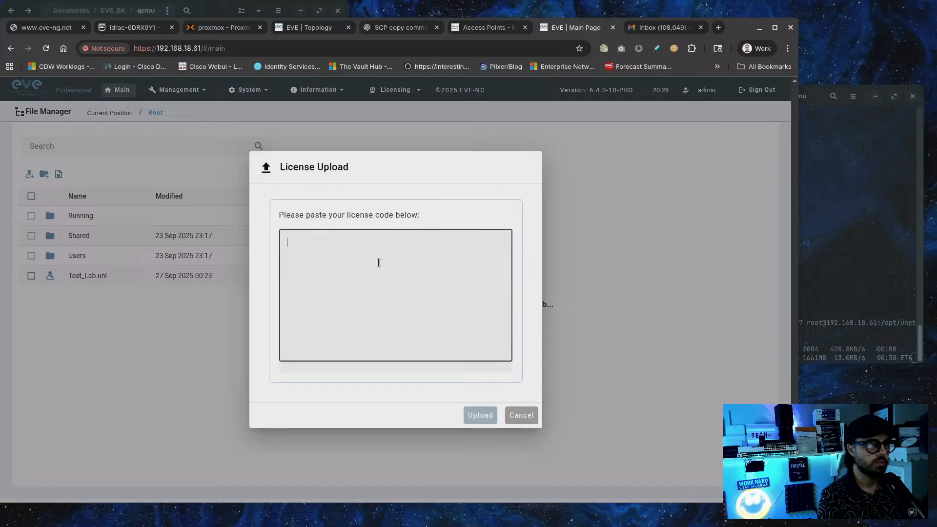
# Skip the license upload, review the license details expiring 28/09/2026, then raise the terminal
pyautogui.click(527, 420)
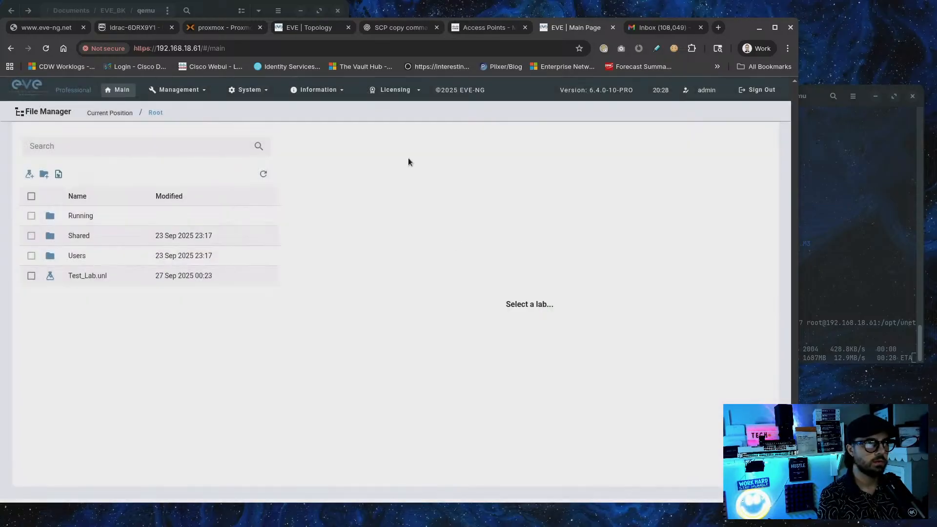
pyautogui.click(403, 96)
pyautogui.click(403, 108)
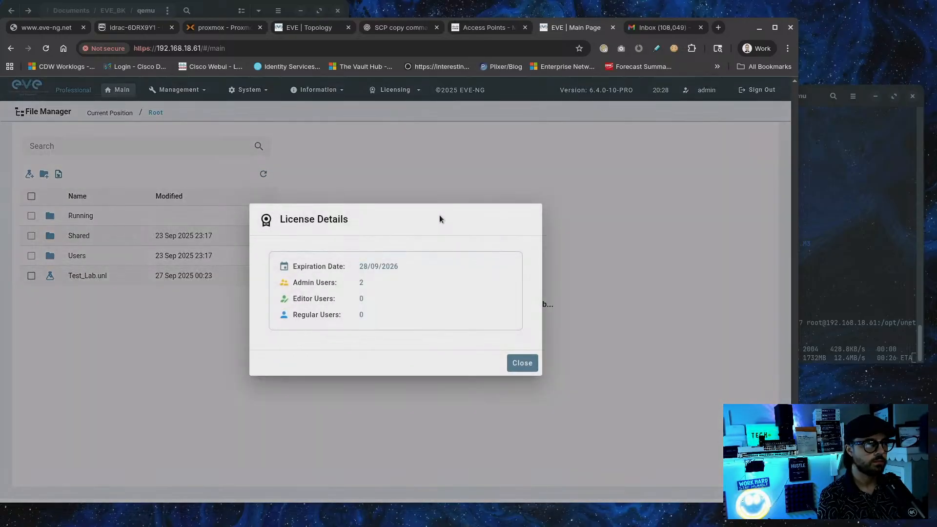
pyautogui.click(525, 367)
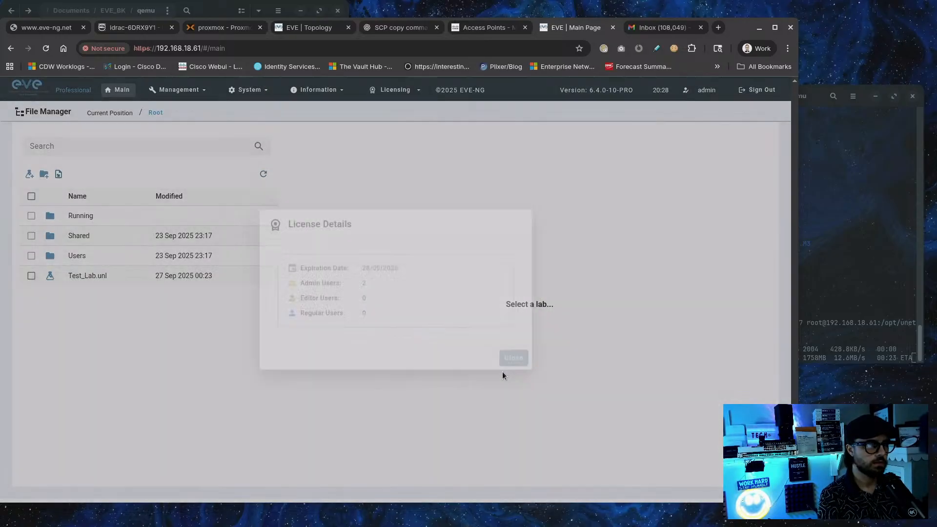
pyautogui.moveTo(739, 32); pyautogui.dragTo(767, 30)
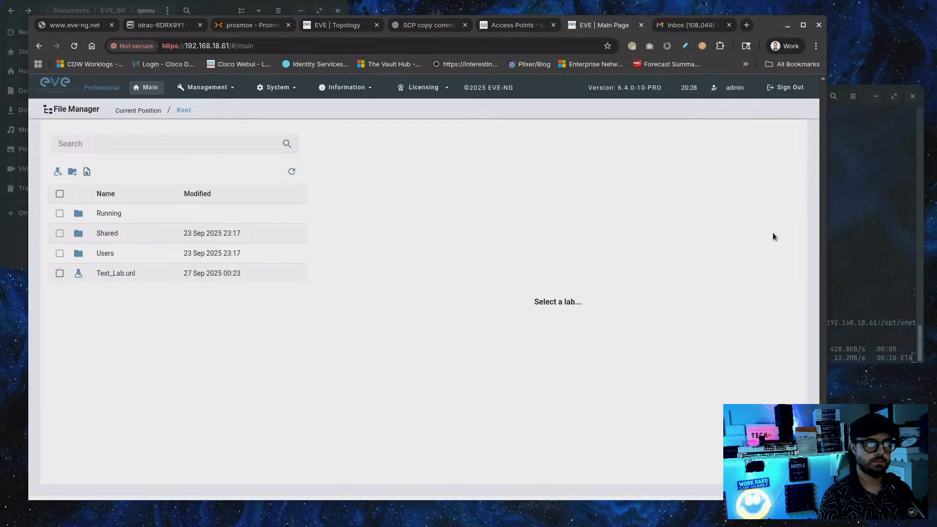
pyautogui.click(902, 154)
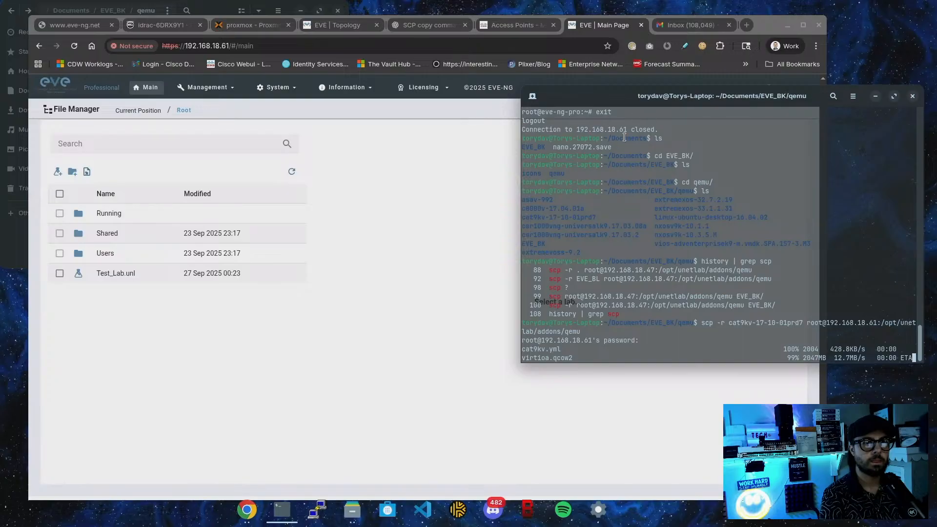
# Log into the EVE-NG host 192.168.18.61 as root over ssh, recalled from history
pyautogui.click(437, 231)
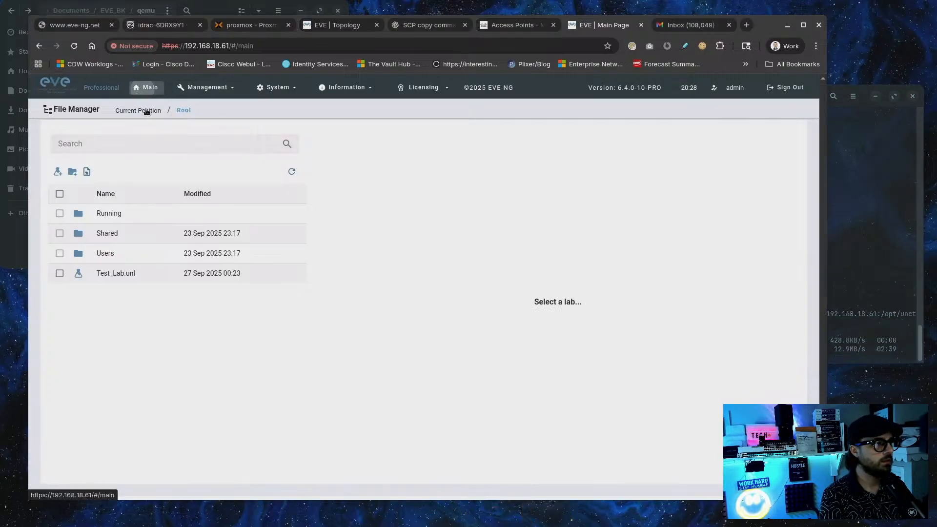
pyautogui.click(903, 231)
pyautogui.press('Up')
pyautogui.press('Up')
pyautogui.press('Up')
pyautogui.press('Up')
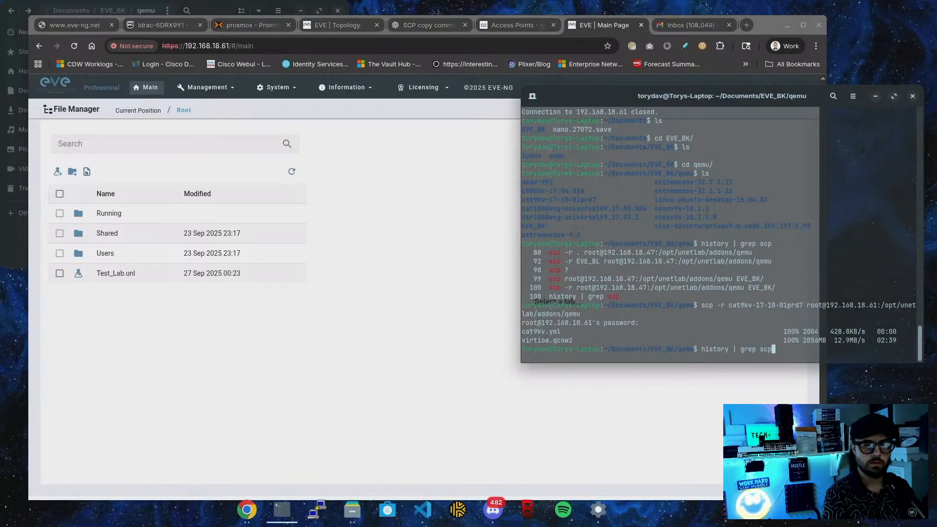
pyautogui.press('Up')
pyautogui.press('Up')
pyautogui.press('Up')
pyautogui.press('Up')
pyautogui.press('Up')
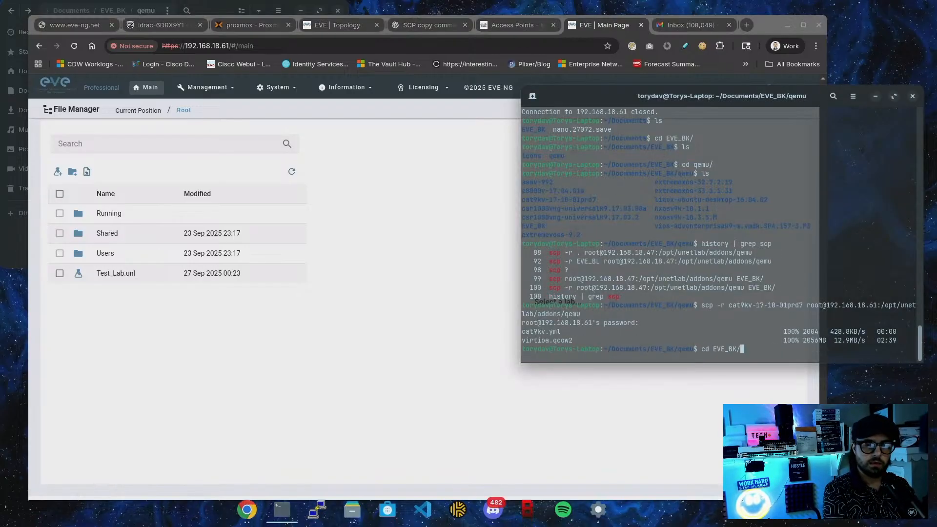
pyautogui.press('Up')
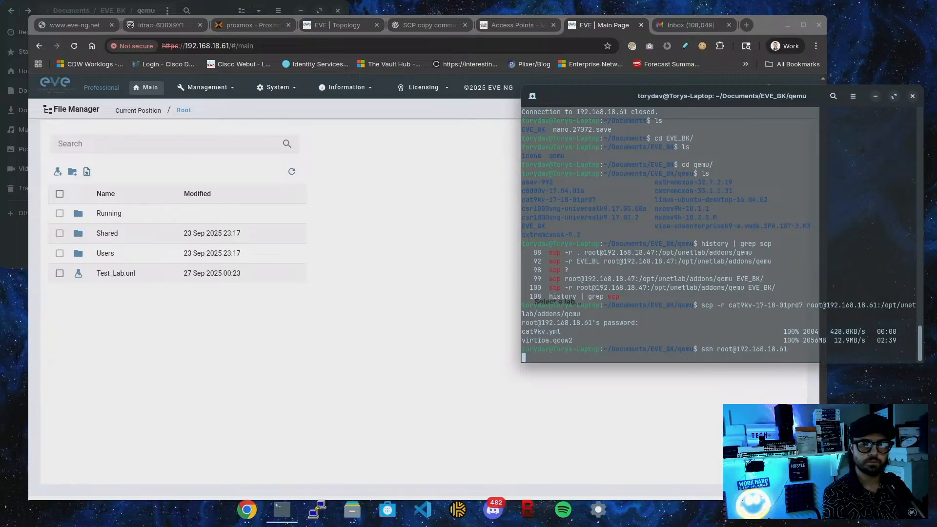
pyautogui.press('Return')
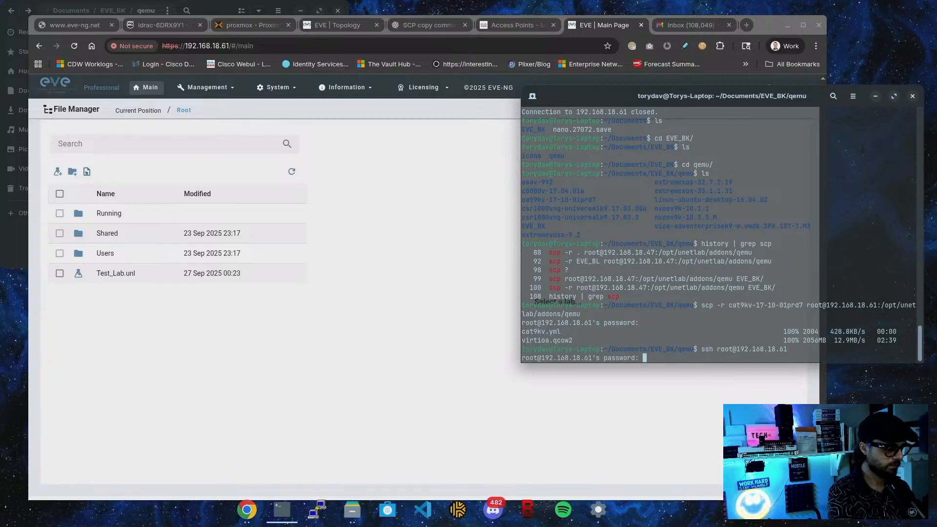
pyautogui.press('Return')
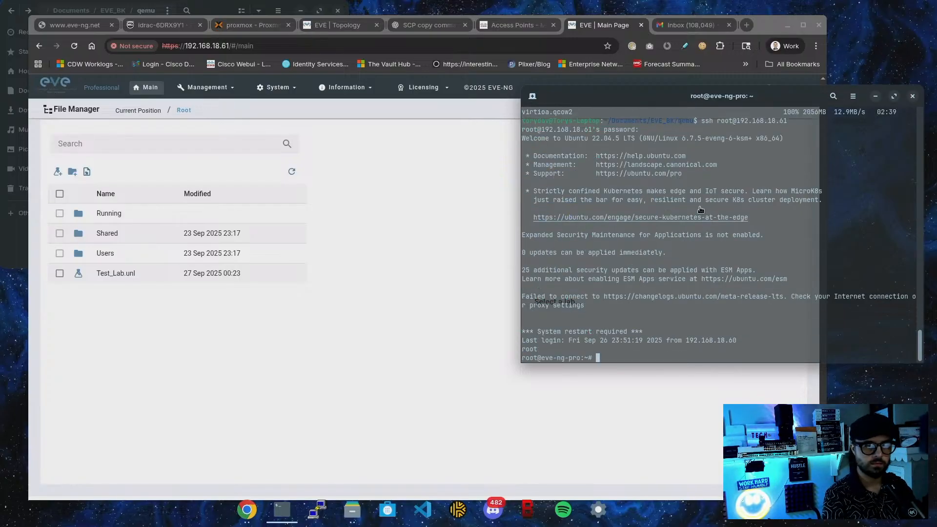
# List the root home directory and the /opt/unetlab/addons/qemu/ images folder
pyautogui.write('ls')
pyautogui.press('Return')
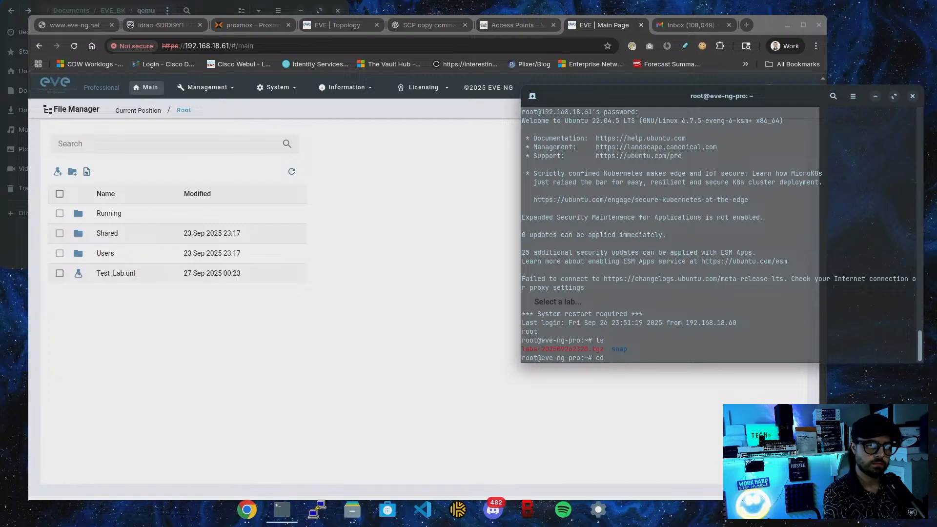
pyautogui.write('c')
pyautogui.press('BackSpace')
pyautogui.write('ls /')
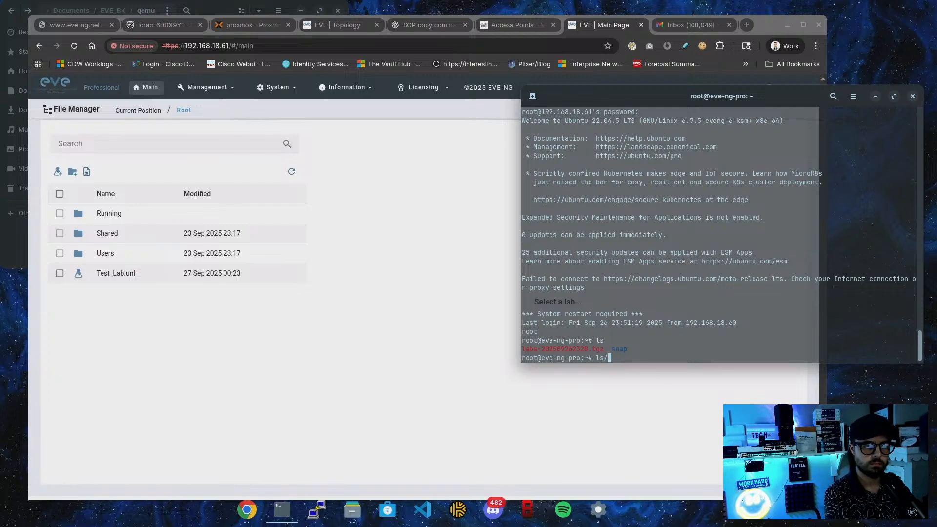
pyautogui.write('opt/unetlab/ad')
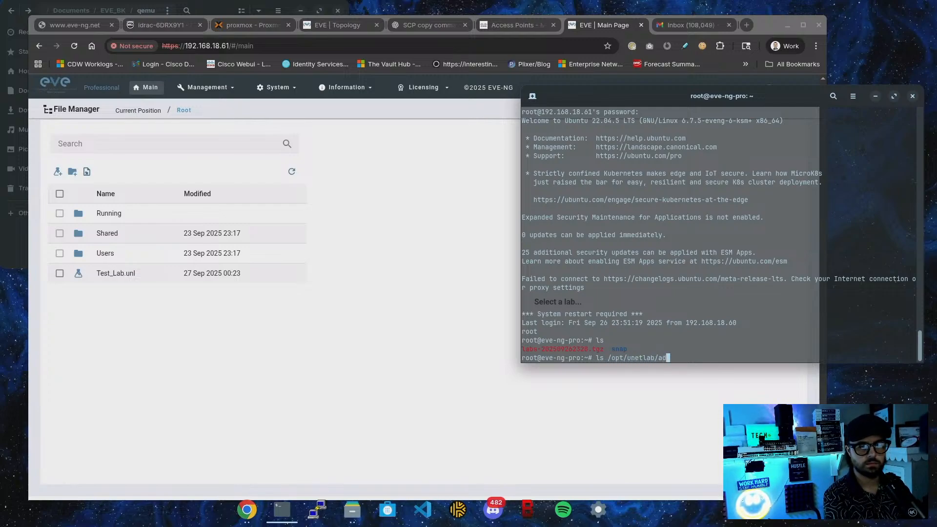
pyautogui.write('dons/qemu/')
pyautogui.press('Return')
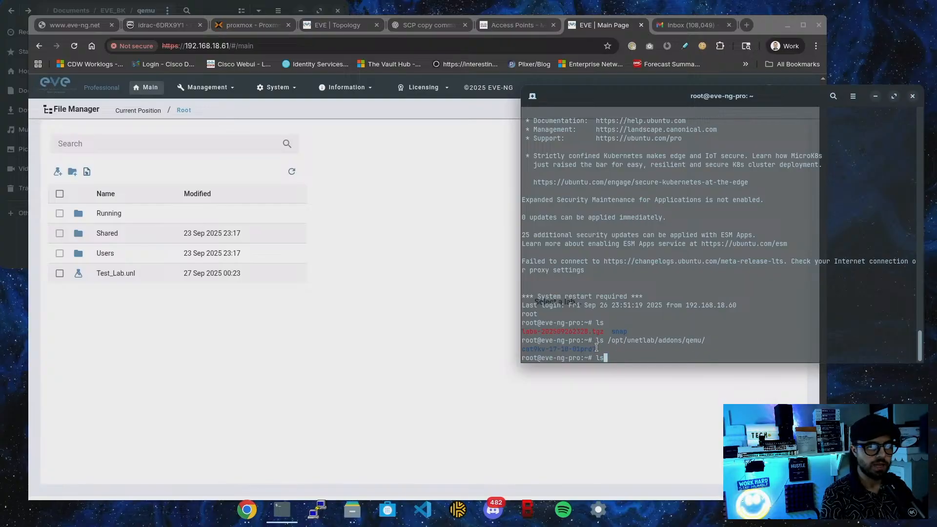
pyautogui.moveTo(597, 347); pyautogui.dragTo(522, 350)
pyautogui.click(650, 350)
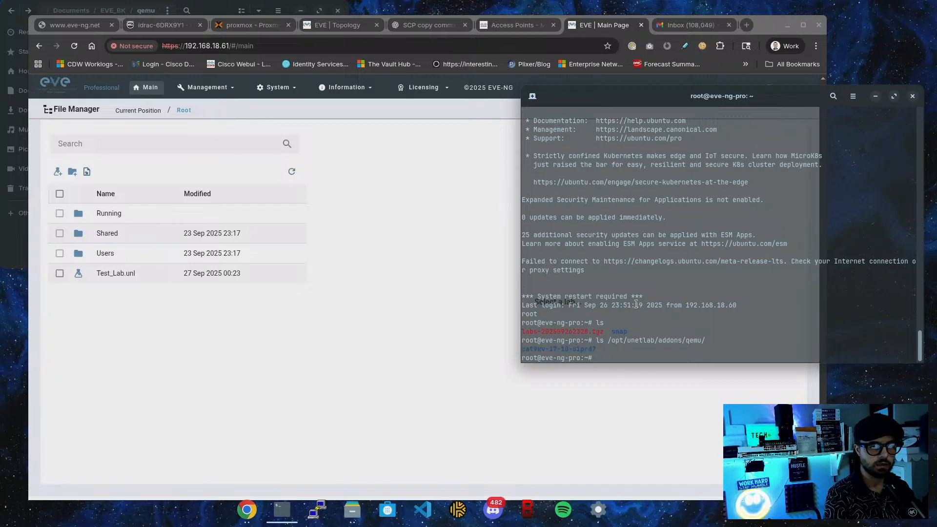
pyautogui.moveTo(598, 342); pyautogui.dragTo(702, 341)
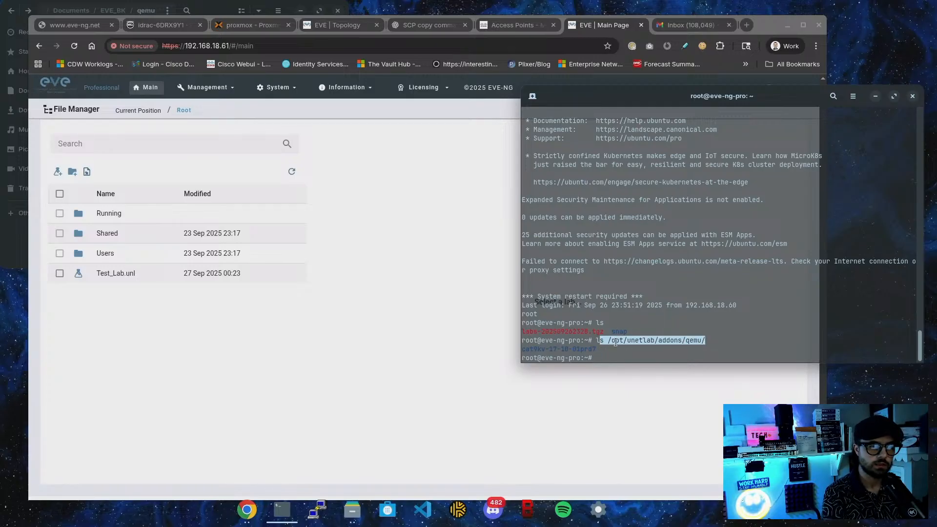
pyautogui.click(696, 355)
# List cat9kv-17-10-01prd7/ to confirm it holds cat9kv.yml and virtioa.qcow2
pyautogui.press('Up')
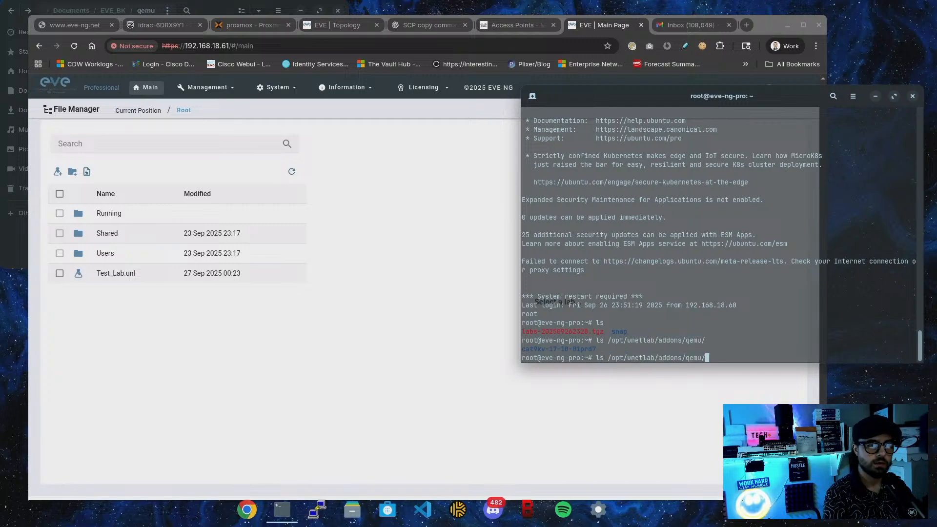
pyautogui.write('cat9kv-17-10-01prd7/')
pyautogui.press('Return')
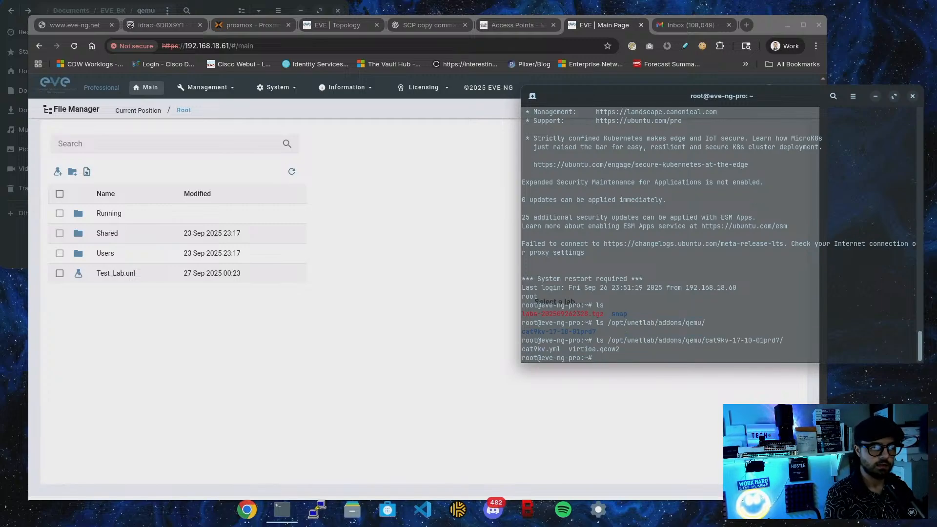
pyautogui.doubleClick(577, 350)
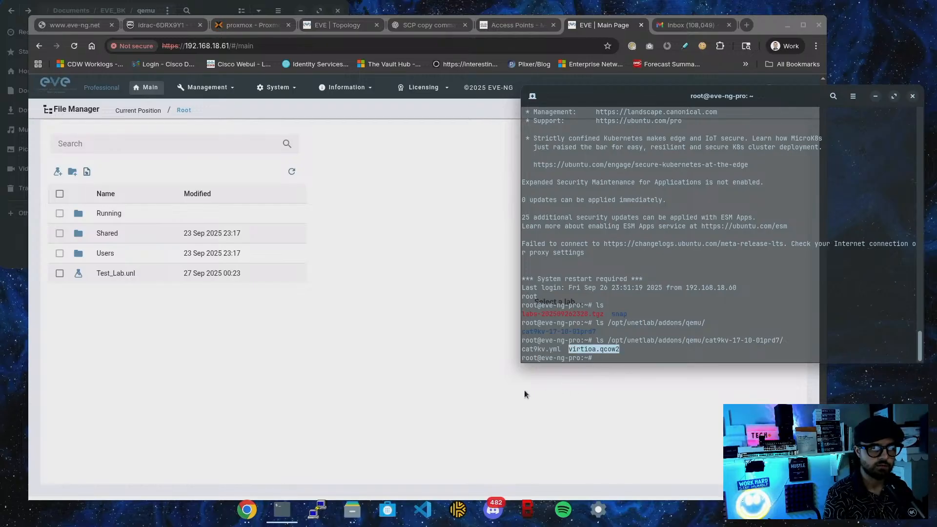
pyautogui.click(444, 350)
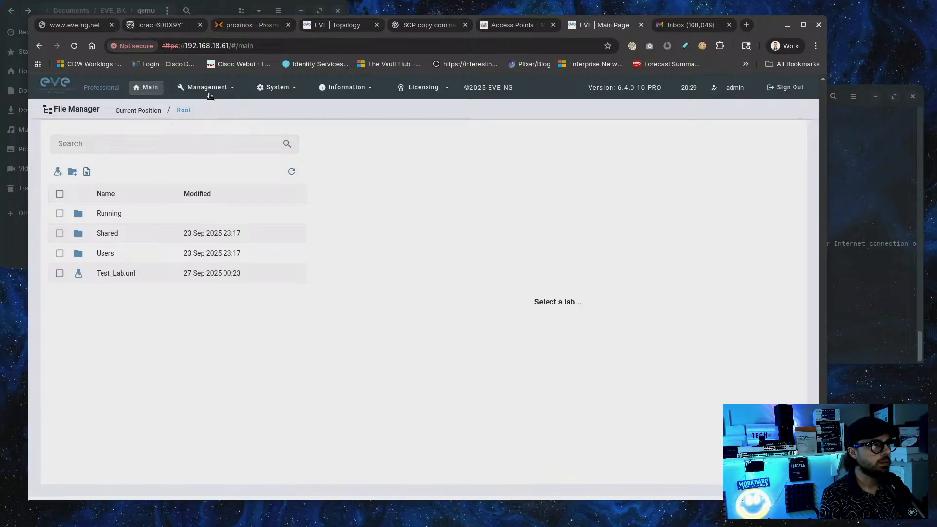
# Open the Test_Lab lab from the file manager in the topology view
pyautogui.moveTo(213, 92)
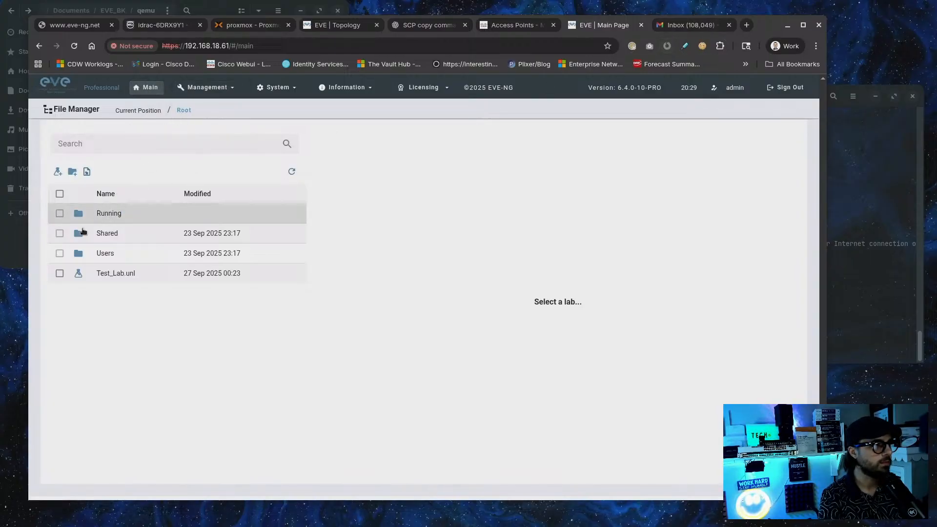
pyautogui.click(104, 272)
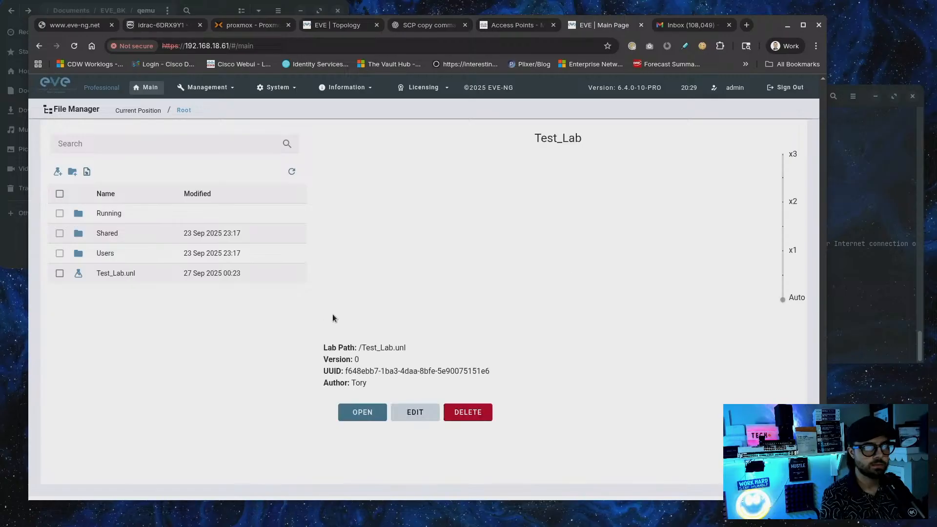
pyautogui.click(363, 413)
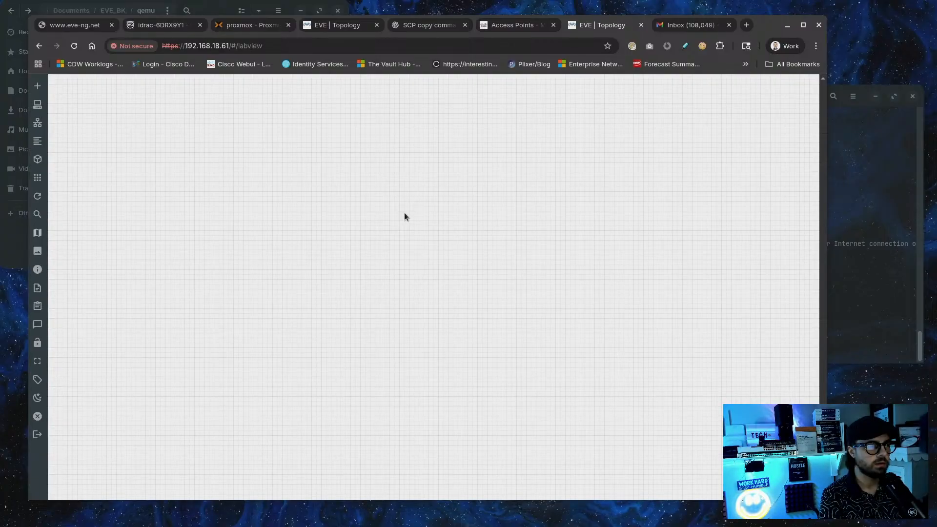
# Open and cancel the Add Node dialog, then bring up the canvas add menu again
pyautogui.rightClick(342, 197)
pyautogui.click(358, 220)
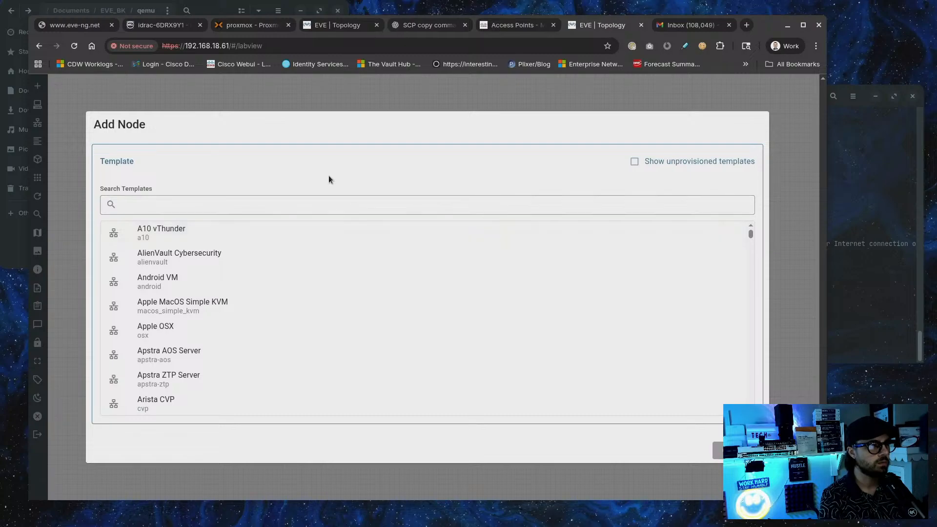
pyautogui.click(315, 204)
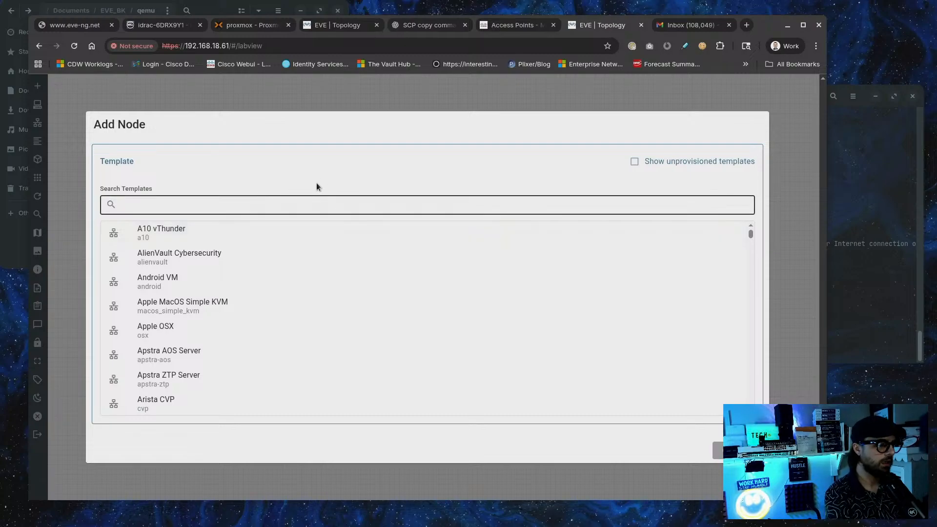
pyautogui.click(736, 450)
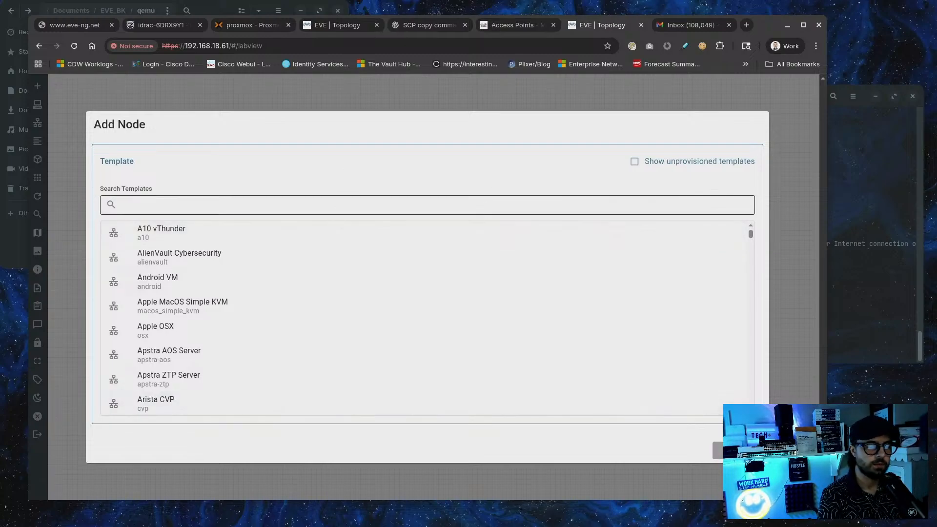
pyautogui.rightClick(290, 232)
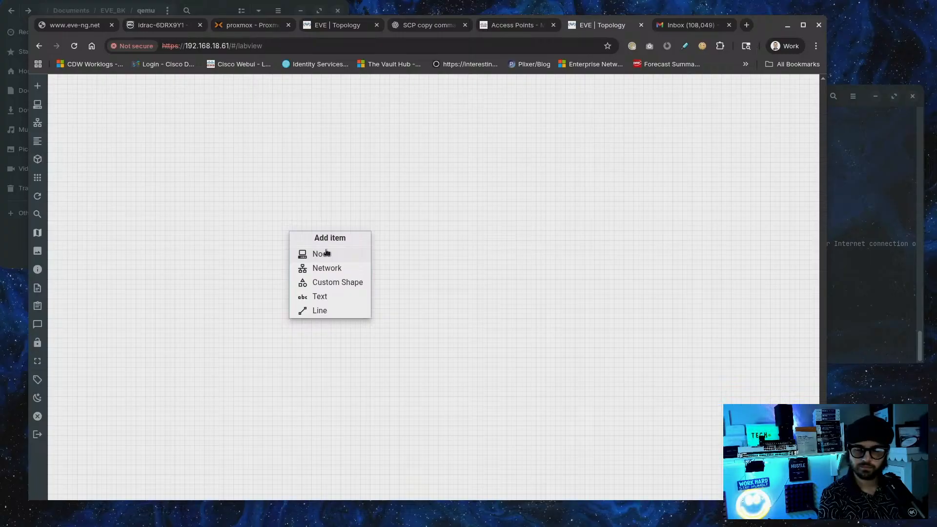
# Start a new node from the Cisco Catalyst 9000v template and review its available images
pyautogui.click(326, 253)
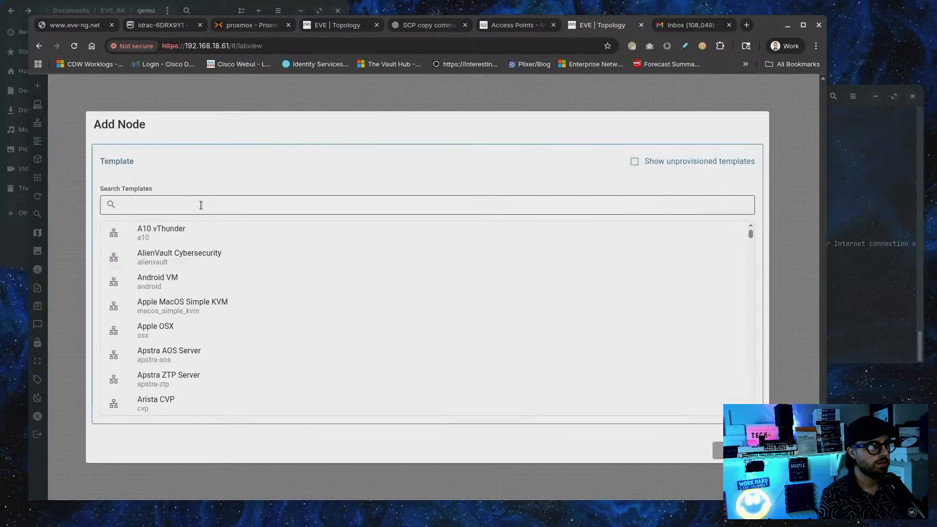
pyautogui.write('ci')
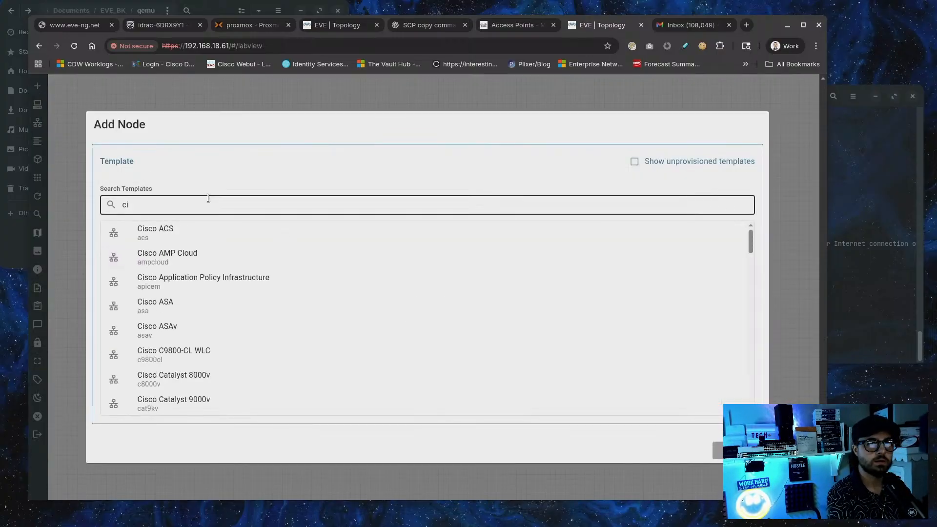
pyautogui.write('sc')
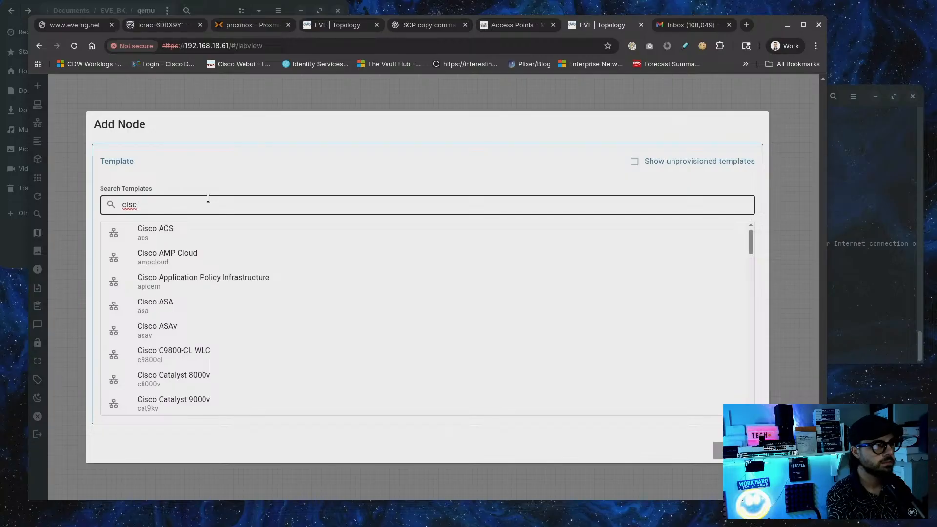
pyautogui.click(200, 403)
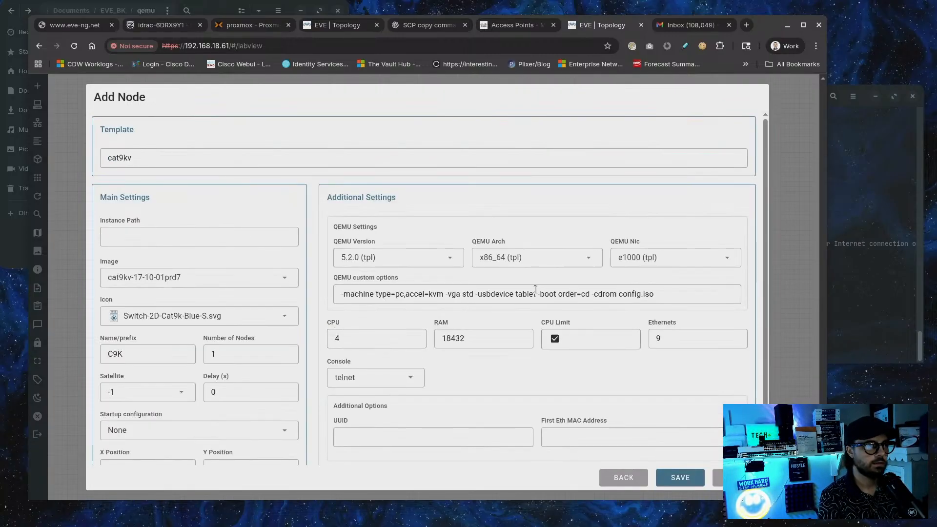
pyautogui.click(244, 277)
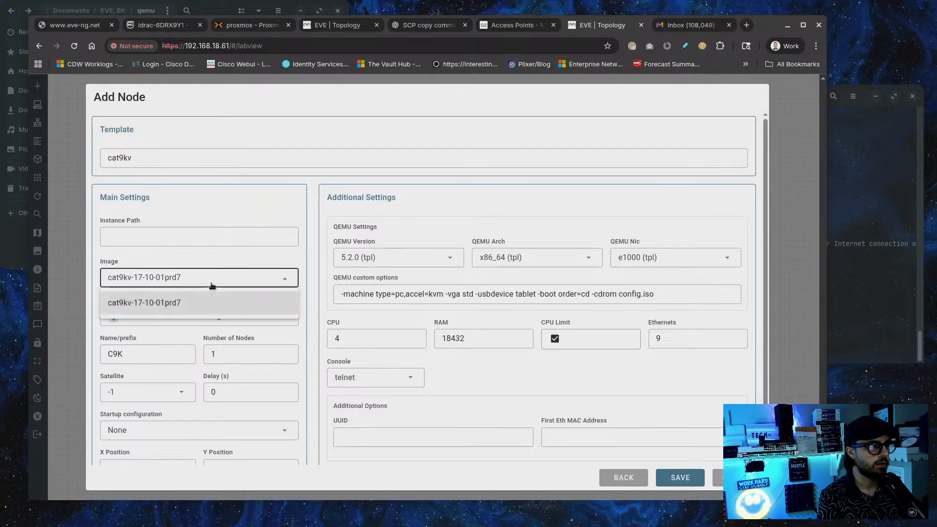
pyautogui.click(215, 281)
pyautogui.scroll(-1, 244, 216)
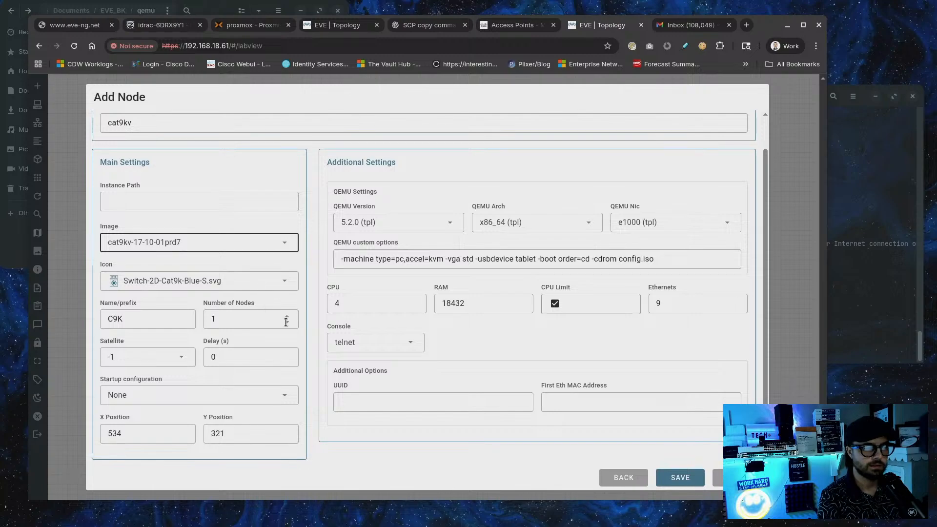
pyautogui.click(804, 25)
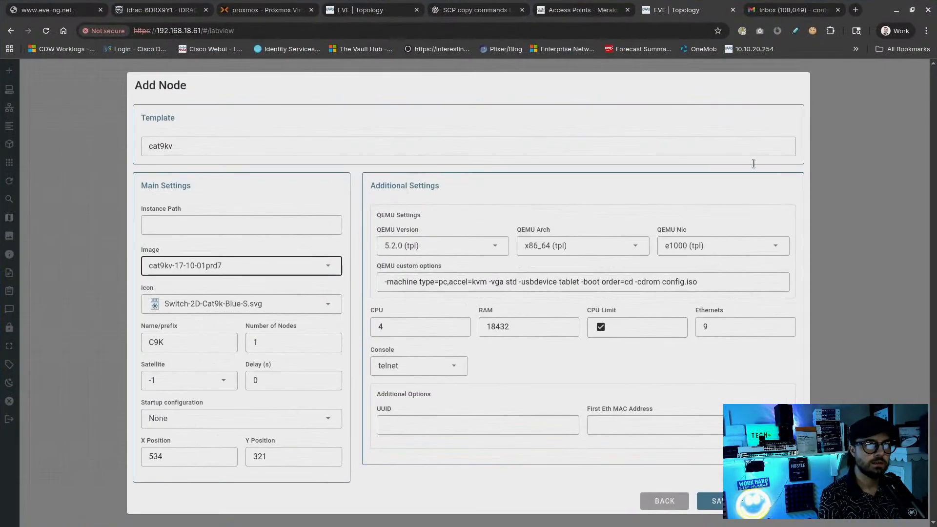
pyautogui.click(838, 9)
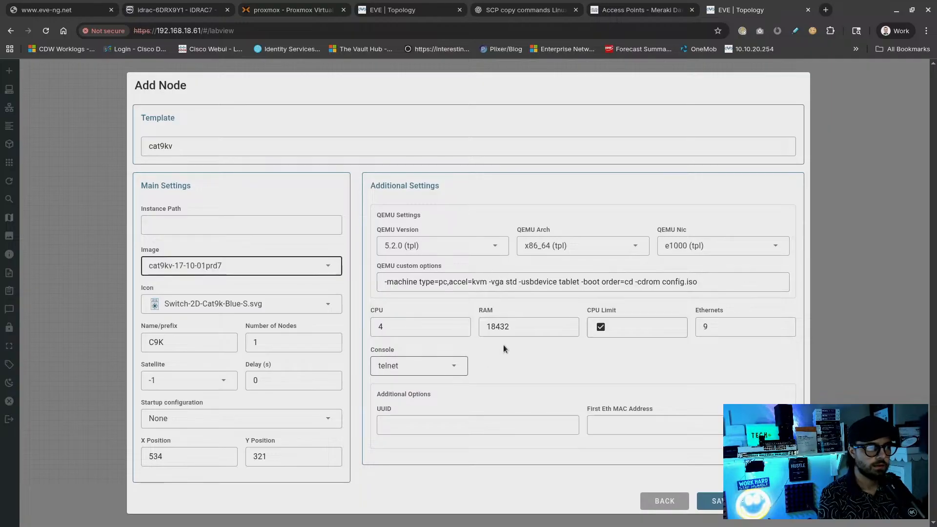
# Keep RAM at 18432, the blue Cat9k switch icon, and startup configuration None
pyautogui.click(519, 330)
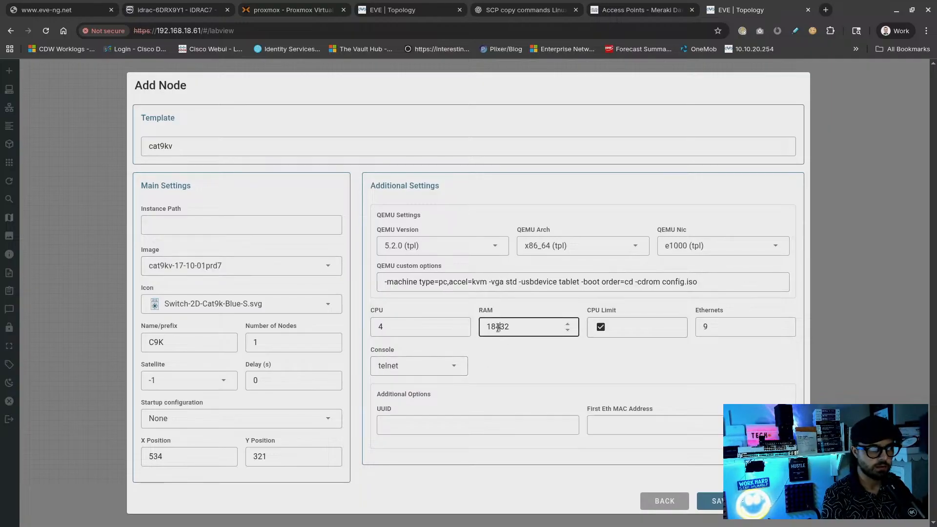
pyautogui.doubleClick(498, 328)
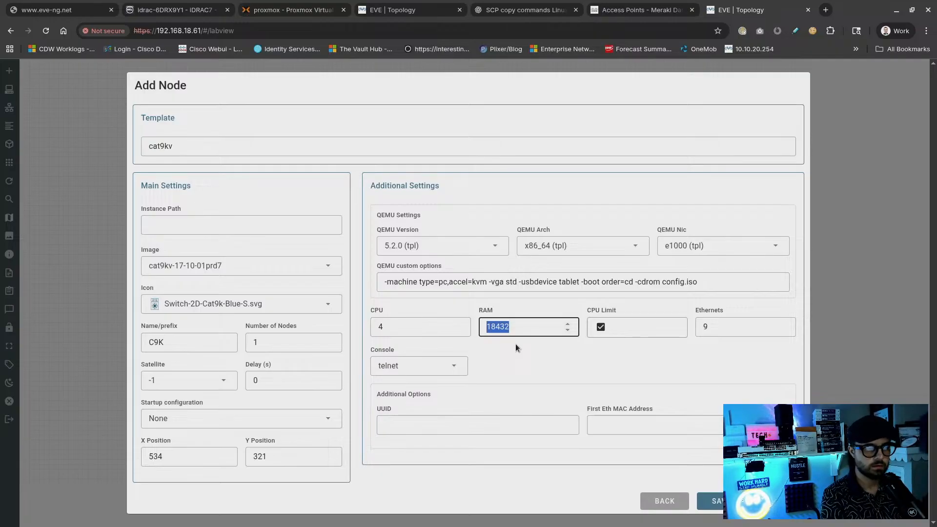
pyautogui.click(550, 375)
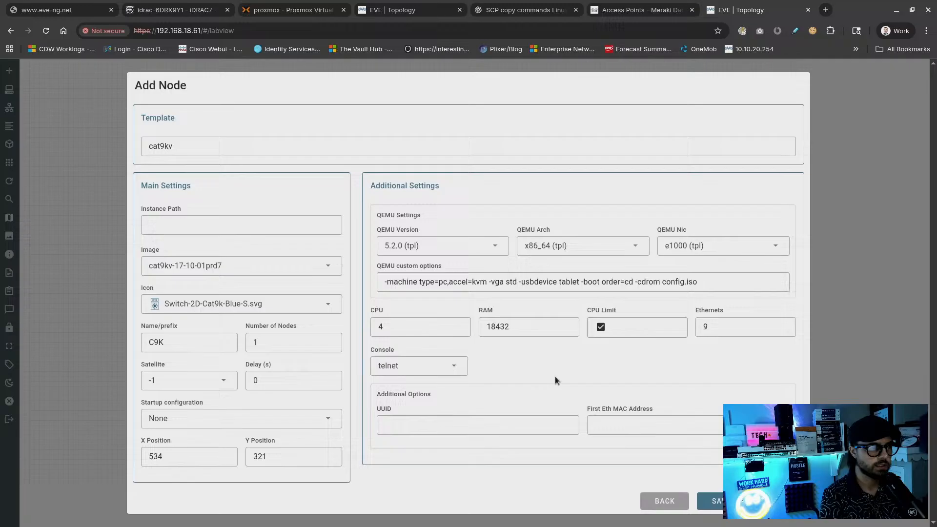
pyautogui.click(224, 304)
pyautogui.scroll(-4, 278, 348)
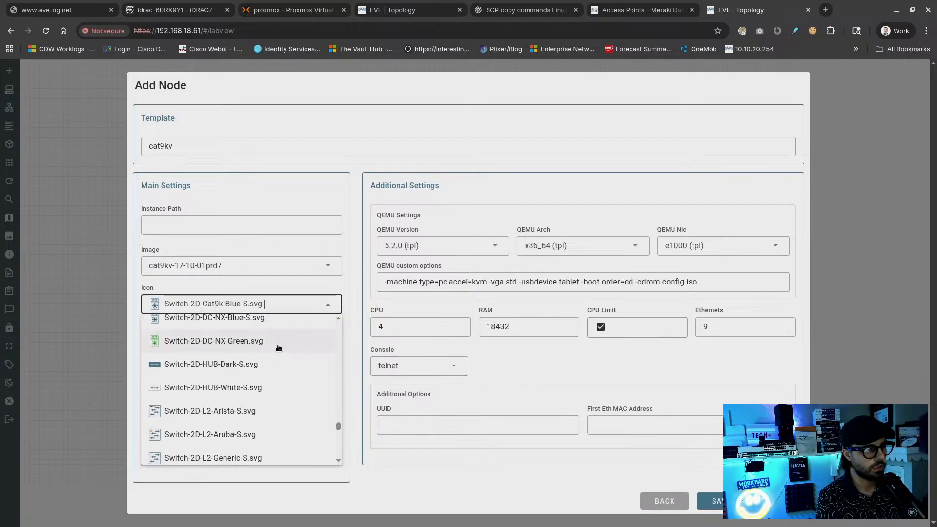
pyautogui.scroll(-5, 279, 348)
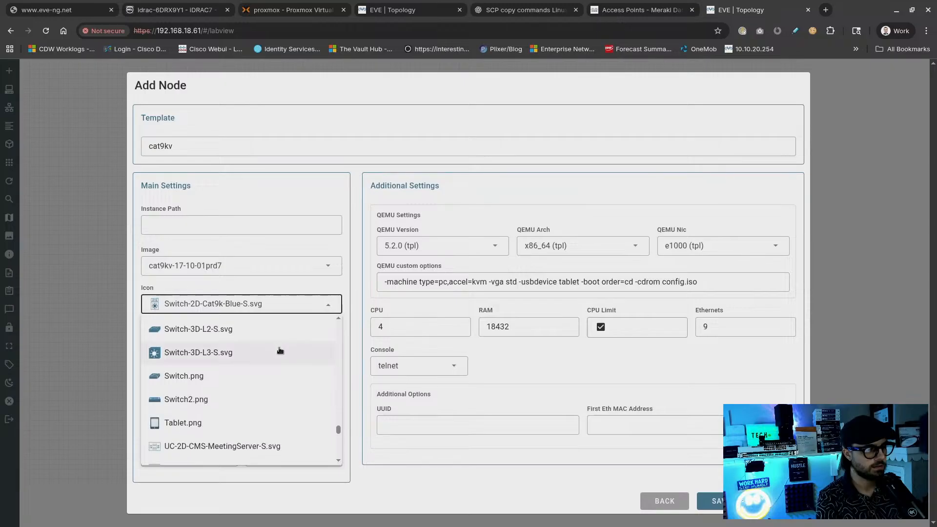
pyautogui.moveTo(339, 432)
pyautogui.mouseDown()
pyautogui.moveTo(339, 444)
pyautogui.moveTo(330, 418)
pyautogui.mouseUp()
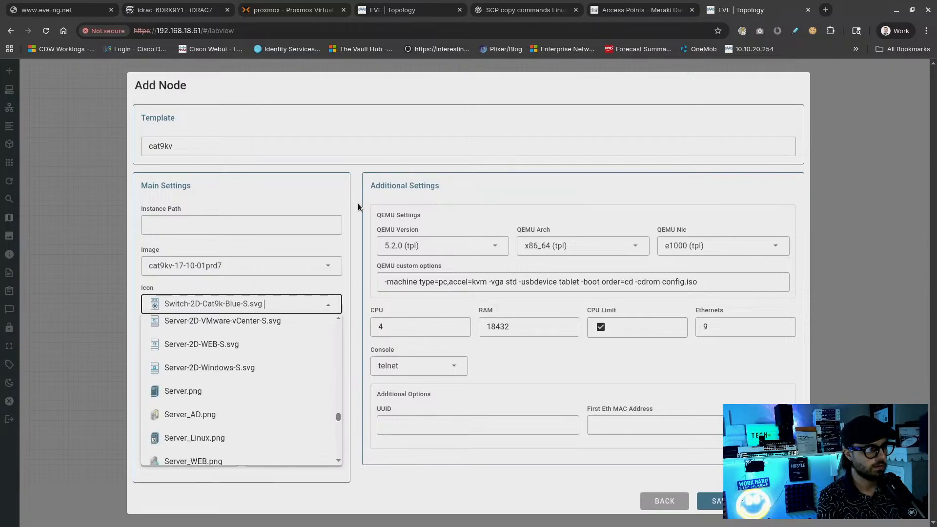
pyautogui.click(361, 153)
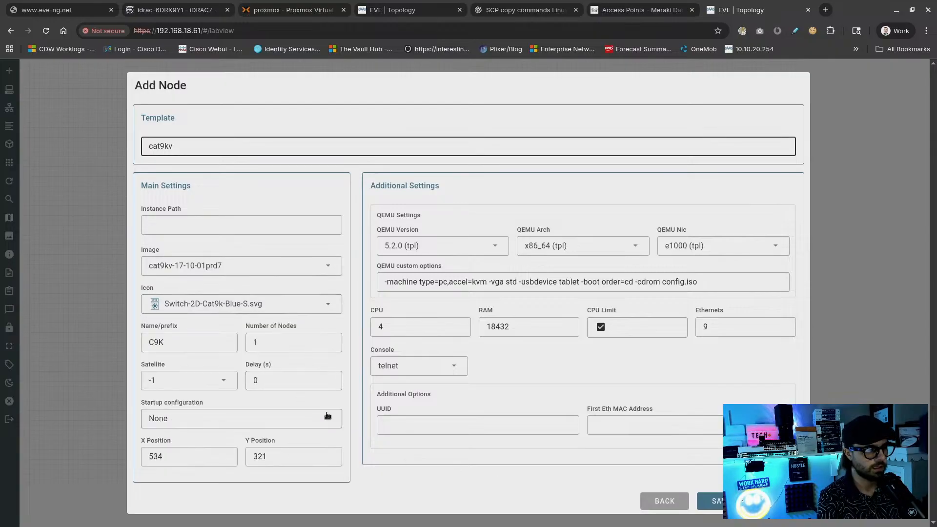
pyautogui.click(308, 421)
pyautogui.click(388, 477)
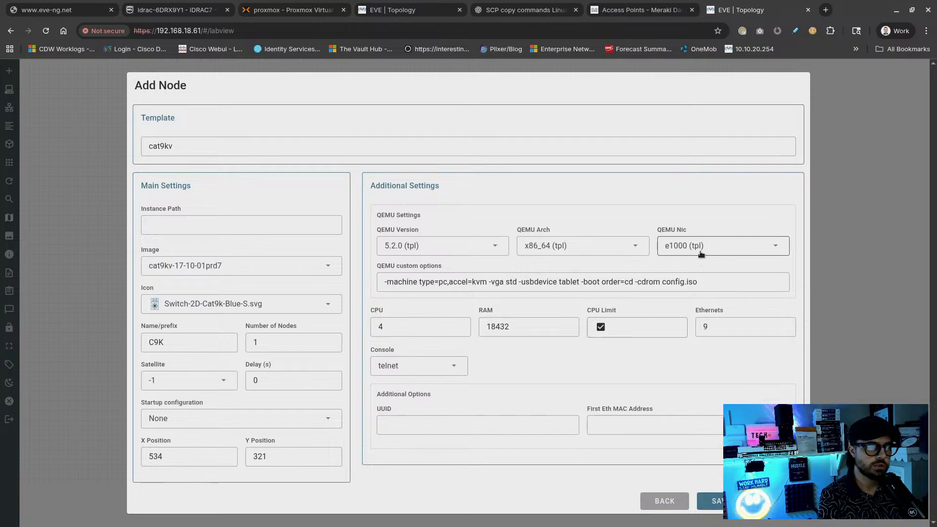
# Keep e1000 as the network adapter type and save the C9K node to the lab
pyautogui.click(231, 264)
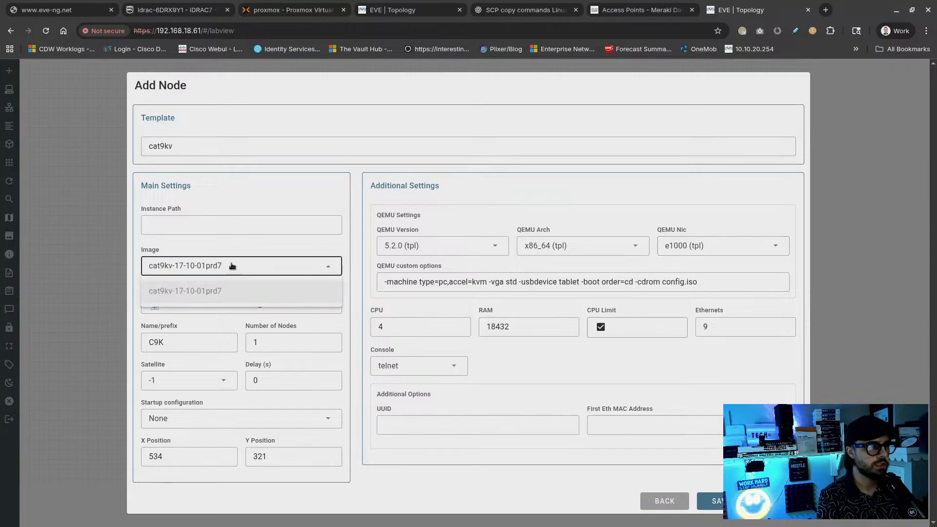
pyautogui.click(231, 264)
pyautogui.click(677, 253)
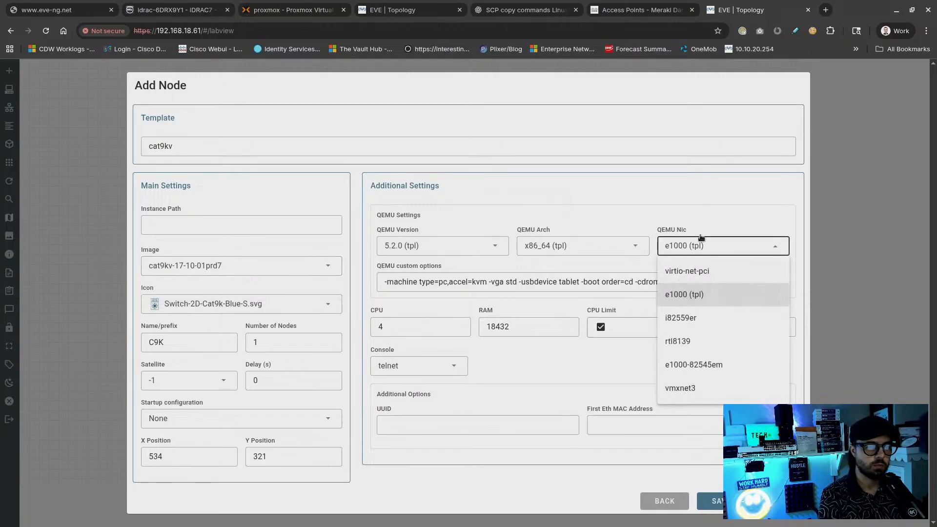
pyautogui.click(716, 219)
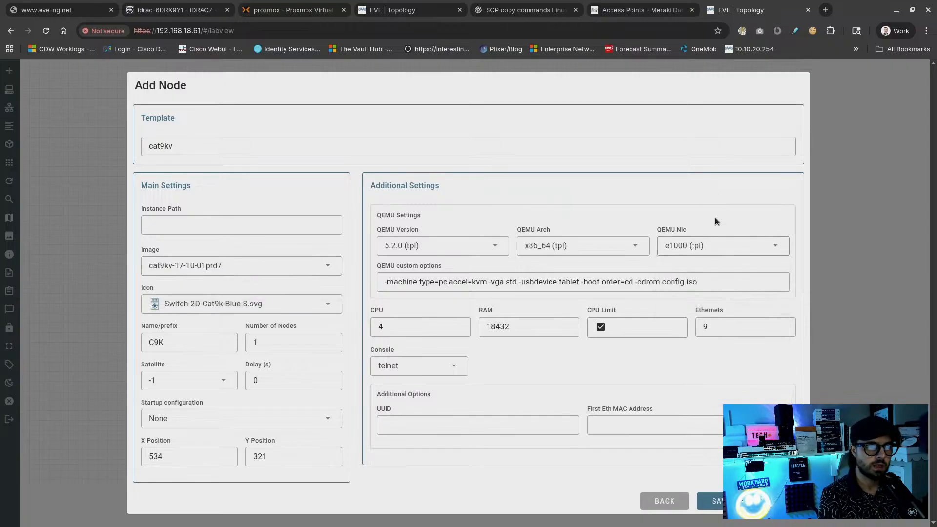
pyautogui.click(711, 501)
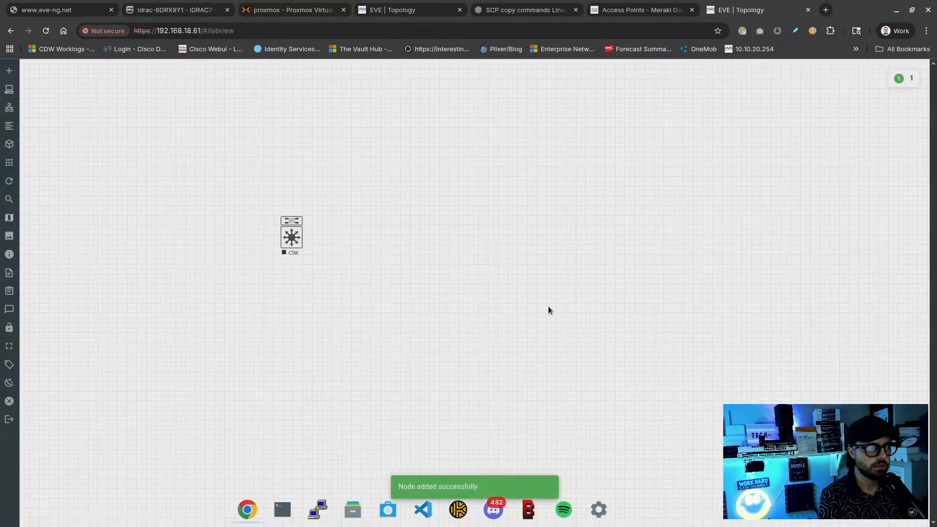
# Add a second Cisco Catalyst 9000v node and line it up beside the first C9K
pyautogui.rightClick(376, 236)
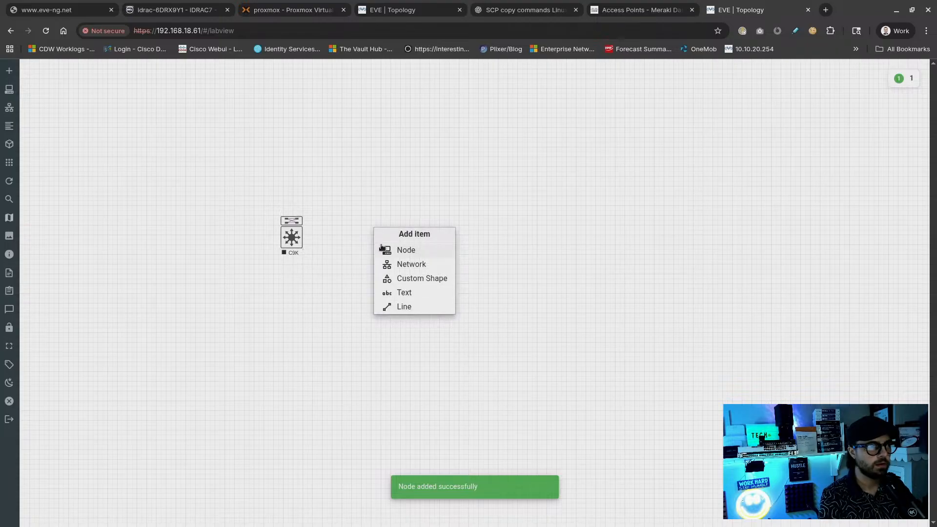
pyautogui.click(384, 249)
pyautogui.click(259, 212)
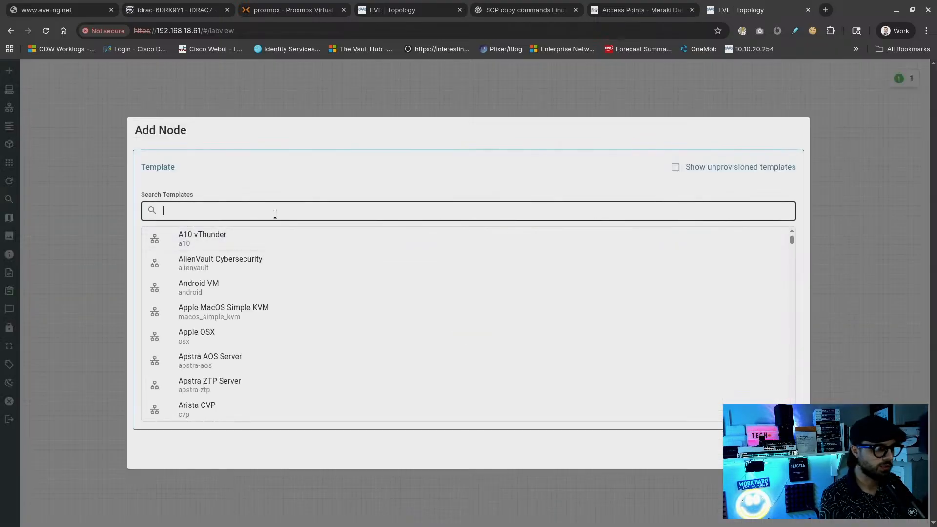
pyautogui.write('cisco')
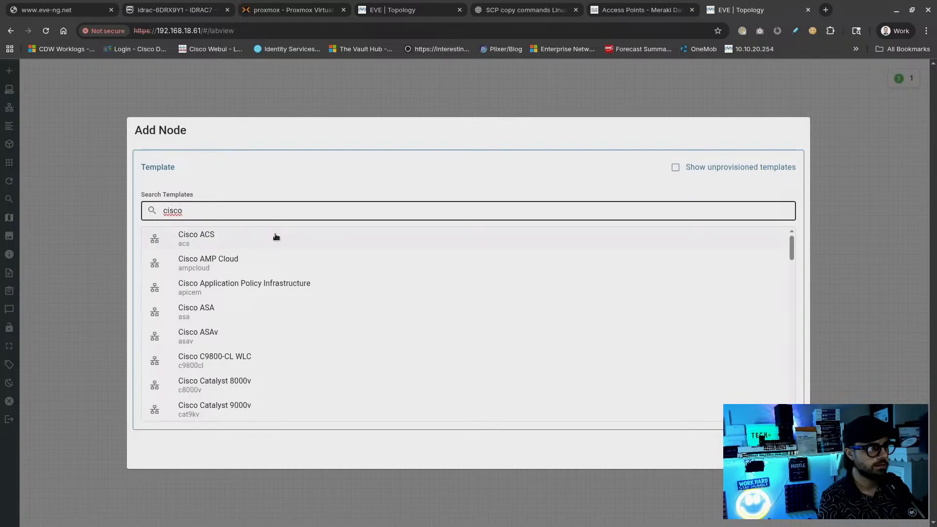
pyautogui.click(247, 404)
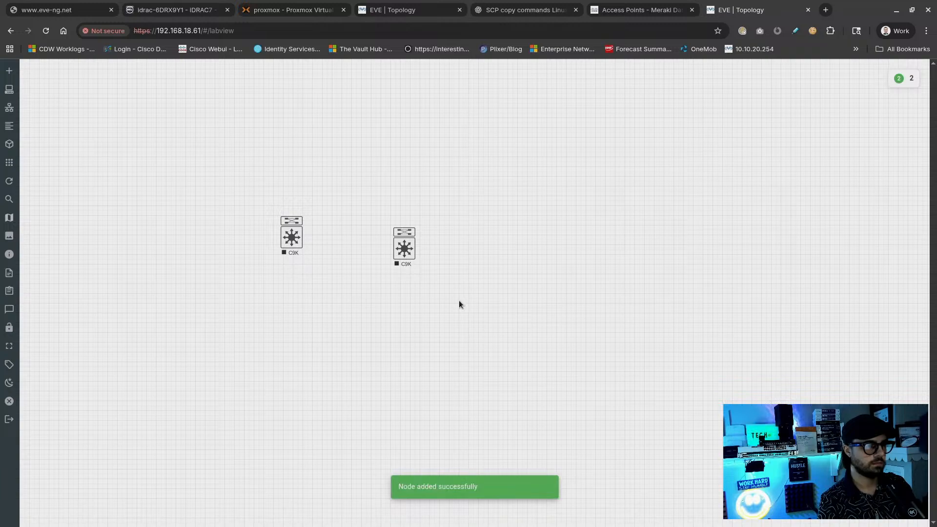
pyautogui.moveTo(404, 244); pyautogui.dragTo(444, 232)
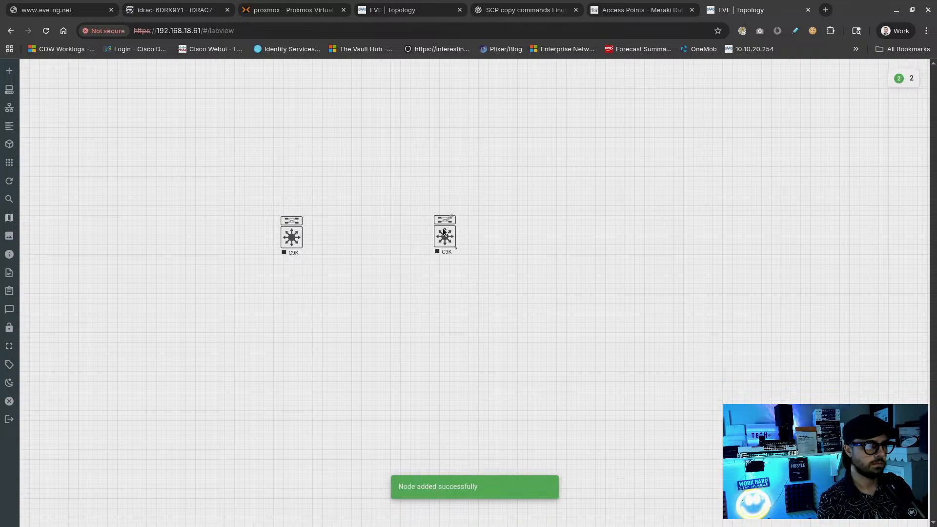
pyautogui.moveTo(293, 237); pyautogui.dragTo(450, 237)
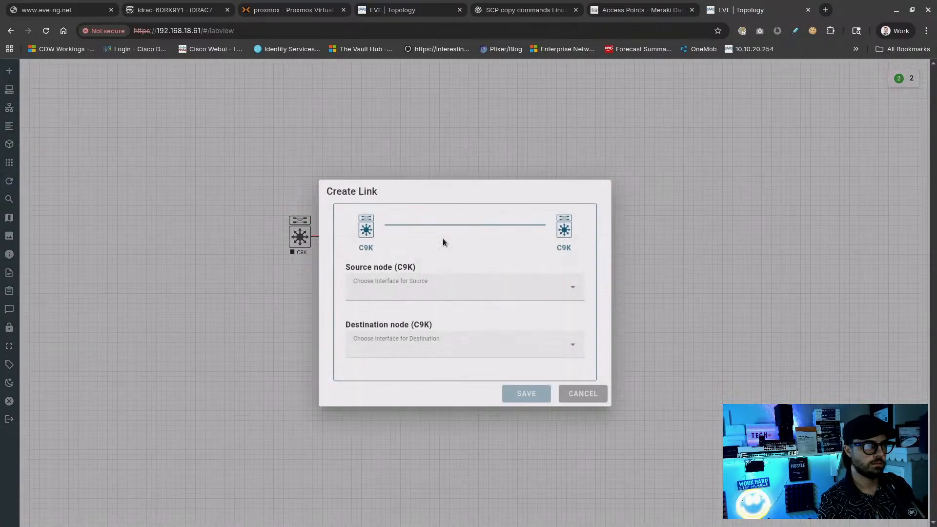
# Link the two C9K switches using G1/0/1 on both ends
pyautogui.click(492, 292)
pyautogui.click(464, 340)
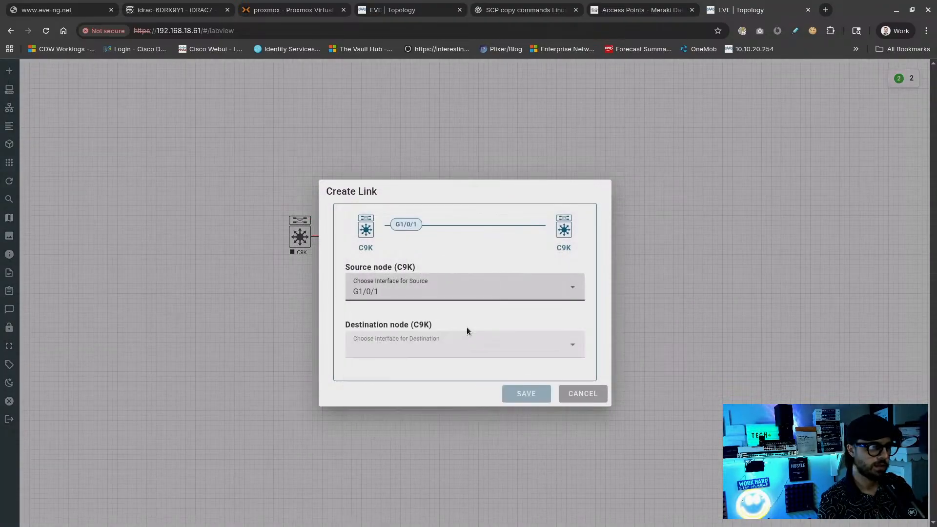
pyautogui.click(457, 346)
pyautogui.click(424, 394)
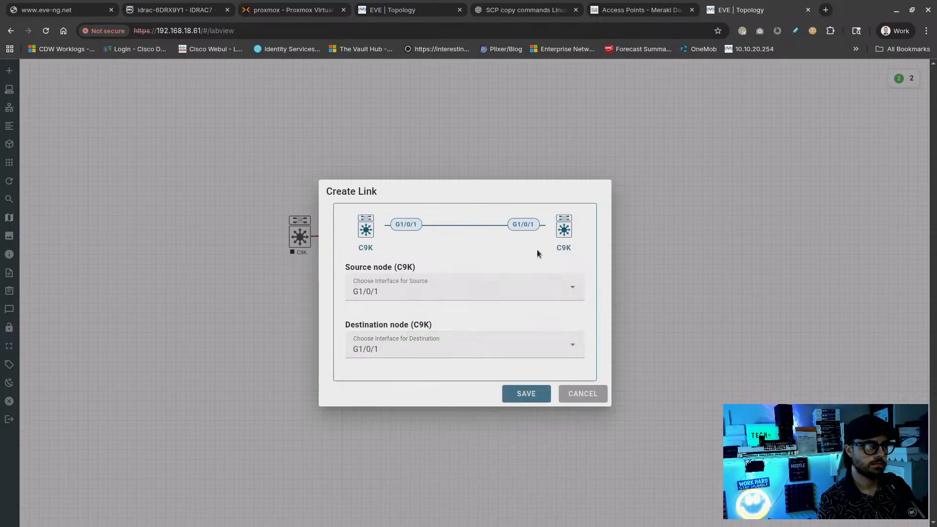
pyautogui.click(531, 401)
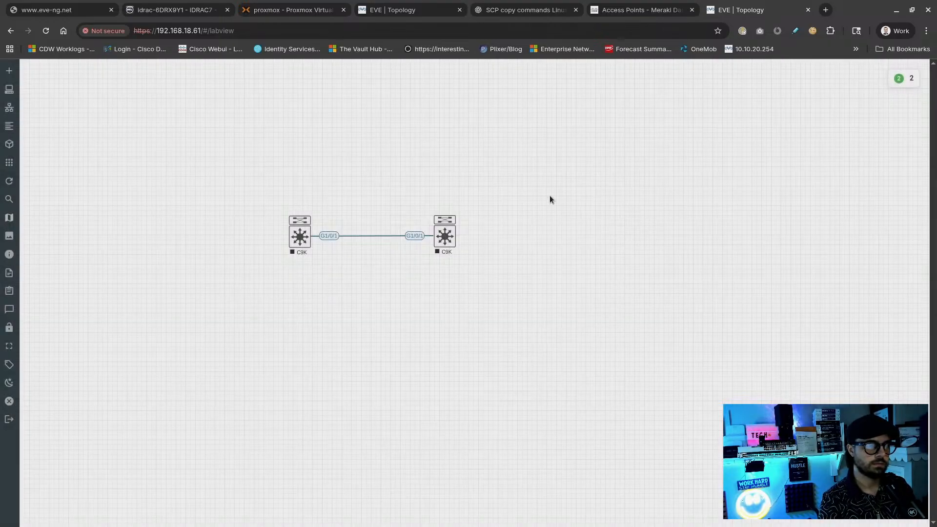
pyautogui.rightClick(550, 199)
# Add a Cloud0 network named Network and place it above the two switches
pyautogui.click(568, 235)
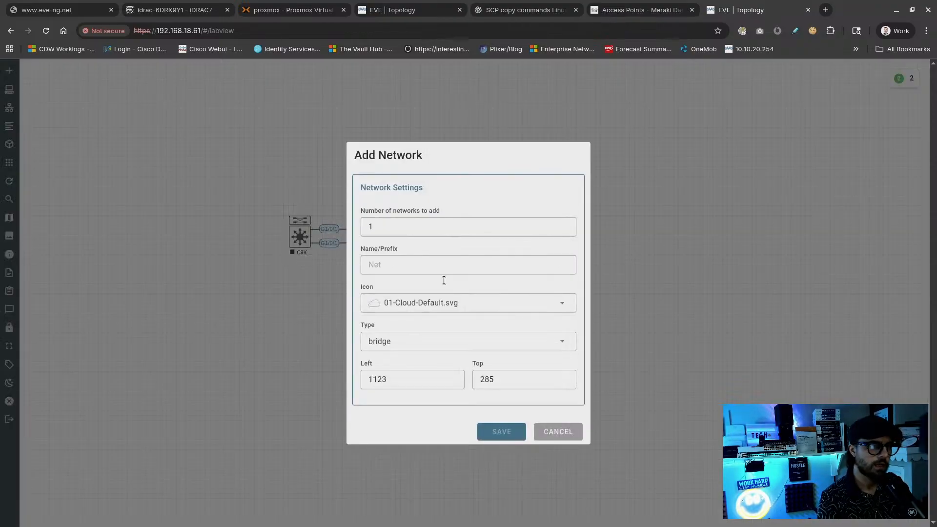
pyautogui.click(419, 345)
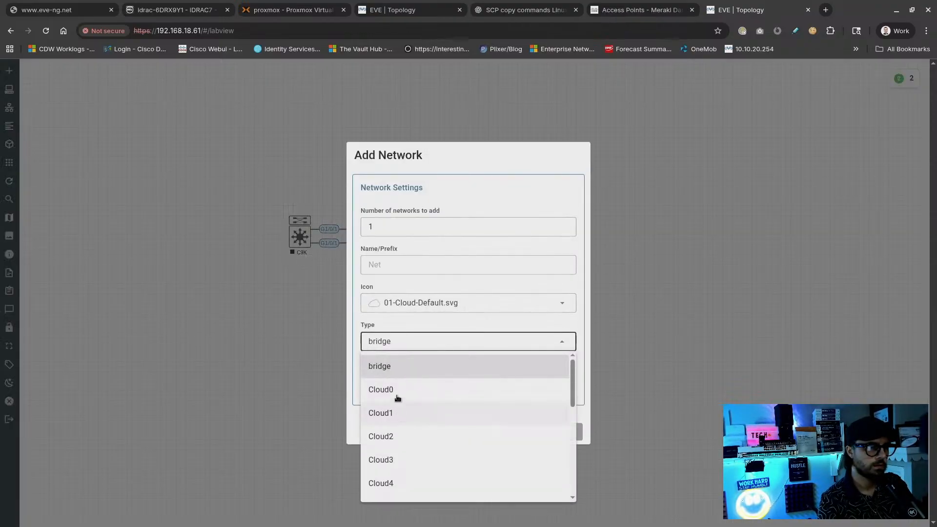
pyautogui.click(396, 390)
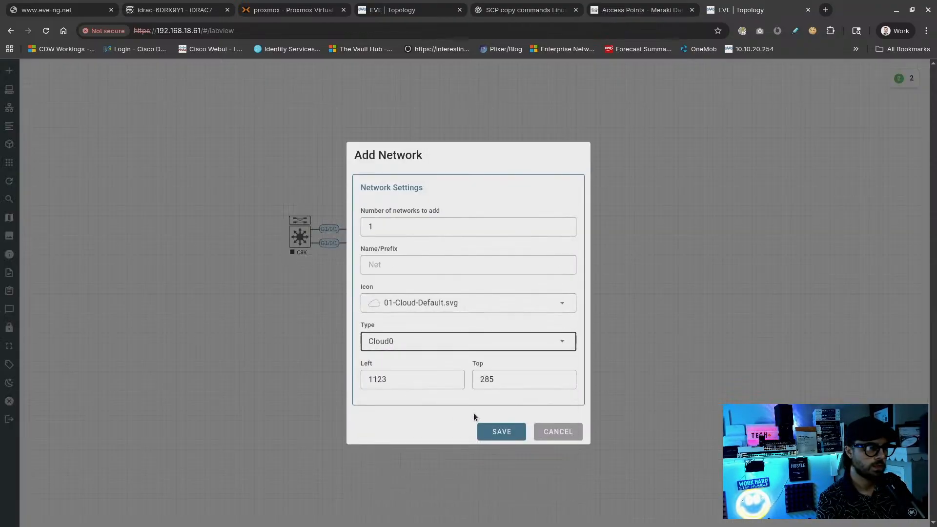
pyautogui.click(398, 260)
pyautogui.write('Network')
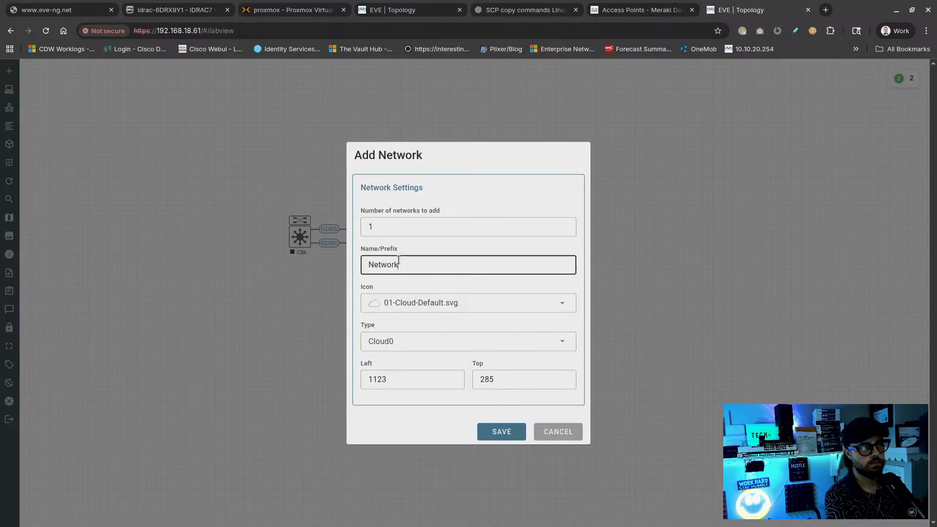
pyautogui.click(505, 432)
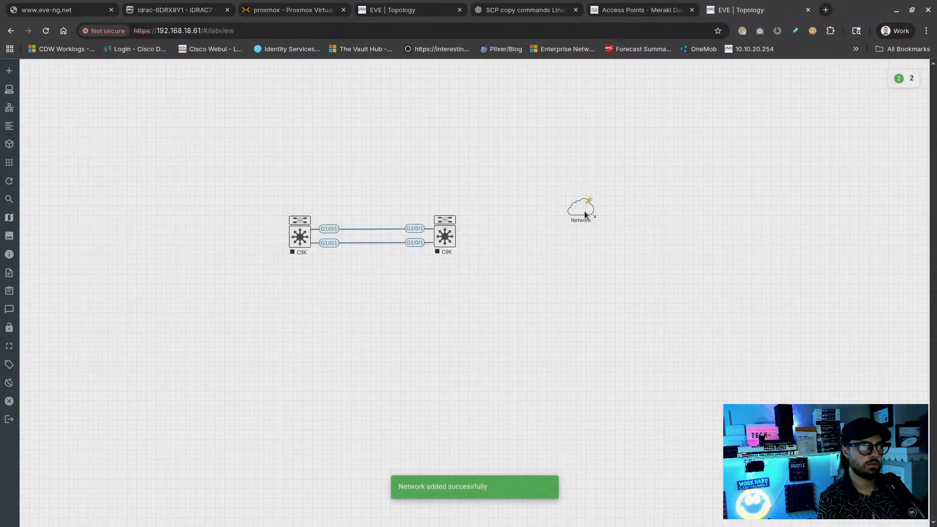
pyautogui.moveTo(585, 214); pyautogui.dragTo(300, 233)
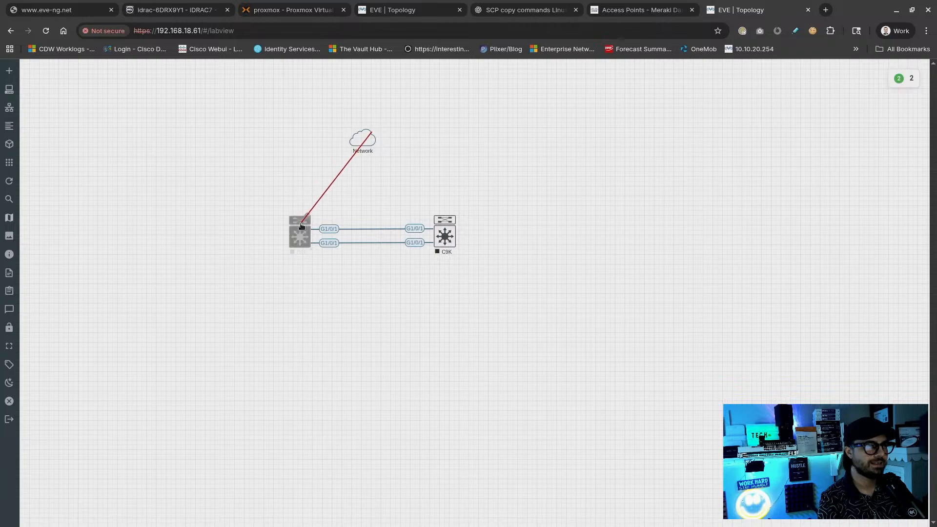
# Link the Network cloud to G0/0 on both the left and right C9K switches
pyautogui.click(542, 326)
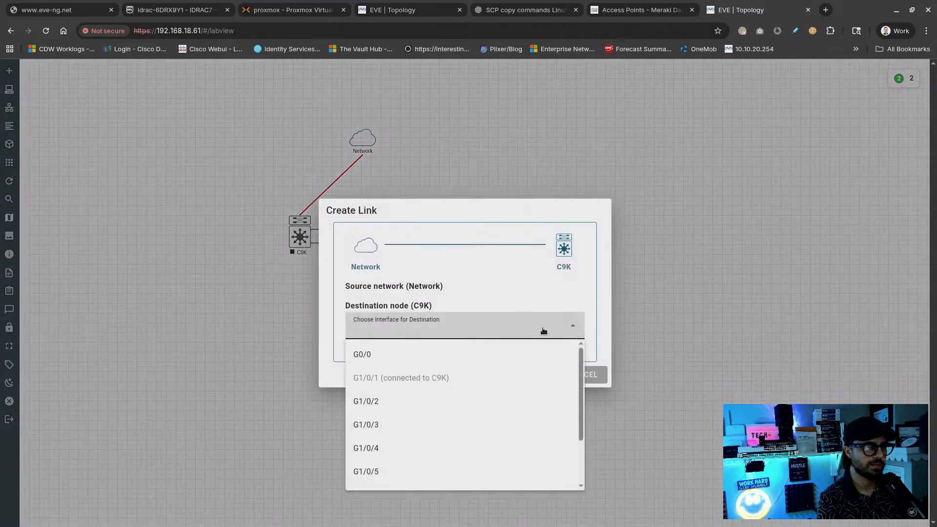
pyautogui.click(395, 353)
pyautogui.click(523, 375)
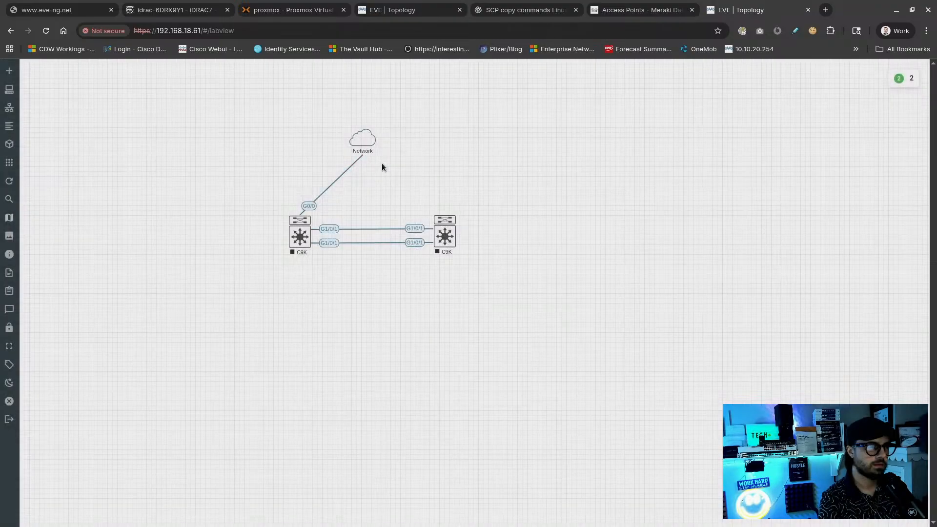
pyautogui.moveTo(374, 137)
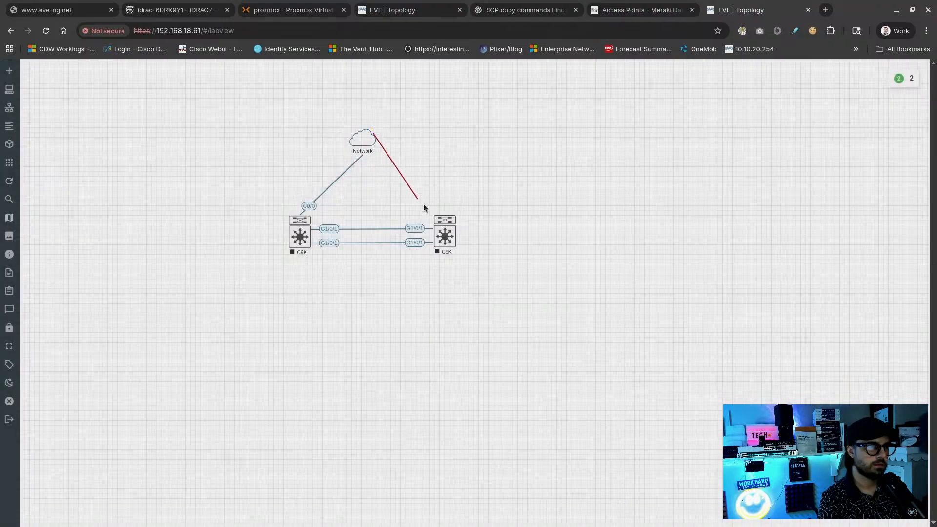
pyautogui.moveTo(423, 204); pyautogui.dragTo(444, 235)
pyautogui.click(463, 329)
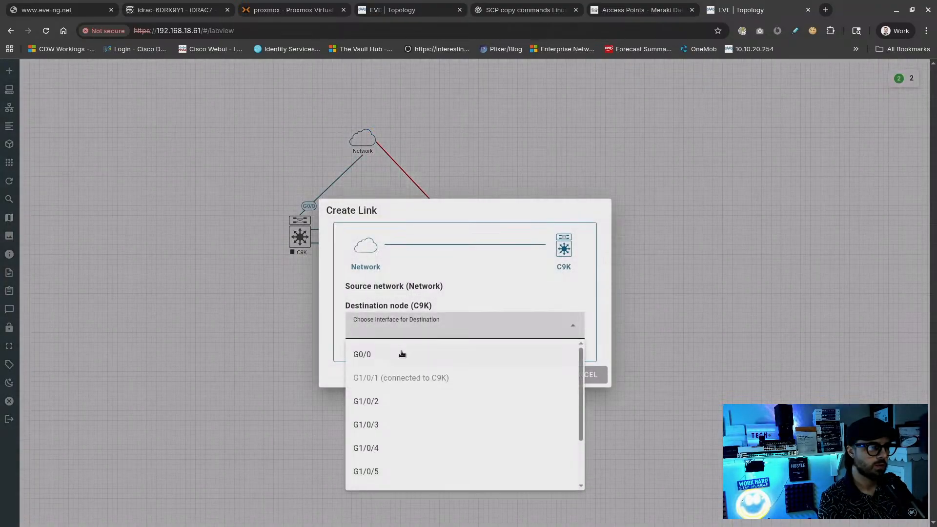
pyautogui.click(402, 353)
pyautogui.click(524, 375)
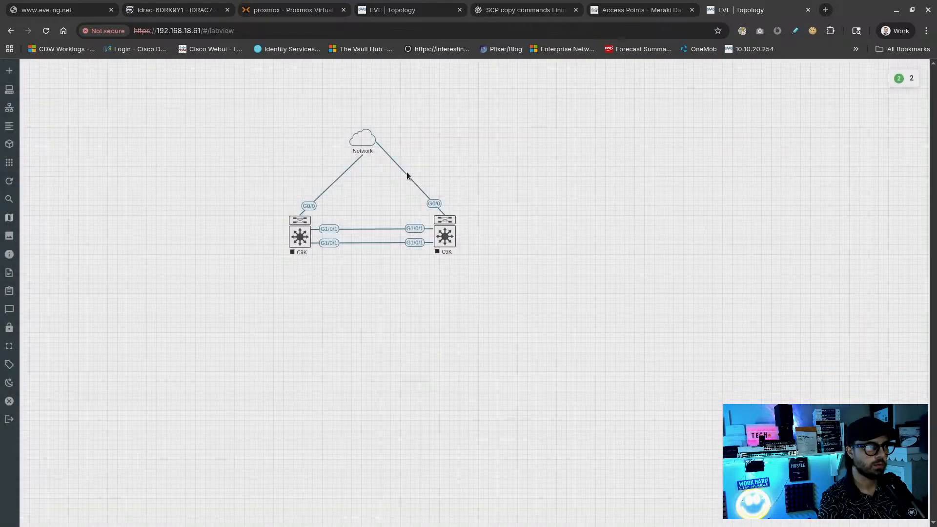
pyautogui.moveTo(366, 133)
pyautogui.moveTo(359, 140); pyautogui.dragTo(354, 128)
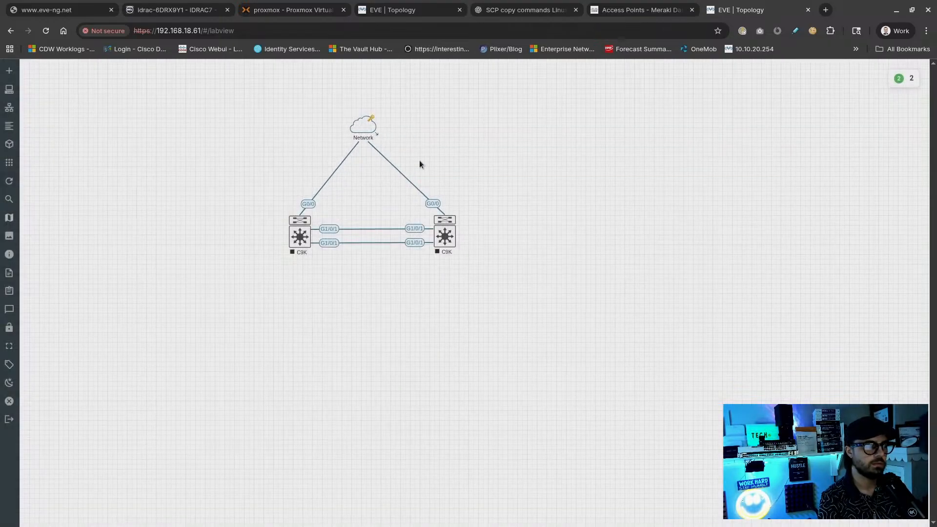
pyautogui.moveTo(515, 224); pyautogui.dragTo(308, 268)
# Start both C9K switches, then shift the topology and spread the switches further apart
pyautogui.rightClick(305, 237)
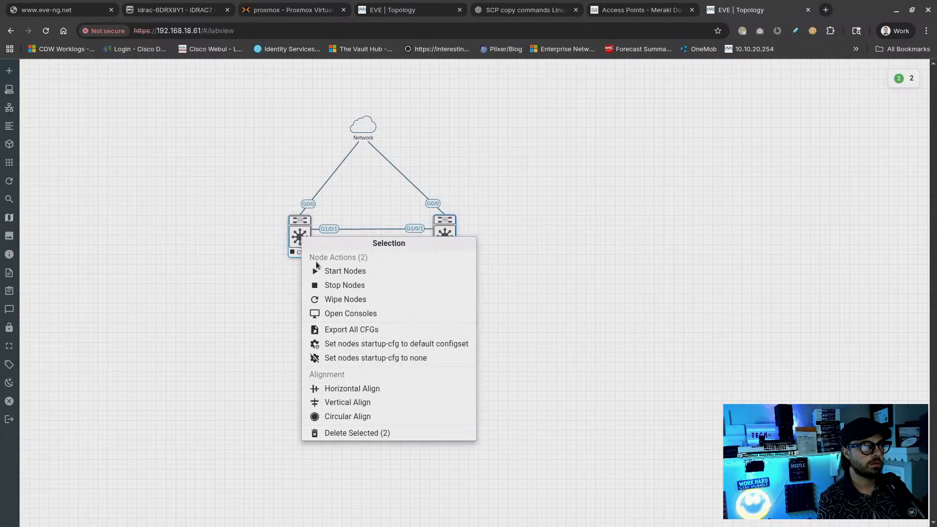
pyautogui.click(337, 271)
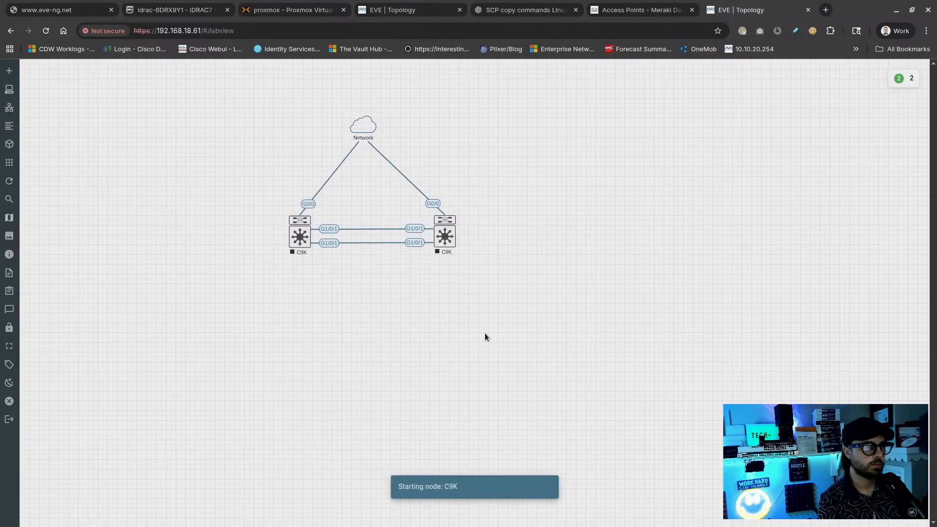
pyautogui.moveTo(588, 86); pyautogui.dragTo(289, 292)
pyautogui.moveTo(302, 241); pyautogui.dragTo(372, 273)
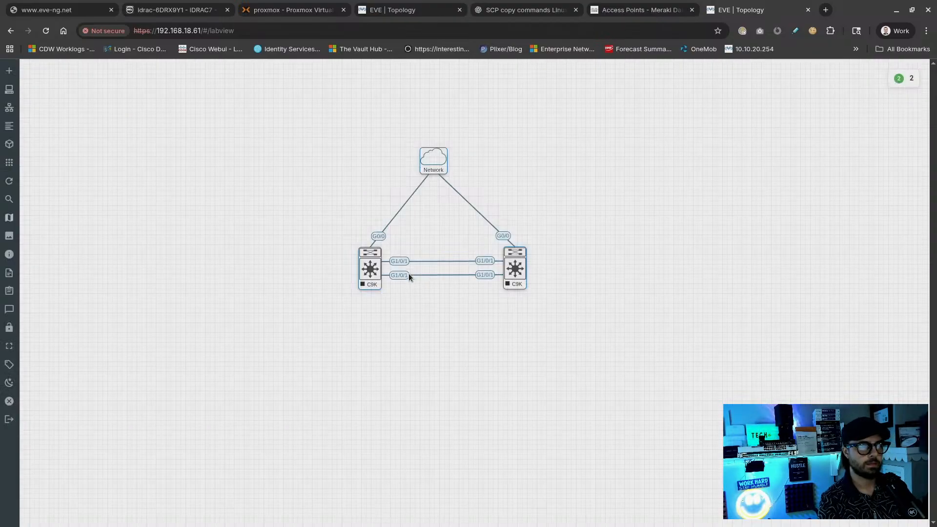
pyautogui.click(442, 308)
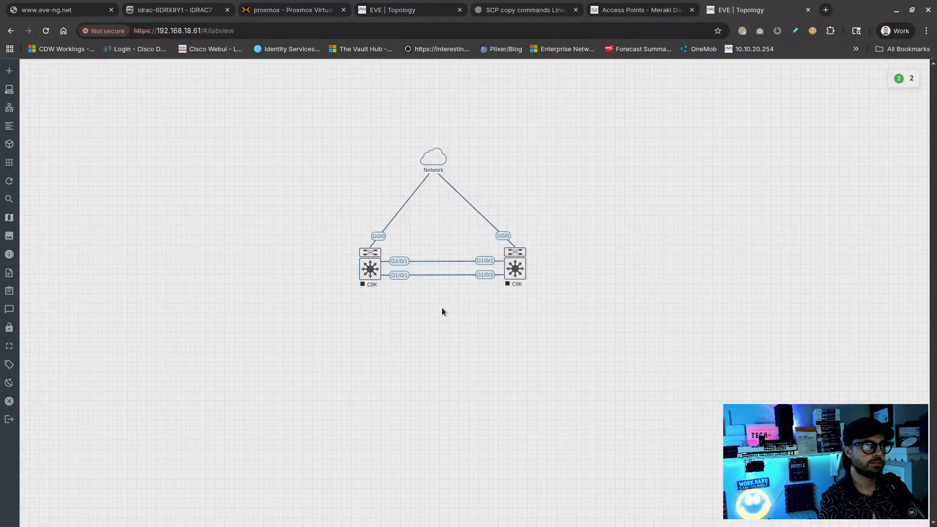
pyautogui.moveTo(368, 269); pyautogui.dragTo(314, 269)
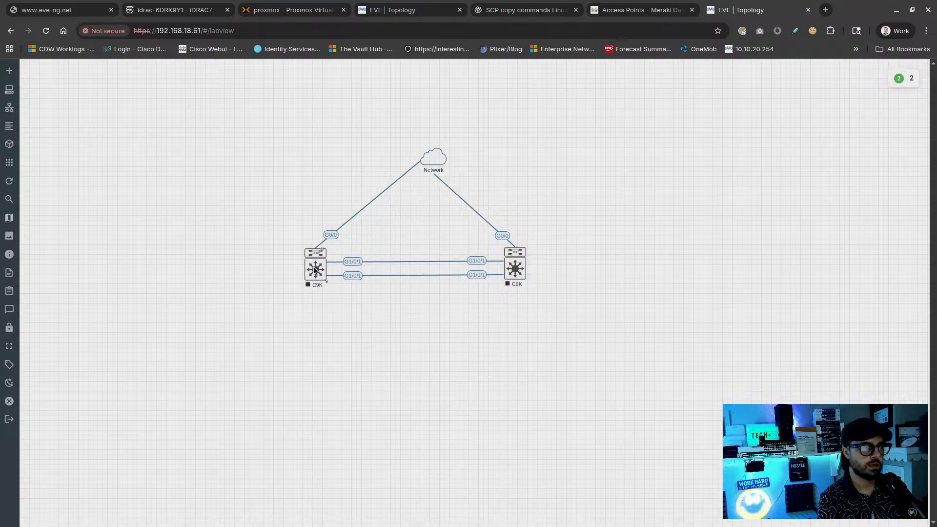
pyautogui.moveTo(517, 267); pyautogui.dragTo(519, 268)
# Add a rounded square custom shape and size it to frame the left C9K
pyautogui.rightClick(579, 185)
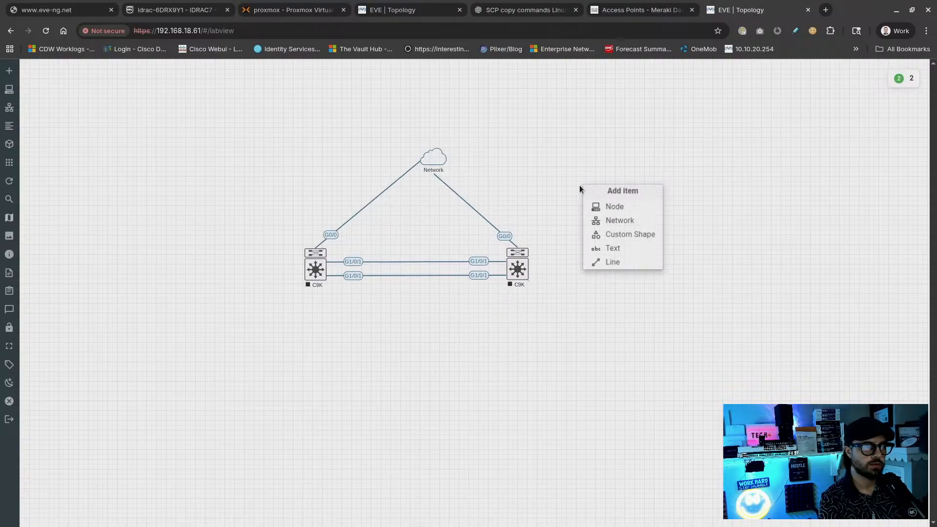
pyautogui.click(619, 238)
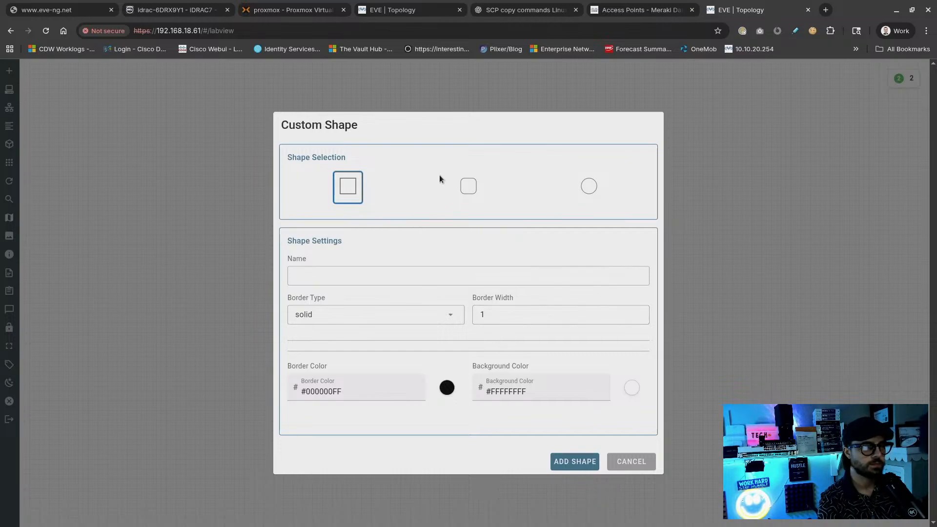
pyautogui.click(467, 186)
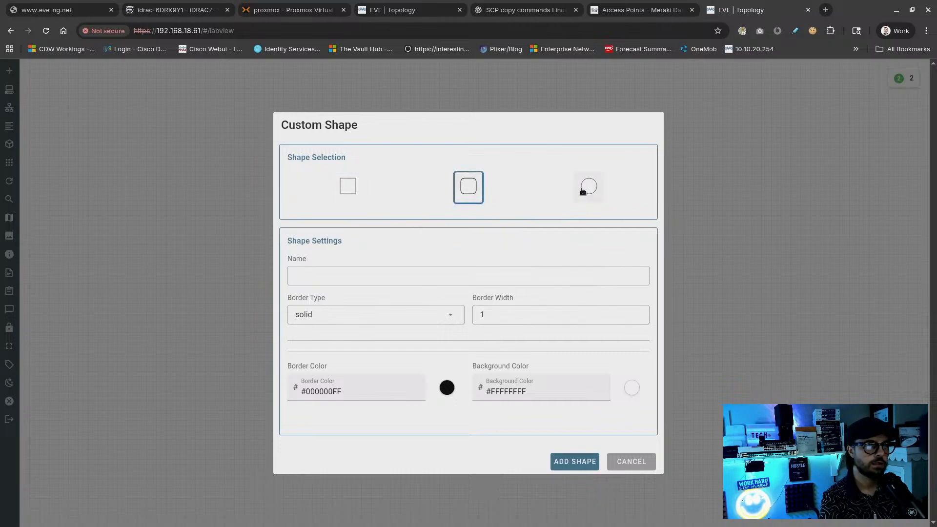
pyautogui.click(583, 191)
pyautogui.click(472, 192)
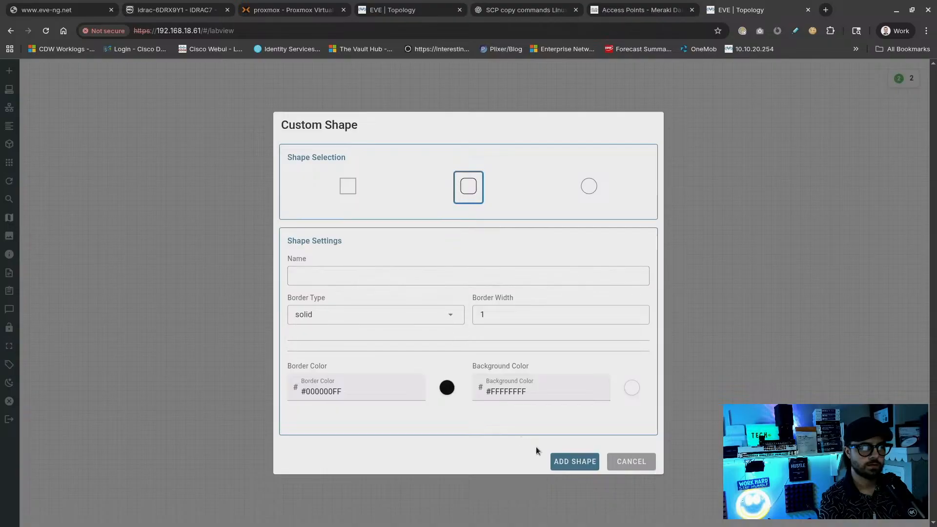
pyautogui.click(558, 461)
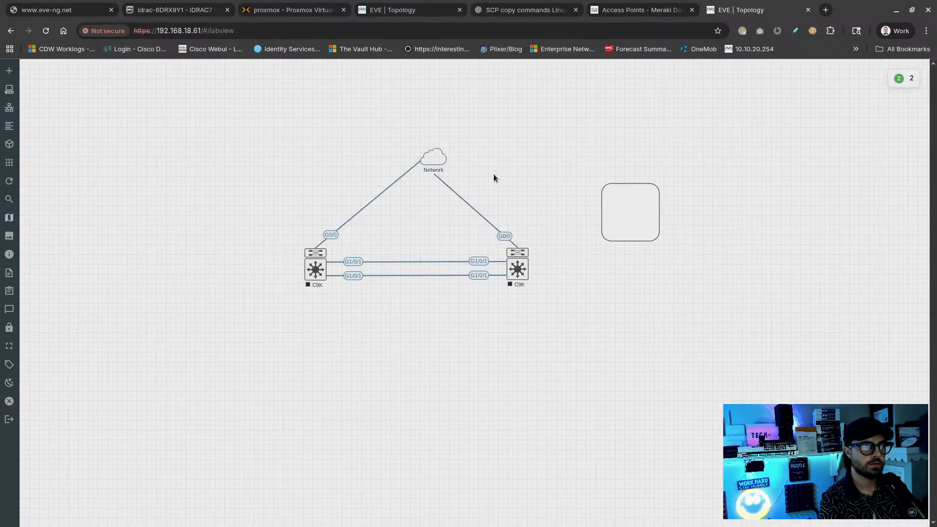
pyautogui.moveTo(442, 161); pyautogui.dragTo(421, 121)
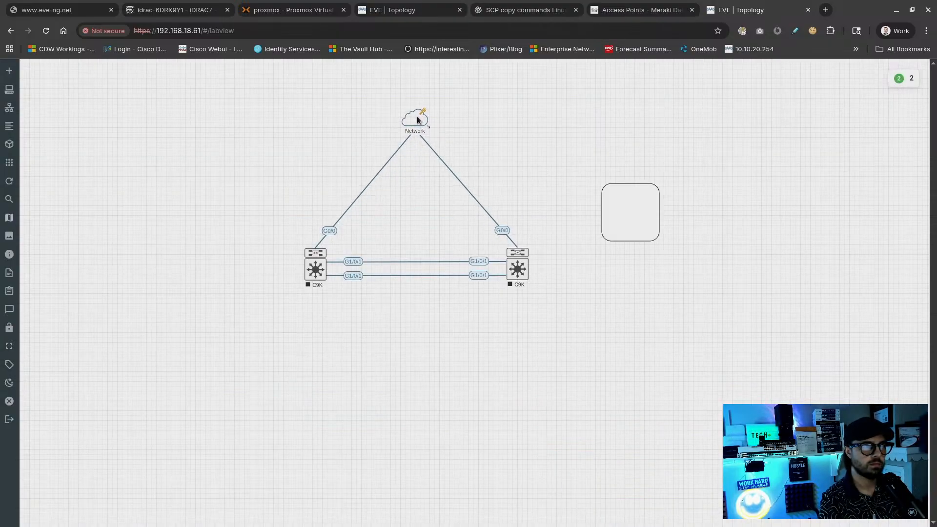
pyautogui.moveTo(618, 215); pyautogui.dragTo(238, 282)
pyautogui.moveTo(280, 305); pyautogui.dragTo(332, 305)
# Duplicate the rounded square and place the copy around the right C9K
pyautogui.rightClick(331, 304)
pyautogui.click(354, 329)
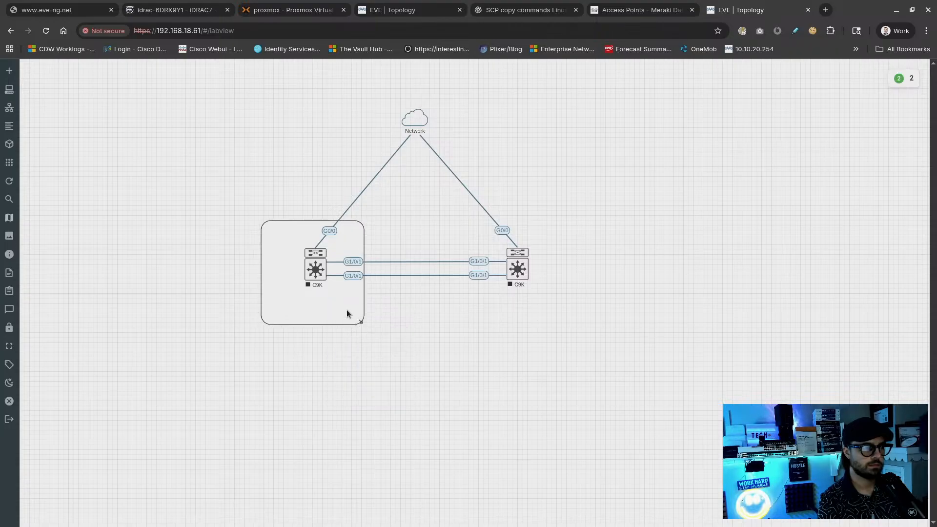
pyautogui.moveTo(343, 320); pyautogui.dragTo(541, 320)
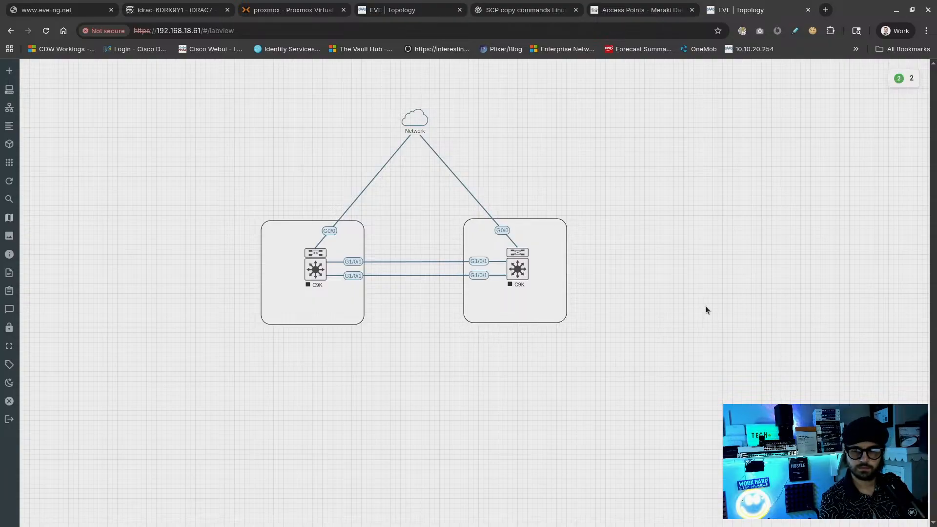
pyautogui.moveTo(670, 387); pyautogui.dragTo(337, 351)
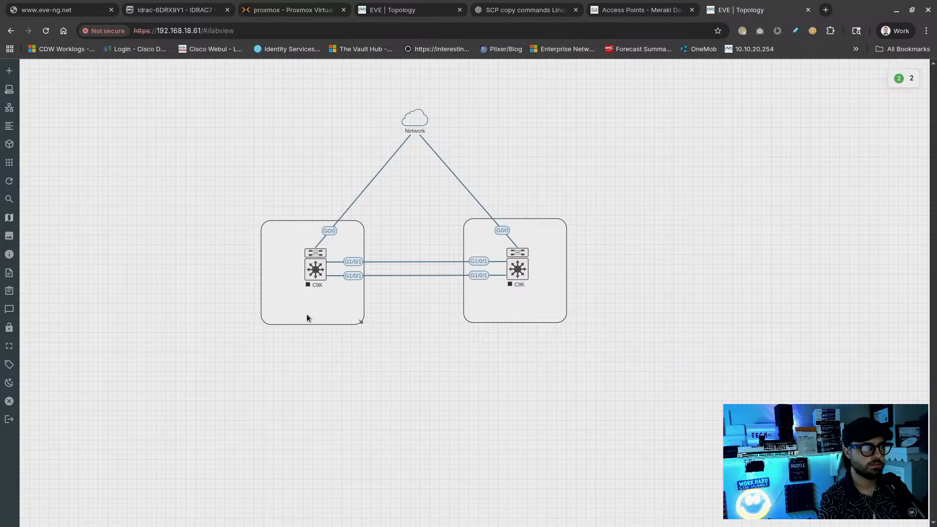
# Start the left C9K switch from its node actions
pyautogui.rightClick(317, 271)
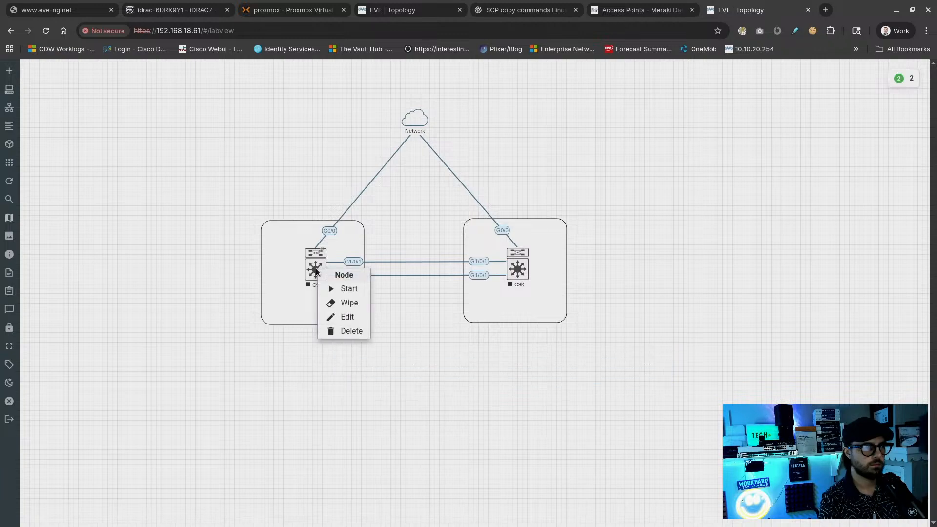
pyautogui.click(353, 293)
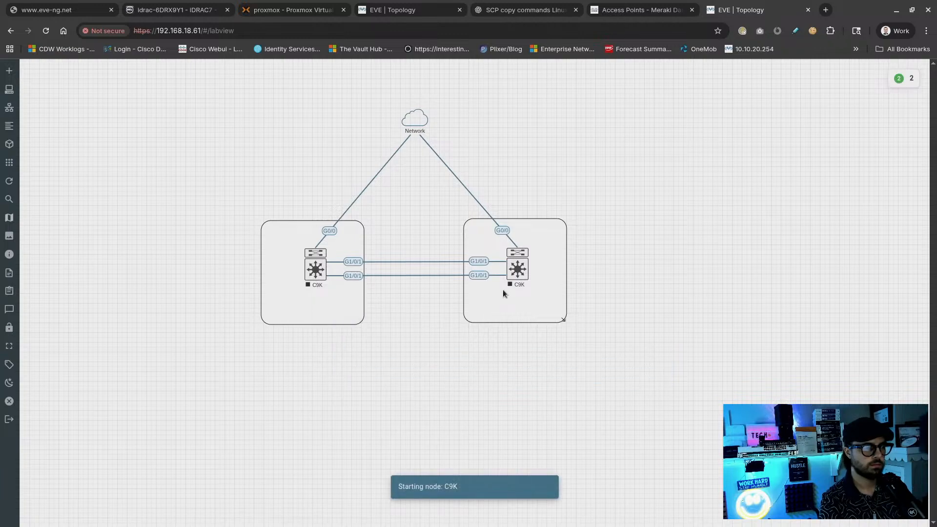
pyautogui.rightClick(513, 267)
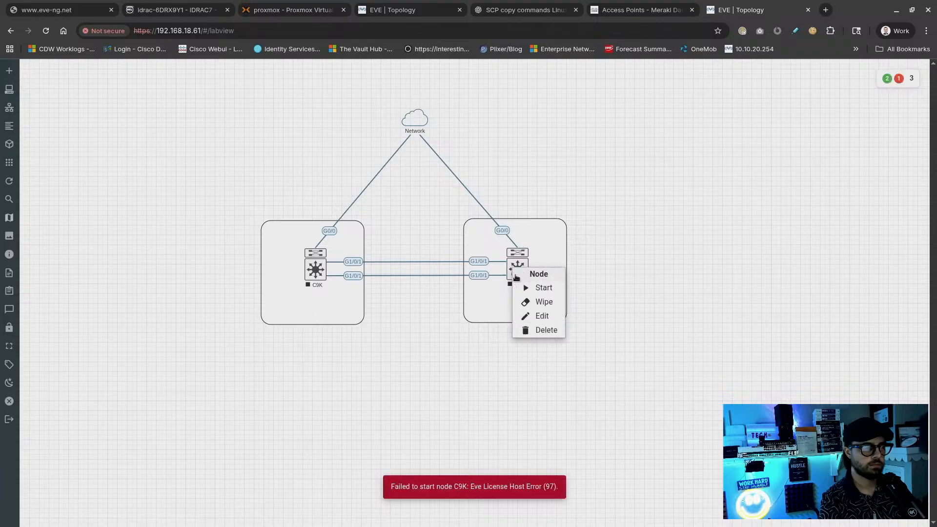
# Read the C9K licence error in the message history, then close it
pyautogui.click(418, 348)
pyautogui.rightClick(510, 271)
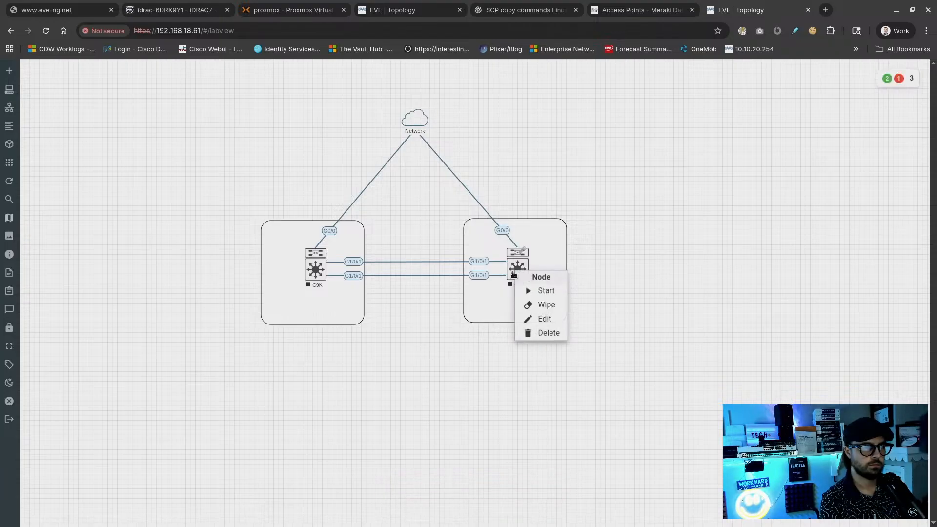
pyautogui.click(421, 355)
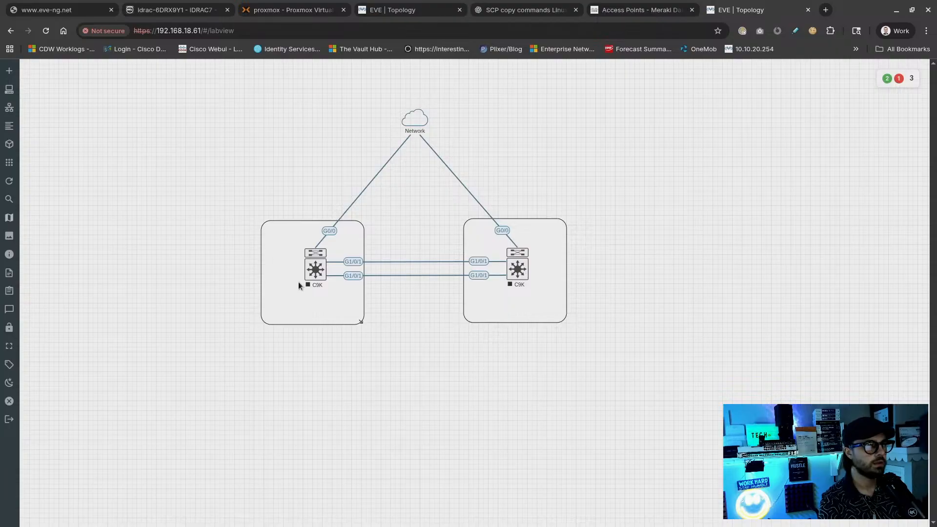
pyautogui.click(902, 81)
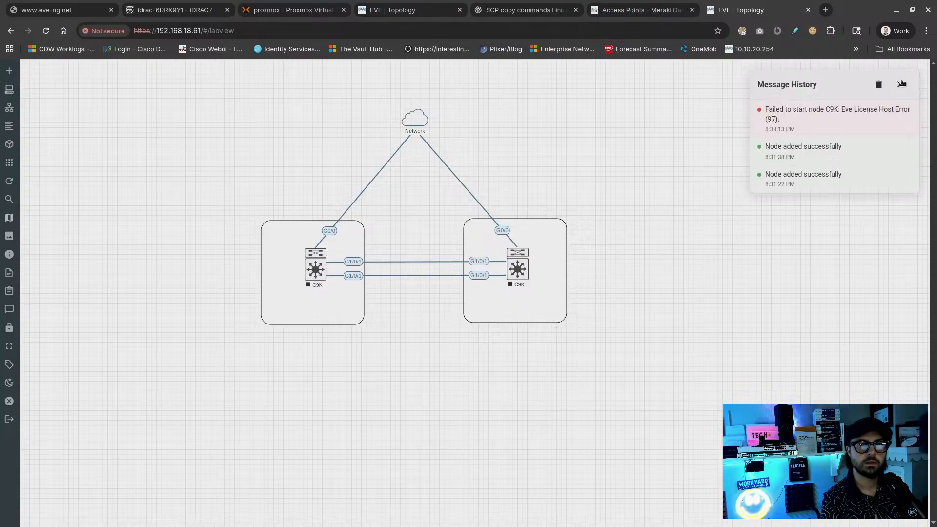
pyautogui.moveTo(803, 107); pyautogui.dragTo(801, 133)
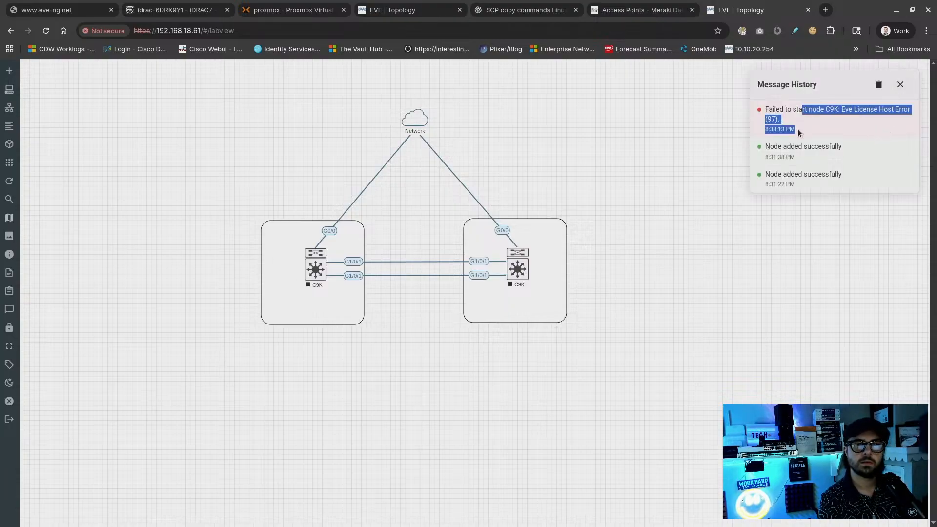
pyautogui.click(679, 298)
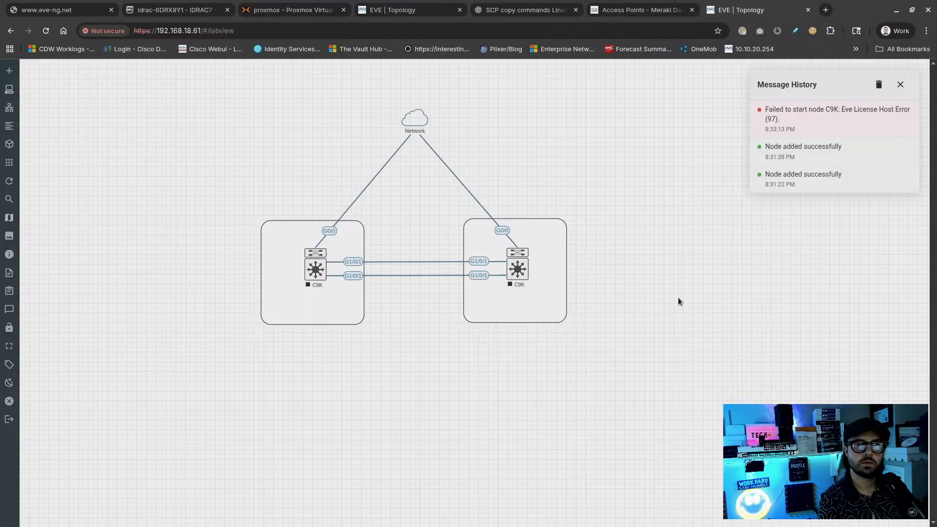
pyautogui.click(901, 85)
# Nudge the right C9K's box slightly right and close the lab
pyautogui.moveTo(560, 253); pyautogui.dragTo(565, 254)
pyautogui.moveTo(3, 405)
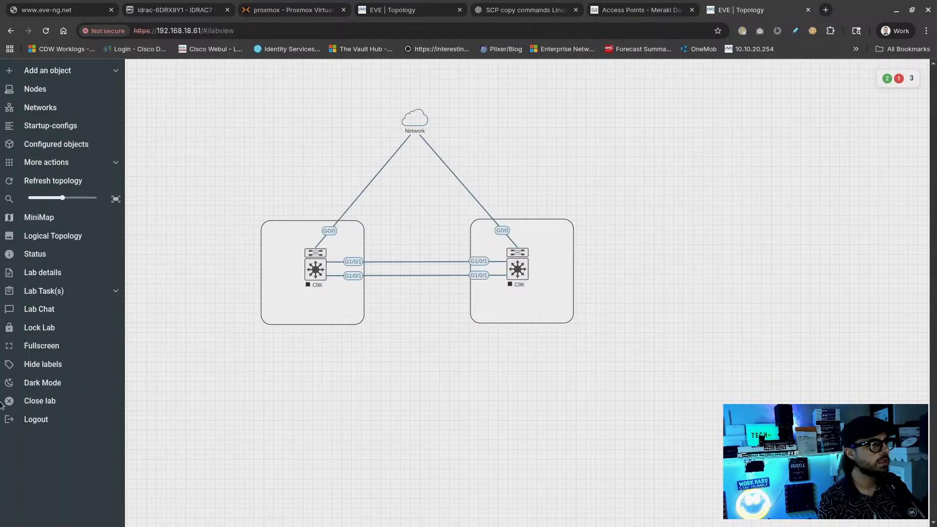
pyautogui.click(108, 407)
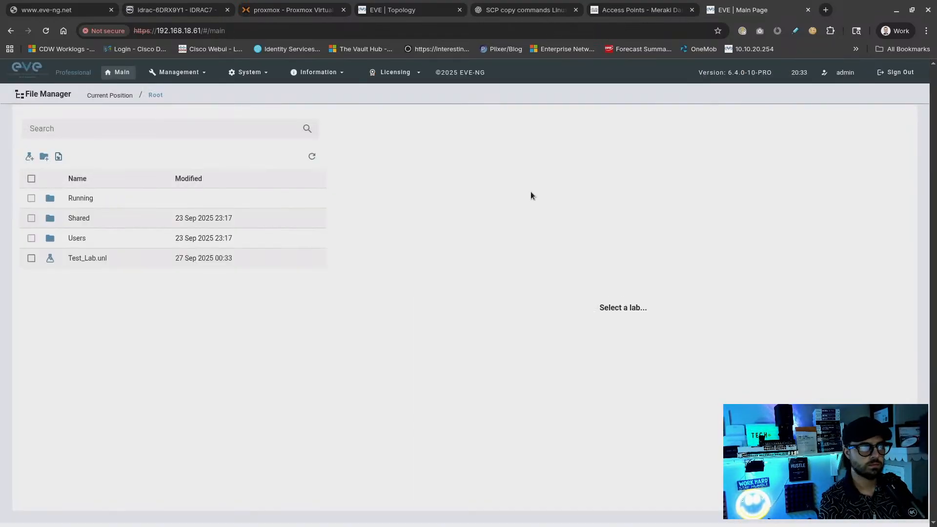
# Review the licence details, then sign out of EVE-NG
pyautogui.click(396, 72)
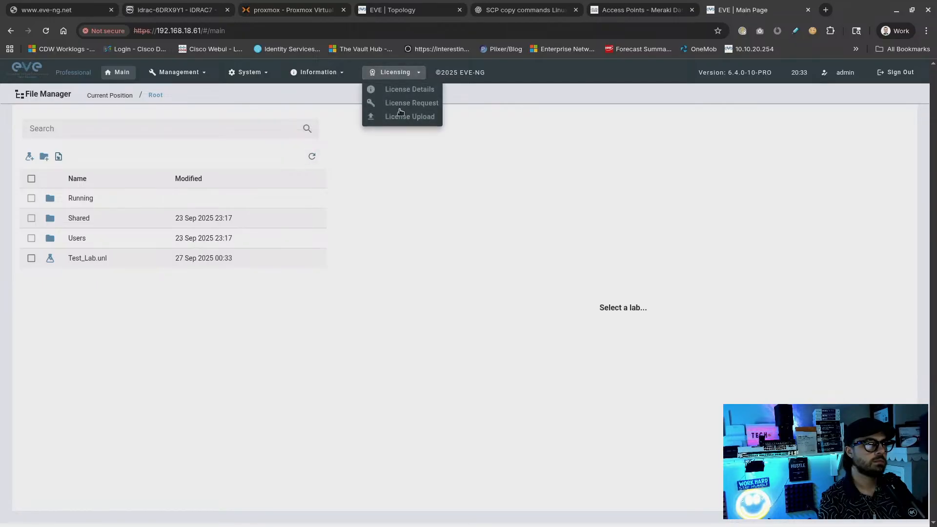
pyautogui.click(399, 89)
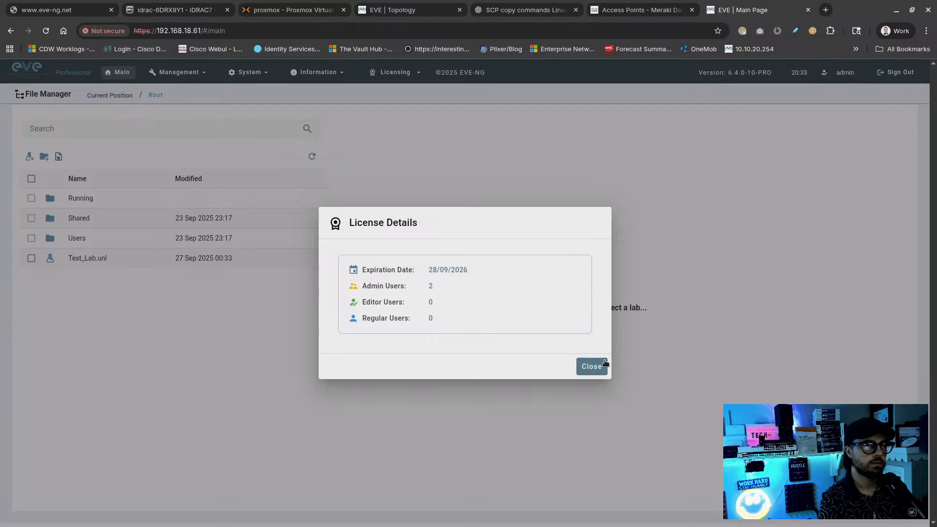
pyautogui.click(593, 366)
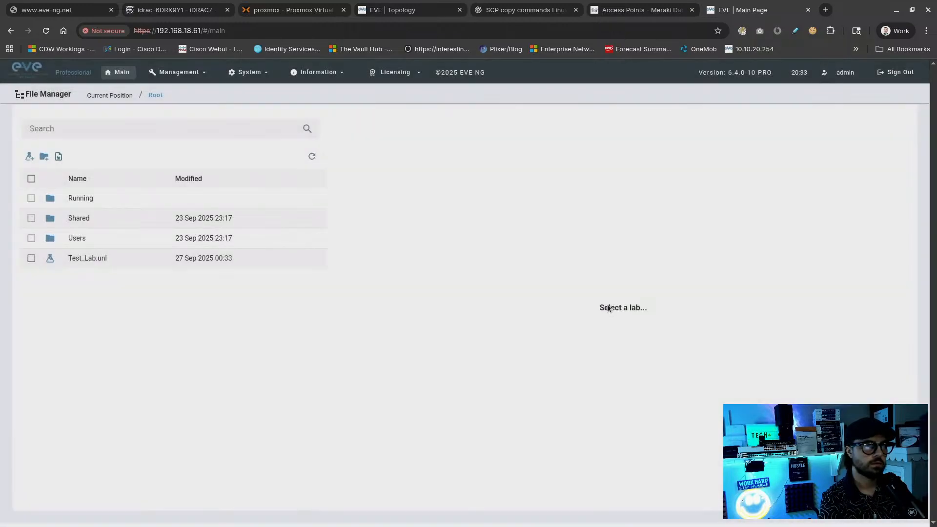
pyautogui.click(884, 74)
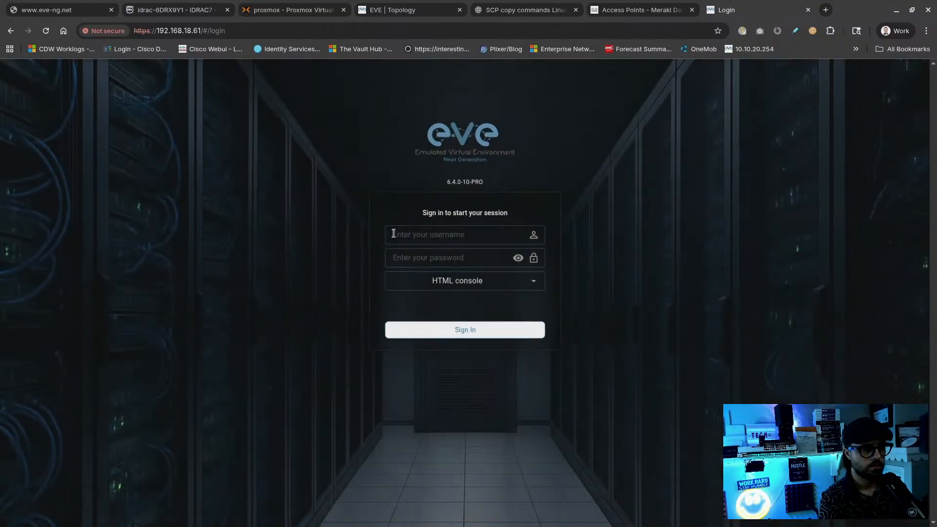
# Sign back in with the admin account credentials and reopen the Test_Lab topology
pyautogui.press('Tab')
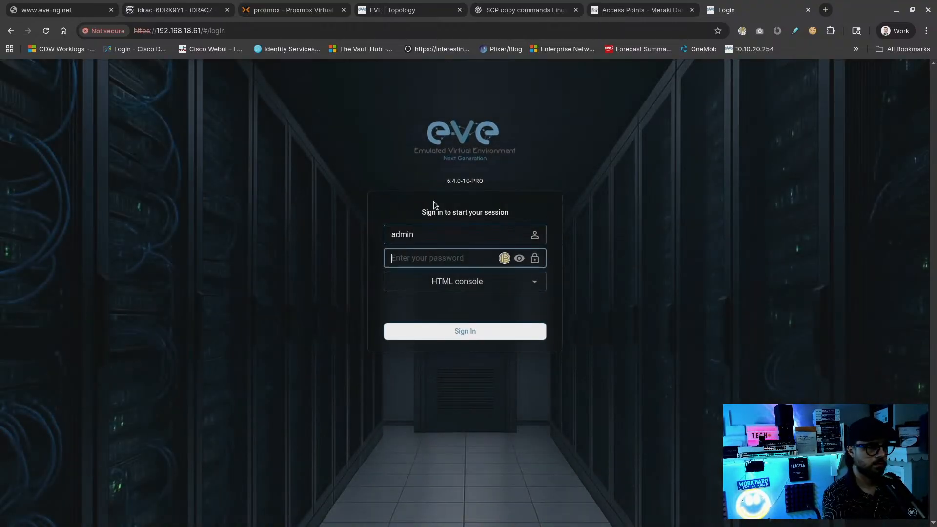
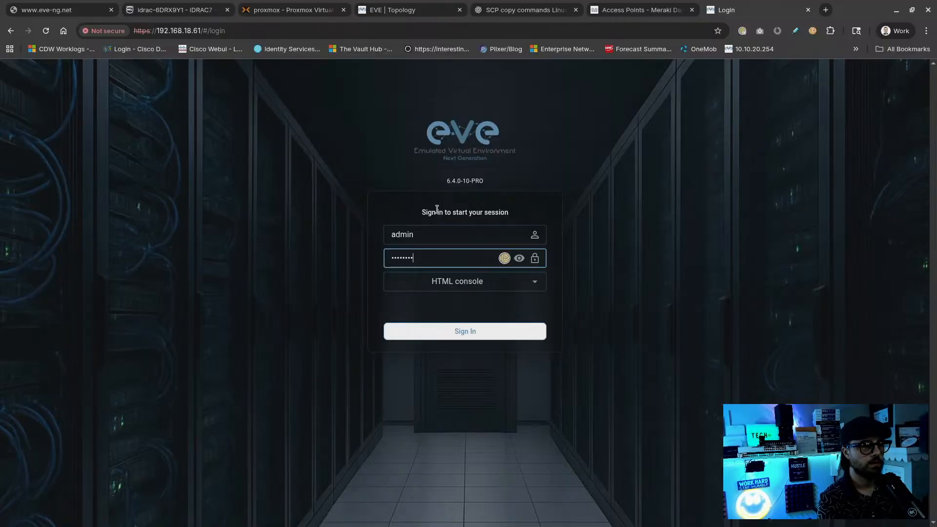
pyautogui.click(461, 331)
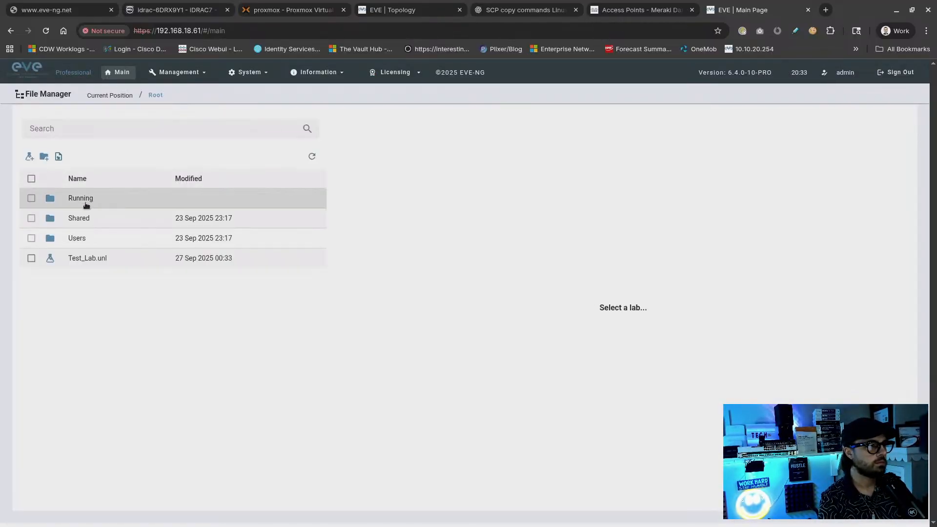
pyautogui.click(73, 259)
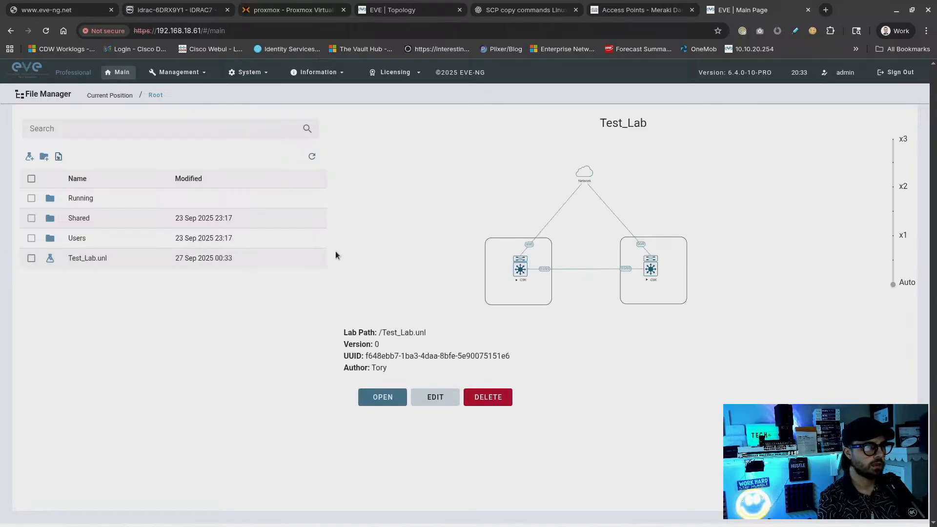
pyautogui.click(381, 396)
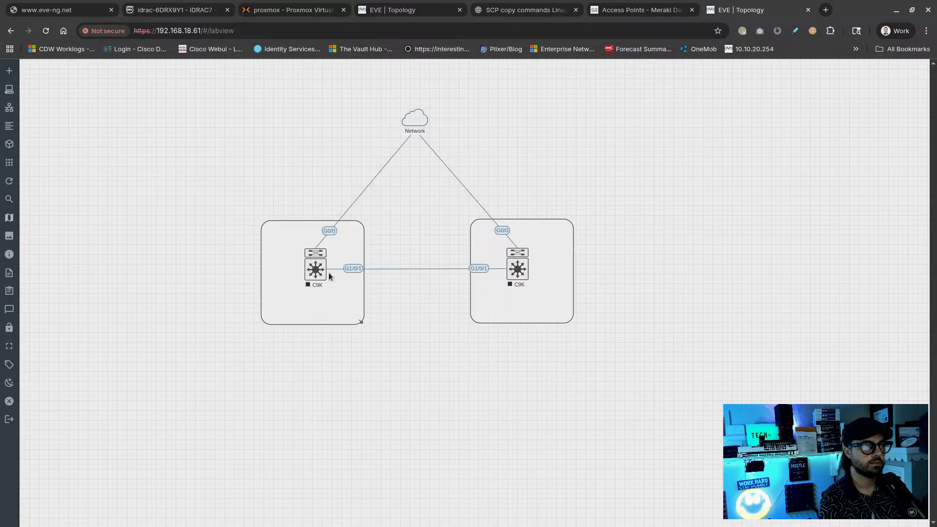
# Start the left C9K switch and move the browser window aside
pyautogui.rightClick(318, 279)
pyautogui.click(326, 298)
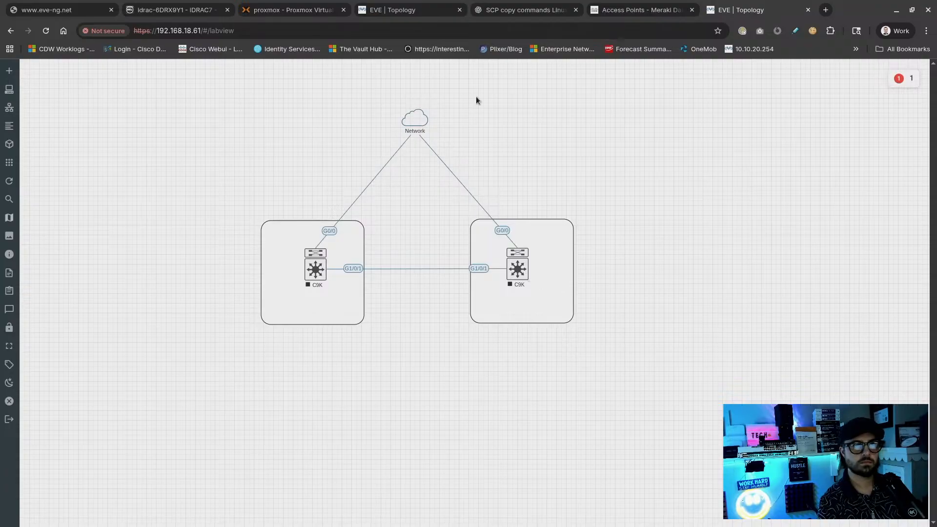
pyautogui.moveTo(827, 8); pyautogui.dragTo(579, 7)
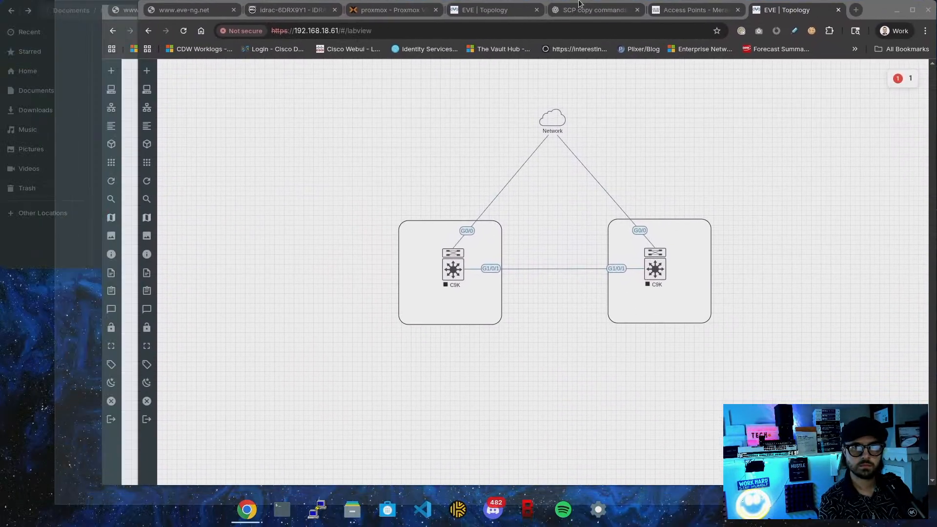
# Ping google.com and 1.1.1.1 from the EVE-NG host to test internet connectivity
pyautogui.moveTo(857, 17); pyautogui.dragTo(635, 21)
pyautogui.click(824, 198)
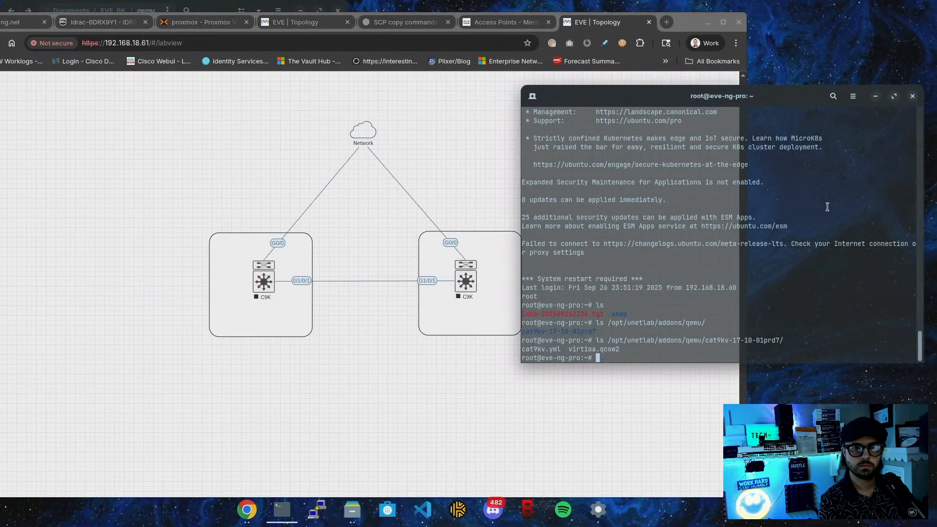
pyautogui.write('ping')
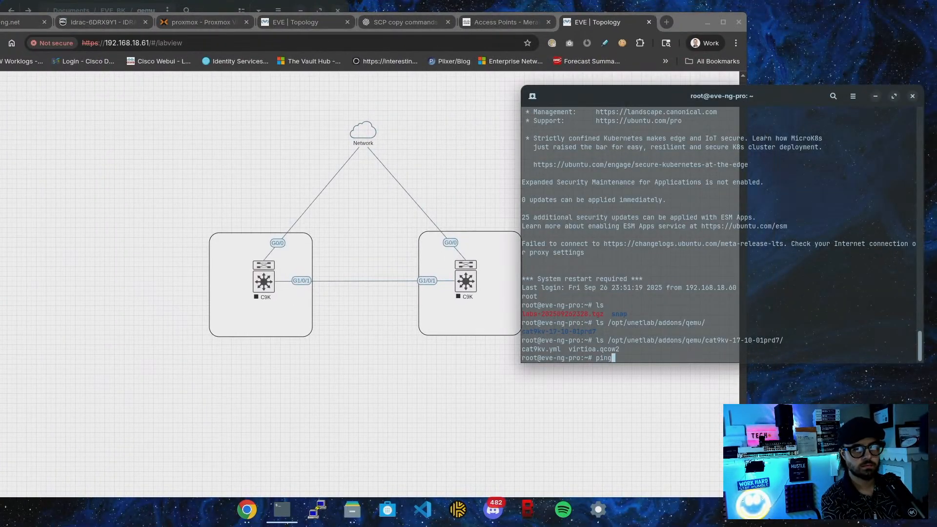
pyautogui.write(' google.com')
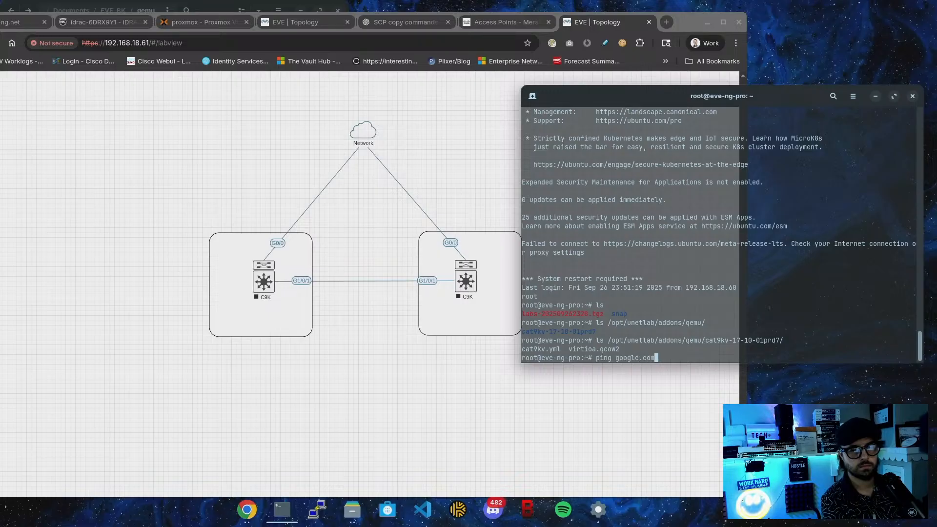
pyautogui.press('Return')
pyautogui.press('Up')
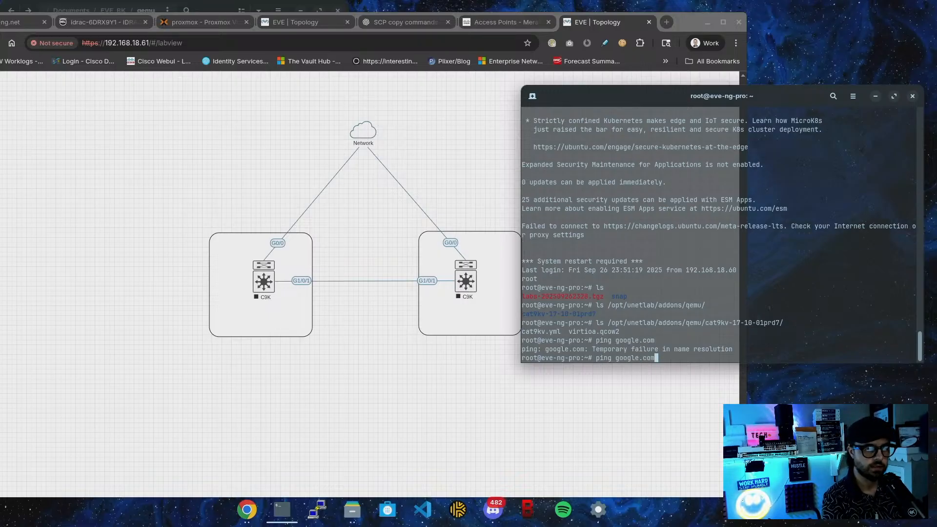
pyautogui.press('BackSpace')
pyautogui.press('BackSpace')
pyautogui.press('BackSpace')
pyautogui.press('BackSpace')
pyautogui.press('BackSpace')
pyautogui.press('BackSpace')
pyautogui.press('BackSpace')
pyautogui.press('BackSpace')
pyautogui.press('BackSpace')
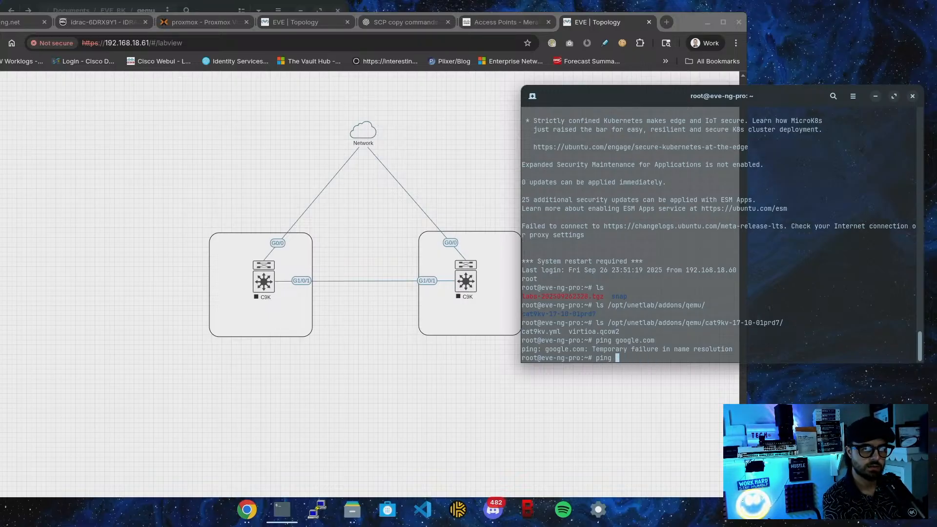
pyautogui.write('1.1.1.1')
pyautogui.press('Return')
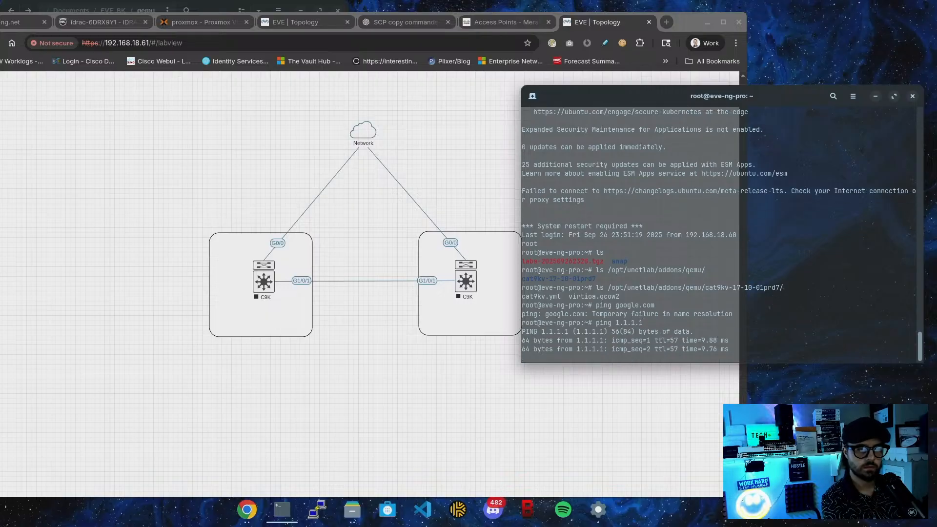
pyautogui.hotkey('ctrl', 'c')
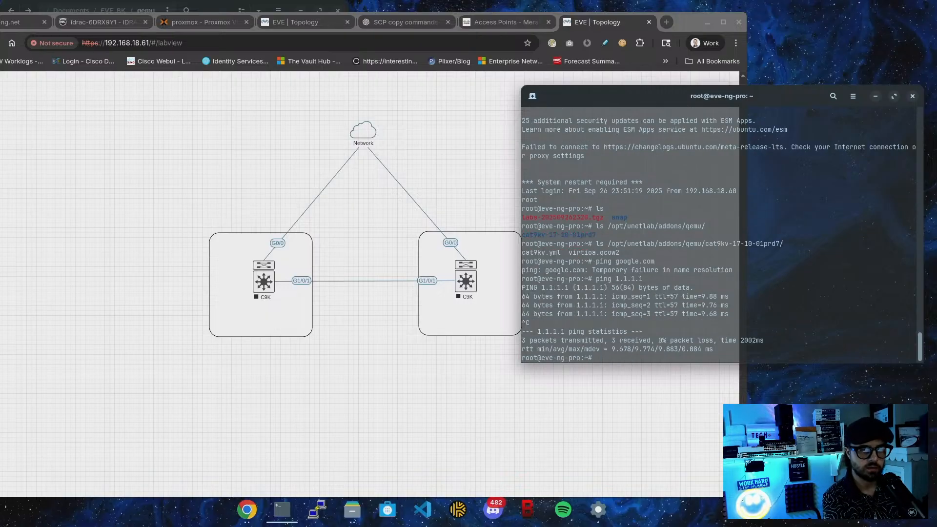
pyautogui.press('Up')
pyautogui.press('Up')
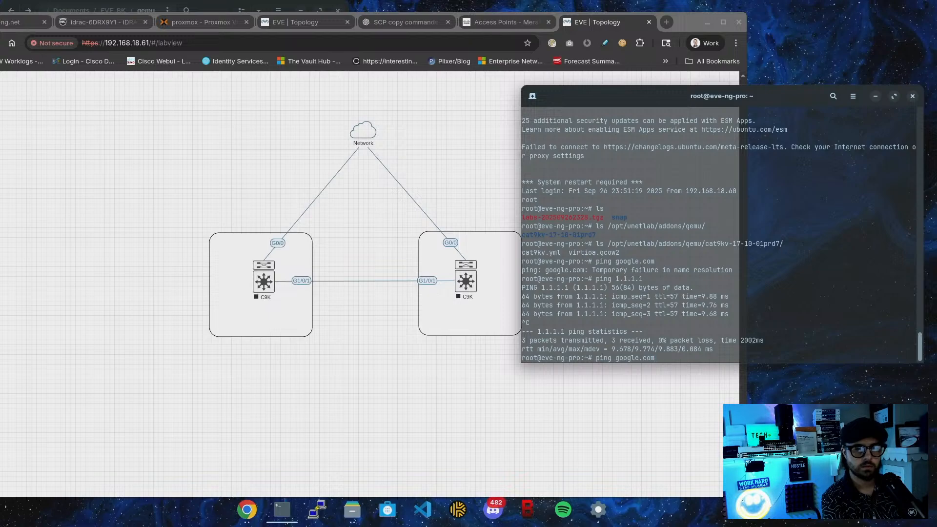
pyautogui.press('Return')
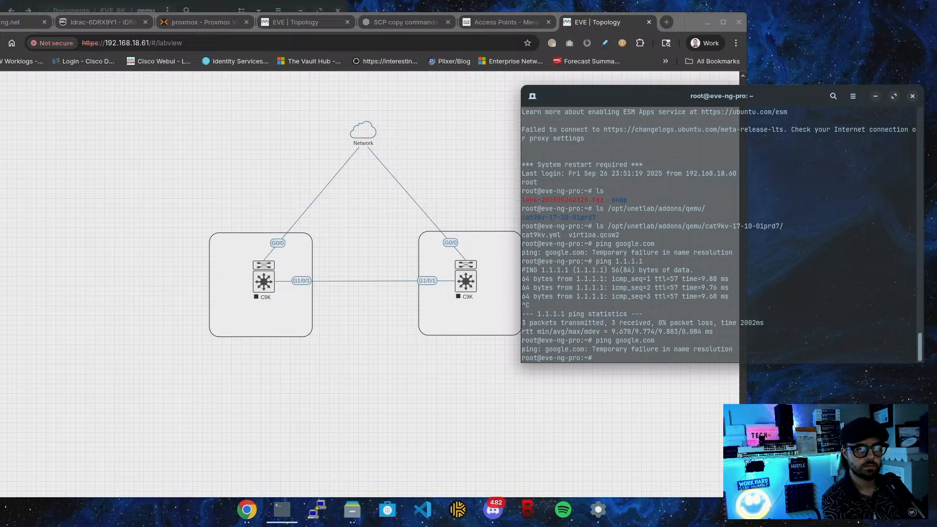
# List the host's interfaces with ip a and inspect pnet0's details
pyautogui.write('ip a')
pyautogui.press('Return')
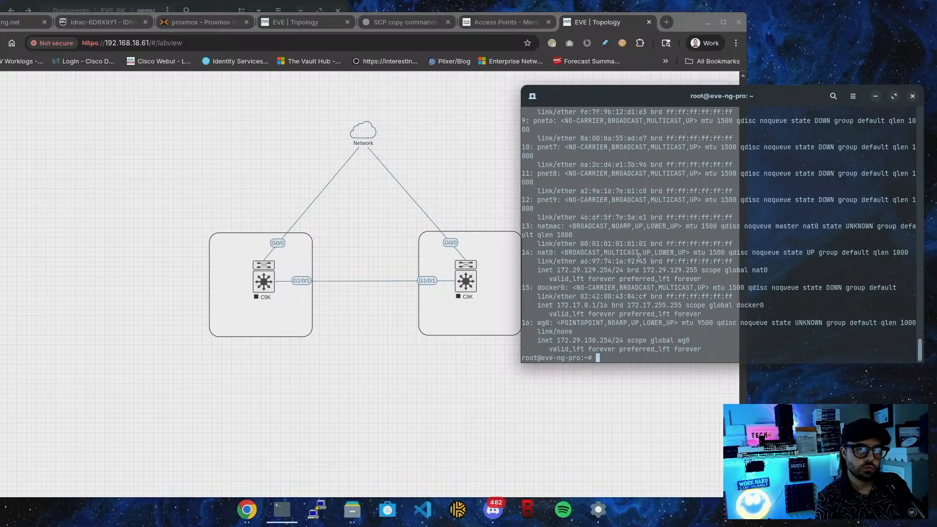
pyautogui.scroll(4, 639, 256)
pyautogui.scroll(3, 639, 256)
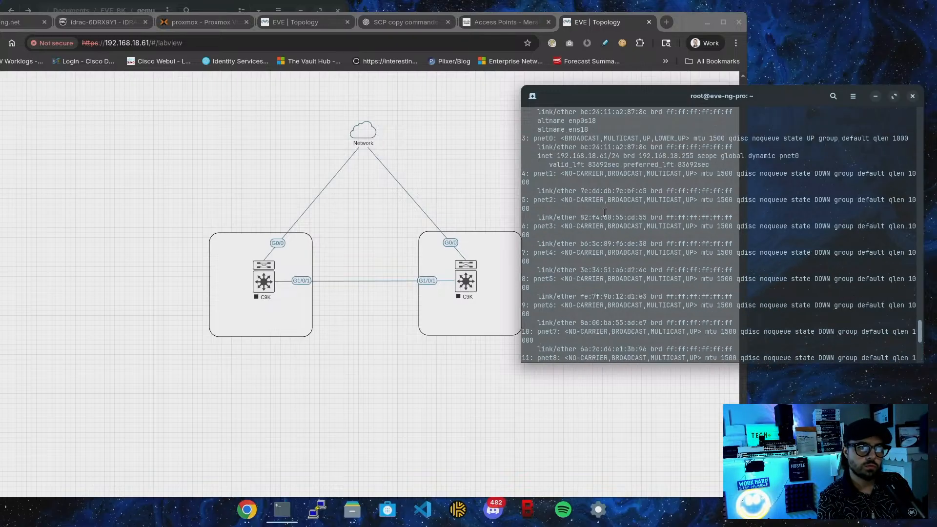
pyautogui.moveTo(540, 140); pyautogui.dragTo(566, 162)
pyautogui.click(628, 214)
pyautogui.scroll(-7, 628, 214)
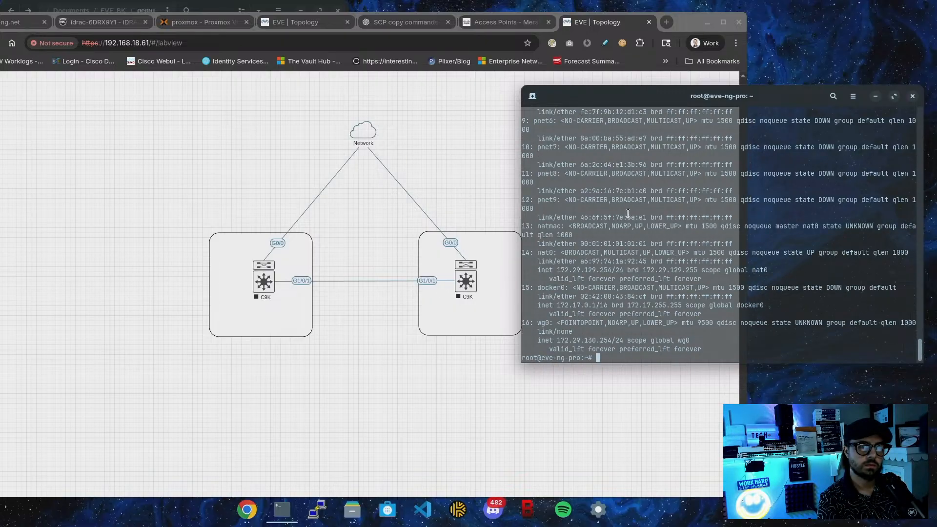
# View /etc/network/interfaces in nano, exit unchanged, and bring the browser window forward
pyautogui.write('nan')
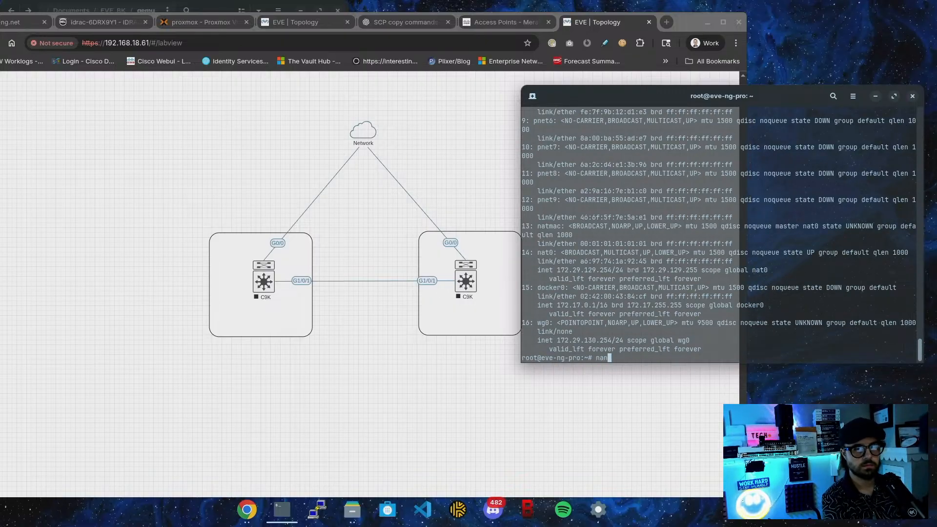
pyautogui.write('o /etc/')
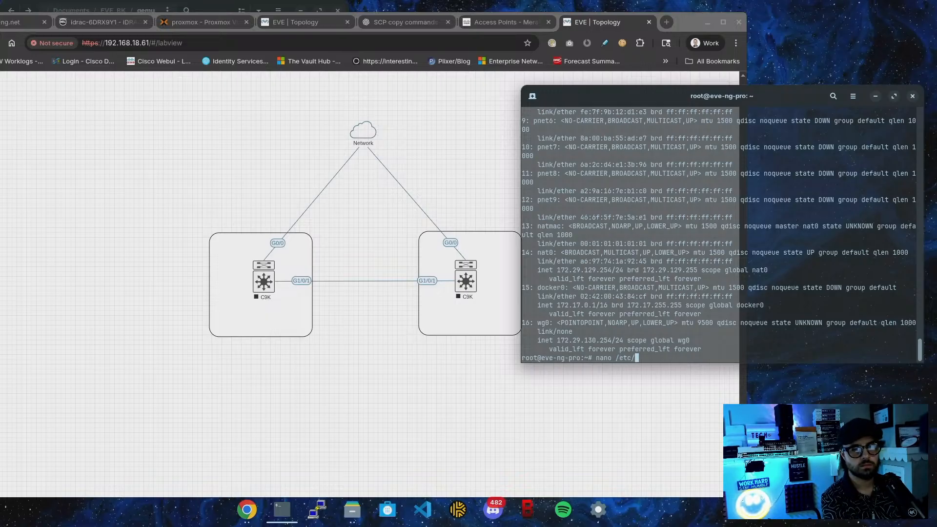
pyautogui.write('netw')
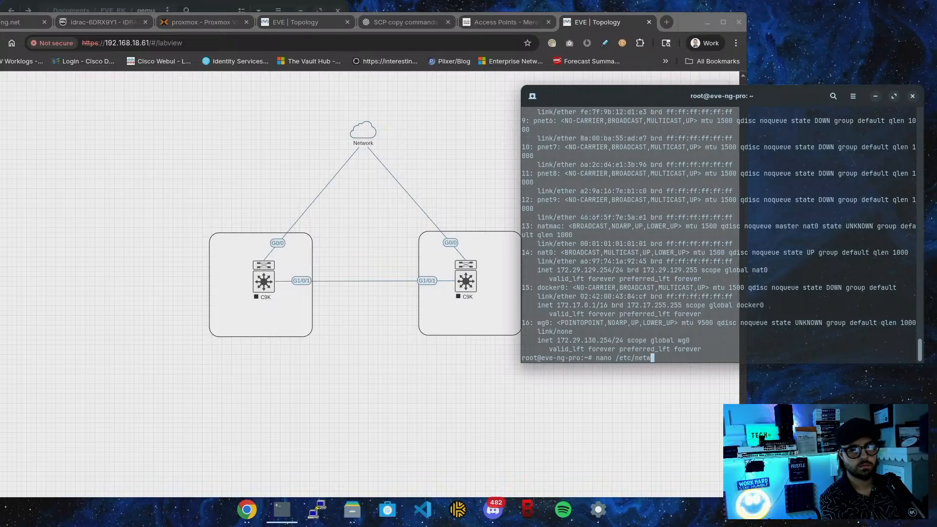
pyautogui.write('p')
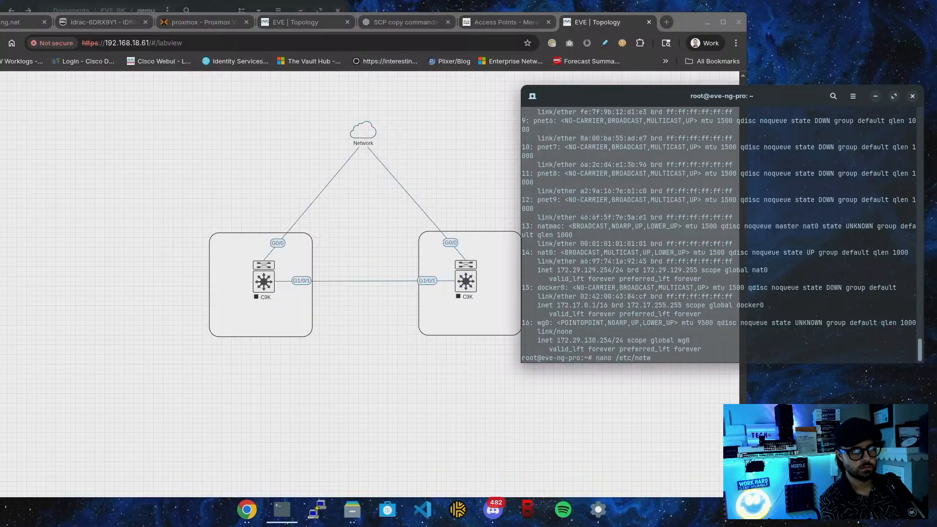
pyautogui.write('ork/interfaces')
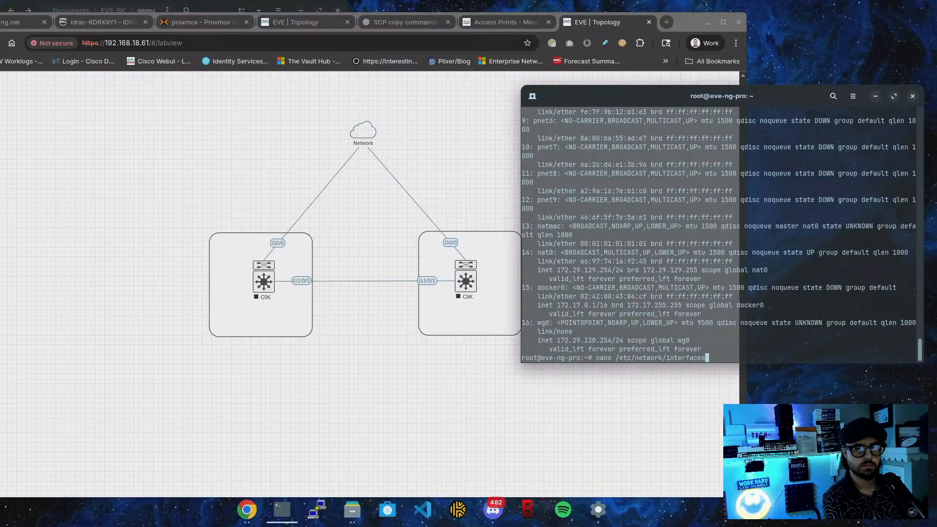
pyautogui.press('Return')
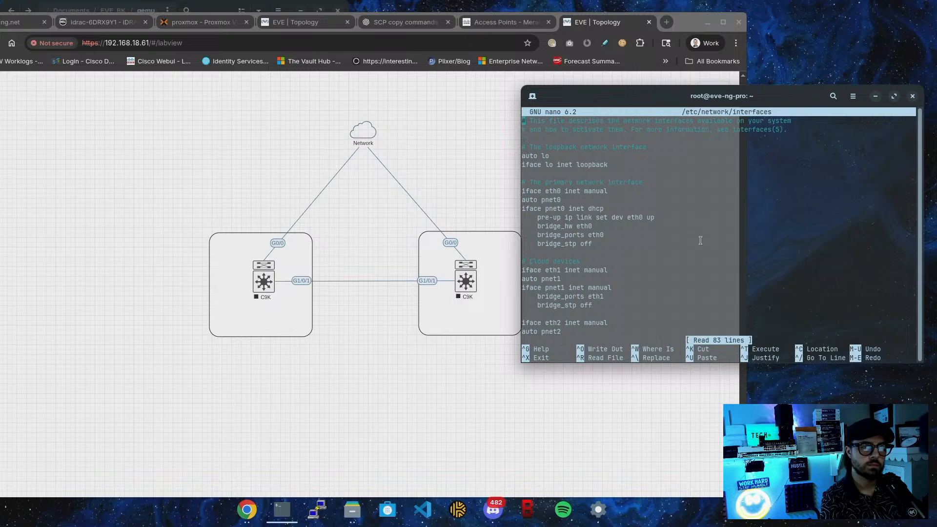
pyautogui.hotkey('ctrl', 'x')
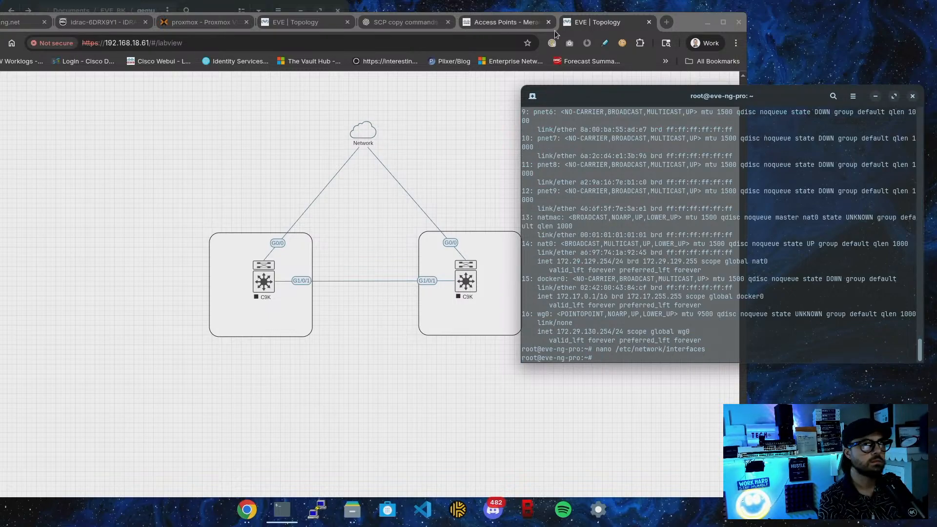
pyautogui.moveTo(711, 25); pyautogui.dragTo(611, 49)
pyautogui.moveTo(551, 30); pyautogui.dragTo(569, 30)
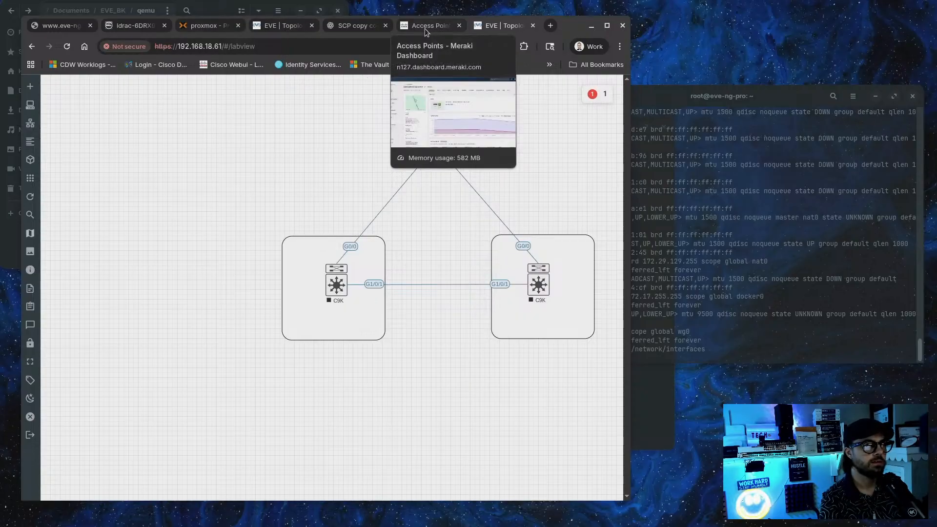
# In a new laptop shell, run ip a and confirm 1.1.1.1 answers pings
pyautogui.click(704, 154)
pyautogui.hotkey('ctrl', 'shift', 't')
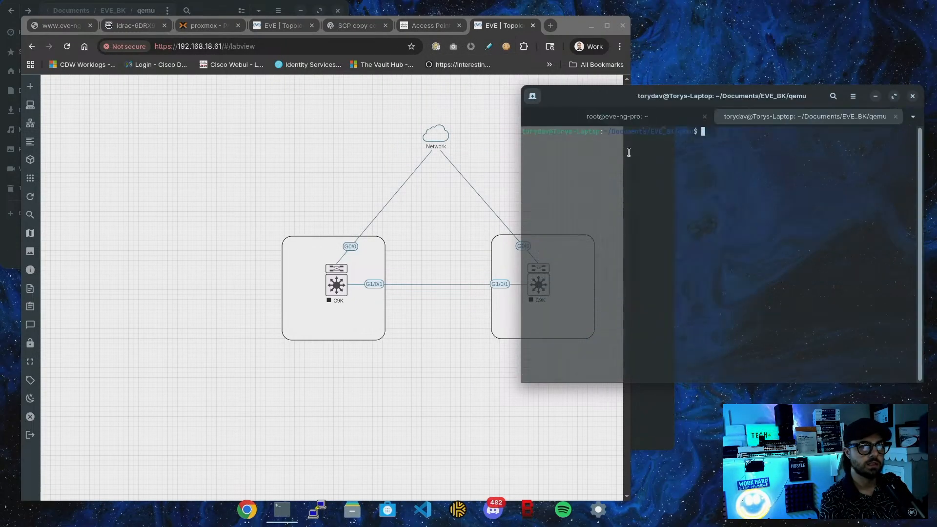
pyautogui.write('ip a')
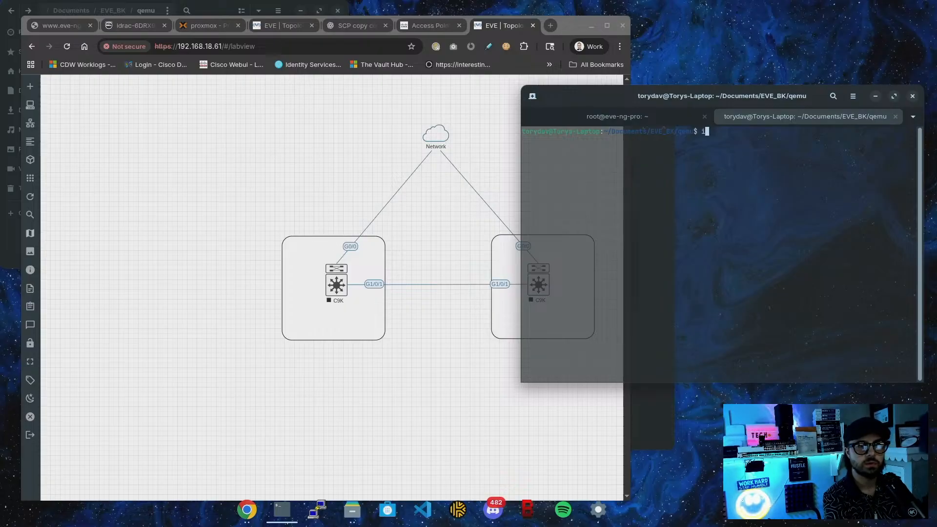
pyautogui.press('Return')
pyautogui.write('ping 1')
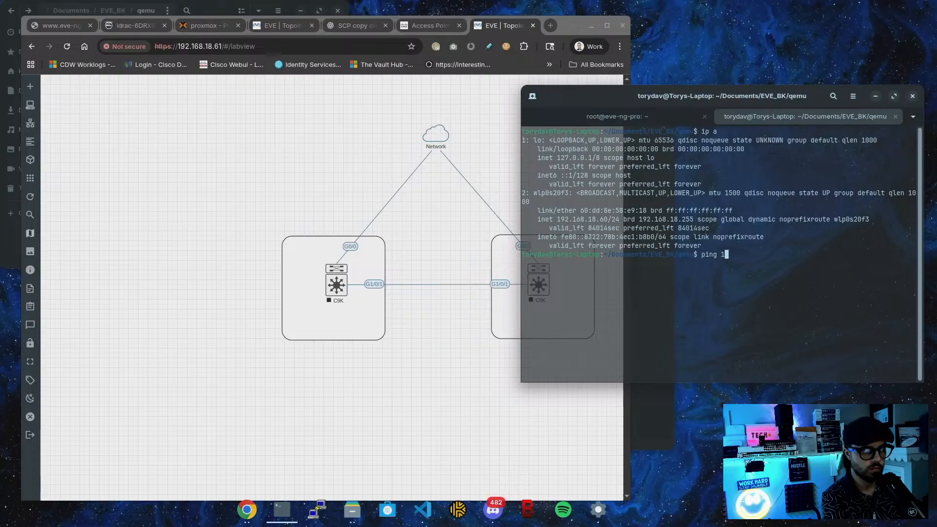
pyautogui.write('.1.1.1')
pyautogui.press('Return')
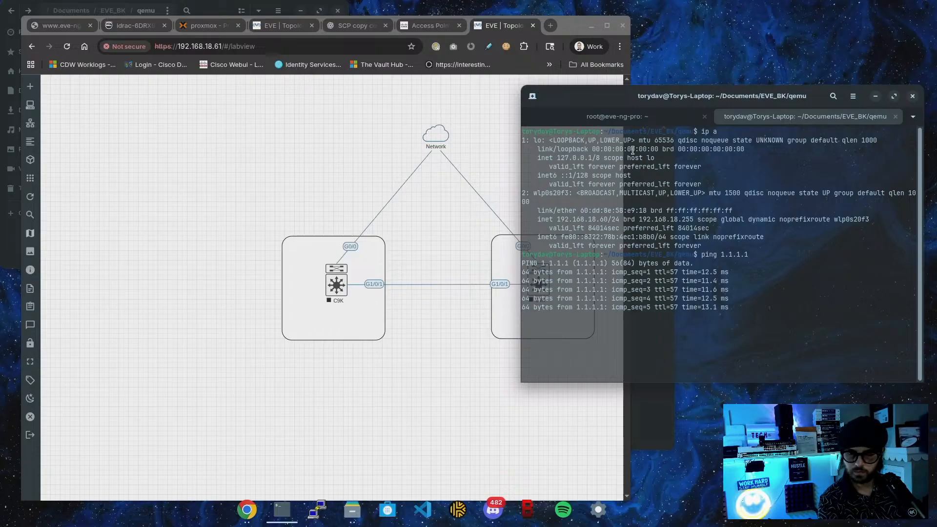
pyautogui.hotkey('ctrl', 'c')
# On the EVE-NG host shell, run systemctl restart licserver, fixing the mistyped 'system' command
pyautogui.click(586, 120)
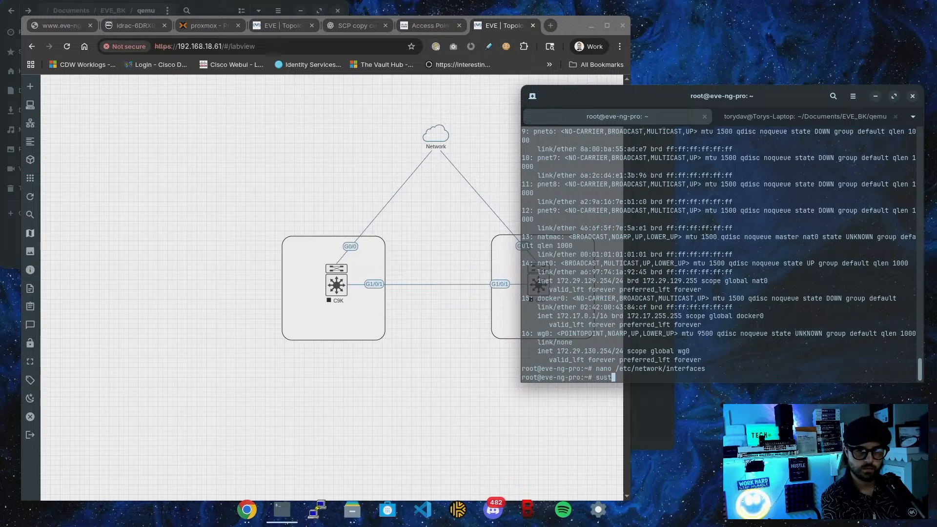
pyautogui.write('system')
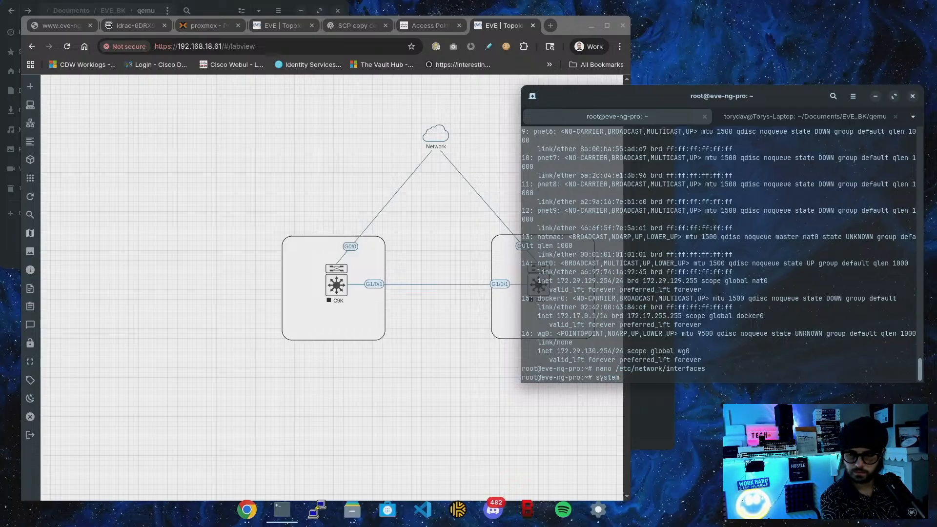
pyautogui.write(' rest')
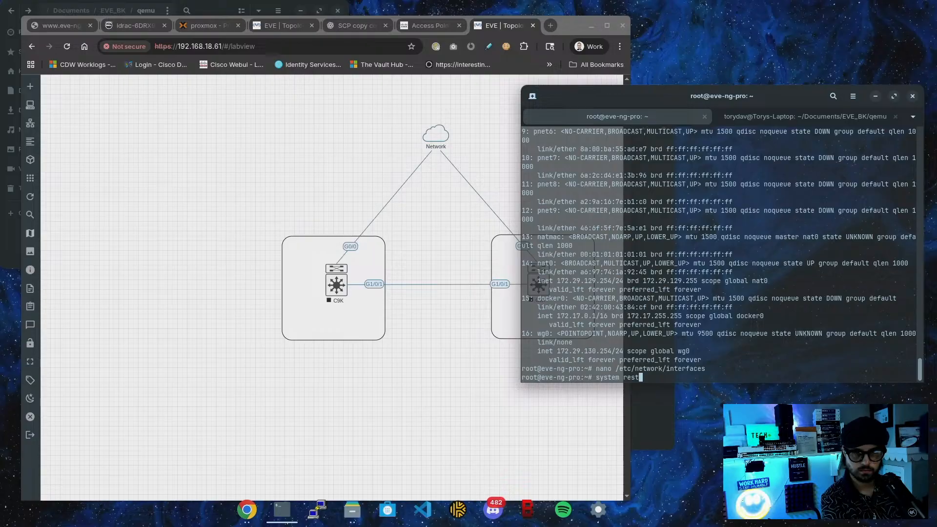
pyautogui.write('art')
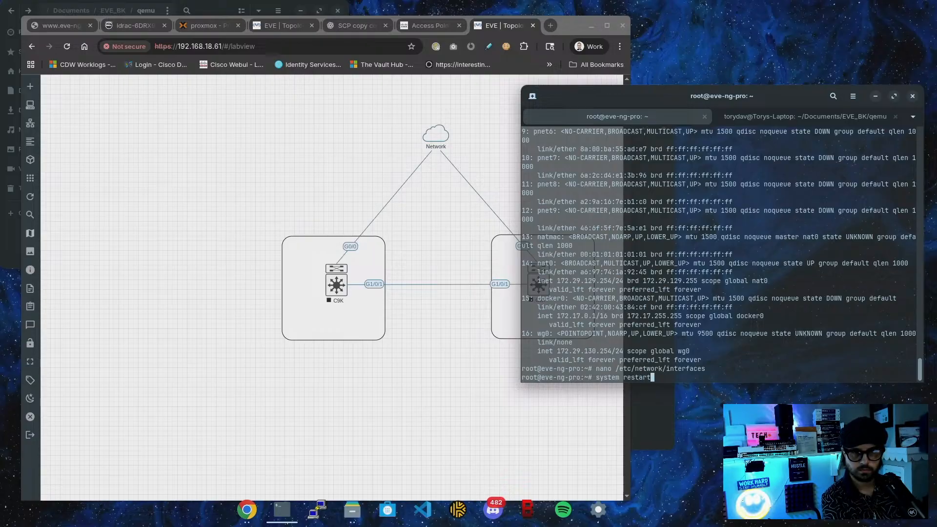
pyautogui.write(' licserver')
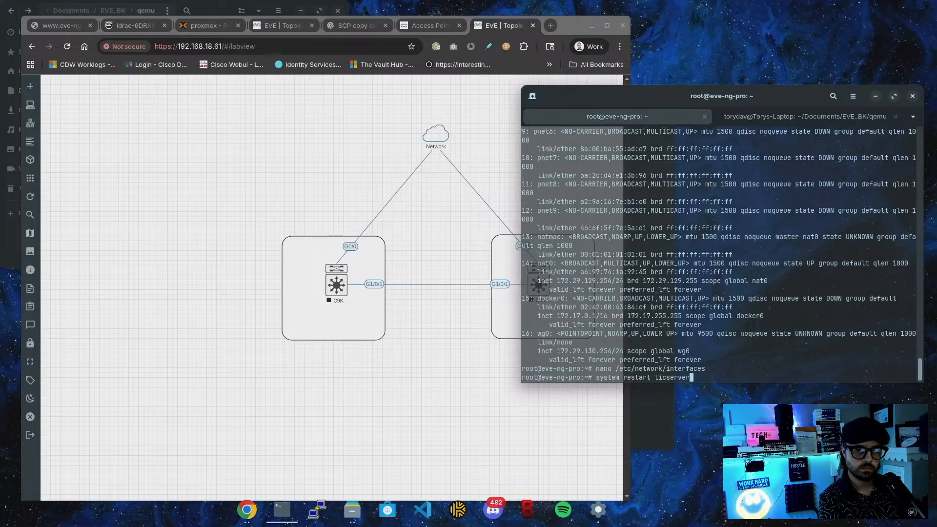
pyautogui.press('Return')
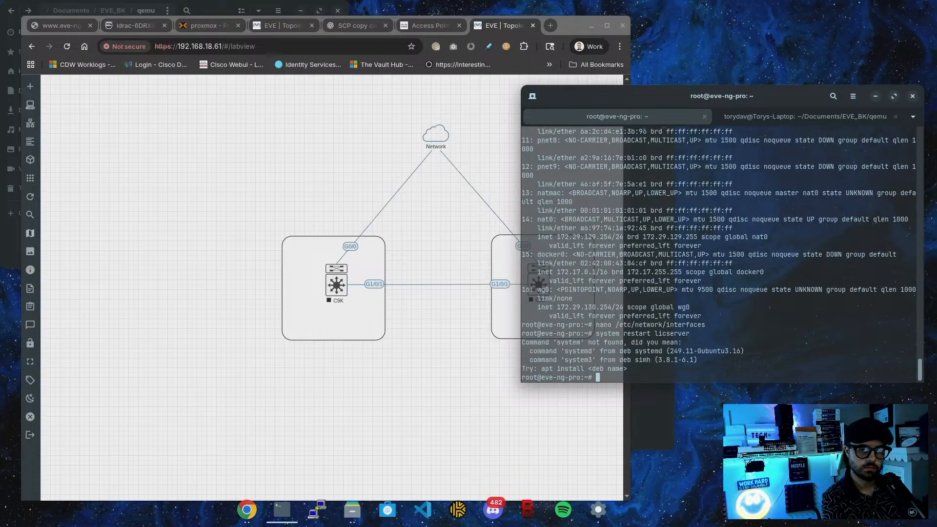
pyautogui.press('Up')
pyautogui.press('Left')
pyautogui.press('Left')
pyautogui.press('Left')
pyautogui.press('Left')
pyautogui.press('Left')
pyautogui.press('Left')
pyautogui.press('Left')
pyautogui.press('Left')
pyautogui.press('Left')
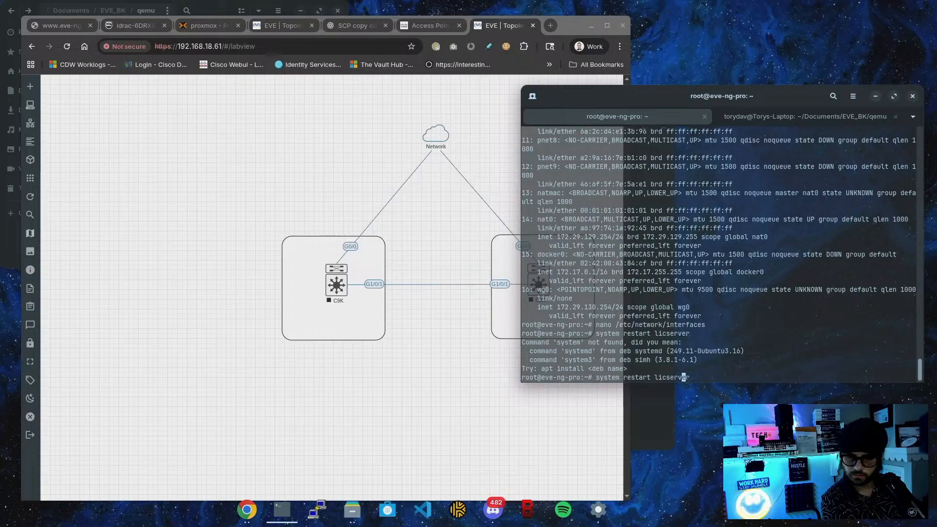
pyautogui.press('Left')
pyautogui.press('Left')
pyautogui.press('Left')
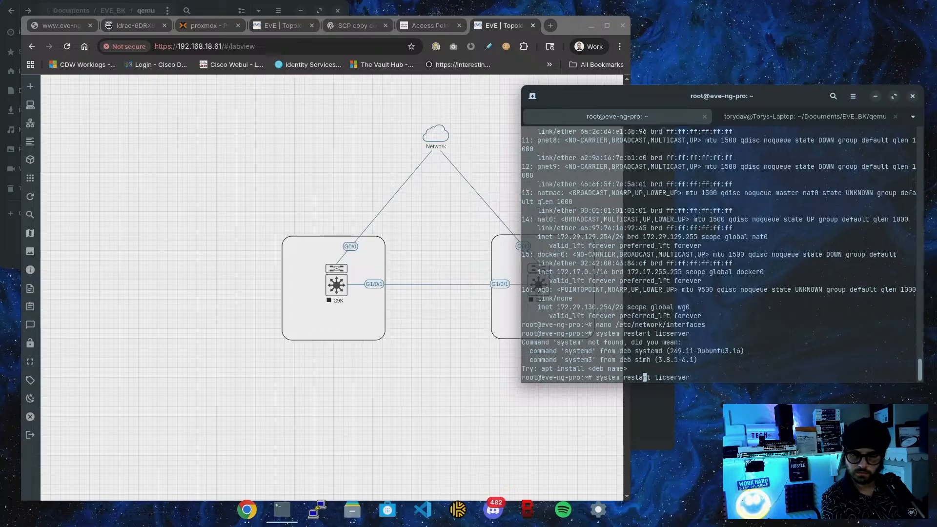
pyautogui.press('Left')
pyautogui.press('Left')
pyautogui.press('Left')
pyautogui.press('Left')
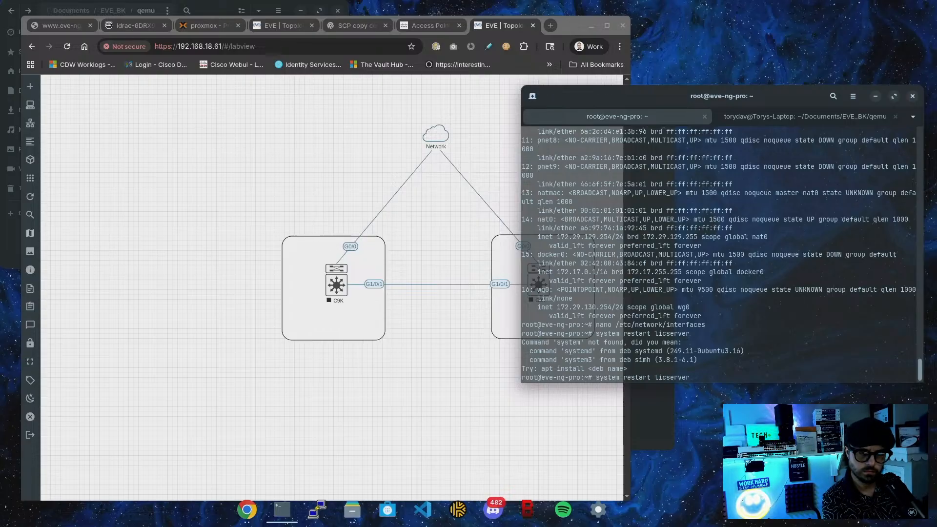
pyautogui.press('Left')
pyautogui.write('ctl')
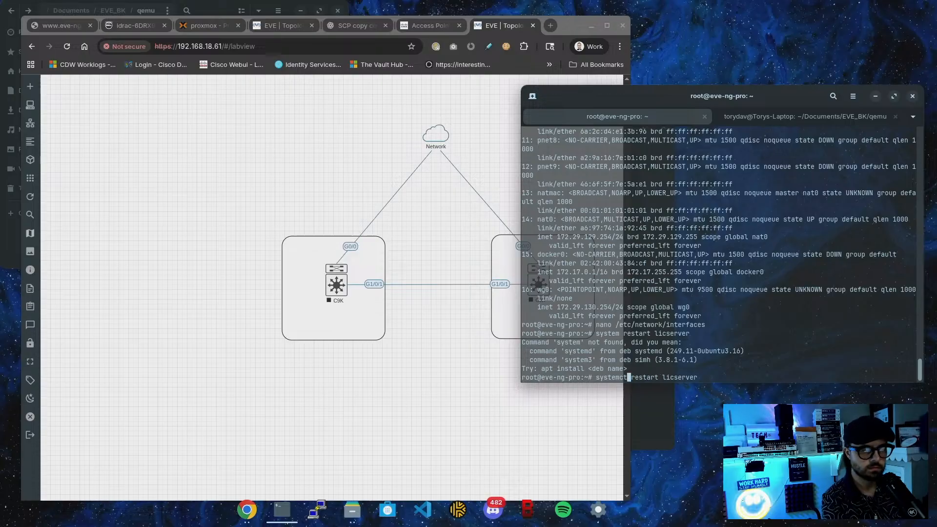
pyautogui.press('Return')
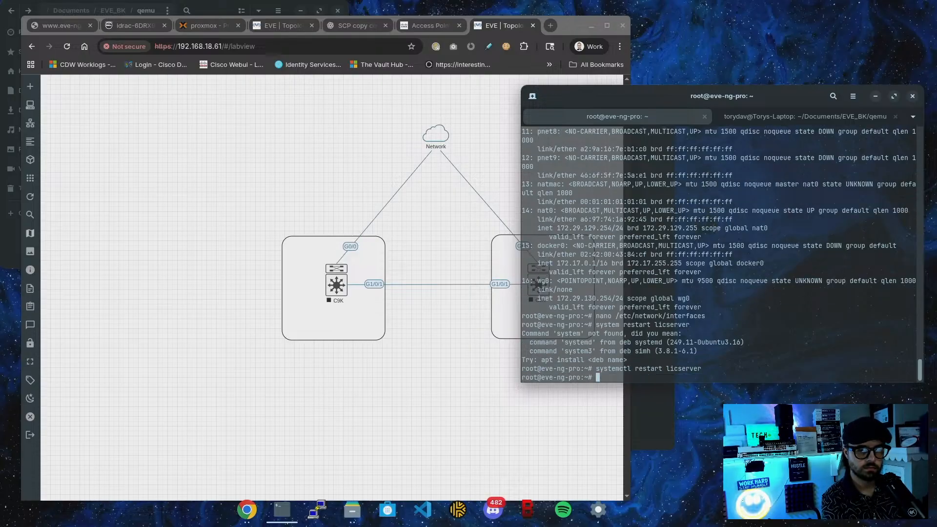
pyautogui.press('Return')
pyautogui.press('Return')
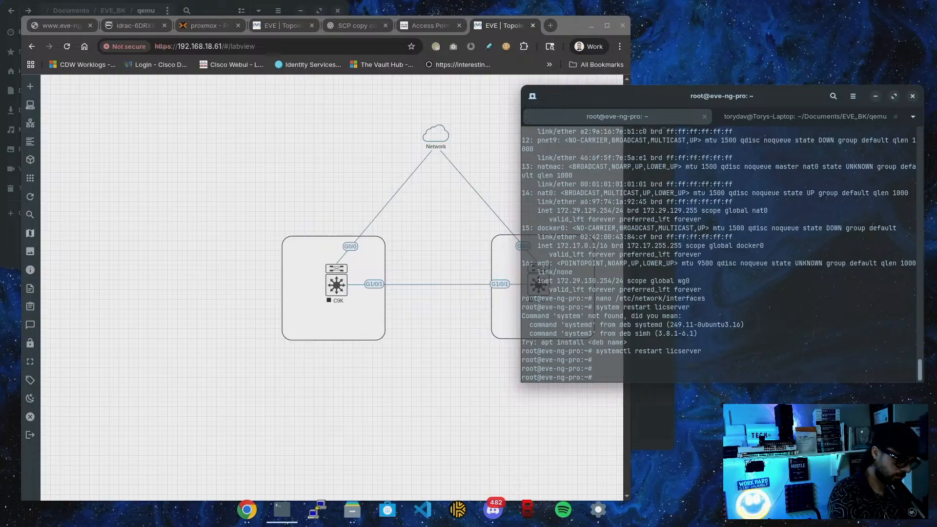
# Ping eve-ng.net three times; each fails with a name-resolution error
pyautogui.write('ping eve')
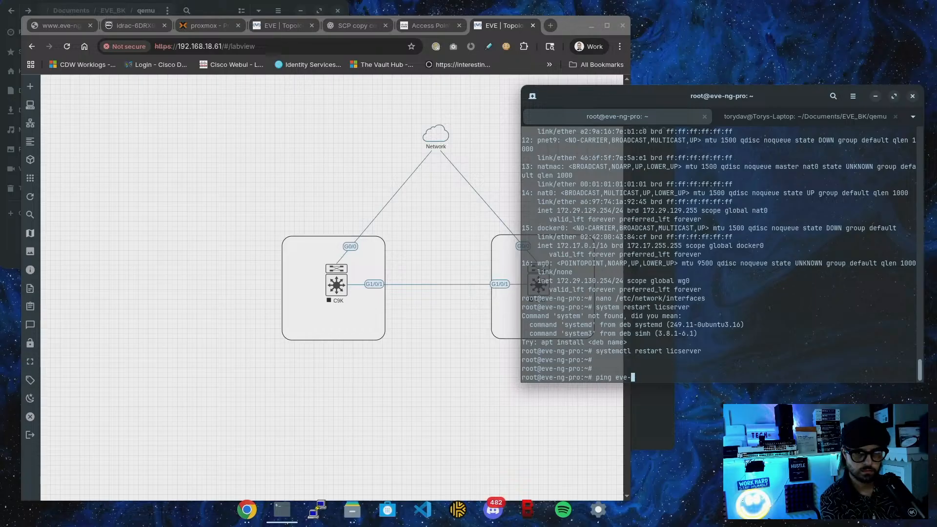
pyautogui.write('-ng.net')
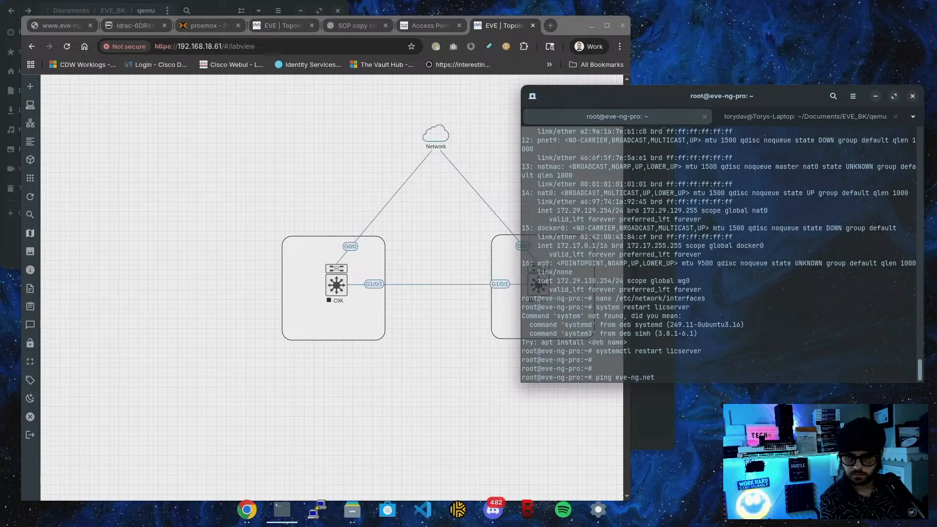
pyautogui.press('Return')
pyautogui.press('Up')
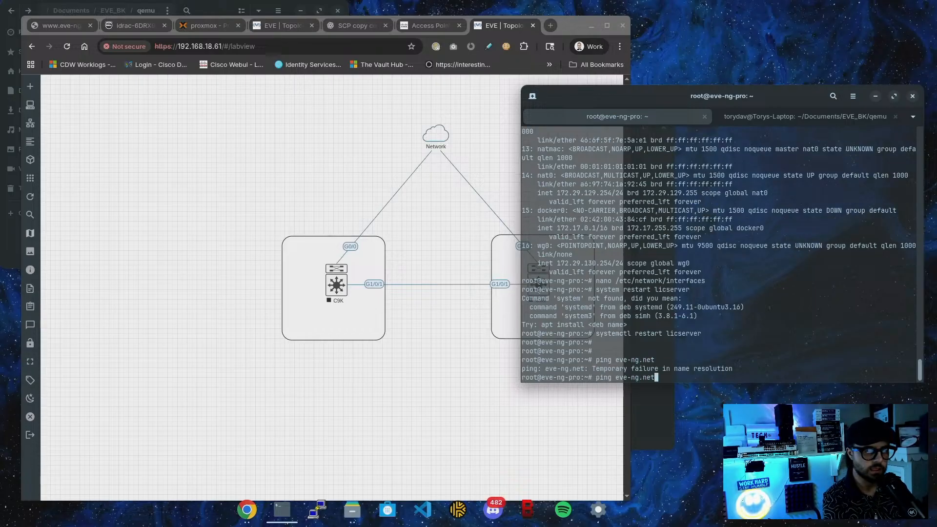
pyautogui.press('Return')
pyautogui.press('Up')
pyautogui.press('Return')
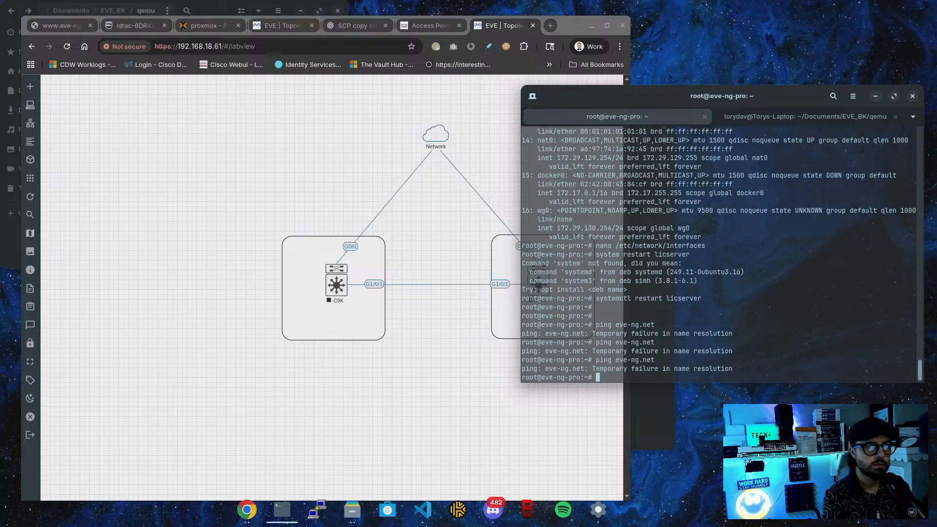
# Arrange the browser and terminal windows side by side so both are visible
pyautogui.moveTo(581, 96); pyautogui.dragTo(574, 104)
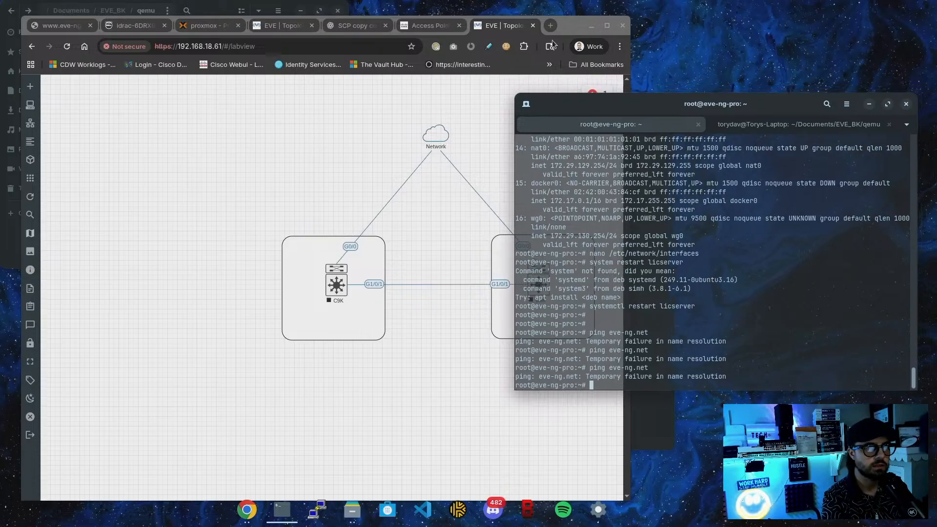
pyautogui.moveTo(561, 24); pyautogui.dragTo(552, 24)
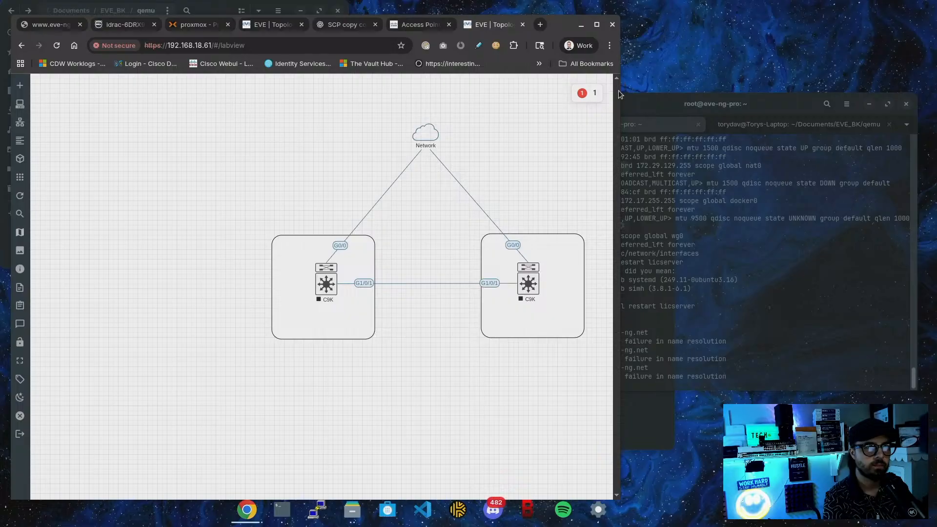
pyautogui.moveTo(616, 88); pyautogui.dragTo(537, 89)
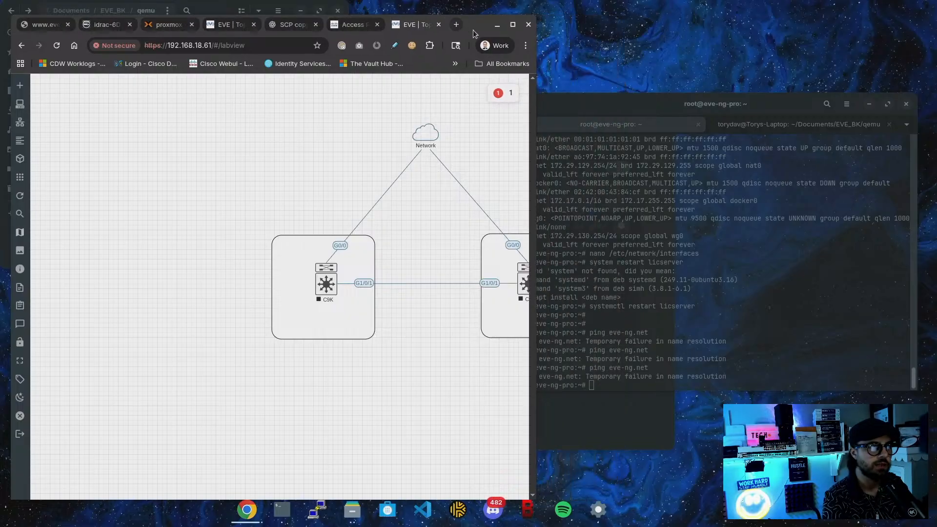
pyautogui.moveTo(473, 31); pyautogui.dragTo(465, 31)
pyautogui.moveTo(608, 104); pyautogui.dragTo(602, 106)
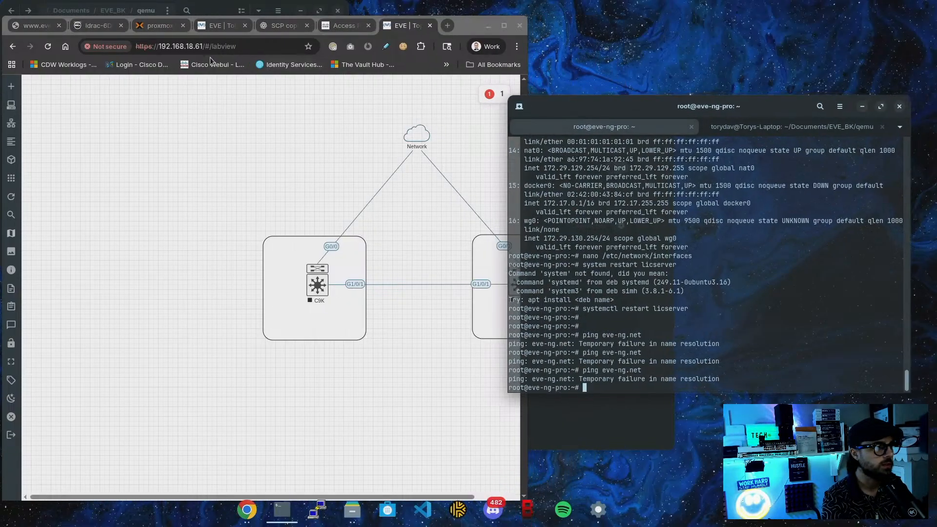
# Open the Meraki dashboard's DHCP settings page in a widened browser window
pyautogui.click(350, 26)
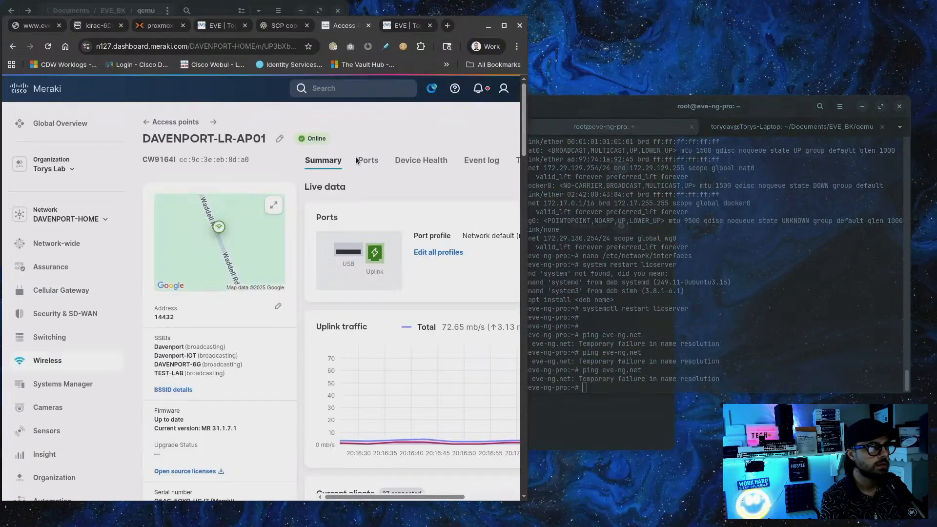
pyautogui.moveTo(525, 51); pyautogui.dragTo(630, 52)
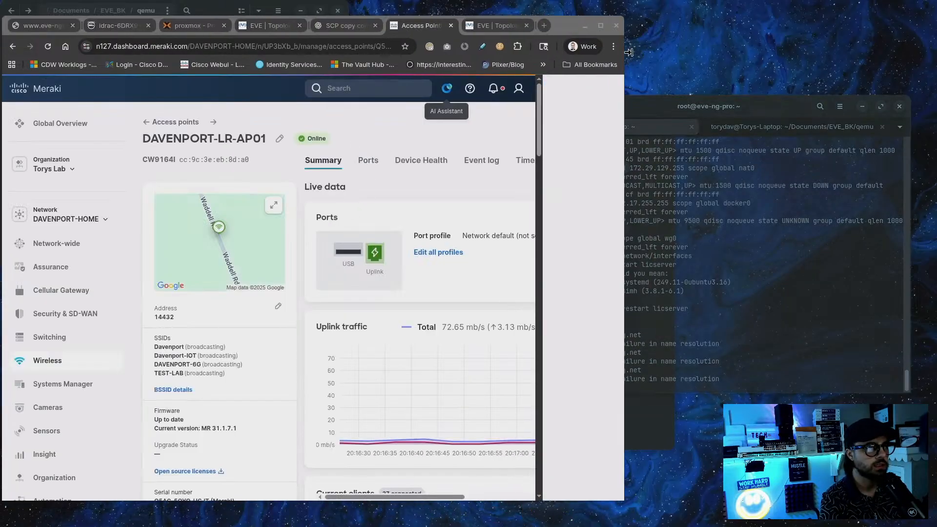
pyautogui.moveTo(81, 315)
pyautogui.click(254, 313)
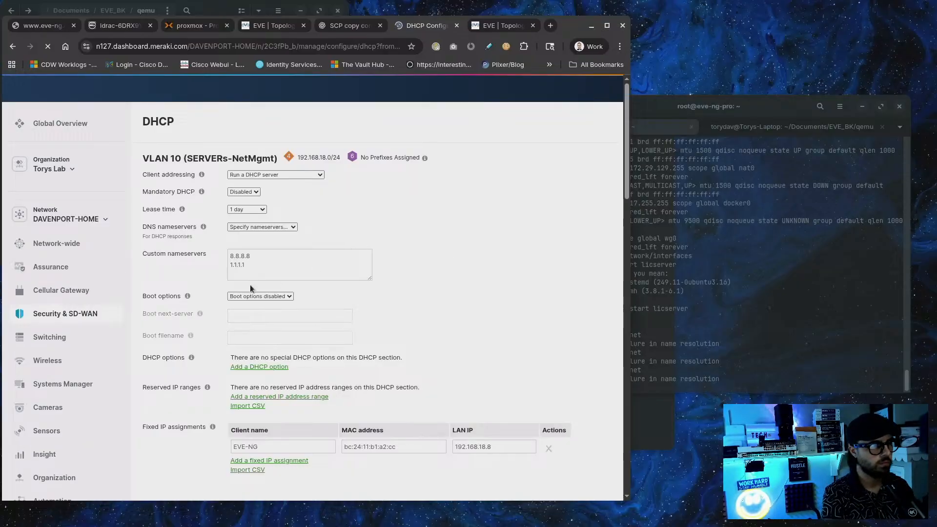
# Review VLAN 10's custom nameservers 8.8.8.8 and 1.1.1.1 and its 192.168.18.0 subnet
pyautogui.moveTo(230, 255); pyautogui.dragTo(300, 321)
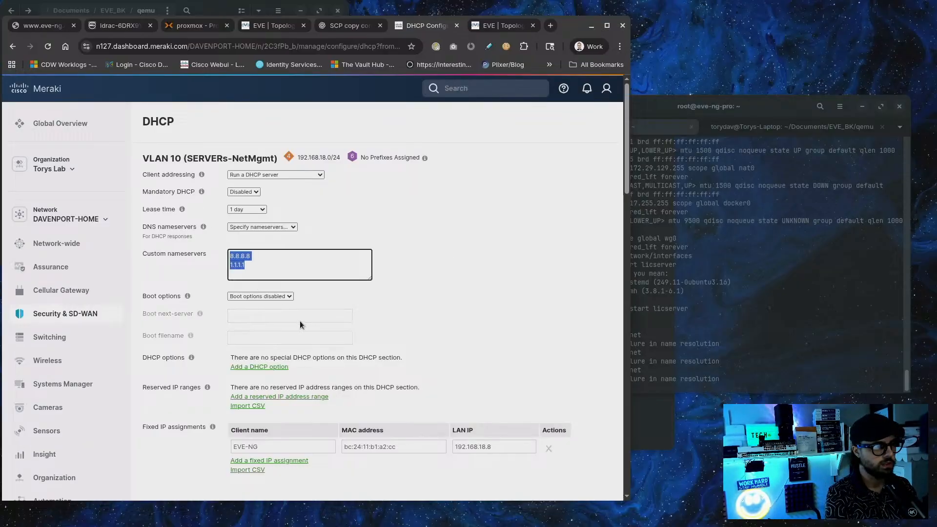
pyautogui.click(424, 293)
pyautogui.moveTo(248, 268); pyautogui.dragTo(228, 254)
pyautogui.click(479, 324)
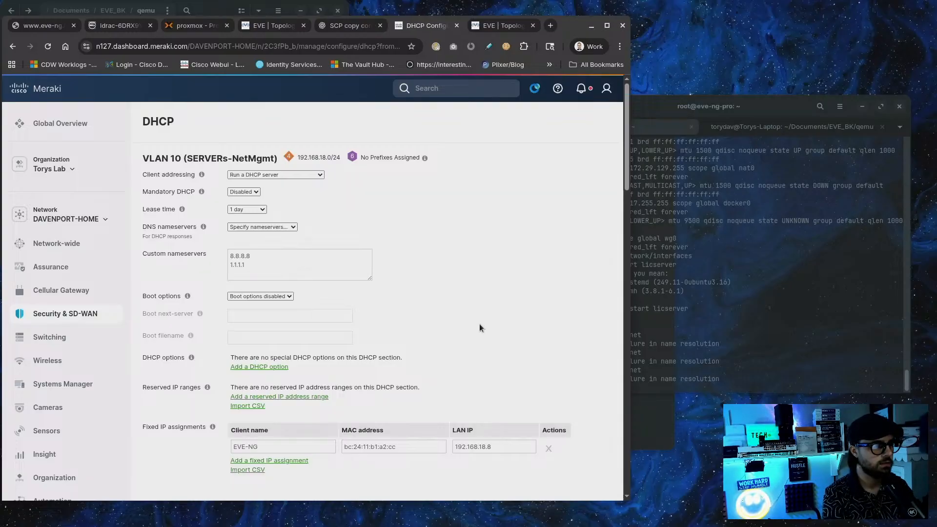
pyautogui.scroll(-6, 479, 324)
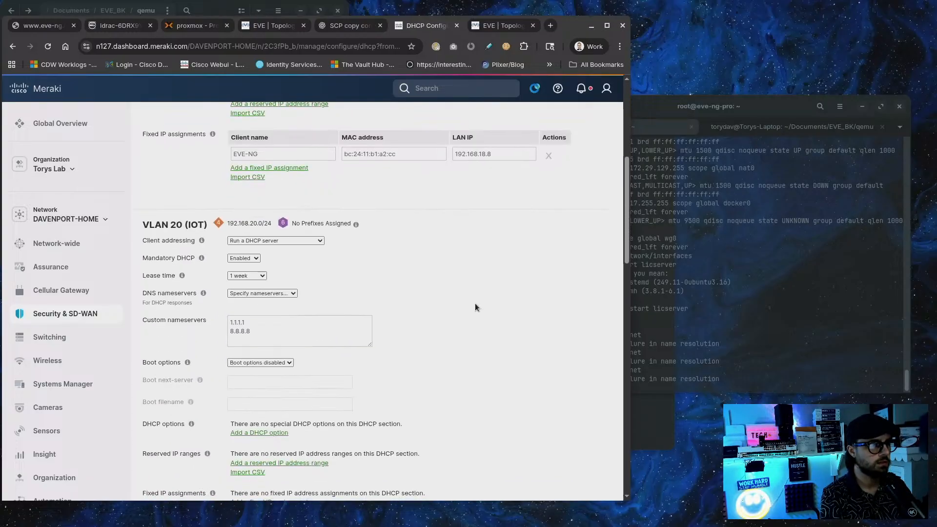
pyautogui.scroll(6, 475, 303)
pyautogui.doubleClick(299, 158)
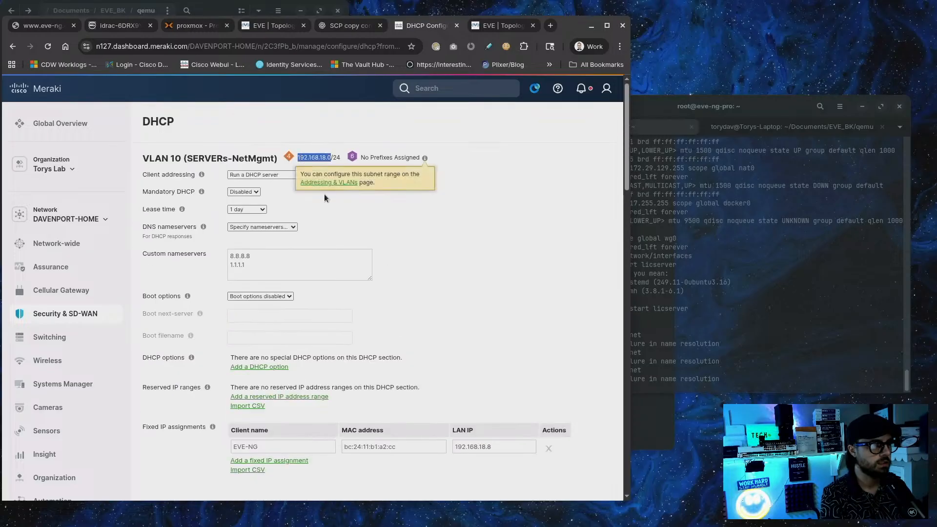
pyautogui.click(420, 283)
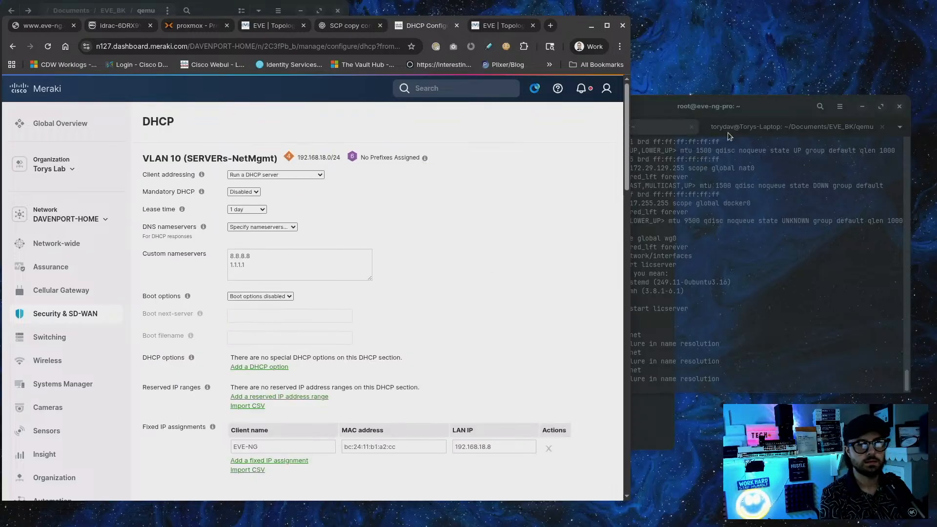
pyautogui.moveTo(760, 111); pyautogui.dragTo(743, 112)
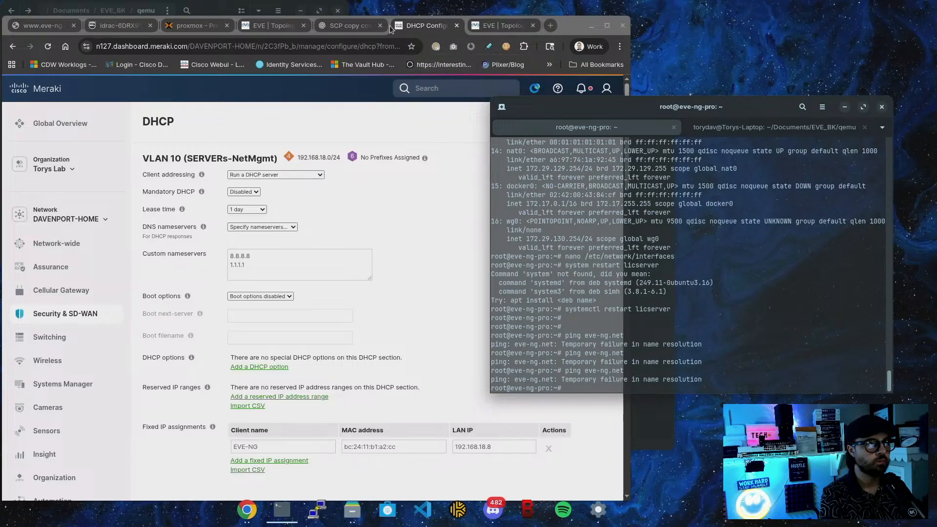
# Ask ChatGPT for commands to set a static IP and DNS server in Ubuntu's /etc/network/interfaces
pyautogui.click(361, 29)
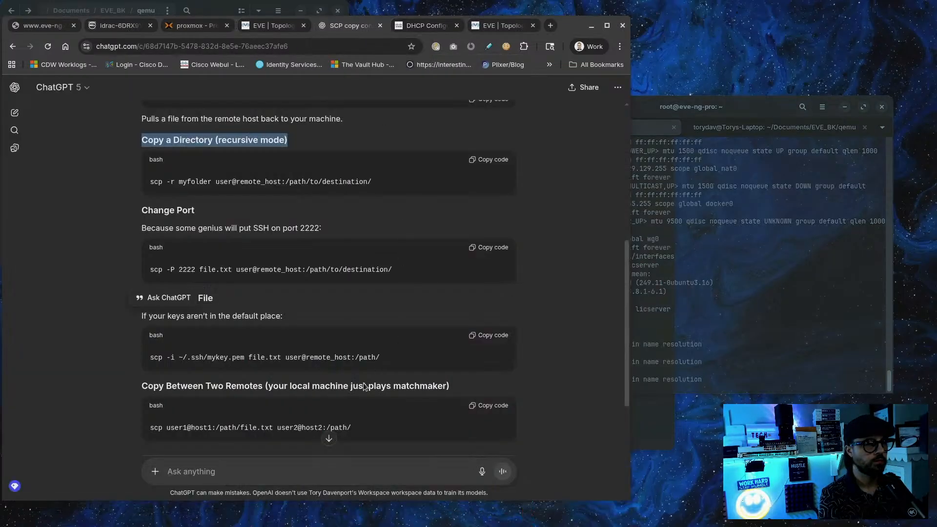
pyautogui.click(289, 466)
pyautogui.write('give the ')
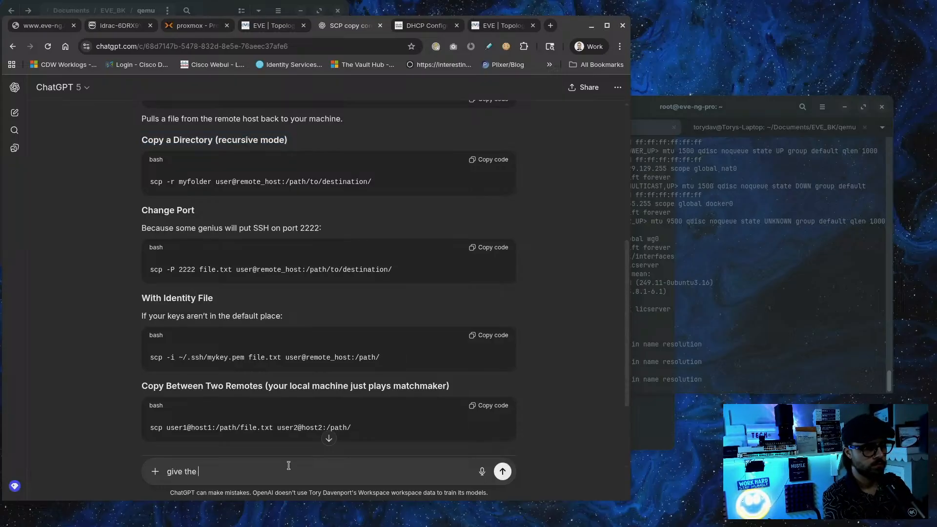
pyautogui.write('commands to')
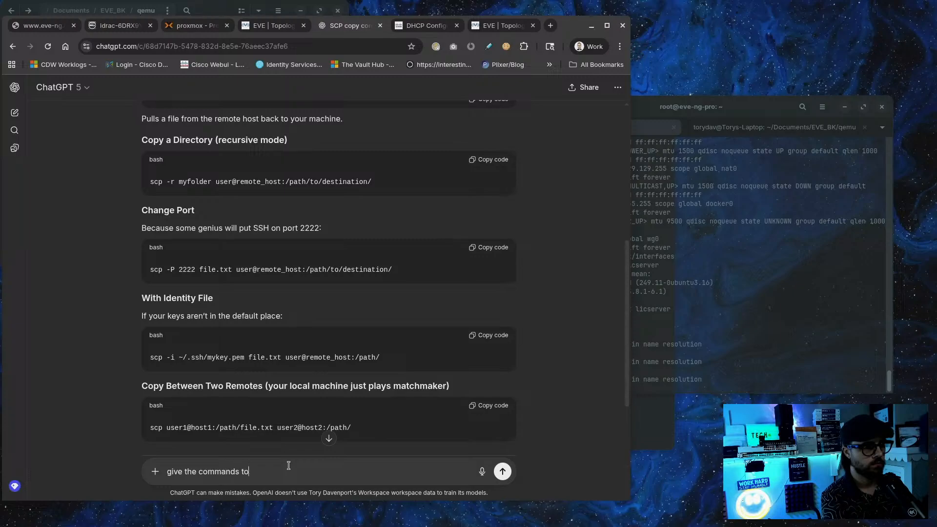
pyautogui.write(' set stat')
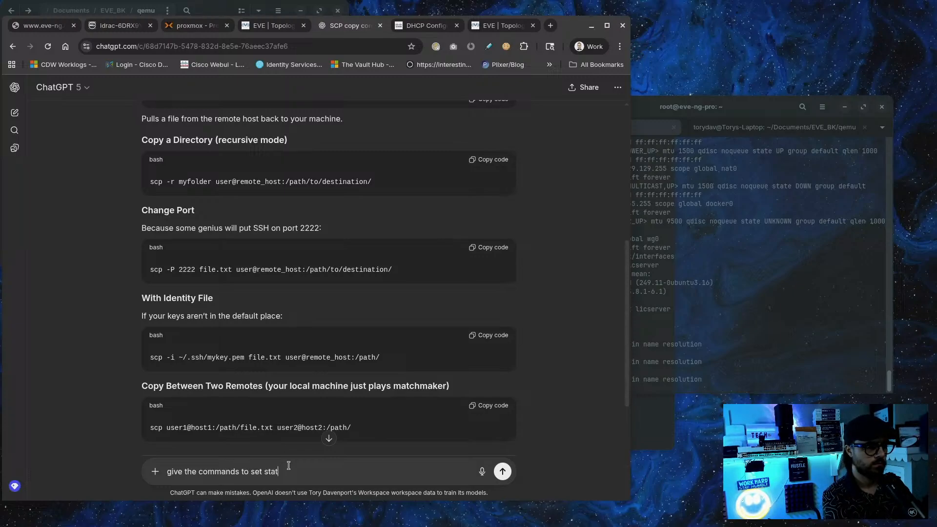
pyautogui.write('ic IP on ub')
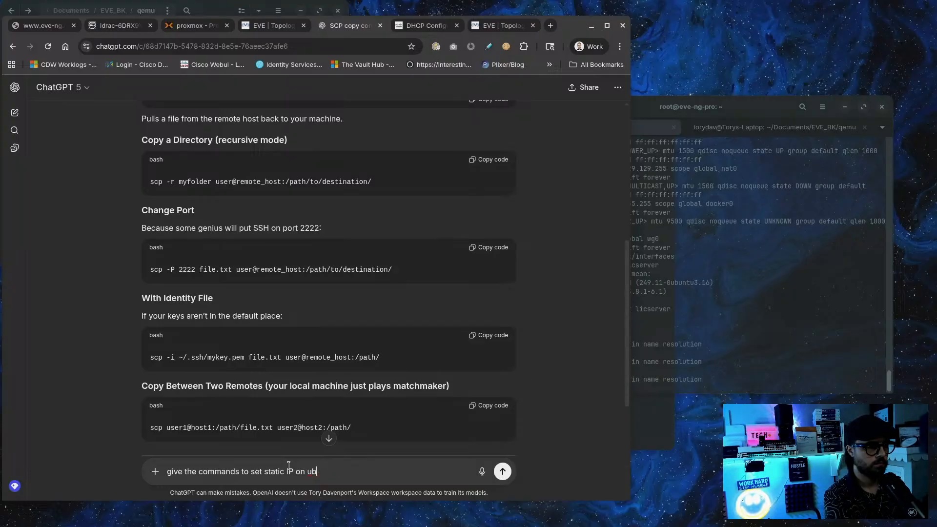
pyautogui.write('nut wtu')
pyautogui.hotkey('ctrl', 'BackSpace')
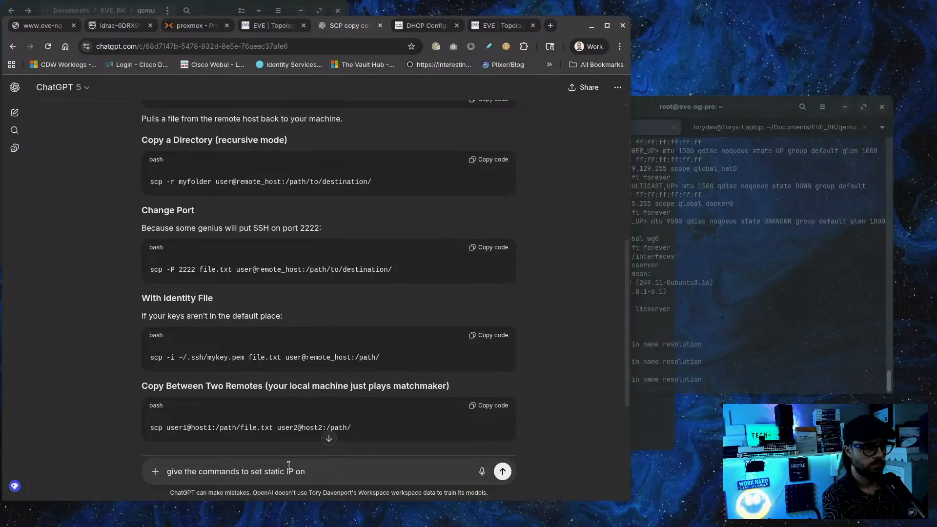
pyautogui.write('and dns server')
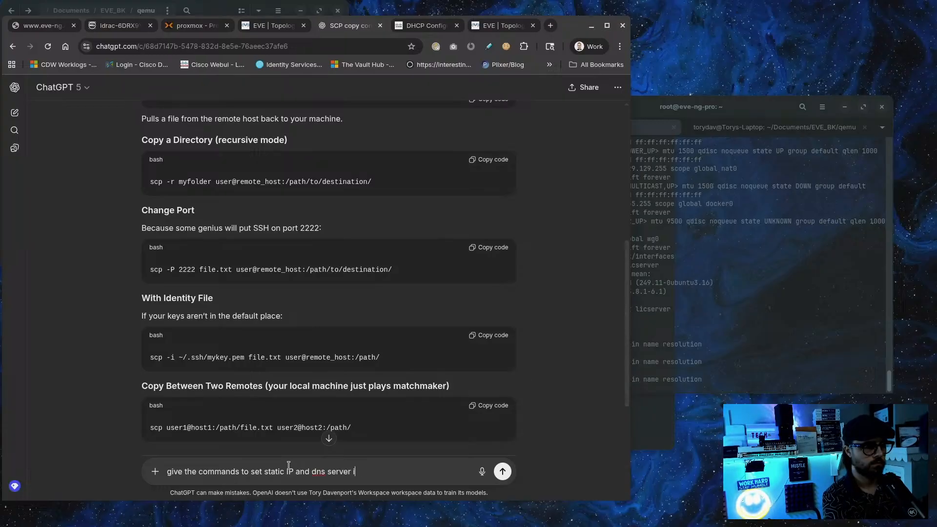
pyautogui.write(' on ubuntu')
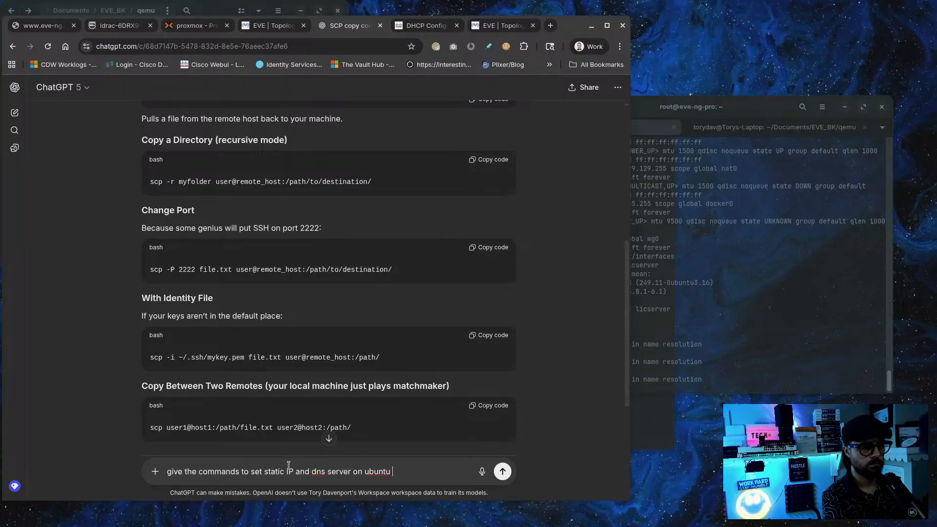
pyautogui.write(' /etc/')
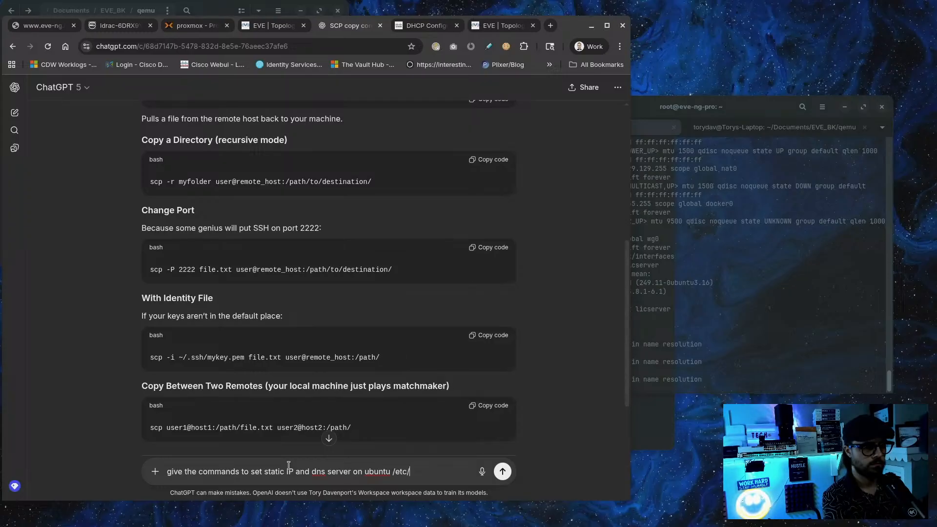
pyautogui.write('network/interfac')
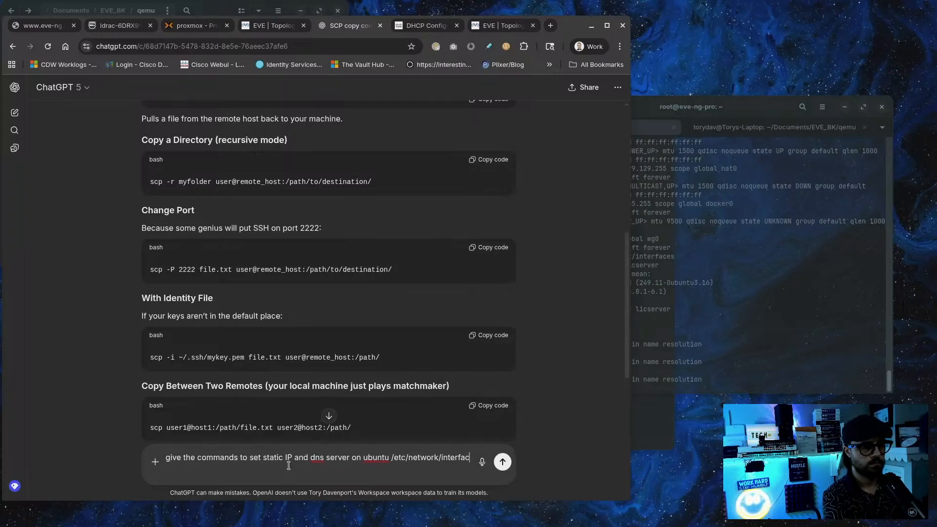
pyautogui.write('s')
pyautogui.press('Return')
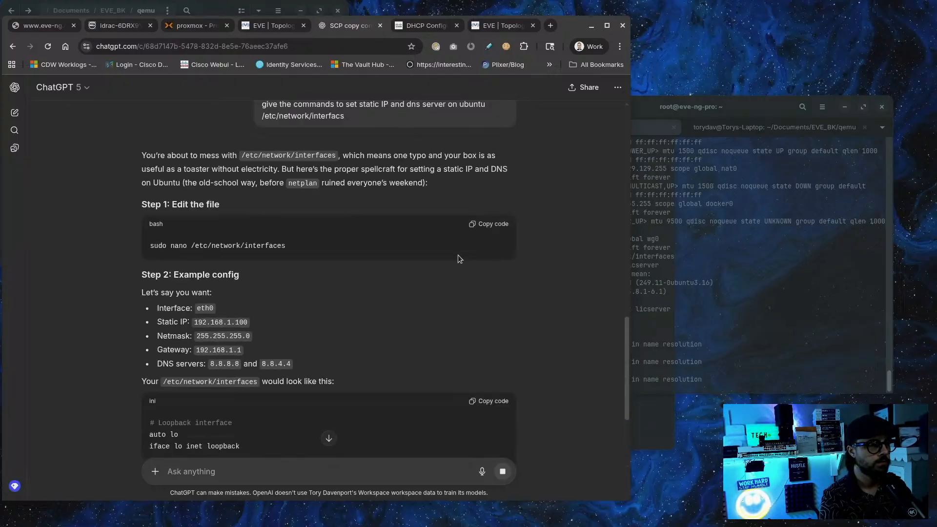
pyautogui.scroll(-5, 457, 250)
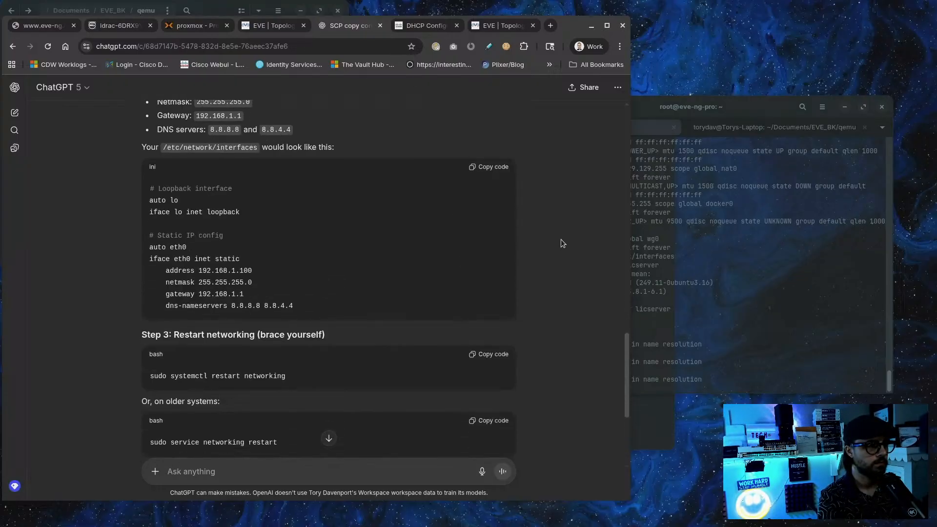
# In the terminal, recall the earlier command that edits /etc/network/interfaces
pyautogui.click(742, 244)
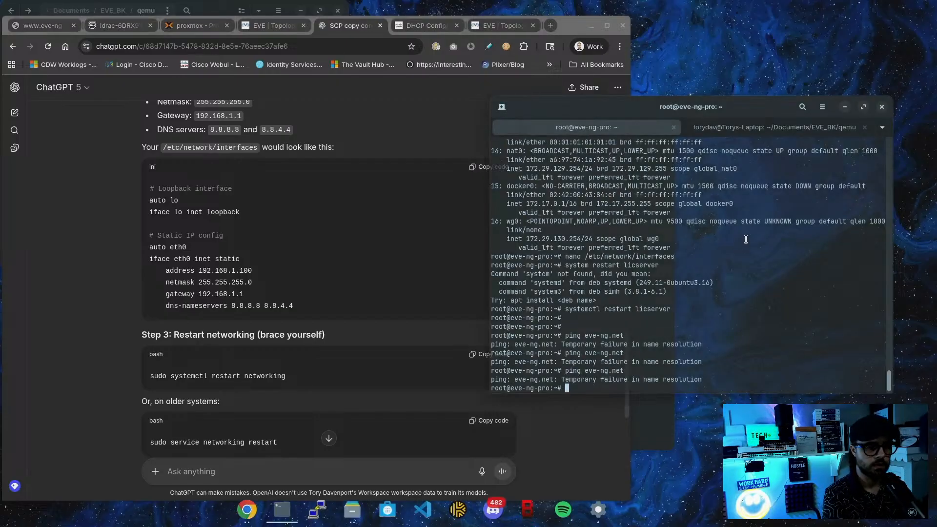
pyautogui.press('Up')
pyautogui.press('Down')
pyautogui.press('Up')
pyautogui.press('Up')
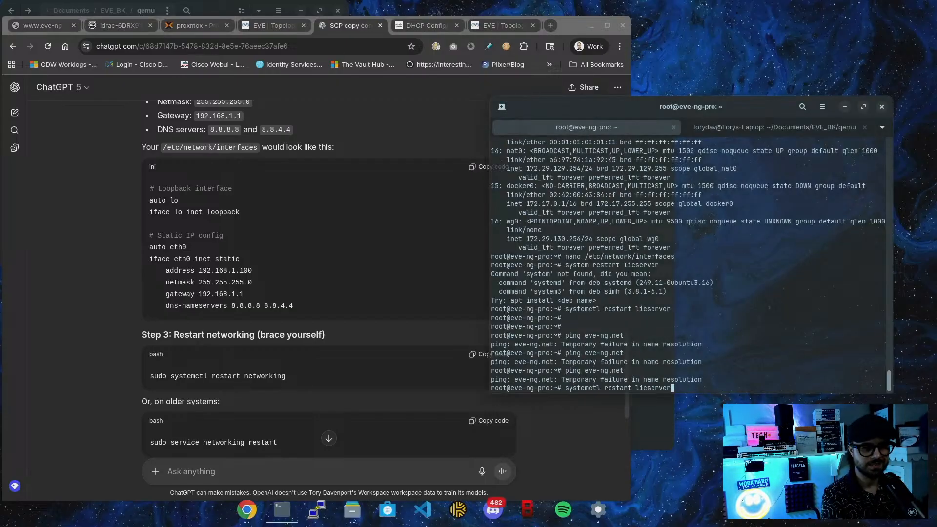
pyautogui.press('Up')
pyautogui.press('Up')
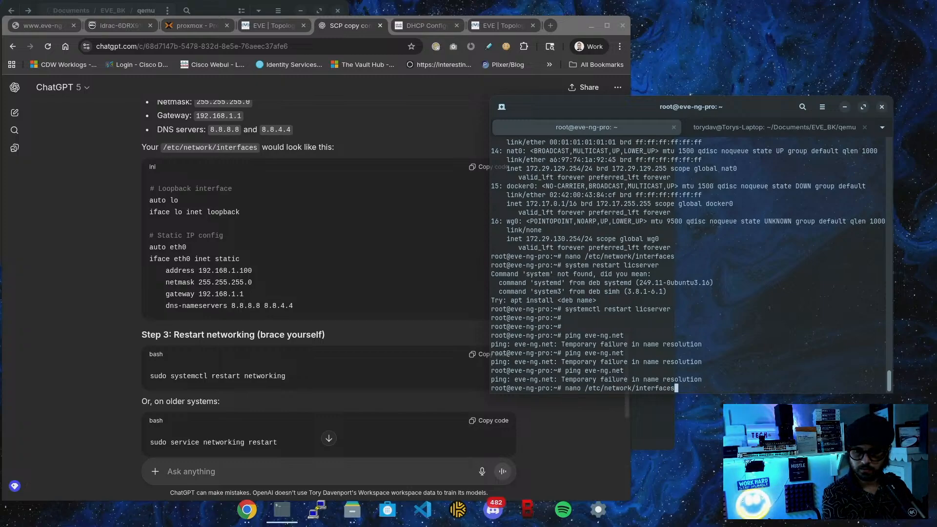
# Edit the recalled nano command to open /etc/systemd/resolved.conf instead
pyautogui.press('Up')
pyautogui.press('Up')
pyautogui.press('Up')
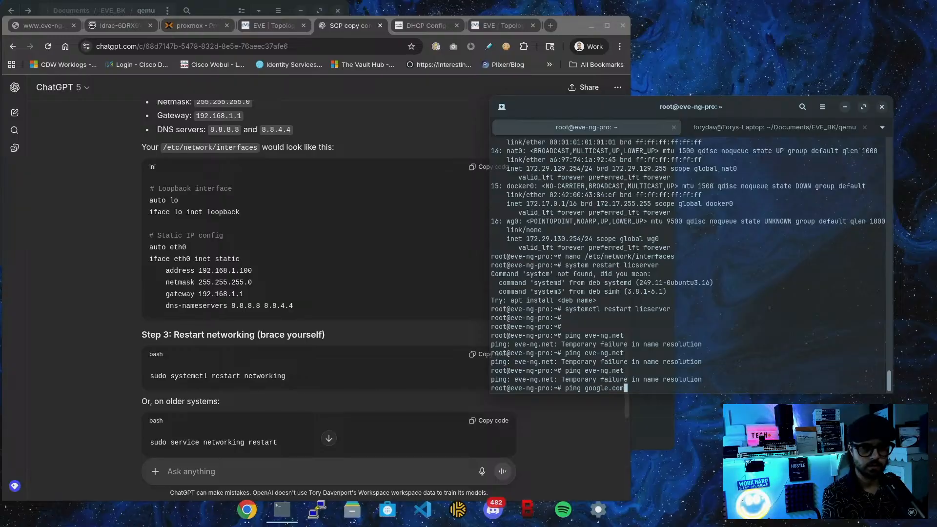
pyautogui.press('Down')
pyautogui.press('Down')
pyautogui.press('Down')
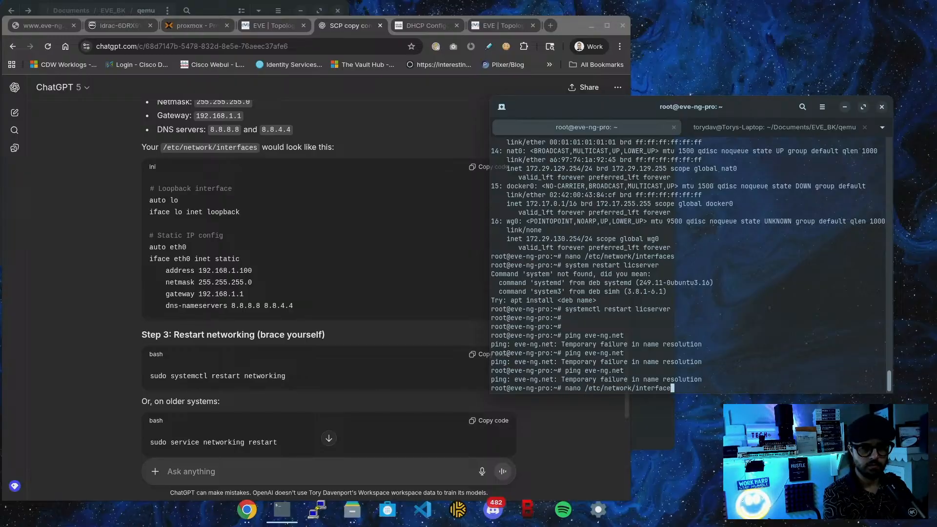
pyautogui.press('BackSpace')
pyautogui.press('BackSpace')
pyautogui.press('BackSpace')
pyautogui.press('BackSpace')
pyautogui.press('BackSpace')
pyautogui.press('BackSpace')
pyautogui.press('BackSpace')
pyautogui.press('BackSpace')
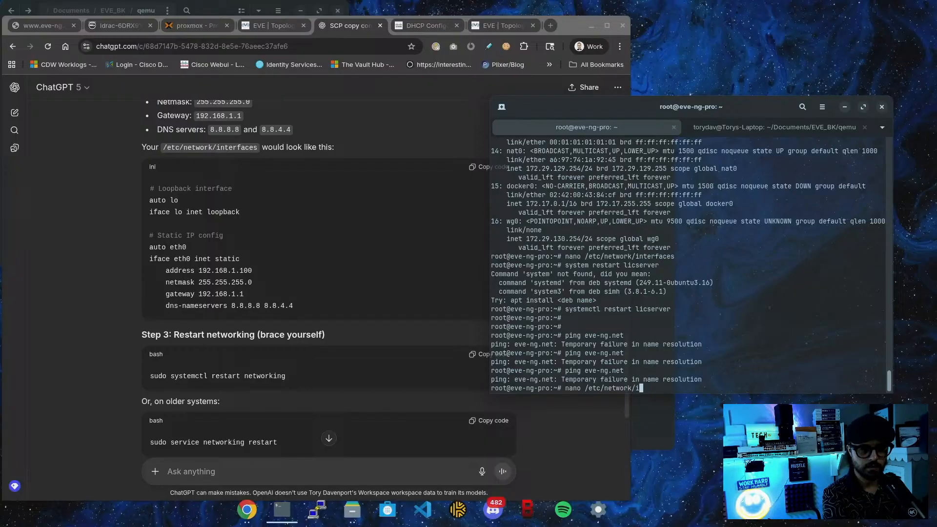
pyautogui.press('BackSpace')
pyautogui.press('BackSpace')
pyautogui.press('BackSpace')
pyautogui.press('BackSpace')
pyautogui.press('BackSpace')
pyautogui.press('BackSpace')
pyautogui.press('BackSpace')
pyautogui.press('BackSpace')
pyautogui.press('BackSpace')
pyautogui.write('s')
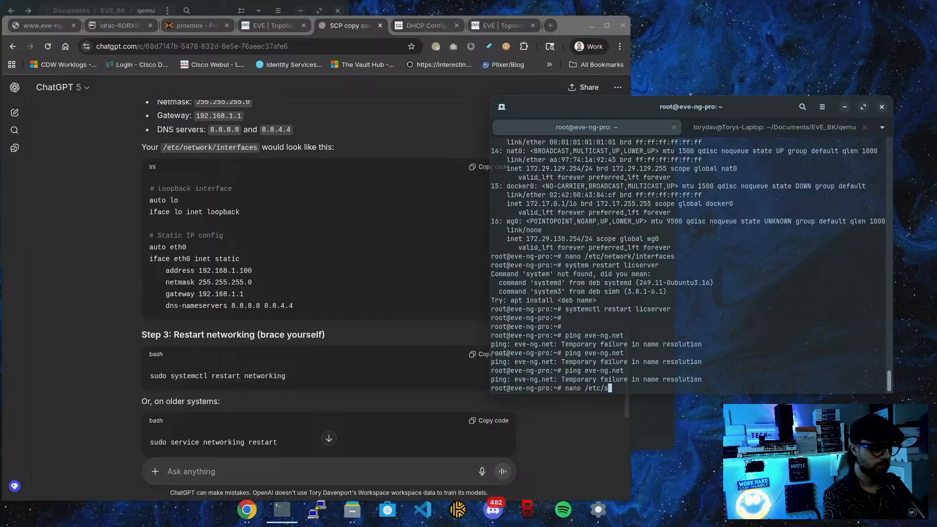
pyautogui.write('yst')
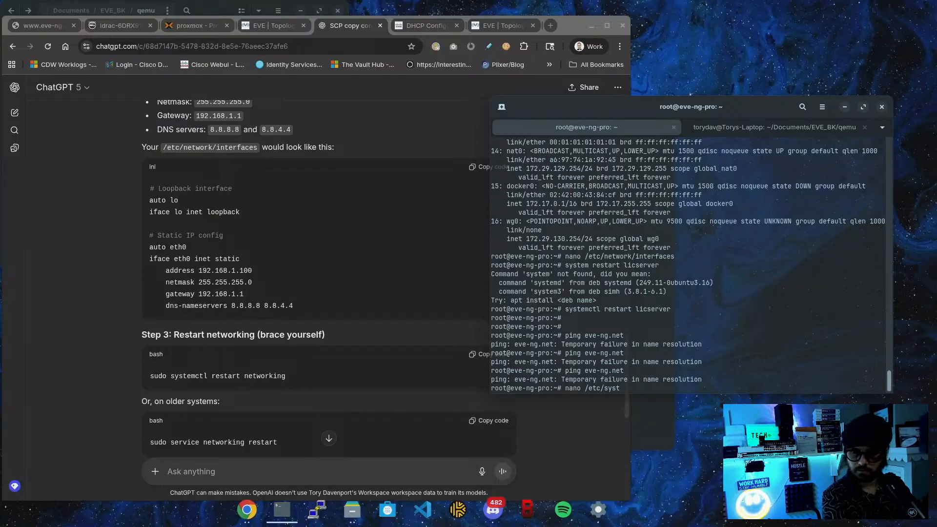
pyautogui.press('Tab')
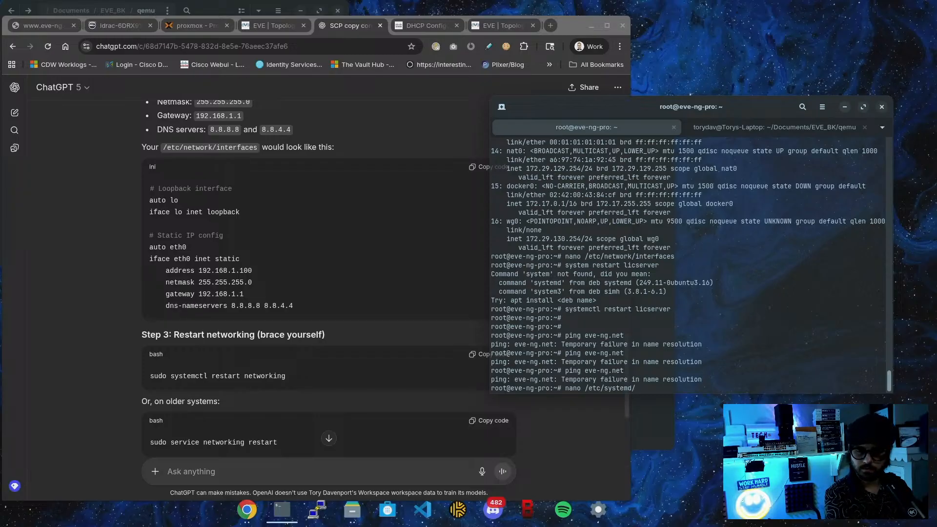
pyautogui.write('r')
pyautogui.press('Tab')
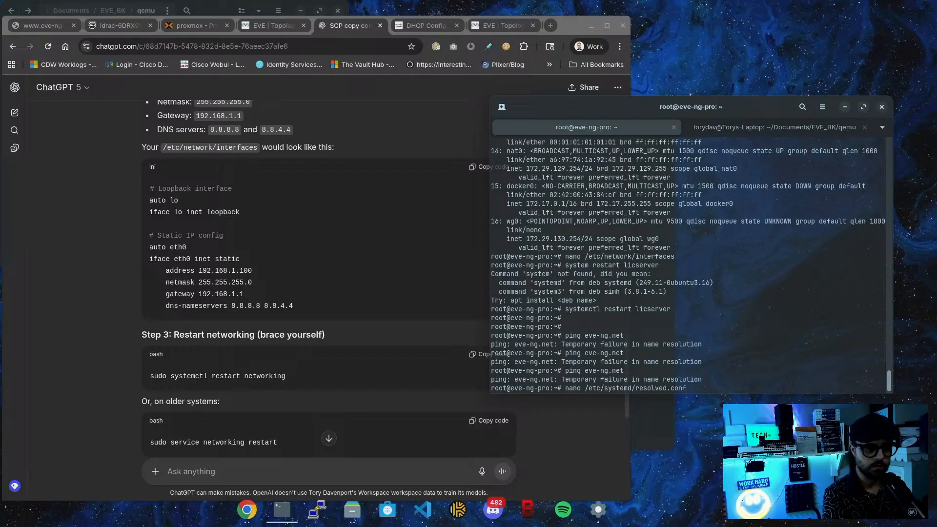
pyautogui.press('Return')
# Uncomment the DNS line as DNS=8.8.8.8 and confirm saving the file
pyautogui.press('Down')
pyautogui.press('Down')
pyautogui.press('Down')
pyautogui.press('Down')
pyautogui.press('Down')
pyautogui.press('Down')
pyautogui.press('Down')
pyautogui.press('Down')
pyautogui.press('Down')
pyautogui.press('Down')
pyautogui.press('Down')
pyautogui.press('Down')
pyautogui.press('Down')
pyautogui.press('Down')
pyautogui.press('Down')
pyautogui.press('Down')
pyautogui.press('Down')
pyautogui.press('Down')
pyautogui.press('Down')
pyautogui.press('Down')
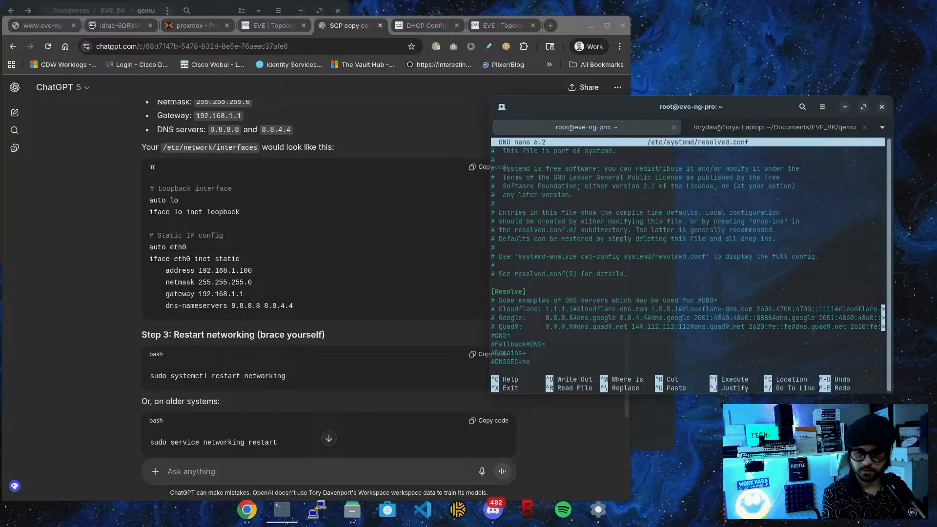
pyautogui.press('Down')
pyautogui.press('Down')
pyautogui.press('Down')
pyautogui.press('Down')
pyautogui.press('Down')
pyautogui.press('Down')
pyautogui.press('Down')
pyautogui.press('Down')
pyautogui.press('Down')
pyautogui.press('Down')
pyautogui.press('Down')
pyautogui.press('Down')
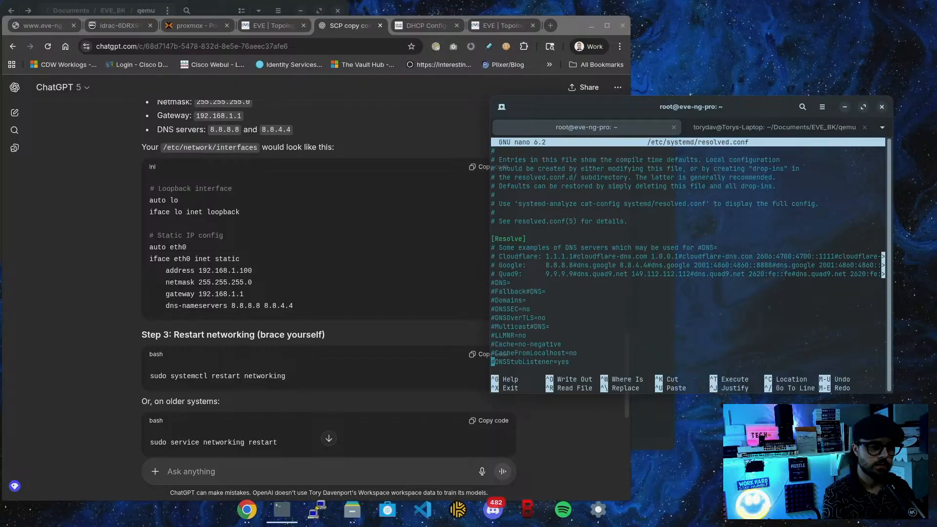
pyautogui.press('Up')
pyautogui.press('Up')
pyautogui.press('Up')
pyautogui.press('Up')
pyautogui.press('Up')
pyautogui.press('Up')
pyautogui.press('Up')
pyautogui.press('Up')
pyautogui.press('Up')
pyautogui.press('Up')
pyautogui.press('Up')
pyautogui.press('Up')
pyautogui.press('Up')
pyautogui.press('Up')
pyautogui.press('Up')
pyautogui.press('Up')
pyautogui.press('Up')
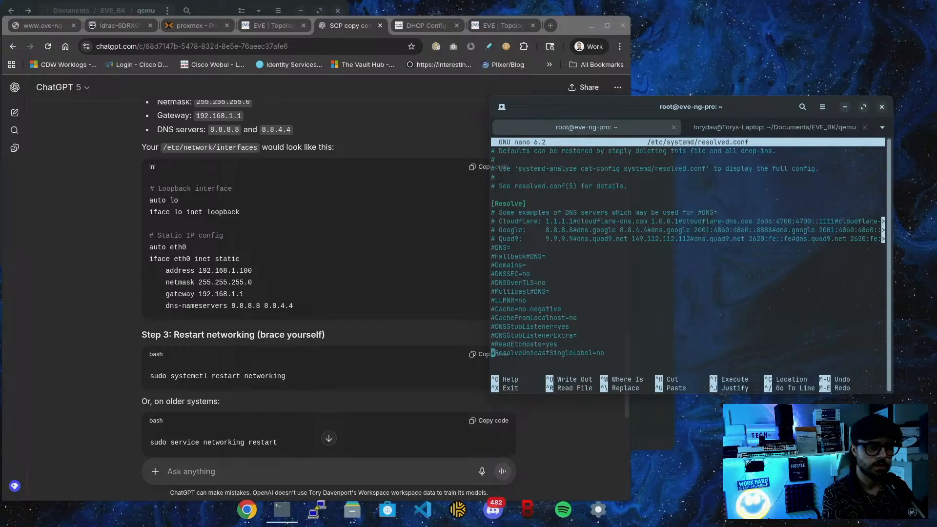
pyautogui.press('Down')
pyautogui.press('Down')
pyautogui.press('Down')
pyautogui.press('Down')
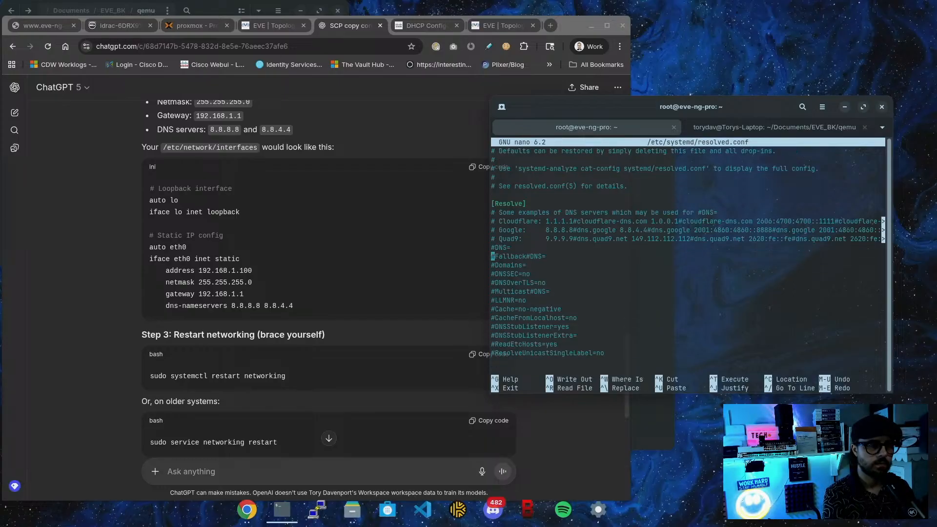
pyautogui.press('Right')
pyautogui.press('BackSpace')
pyautogui.press('Right')
pyautogui.press('Right')
pyautogui.press('Right')
pyautogui.press('Right')
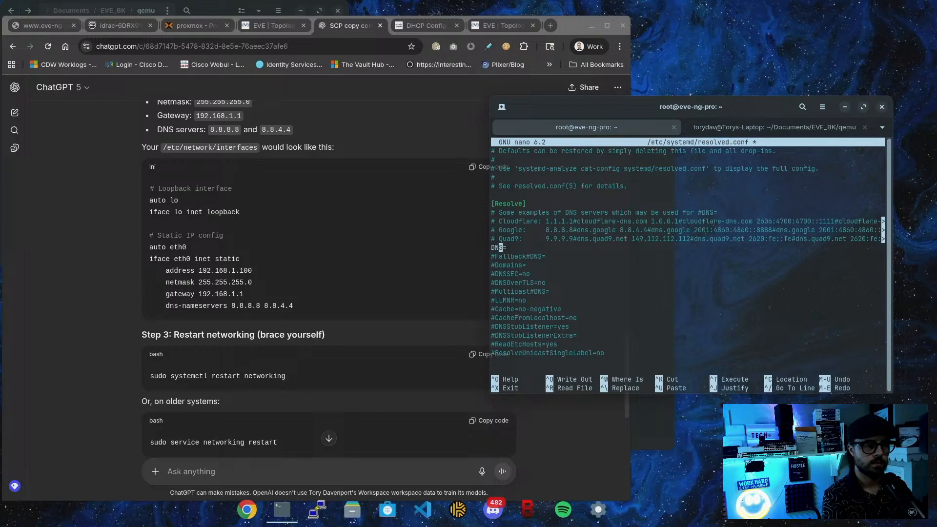
pyautogui.write('8.8.8.8')
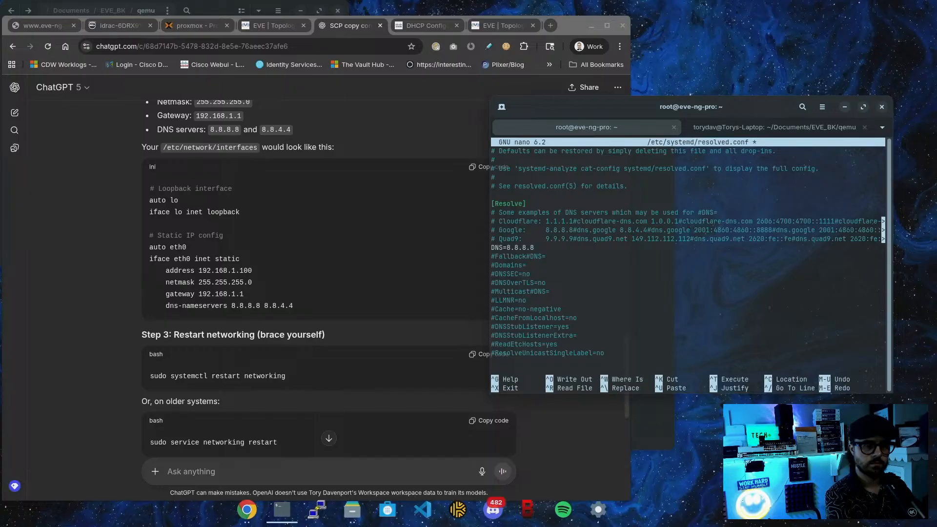
pyautogui.hotkey('ctrl', 'x')
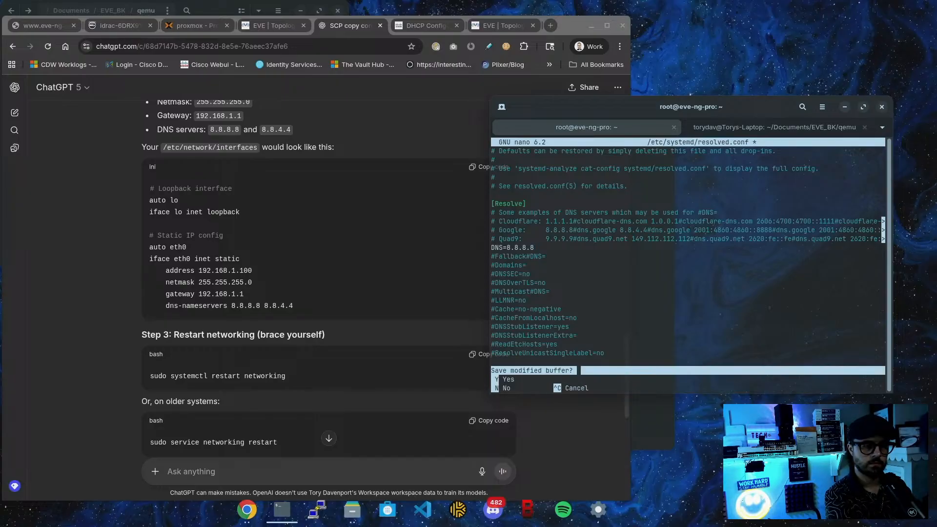
pyautogui.press('y')
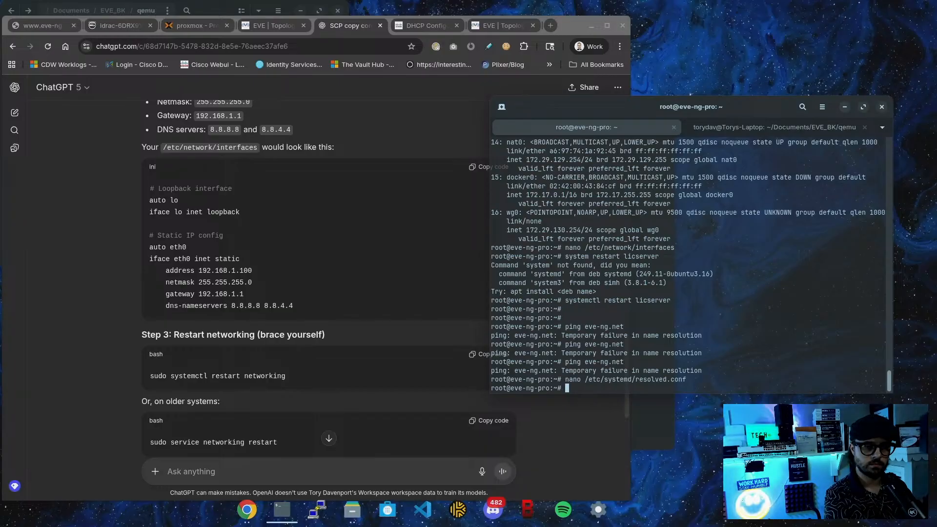
# After one more eve-ng.net ping attempt, run systemctl restart systemd-resolved.service
pyautogui.press('Up')
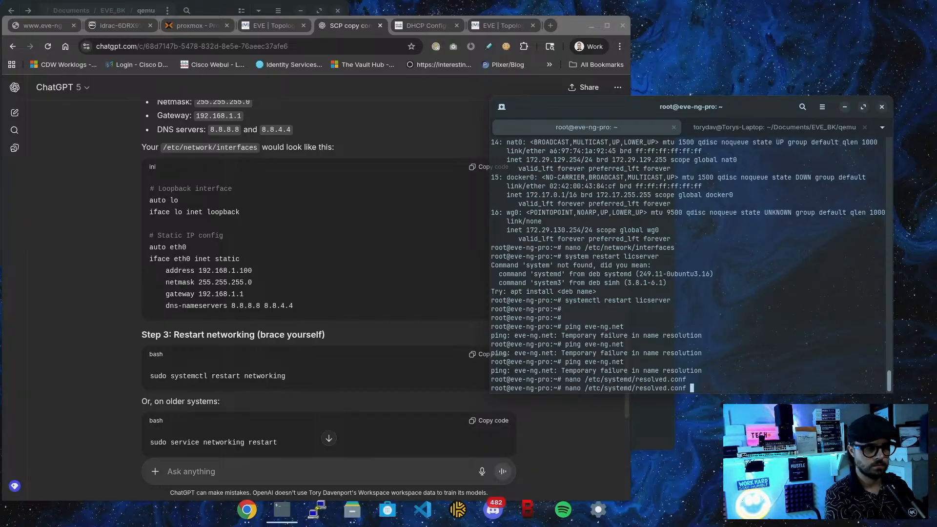
pyautogui.press('Up')
pyautogui.press('Return')
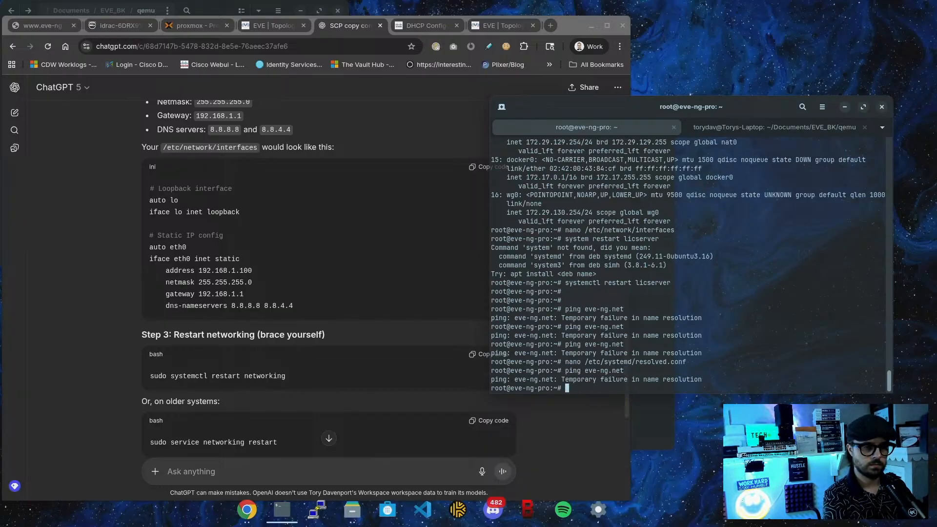
pyautogui.write('sydi')
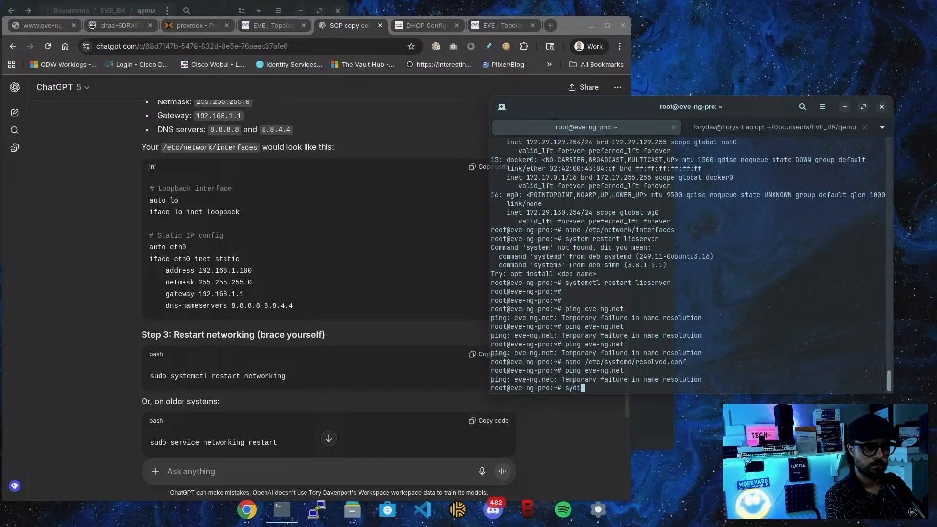
pyautogui.press('BackSpace')
pyautogui.press('BackSpace')
pyautogui.write('servicwe')
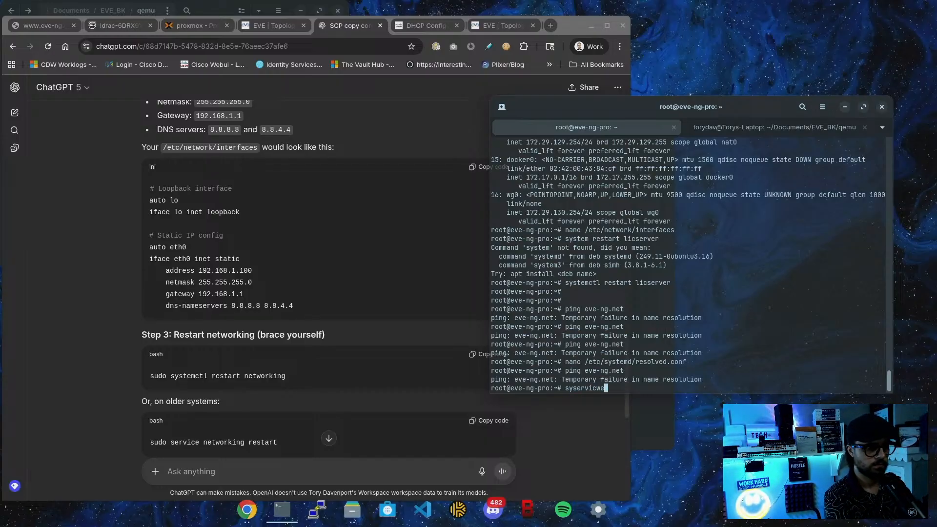
pyautogui.press('BackSpace')
pyautogui.press('BackSpace')
pyautogui.press('BackSpace')
pyautogui.press('BackSpace')
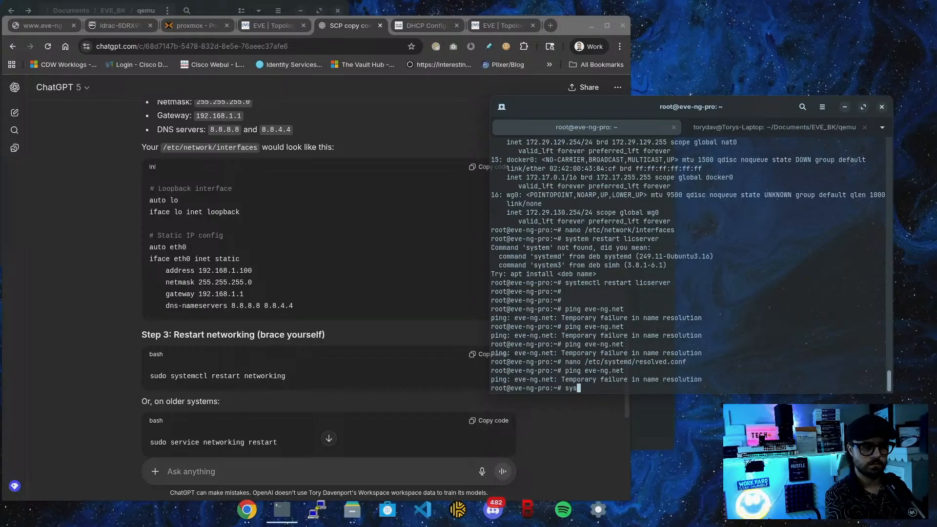
pyautogui.write('ervicw ')
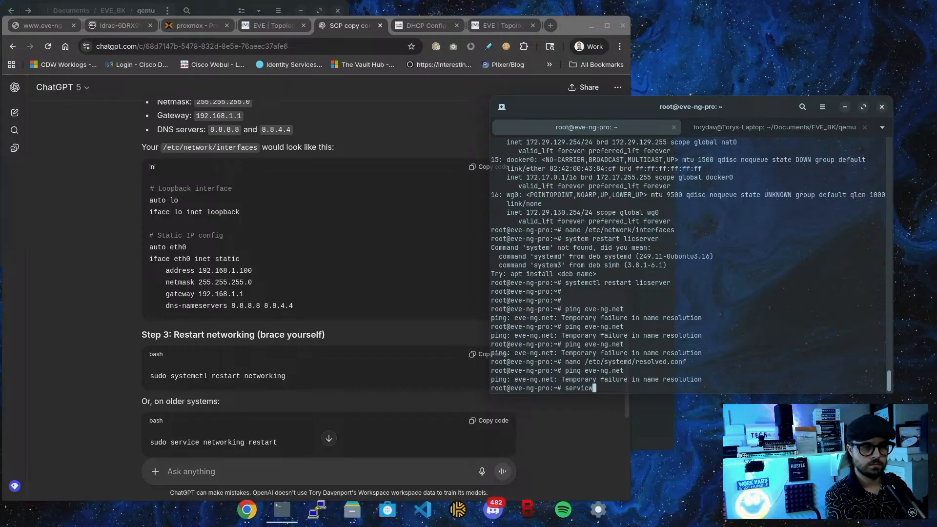
pyautogui.press('BackSpace')
pyautogui.press('BackSpace')
pyautogui.write('e restart net')
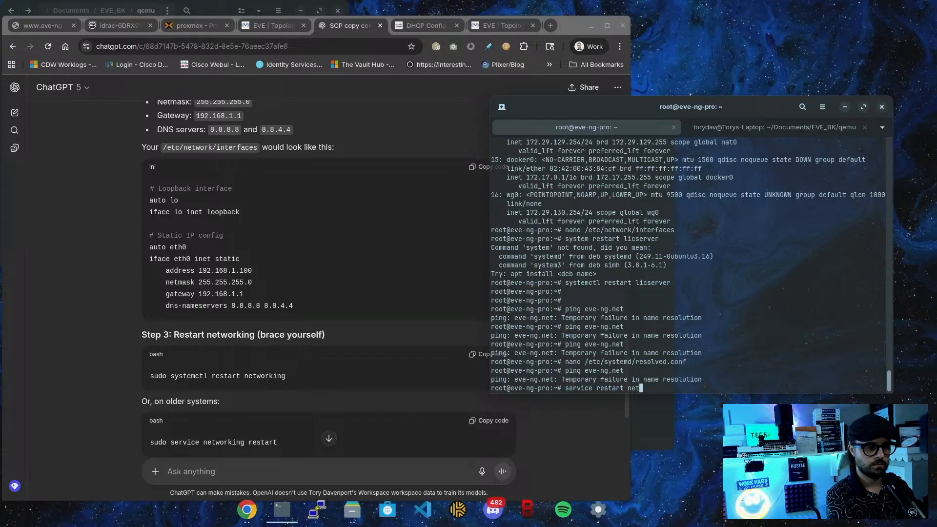
pyautogui.press('BackSpace')
pyautogui.press('BackSpace')
pyautogui.press('BackSpace')
pyautogui.press('BackSpace')
pyautogui.press('BackSpace')
pyautogui.press('BackSpace')
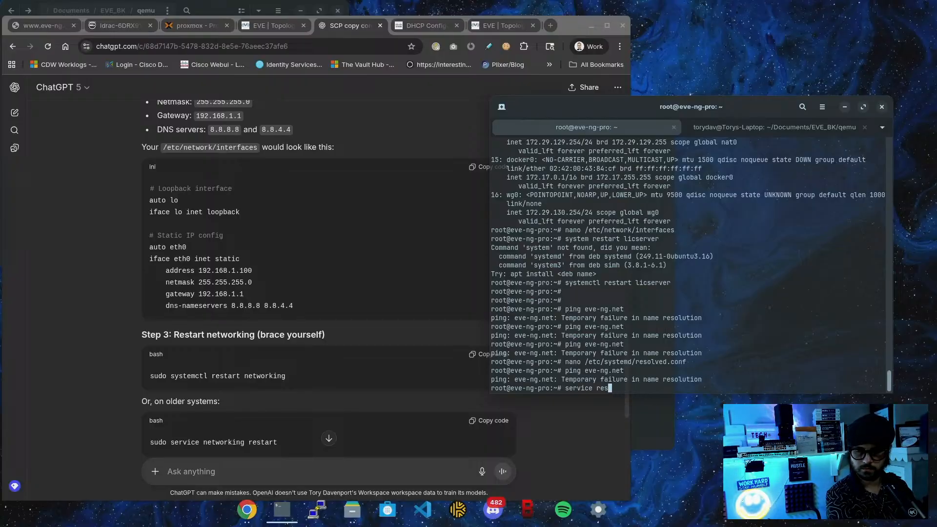
pyautogui.press('BackSpace')
pyautogui.press('BackSpace')
pyautogui.press('BackSpace')
pyautogui.write('net')
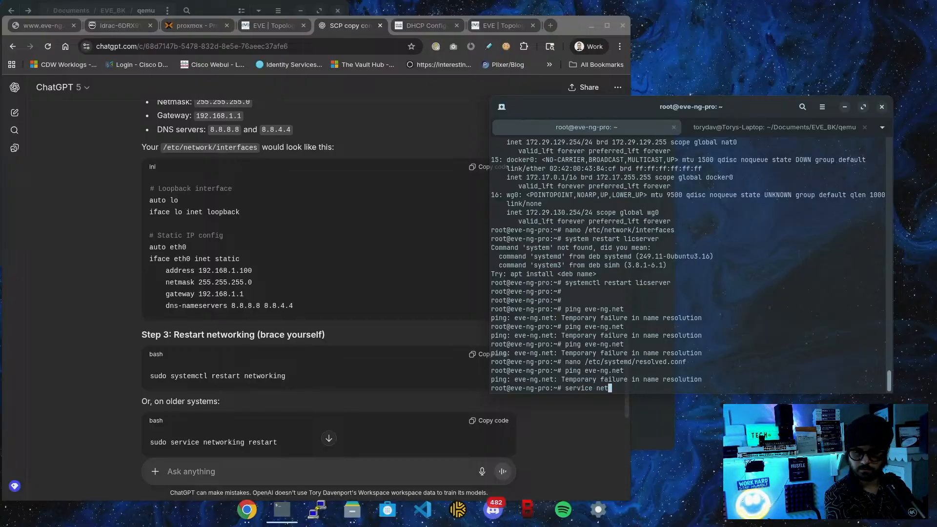
pyautogui.press('BackSpace')
pyautogui.press('BackSpace')
pyautogui.press('BackSpace')
pyautogui.press('BackSpace')
pyautogui.press('BackSpace')
pyautogui.press('BackSpace')
pyautogui.press('BackSpace')
pyautogui.press('BackSpace')
pyautogui.press('BackSpace')
pyautogui.press('BackSpace')
pyautogui.press('BackSpace')
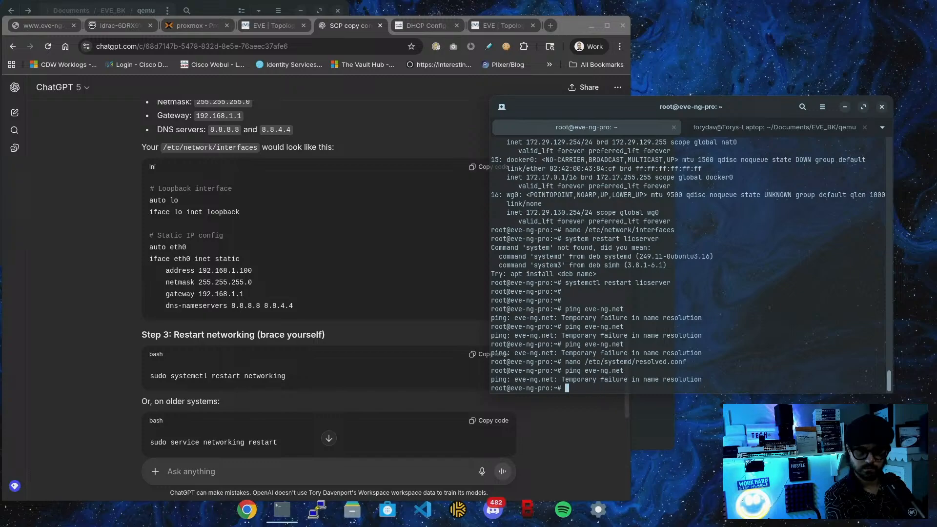
pyautogui.write('system')
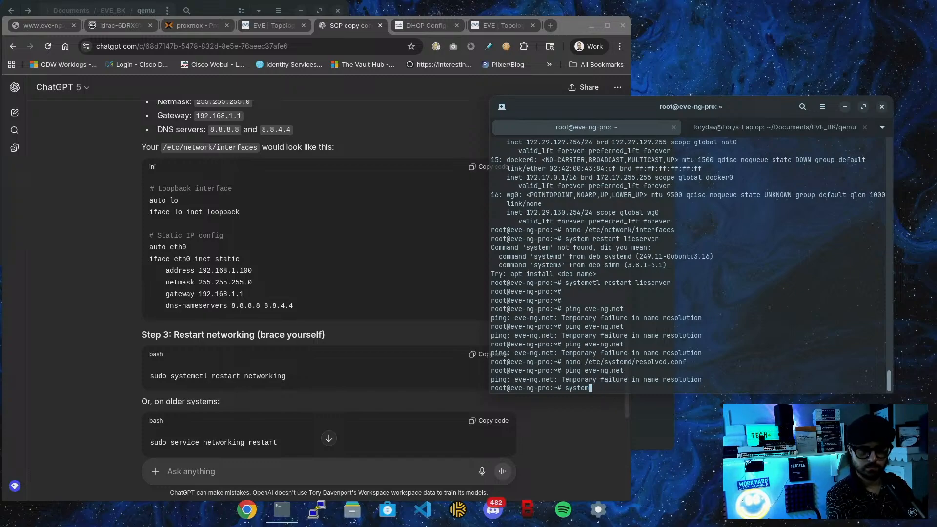
pyautogui.write('ctl restart sys')
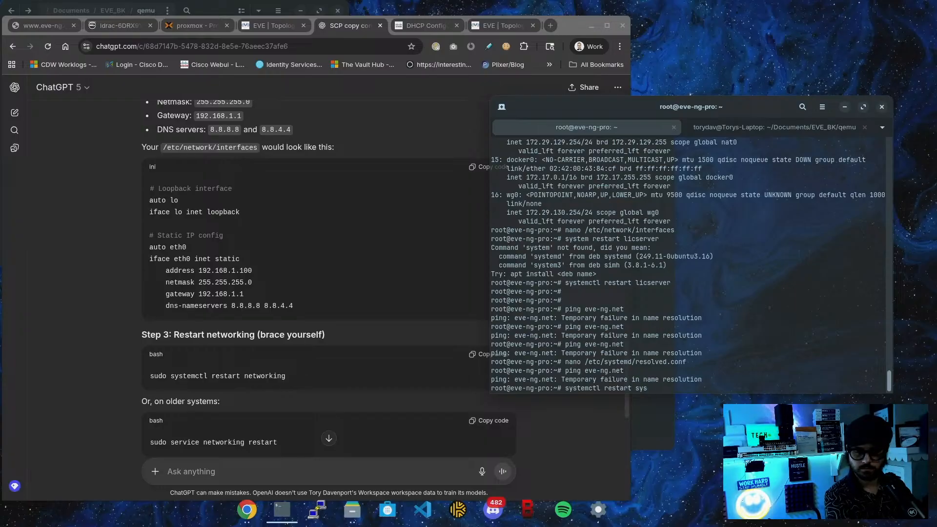
pyautogui.write('temd')
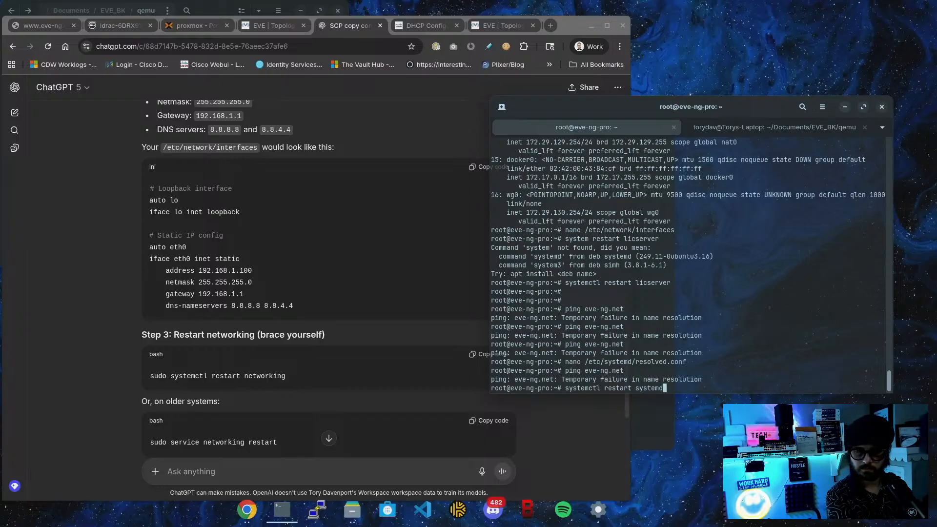
pyautogui.write('-res')
pyautogui.press('BackSpace')
pyautogui.write('resolved')
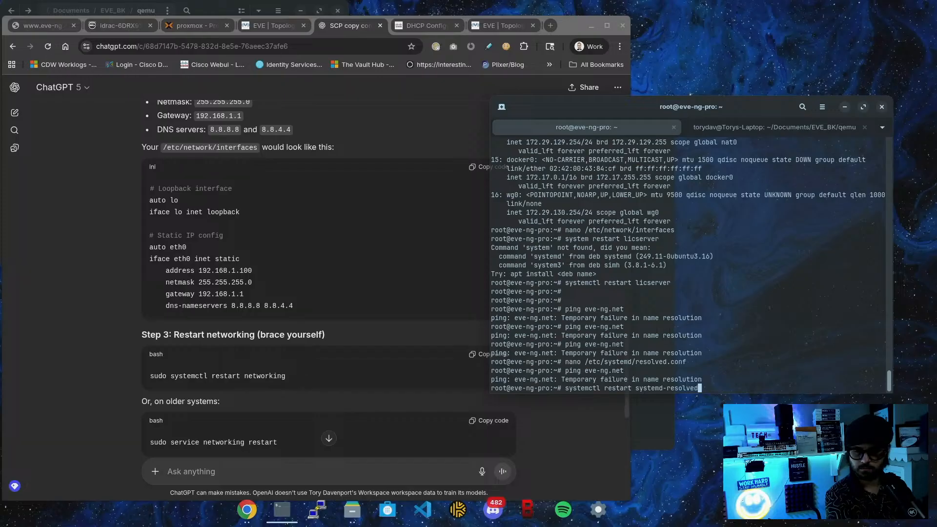
pyautogui.write('.service')
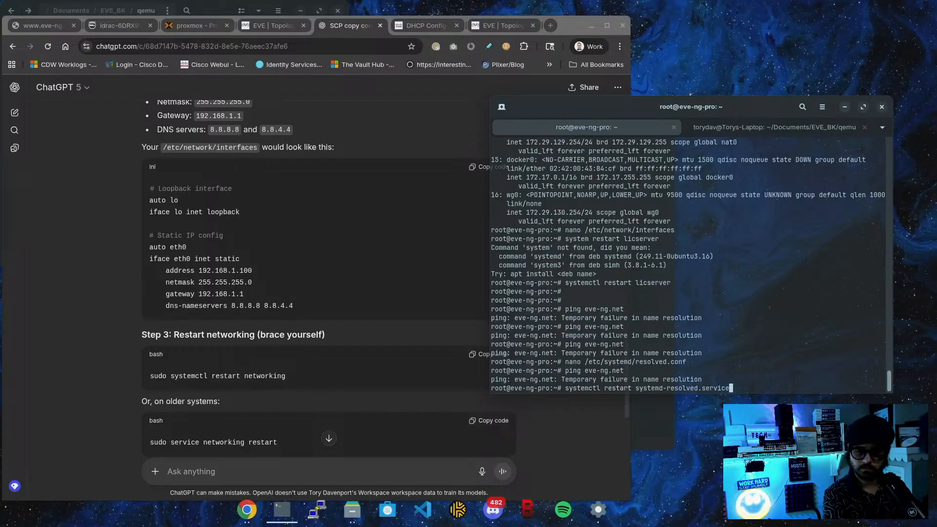
pyautogui.press('Return')
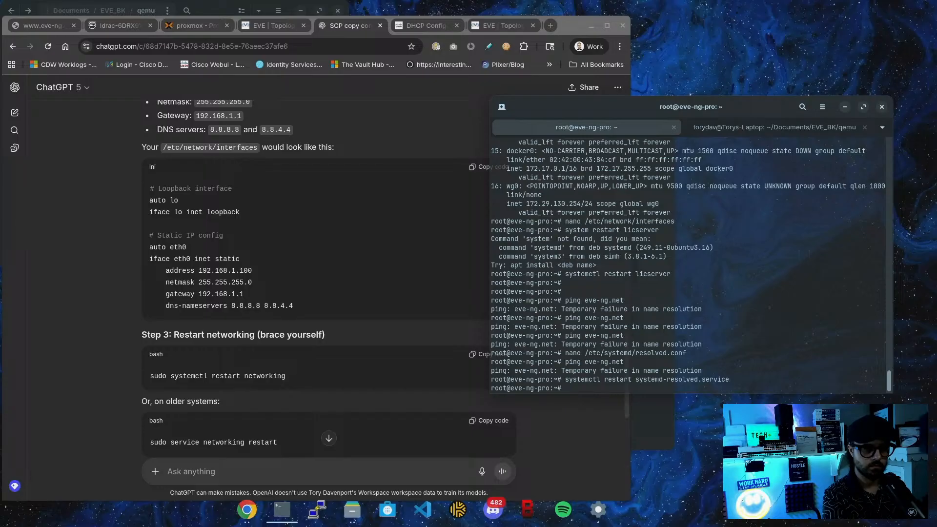
# Ping eve-ng.net again, now getting replies from 51.89.118.57 at about 103 ms
pyautogui.press('Up')
pyautogui.press('Up')
pyautogui.press('Return')
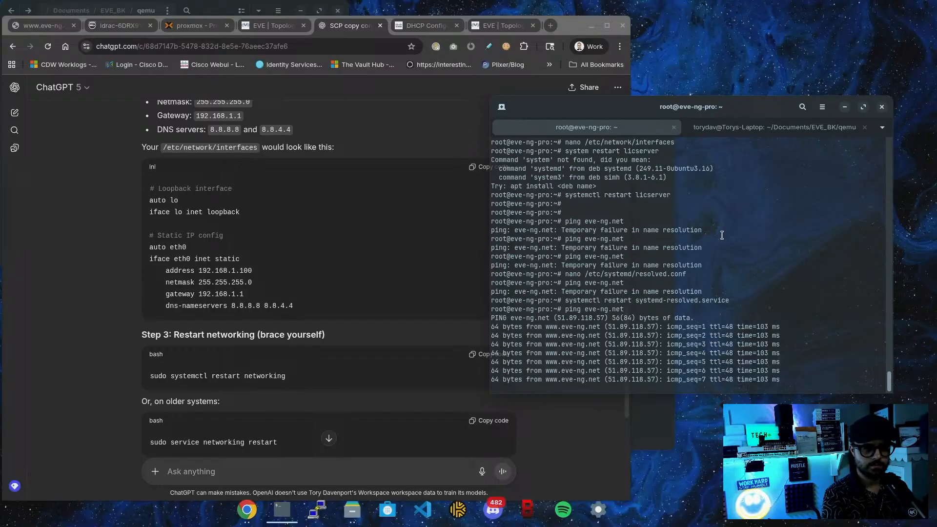
pyautogui.hotkey('ctrl', 'c')
# Close the extra SCP and legacy topology tabs, return to Test_Lab, and start the left C9K node
pyautogui.click(380, 26)
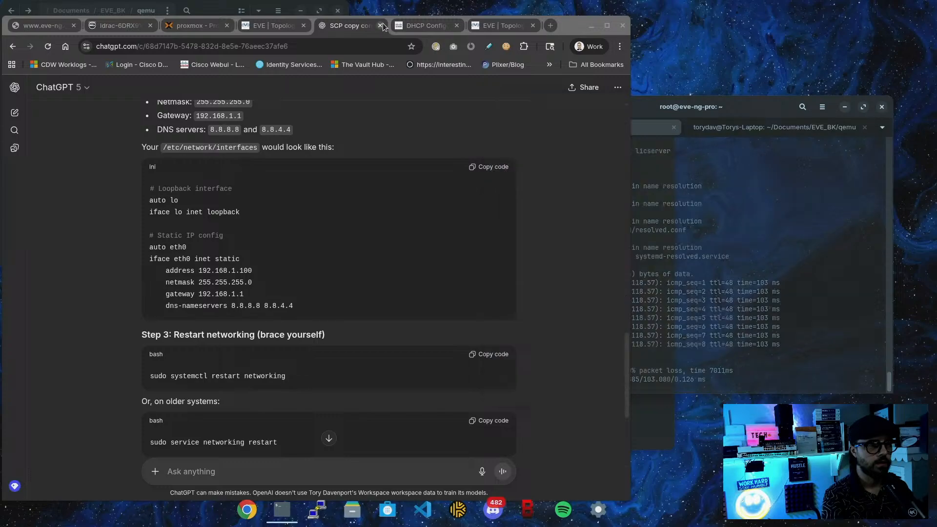
pyautogui.click(306, 27)
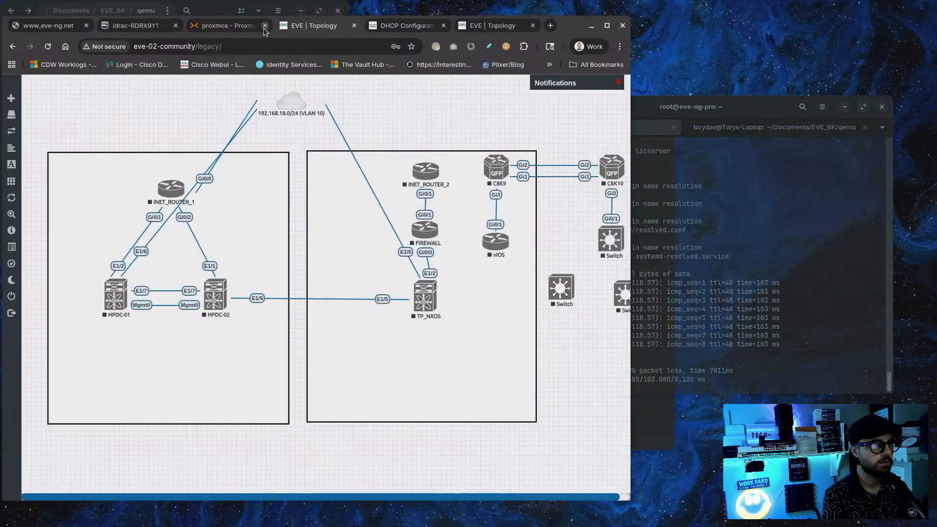
pyautogui.click(17, 296)
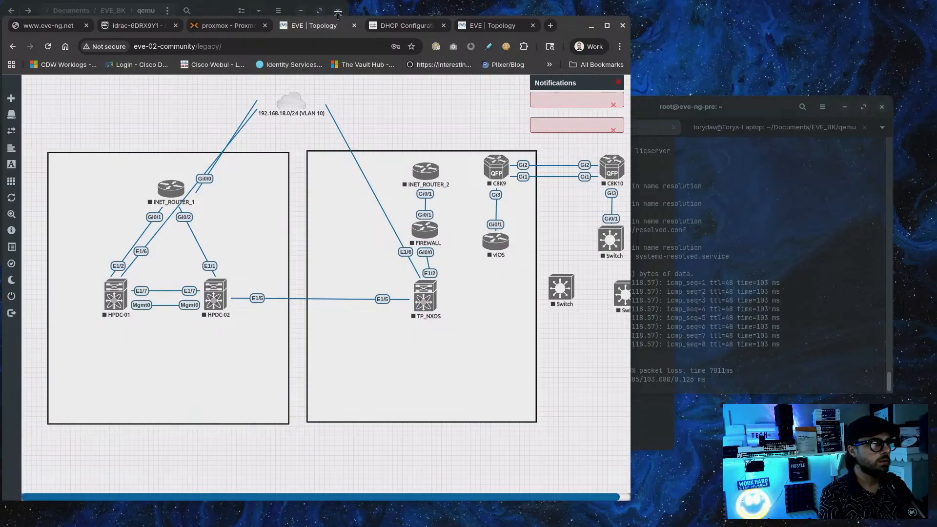
pyautogui.click(354, 25)
pyautogui.click(382, 30)
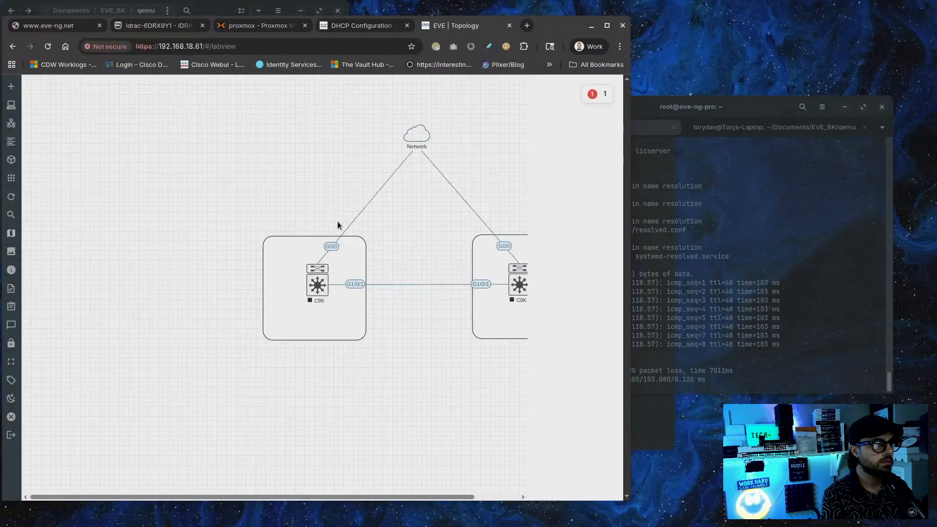
pyautogui.moveTo(628, 66); pyautogui.dragTo(755, 65)
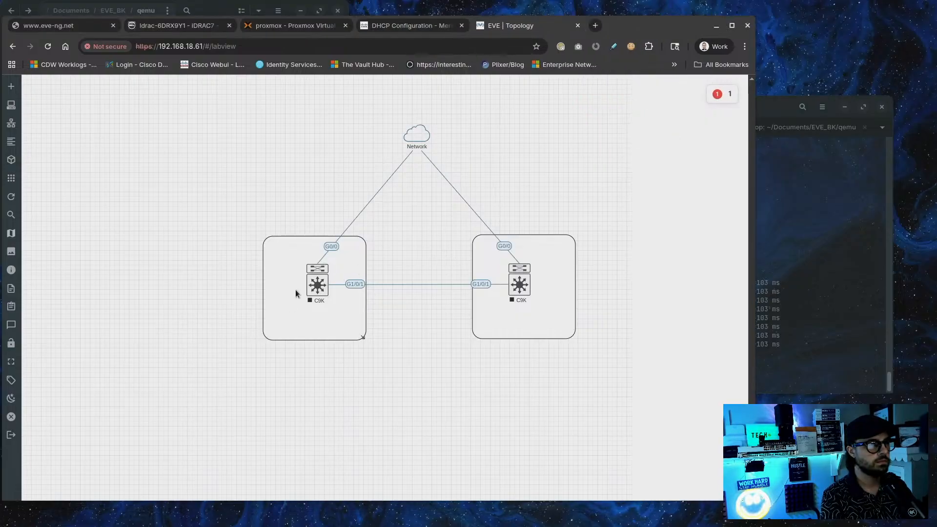
pyautogui.rightClick(318, 293)
pyautogui.click(334, 312)
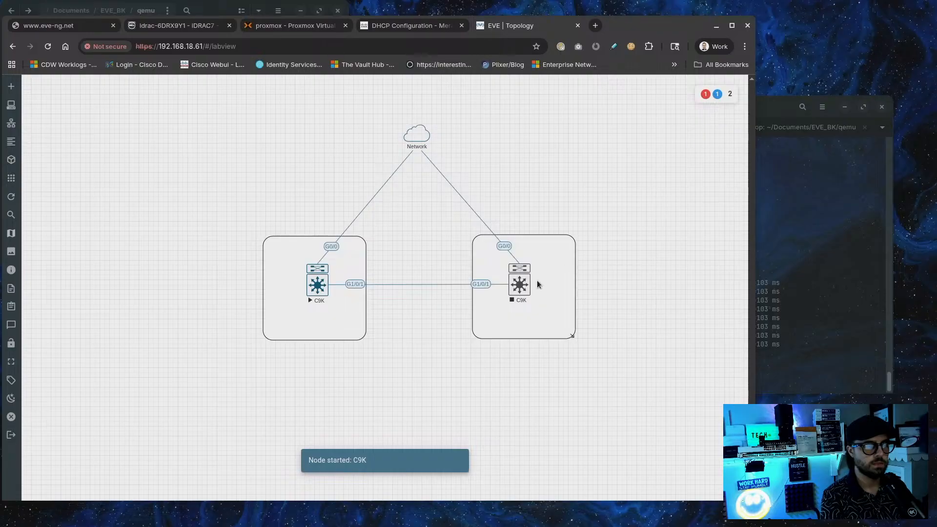
pyautogui.rightClick(521, 292)
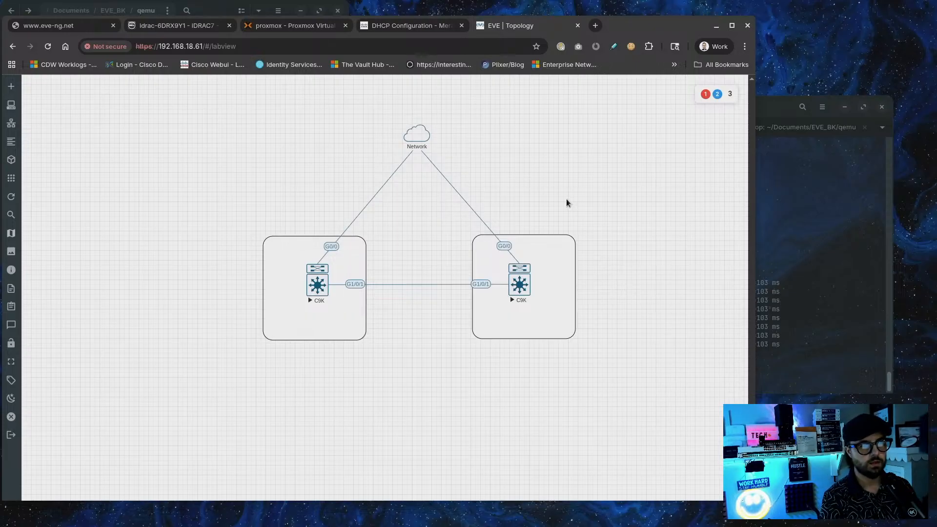
pyautogui.click(307, 280)
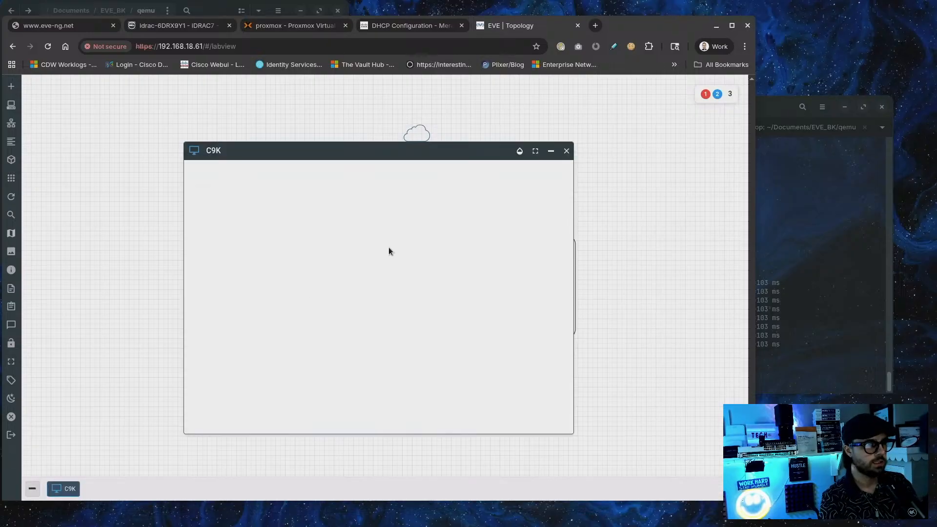
pyautogui.click(204, 123)
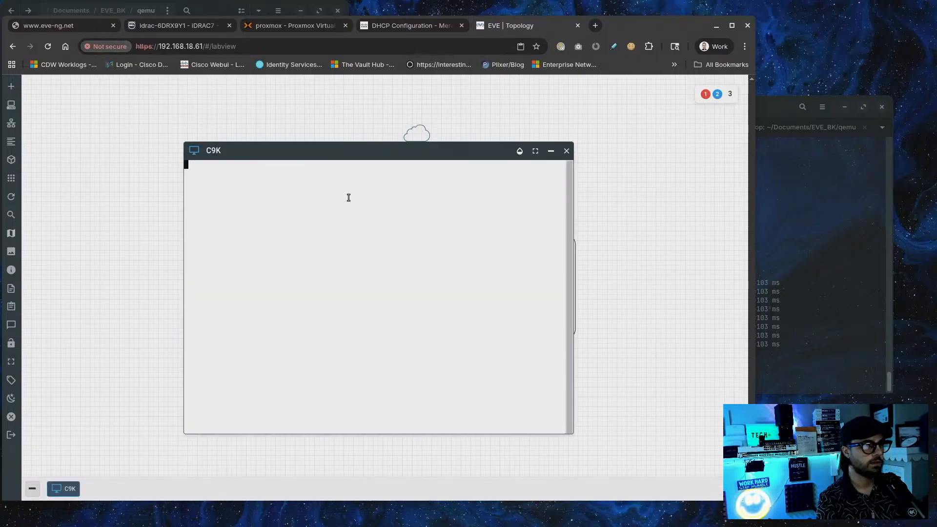
pyautogui.moveTo(339, 164); pyautogui.dragTo(408, 192)
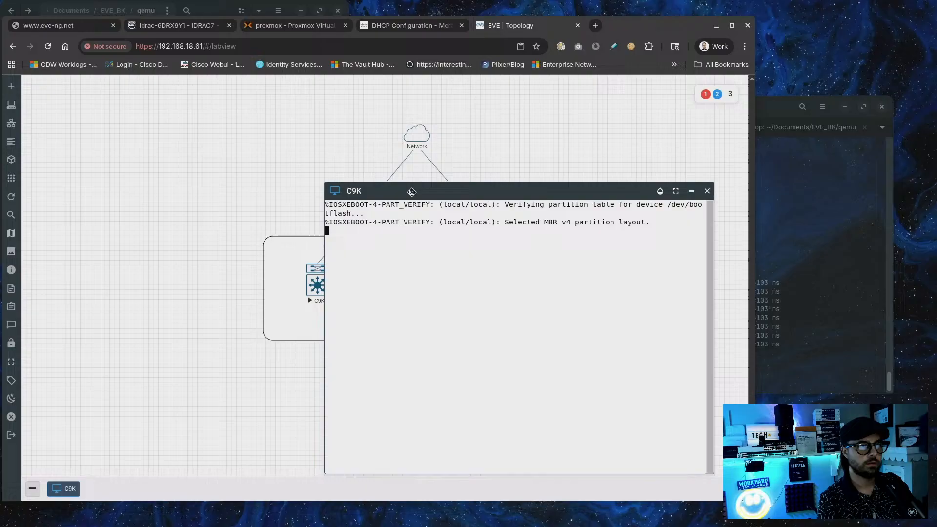
pyautogui.click(660, 192)
pyautogui.doubleClick(658, 194)
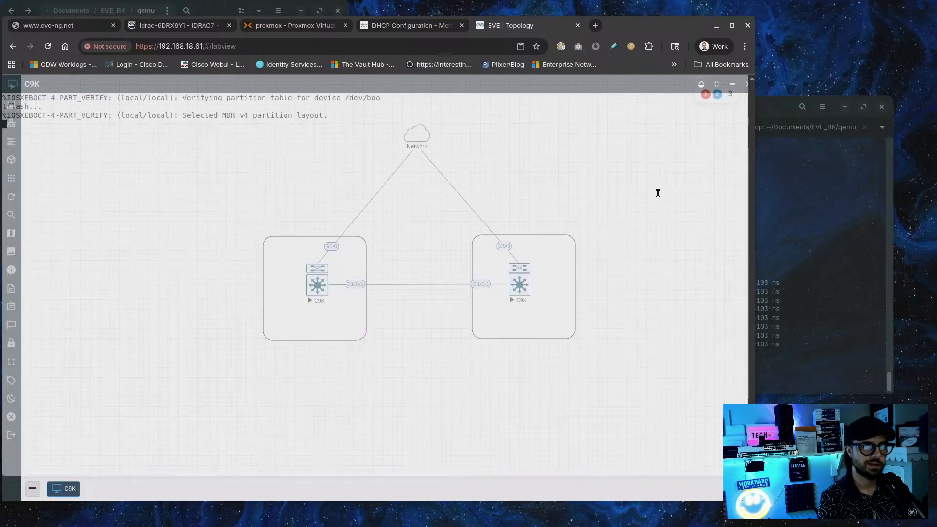
pyautogui.click(702, 84)
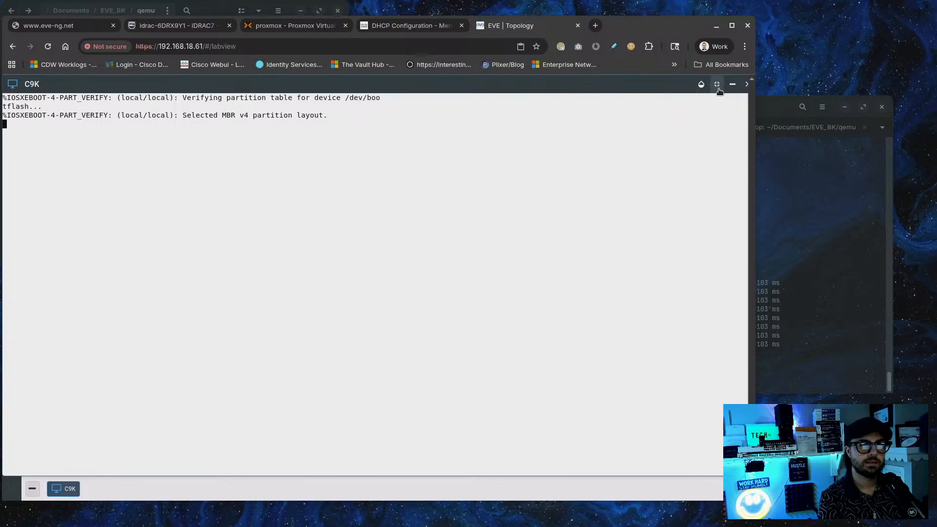
pyautogui.click(717, 84)
pyautogui.click(707, 191)
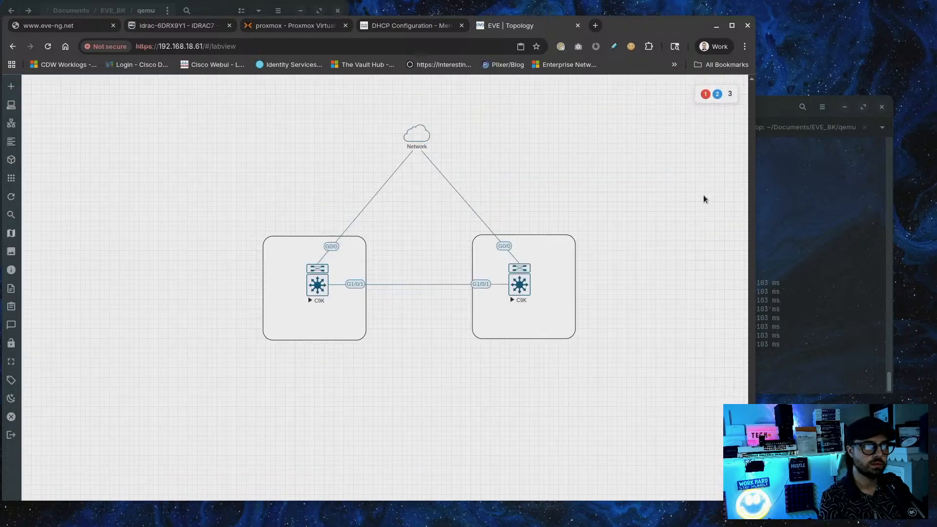
# Open Edit Style for the C9K G1/0/1 link and try a Bezier curve
pyautogui.rightClick(356, 286)
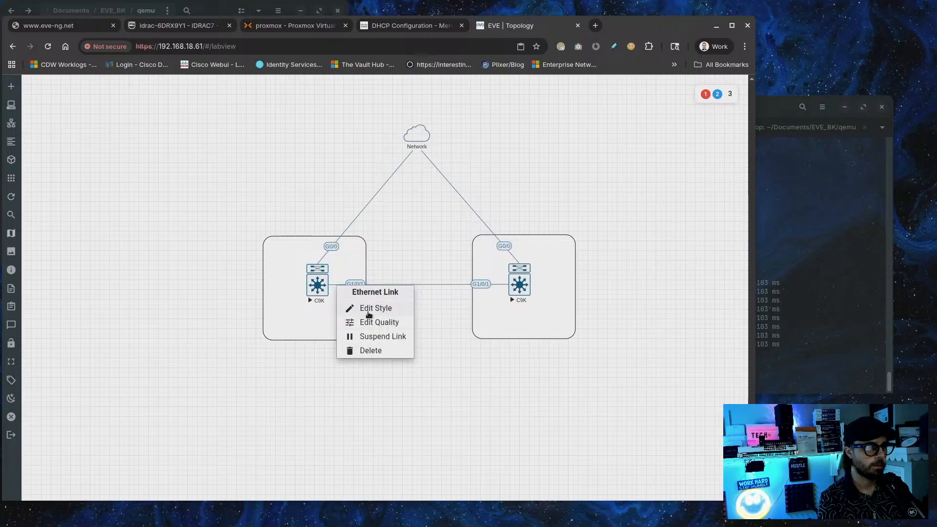
pyautogui.click(369, 309)
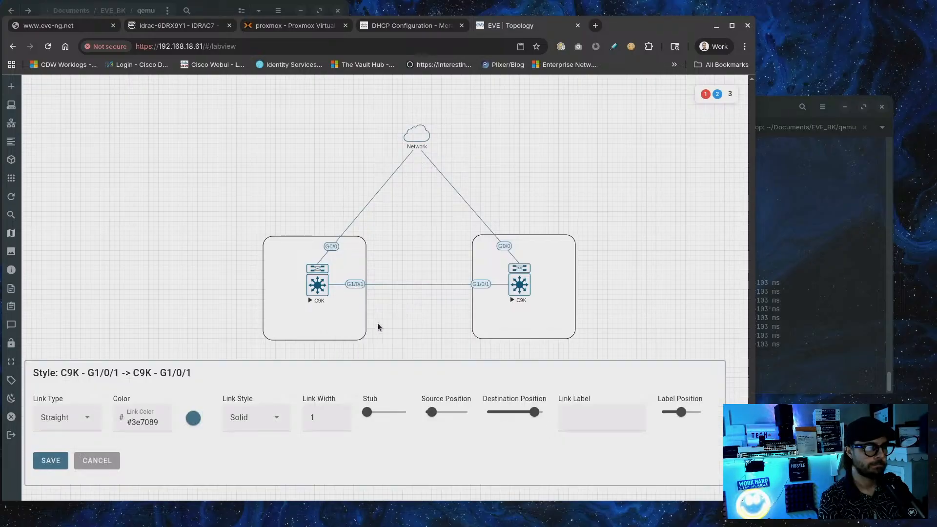
pyautogui.click(75, 423)
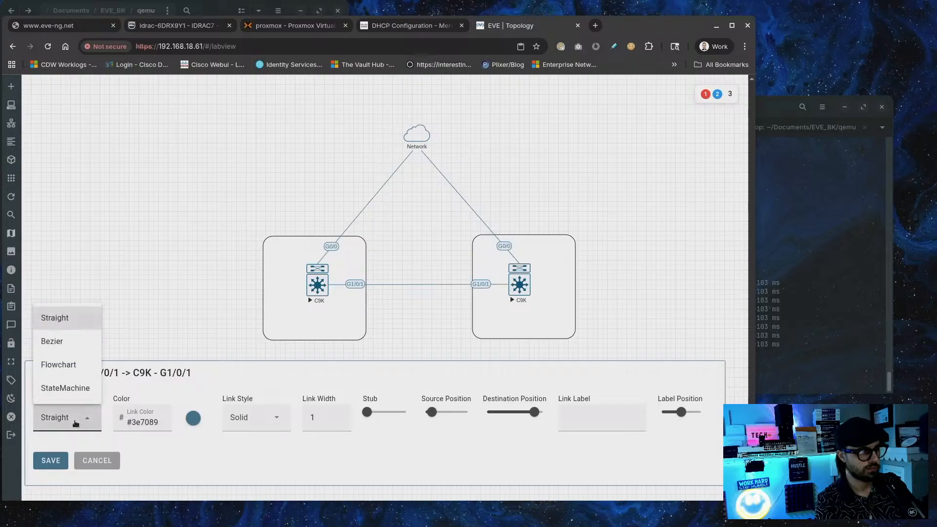
pyautogui.click(164, 362)
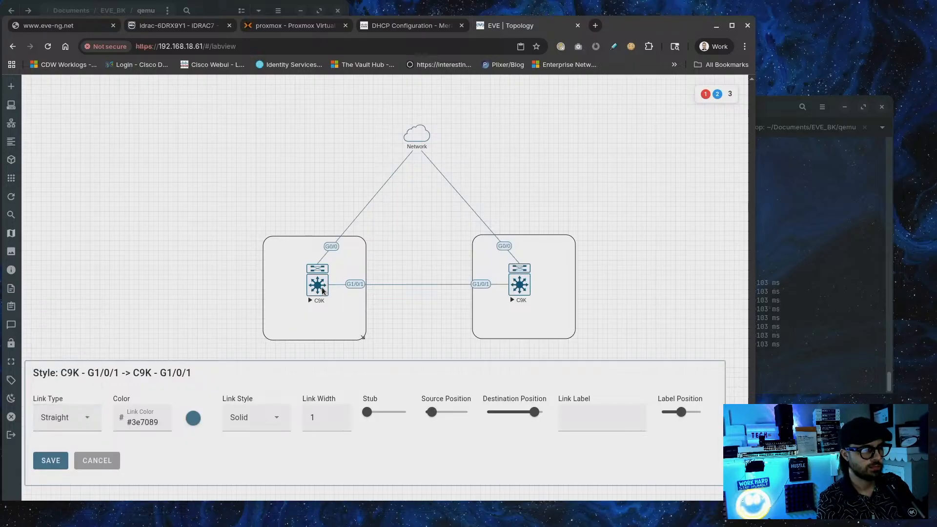
pyautogui.click(89, 419)
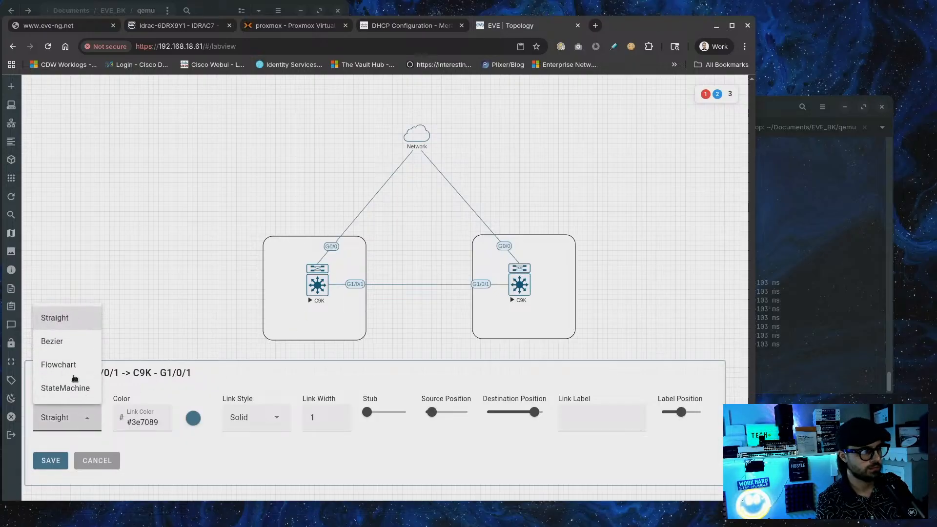
pyautogui.click(64, 348)
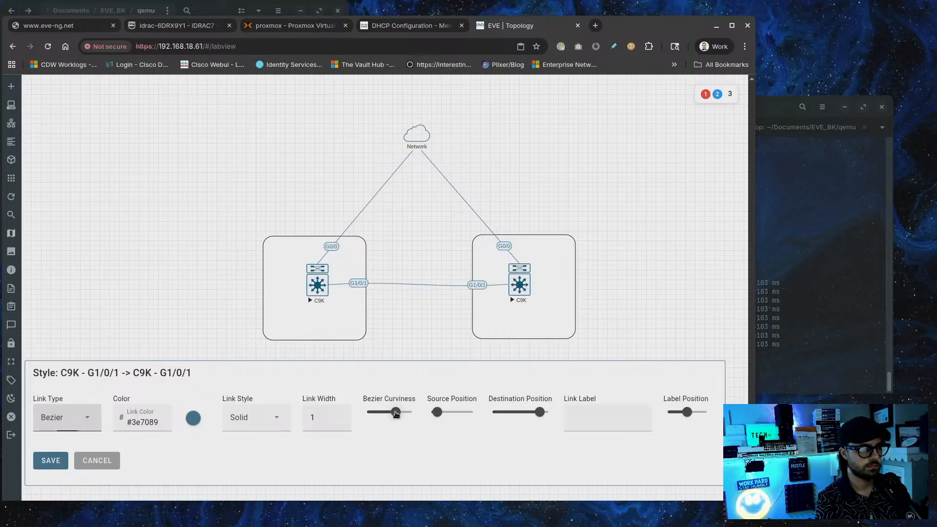
pyautogui.moveTo(396, 414)
pyautogui.mouseDown()
pyautogui.moveTo(405, 414)
pyautogui.moveTo(390, 416)
pyautogui.mouseUp()
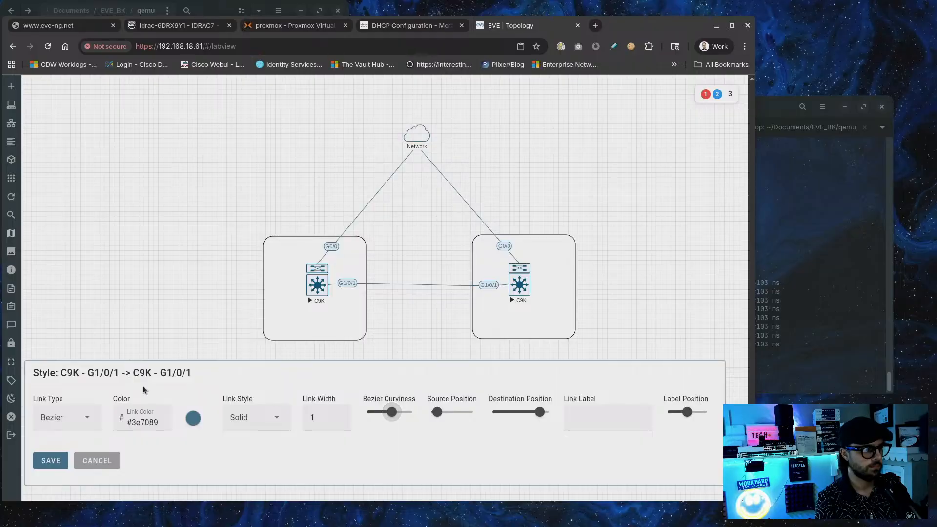
# Try Flowchart and StateMachine link types, then set the link back to Straight
pyautogui.click(57, 418)
pyautogui.click(62, 372)
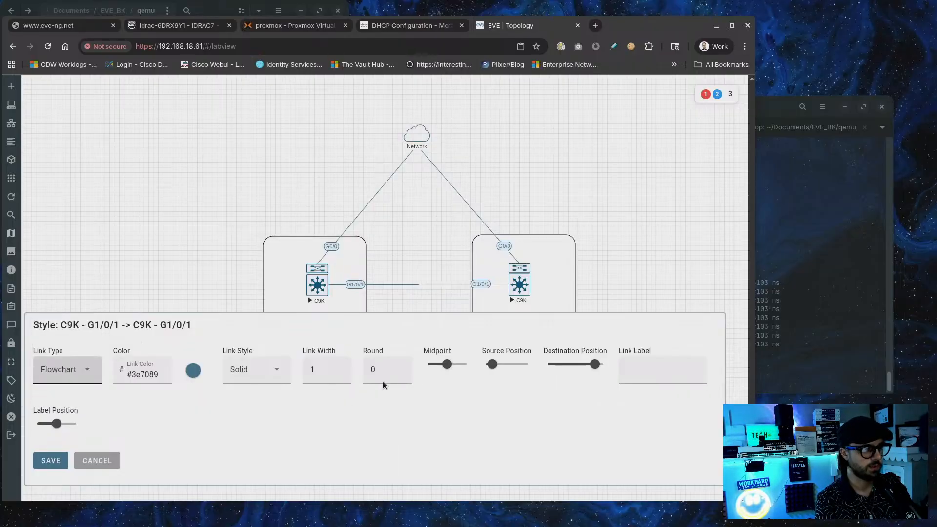
pyautogui.click(77, 371)
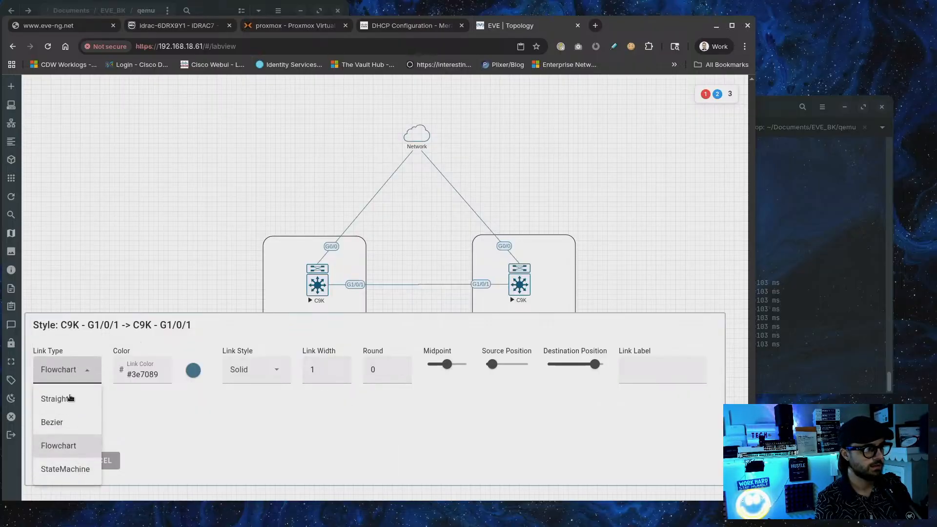
pyautogui.click(77, 469)
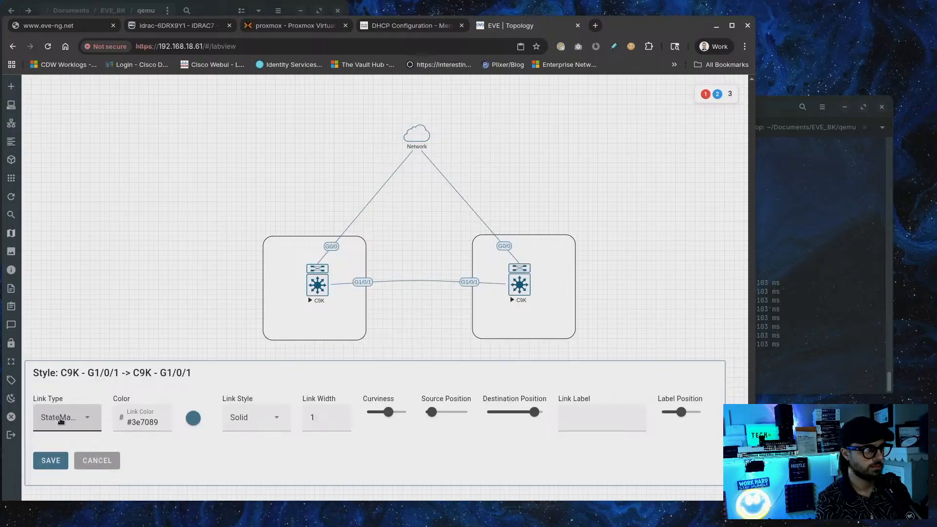
pyautogui.click(77, 423)
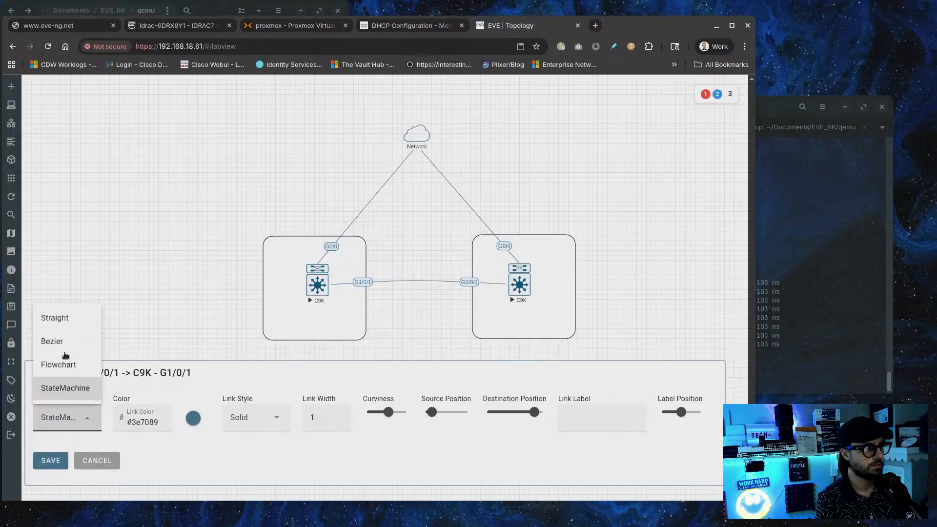
pyautogui.click(54, 318)
# Make the G1/0/1 link between the C9K switches dashed and colour it blue
pyautogui.click(267, 426)
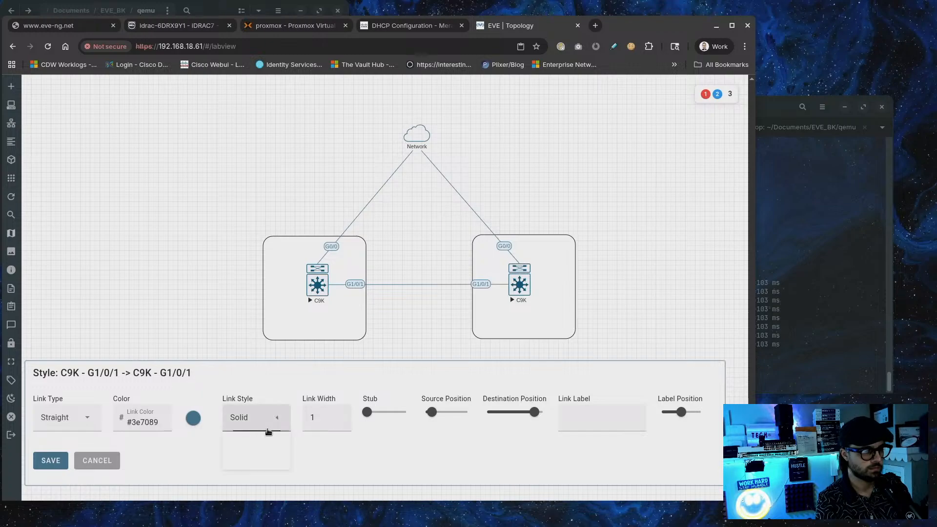
pyautogui.click(256, 471)
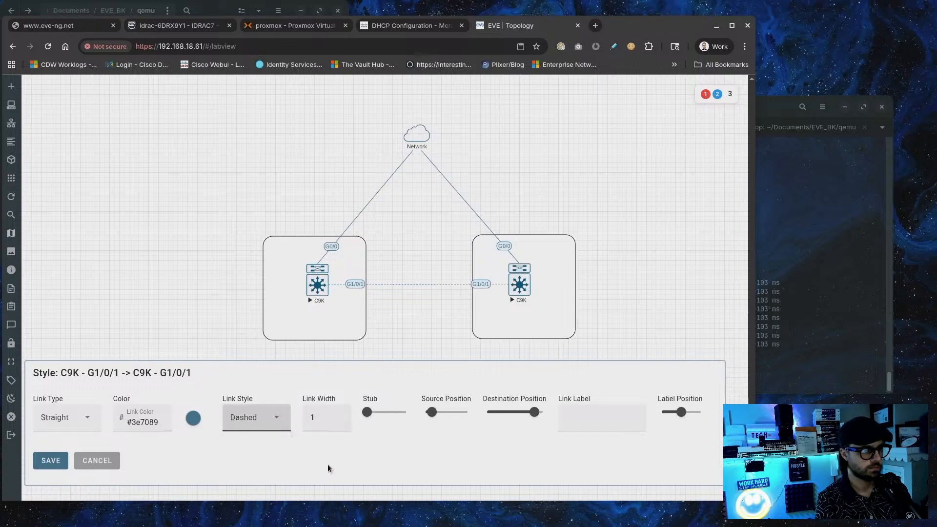
pyautogui.click(193, 418)
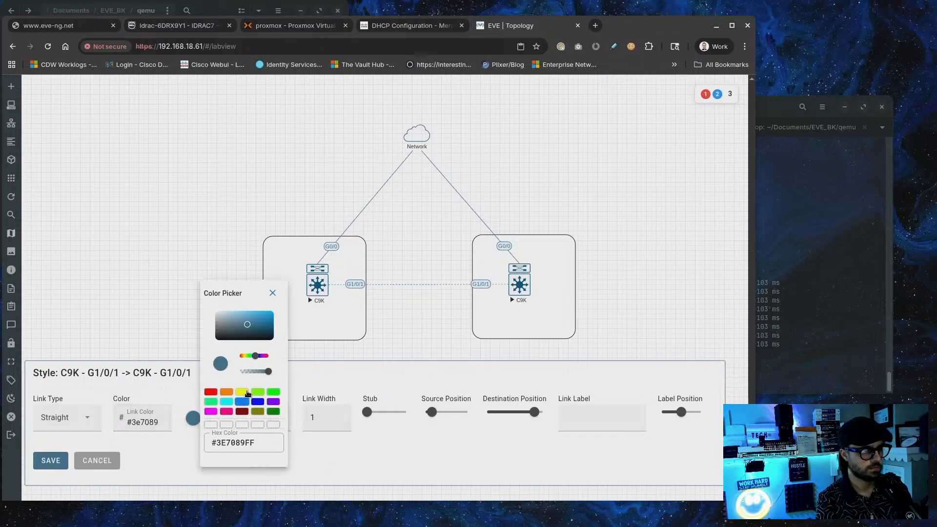
pyautogui.click(227, 393)
pyautogui.click(211, 392)
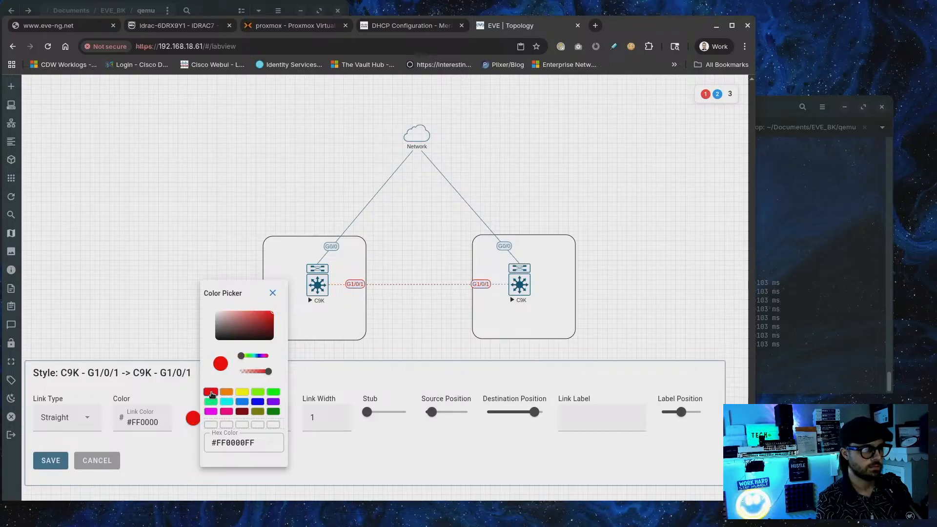
pyautogui.click(212, 402)
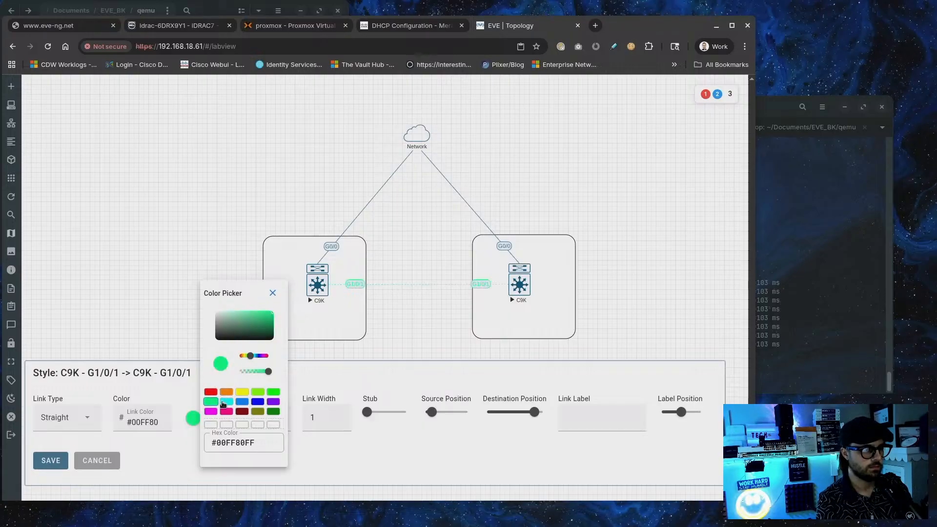
pyautogui.click(255, 404)
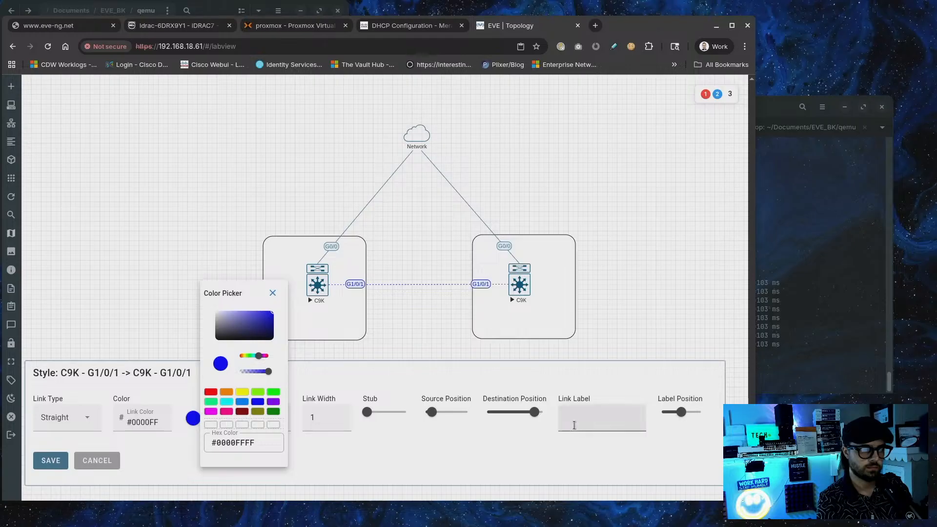
pyautogui.click(272, 293)
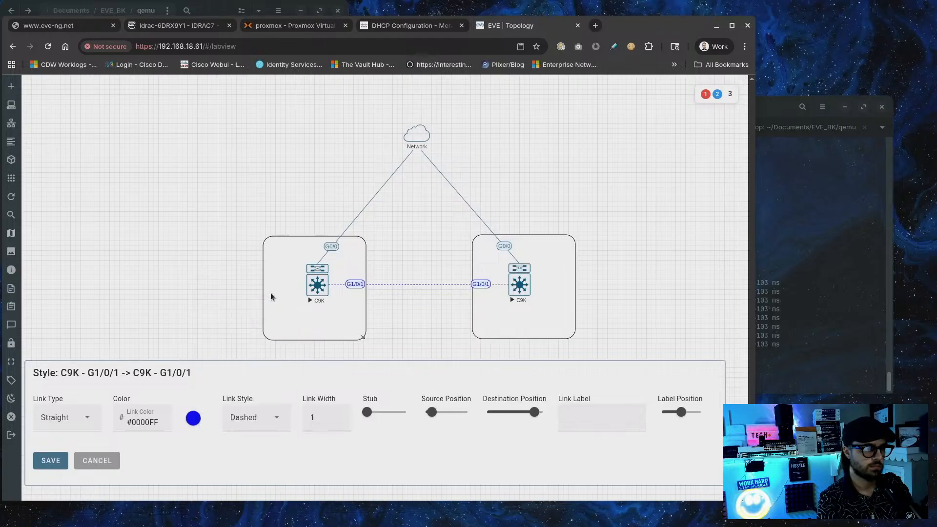
# Enter OSPF in uppercase as the link's label
pyautogui.click(598, 423)
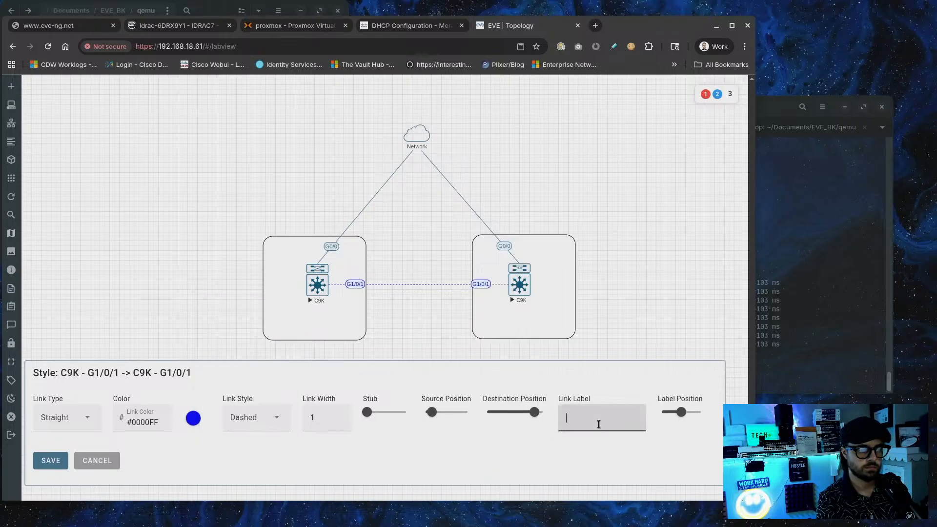
pyautogui.write('ospf')
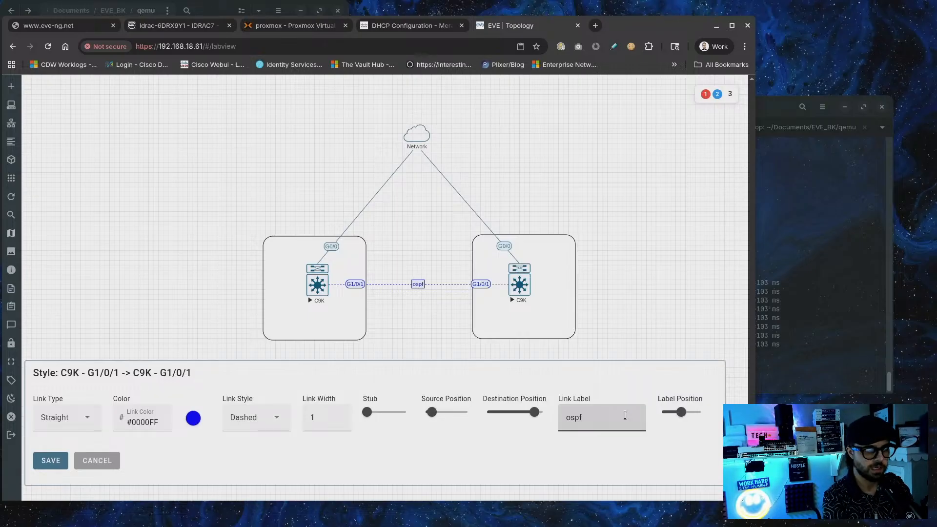
pyautogui.press('BackSpace')
pyautogui.press('BackSpace')
pyautogui.press('BackSpace')
pyautogui.press('BackSpace')
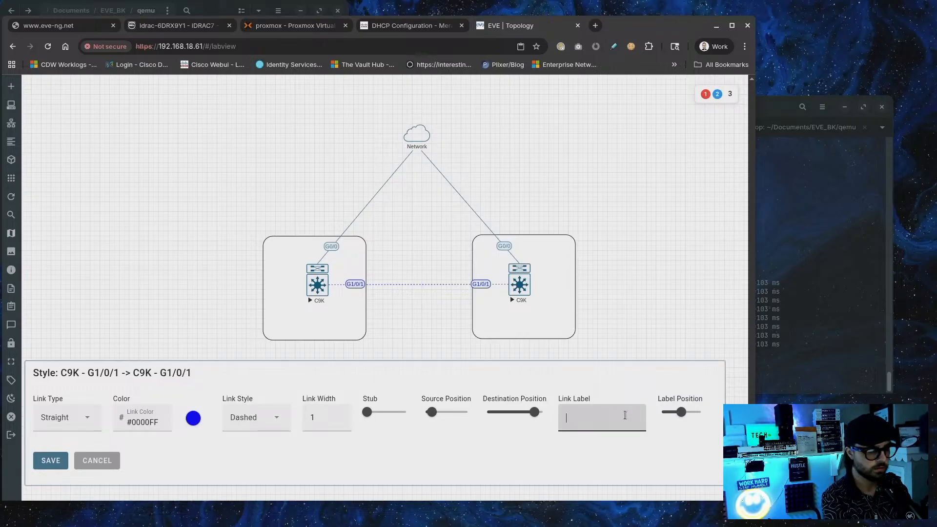
pyautogui.write('OSPF')
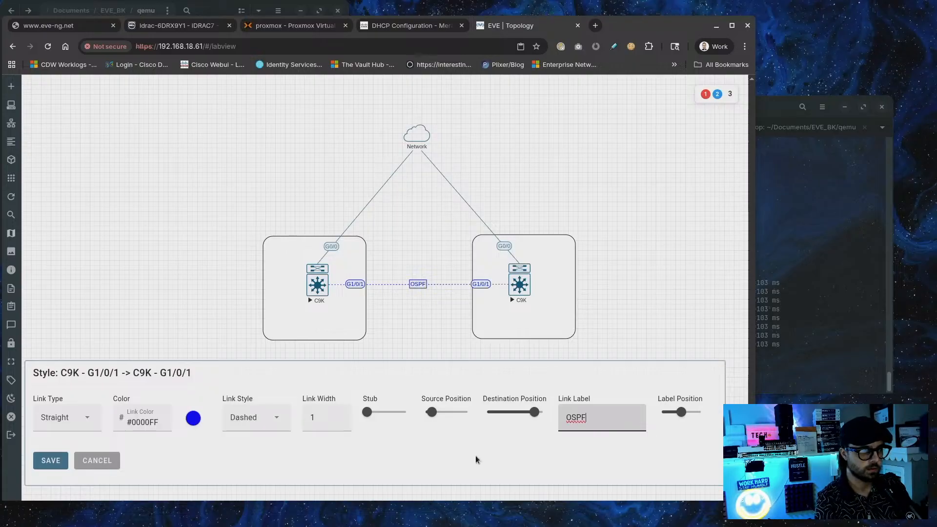
pyautogui.click(562, 462)
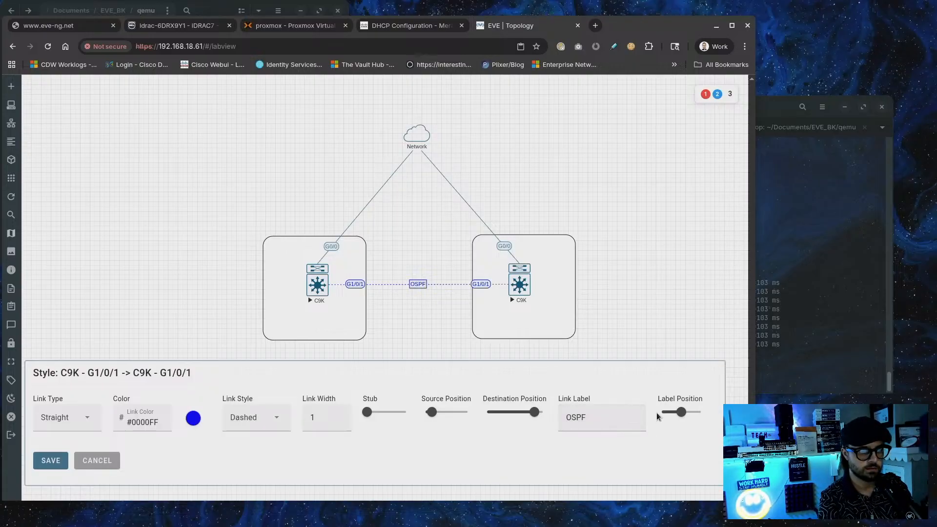
# Reposition the OSPF label and both G1/0/1 interface labels along the link
pyautogui.moveTo(684, 414); pyautogui.dragTo(680, 413)
pyautogui.moveTo(534, 412)
pyautogui.mouseDown()
pyautogui.moveTo(515, 412)
pyautogui.moveTo(539, 411)
pyautogui.mouseUp()
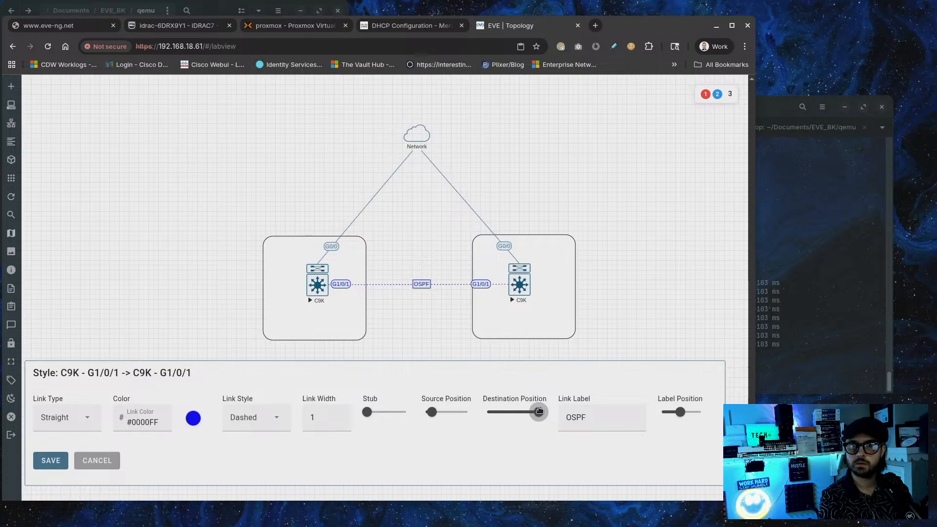
pyautogui.moveTo(540, 410); pyautogui.dragTo(540, 411)
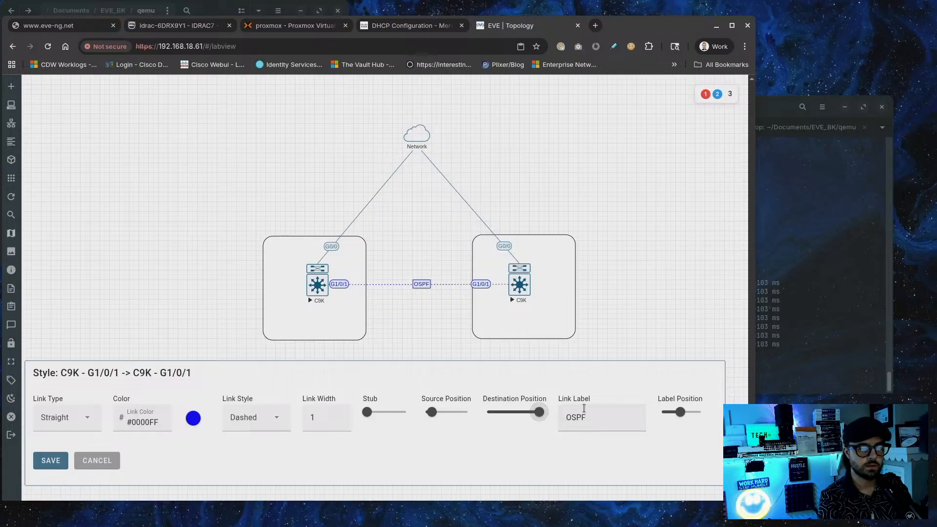
pyautogui.moveTo(435, 411); pyautogui.dragTo(429, 413)
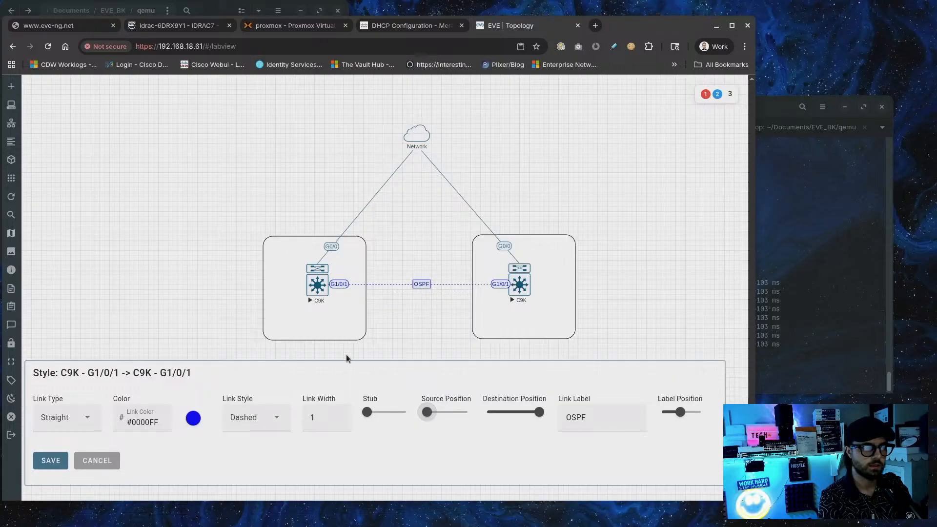
pyautogui.moveTo(538, 412); pyautogui.dragTo(540, 412)
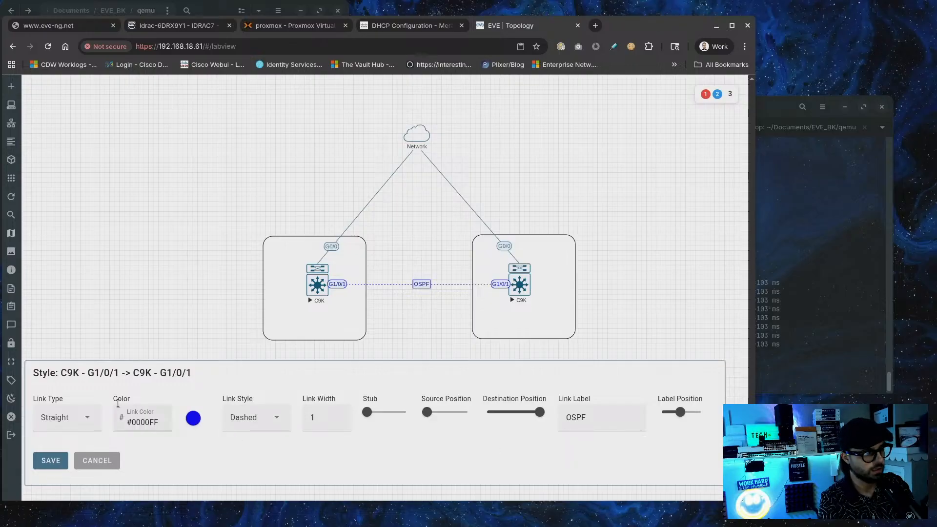
# Keep the link type Straight and save the OSPF link's style
pyautogui.click(78, 420)
pyautogui.click(77, 420)
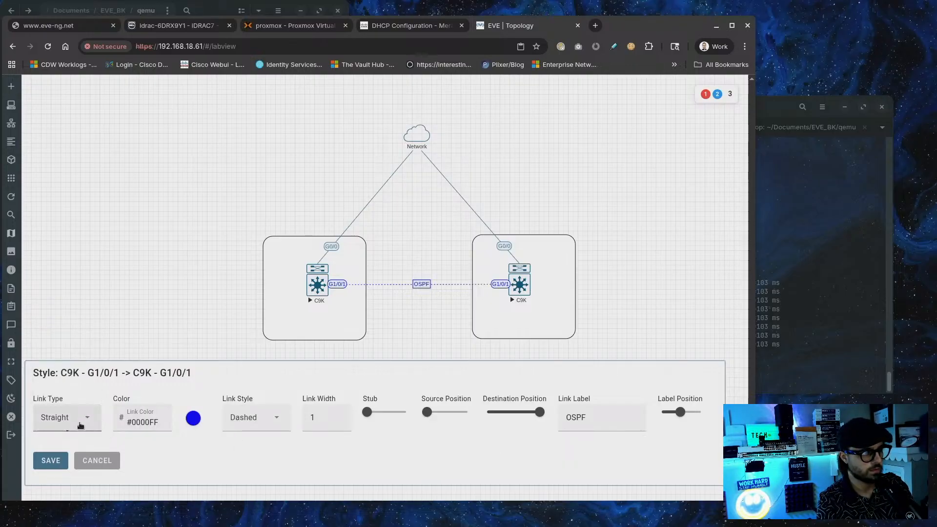
pyautogui.click(80, 424)
pyautogui.click(169, 474)
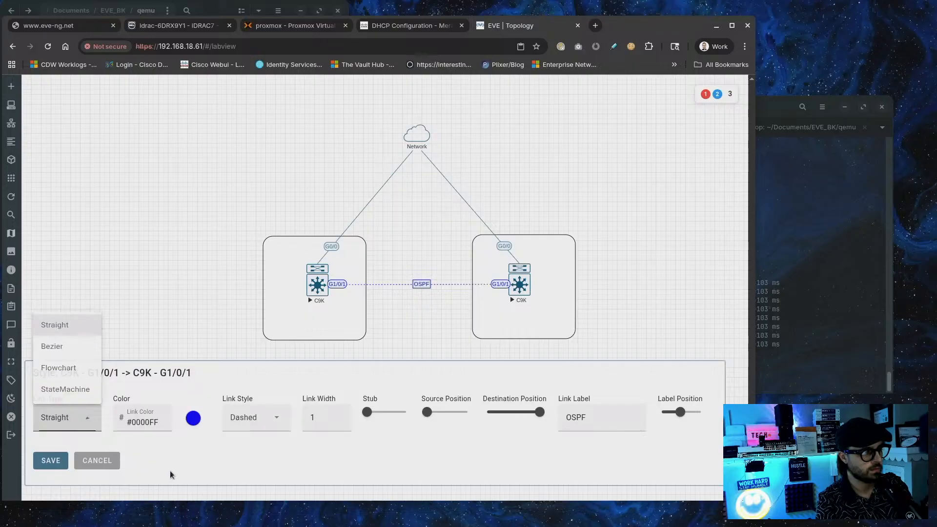
pyautogui.click(45, 461)
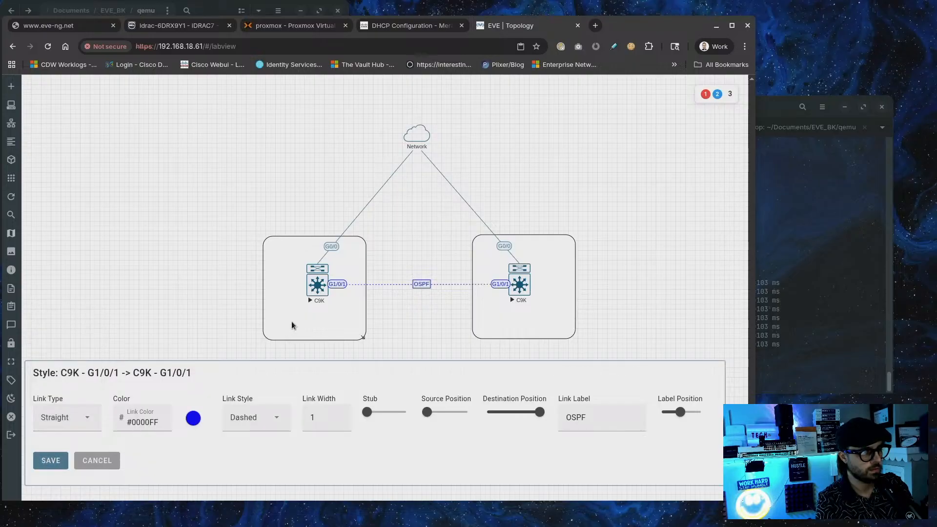
# Review the left G0/0 uplink's line style and link type options, then discard the edits
pyautogui.rightClick(333, 248)
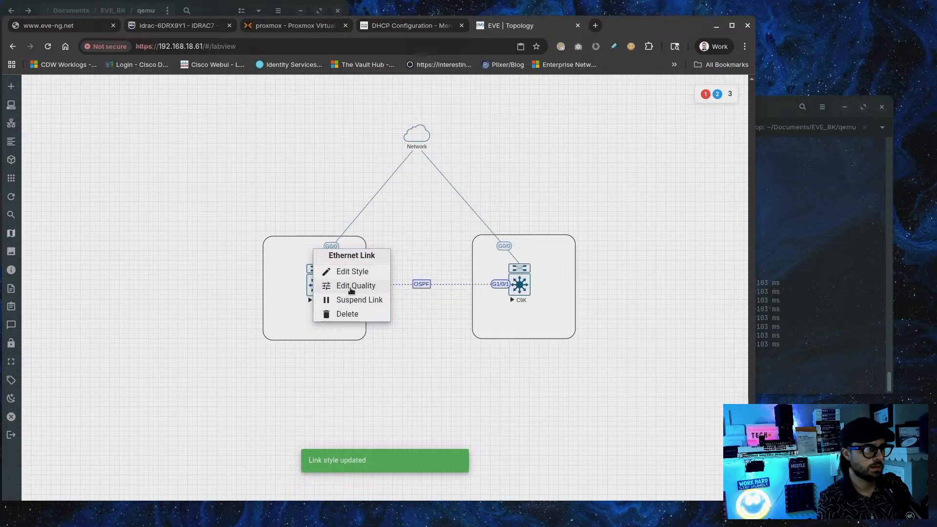
pyautogui.click(352, 272)
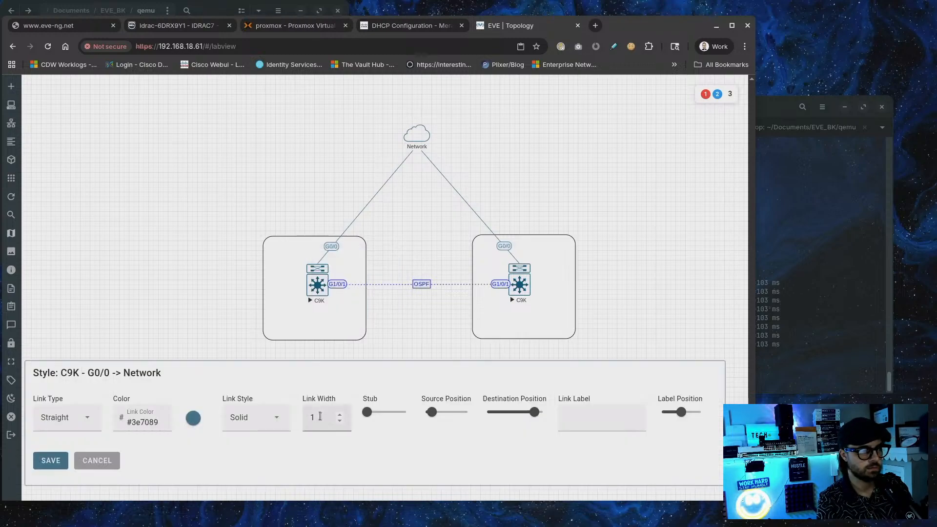
pyautogui.click(268, 425)
pyautogui.click(304, 456)
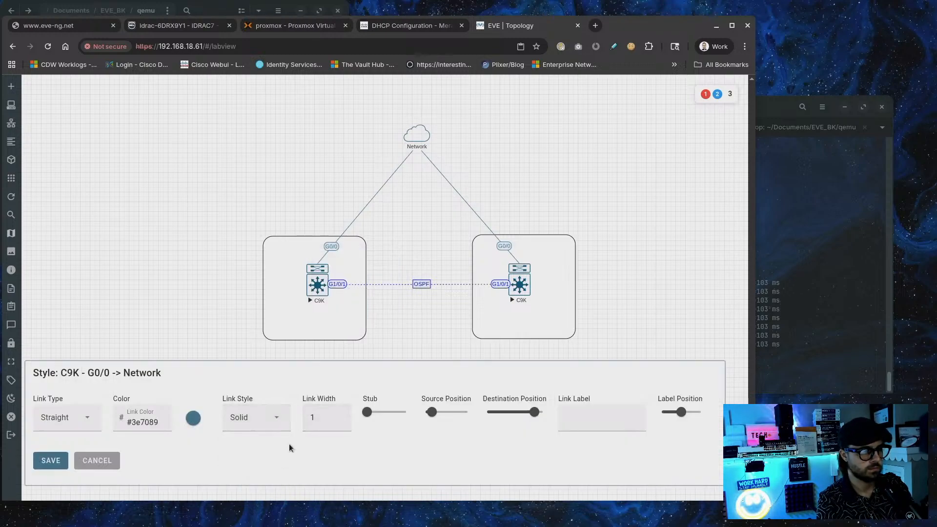
pyautogui.click(92, 420)
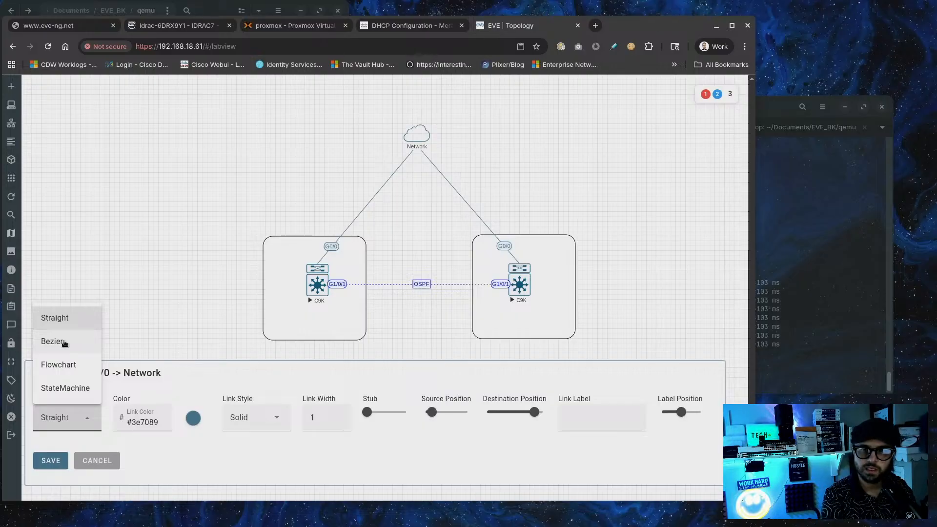
pyautogui.click(490, 456)
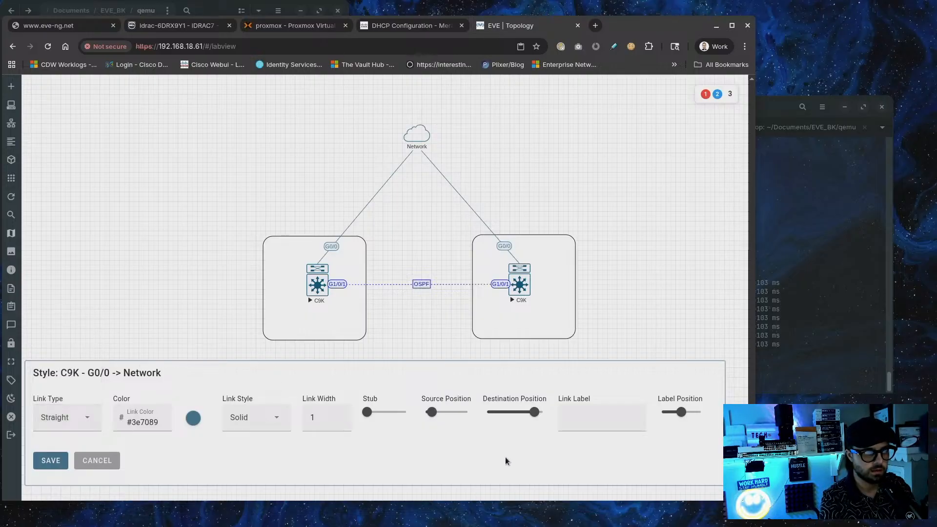
pyautogui.click(116, 465)
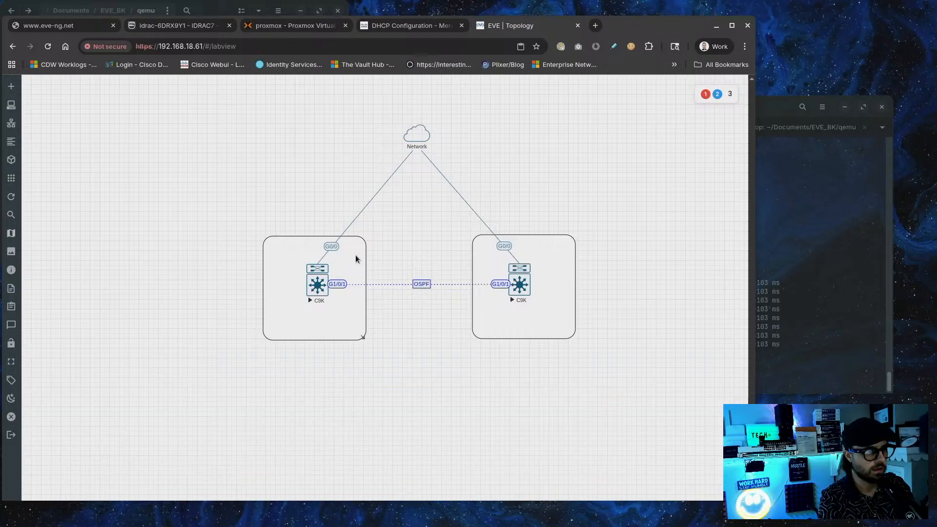
# Set the left G0/0 uplink's link type to curved Bezier and save it
pyautogui.rightClick(332, 247)
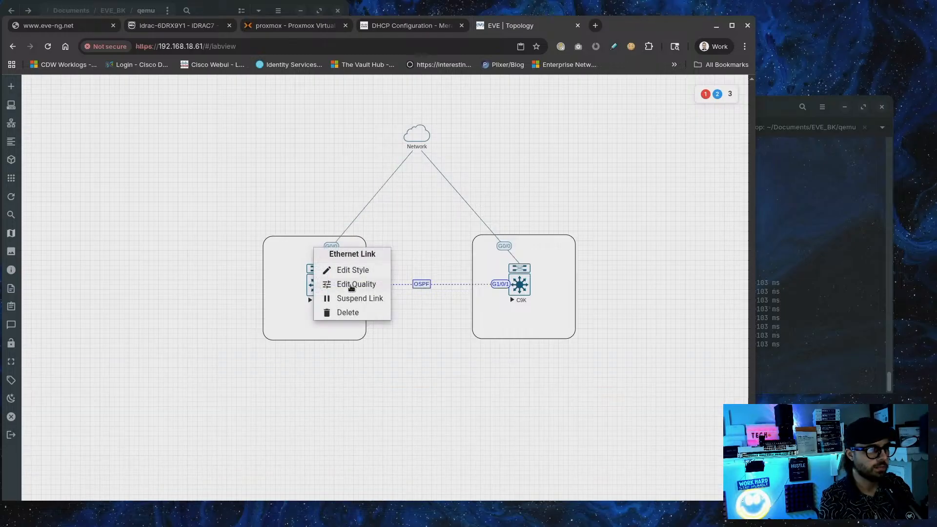
pyautogui.click(352, 271)
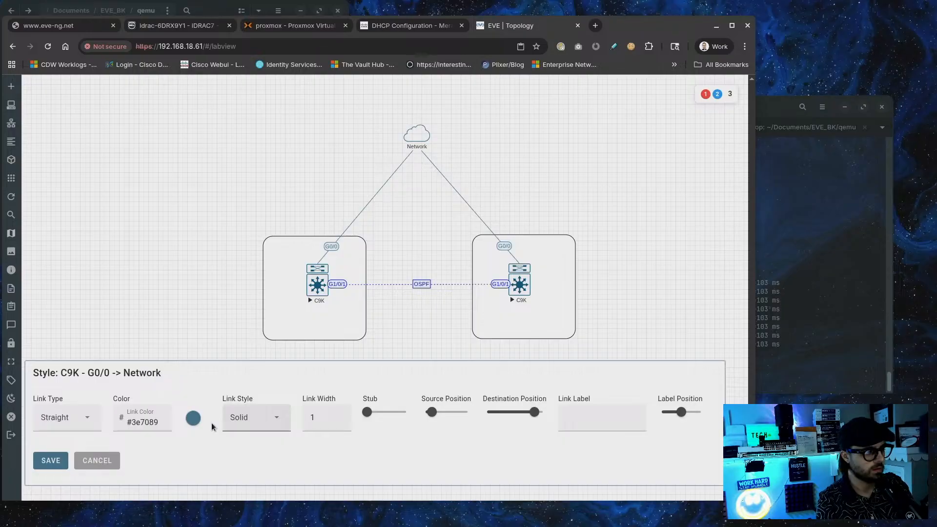
pyautogui.click(61, 417)
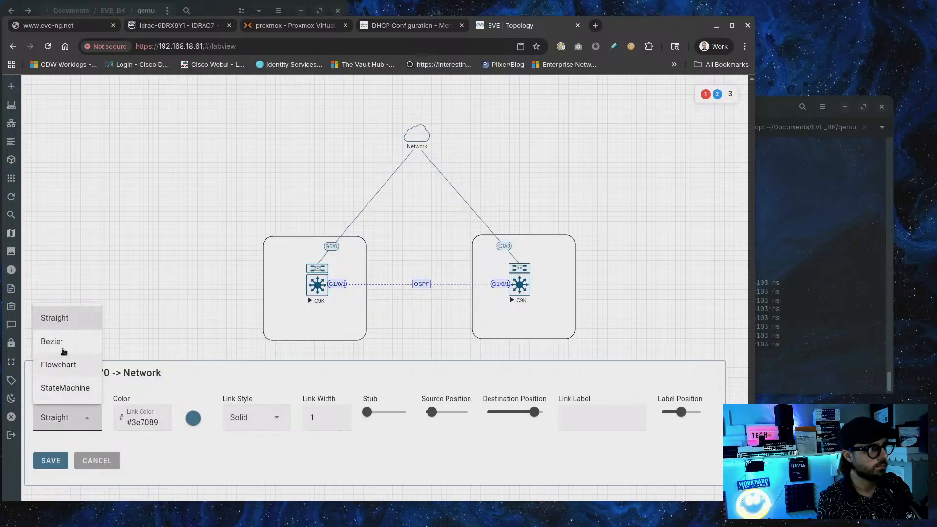
pyautogui.click(63, 343)
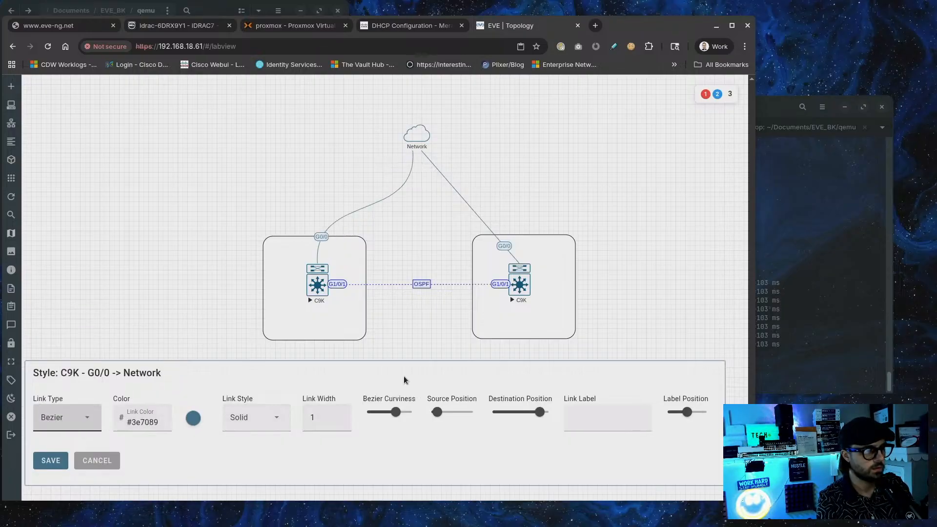
pyautogui.click(61, 466)
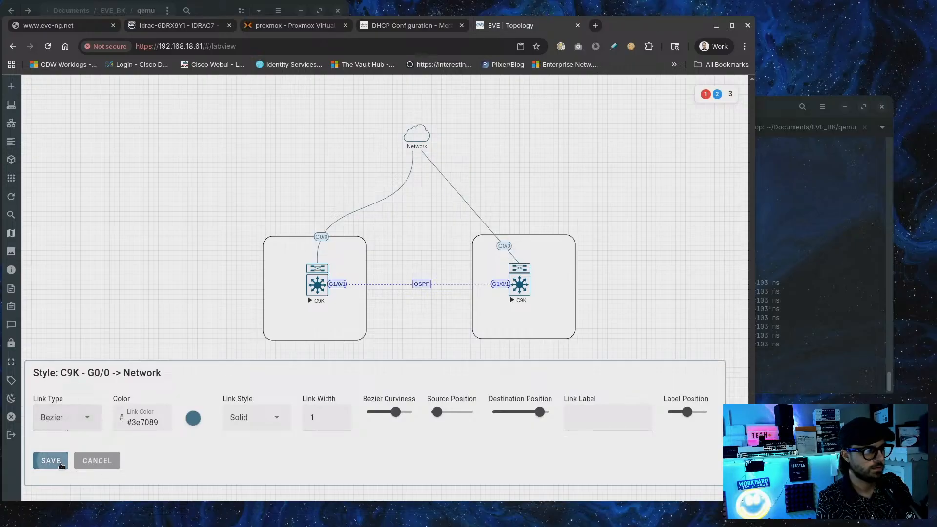
# Make the right G0/0 uplink a red curved Bezier link and save its style
pyautogui.rightClick(496, 247)
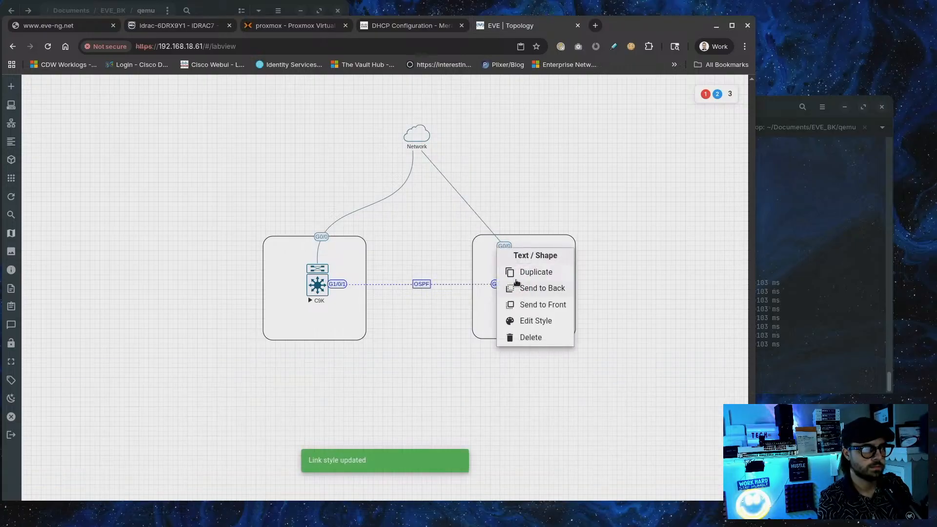
pyautogui.click(521, 228)
pyautogui.rightClick(504, 248)
pyautogui.click(513, 271)
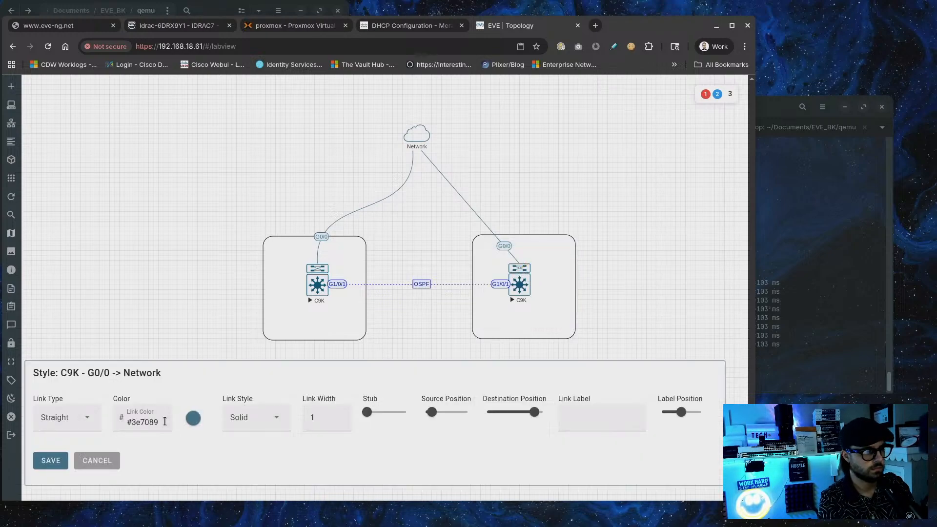
pyautogui.click(69, 417)
pyautogui.click(77, 343)
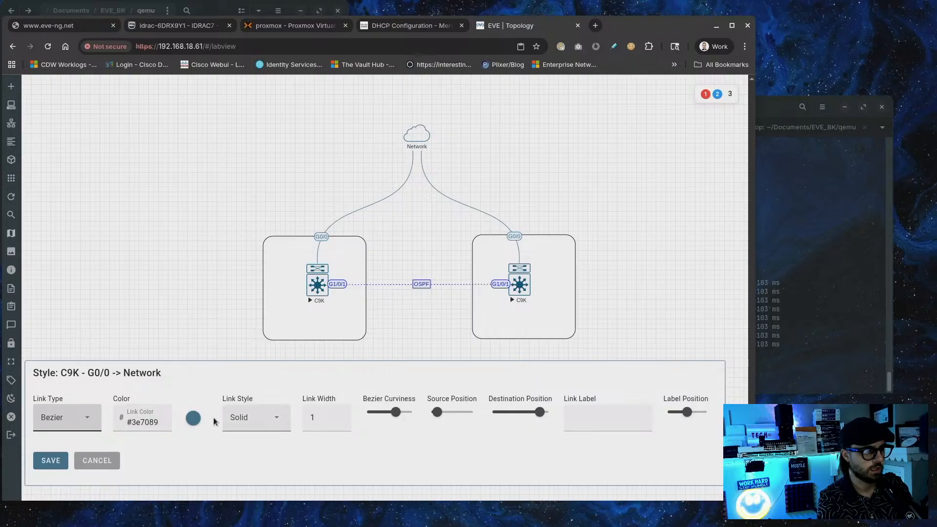
pyautogui.click(193, 420)
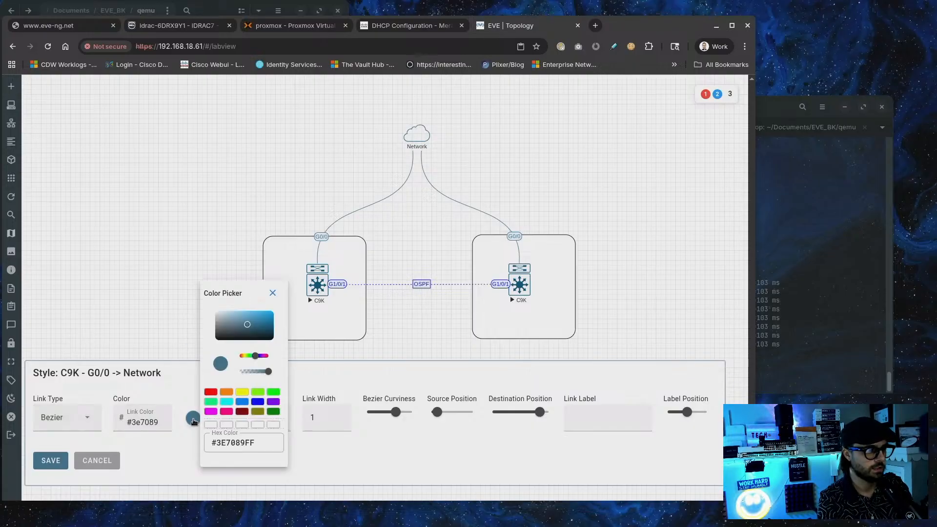
pyautogui.click(243, 402)
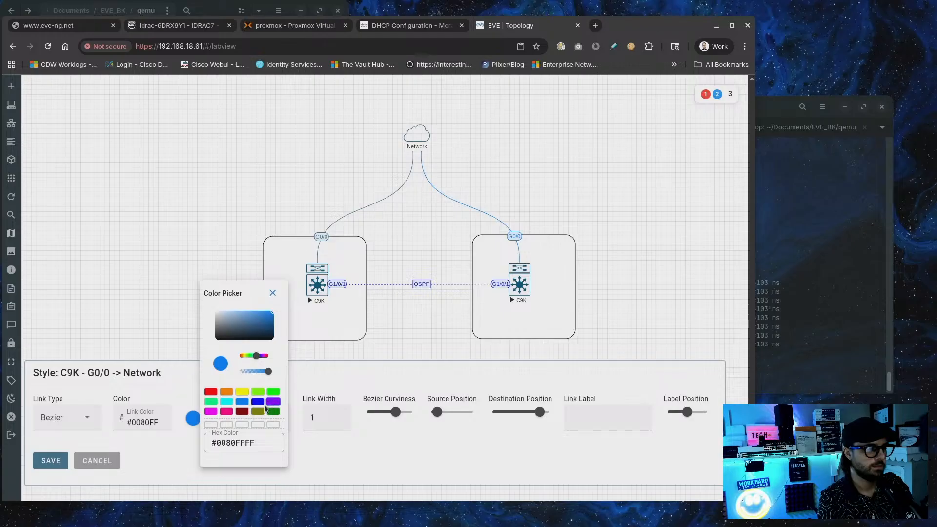
pyautogui.click(211, 393)
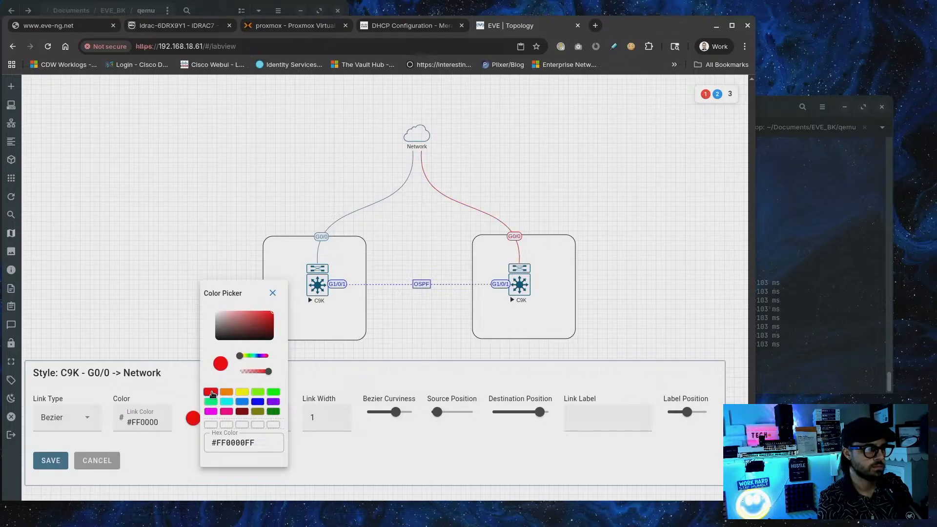
pyautogui.click(50, 461)
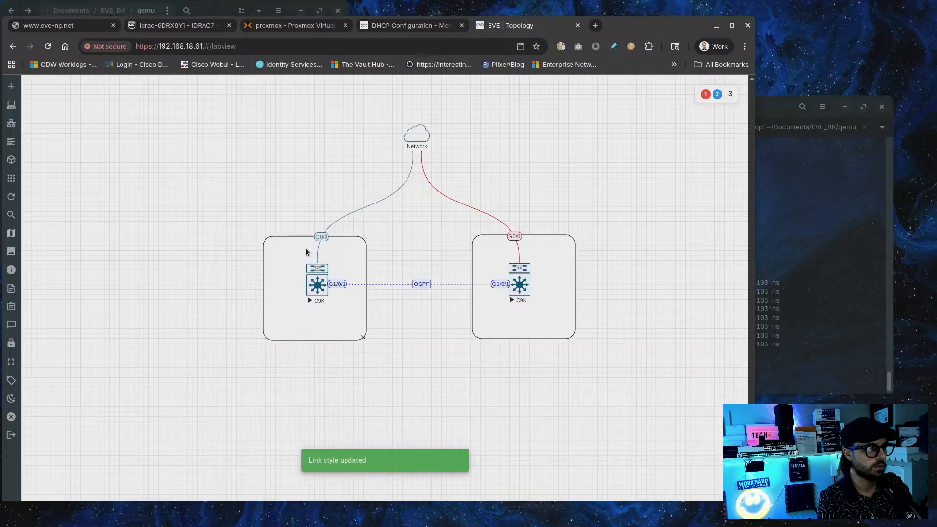
# Reopen the left G0/0 uplink's style settings and close them without saving
pyautogui.rightClick(321, 236)
pyautogui.click(420, 237)
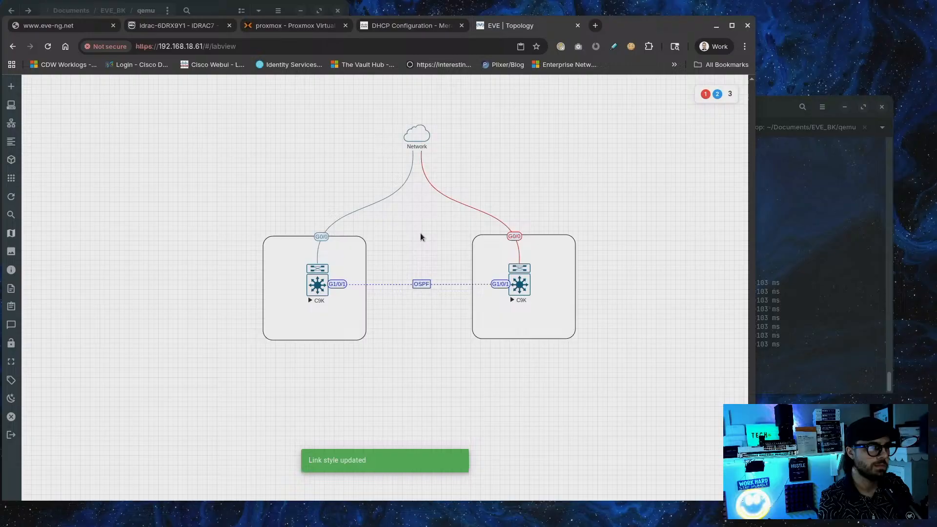
pyautogui.rightClick(511, 236)
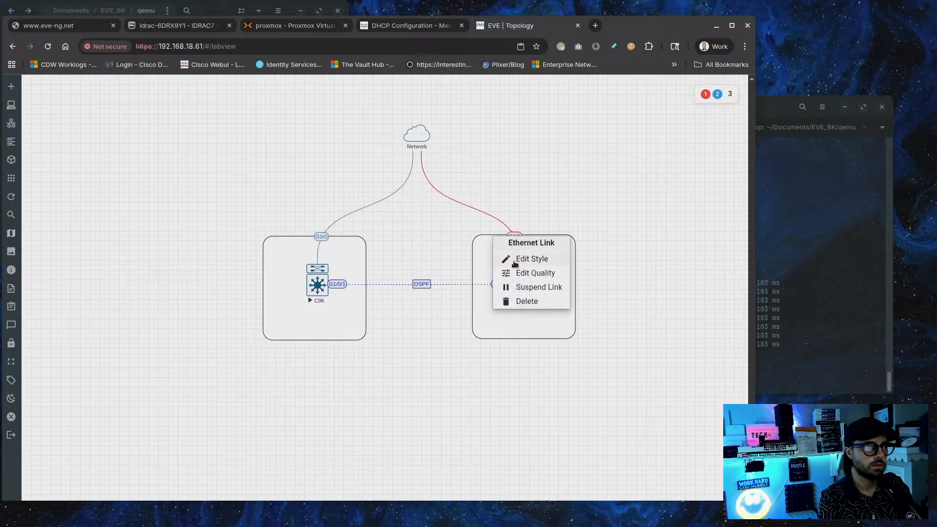
pyautogui.click(445, 244)
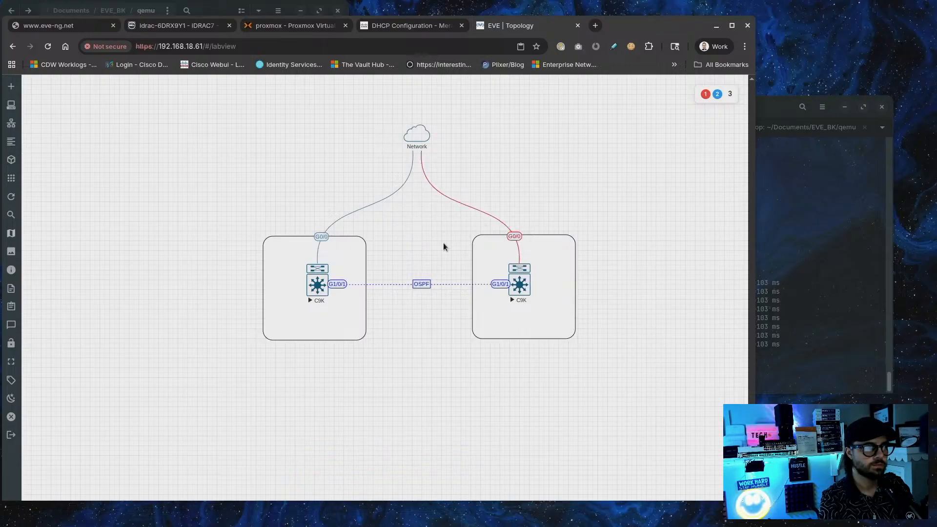
pyautogui.rightClick(318, 237)
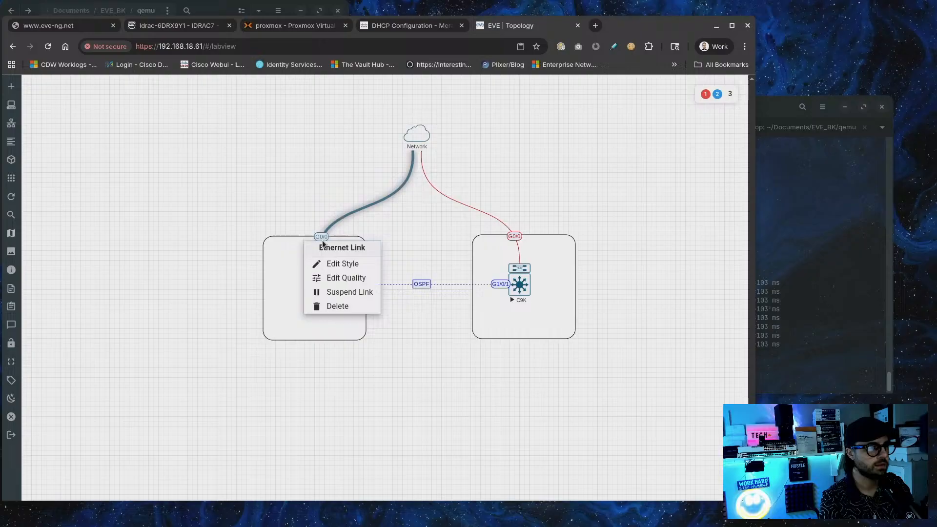
pyautogui.click(337, 266)
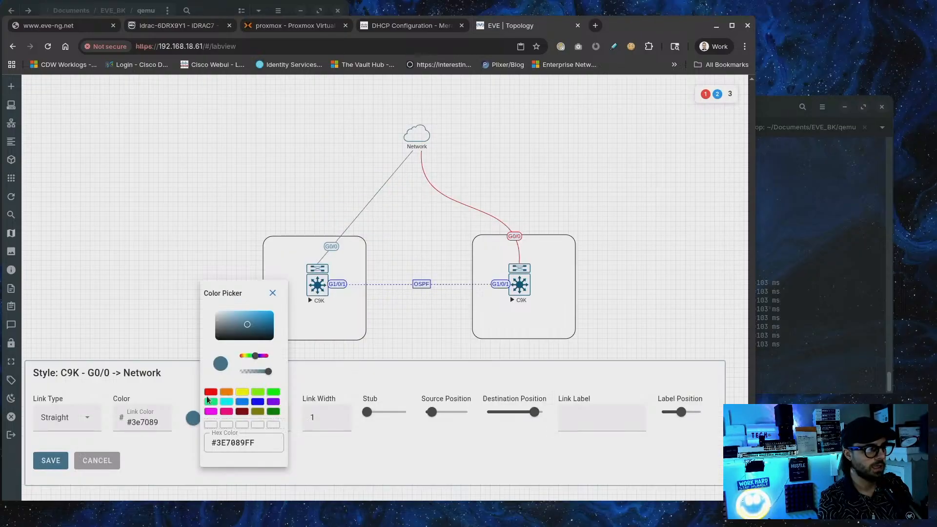
pyautogui.click(114, 464)
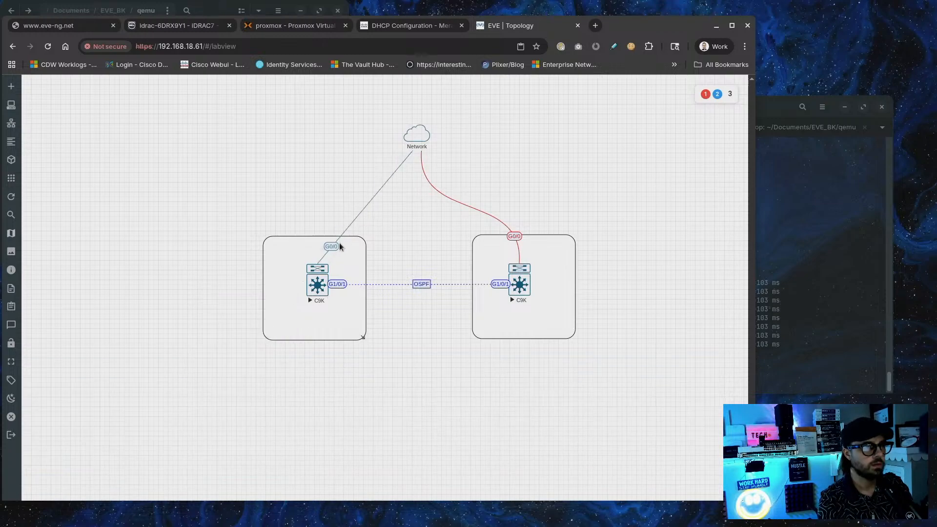
# Change the Network node's icon to Router-2D-Gen-Dark-S.svg and save it
pyautogui.rightClick(415, 136)
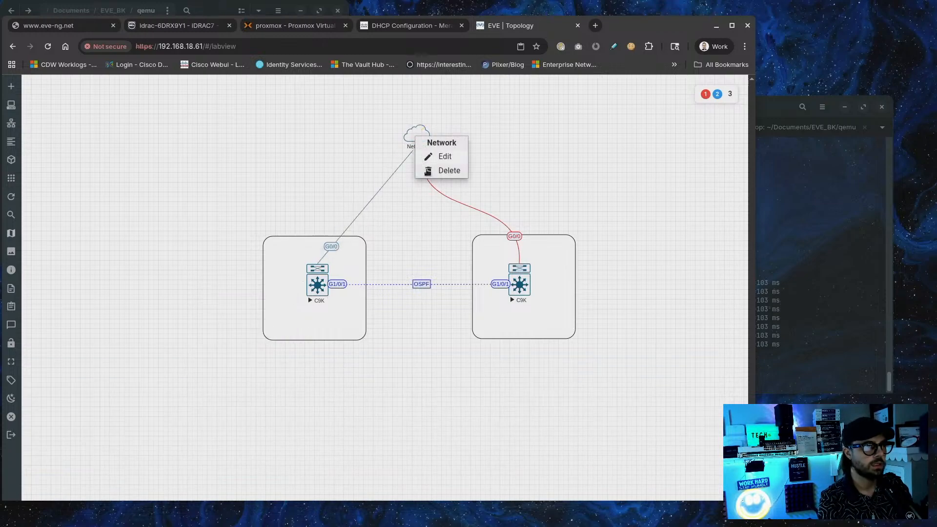
pyautogui.click(436, 156)
pyautogui.click(333, 306)
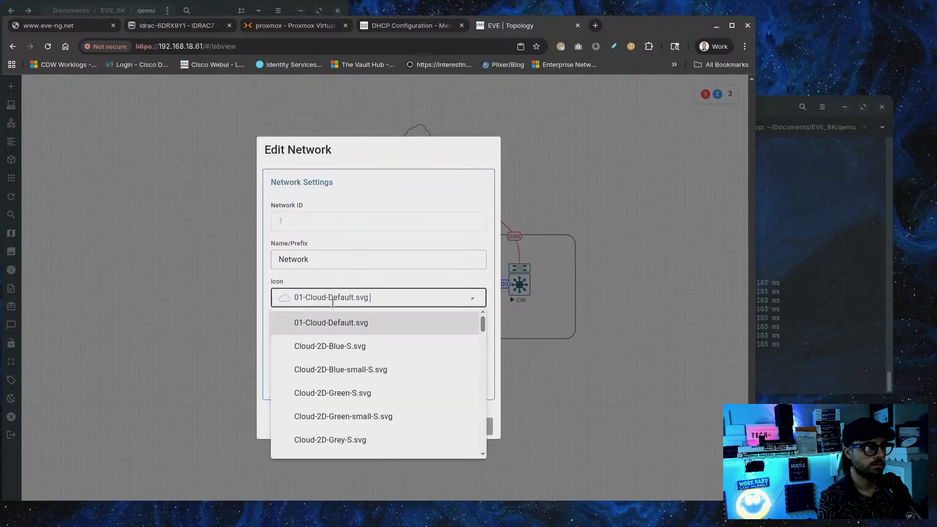
pyautogui.scroll(-5, 320, 381)
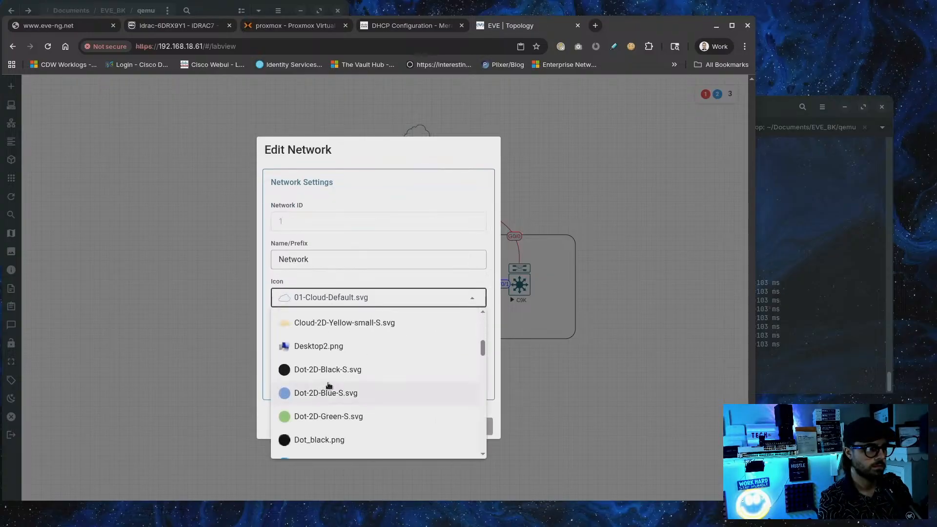
pyautogui.scroll(-5, 334, 379)
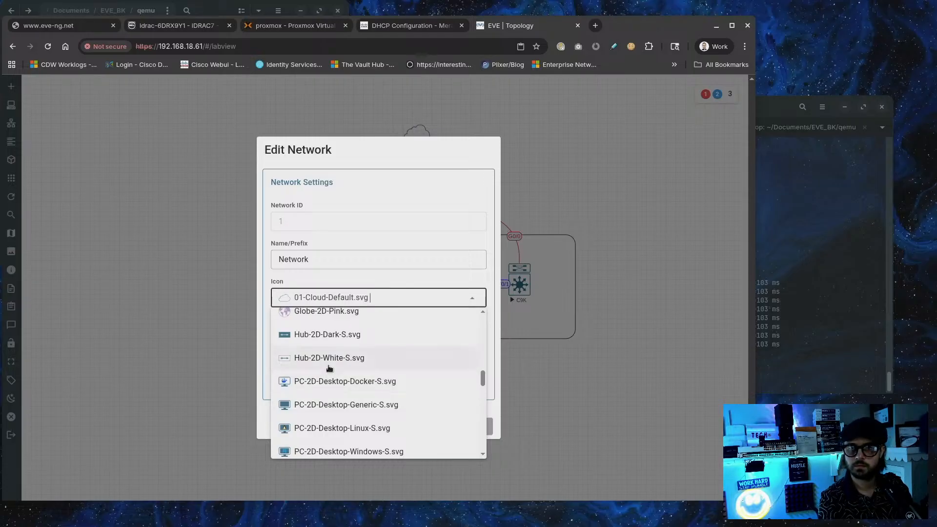
pyautogui.scroll(-5, 330, 369)
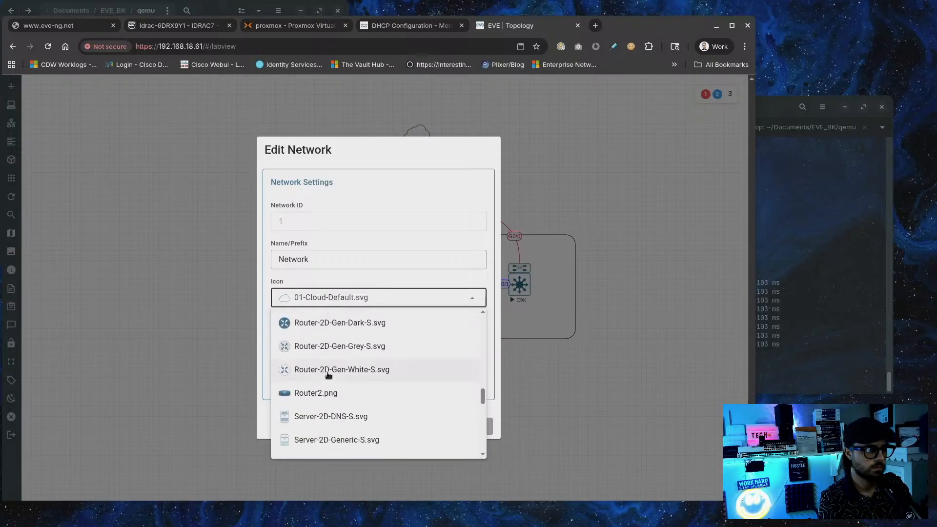
pyautogui.click(312, 324)
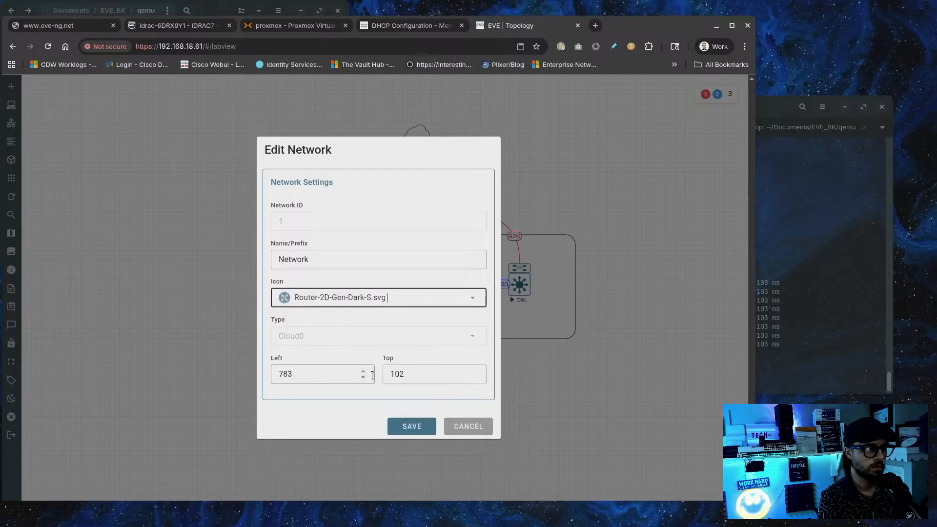
pyautogui.click(413, 428)
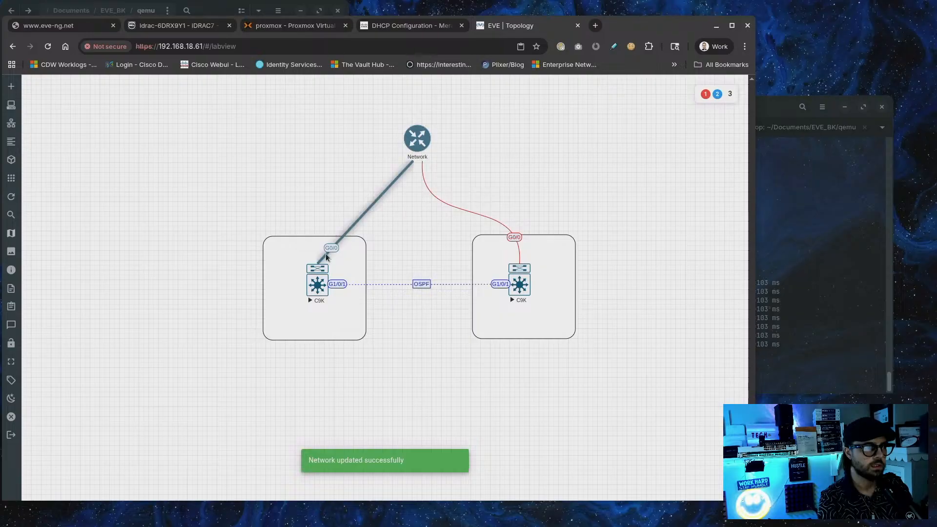
# Delete the G0/0 uplinks from both C9K switches to Network
pyautogui.rightClick(511, 236)
pyautogui.click(511, 302)
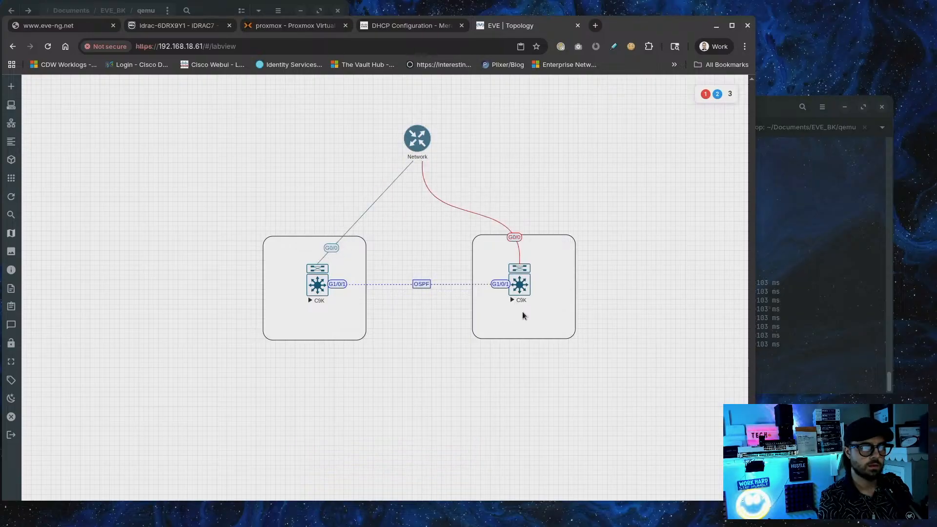
pyautogui.rightClick(332, 252)
pyautogui.click(402, 232)
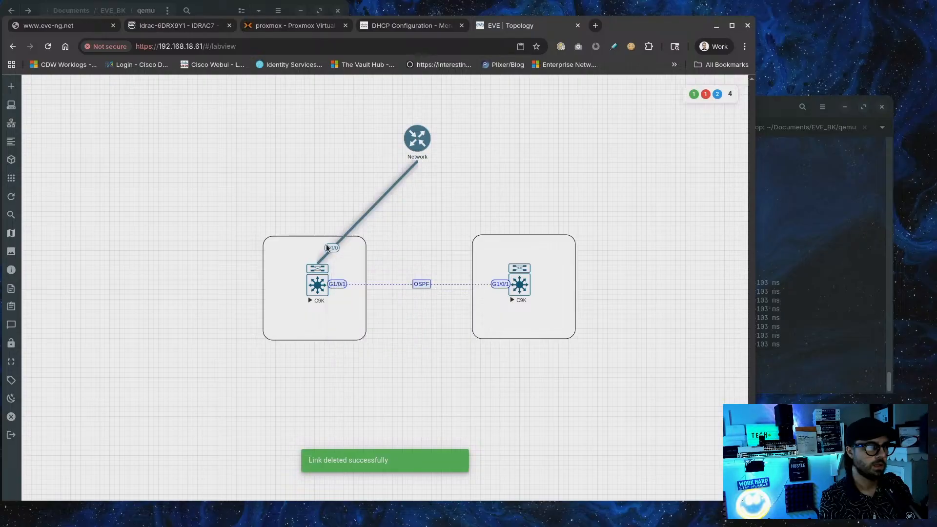
pyautogui.rightClick(332, 250)
pyautogui.click(352, 316)
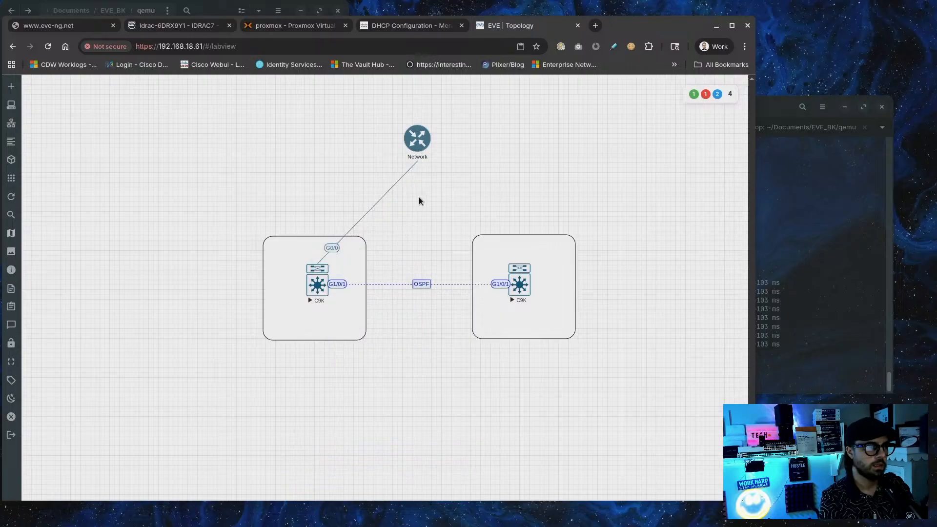
# Connect the left C9K to Network using source interface G1/0/2
pyautogui.moveTo(335, 252); pyautogui.dragTo(417, 139)
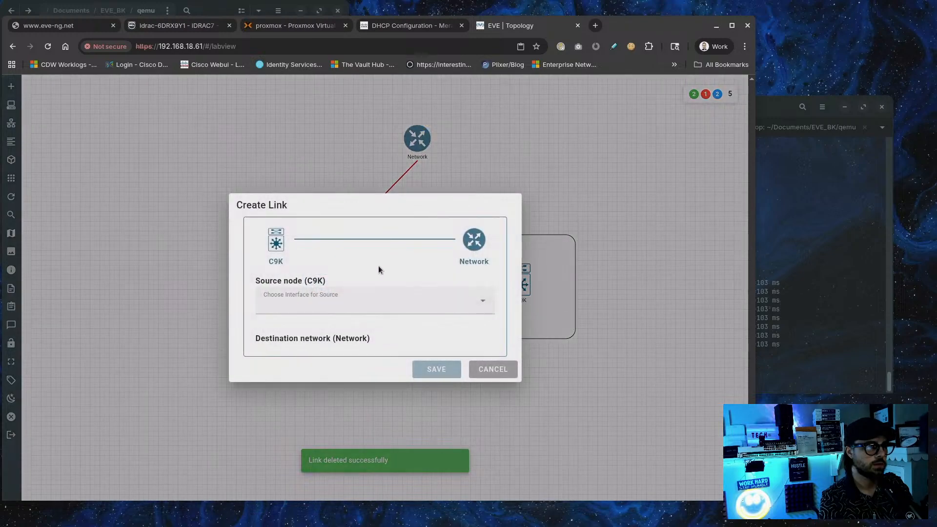
pyautogui.click(385, 300)
pyautogui.click(274, 375)
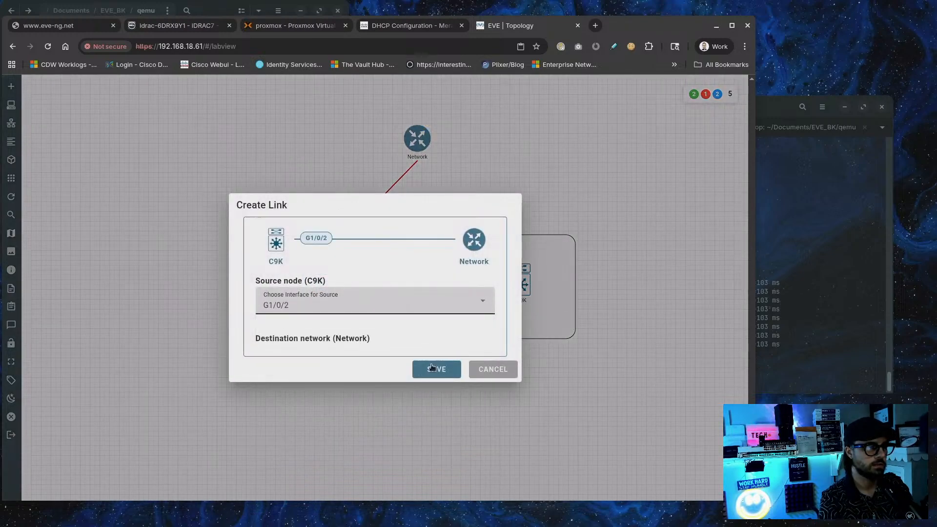
pyautogui.click(440, 299)
pyautogui.scroll(-1, 353, 388)
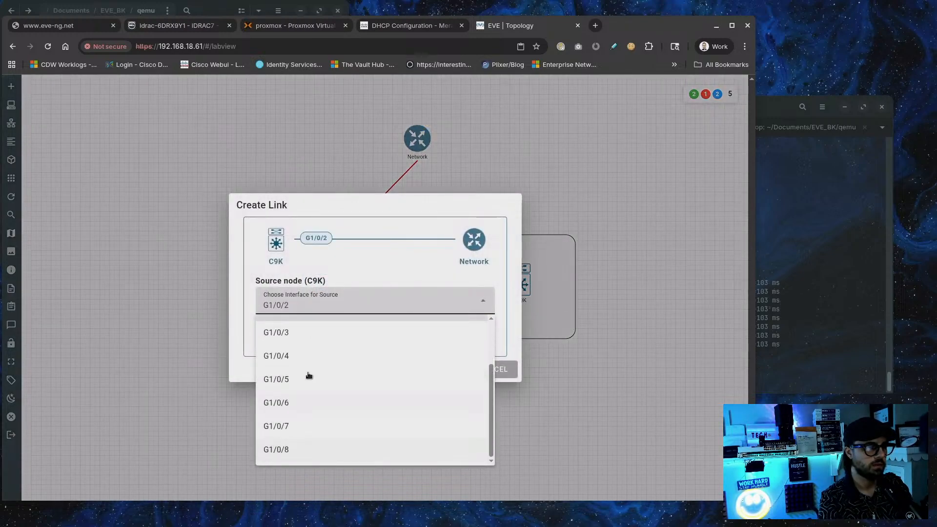
pyautogui.scroll(2, 309, 376)
pyautogui.click(389, 307)
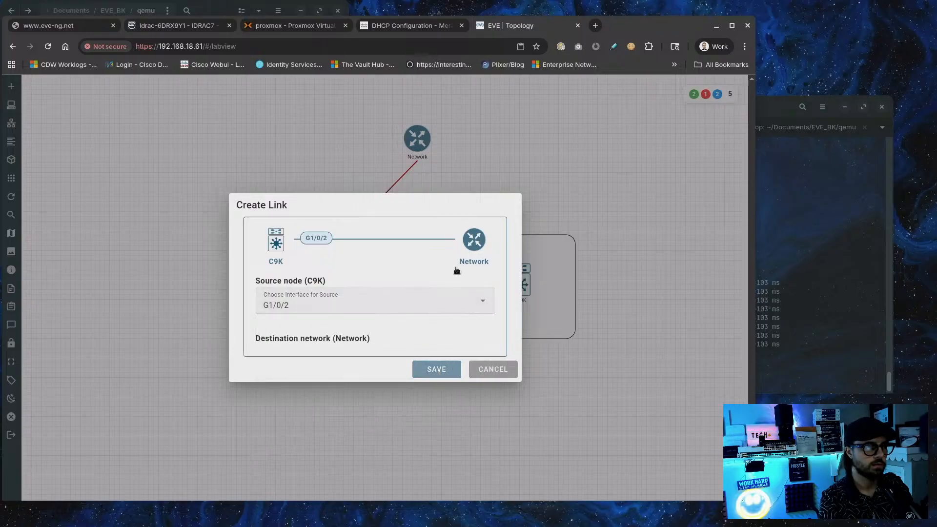
pyautogui.click(436, 370)
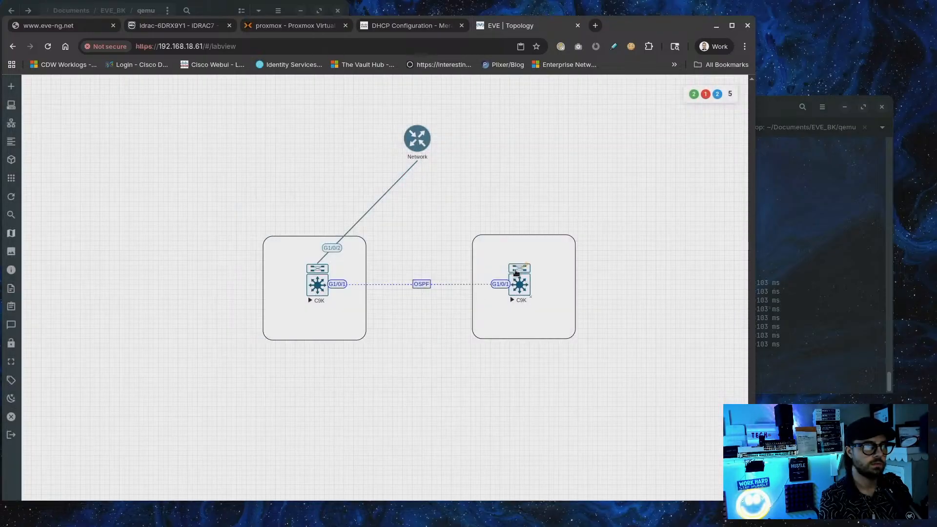
# Connect the right C9K to Network using source interface G1/0/2
pyautogui.moveTo(517, 273); pyautogui.dragTo(419, 143)
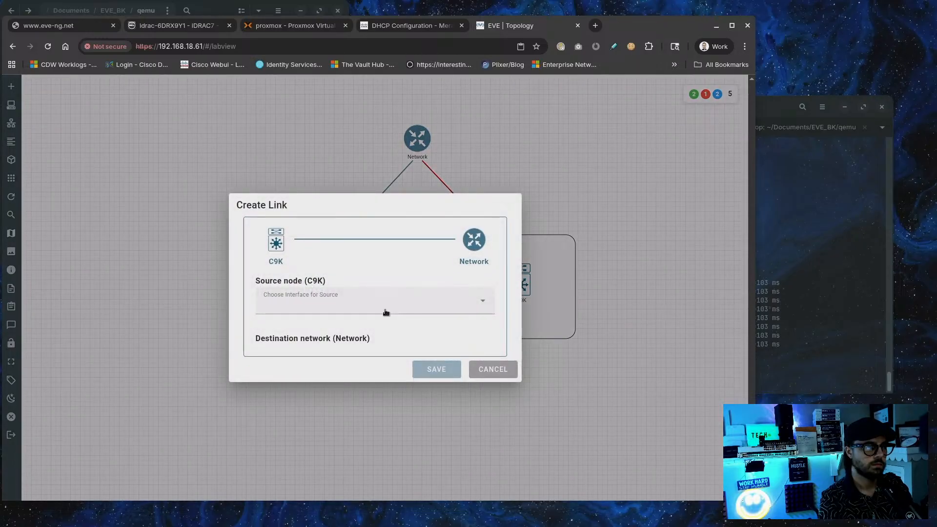
pyautogui.click(386, 313)
pyautogui.click(280, 367)
pyautogui.click(439, 367)
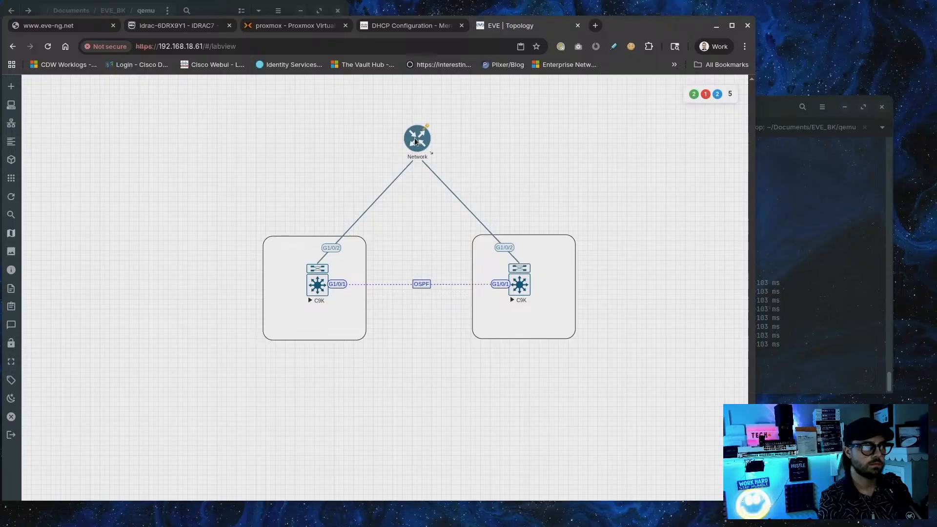
pyautogui.rightClick(416, 140)
# Rename the Network node to INET and save, then edit the left G1/0/2 link's style
pyautogui.click(444, 159)
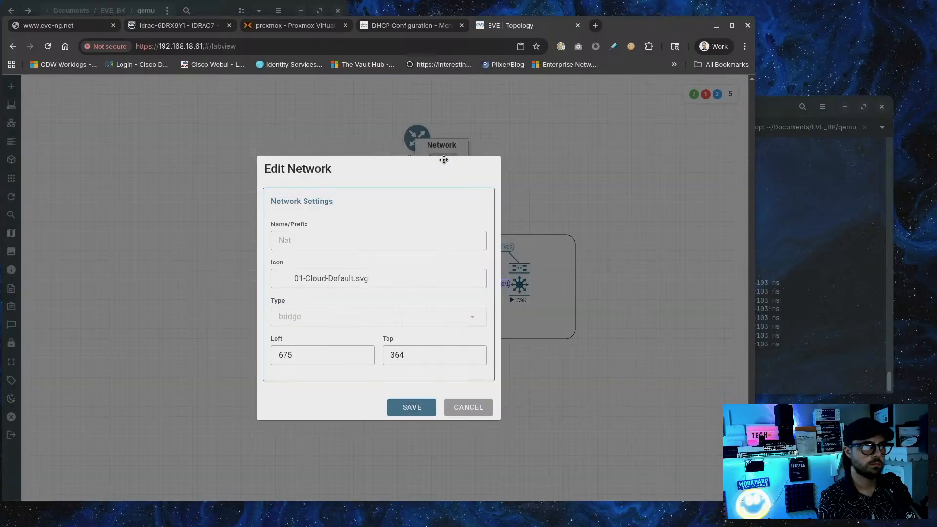
pyautogui.doubleClick(318, 266)
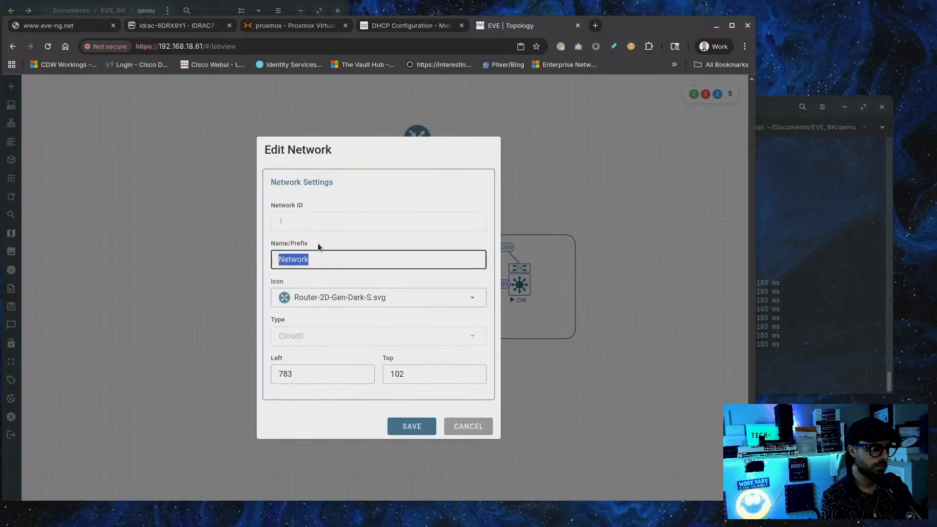
pyautogui.write('W')
pyautogui.press('BackSpace')
pyautogui.write('I')
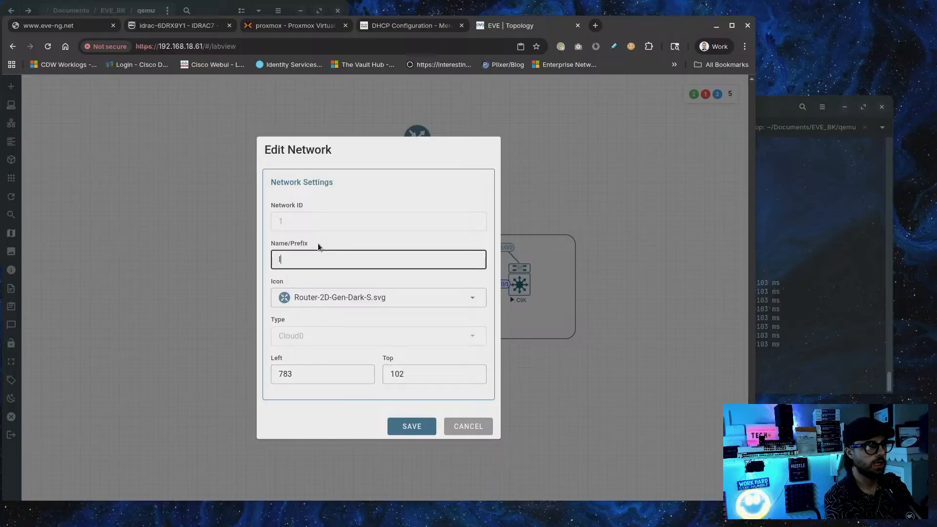
pyautogui.write('NET')
pyautogui.click(410, 428)
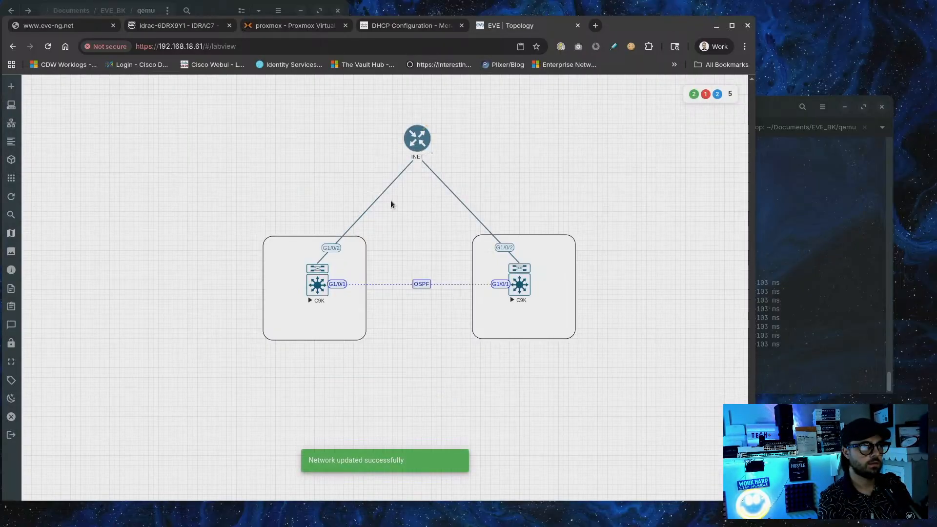
pyautogui.rightClick(328, 247)
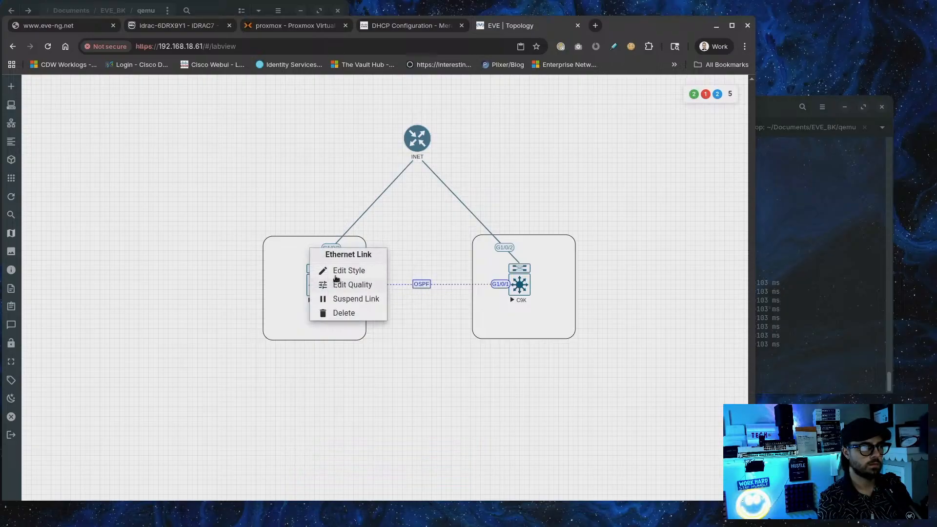
pyautogui.click(339, 272)
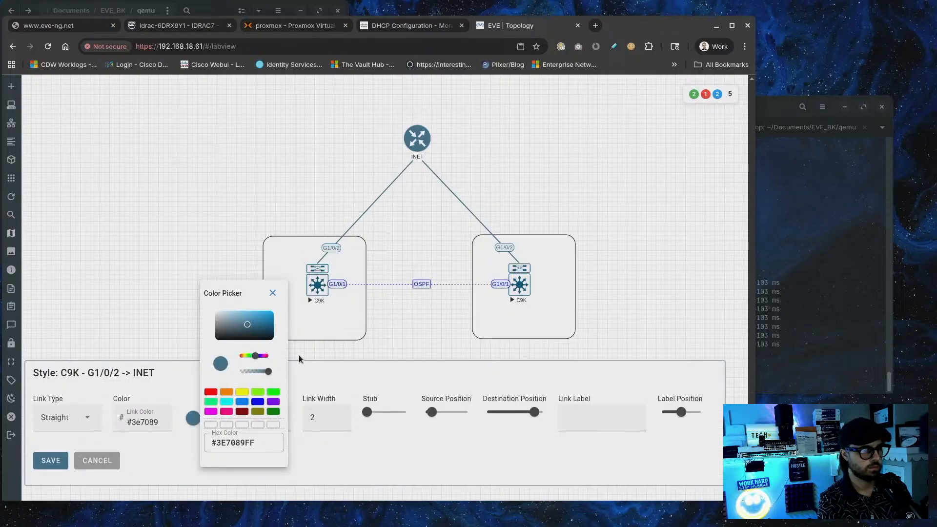
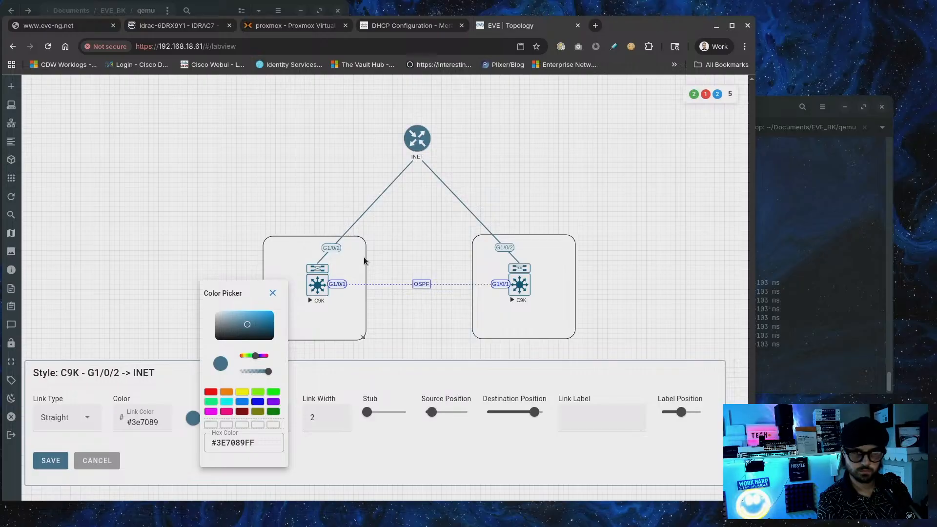
# Save the left C9K's INET uplink with a curved Bezier link type
pyautogui.rightClick(333, 190)
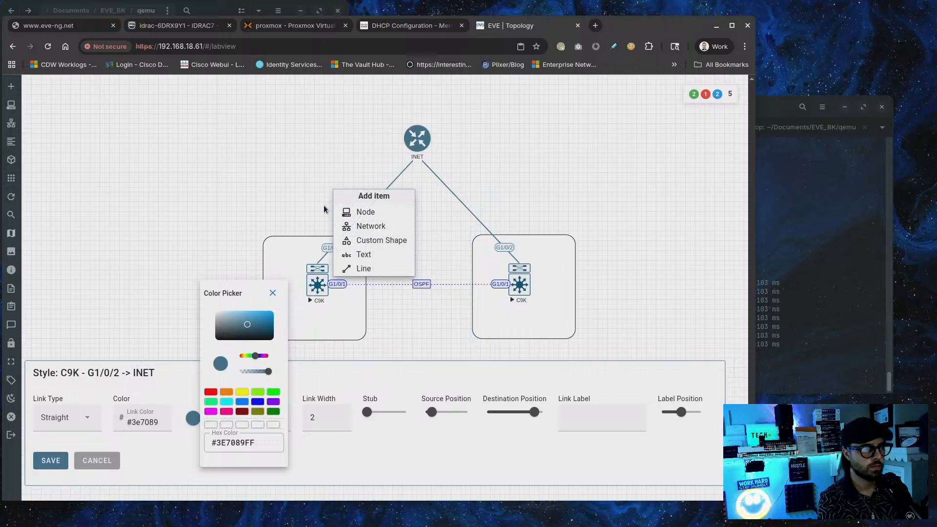
pyautogui.click(362, 226)
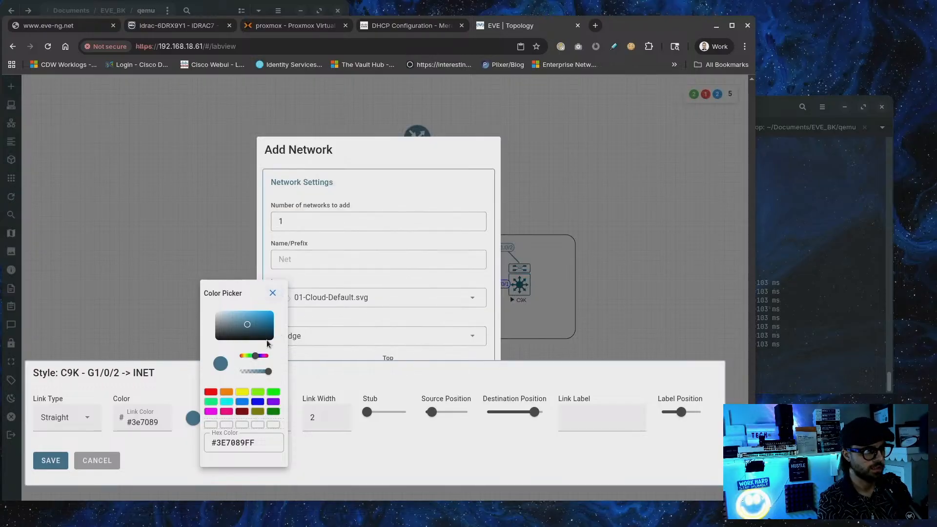
pyautogui.click(272, 293)
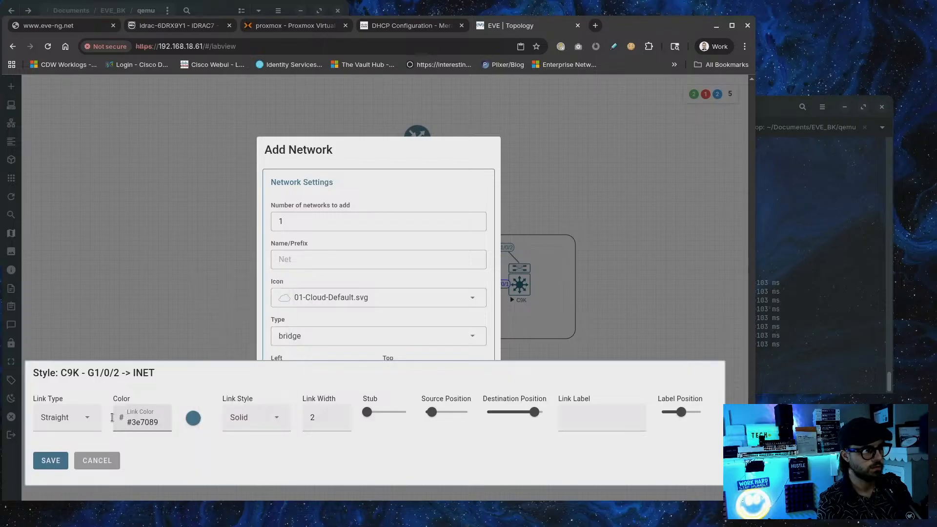
pyautogui.click(71, 430)
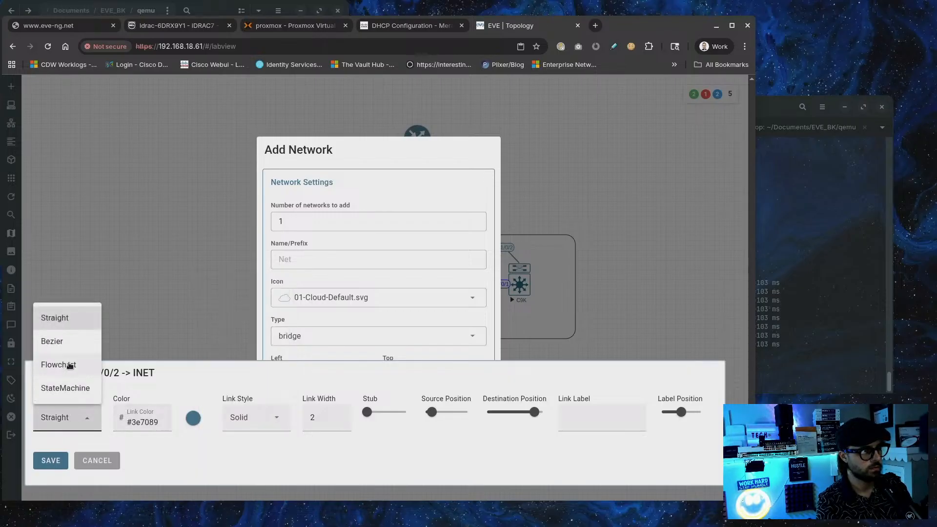
pyautogui.click(62, 344)
pyautogui.click(50, 460)
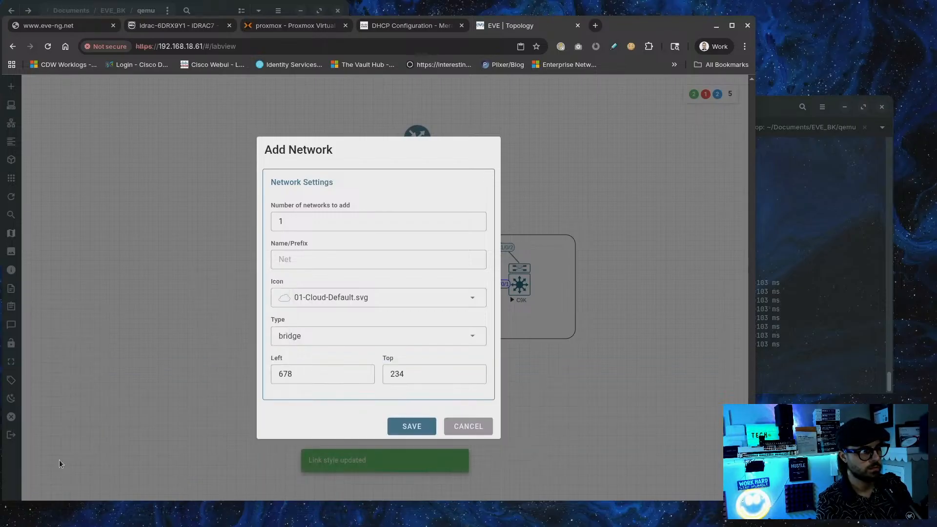
# Add an internal network named Net using the Switch-2D-L2-Generic-S.svg icon
pyautogui.click(300, 337)
pyautogui.scroll(-3, 339, 264)
pyautogui.scroll(-2, 341, 272)
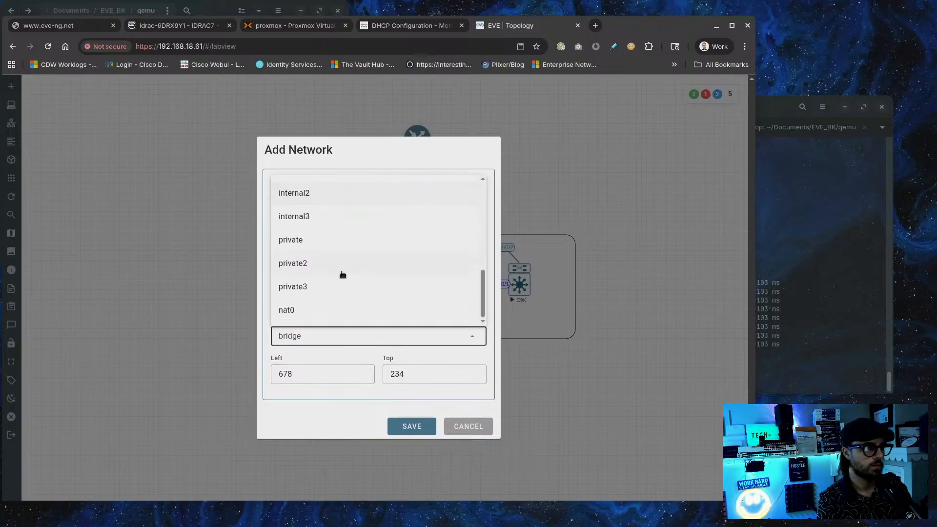
pyautogui.scroll(1, 341, 274)
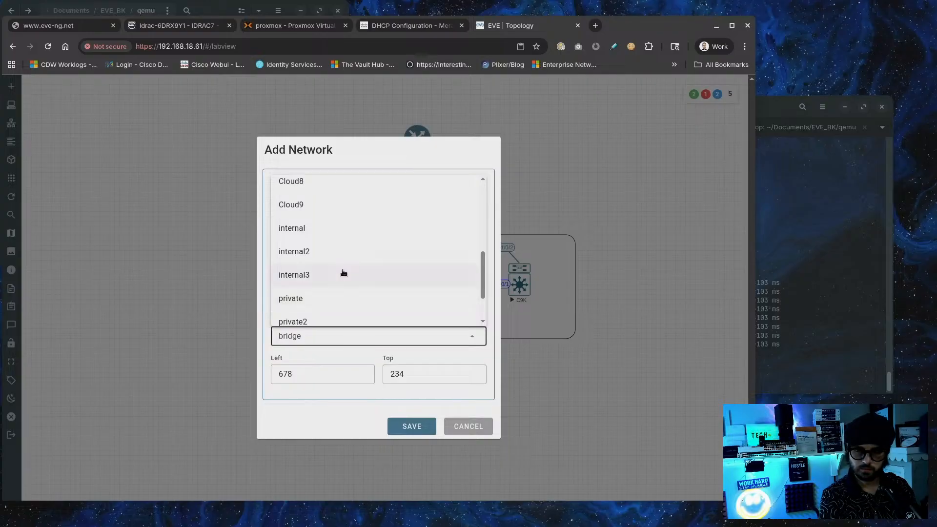
pyautogui.click(307, 229)
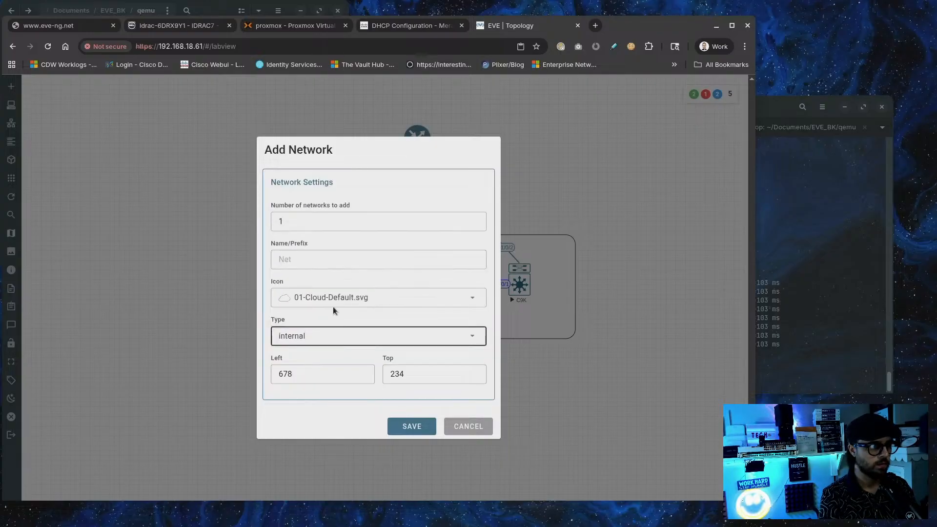
pyautogui.click(352, 295)
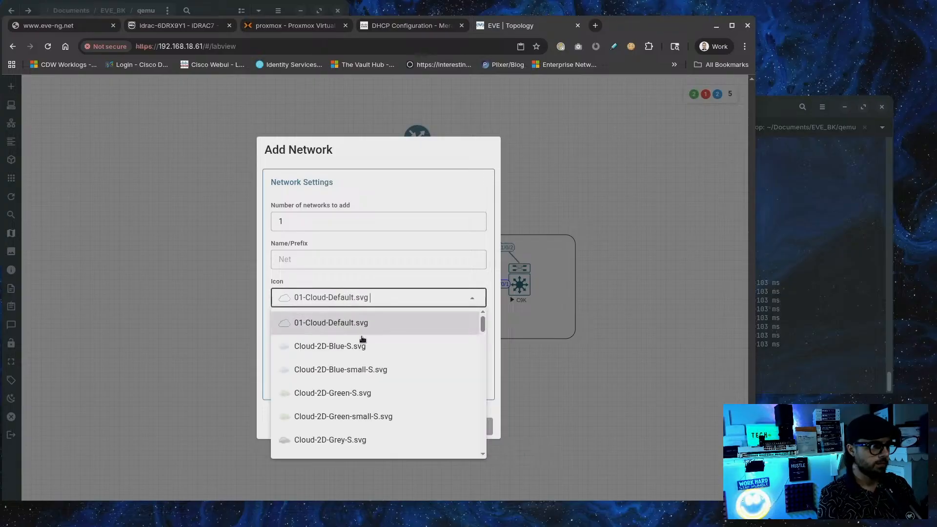
pyautogui.scroll(-3, 375, 347)
pyautogui.scroll(-3, 375, 347)
pyautogui.scroll(1, 375, 351)
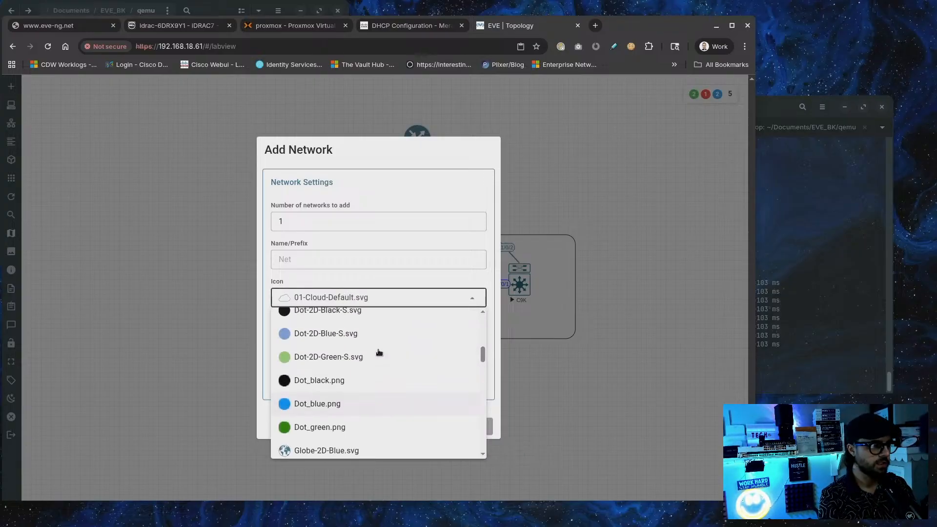
pyautogui.scroll(-1, 377, 353)
pyautogui.scroll(-3, 378, 353)
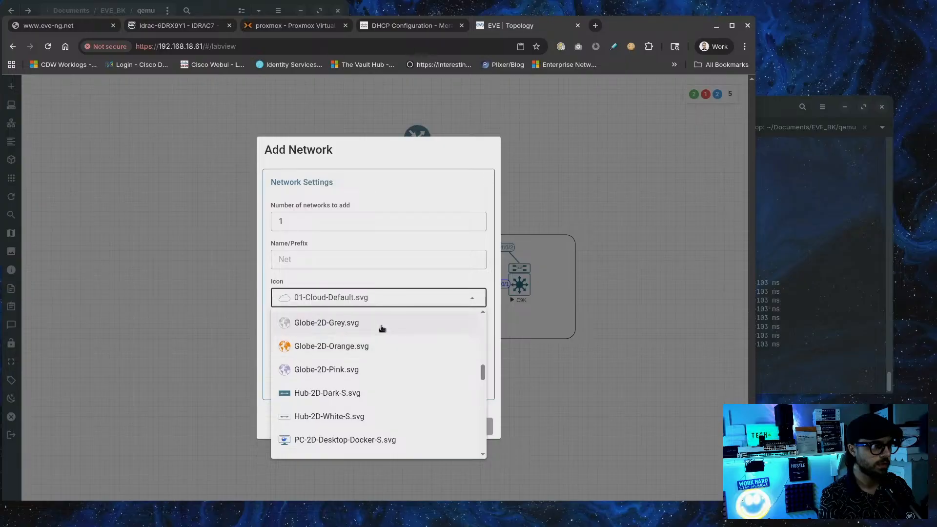
pyautogui.scroll(-1, 374, 348)
pyautogui.scroll(-5, 372, 345)
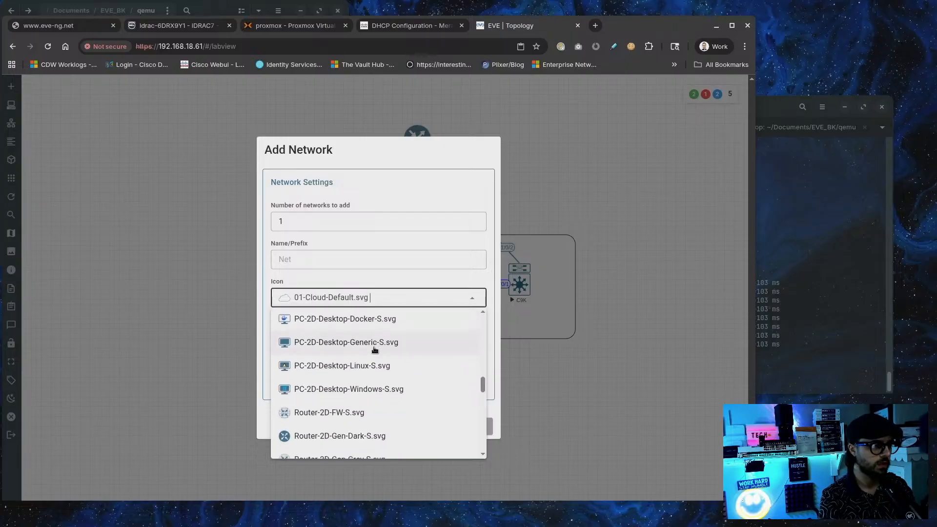
pyautogui.scroll(-5, 362, 371)
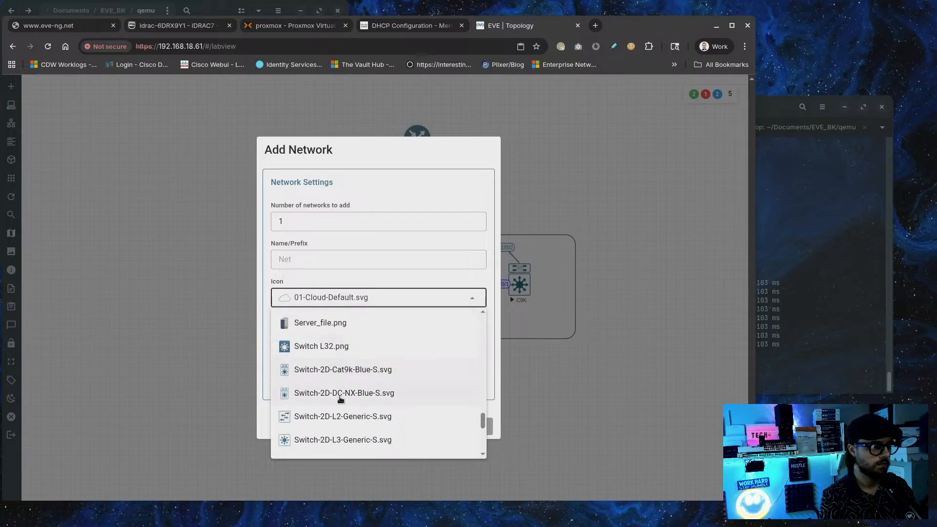
pyautogui.click(334, 418)
pyautogui.click(406, 430)
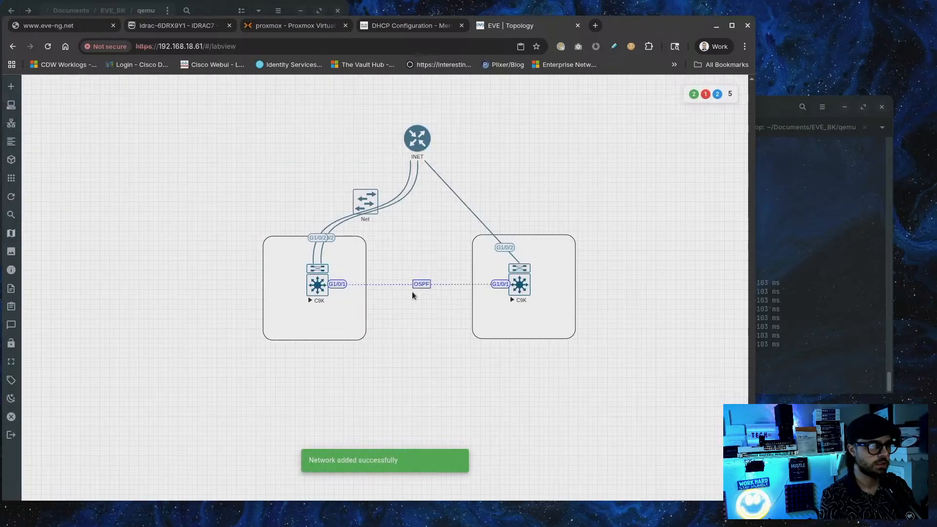
# Place Net below the two switches and leave its management settings unchanged
pyautogui.moveTo(353, 201); pyautogui.dragTo(389, 392)
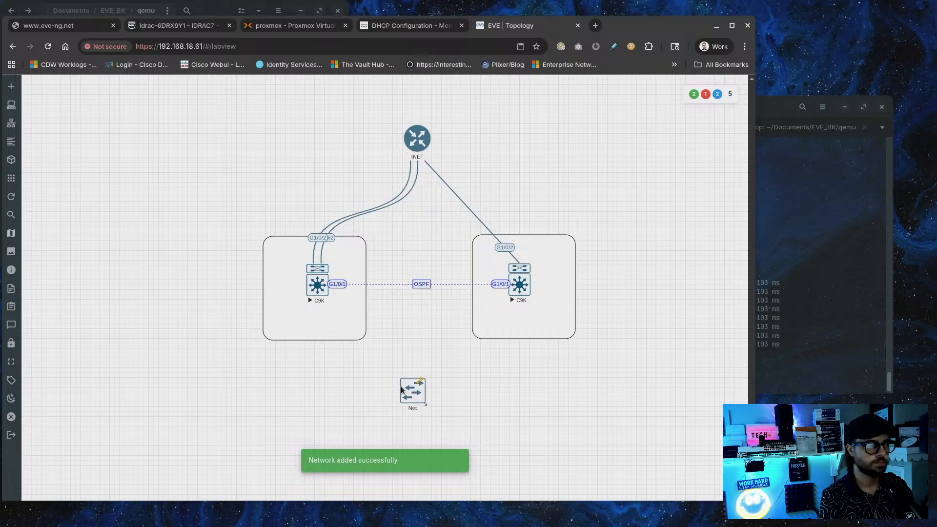
pyautogui.rightClick(412, 389)
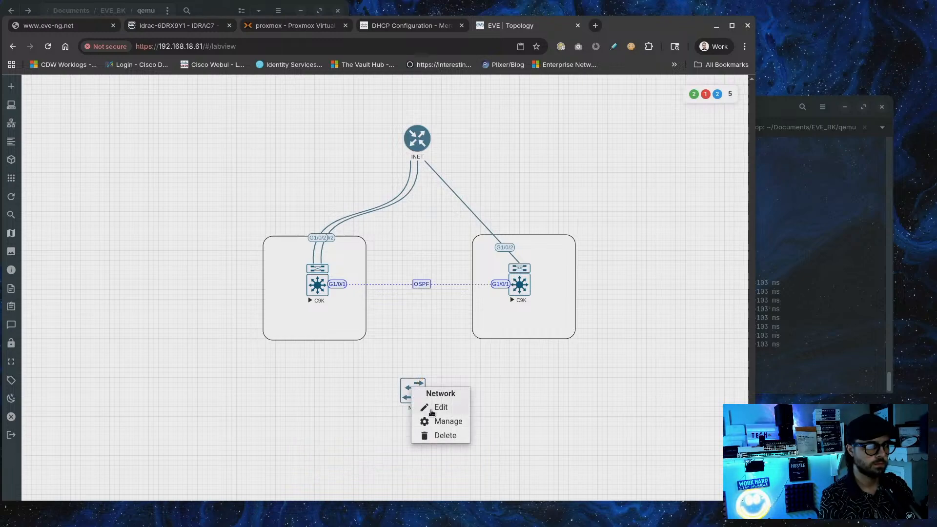
pyautogui.click(430, 423)
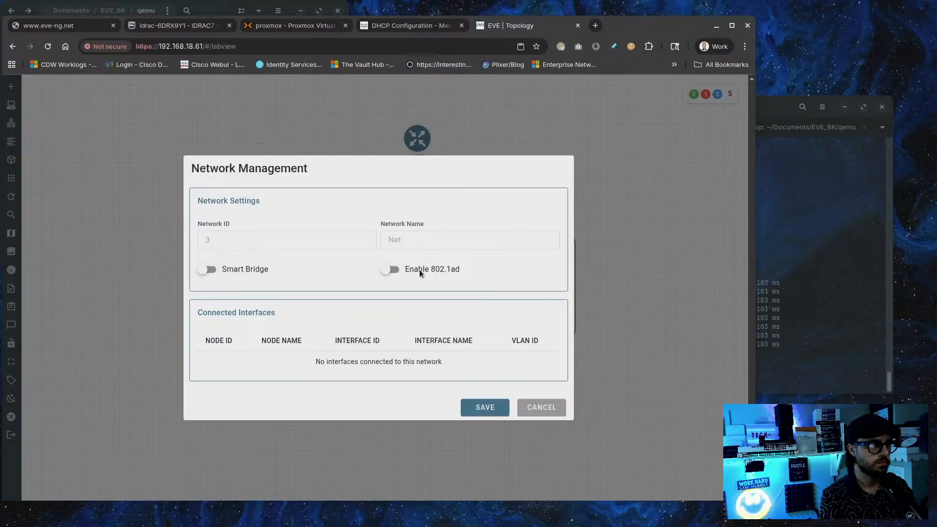
pyautogui.click(203, 270)
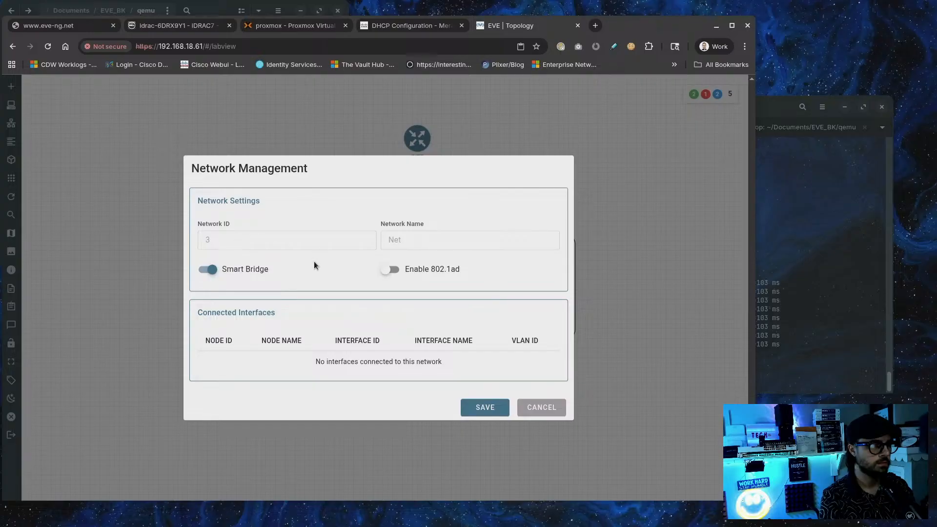
pyautogui.click(243, 277)
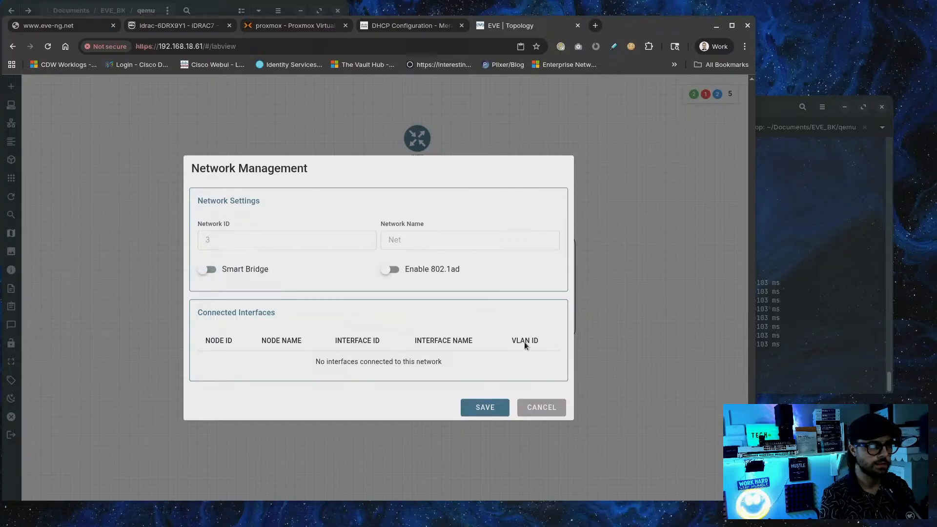
pyautogui.click(532, 414)
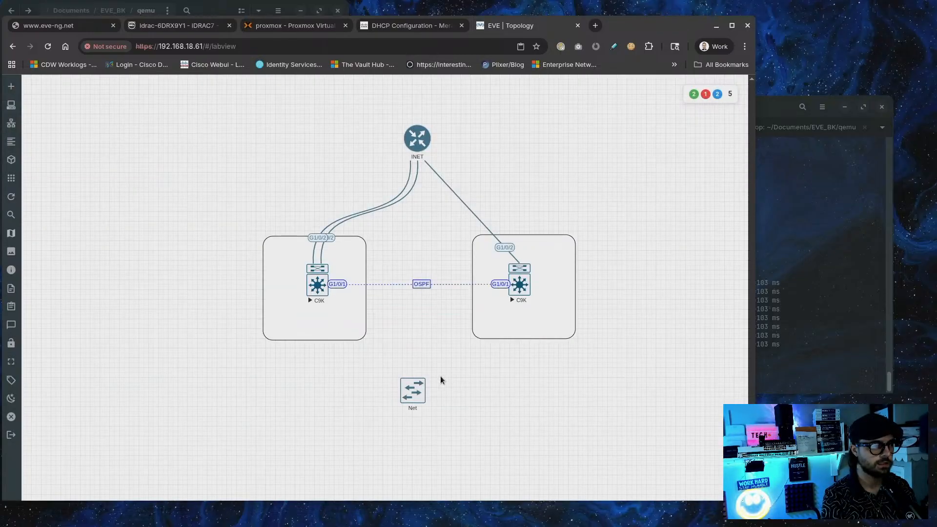
# Abandon a trial link from Net and reload the topology page
pyautogui.moveTo(394, 371); pyautogui.dragTo(319, 291)
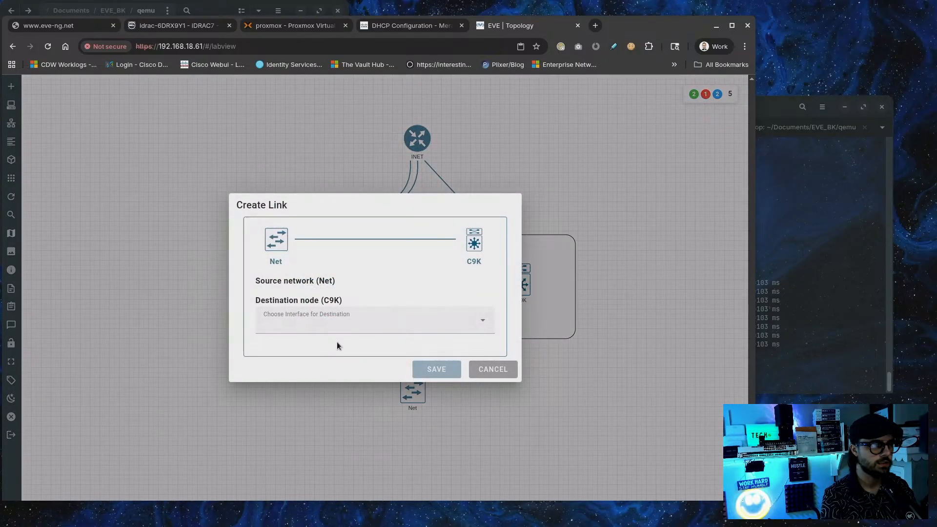
pyautogui.click(483, 371)
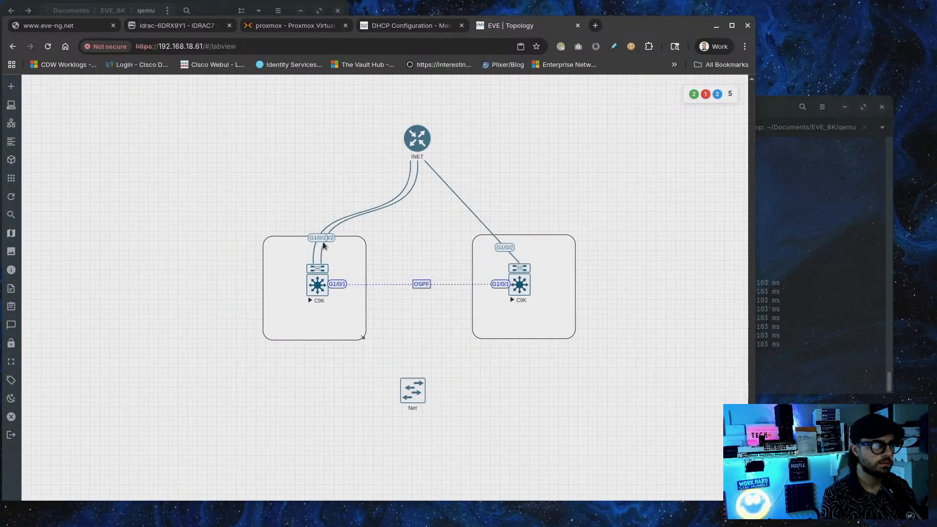
pyautogui.click(48, 47)
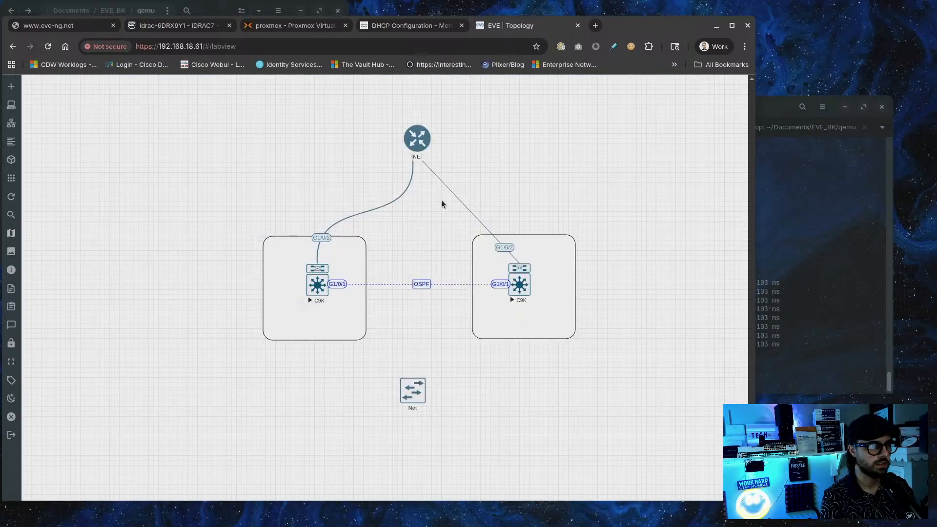
# Set the right C9K's INET uplink to a Bezier curve and nudge INET lower
pyautogui.rightClick(504, 250)
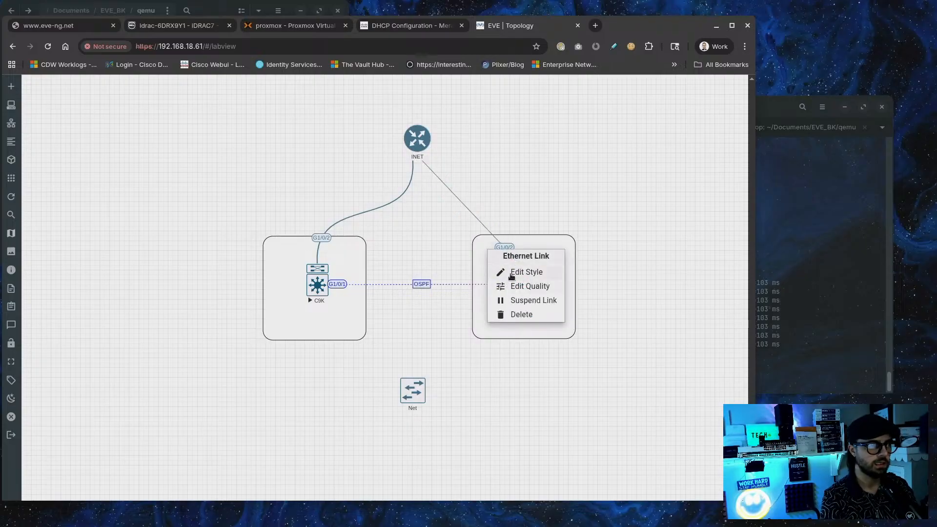
pyautogui.click(511, 275)
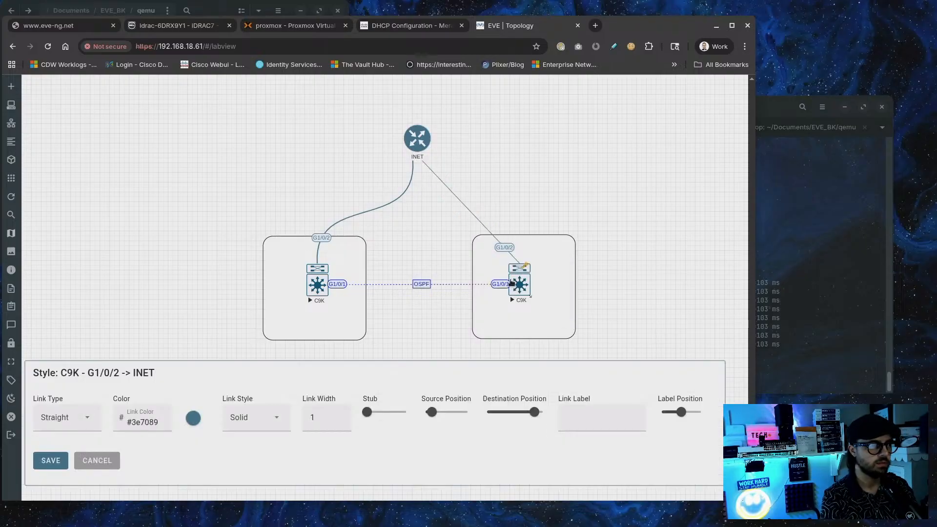
pyautogui.click(77, 423)
pyautogui.click(82, 342)
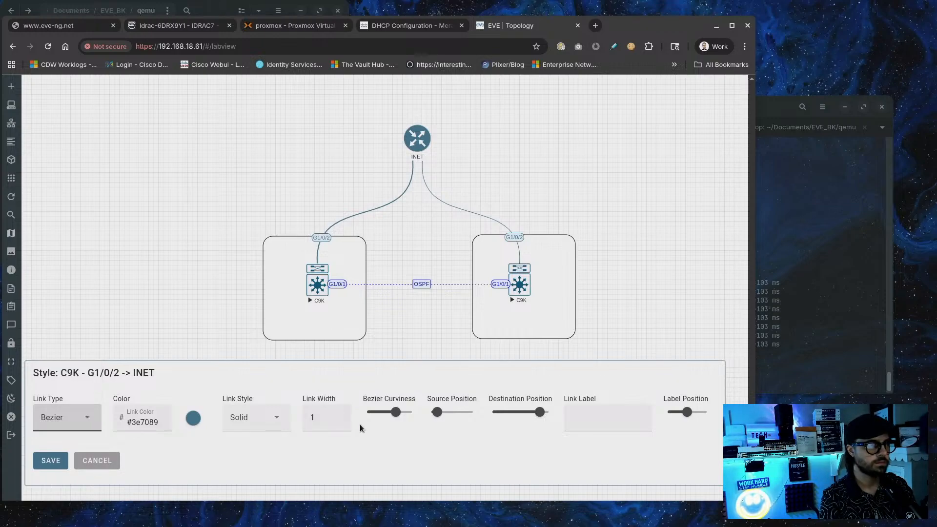
pyautogui.click(52, 460)
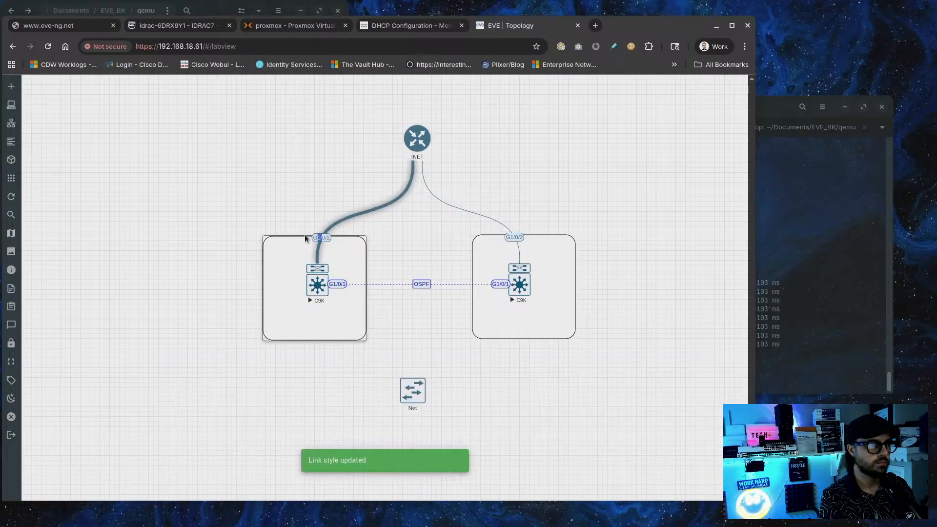
pyautogui.moveTo(423, 132); pyautogui.dragTo(413, 156)
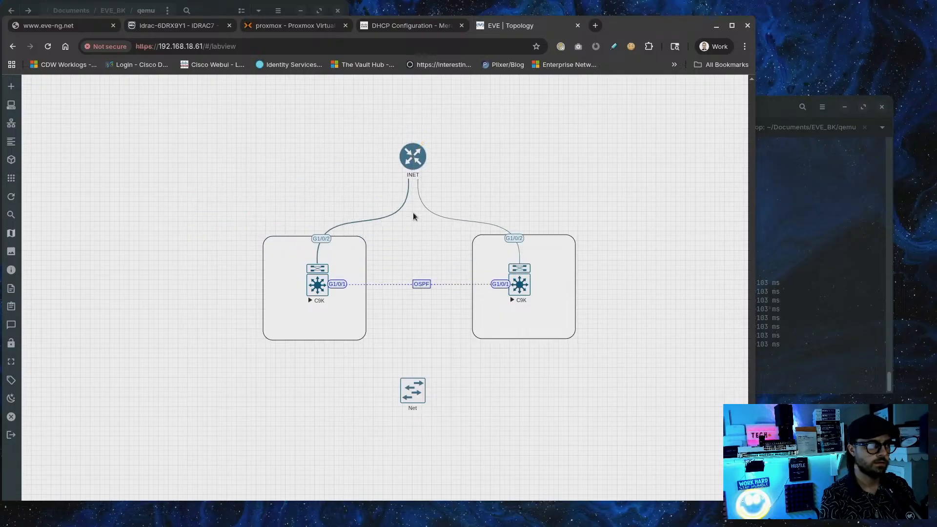
# Connect Net to the left C9K's G0/0 interface
pyautogui.moveTo(420, 381); pyautogui.dragTo(317, 271)
pyautogui.click(370, 316)
pyautogui.click(335, 348)
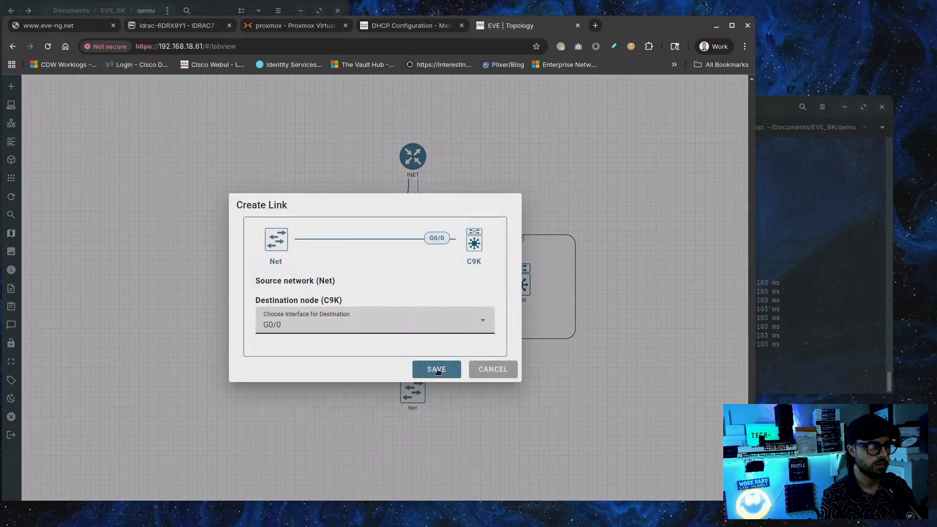
pyautogui.click(438, 371)
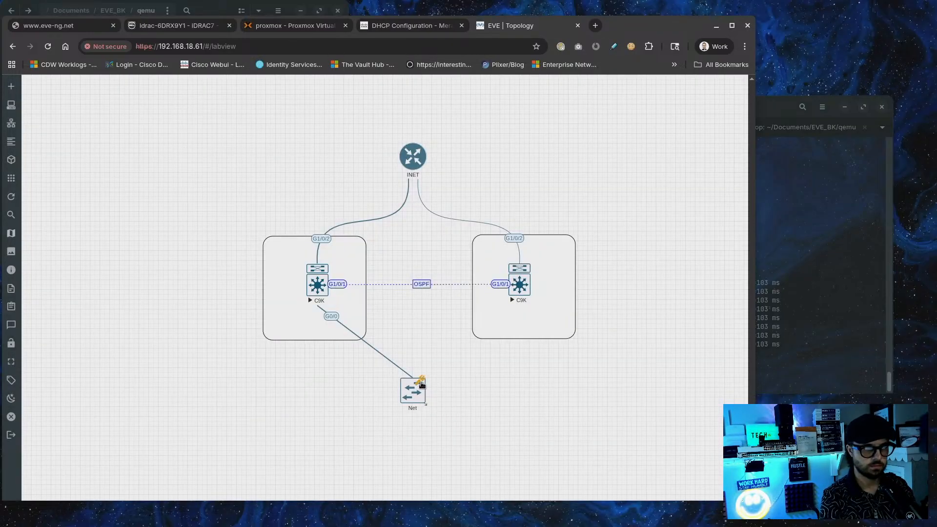
# Connect Net to the right C9K's G0/0 interface and move Net slightly lower
pyautogui.moveTo(423, 385); pyautogui.dragTo(523, 288)
pyautogui.click(391, 326)
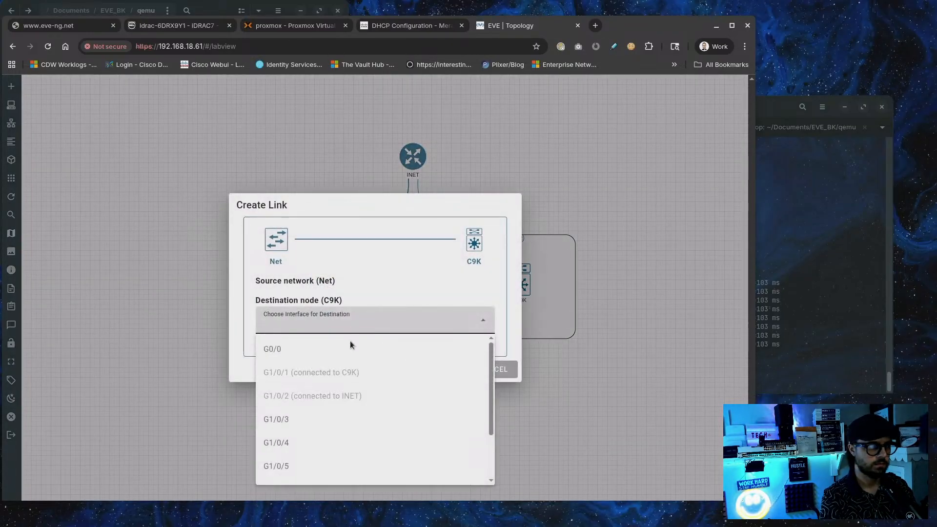
pyautogui.click(337, 349)
pyautogui.click(423, 369)
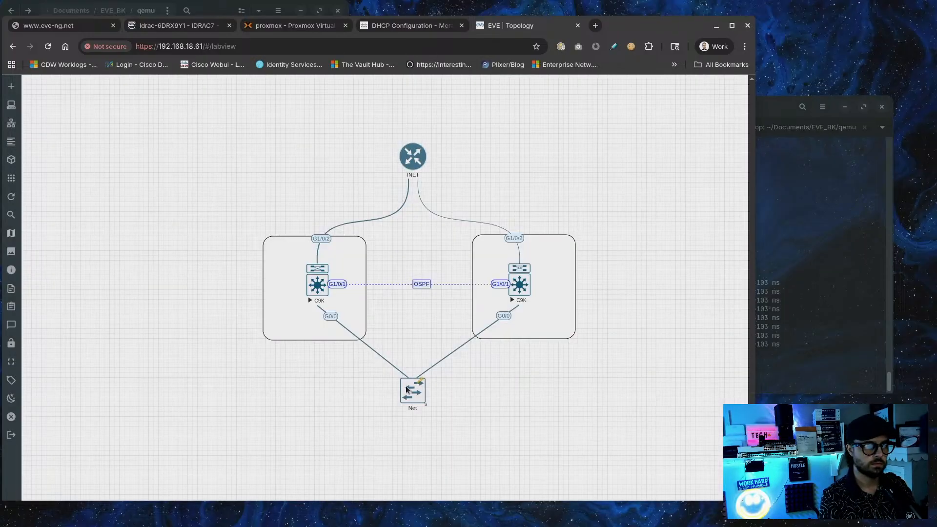
pyautogui.moveTo(406, 389); pyautogui.dragTo(409, 409)
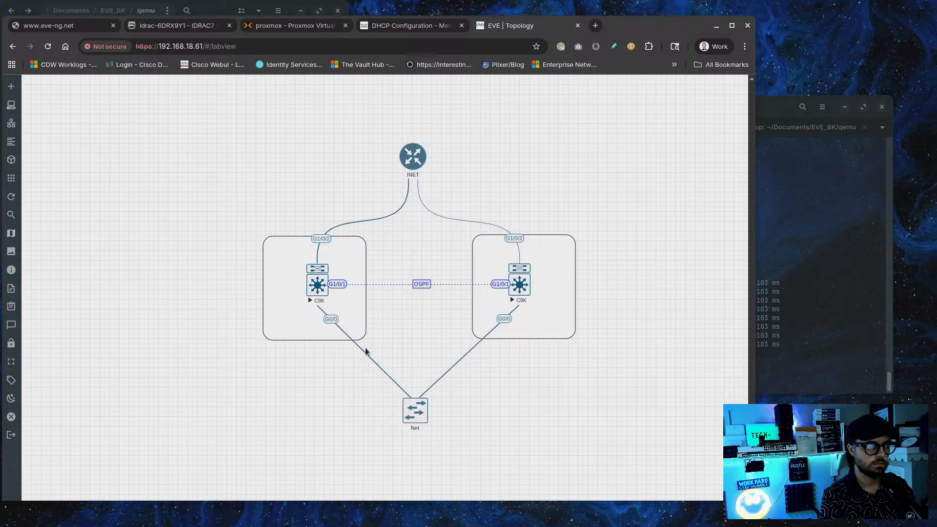
# Style the left C9K–Net link as a solid Flowchart line in translucent blue
pyautogui.rightClick(329, 321)
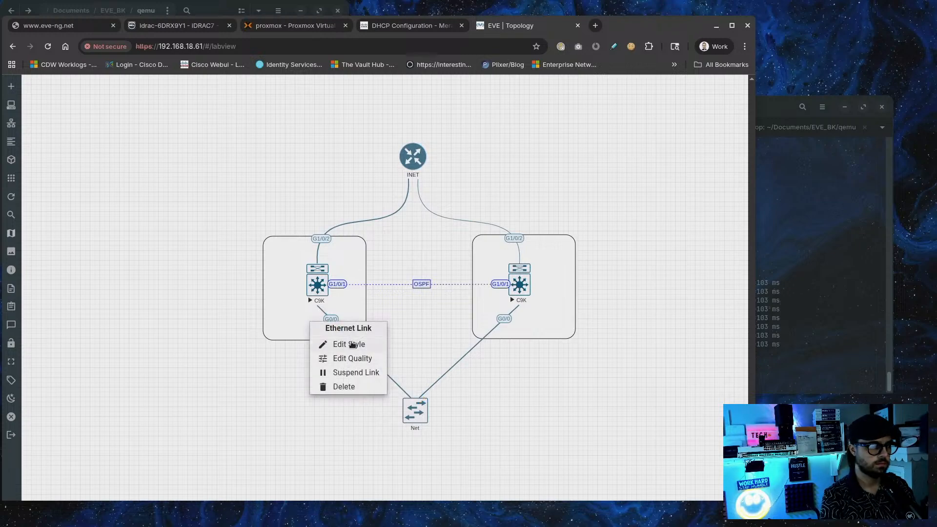
pyautogui.click(352, 344)
pyautogui.click(87, 419)
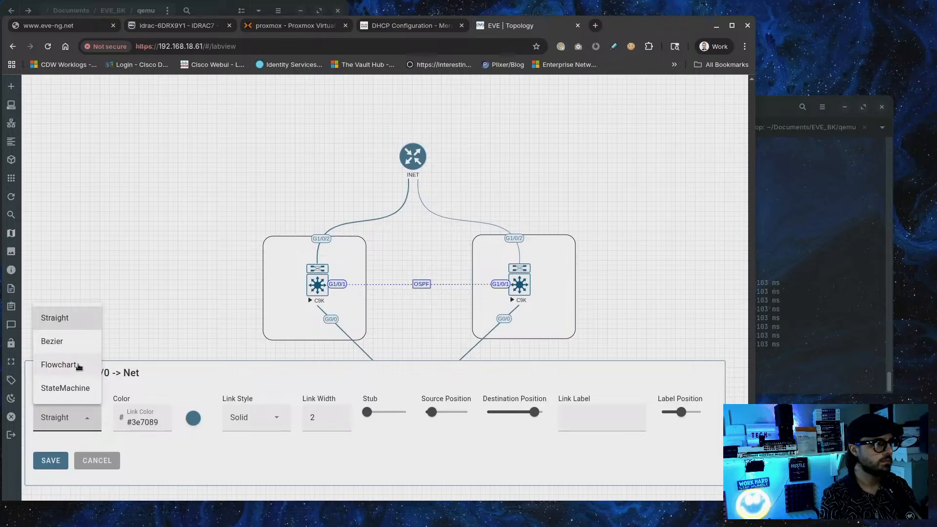
pyautogui.click(59, 366)
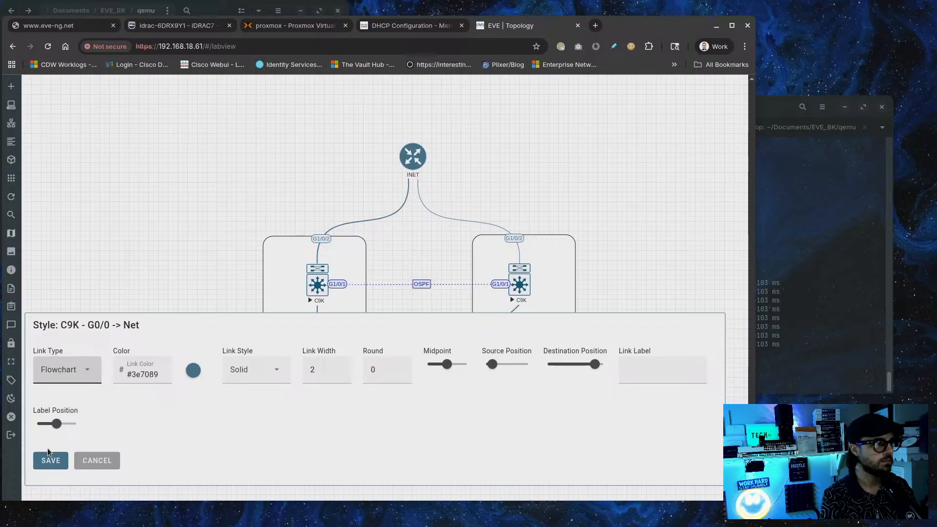
pyautogui.click(266, 374)
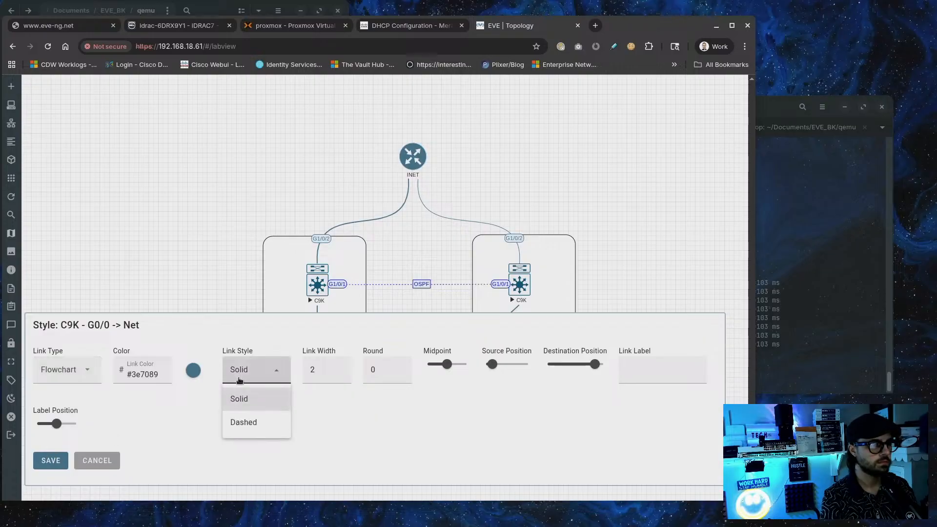
pyautogui.click(201, 402)
pyautogui.click(195, 371)
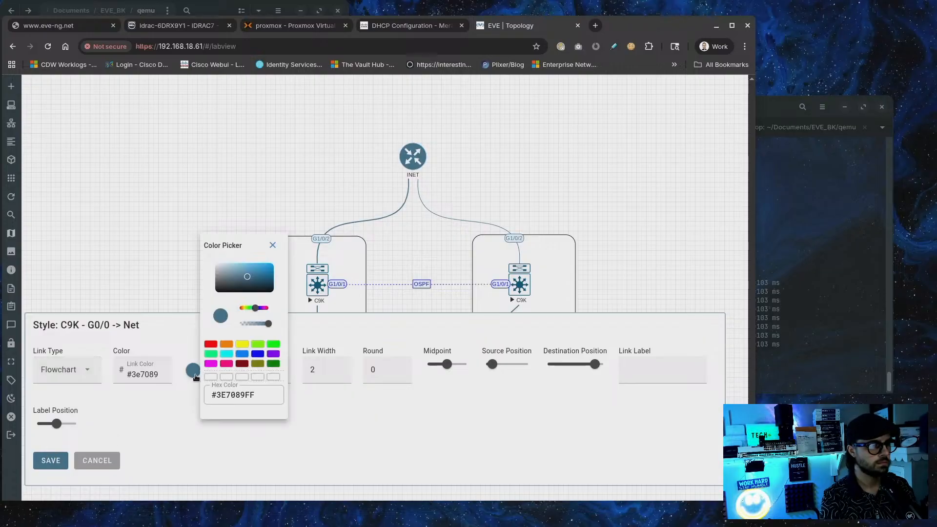
pyautogui.click(227, 377)
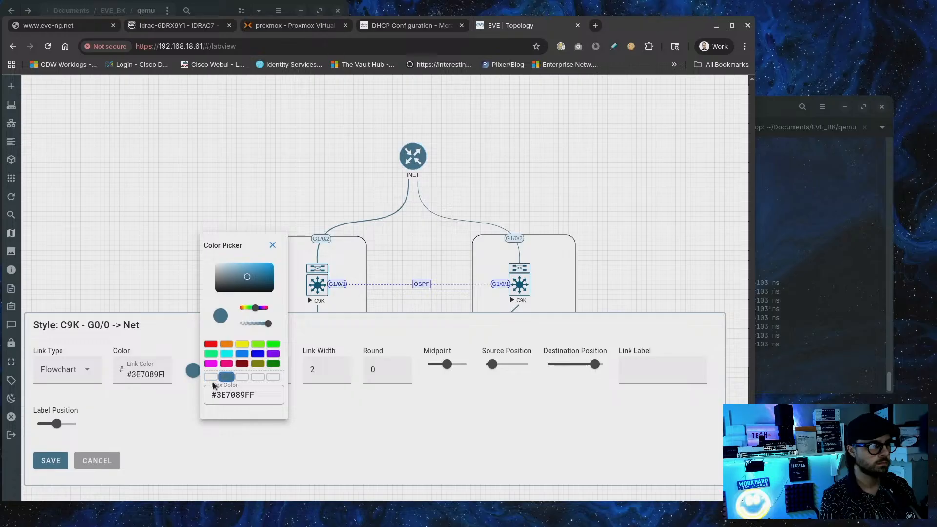
pyautogui.click(207, 378)
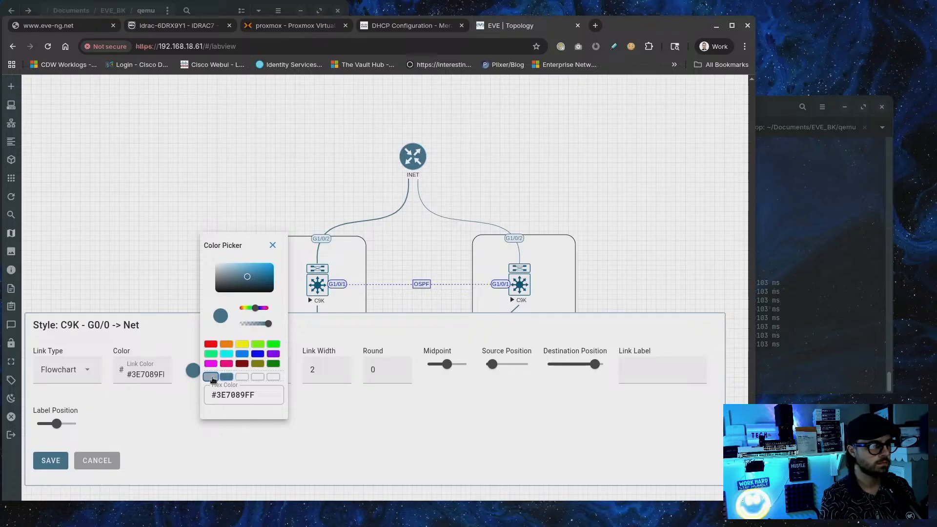
pyautogui.click(238, 377)
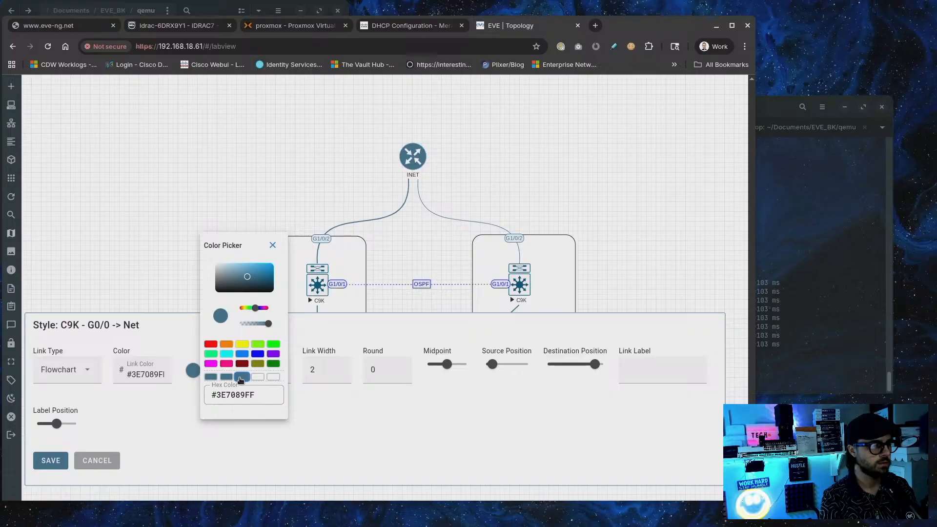
pyautogui.moveTo(268, 323)
pyautogui.mouseDown()
pyautogui.moveTo(251, 326)
pyautogui.moveTo(254, 335)
pyautogui.mouseUp()
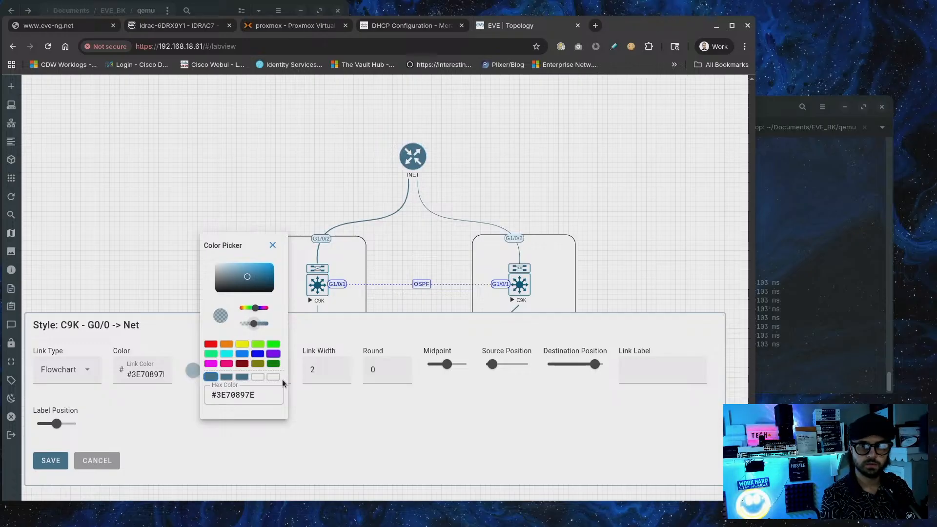
pyautogui.click(54, 460)
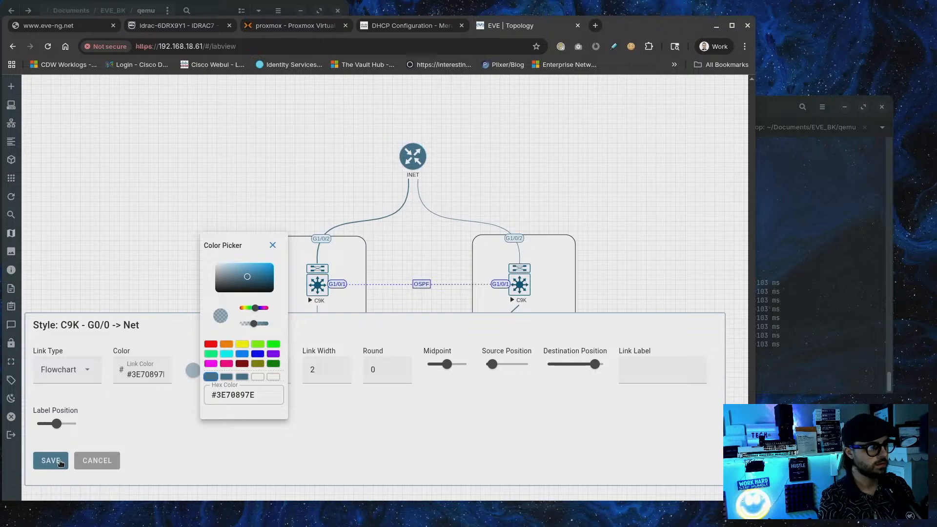
# Give the right C9K–Net link the same translucent #3E70898A colour, then reload the page
pyautogui.moveTo(403, 410); pyautogui.dragTo(397, 428)
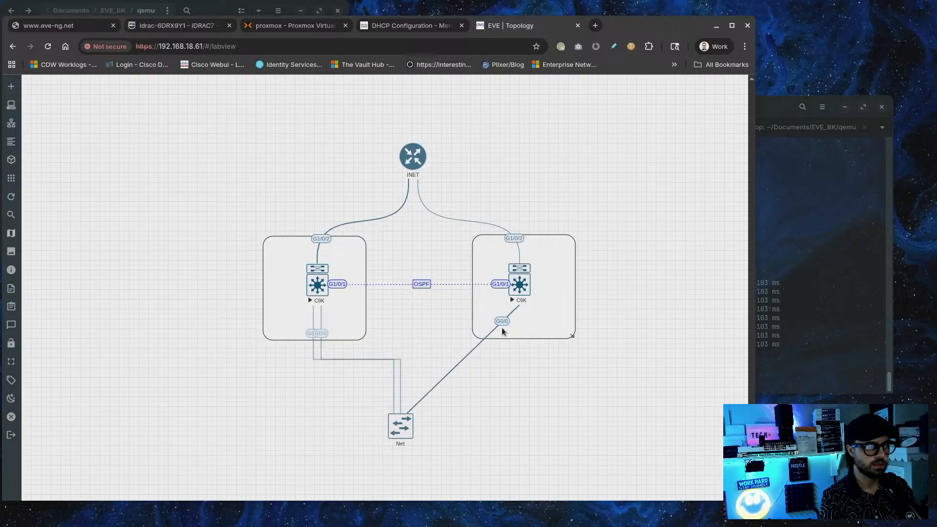
pyautogui.rightClick(499, 326)
pyautogui.click(515, 346)
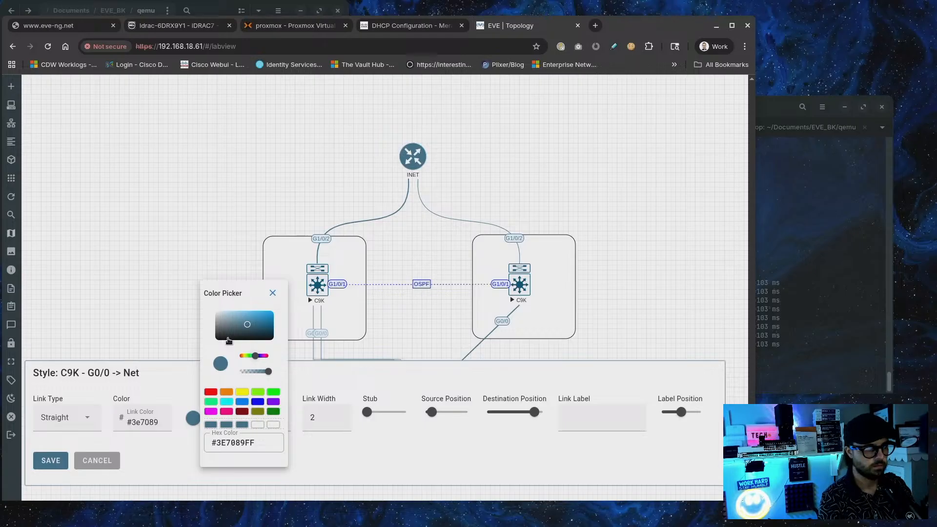
pyautogui.moveTo(269, 375); pyautogui.dragTo(257, 380)
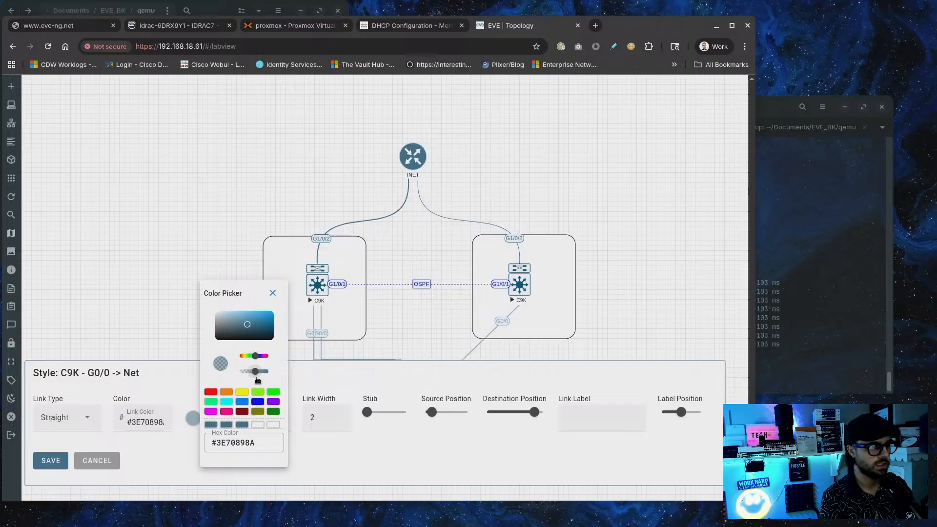
pyautogui.click(54, 464)
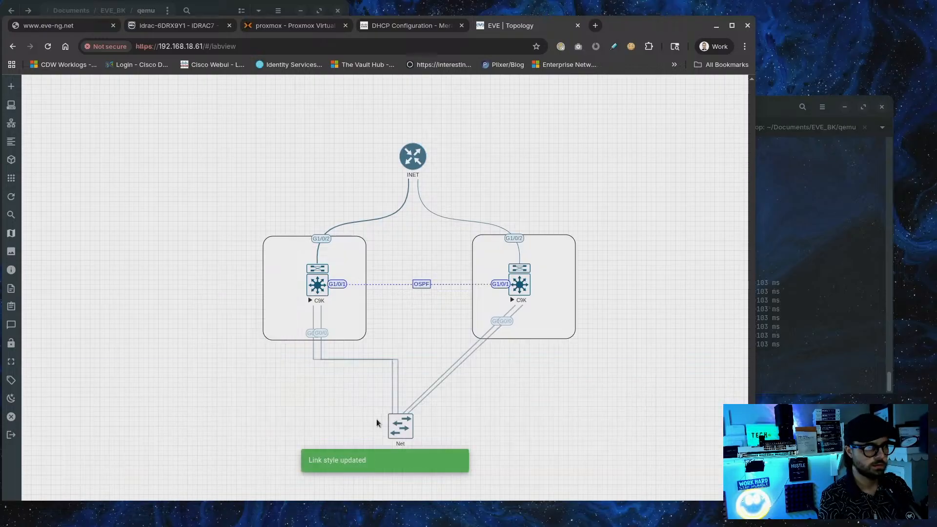
pyautogui.click(44, 47)
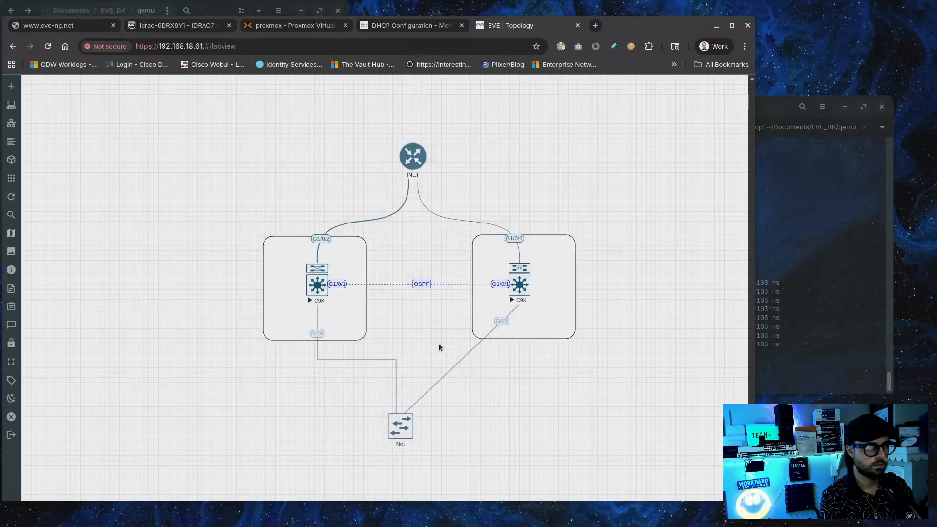
# Restyle the right C9K–Net link as a dashed Flowchart line and shift Net down-right
pyautogui.rightClick(502, 322)
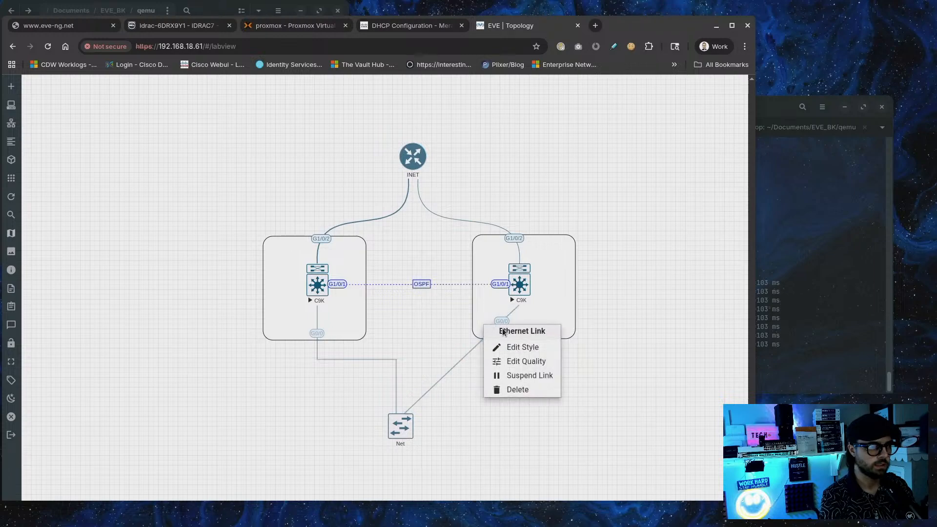
pyautogui.click(503, 349)
pyautogui.click(61, 418)
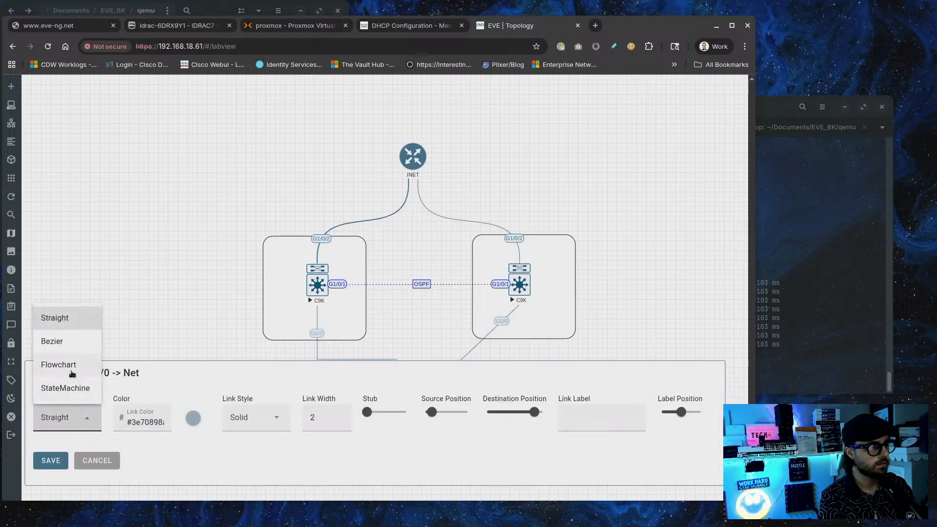
pyautogui.click(72, 374)
pyautogui.click(273, 372)
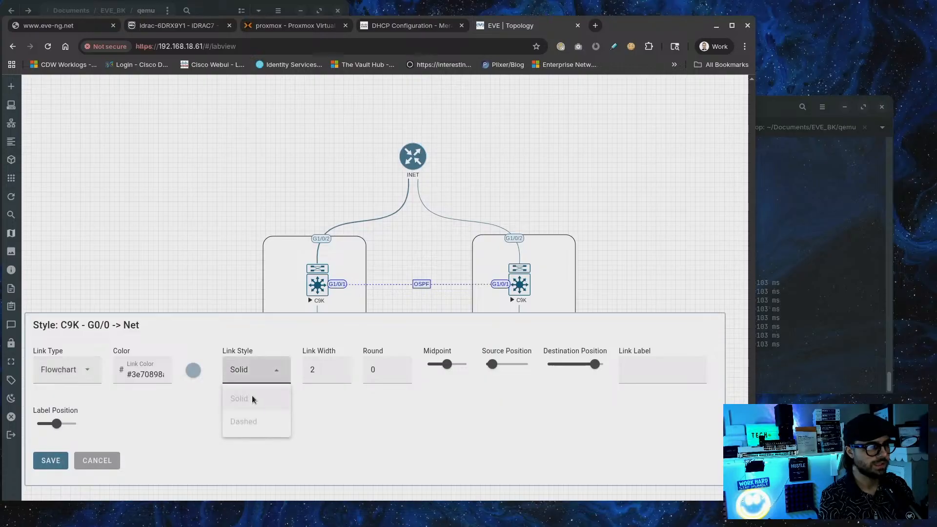
pyautogui.click(245, 423)
pyautogui.click(51, 460)
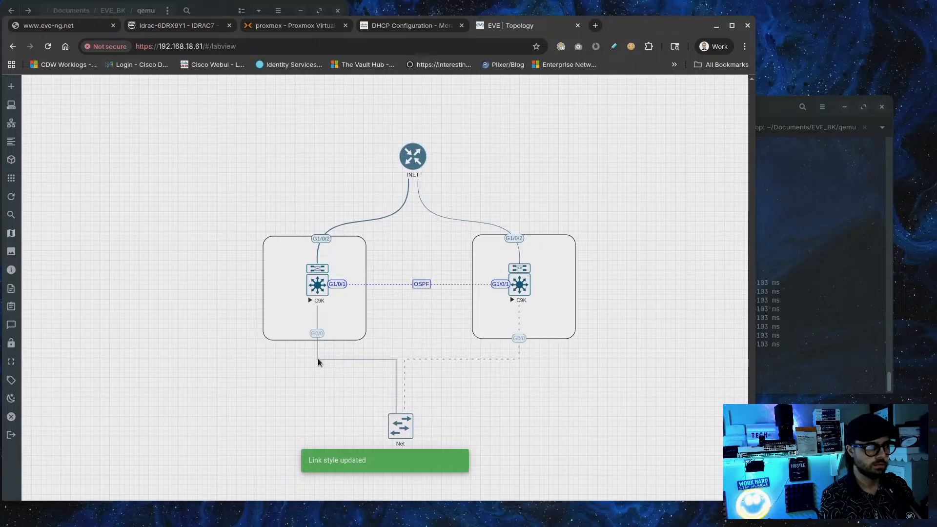
pyautogui.moveTo(403, 426); pyautogui.dragTo(420, 459)
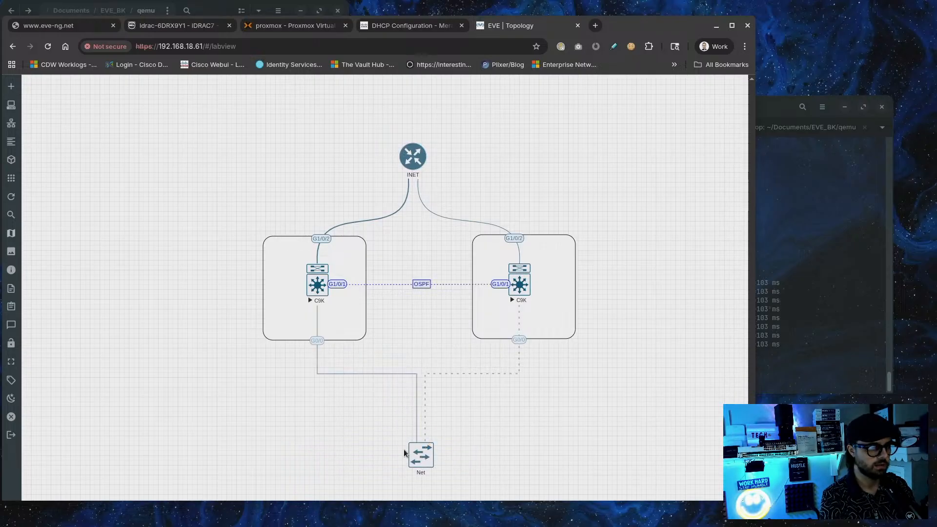
# Change the Net network's name to 'Management', correcting the spelling, and save
pyautogui.rightClick(422, 463)
pyautogui.click(436, 430)
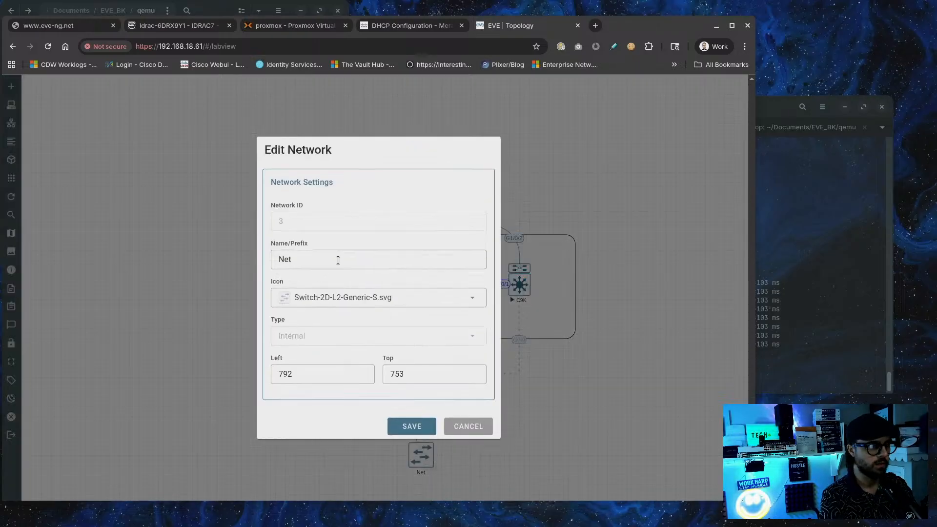
pyautogui.doubleClick(305, 253)
pyautogui.write('Managmen')
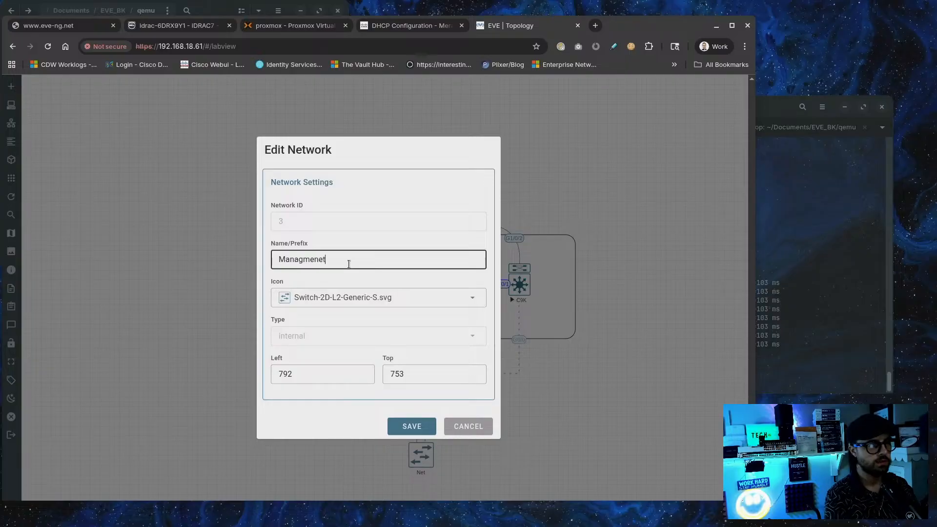
pyautogui.click(322, 259)
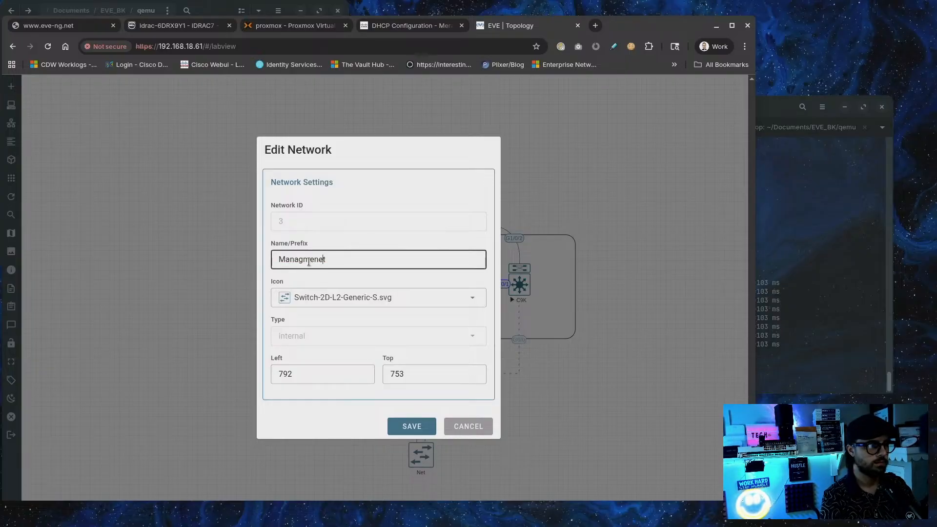
pyautogui.doubleClick(343, 253)
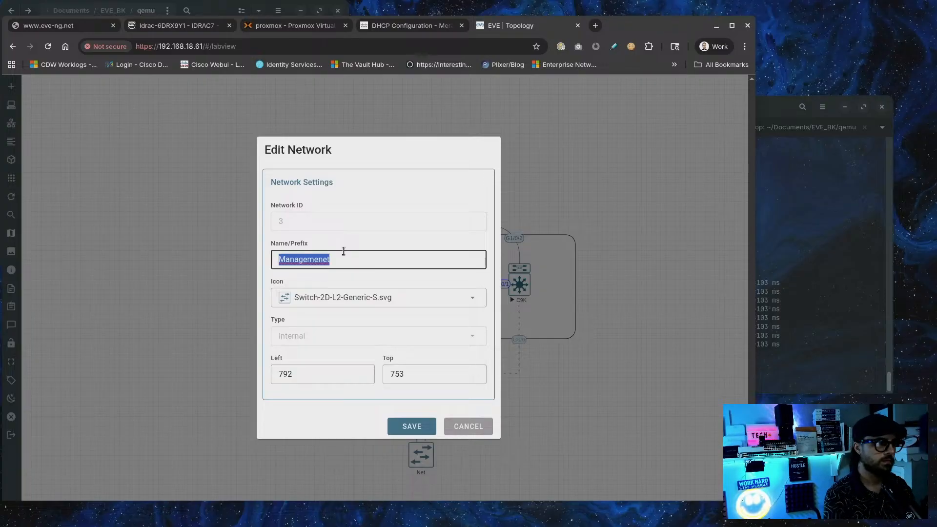
pyautogui.rightClick(303, 258)
pyautogui.click(367, 280)
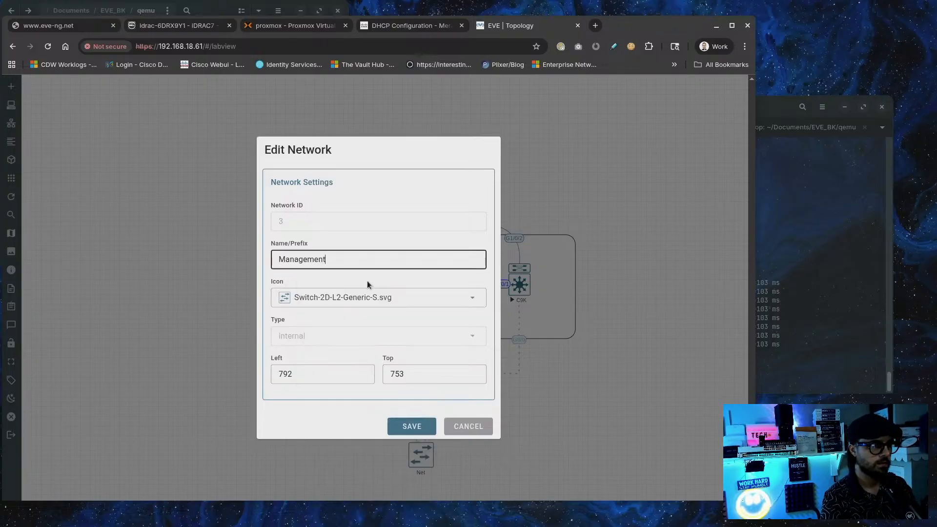
pyautogui.click(405, 427)
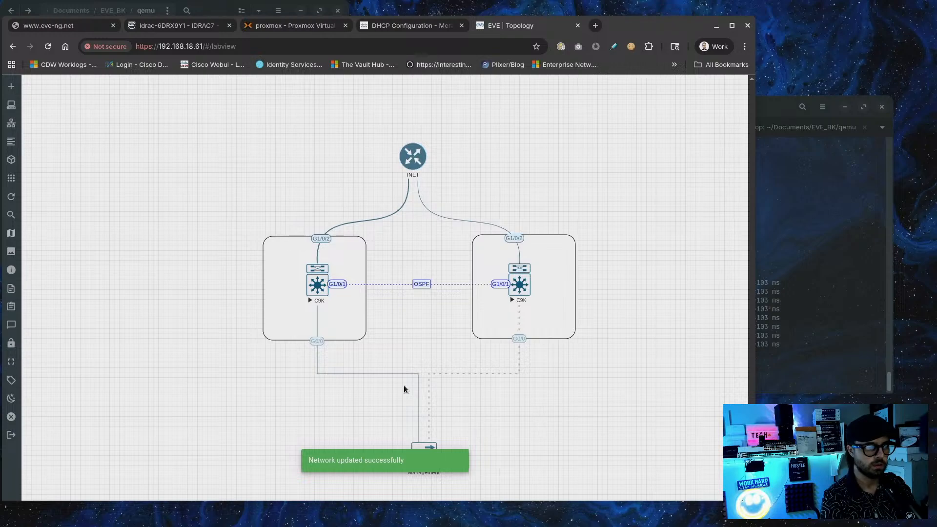
# Make the left C9K–Management link dashed
pyautogui.rightClick(316, 360)
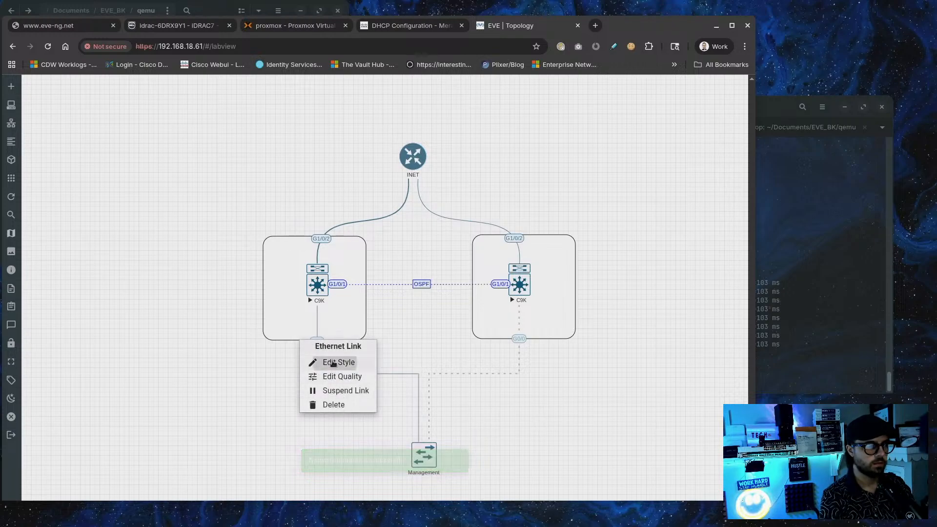
pyautogui.click(339, 362)
pyautogui.click(253, 370)
pyautogui.click(252, 420)
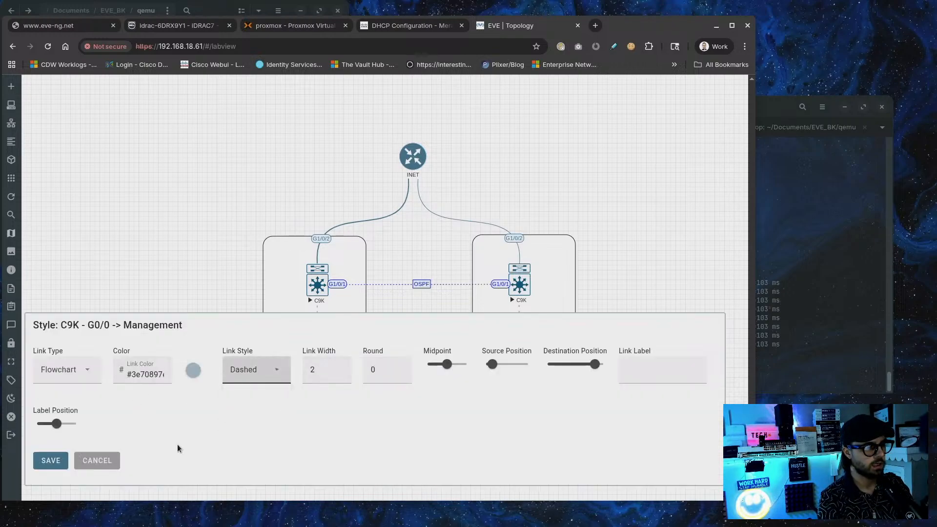
pyautogui.click(52, 462)
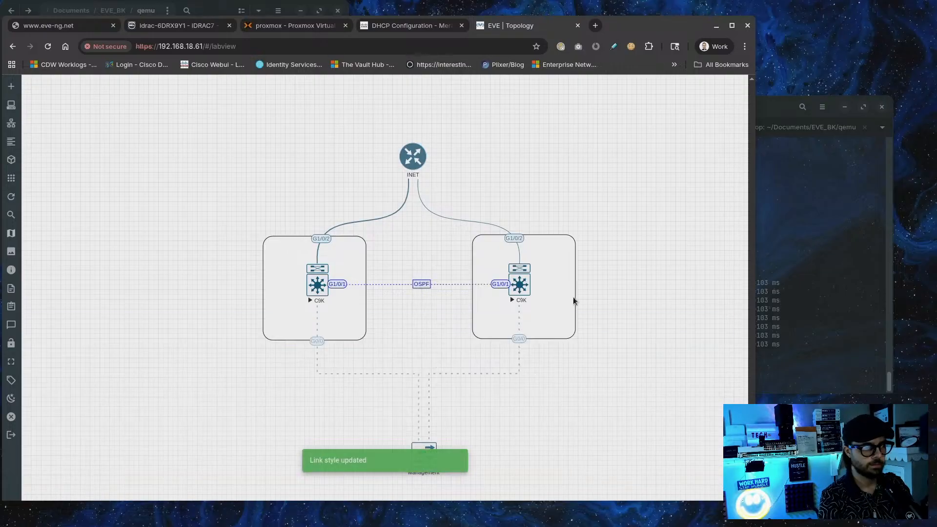
# Select the whole topology and drag it up and to the left
pyautogui.moveTo(682, 106); pyautogui.dragTo(249, 457)
pyautogui.moveTo(332, 306); pyautogui.dragTo(274, 264)
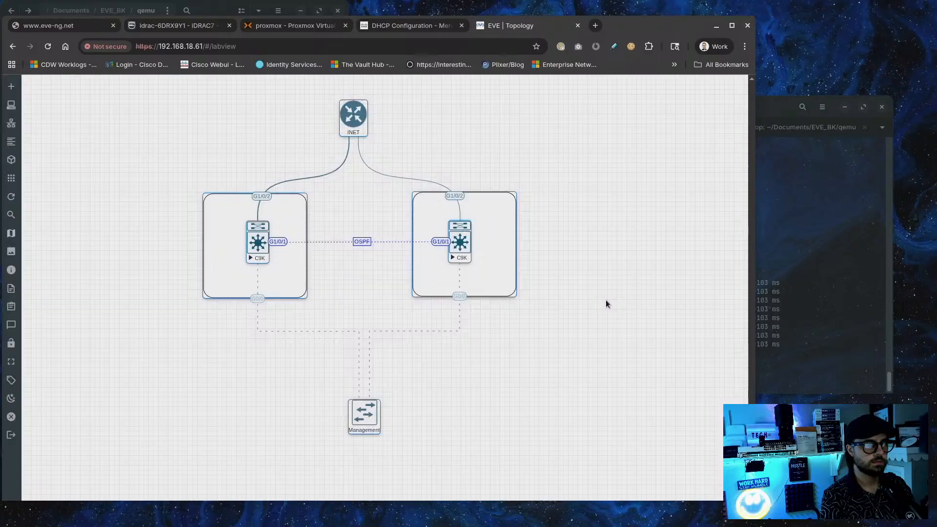
pyautogui.moveTo(18, 161)
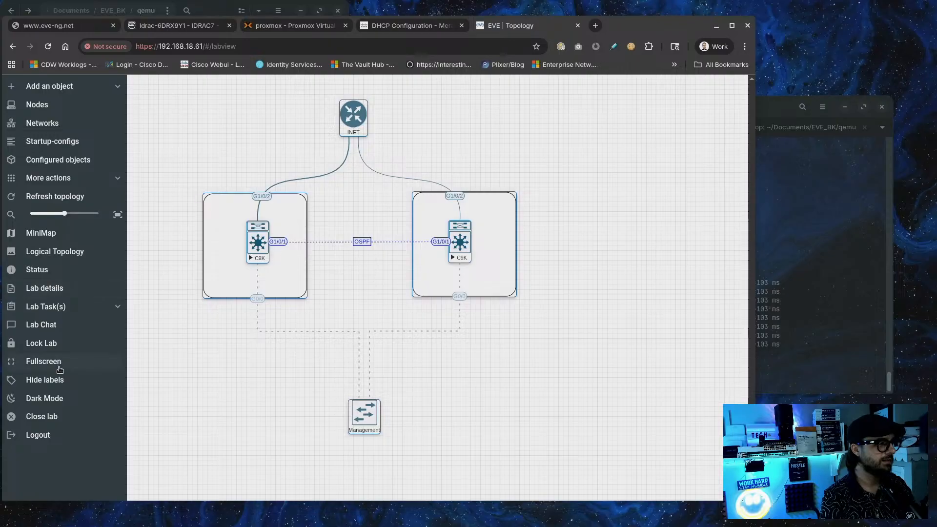
# Enable the minimap, select the whole topology and drag it right and down
pyautogui.click(41, 233)
pyautogui.click(603, 344)
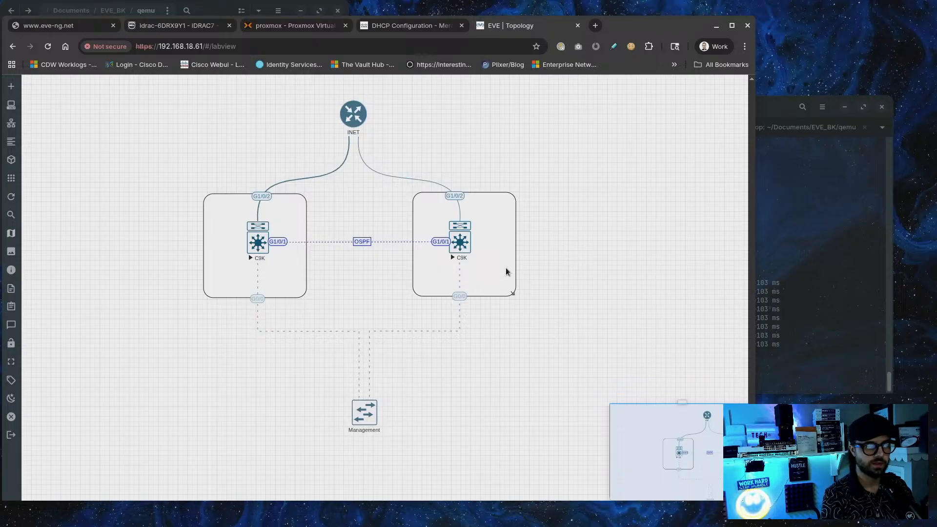
pyautogui.moveTo(590, 269); pyautogui.dragTo(625, 276)
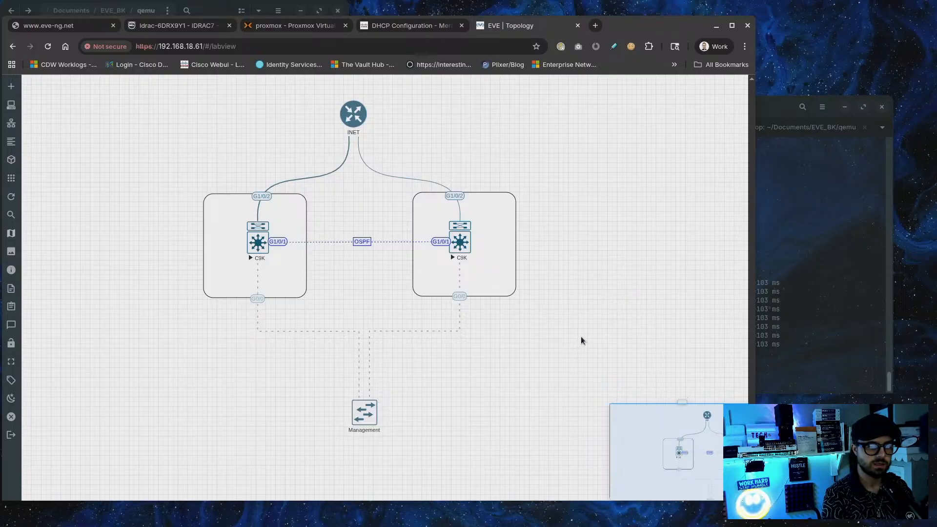
pyautogui.keyDown('ctrl'); pyautogui.scroll(-2, 580, 338); pyautogui.keyUp('ctrl')
pyautogui.keyDown('ctrl'); pyautogui.scroll(2, 404, 340); pyautogui.keyUp('ctrl')
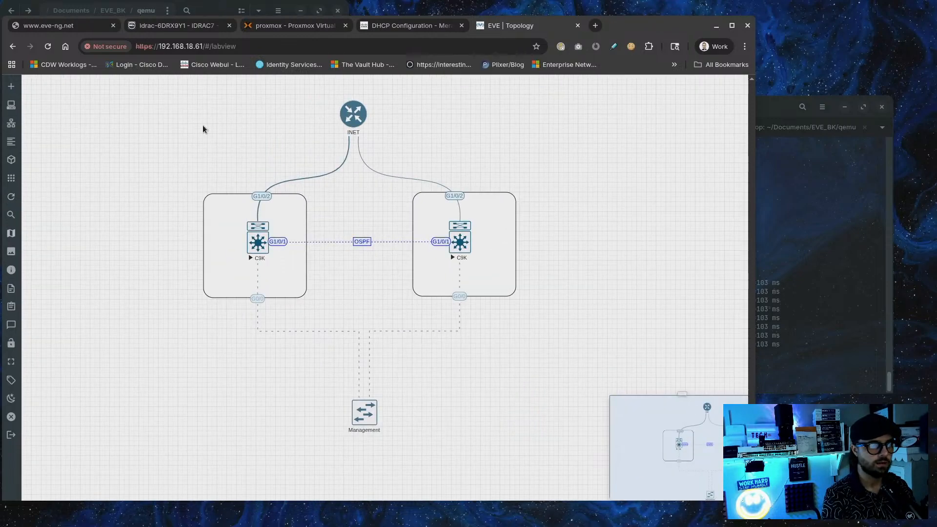
pyautogui.moveTo(136, 97); pyautogui.dragTo(528, 468)
pyautogui.moveTo(259, 278); pyautogui.dragTo(803, 508)
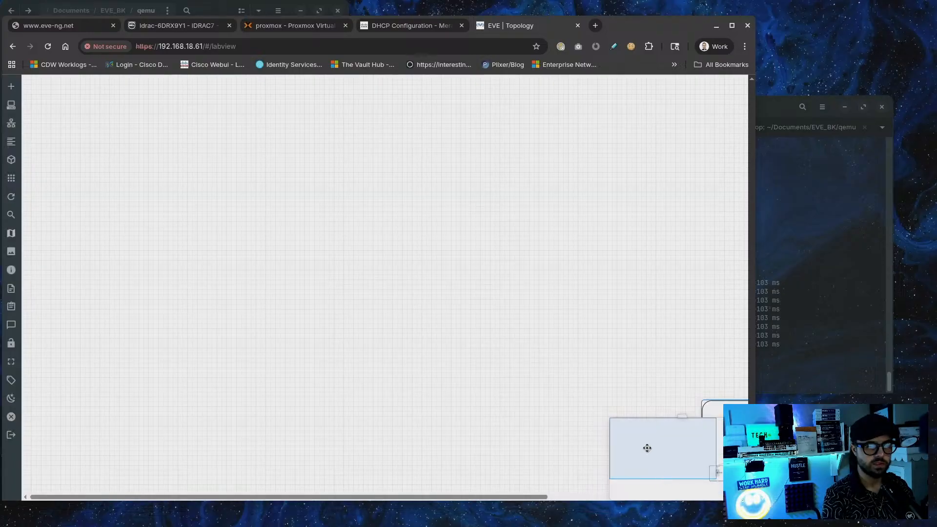
# Pan back to the topology, reselect every node and link, and move them up-left
pyautogui.moveTo(647, 445); pyautogui.dragTo(703, 471)
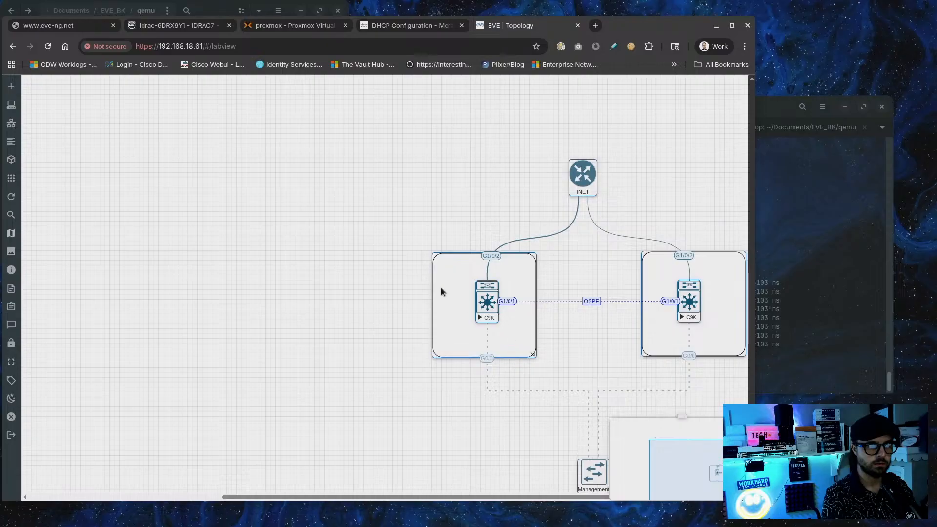
pyautogui.moveTo(441, 292); pyautogui.dragTo(617, 439)
pyautogui.moveTo(668, 477); pyautogui.dragTo(697, 410)
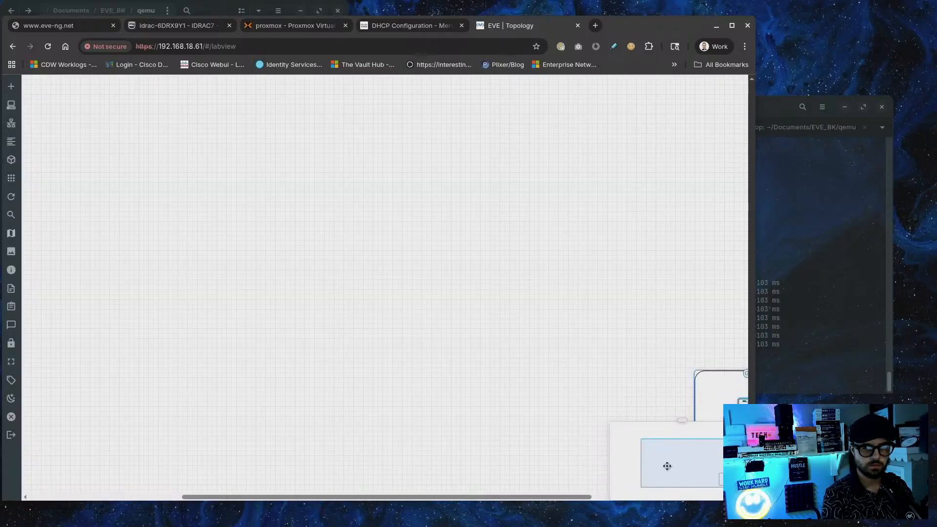
pyautogui.moveTo(667, 464); pyautogui.dragTo(737, 483)
pyautogui.scroll(2, 560, 376)
pyautogui.scroll(-2, 491, 337)
pyautogui.scroll(2, 491, 334)
pyautogui.scroll(-2, 491, 334)
pyautogui.scroll(2, 327, 174)
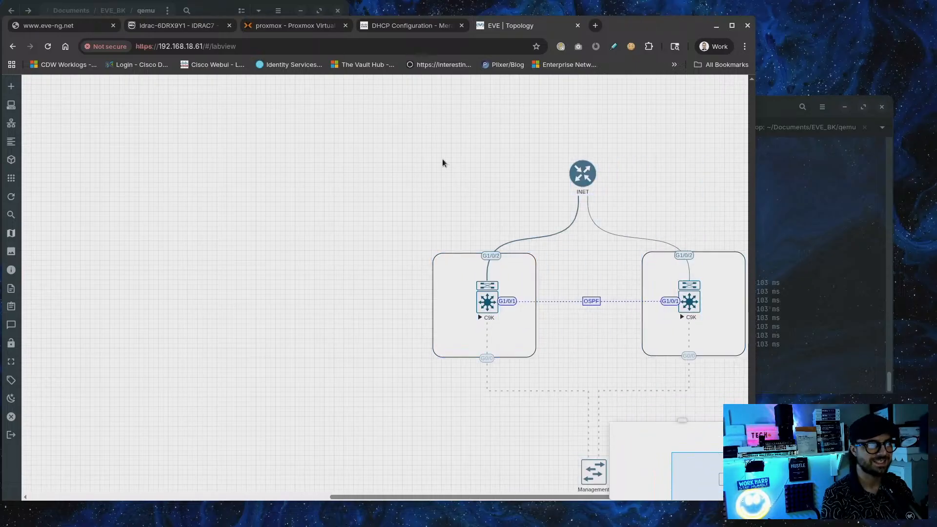
pyautogui.moveTo(364, 123); pyautogui.dragTo(747, 493)
pyautogui.moveTo(515, 273); pyautogui.dragTo(33, 213)
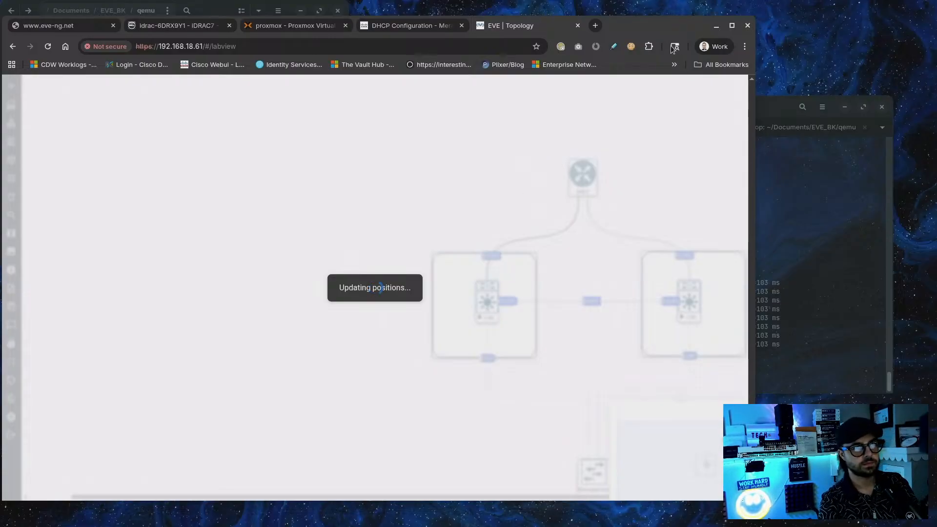
# Maximize the browser window to full screen
pyautogui.moveTo(658, 25); pyautogui.dragTo(679, 14)
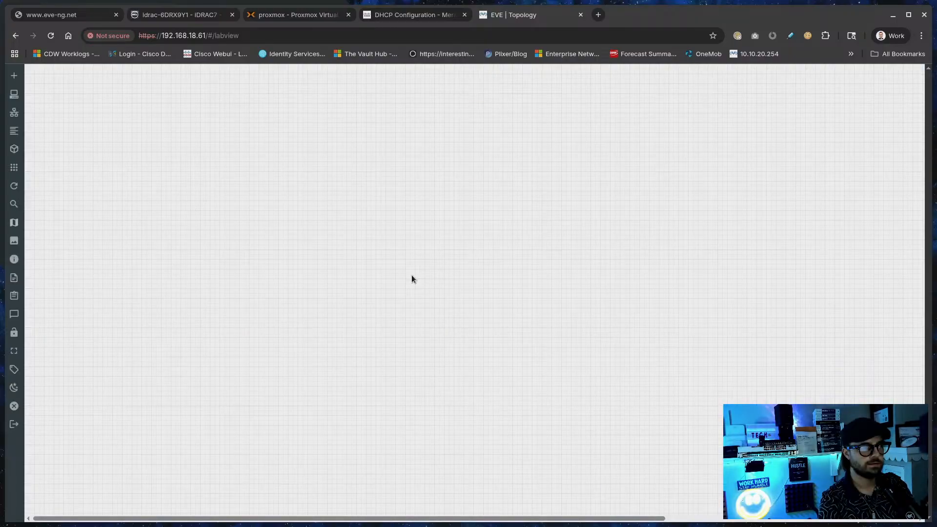
pyautogui.click(880, 523)
pyautogui.click(609, 426)
pyautogui.moveTo(860, 14); pyautogui.dragTo(708, 9)
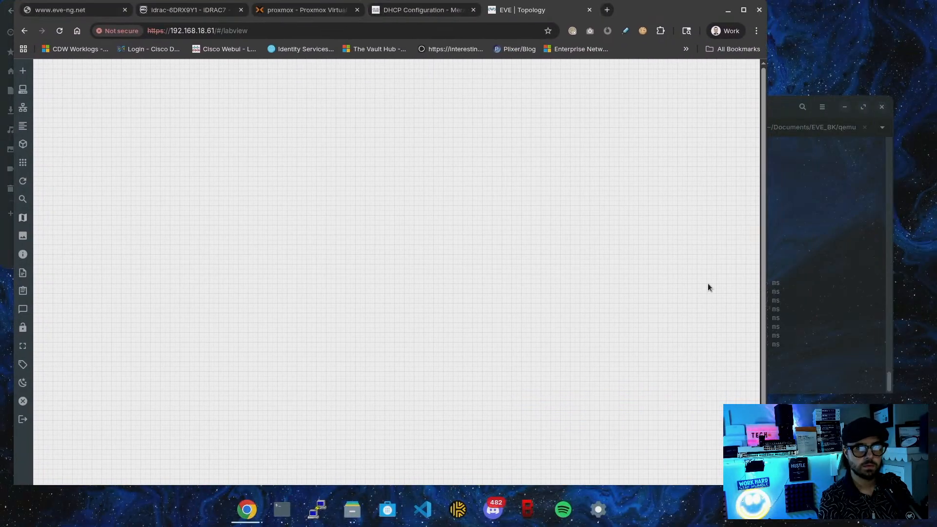
pyautogui.click(743, 9)
pyautogui.moveTo(668, 273); pyautogui.dragTo(666, 265)
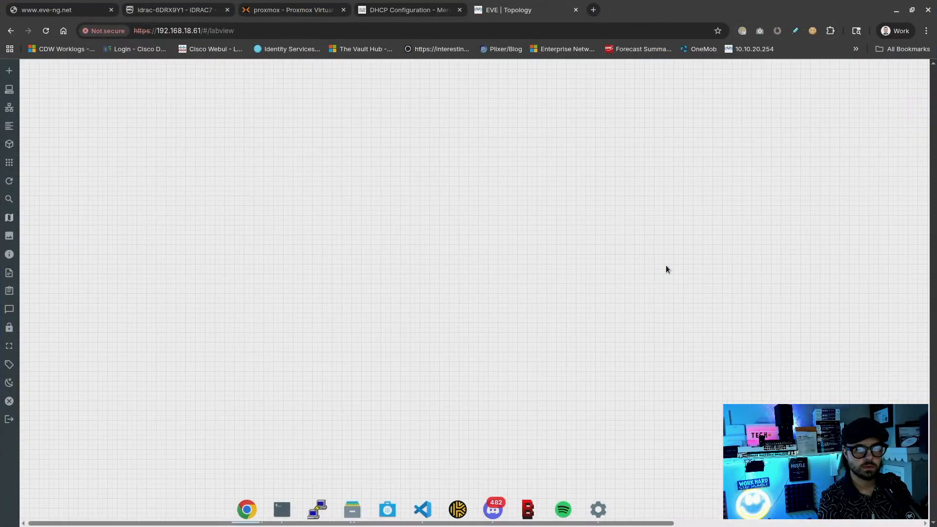
pyautogui.click(704, 521)
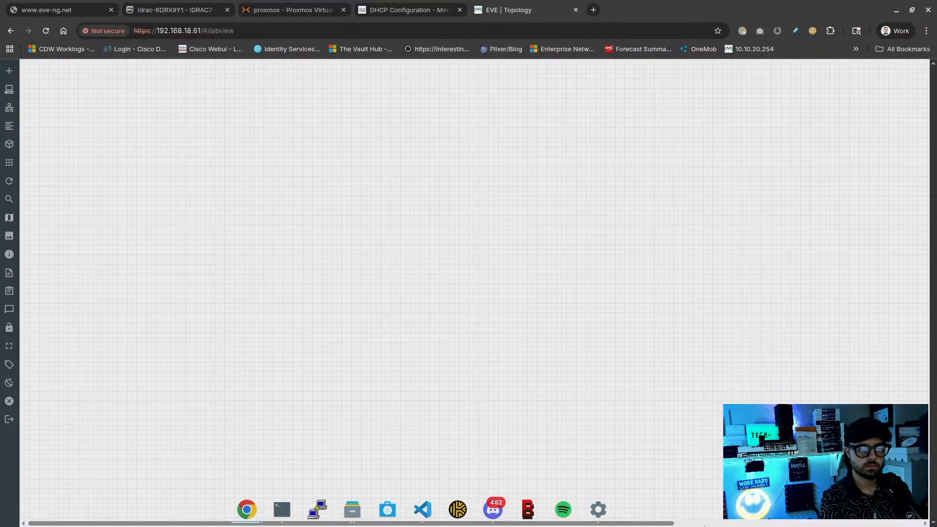
pyautogui.moveTo(20, 177)
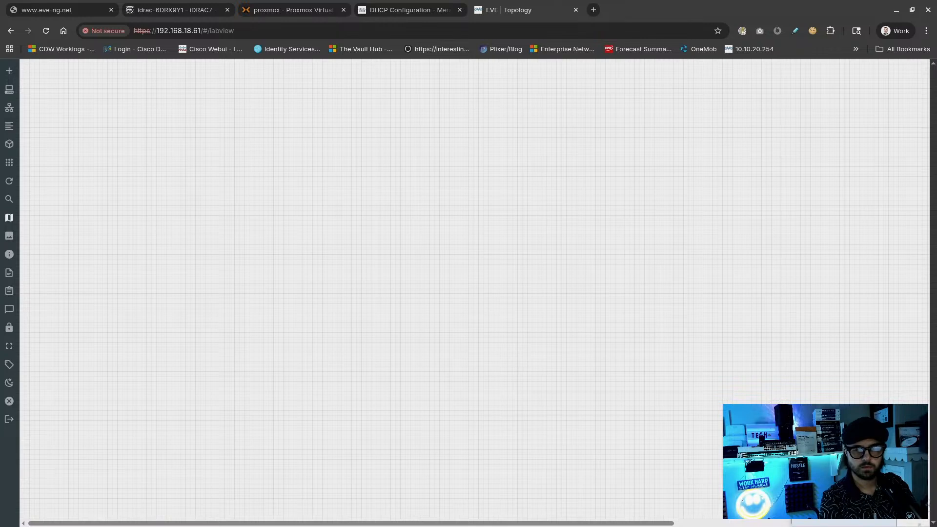
pyautogui.hscroll(7, 532, 292)
# Drag INET and both C9K switch groups into the top-left of the canvas
pyautogui.moveTo(524, 130); pyautogui.dragTo(930, 447)
pyautogui.moveTo(875, 348); pyautogui.dragTo(251, 198)
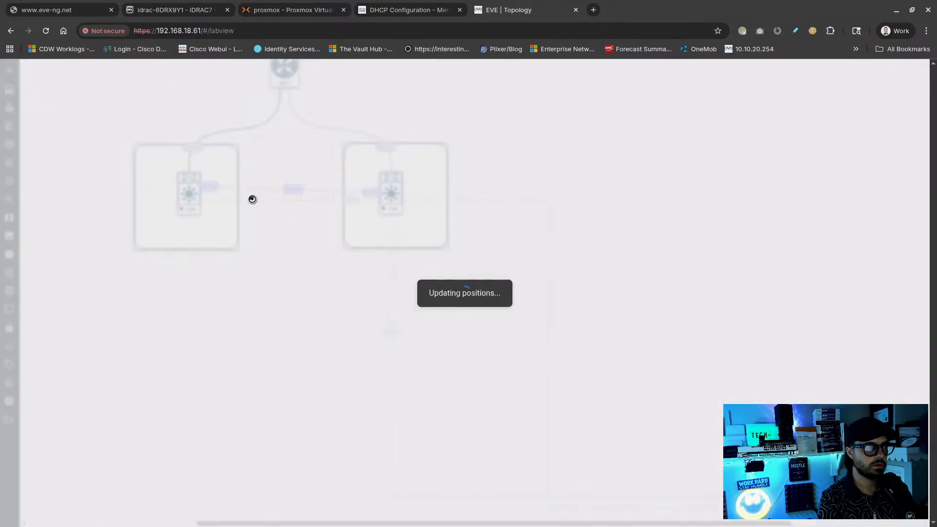
pyautogui.scroll(4, 315, 264)
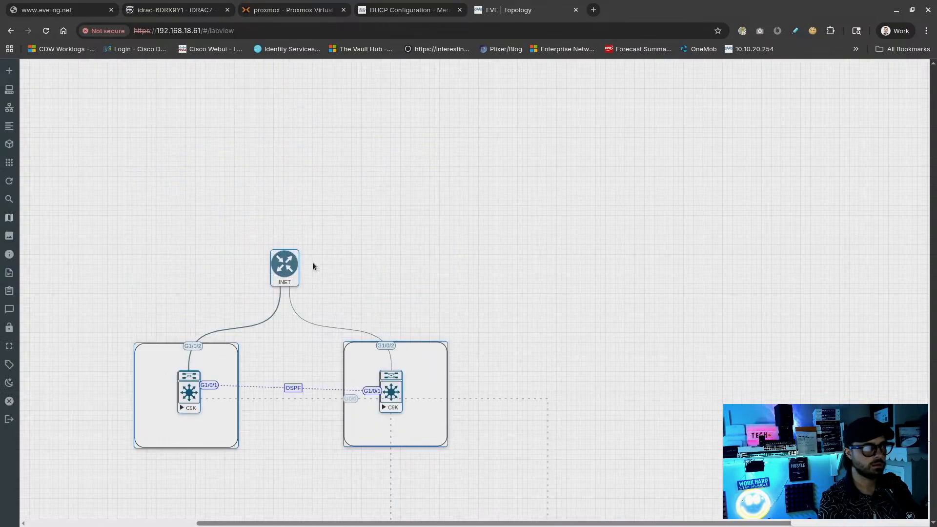
pyautogui.hscroll(-4, 309, 280)
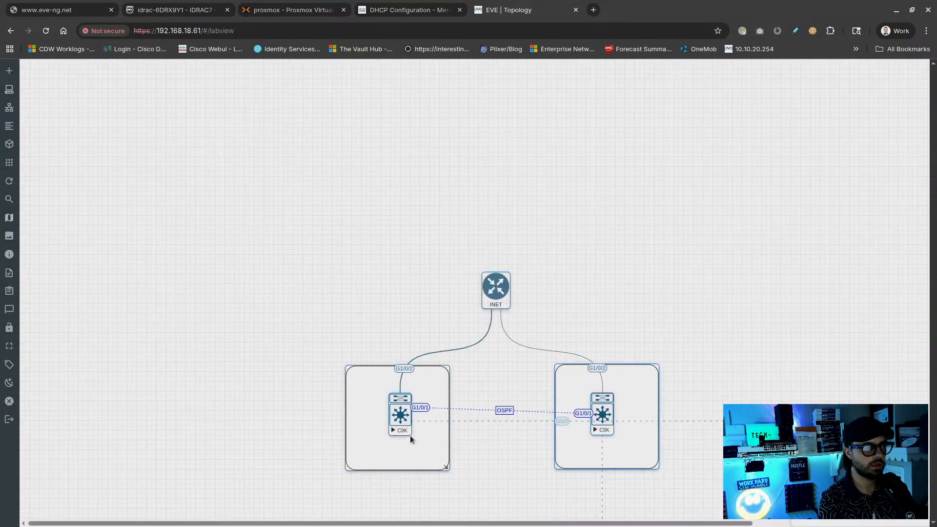
pyautogui.moveTo(411, 436); pyautogui.dragTo(112, 241)
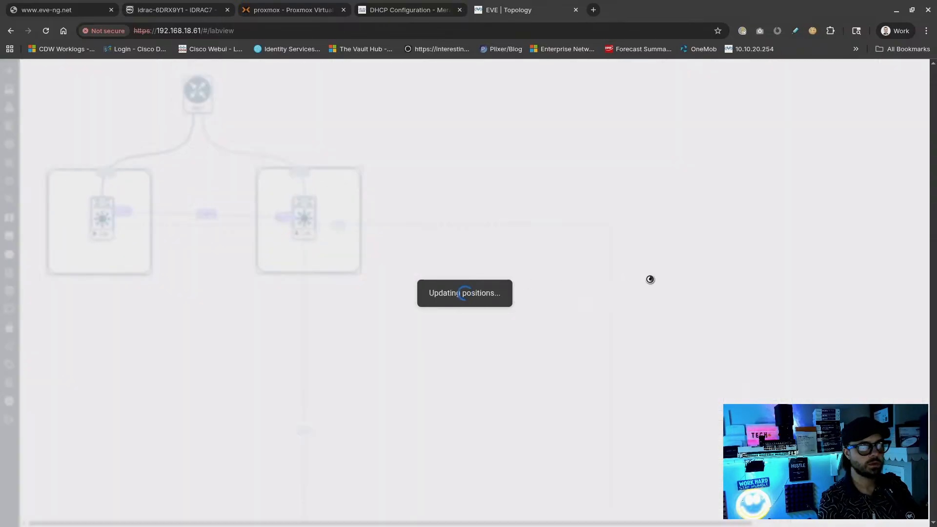
pyautogui.scroll(-4, 475, 288)
pyautogui.hscroll(4, 475, 288)
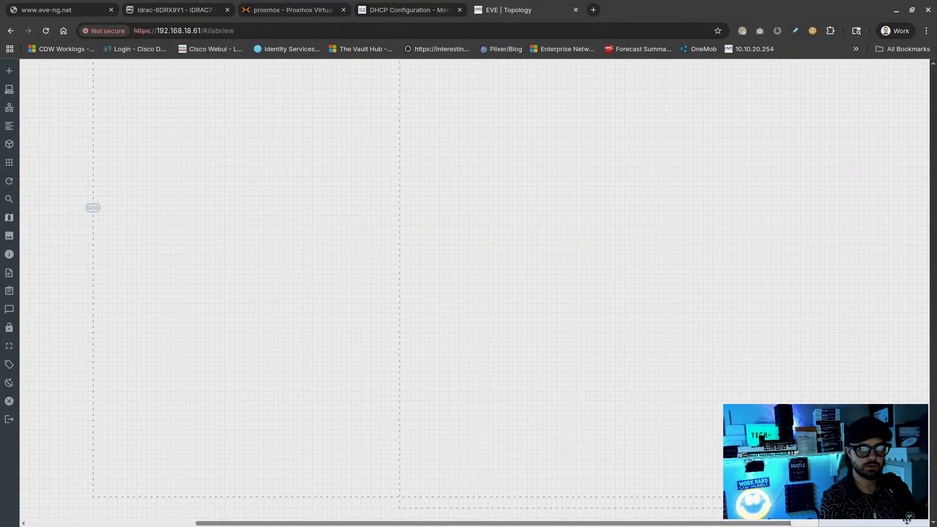
pyautogui.scroll(4, 474, 288)
pyautogui.hscroll(-4, 475, 288)
pyautogui.scroll(-2, 475, 288)
pyautogui.hscroll(1, 475, 288)
pyautogui.scroll(-3, 475, 289)
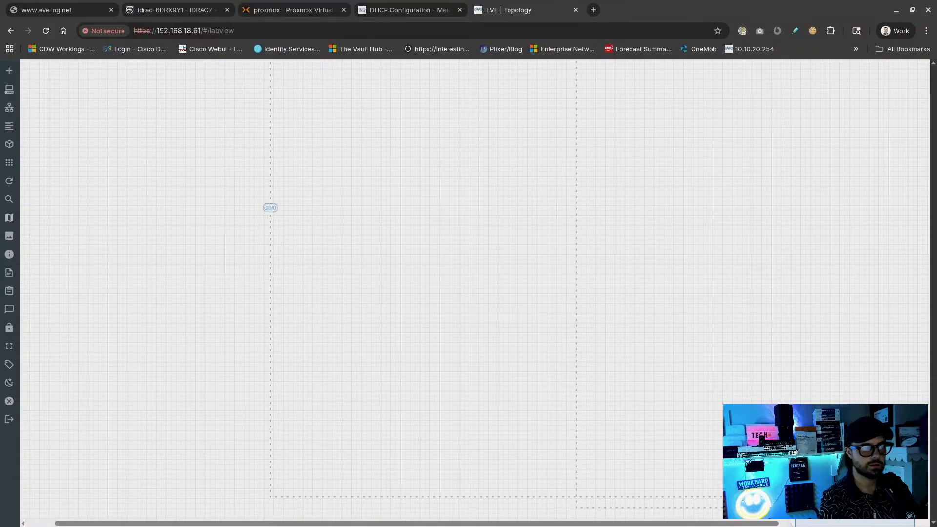
pyautogui.hscroll(4, 474, 288)
pyautogui.scroll(4, 474, 288)
pyautogui.scroll(-3, 892, 522)
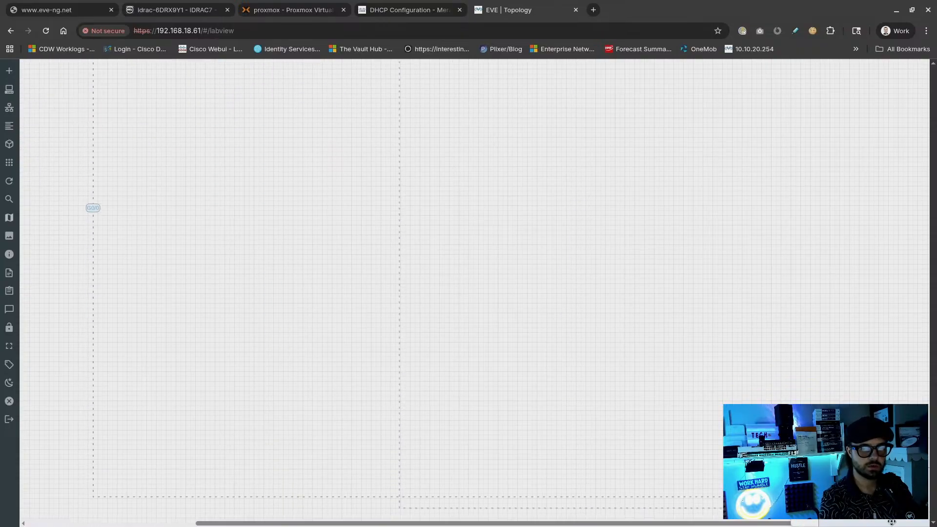
# Move the Management switch up beneath the C9K groups and reload the lab
pyautogui.moveTo(649, 326); pyautogui.dragTo(928, 510)
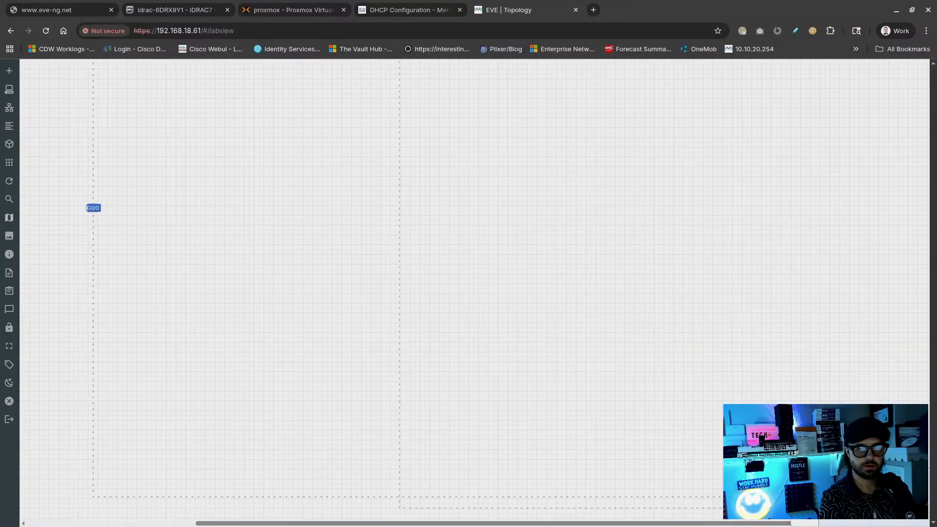
pyautogui.moveTo(12, 202)
pyautogui.click(32, 219)
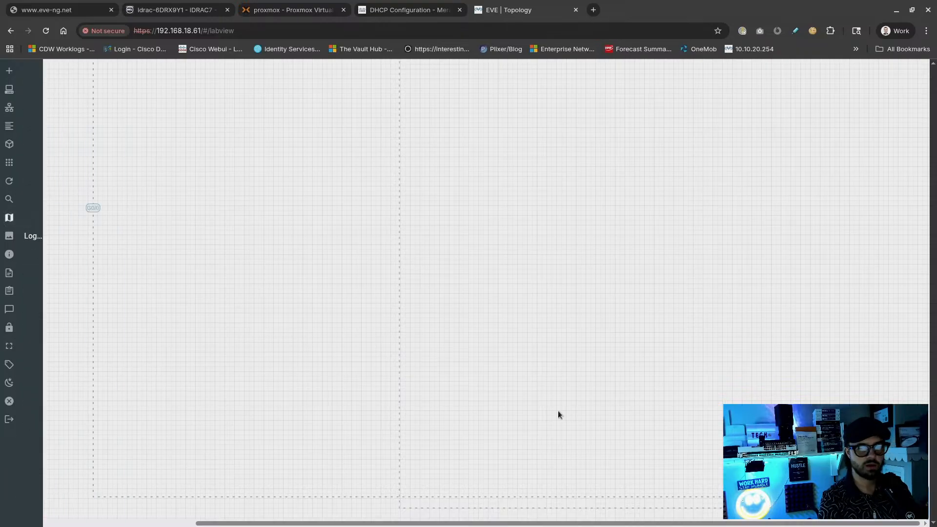
pyautogui.moveTo(907, 503); pyautogui.dragTo(47, 163)
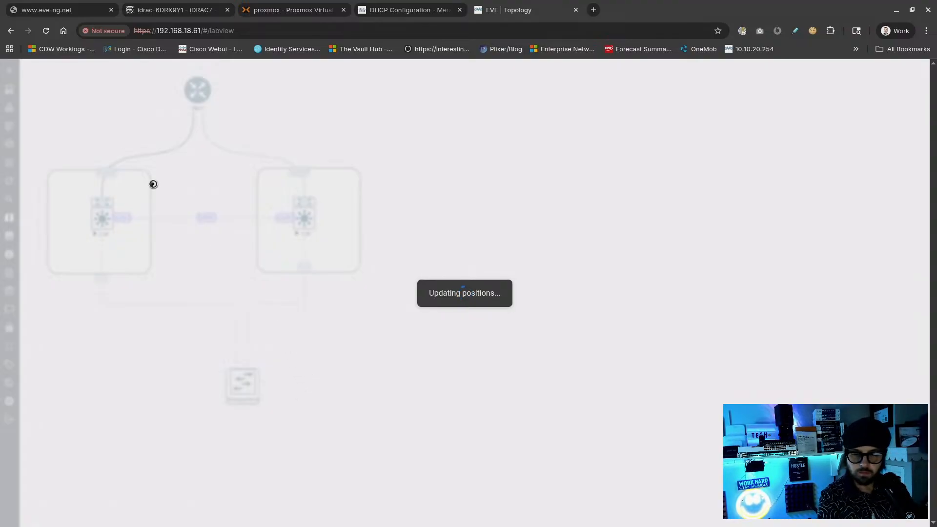
pyautogui.click(45, 31)
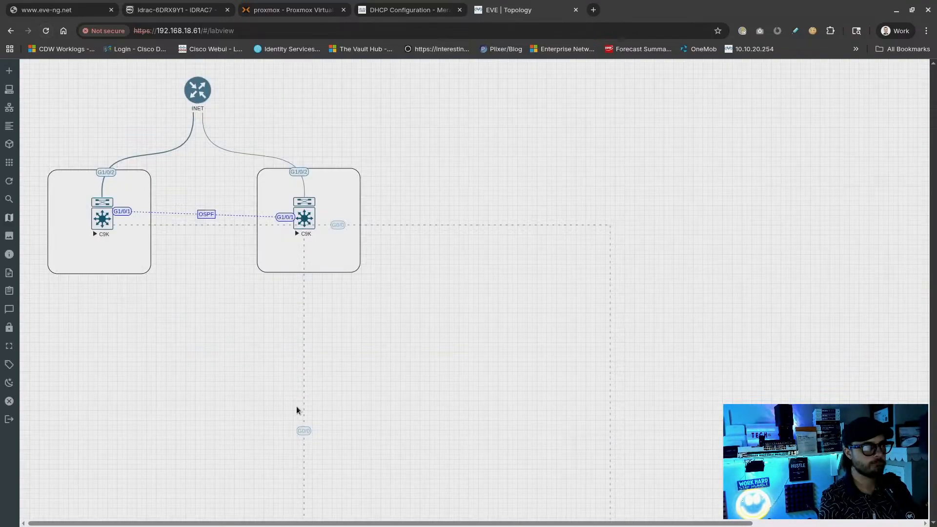
pyautogui.scroll(-5, 366, 406)
pyautogui.hscroll(4, 474, 288)
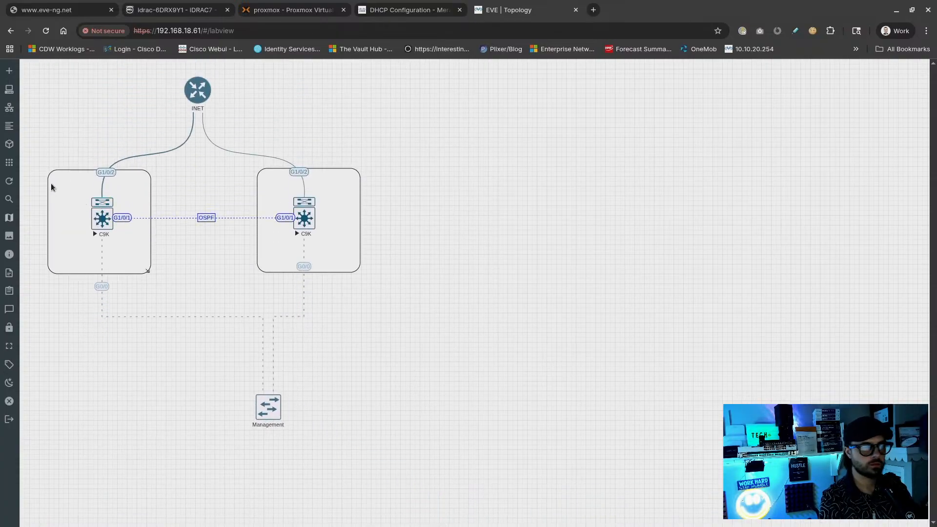
pyautogui.moveTo(2, 161)
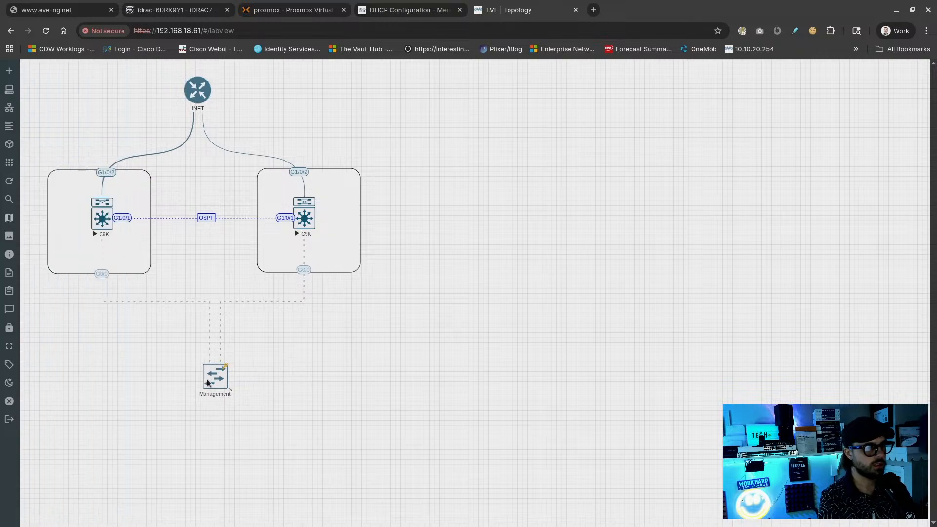
# Close the lab and go to the System Settings page
pyautogui.moveTo(3, 392)
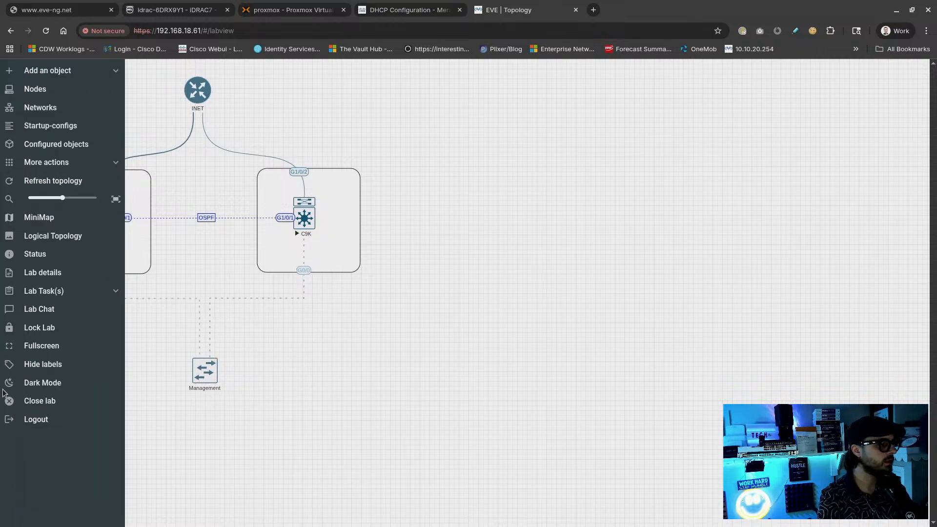
pyautogui.click(38, 405)
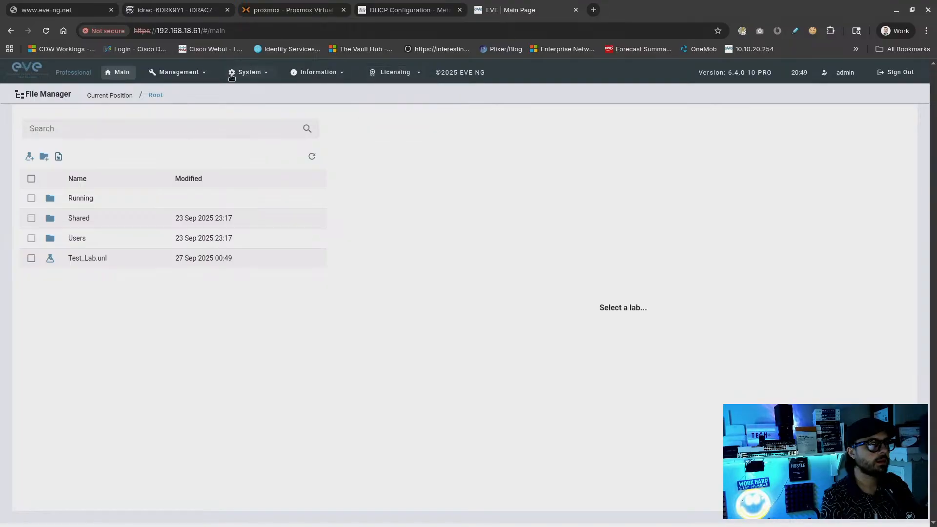
pyautogui.moveTo(249, 73)
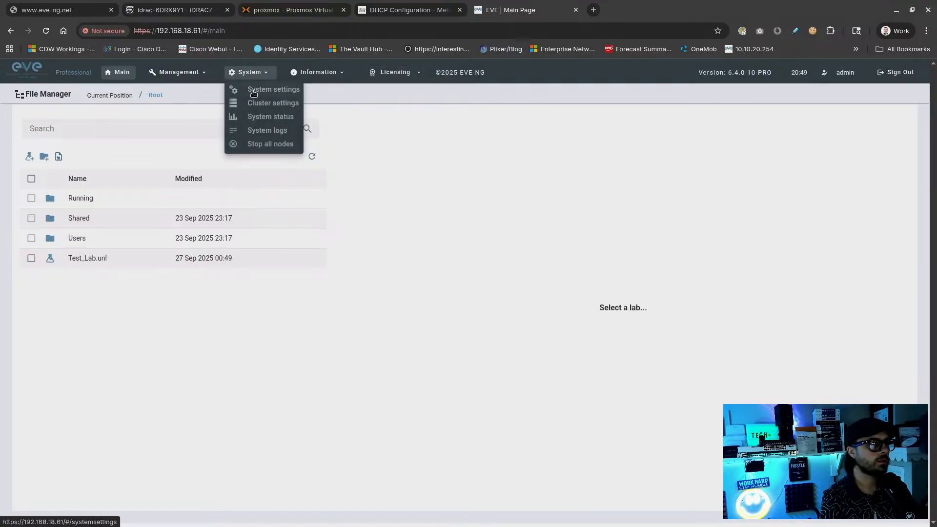
pyautogui.click(253, 91)
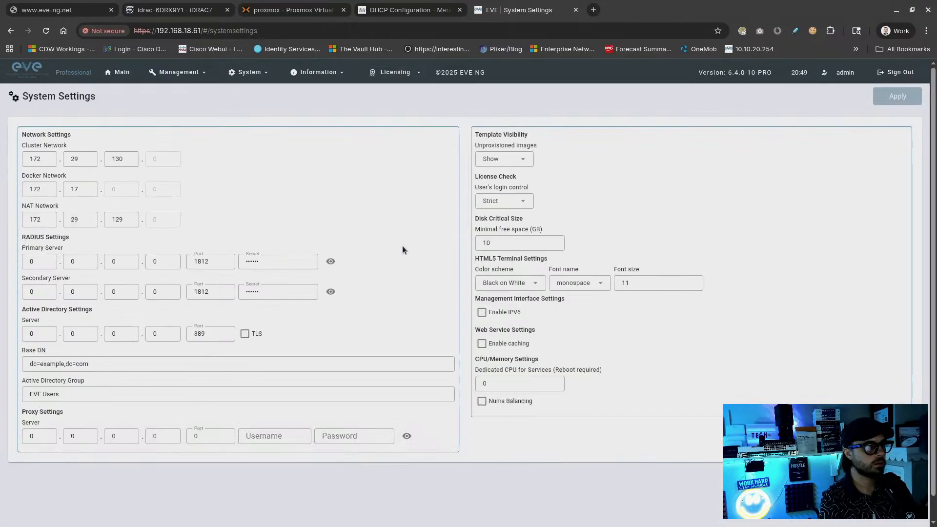
# Set Unprovisioned images to Hide in System Settings
pyautogui.scroll(-1, 402, 224)
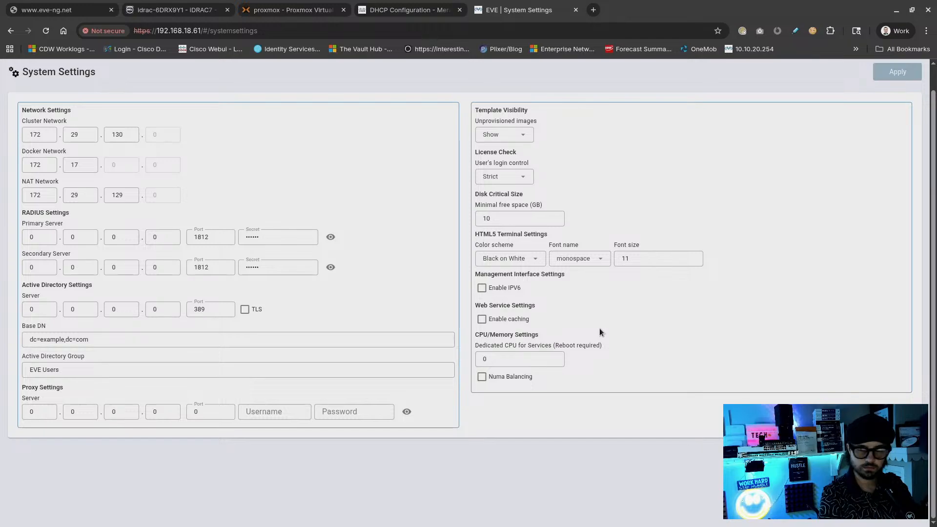
pyautogui.scroll(1, 328, 220)
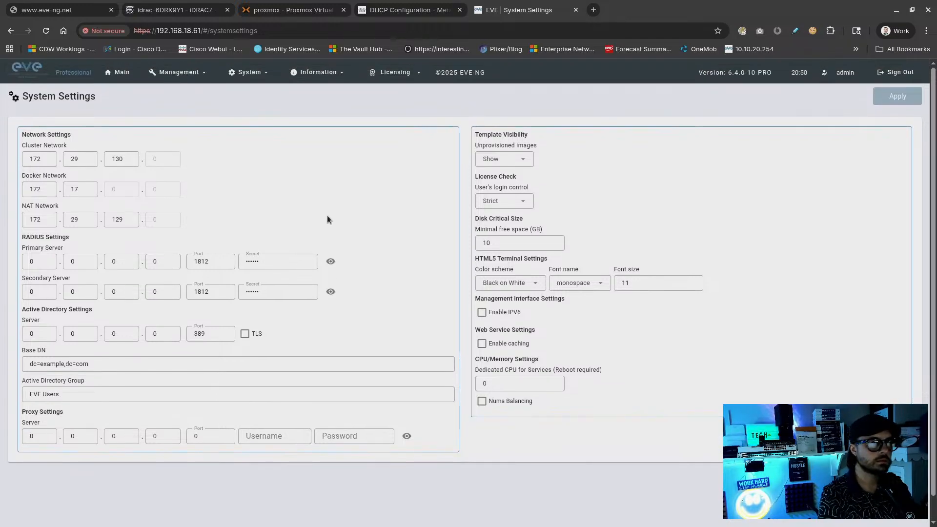
pyautogui.click(510, 161)
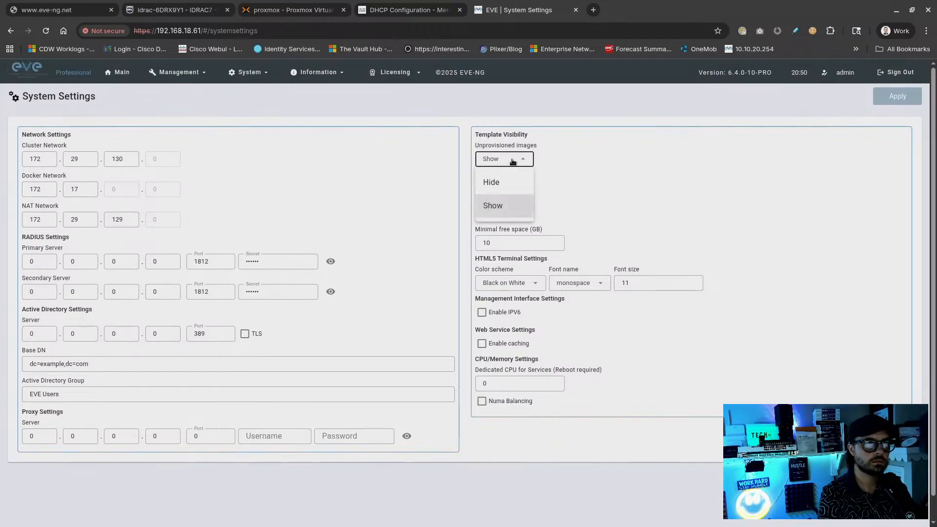
pyautogui.click(513, 162)
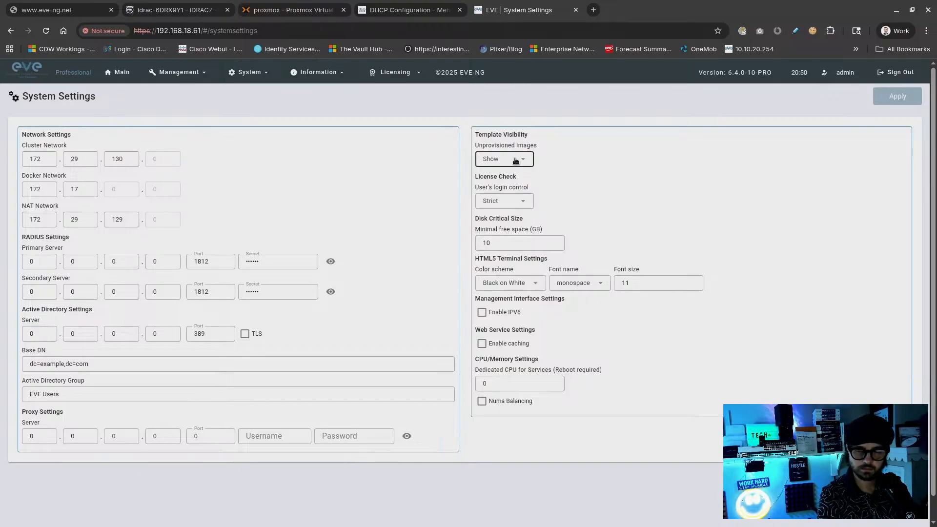
pyautogui.click(516, 161)
pyautogui.click(516, 160)
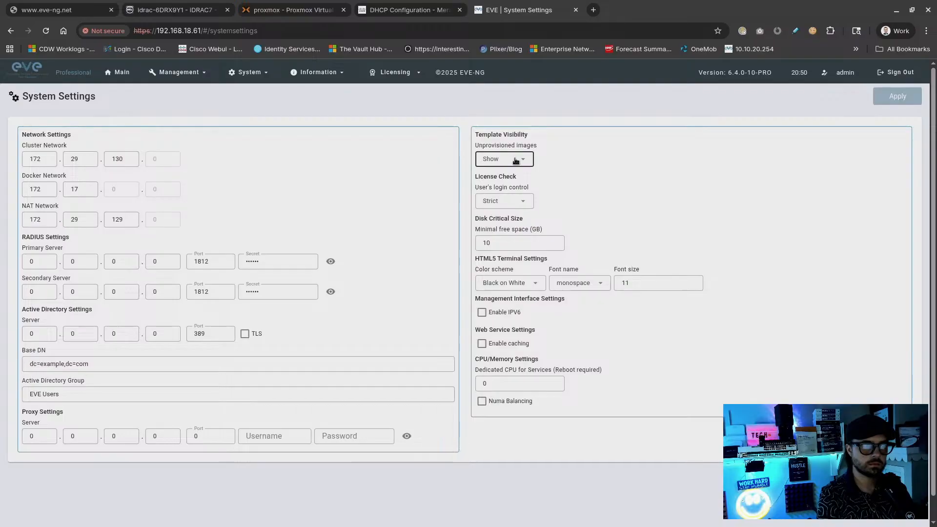
pyautogui.click(516, 161)
pyautogui.click(503, 183)
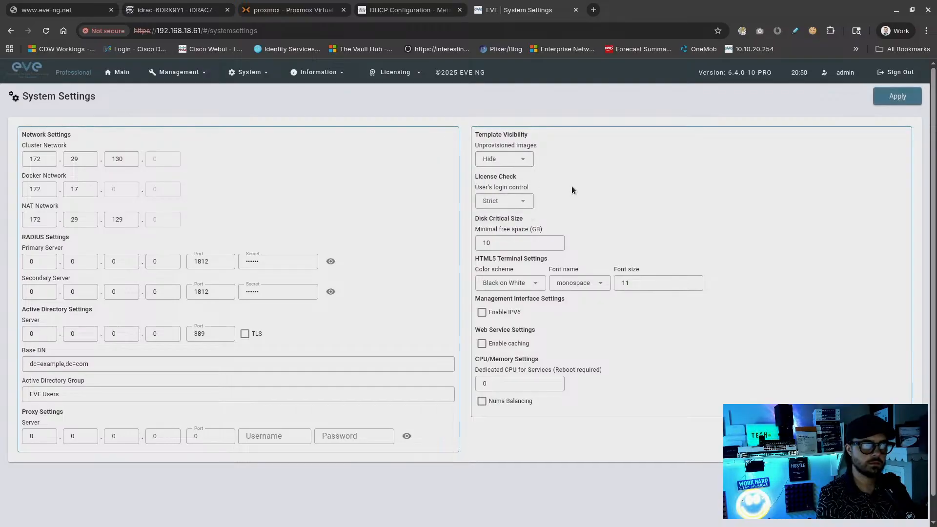
# Turn on web service caching in System Settings
pyautogui.click(513, 201)
pyautogui.click(514, 203)
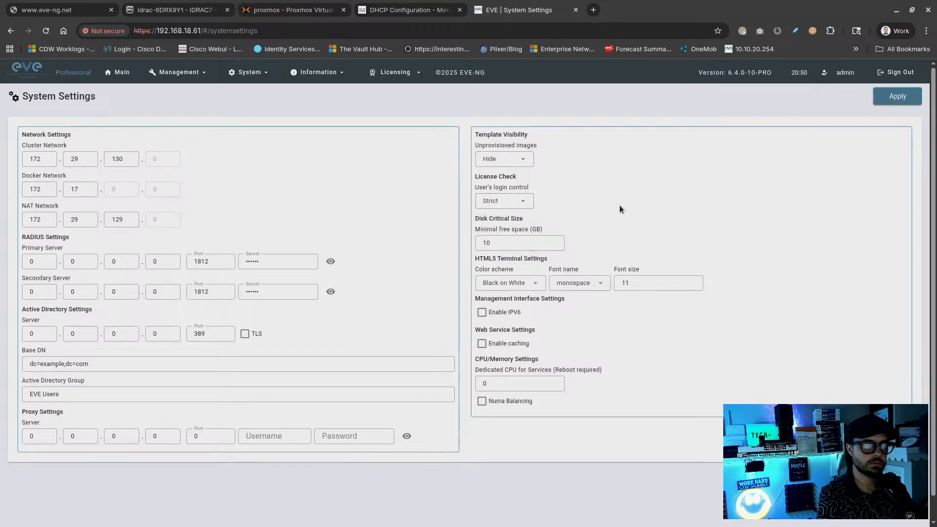
pyautogui.scroll(-1, 620, 205)
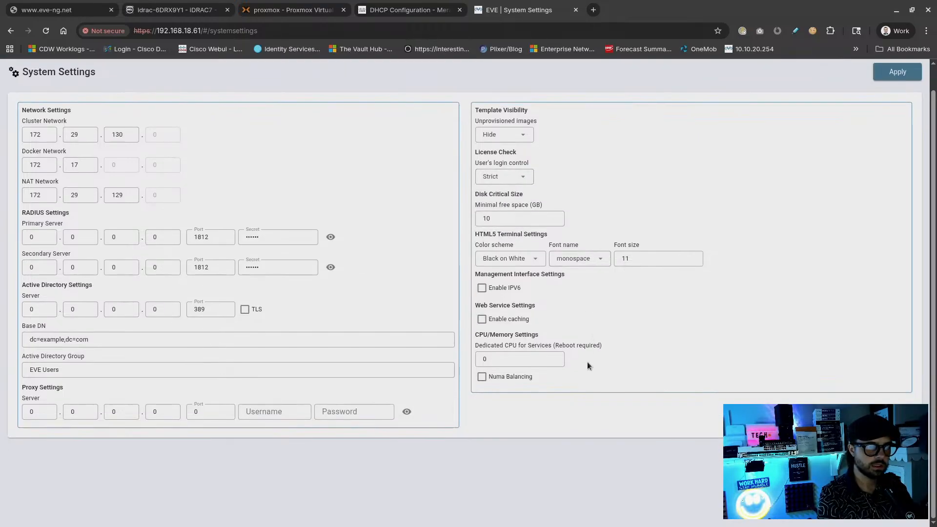
pyautogui.click(513, 322)
pyautogui.scroll(1, 742, 293)
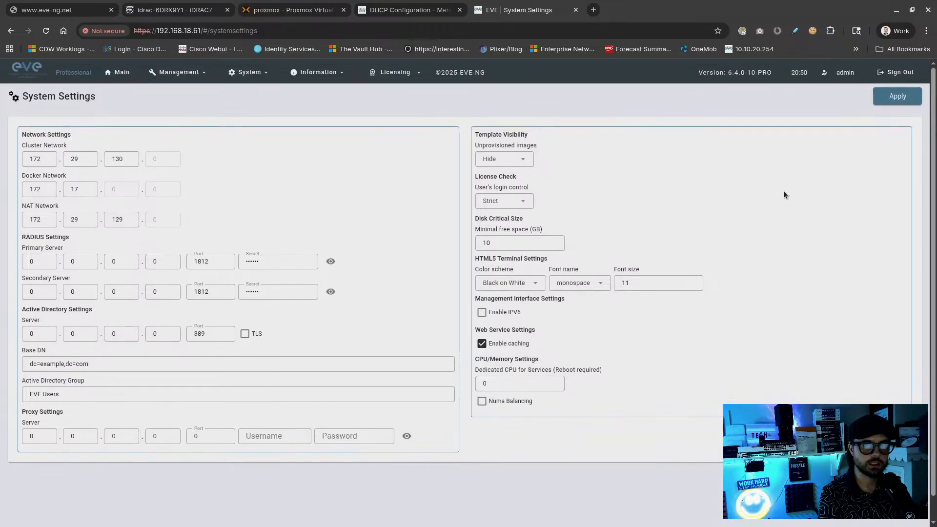
# Apply and confirm the settings changes, then preview Test_Lab.unl from Main
pyautogui.click(879, 101)
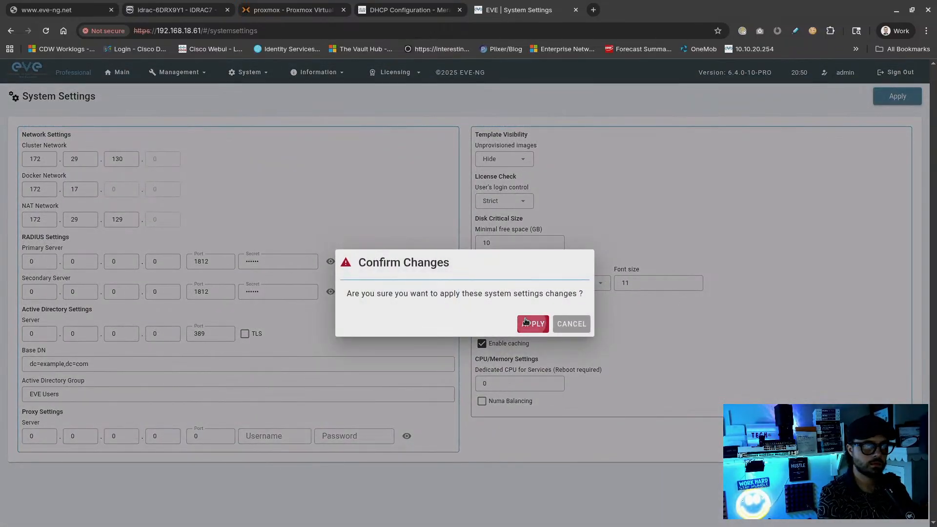
pyautogui.click(533, 324)
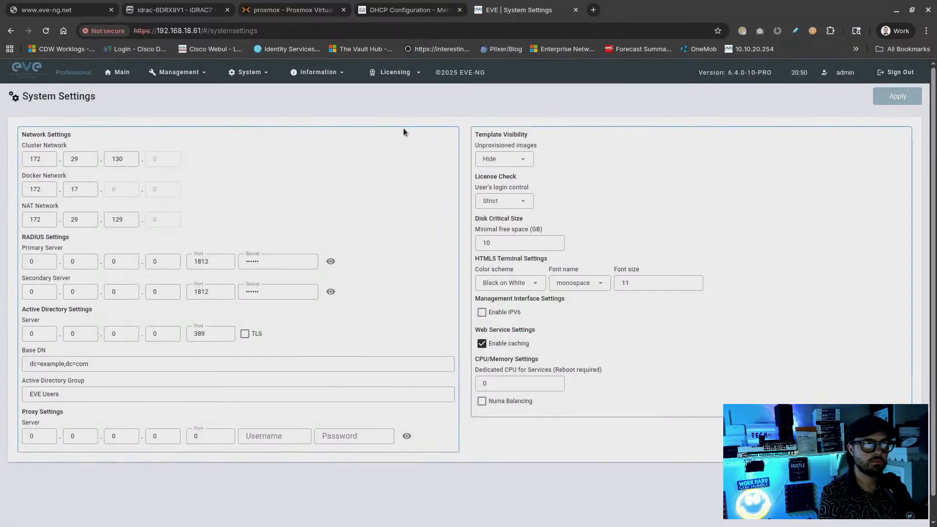
pyautogui.click(118, 72)
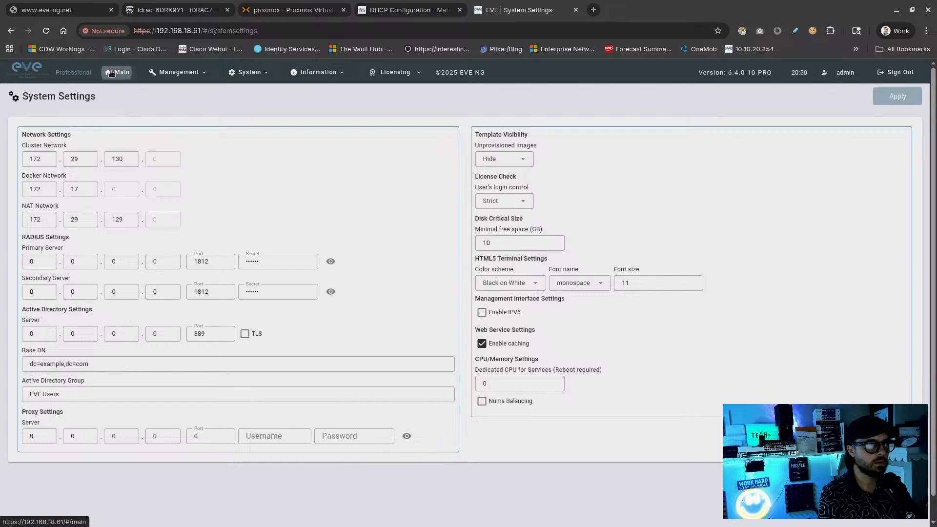
pyautogui.click(103, 258)
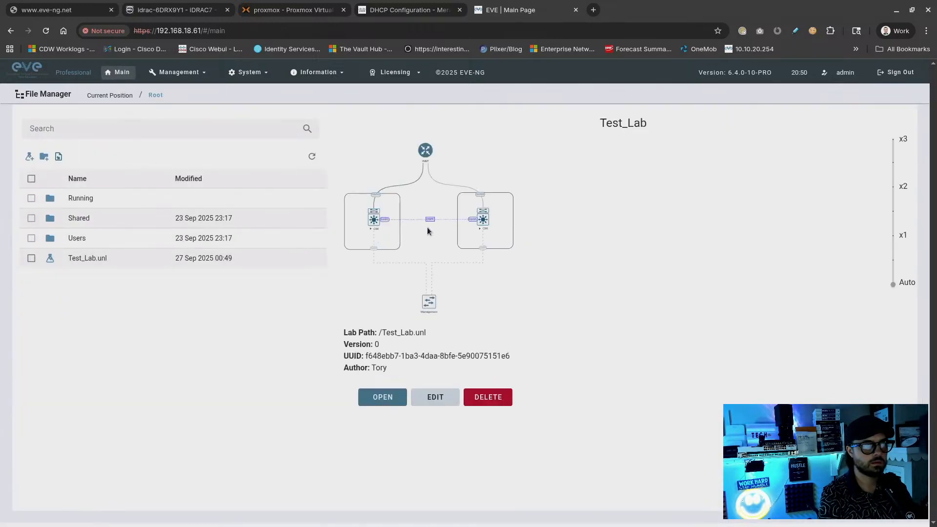
# Open Test_Lab and toggle Show unprovisioned templates in the Add Node list, leaving it off
pyautogui.click(369, 398)
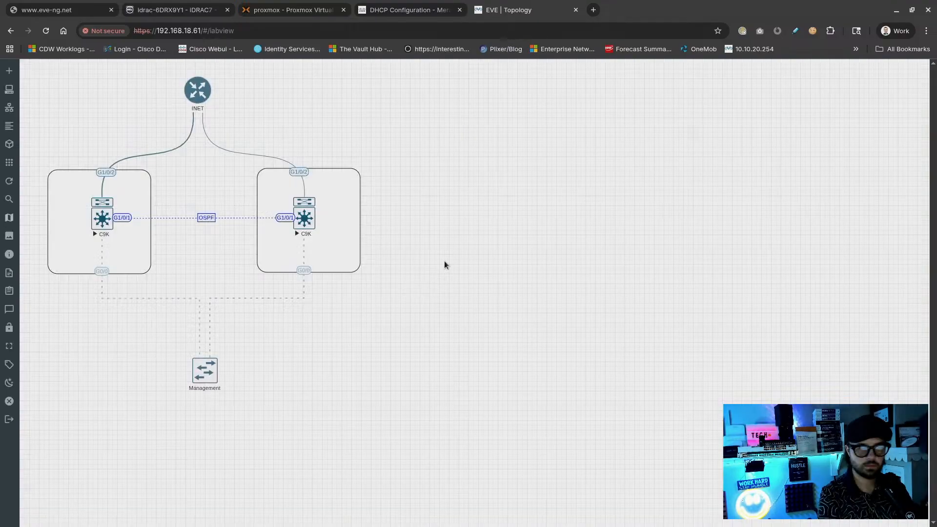
pyautogui.rightClick(455, 203)
pyautogui.click(473, 226)
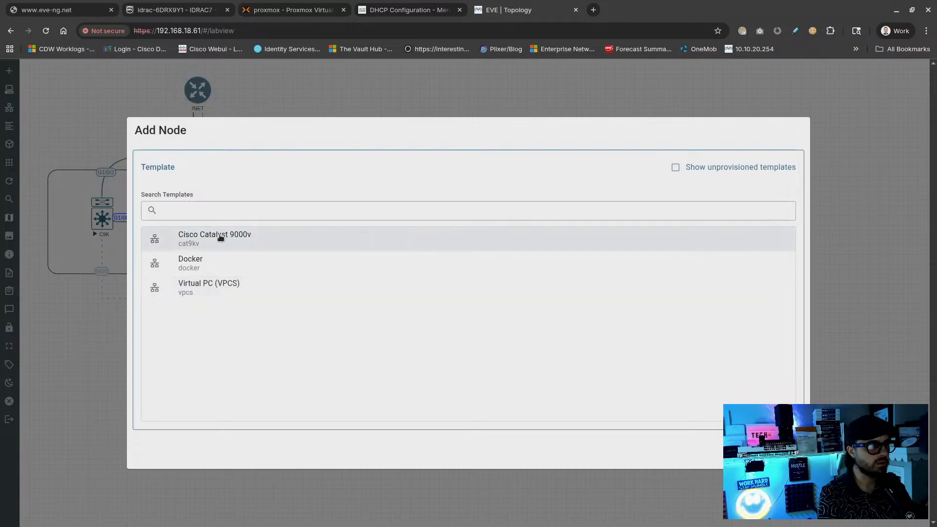
pyautogui.click(716, 167)
pyautogui.click(717, 168)
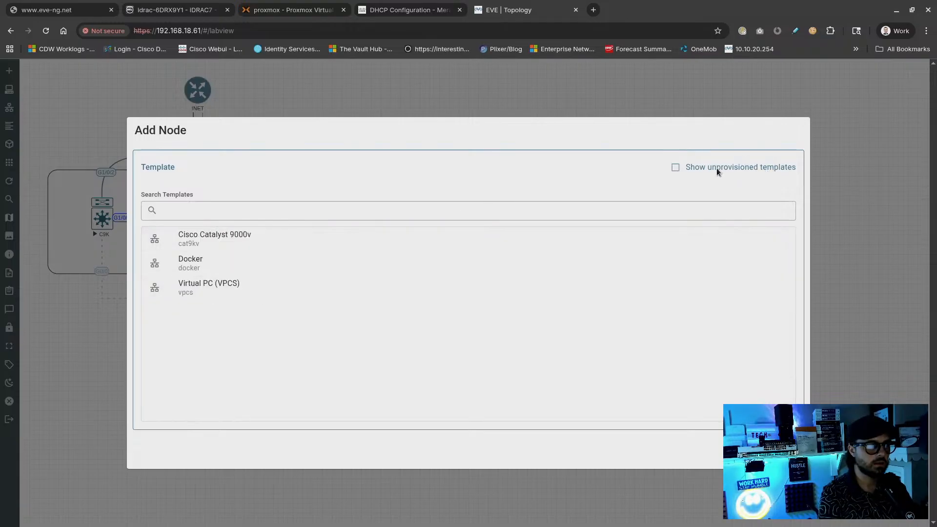
pyautogui.click(717, 168)
pyautogui.click(717, 168)
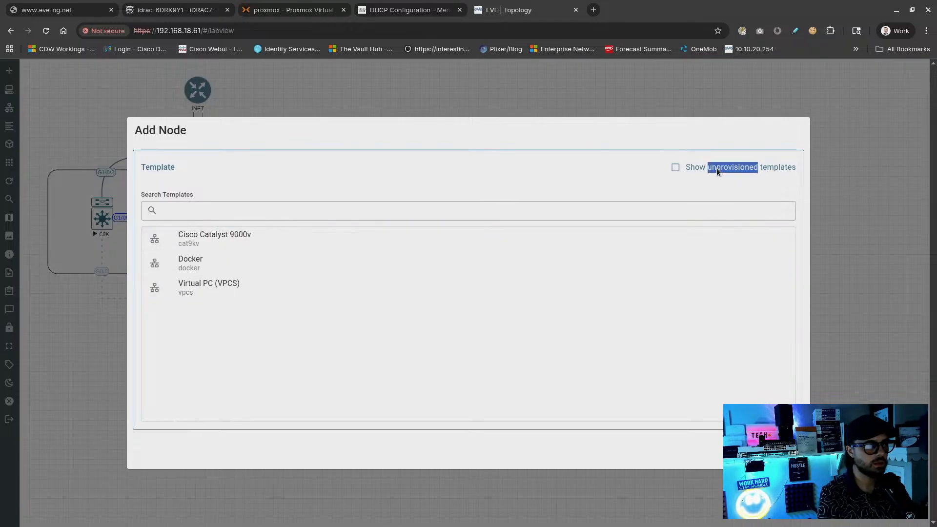
pyautogui.click(716, 168)
pyautogui.click(717, 168)
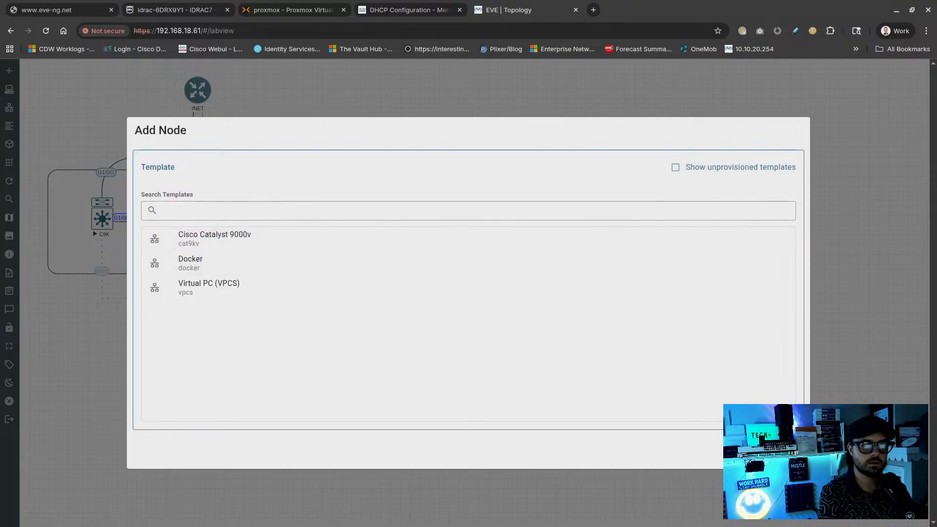
# Close the Add Node window, then select all nodes and shift them right and down
pyautogui.click(785, 449)
pyautogui.moveTo(521, 78); pyautogui.dragTo(33, 434)
pyautogui.moveTo(78, 223); pyautogui.dragTo(186, 228)
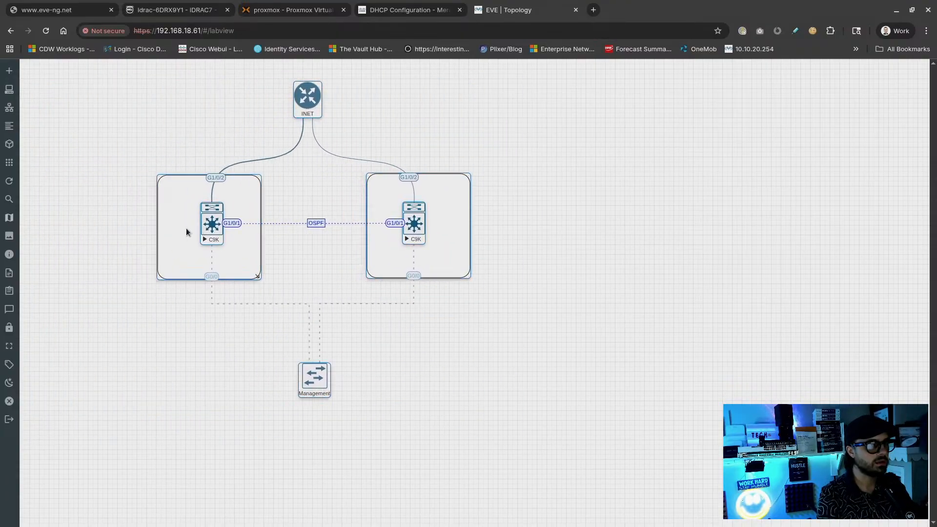
# Bring up the Management network's connected-interfaces management view
pyautogui.rightClick(292, 377)
pyautogui.click(340, 358)
pyautogui.rightClick(315, 376)
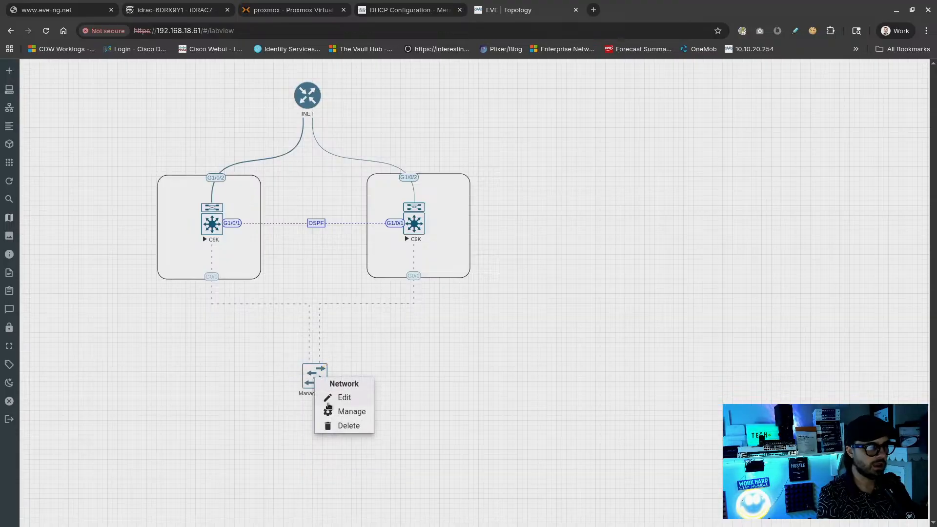
pyautogui.click(337, 400)
pyautogui.click(502, 432)
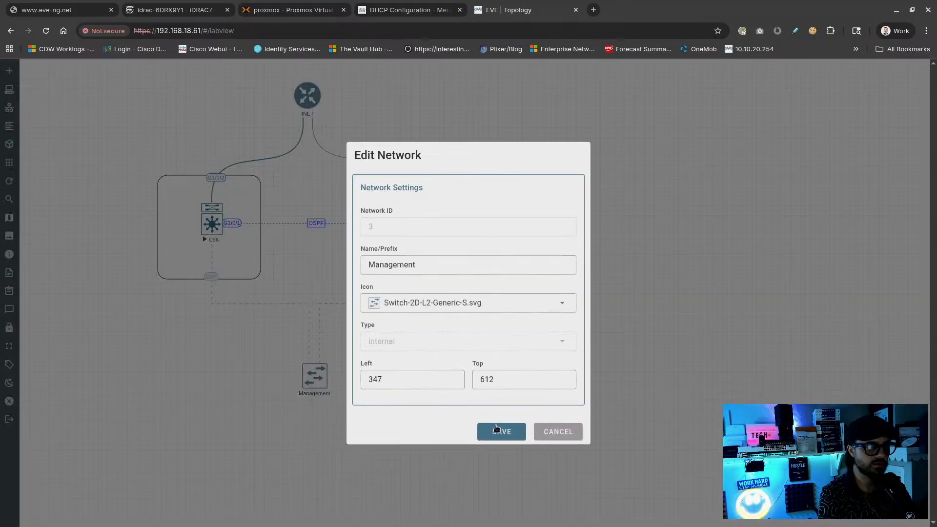
pyautogui.rightClick(318, 384)
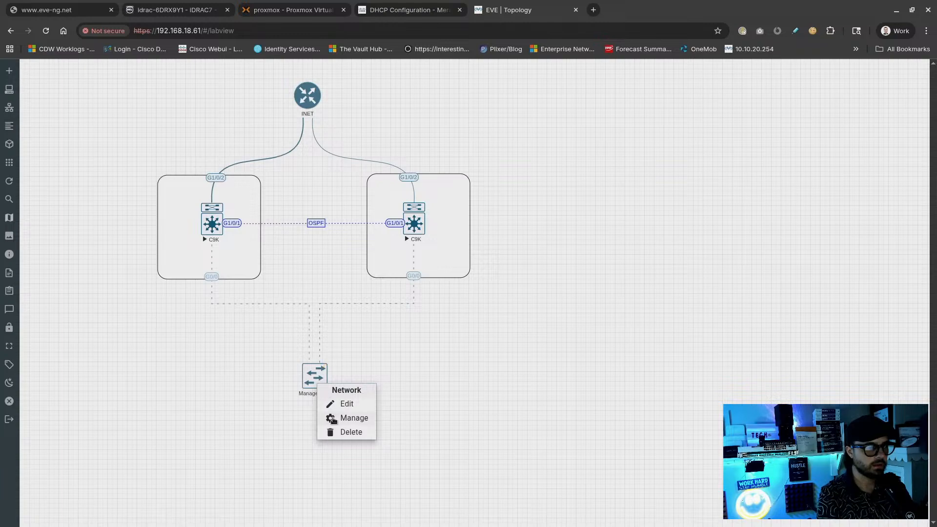
pyautogui.click(344, 417)
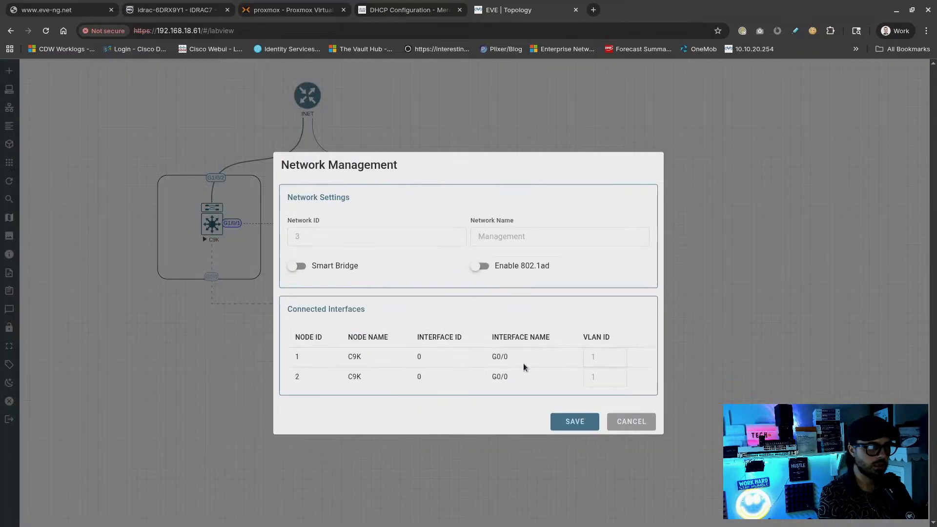
# Enable Smart Bridge and set both switches' G0/0 VLAN IDs to 10
pyautogui.click(341, 270)
pyautogui.click(598, 358)
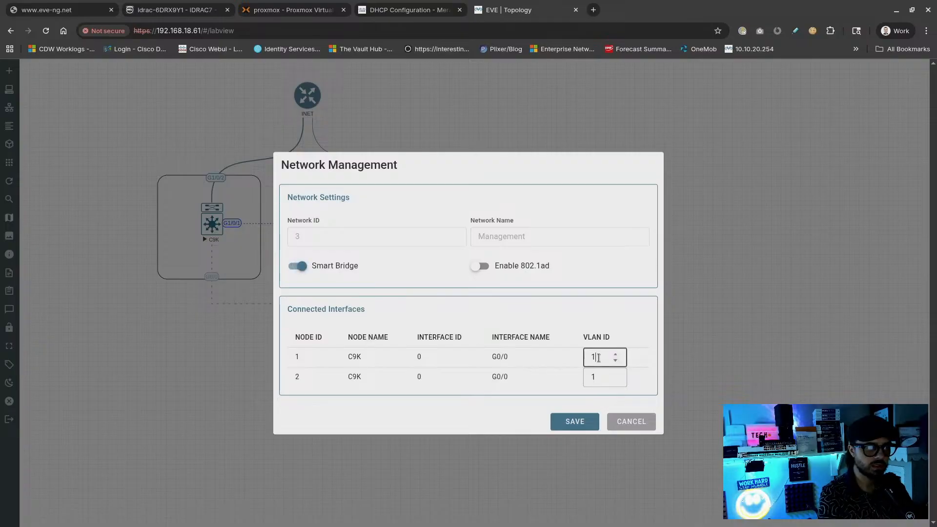
pyautogui.write('10')
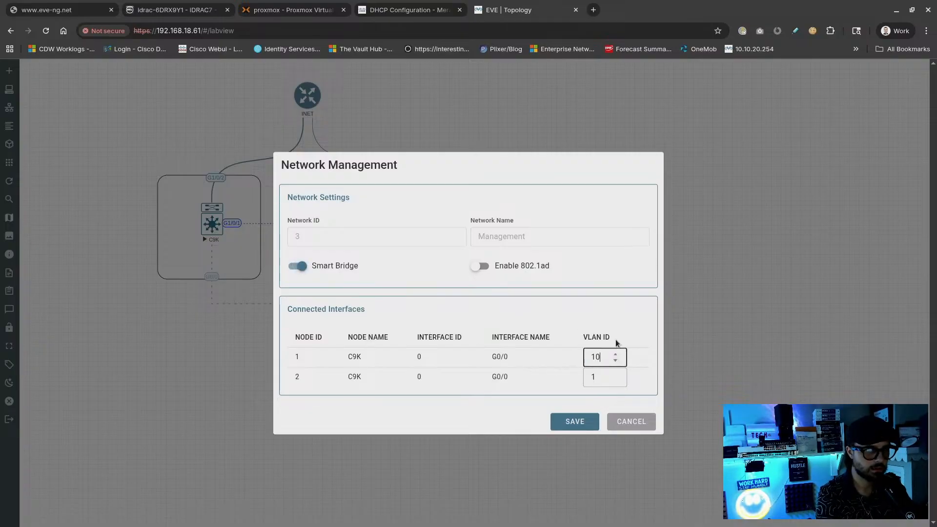
pyautogui.moveTo(603, 377); pyautogui.dragTo(575, 376)
pyautogui.write('10')
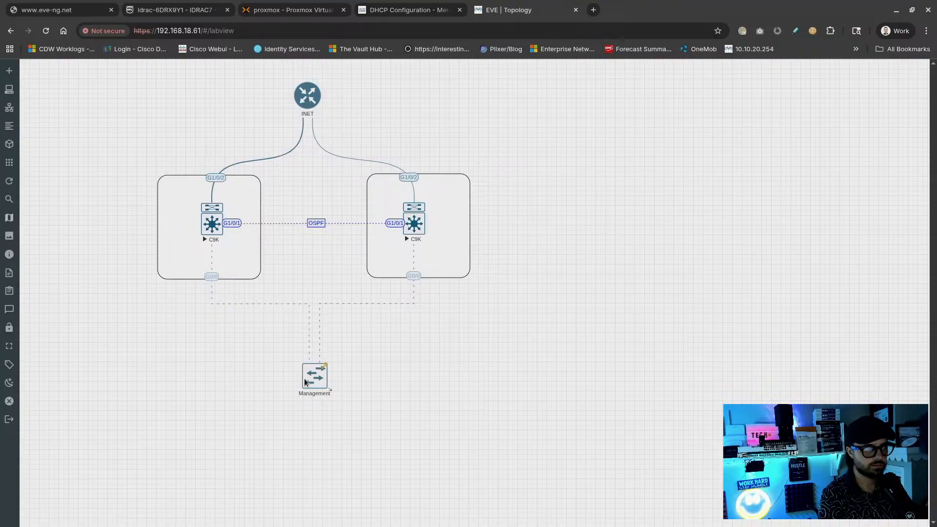
# Recheck the Management network settings and its bridged interfaces with VLAN 10
pyautogui.rightClick(319, 390)
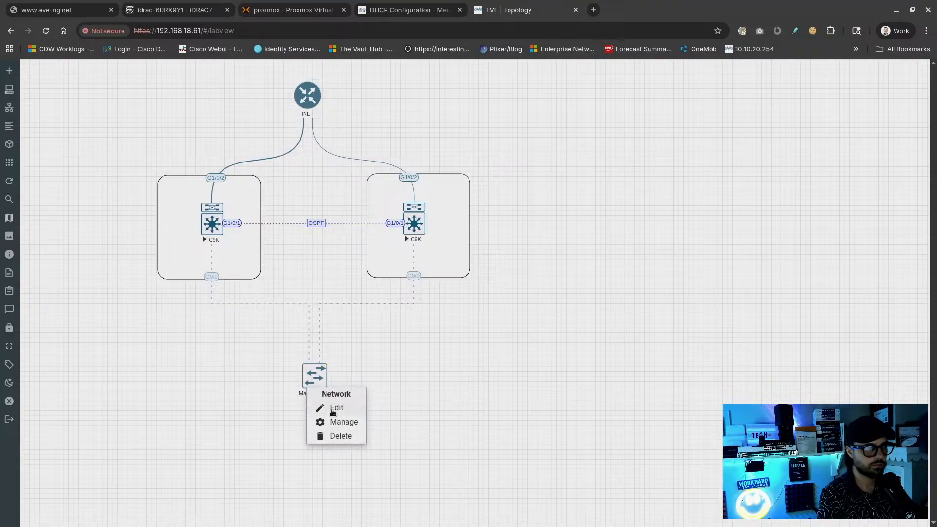
pyautogui.click(333, 408)
pyautogui.click(547, 433)
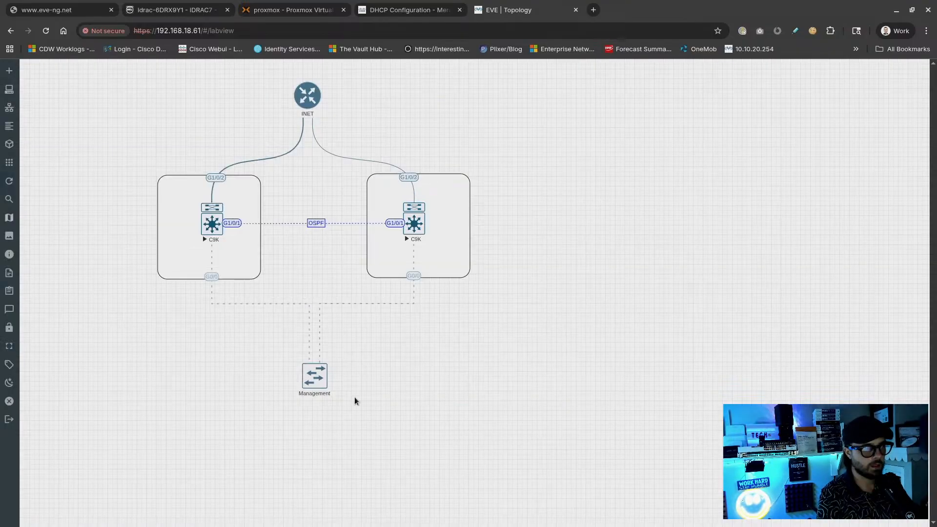
pyautogui.rightClick(315, 391)
pyautogui.click(336, 423)
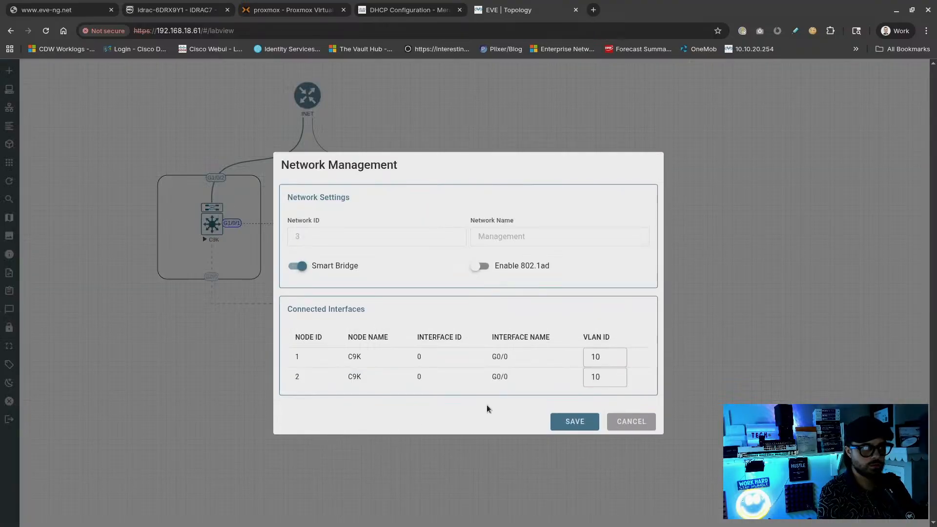
pyautogui.click(615, 423)
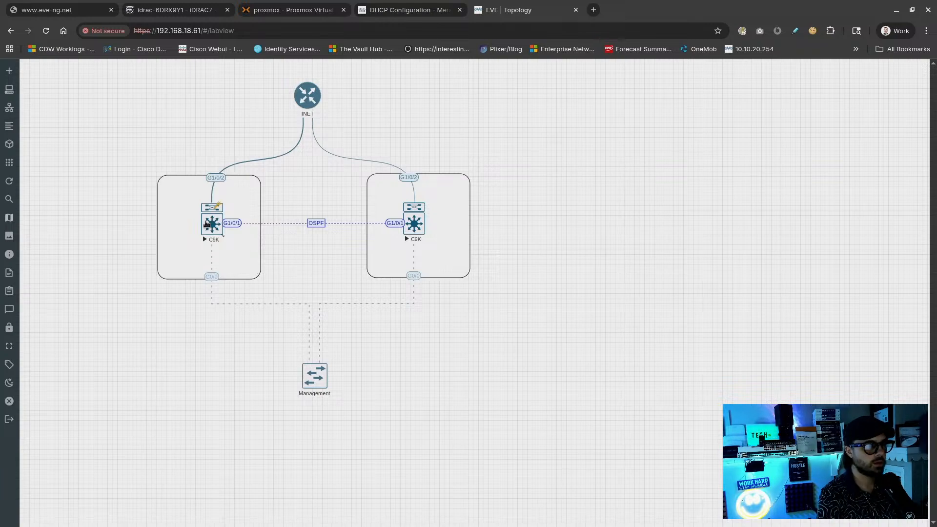
# Open the left C9K console and decline the initial configuration dialog with 'no'
pyautogui.click(212, 224)
pyautogui.moveTo(335, 152); pyautogui.dragTo(560, 111)
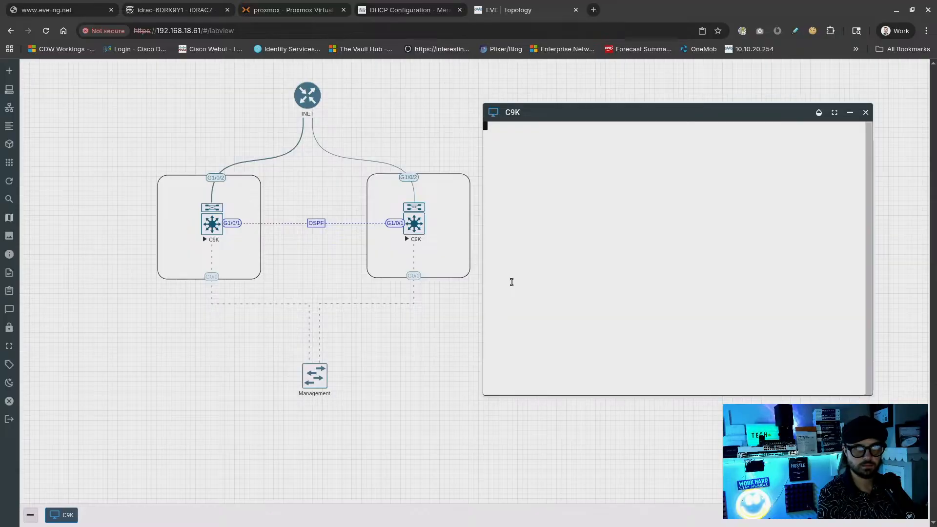
pyautogui.press('Return')
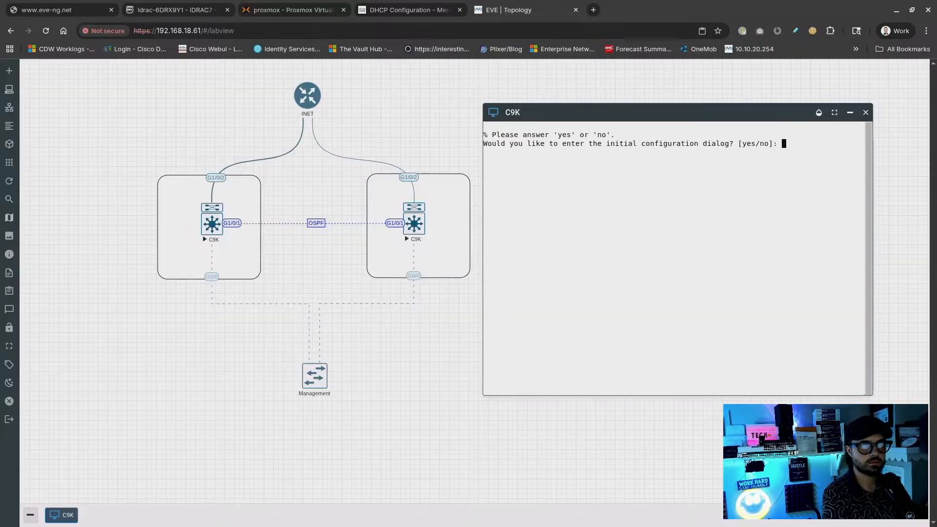
pyautogui.write('no')
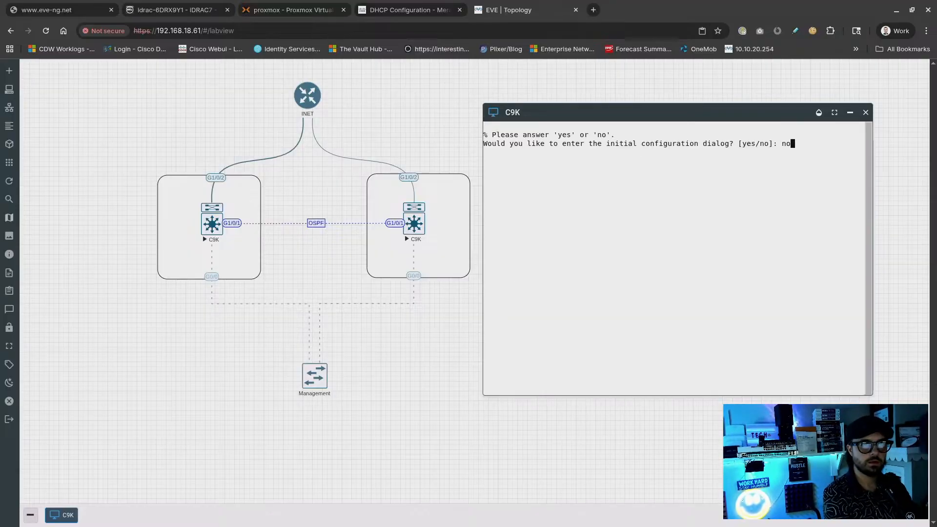
pyautogui.press('Return')
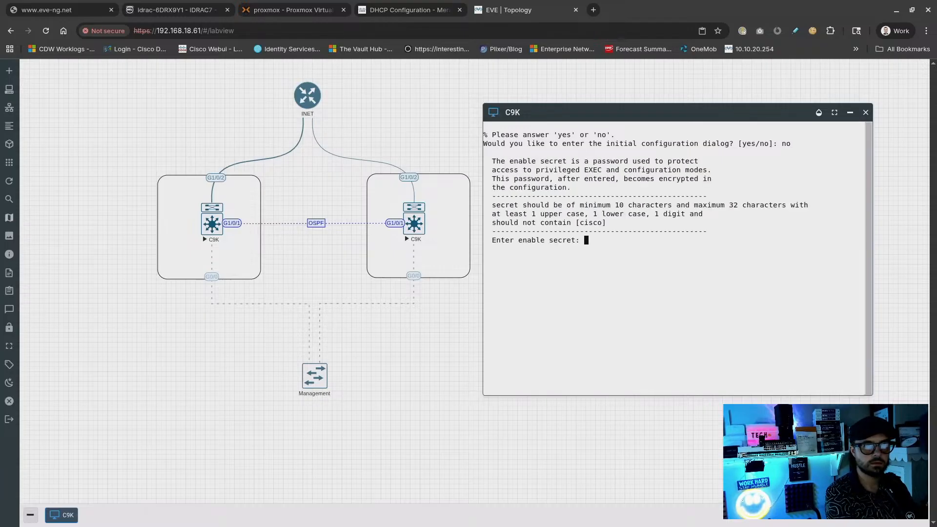
# Try several enable secrets that the setup rejects as invalid
pyautogui.write('*****')
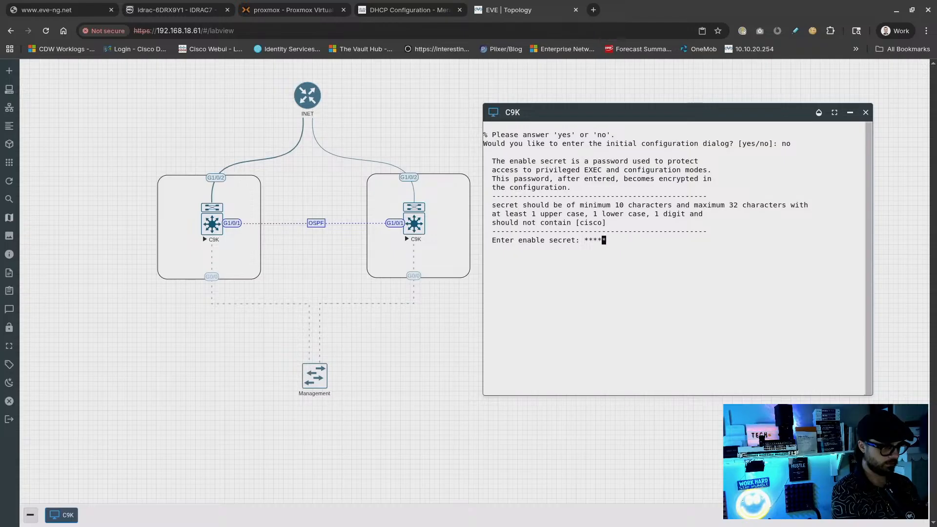
pyautogui.write('***')
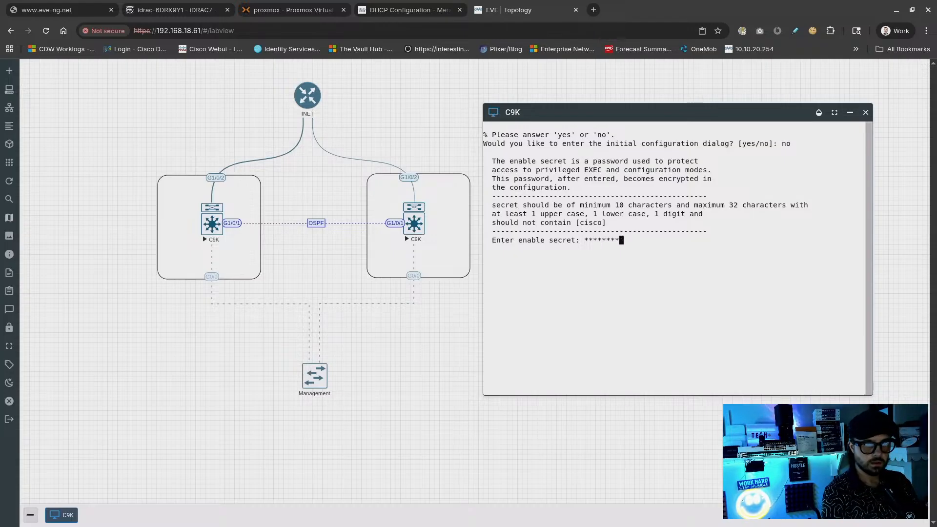
pyautogui.press('Return')
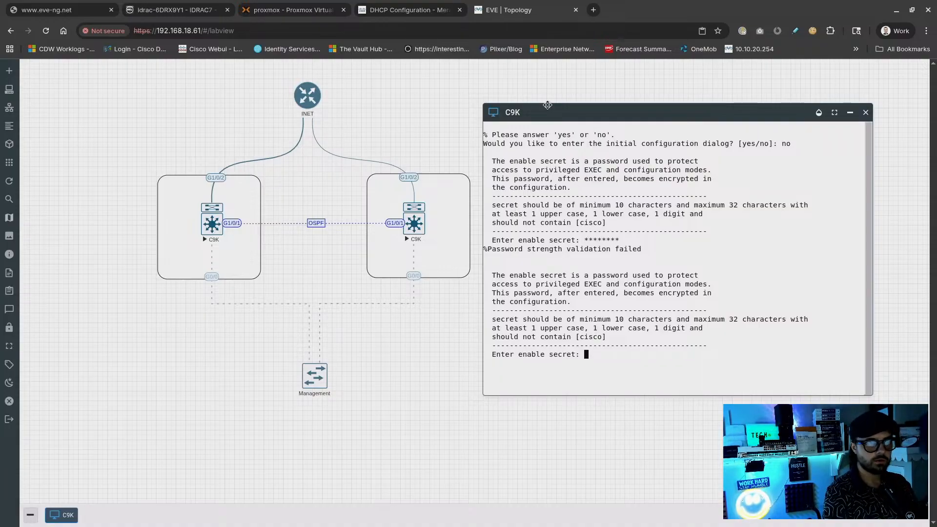
pyautogui.moveTo(538, 112); pyautogui.dragTo(561, 114)
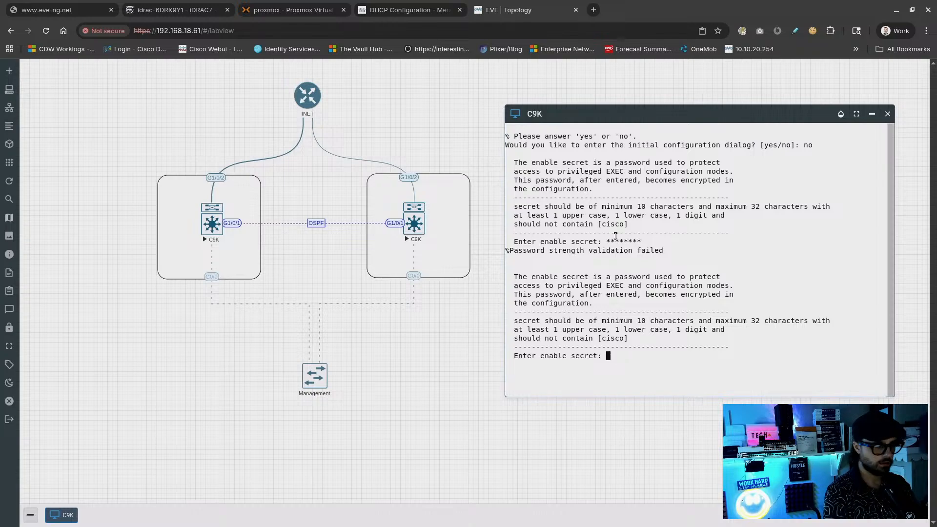
pyautogui.press('Return')
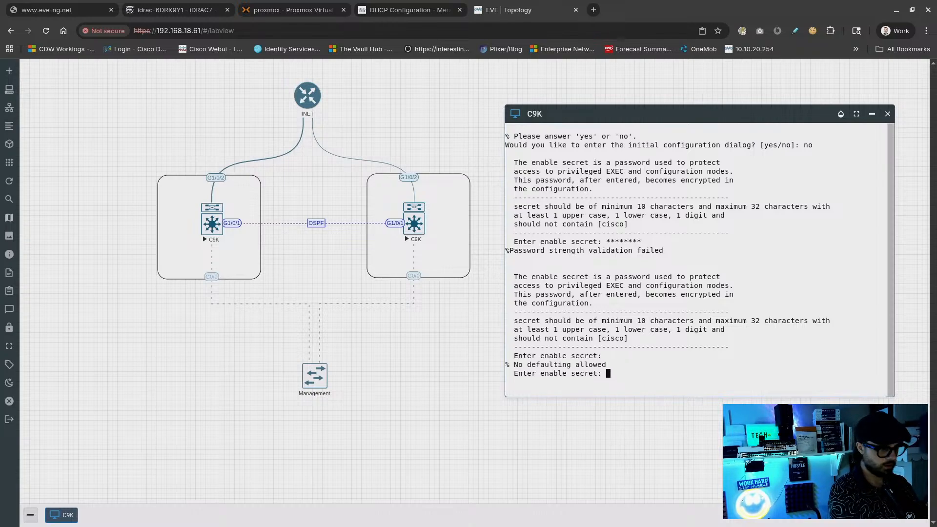
pyautogui.write('********')
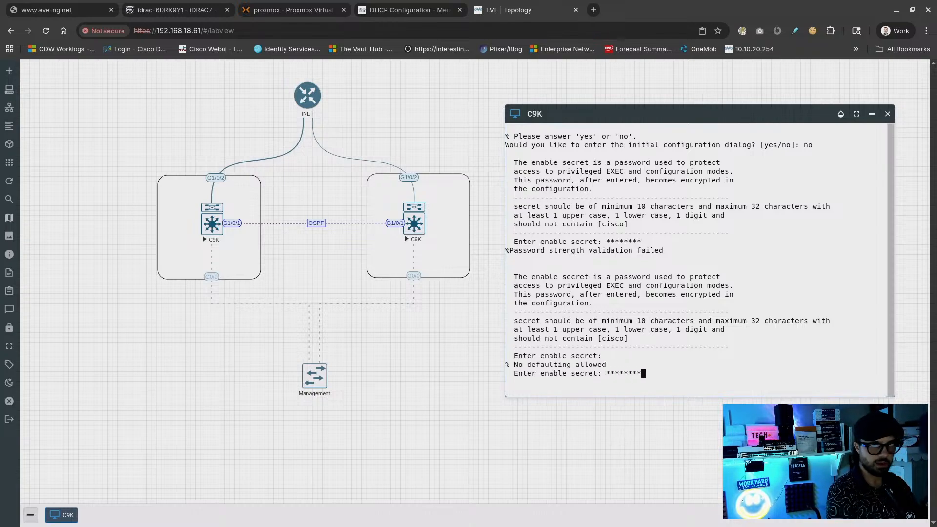
pyautogui.press('Return')
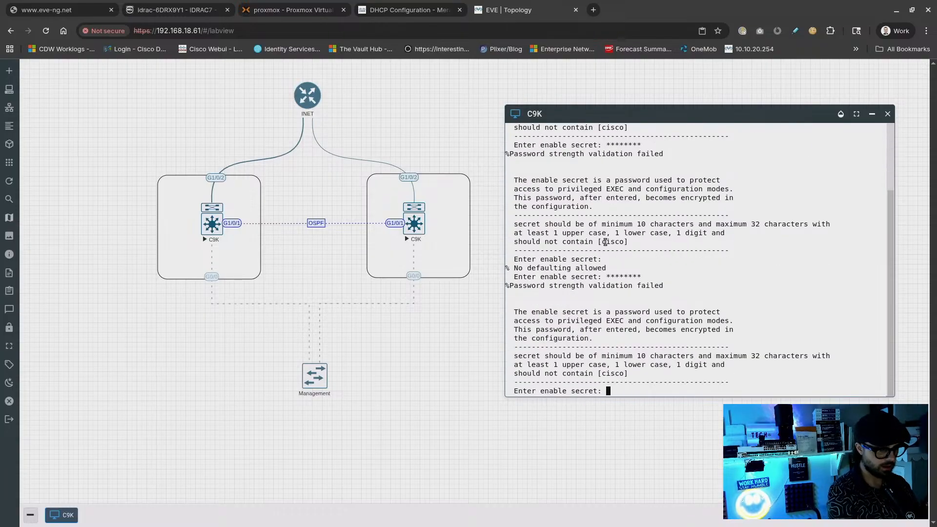
pyautogui.write('********')
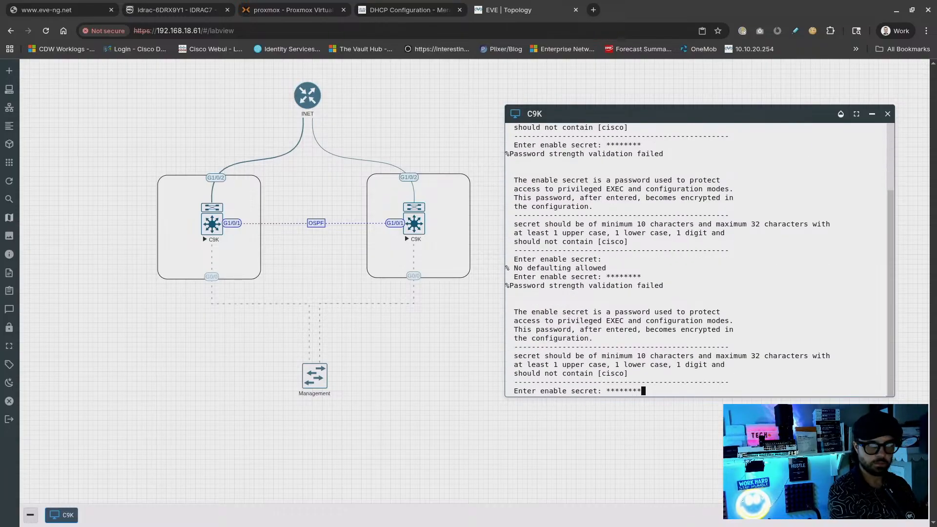
pyautogui.press('Return')
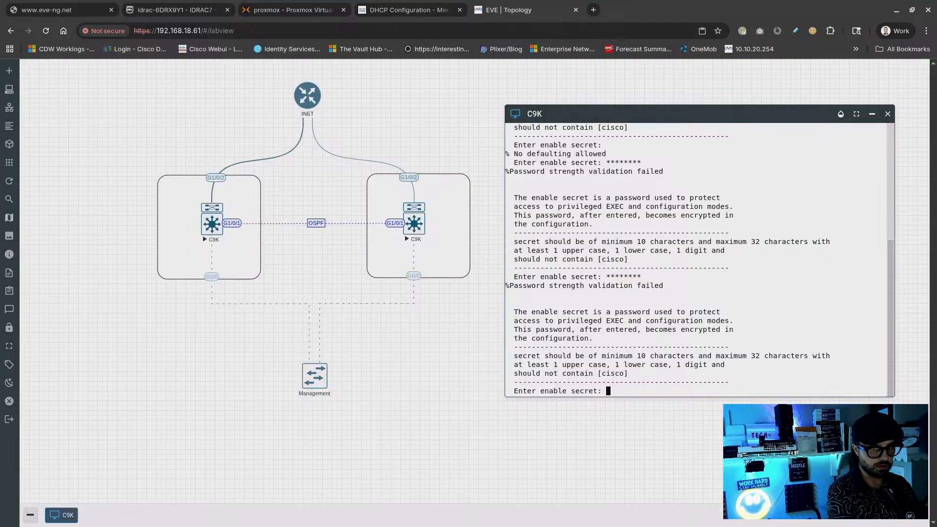
# Enter and confirm a 10-character enable secret, then choose option 0 to exit setup
pyautogui.write('*')
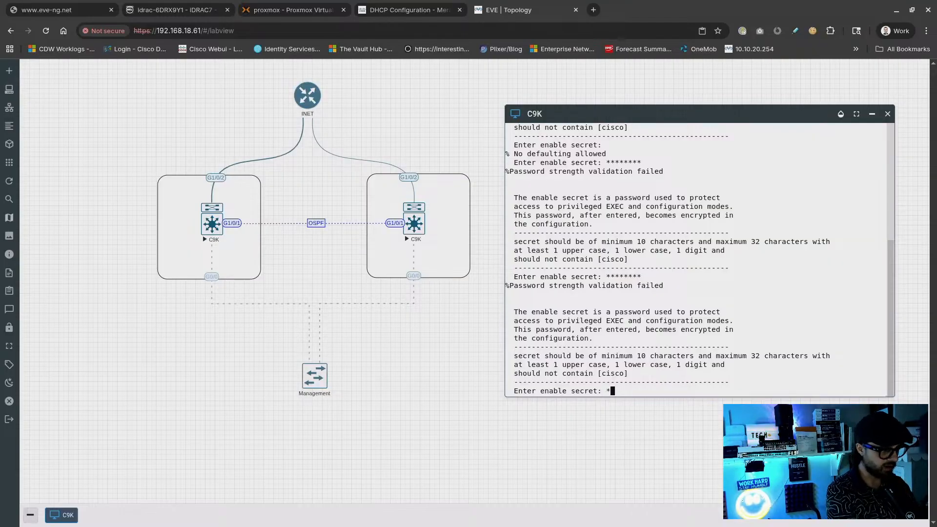
pyautogui.write('*********')
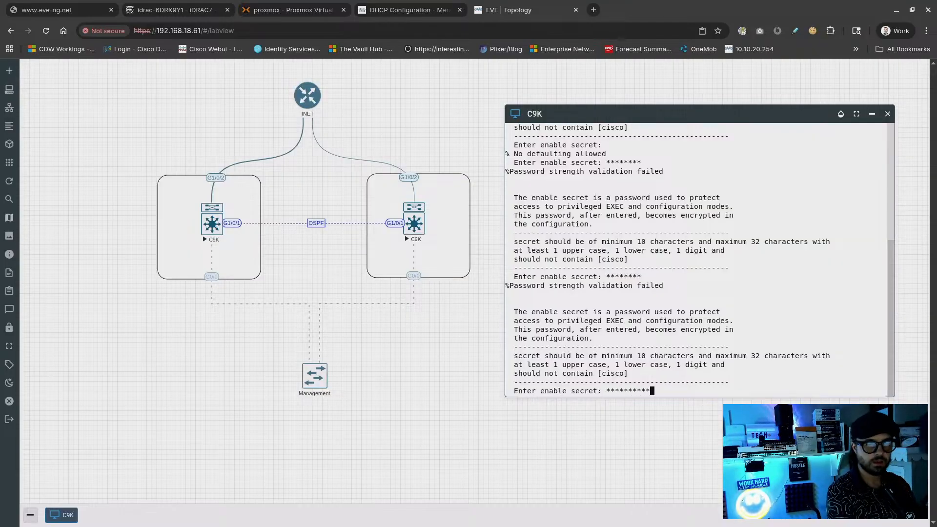
pyautogui.press('Return')
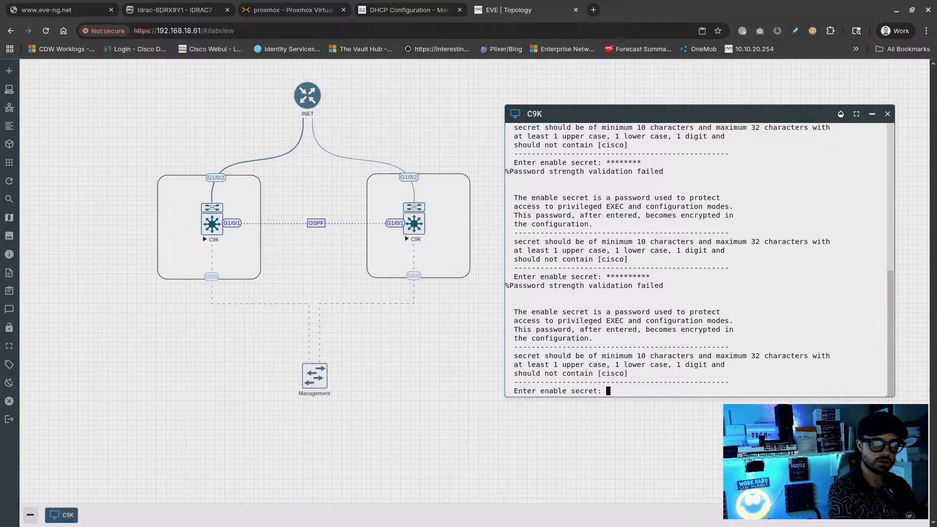
pyautogui.write('****')
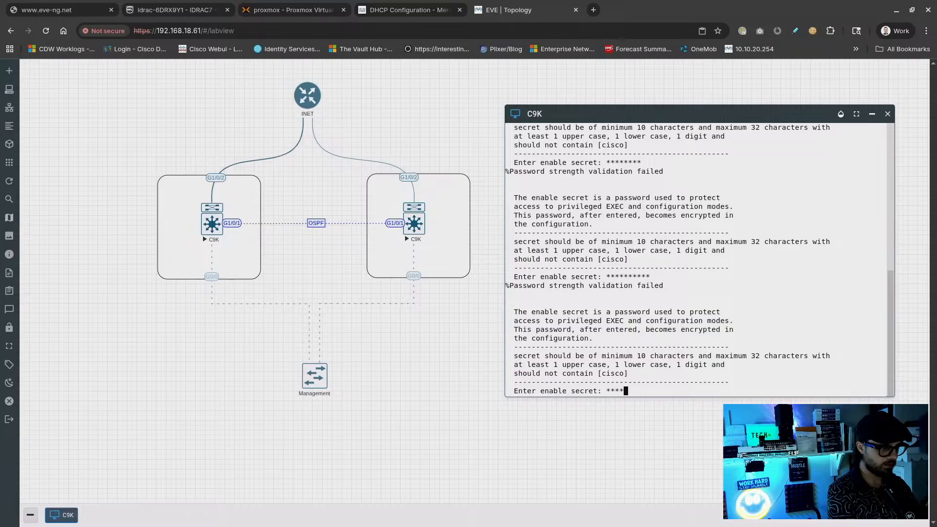
pyautogui.write('******')
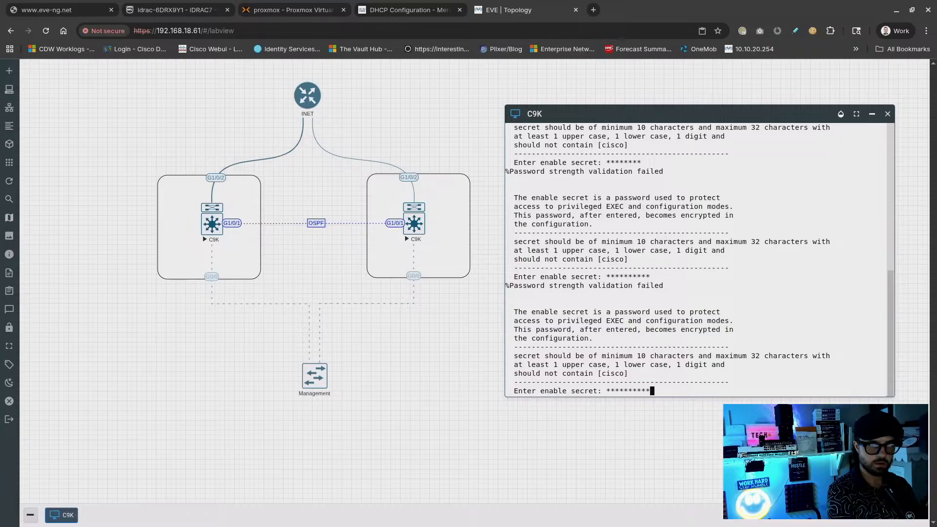
pyautogui.press('Return')
pyautogui.write('*****')
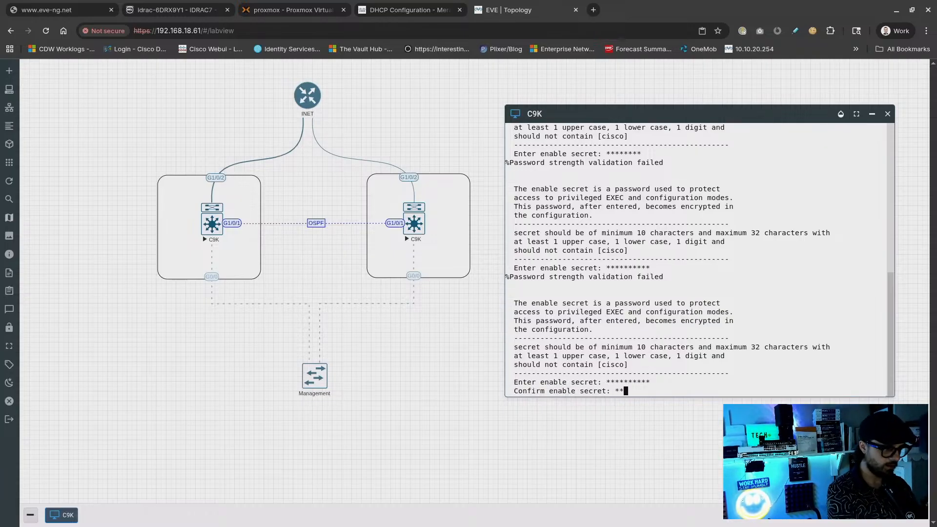
pyautogui.write('*****')
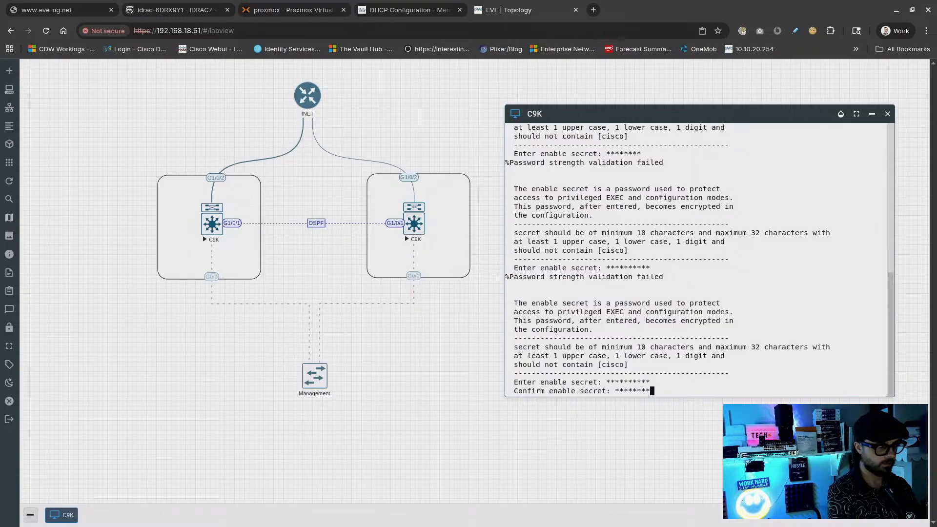
pyautogui.press('Return')
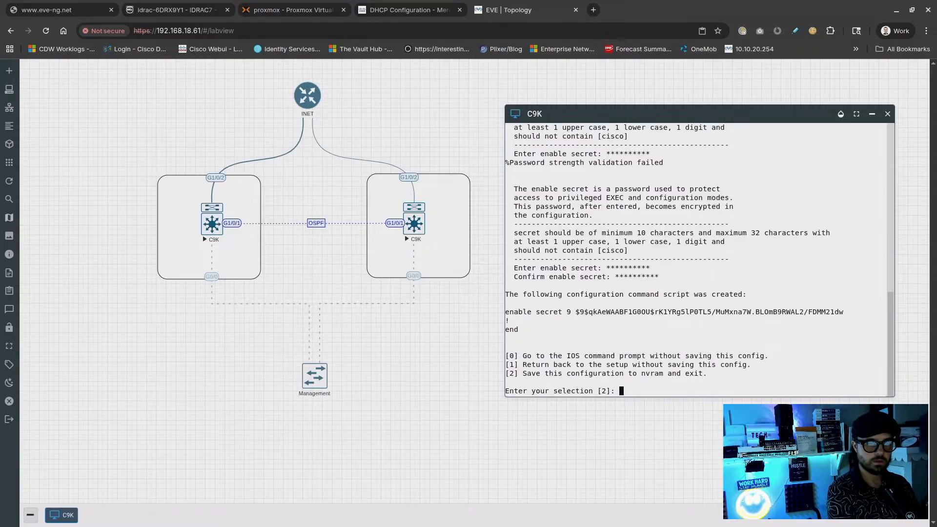
pyautogui.write('0')
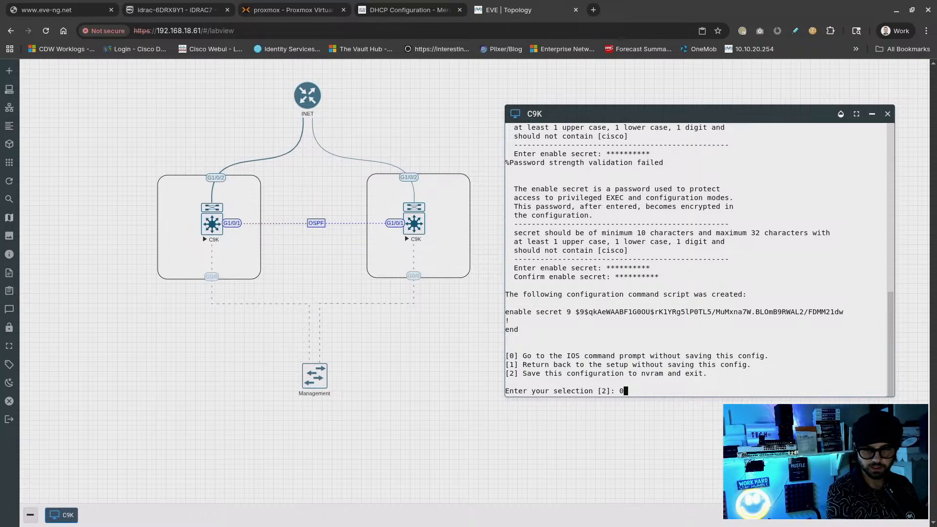
pyautogui.press('Return')
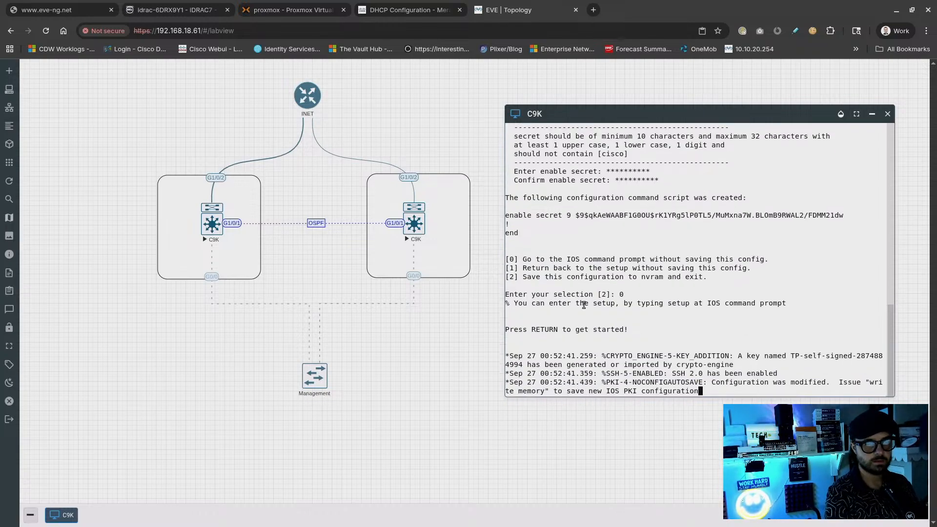
# Open the right C9K console and answer 'no' to the initial configuration dialog
pyautogui.click(415, 224)
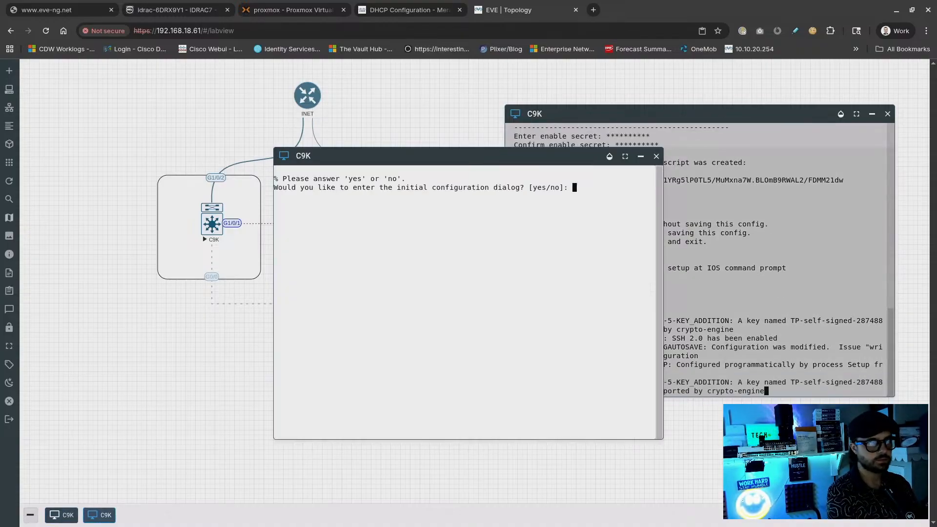
pyautogui.write('no')
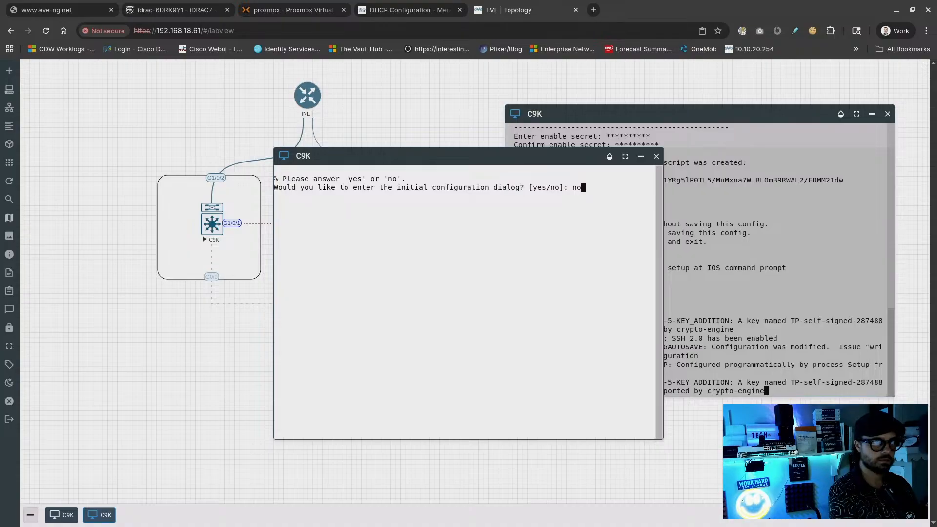
pyautogui.press('Return')
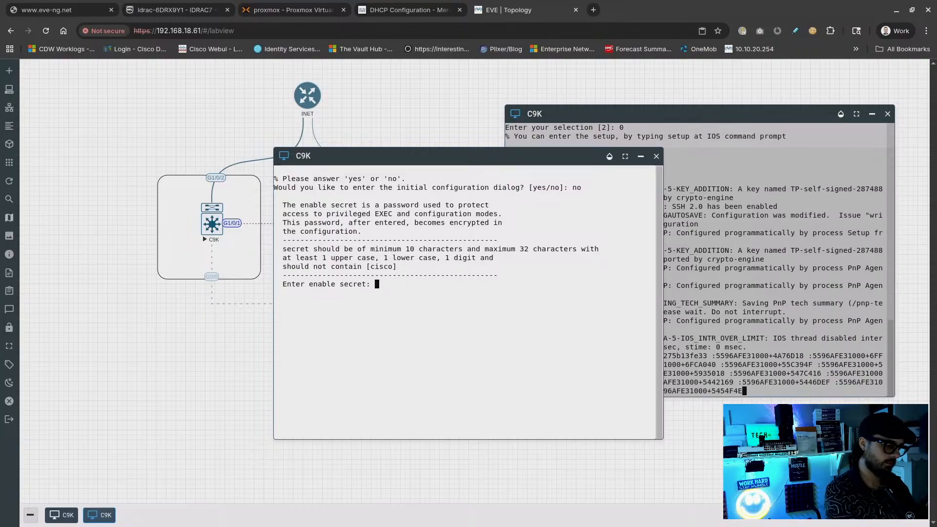
# Enter and confirm the enable secret, then type 0 at the selection prompt
pyautogui.write('*****')
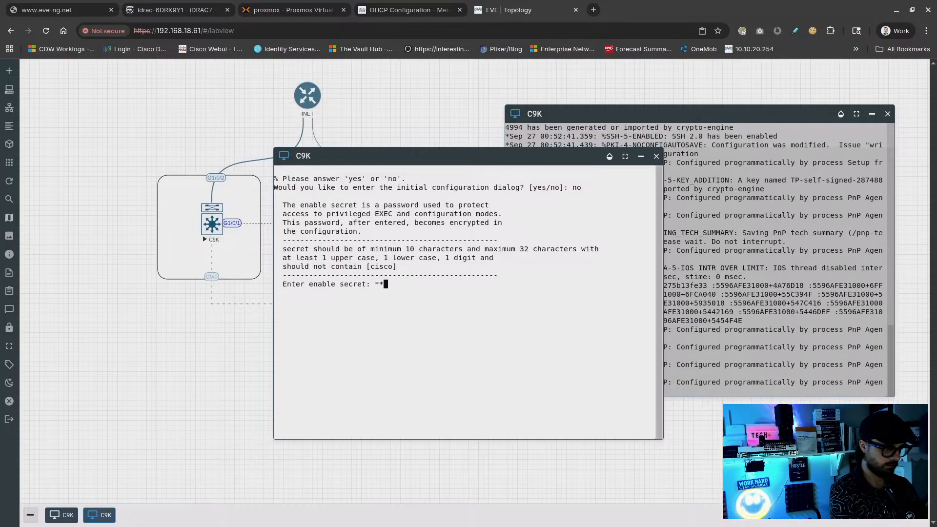
pyautogui.write('*****')
pyautogui.press('Return')
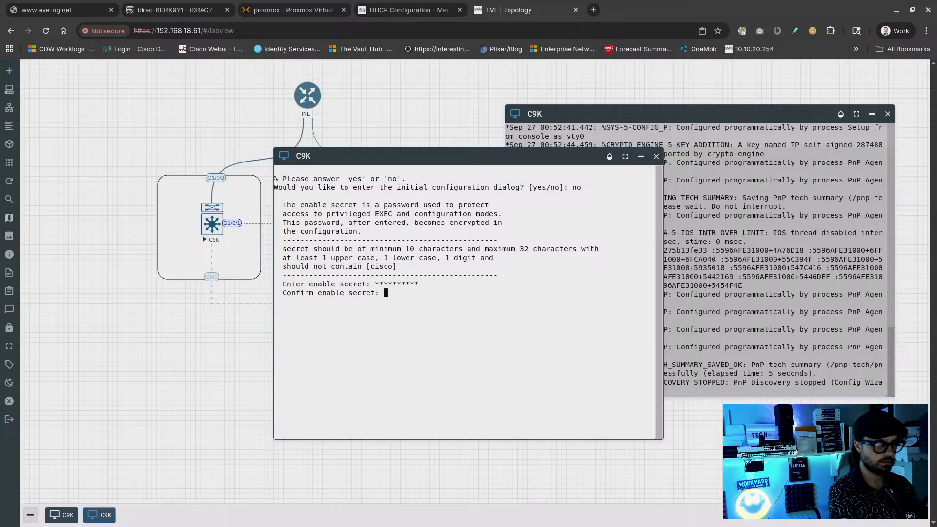
pyautogui.write('********')
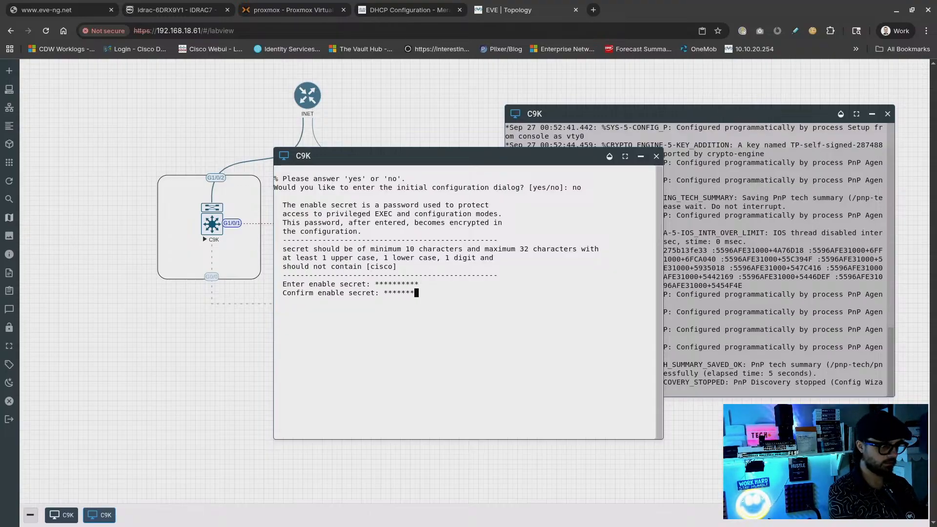
pyautogui.write('**')
pyautogui.press('Return')
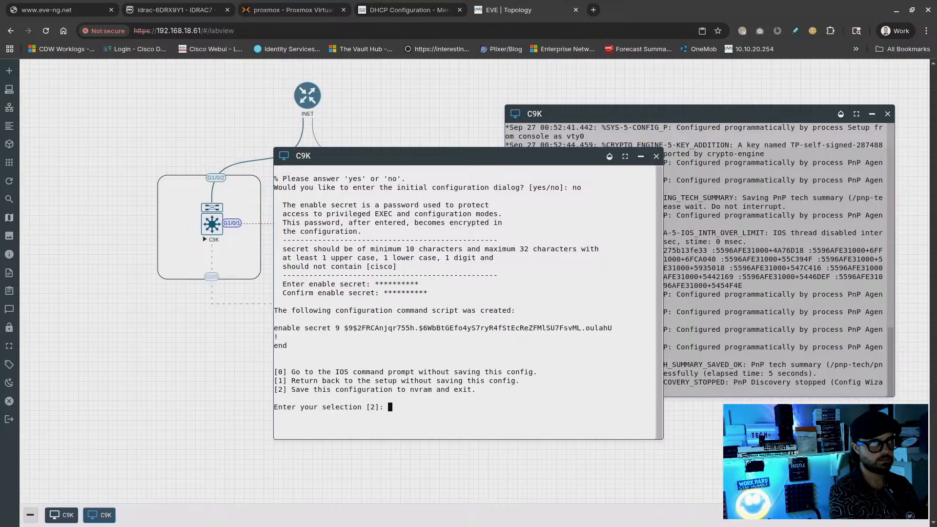
pyautogui.write('0')
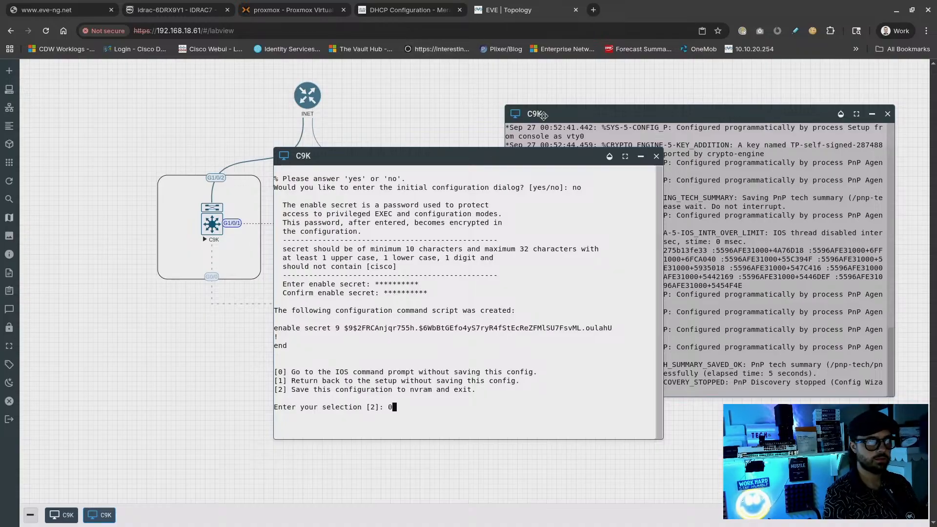
# Arrange the two switch consoles side by side over the topology
pyautogui.moveTo(494, 162); pyautogui.dragTo(641, 186)
pyautogui.moveTo(639, 117); pyautogui.dragTo(258, 125)
pyautogui.moveTo(486, 175); pyautogui.dragTo(584, 119)
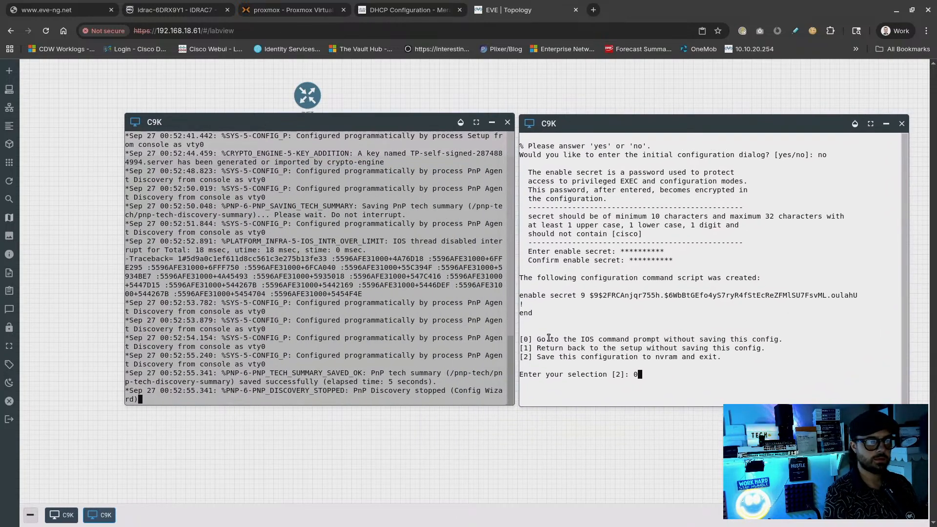
pyautogui.click(404, 174)
pyautogui.click(585, 353)
# On the right switch, exit setup with option 0 and enter privileged mode
pyautogui.write('0')
pyautogui.press('Return')
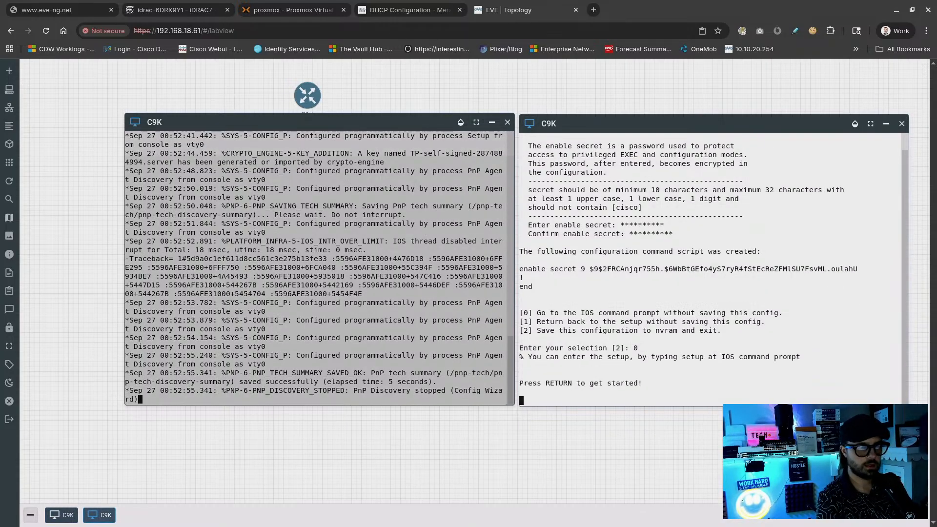
pyautogui.press('Return')
pyautogui.press('Return')
pyautogui.press('Return')
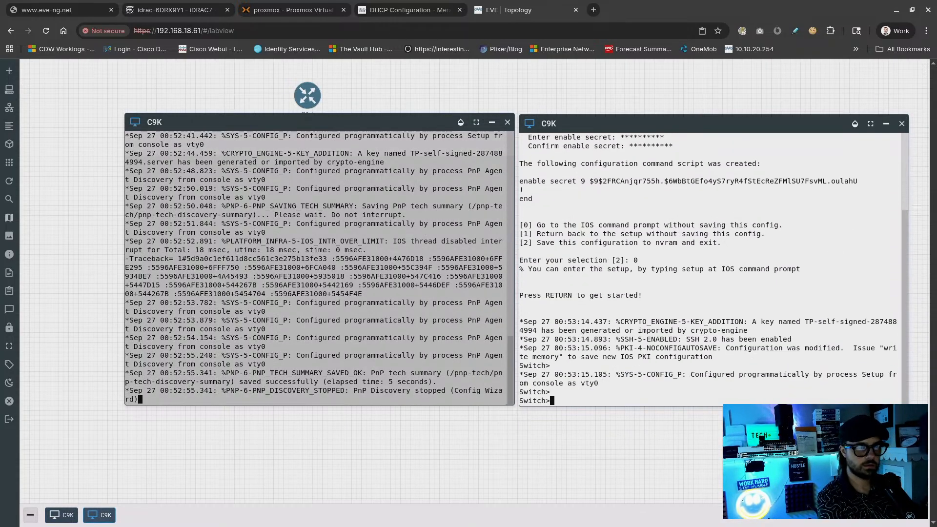
pyautogui.write('en')
pyautogui.press('Tab')
pyautogui.press('Return')
pyautogui.press('Return')
pyautogui.press('Return')
# Run show ip int brief and show run int gi1/0/1 on the right switch
pyautogui.write('show')
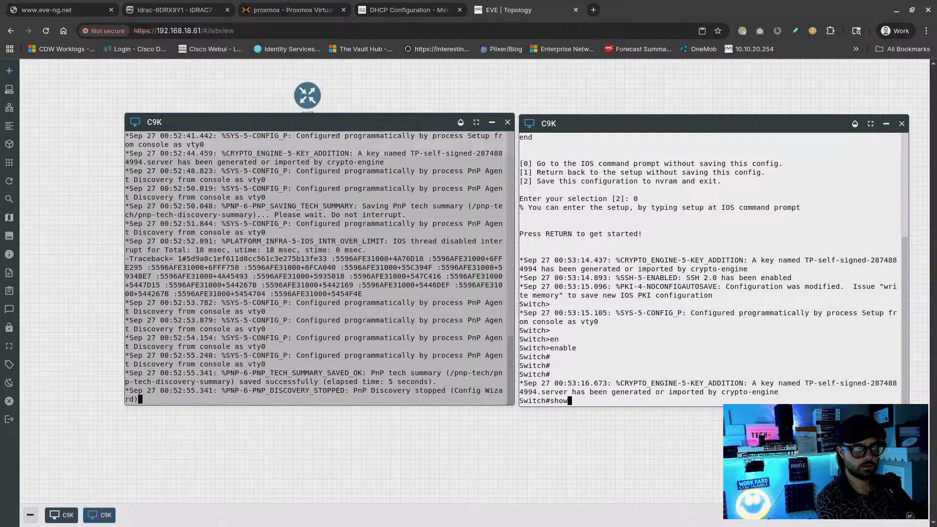
pyautogui.write(' ip int bri')
pyautogui.press('Tab')
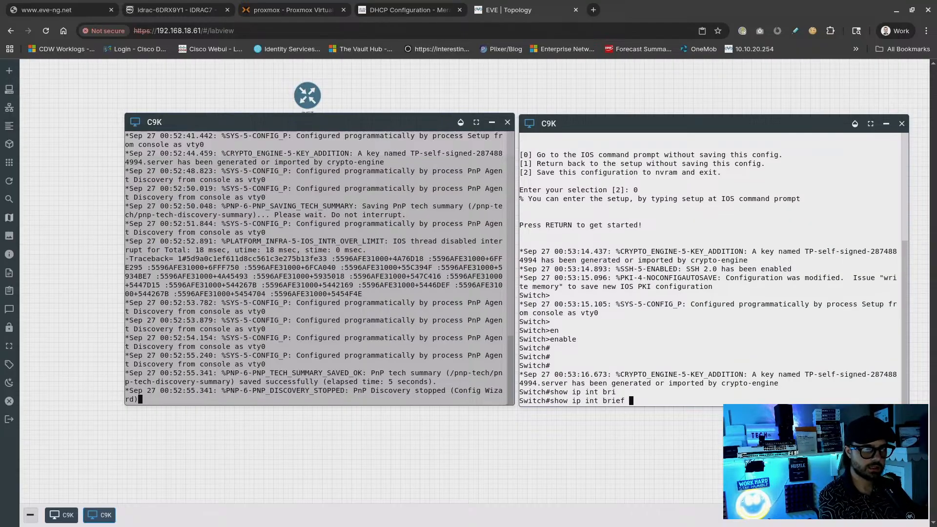
pyautogui.press('Return')
pyautogui.press('Return')
pyautogui.press('Return')
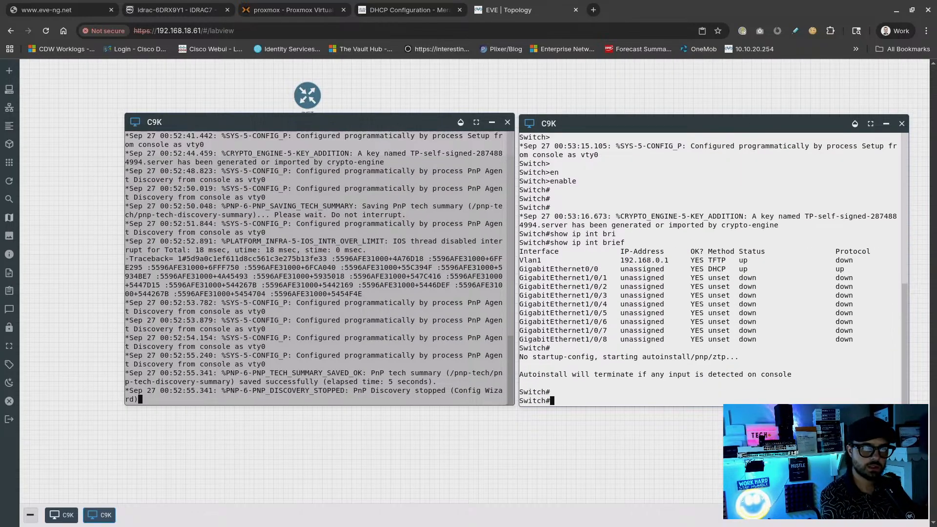
pyautogui.write('show r')
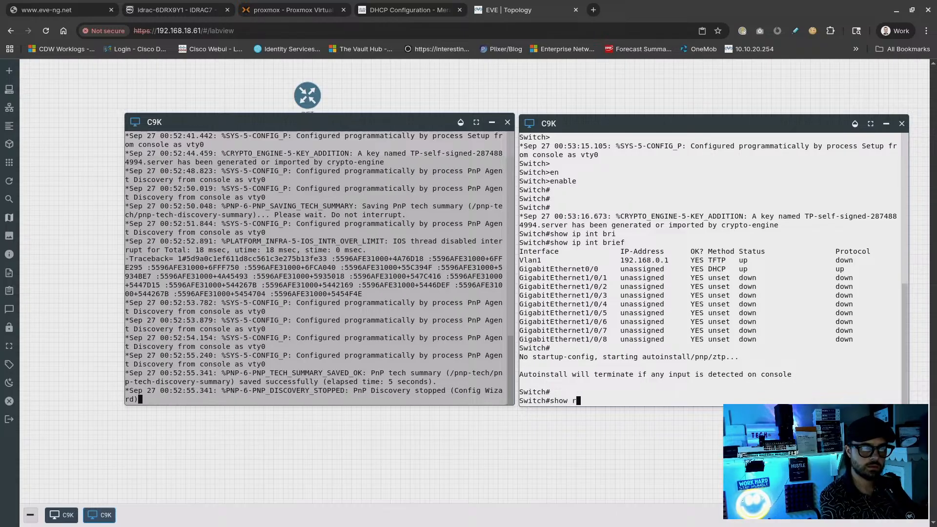
pyautogui.write('un in')
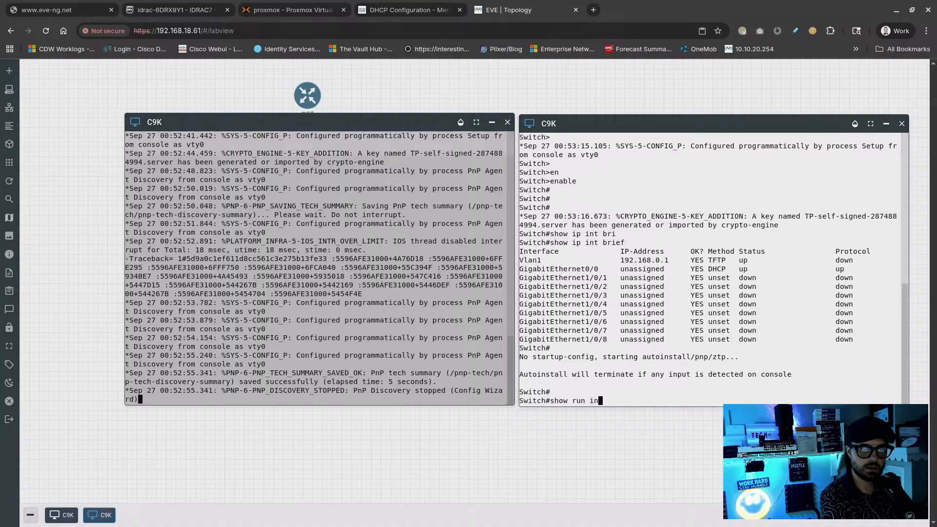
pyautogui.hotkey('ctrl', 'u')
pyautogui.write('show ru')
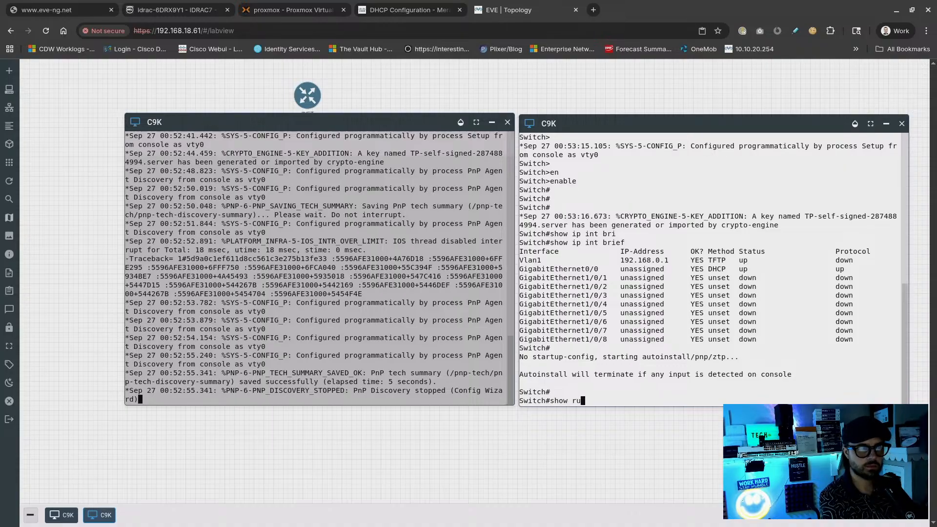
pyautogui.write('n int gi1/0/1')
pyautogui.press('Return')
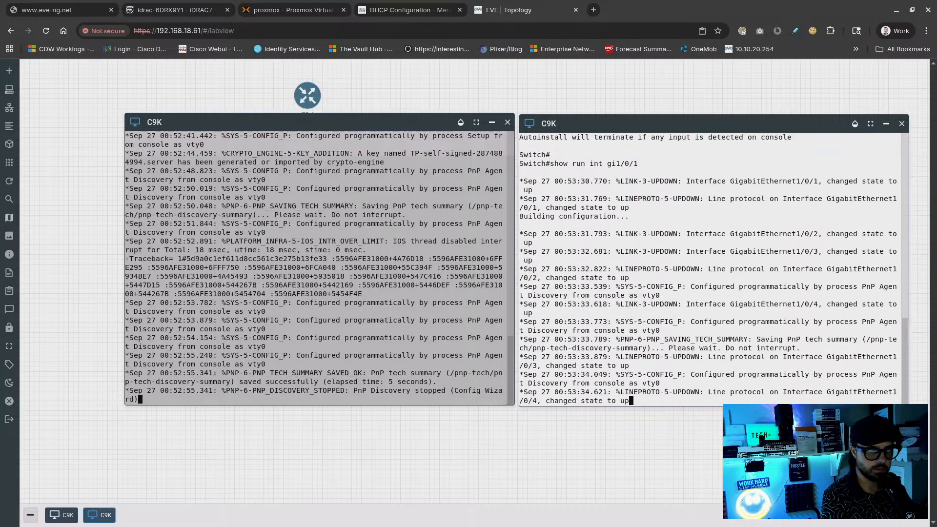
pyautogui.press('Return')
pyautogui.press('Return')
pyautogui.press('Return')
pyautogui.press('Return')
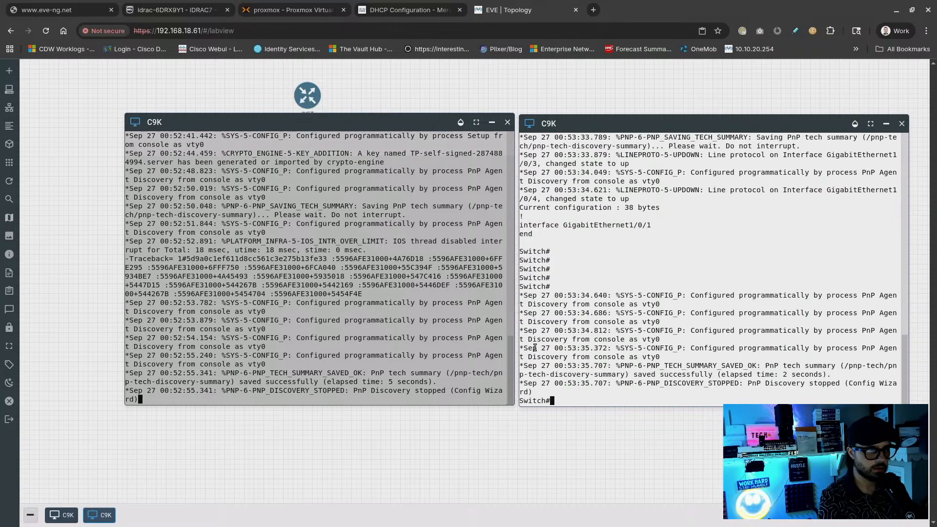
# Enter privileged mode with enable on the left switch's console
pyautogui.click(361, 360)
pyautogui.press('Return')
pyautogui.press('Return')
pyautogui.press('Return')
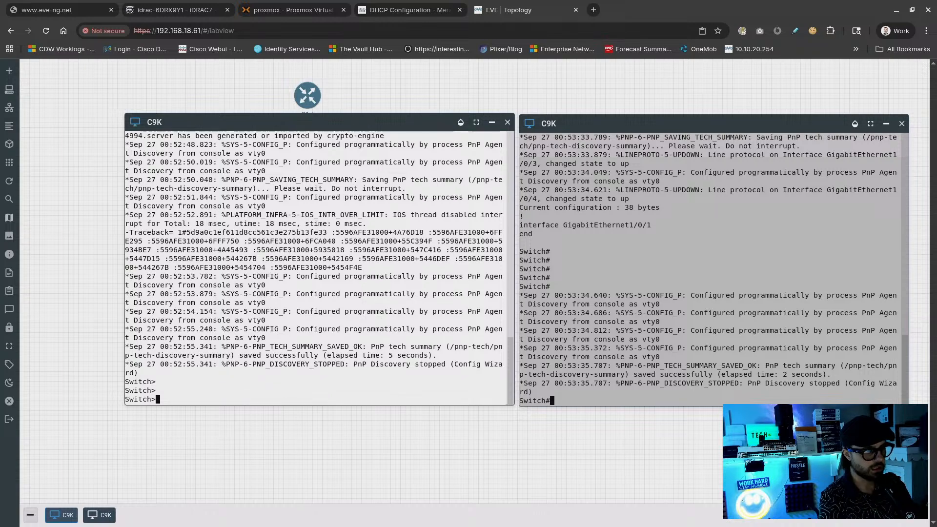
pyautogui.write('en')
pyautogui.press('Tab')
pyautogui.press('Return')
pyautogui.press('Return')
pyautogui.press('Return')
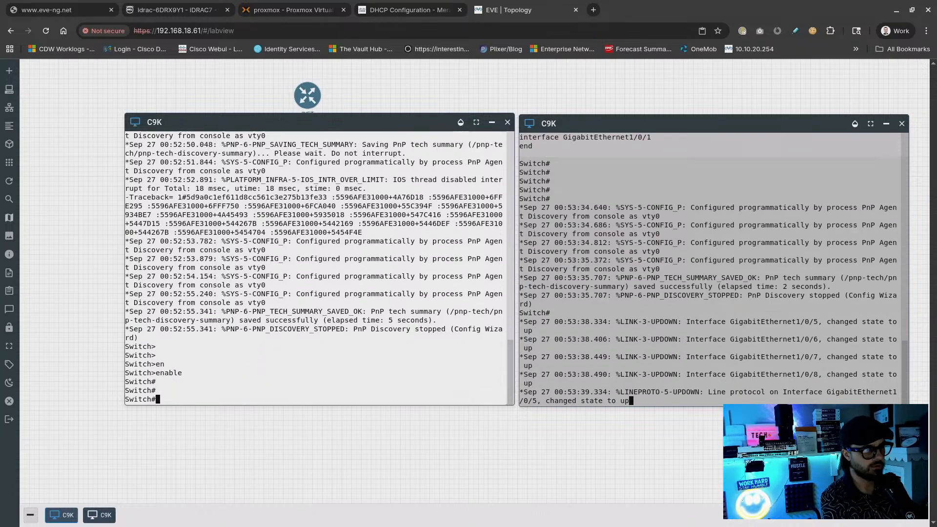
# Run show int status on the left switch, showing its ports notconnect
pyautogui.write('show int')
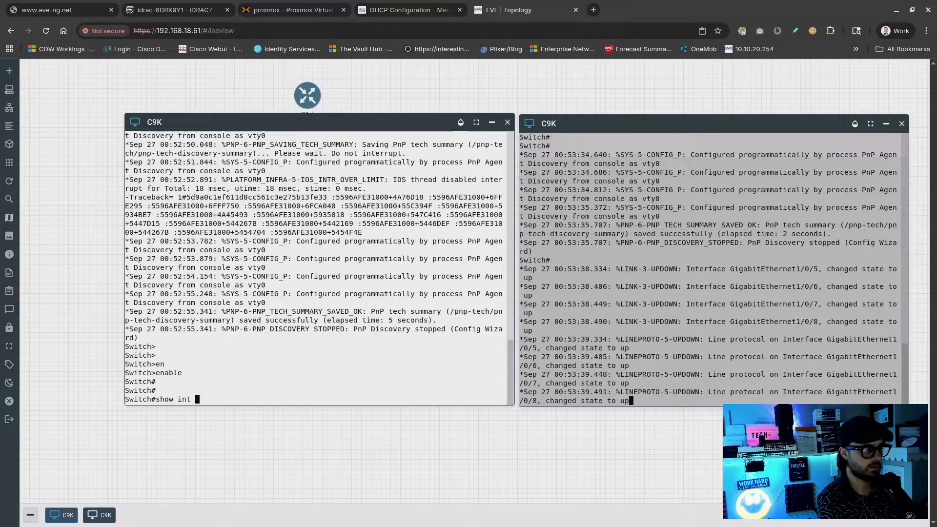
pyautogui.press('BackSpace')
pyautogui.press('BackSpace')
pyautogui.press('BackSpace')
pyautogui.write('n')
pyautogui.press('BackSpace')
pyautogui.press('BackSpace')
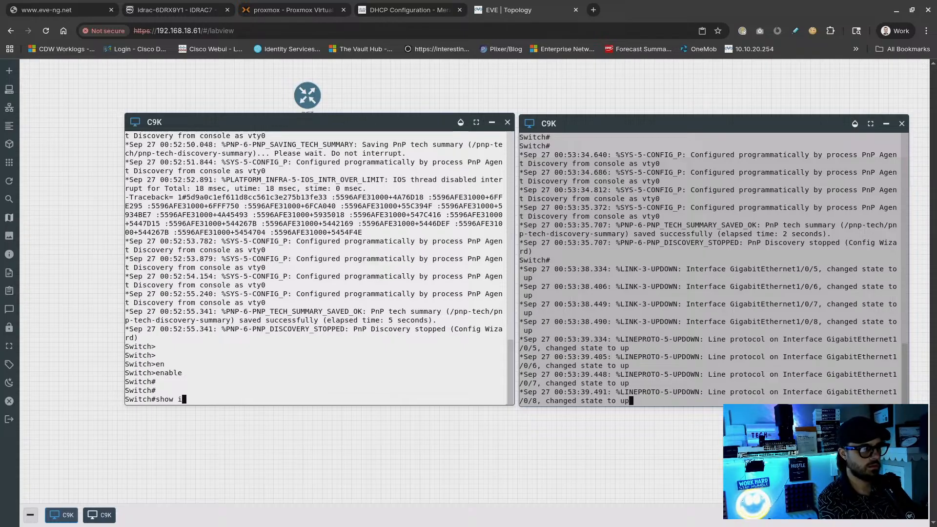
pyautogui.write('int bi')
pyautogui.press('Tab')
pyautogui.press('Return')
pyautogui.write('s')
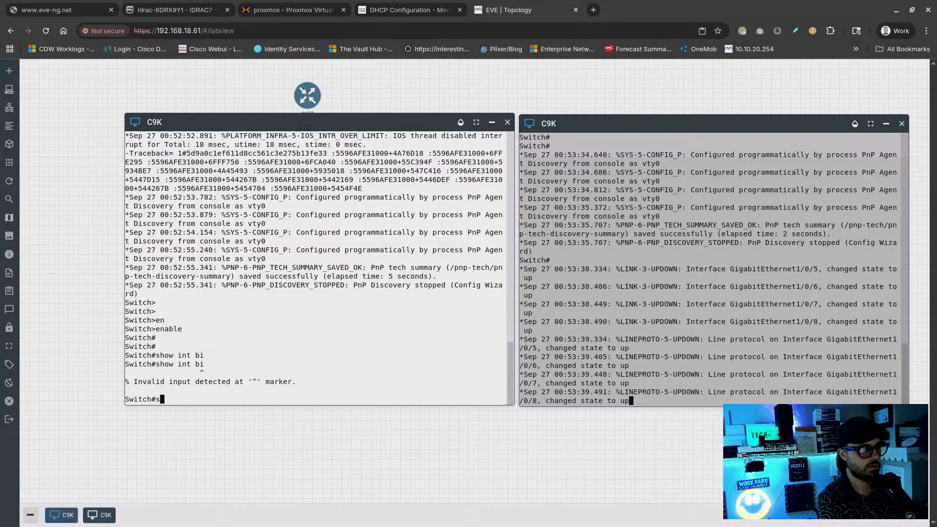
pyautogui.write('how int status')
pyautogui.press('Return')
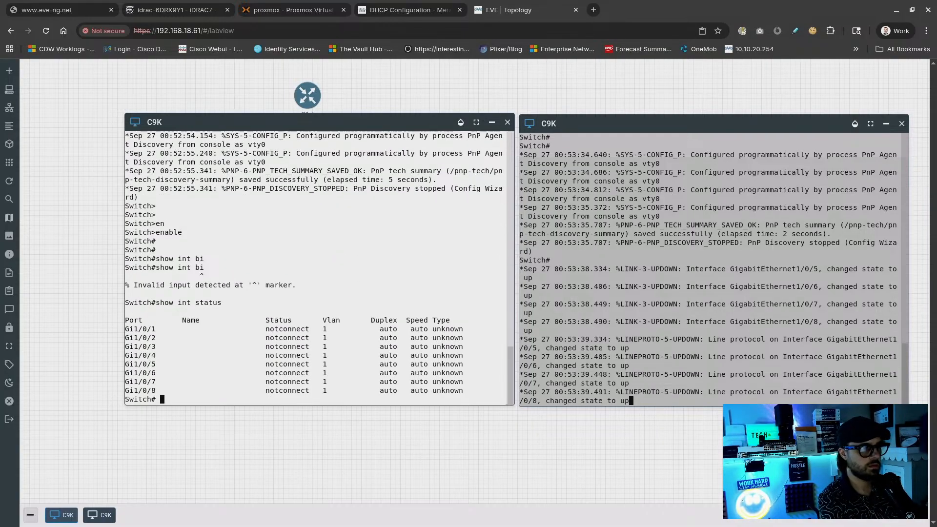
# Run show int status on the right switch, showing ports connected at a-1000
pyautogui.click(614, 366)
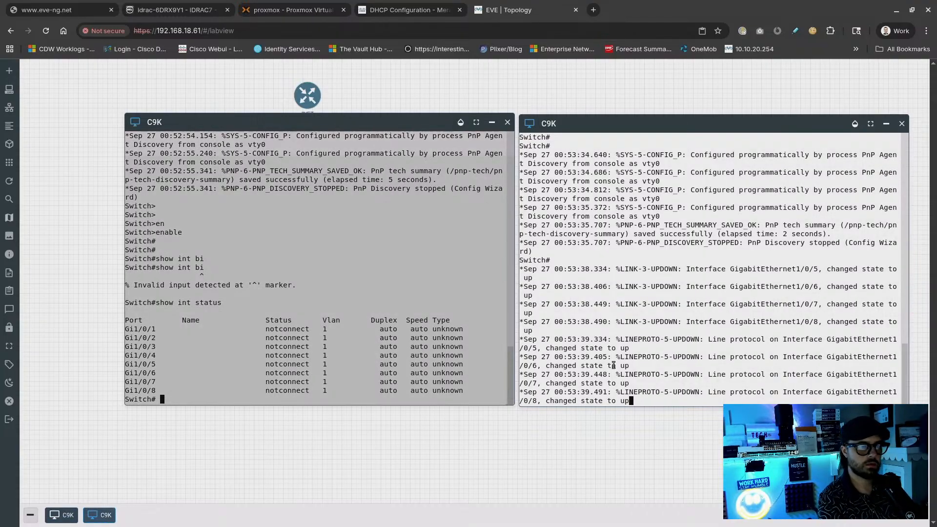
pyautogui.press('Return')
pyautogui.press('Return')
pyautogui.press('Return')
pyautogui.press('Return')
pyautogui.write('show int s')
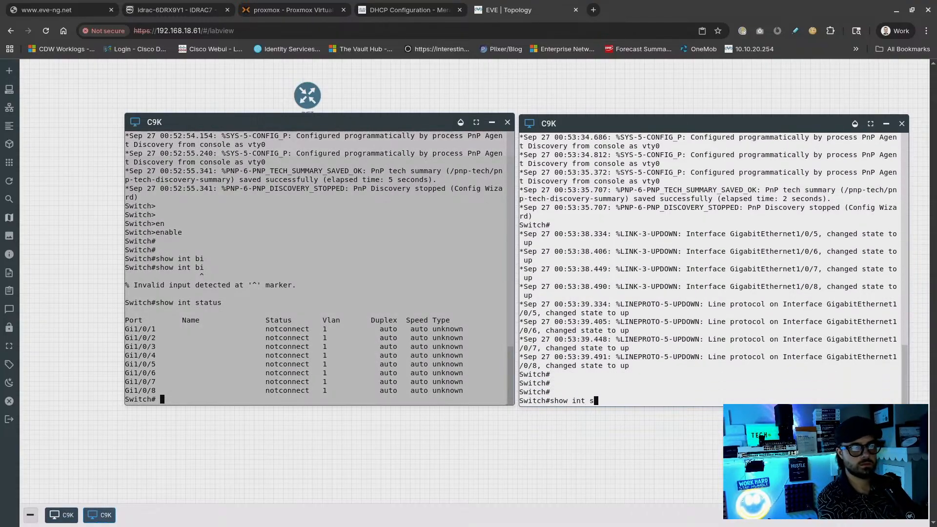
pyautogui.write('tatus')
pyautogui.press('Return')
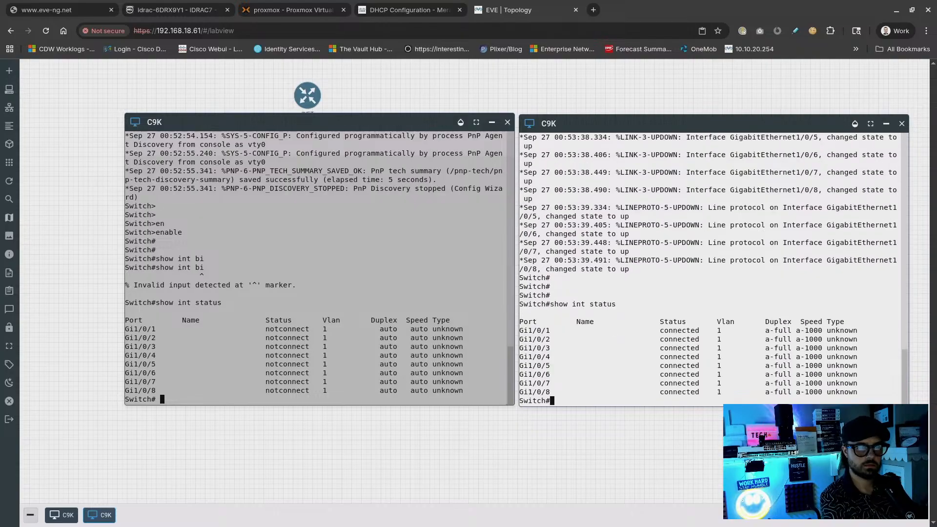
pyautogui.press('Return')
pyautogui.press('Return')
pyautogui.press('Return')
pyautogui.write('show')
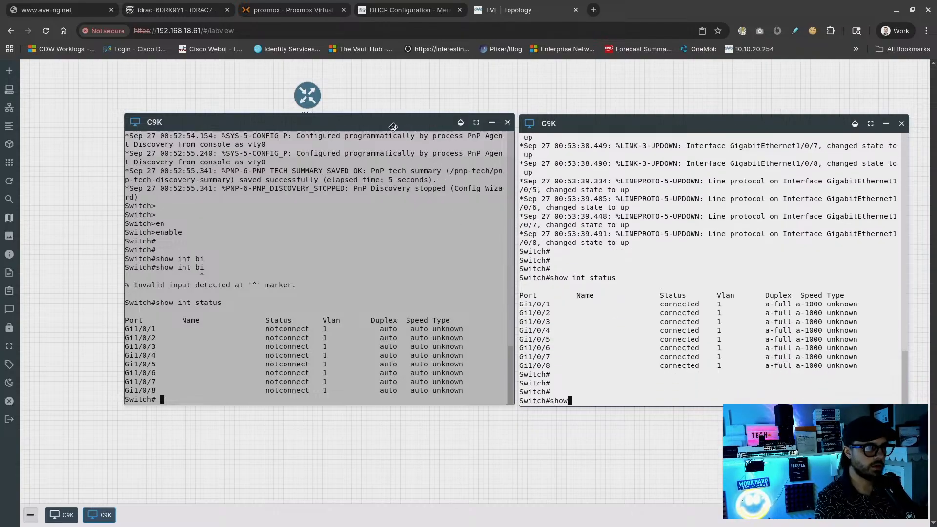
# Enter configuration of interface gi0/0 on the C9K and enable it with no shutdown
pyautogui.moveTo(419, 123); pyautogui.dragTo(763, 212)
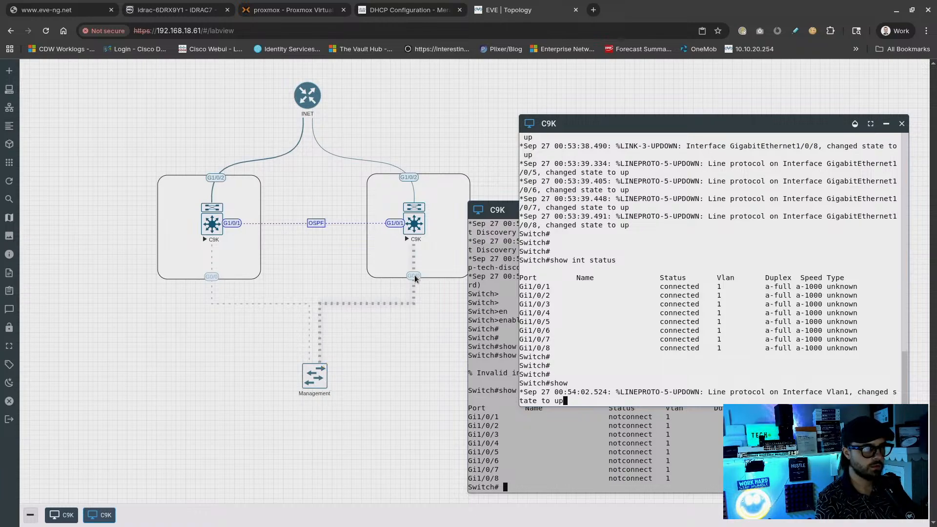
pyautogui.moveTo(591, 125); pyautogui.dragTo(452, 132)
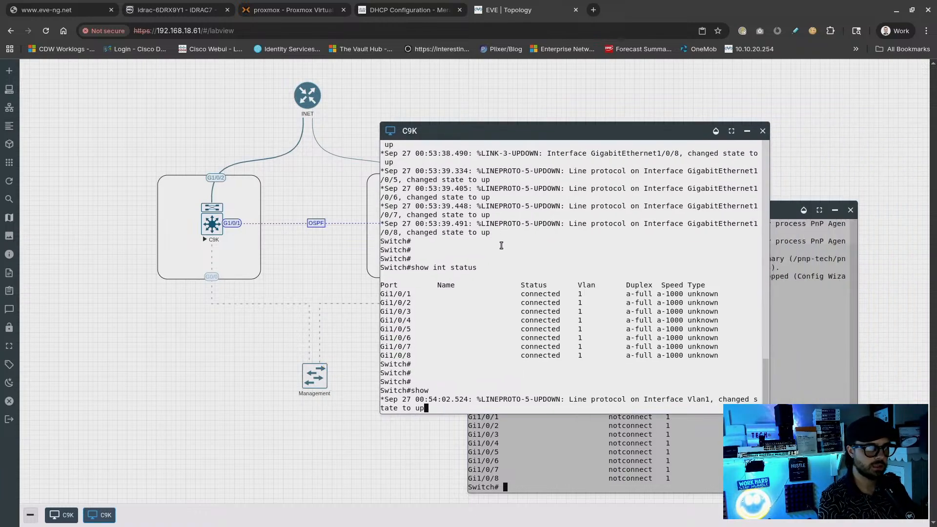
pyautogui.press('Return')
pyautogui.press('Return')
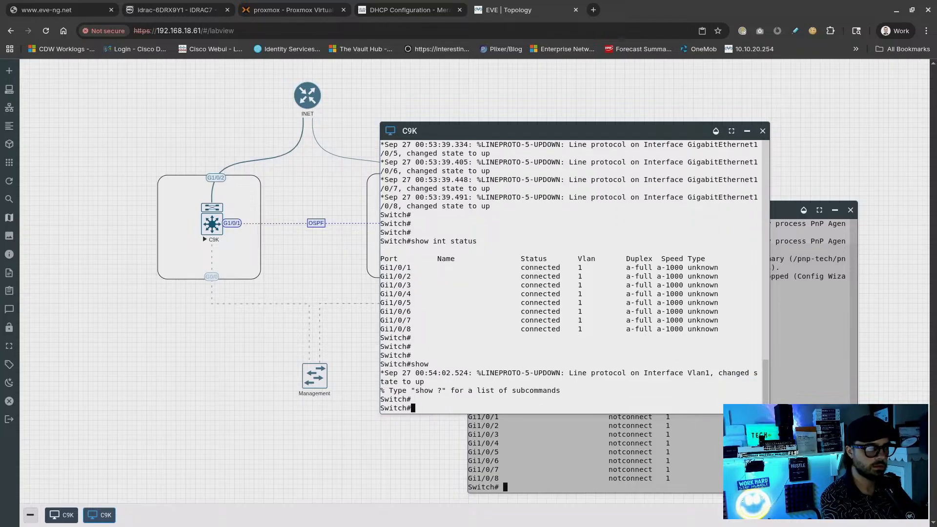
pyautogui.write('conf t')
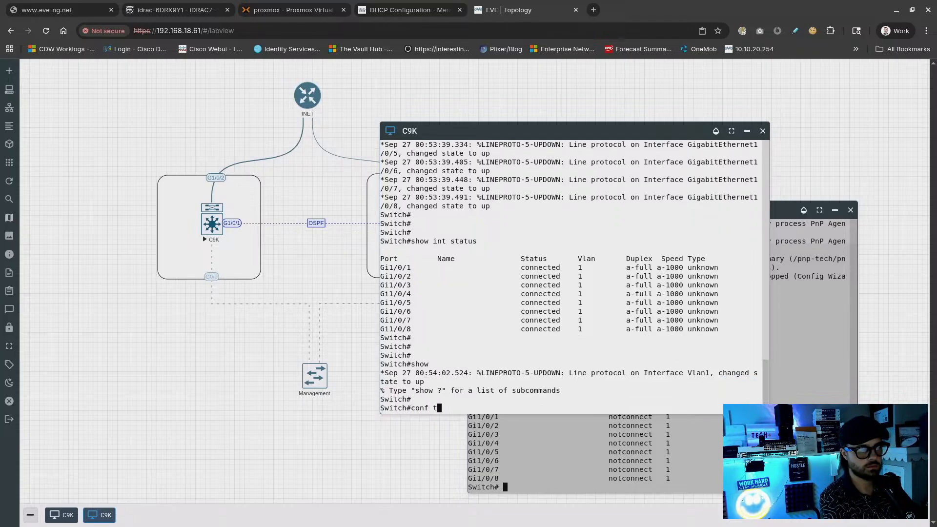
pyautogui.press('Return')
pyautogui.write('int gi0/0')
pyautogui.press('Return')
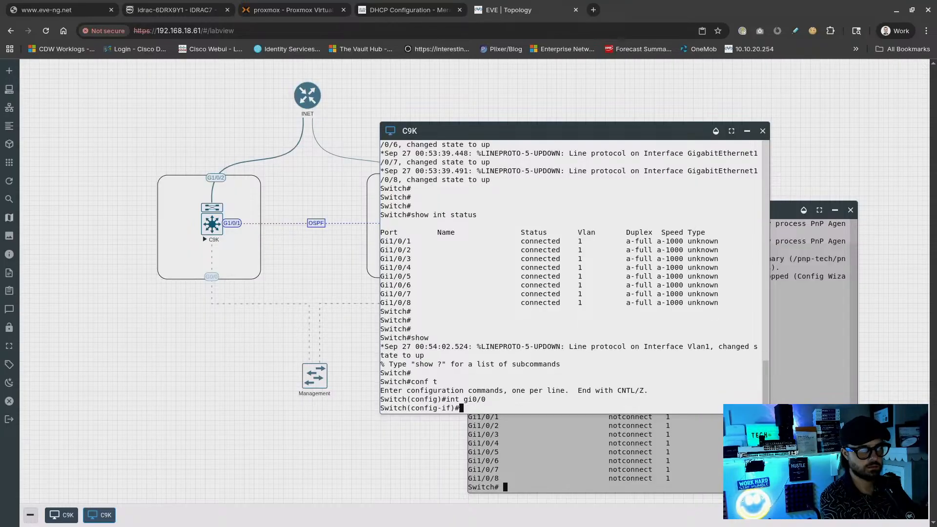
pyautogui.write('no shut')
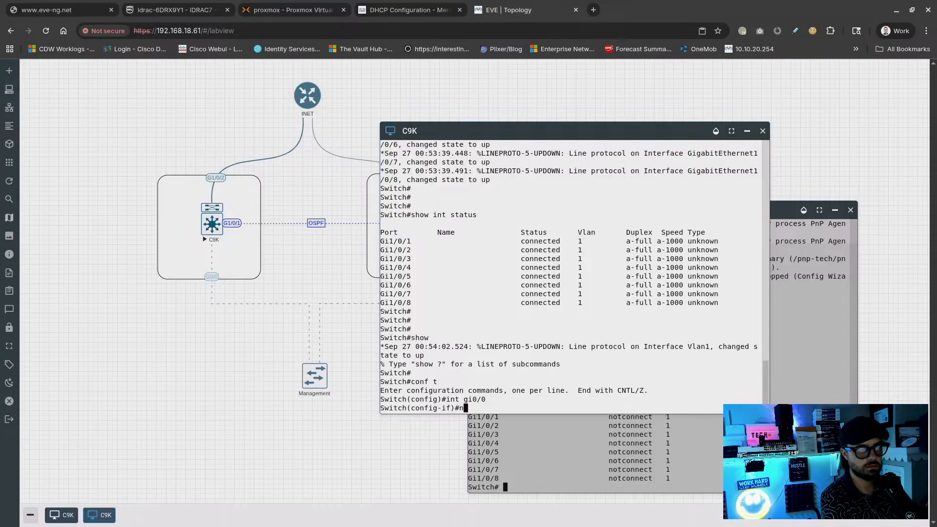
pyautogui.press('Return')
# Set the gi0/0 description to MGMT, correcting the mistyped text
pyautogui.write('des')
pyautogui.press('Tab')
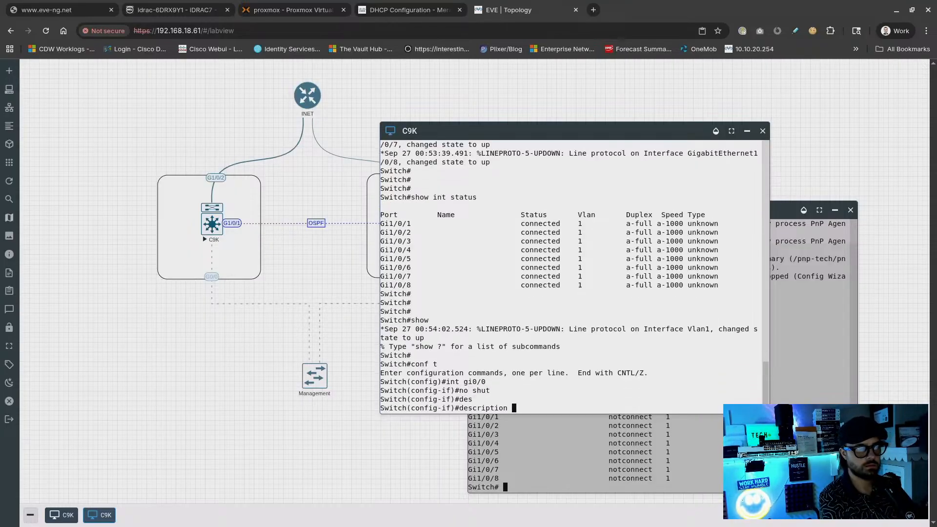
pyautogui.write('MANAGE')
pyautogui.press('BackSpace')
pyautogui.press('BackSpace')
pyautogui.press('BackSpace')
pyautogui.press('BackSpace')
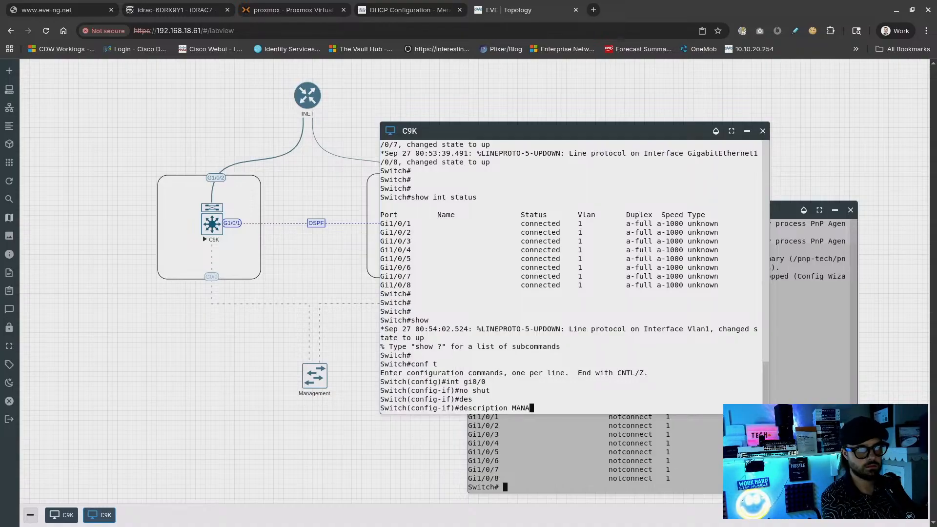
pyautogui.write('G')
pyautogui.press('BackSpace')
pyautogui.press('BackSpace')
pyautogui.write('GMTM')
pyautogui.press('Return')
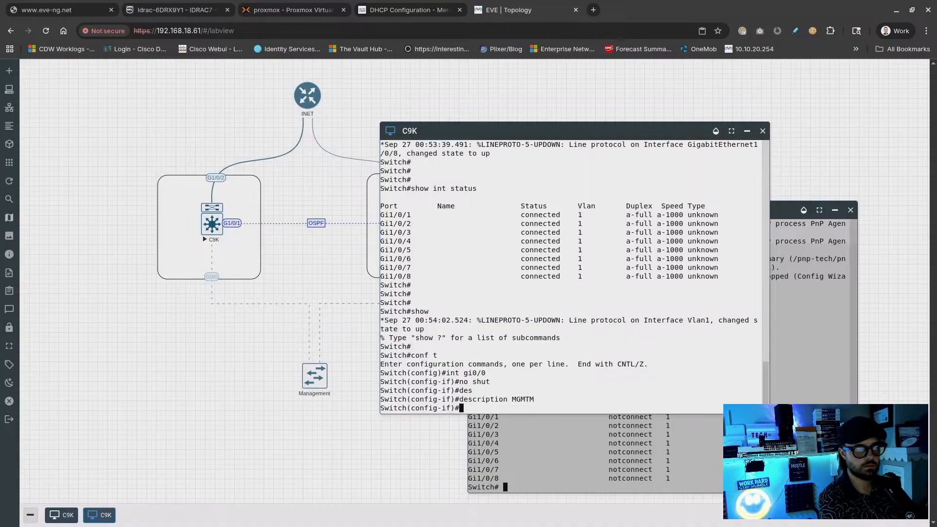
pyautogui.press('Up')
pyautogui.press('BackSpace')
pyautogui.press('Return')
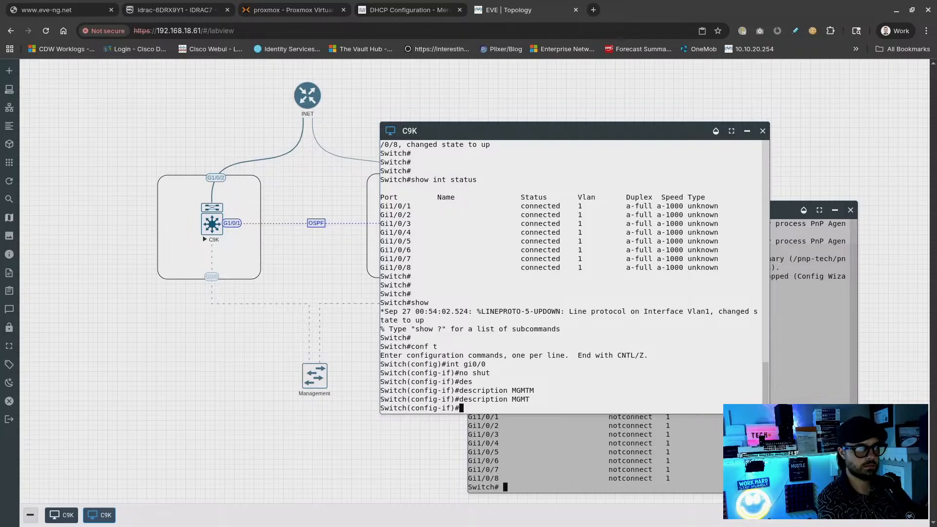
# Configure gi0/0 to obtain its IP address via DHCP
pyautogui.write('ip')
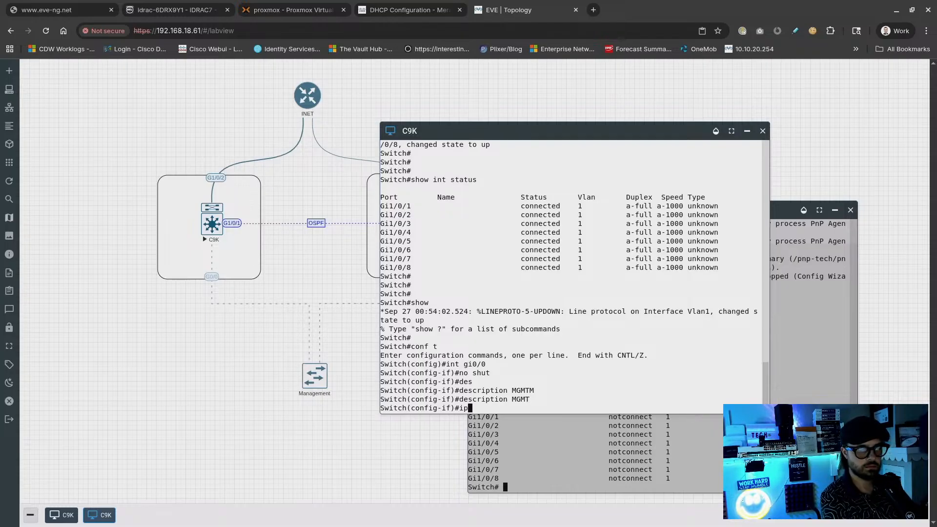
pyautogui.write(' add')
pyautogui.press('Tab')
pyautogui.write('dhcp')
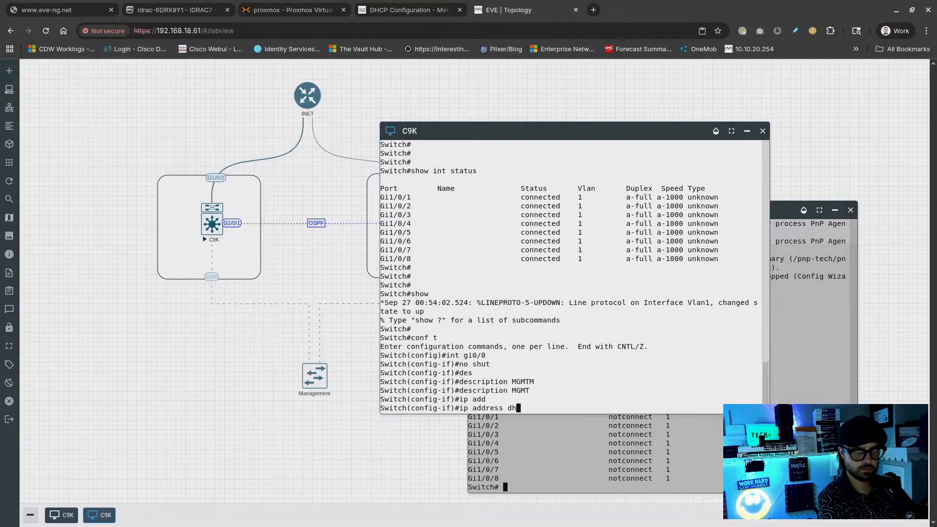
pyautogui.press('Return')
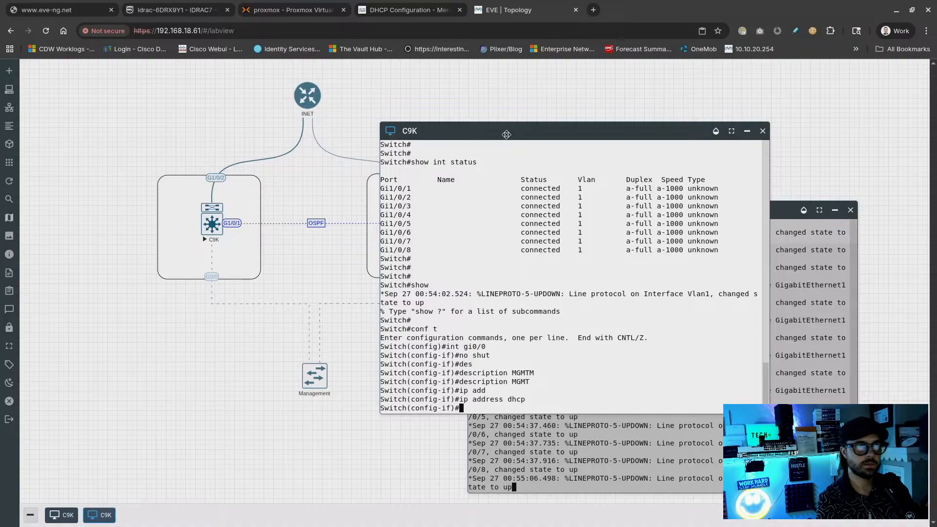
# Leave configuration mode on the C9K with end and move the console aside
pyautogui.moveTo(503, 131); pyautogui.dragTo(478, 117)
pyautogui.press('Return')
pyautogui.press('Return')
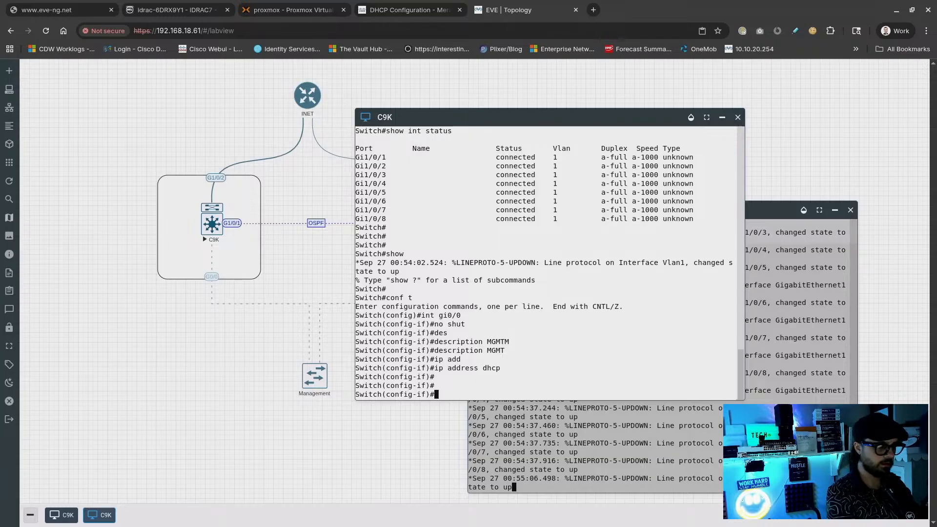
pyautogui.write('end')
pyautogui.press('Return')
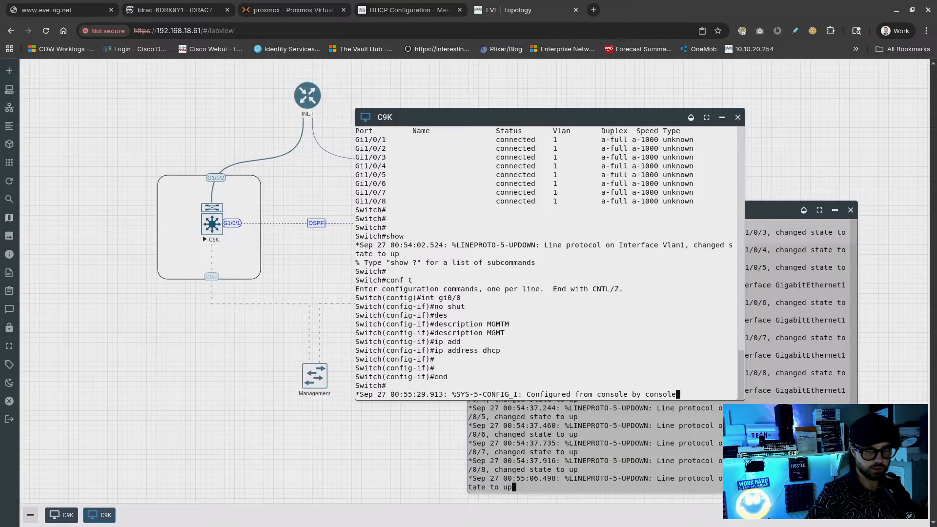
pyautogui.press('Return')
pyautogui.press('Return')
pyautogui.press('Return')
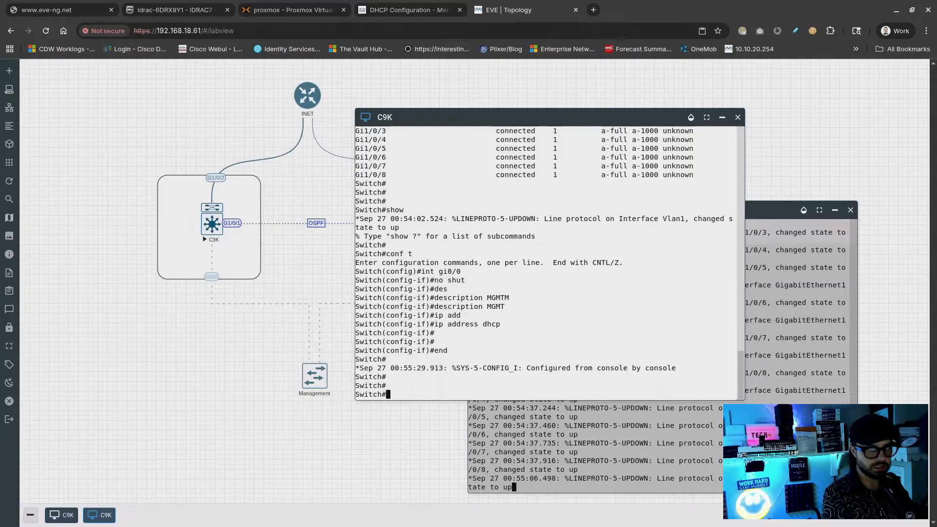
pyautogui.write('show int')
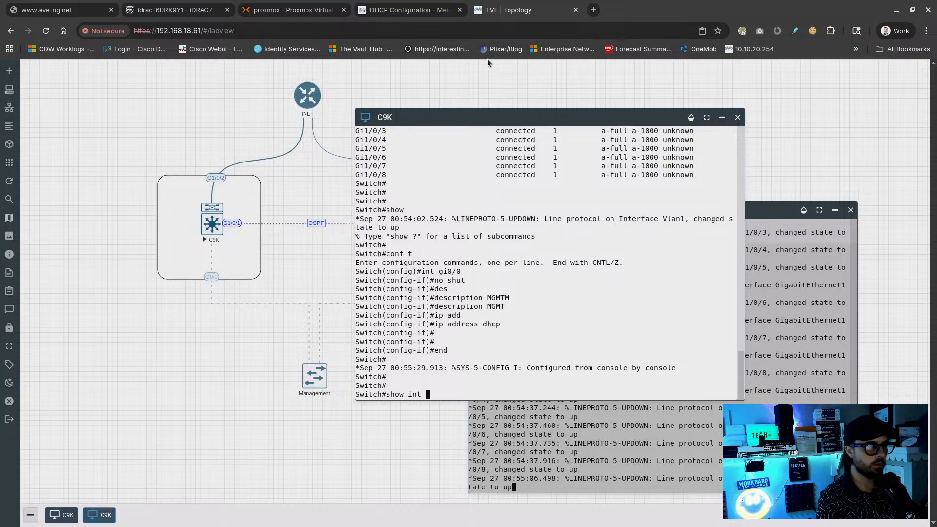
pyautogui.moveTo(490, 117); pyautogui.dragTo(578, 98)
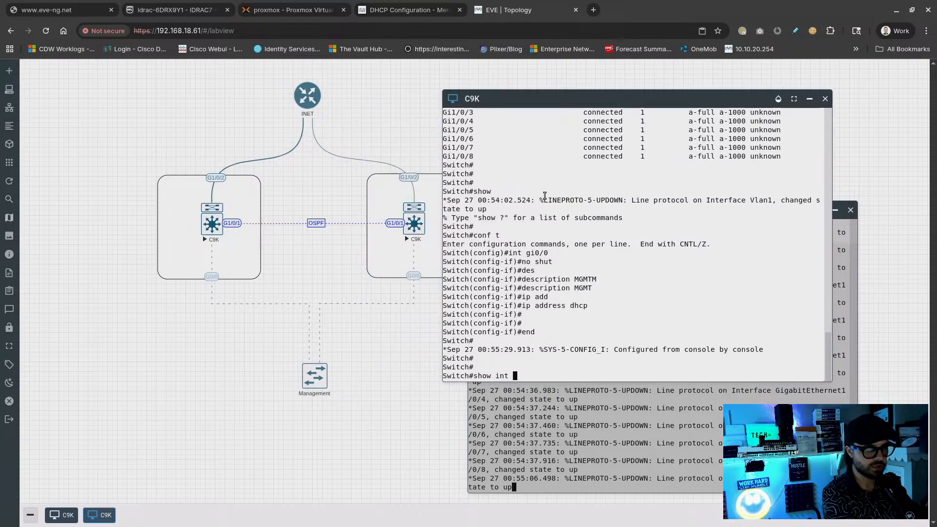
pyautogui.press('BackSpace')
pyautogui.press('BackSpace')
pyautogui.press('BackSpace')
pyautogui.press('BackSpace')
pyautogui.press('BackSpace')
pyautogui.press('BackSpace')
pyautogui.press('BackSpace')
pyautogui.press('BackSpace')
pyautogui.press('BackSpace')
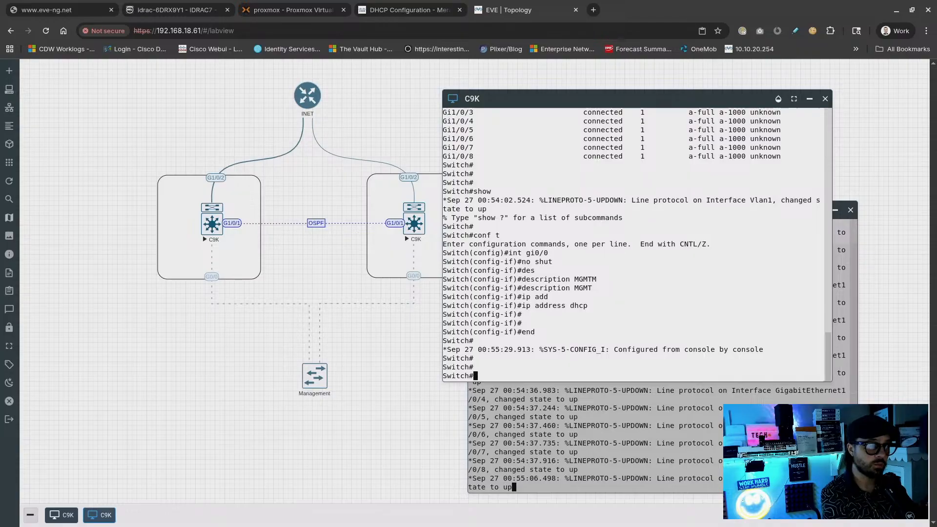
# Run 'show ip int bri' three times; Gi0/0 shows up/up but unassigned
pyautogui.write('show ')
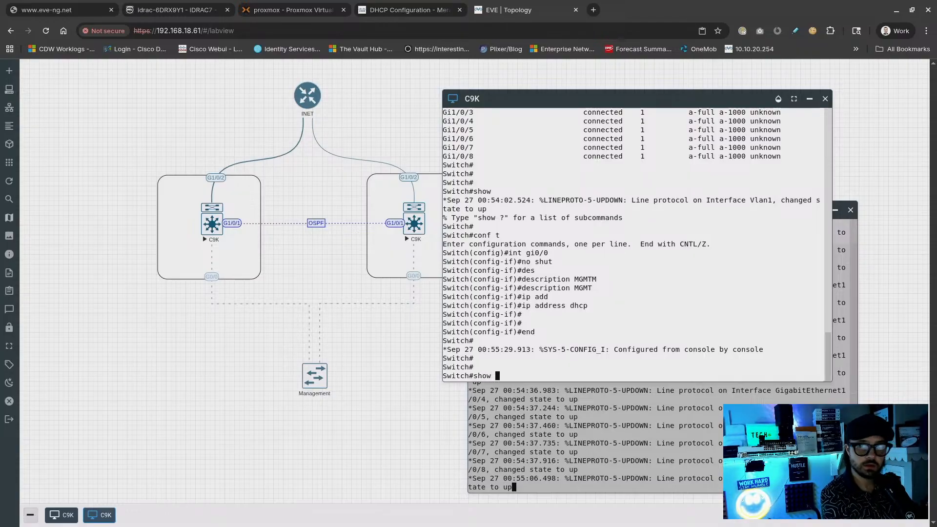
pyautogui.write('ip int bri')
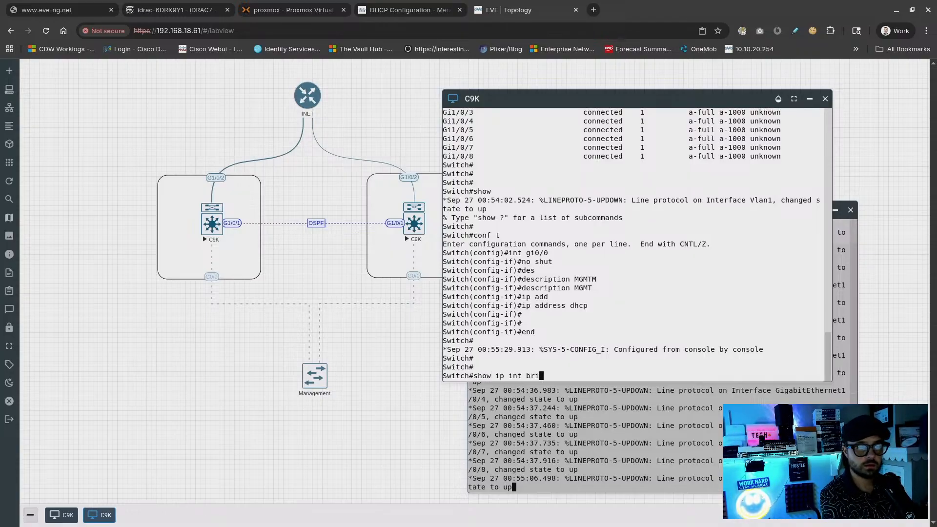
pyautogui.press('Return')
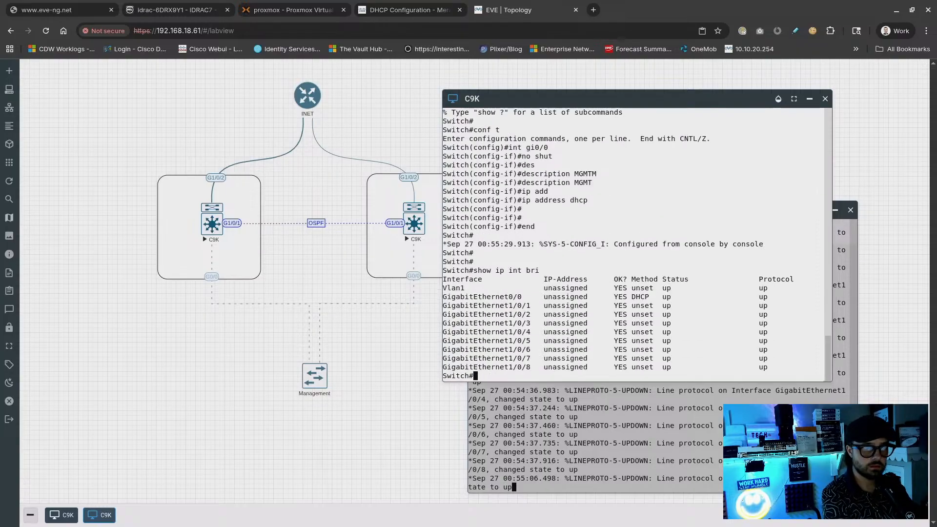
pyautogui.press('Return')
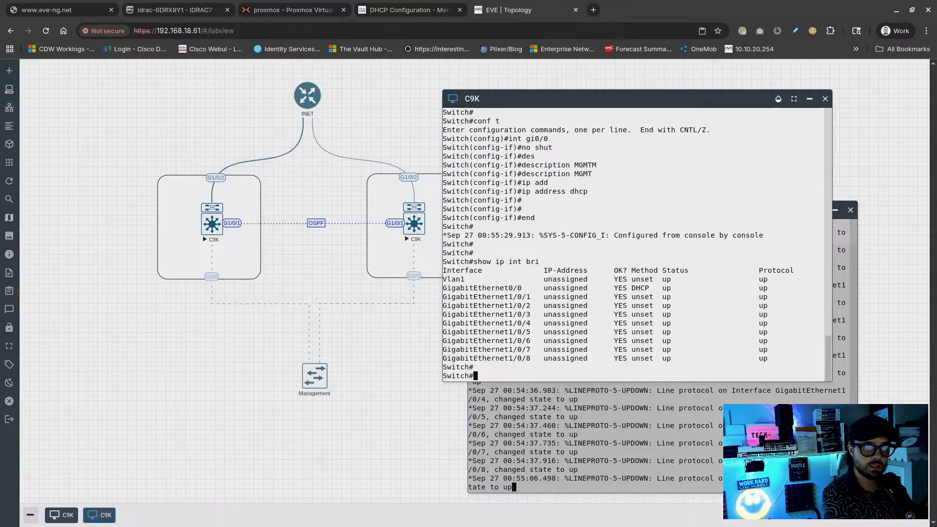
pyautogui.press('Up')
pyautogui.press('Return')
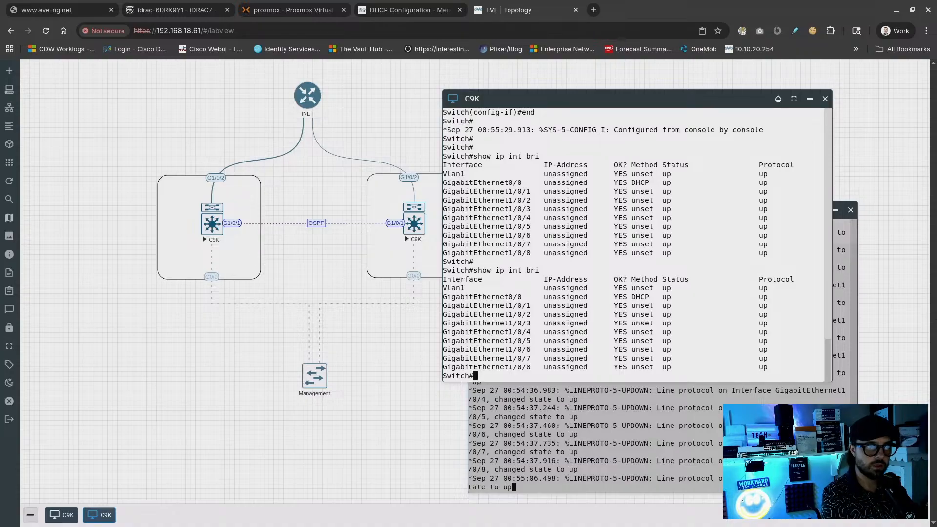
pyautogui.press('Up')
pyautogui.press('Return')
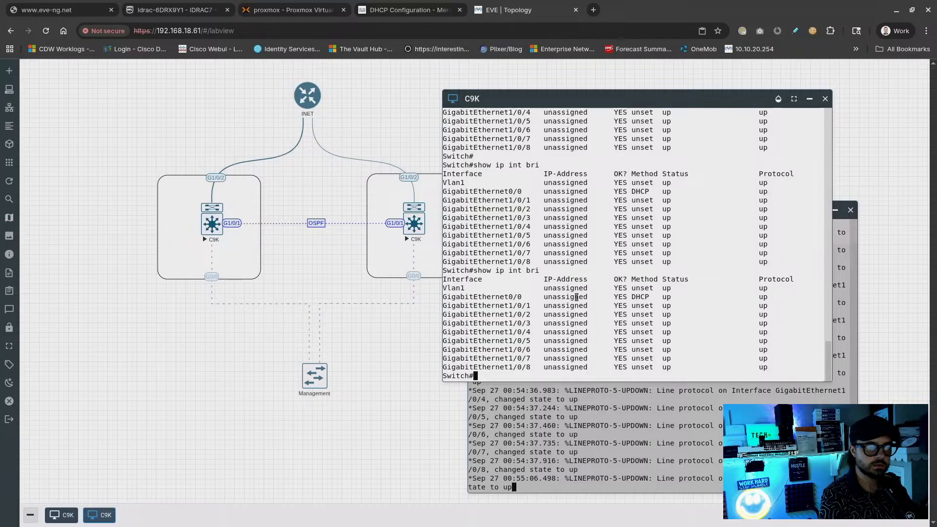
# Open the Management network's settings, rearrange the consoles, and save the network settings
pyautogui.rightClick(317, 380)
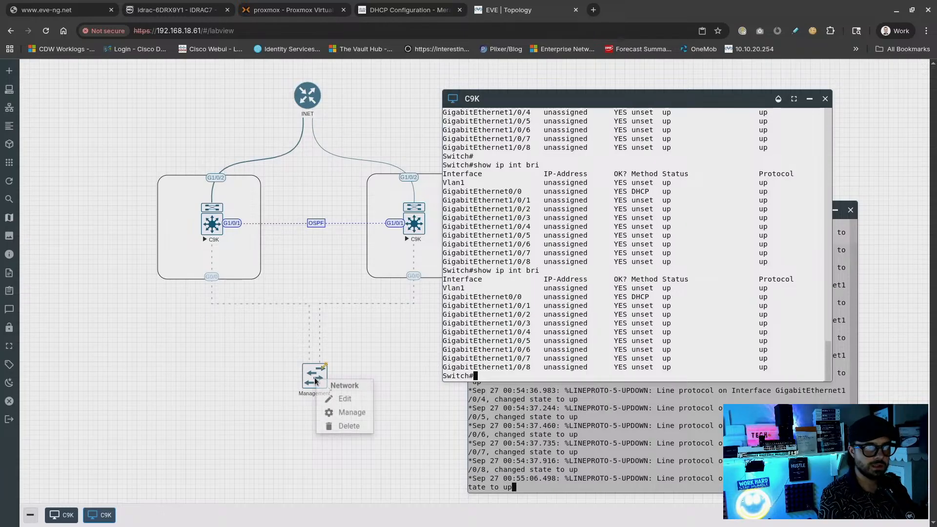
pyautogui.click(331, 397)
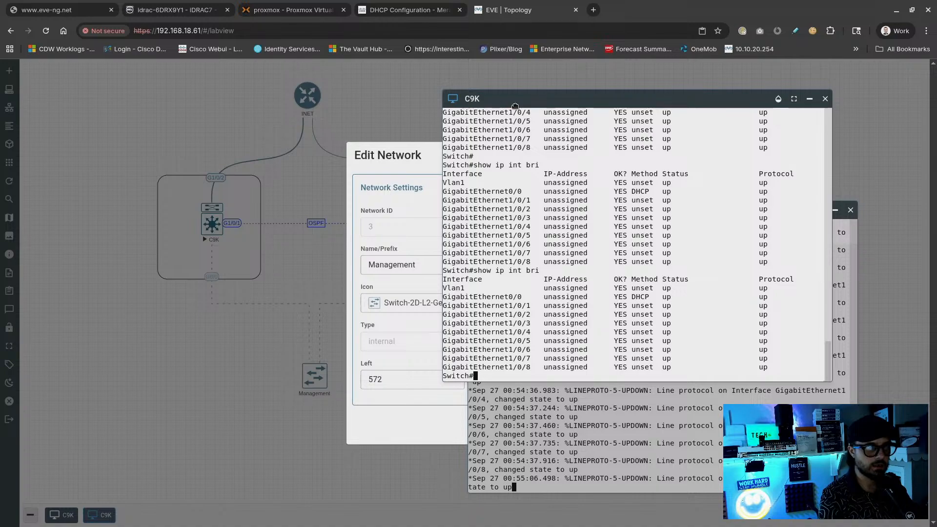
pyautogui.moveTo(515, 106); pyautogui.dragTo(619, 108)
pyautogui.moveTo(510, 217); pyautogui.dragTo(588, 224)
pyautogui.click(531, 438)
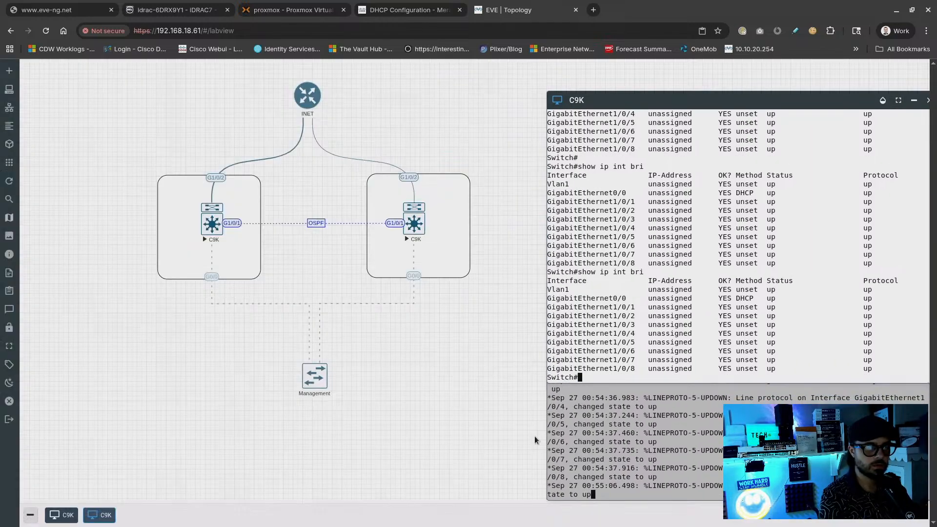
pyautogui.moveTo(599, 100); pyautogui.dragTo(526, 97)
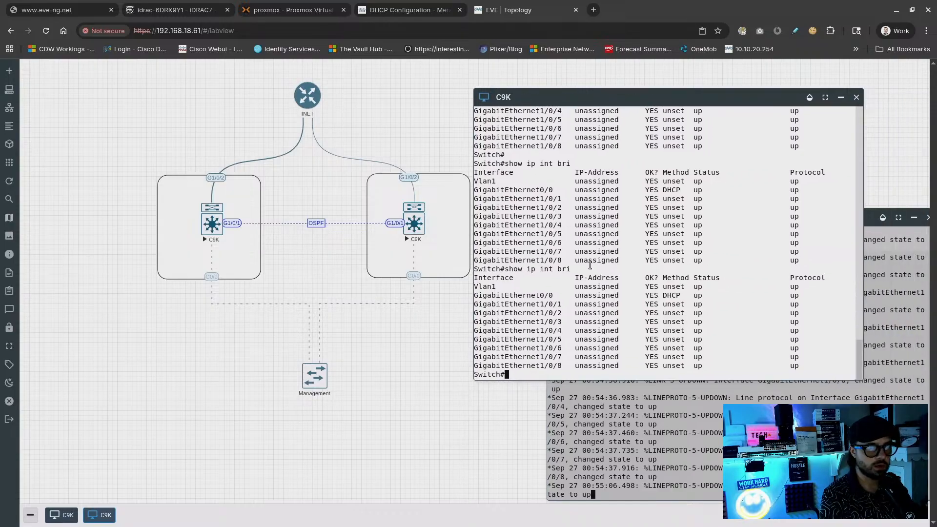
# Give interface gi1/0/2 the description UPLINK
pyautogui.write('conf t')
pyautogui.press('Return')
pyautogui.write('int gi1')
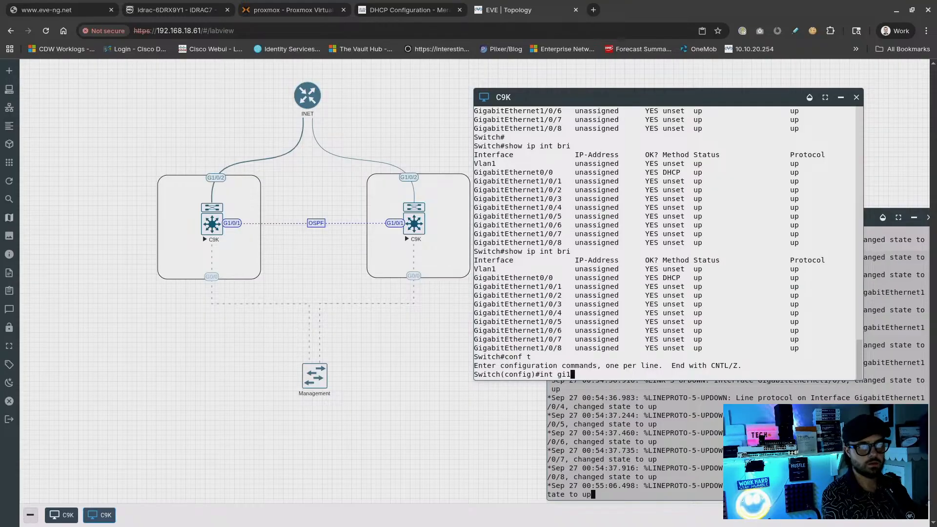
pyautogui.write('/0/2')
pyautogui.press('Return')
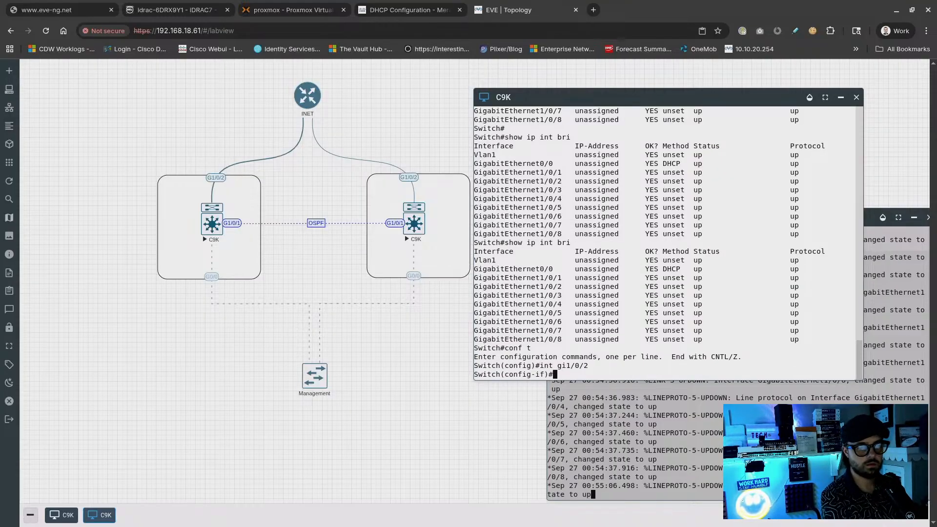
pyautogui.write('de')
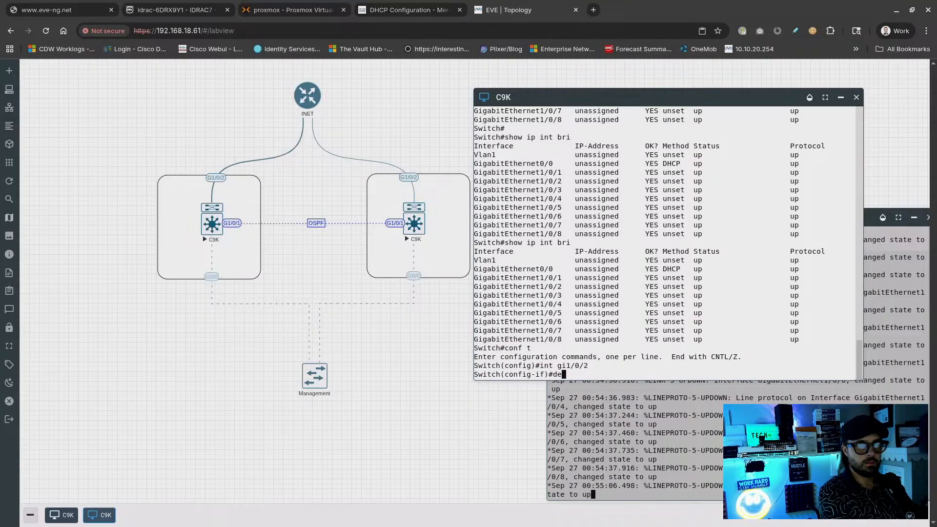
pyautogui.write('s')
pyautogui.press('Tab')
pyautogui.press('Return')
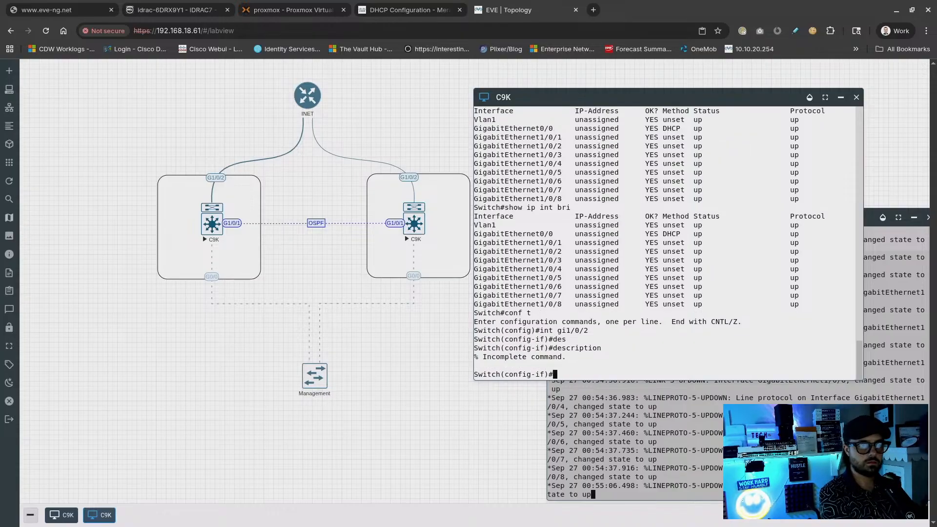
pyautogui.write('des')
pyautogui.press('Tab')
pyautogui.write('U')
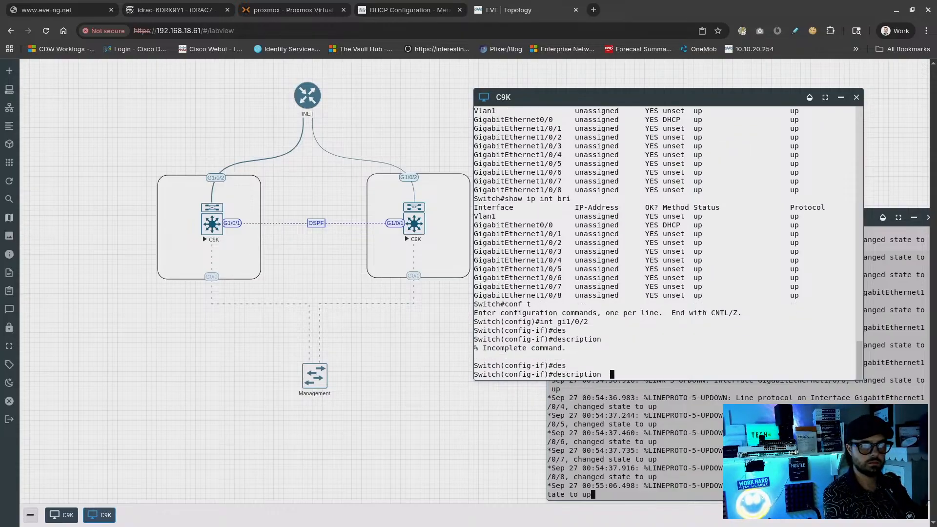
pyautogui.write('PLINK')
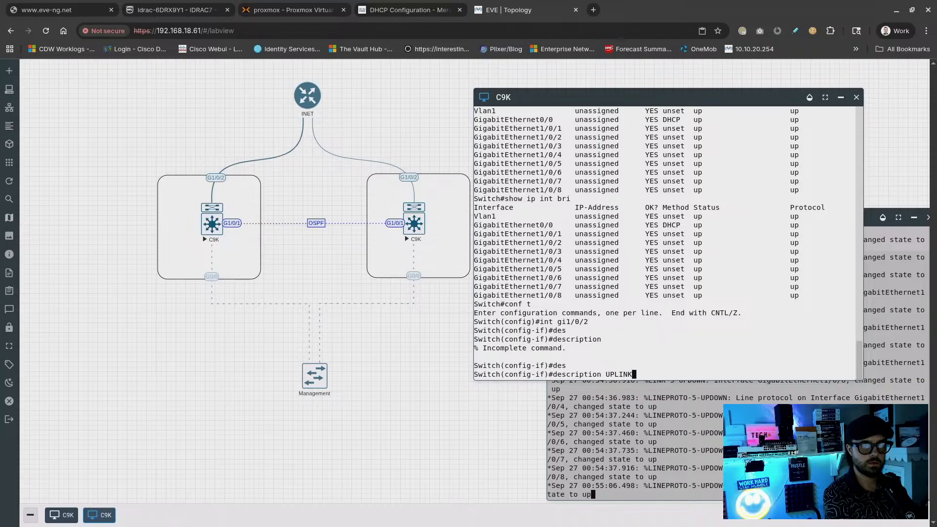
pyautogui.press('Return')
pyautogui.write('E')
pyautogui.press('BackSpace')
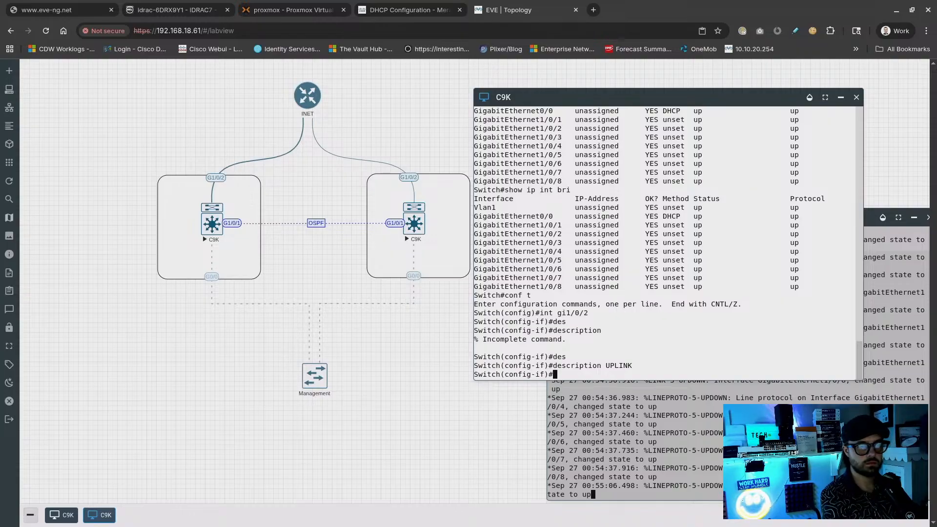
# Make gi1/0/2 a routed port with no switchport and ip address dhcp
pyautogui.write('no swi')
pyautogui.press('Tab')
pyautogui.press('Return')
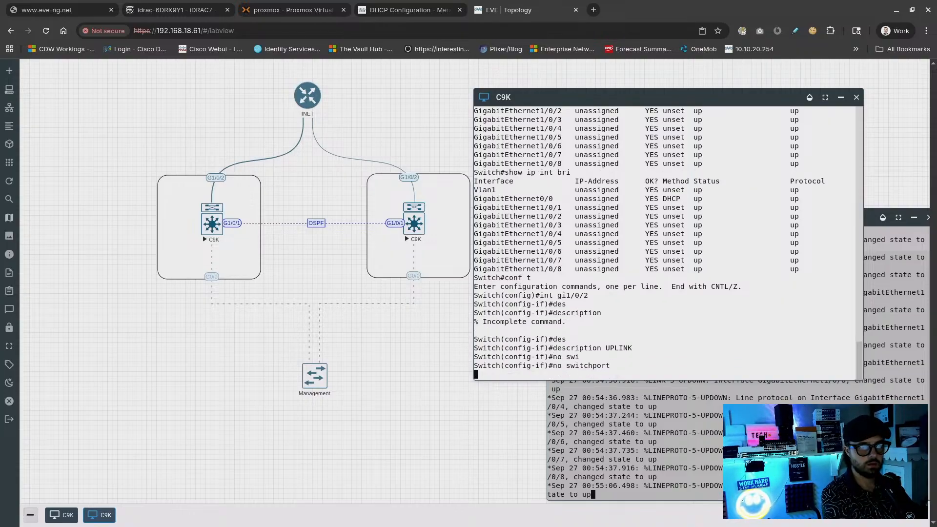
pyautogui.write('ip add')
pyautogui.press('Tab')
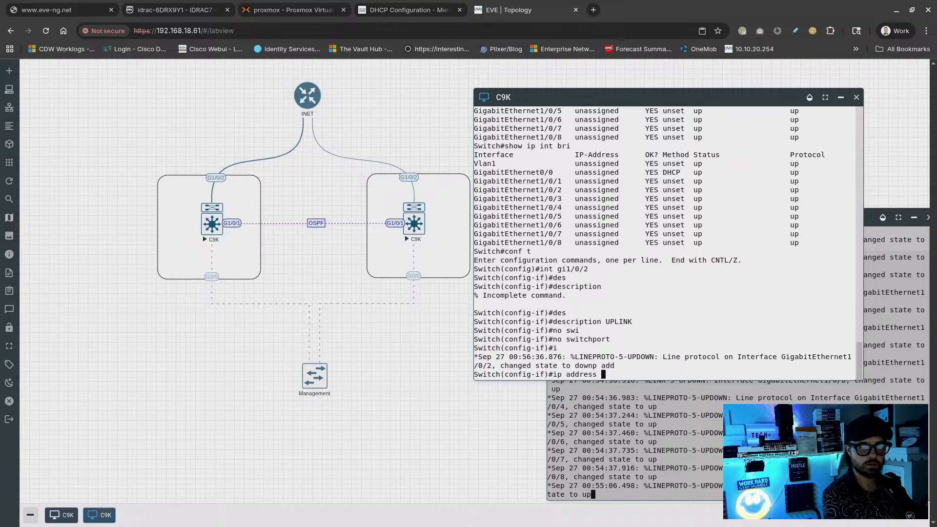
pyautogui.write('dhcp')
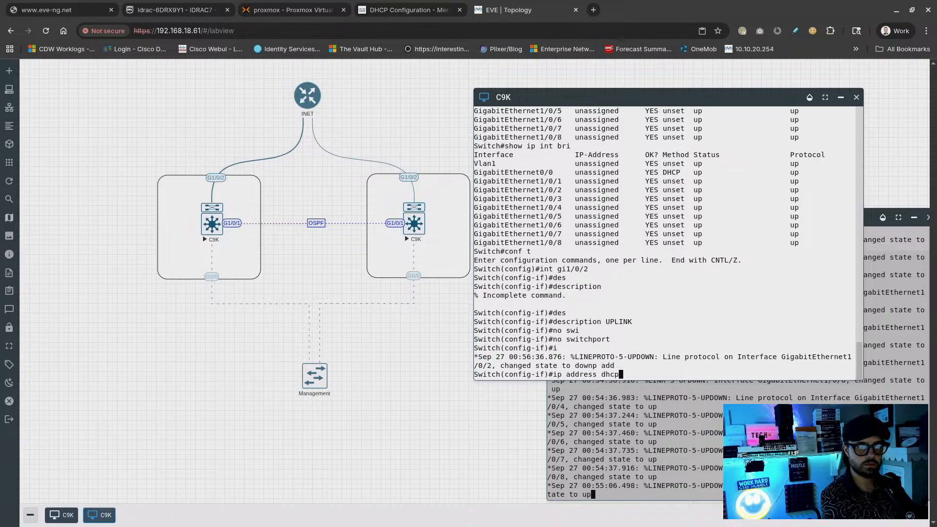
pyautogui.press('Return')
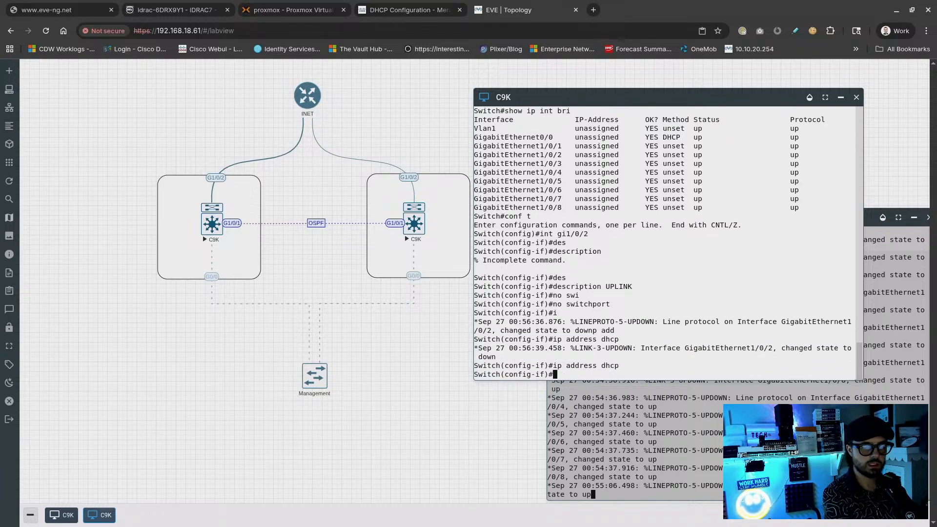
pyautogui.press('Return')
pyautogui.press('Return')
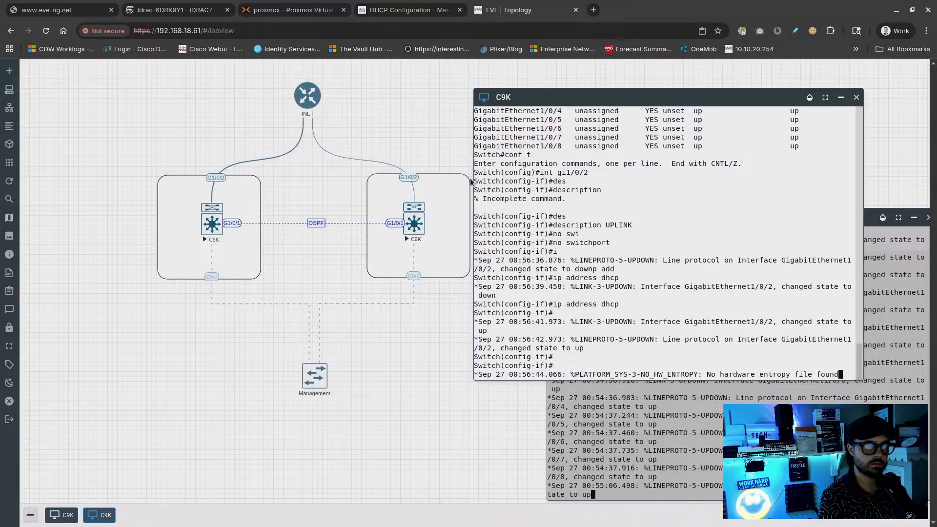
# Resize the console and check the log showing the 192.168.18.63 DHCP lease
pyautogui.moveTo(520, 101); pyautogui.dragTo(455, 109)
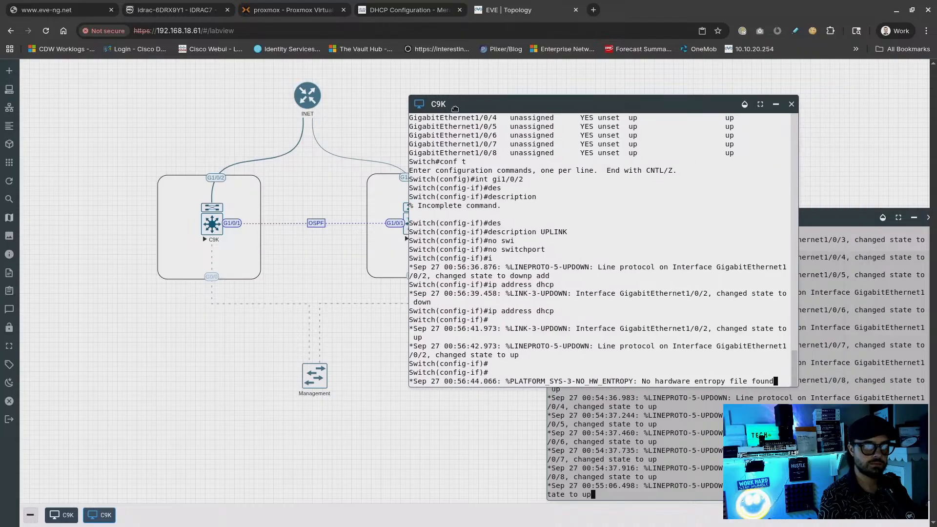
pyautogui.moveTo(798, 391); pyautogui.dragTo(852, 354)
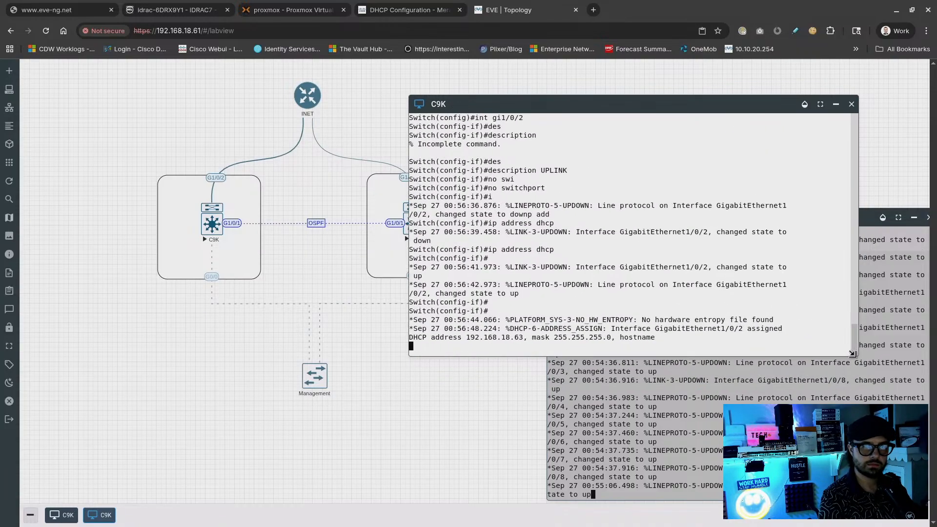
pyautogui.moveTo(521, 337); pyautogui.dragTo(433, 314)
pyautogui.click(537, 326)
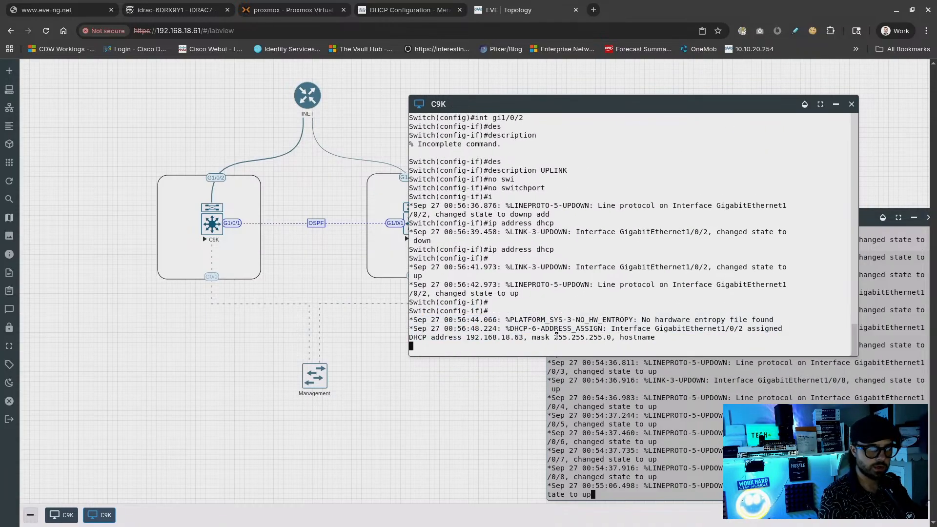
pyautogui.moveTo(628, 338); pyautogui.dragTo(461, 326)
pyautogui.click(576, 307)
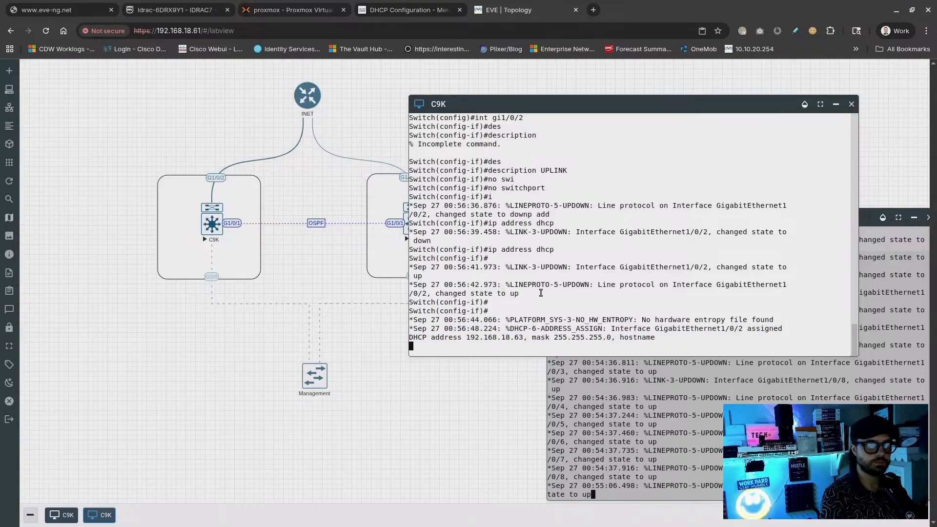
pyautogui.press('Return')
pyautogui.press('Return')
pyautogui.press('Return')
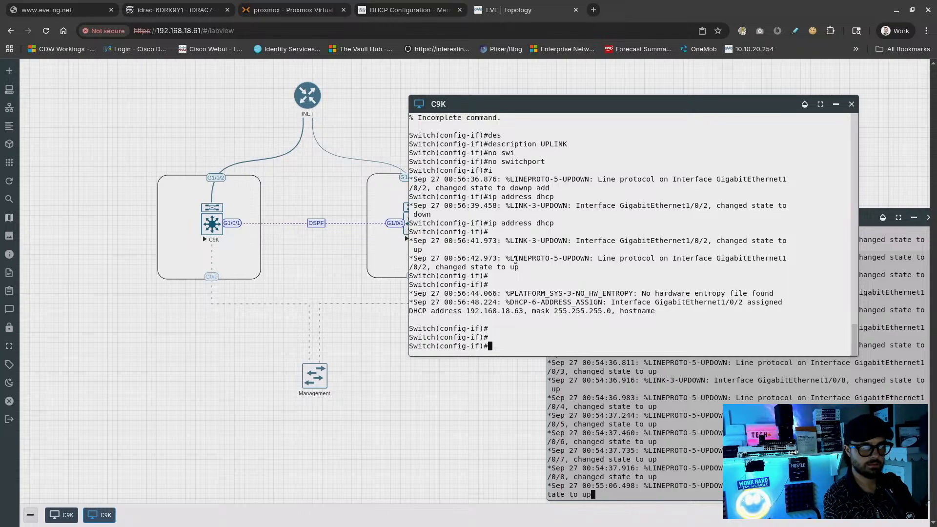
pyautogui.press('Return')
pyautogui.press('Return')
# Set the hostname to SWITCH-A and close the first switch's console
pyautogui.write('end')
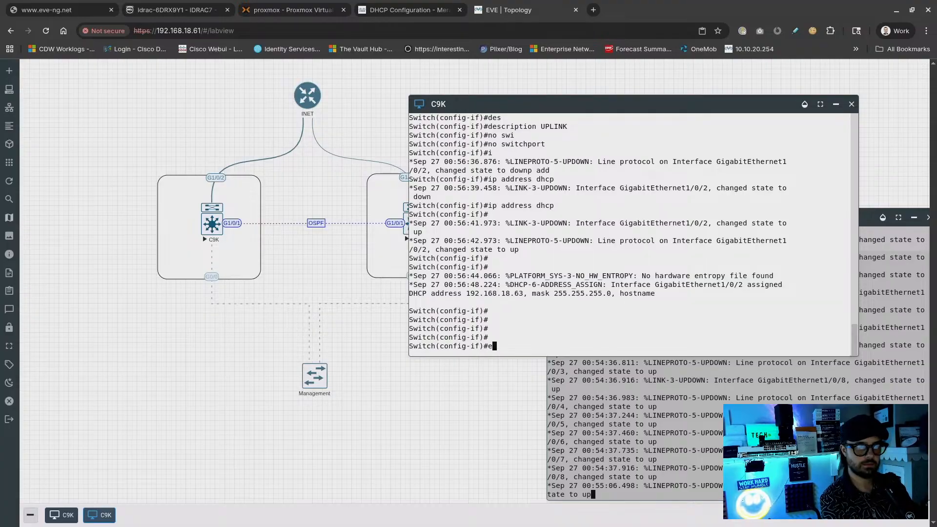
pyautogui.press('Return')
pyautogui.write('conf t')
pyautogui.press('Return')
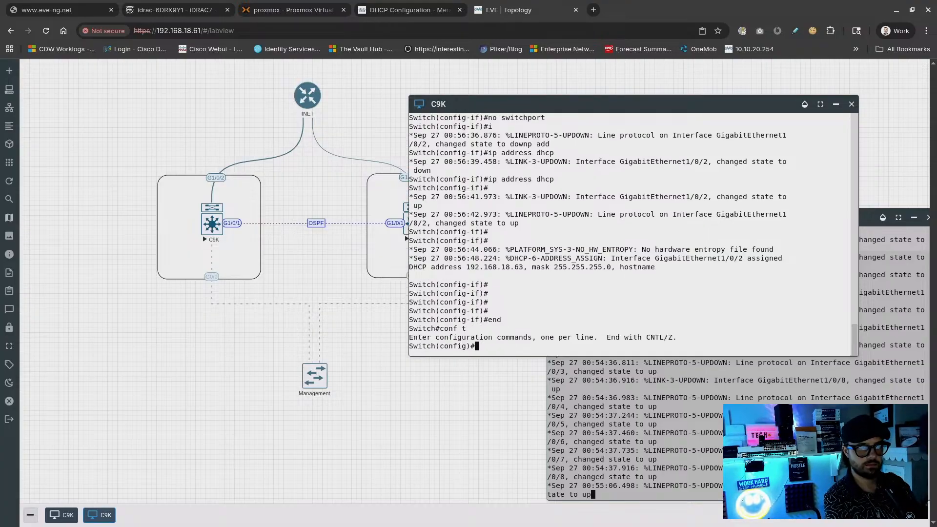
pyautogui.write('hostname ')
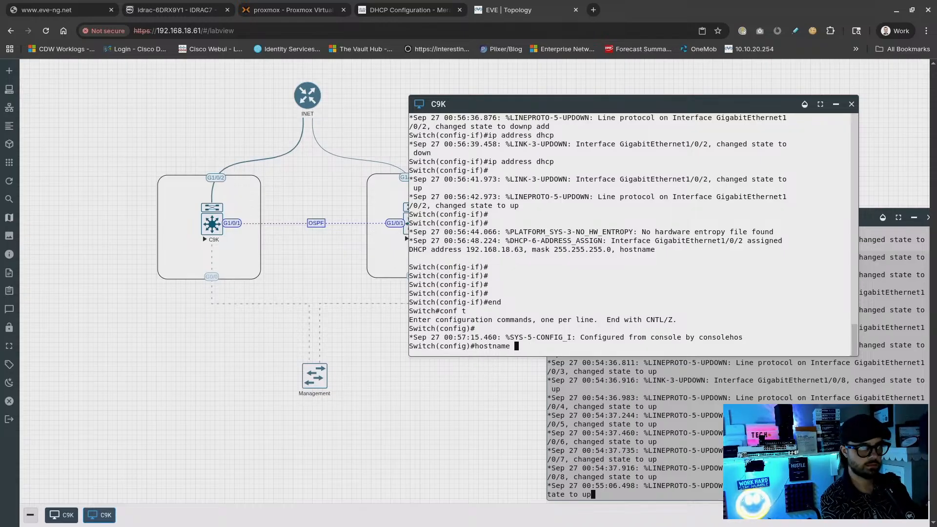
pyautogui.write('SWITCH-A')
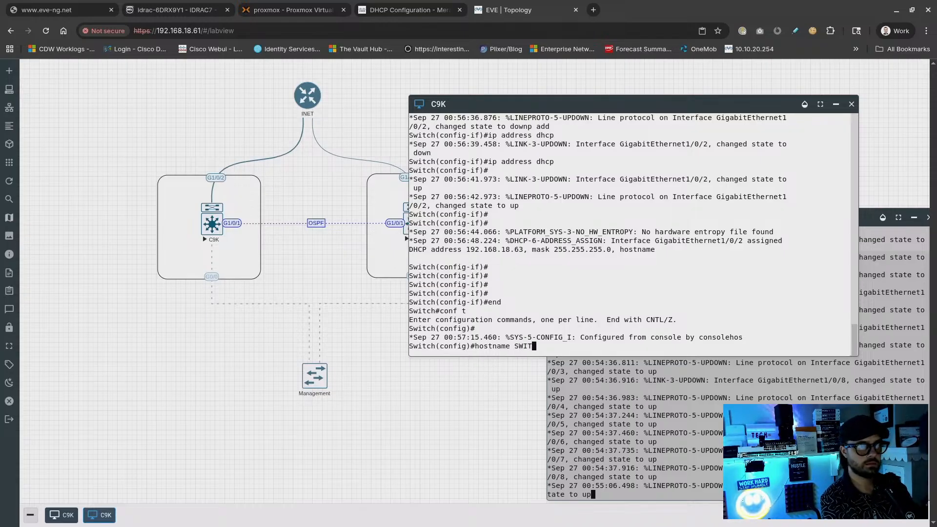
pyautogui.press('Return')
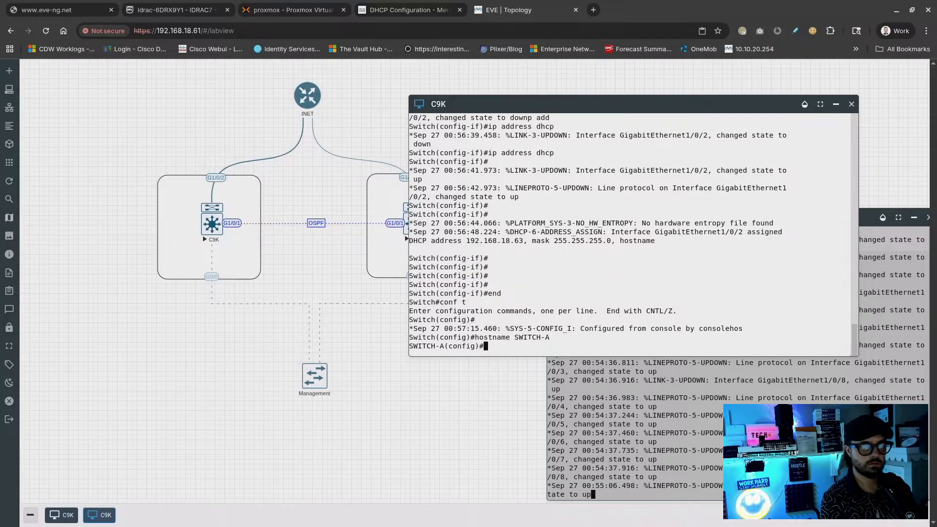
pyautogui.click(852, 104)
# Close the remaining console and open a console to the right-hand C9K switch
pyautogui.moveTo(834, 214); pyautogui.dragTo(611, 206)
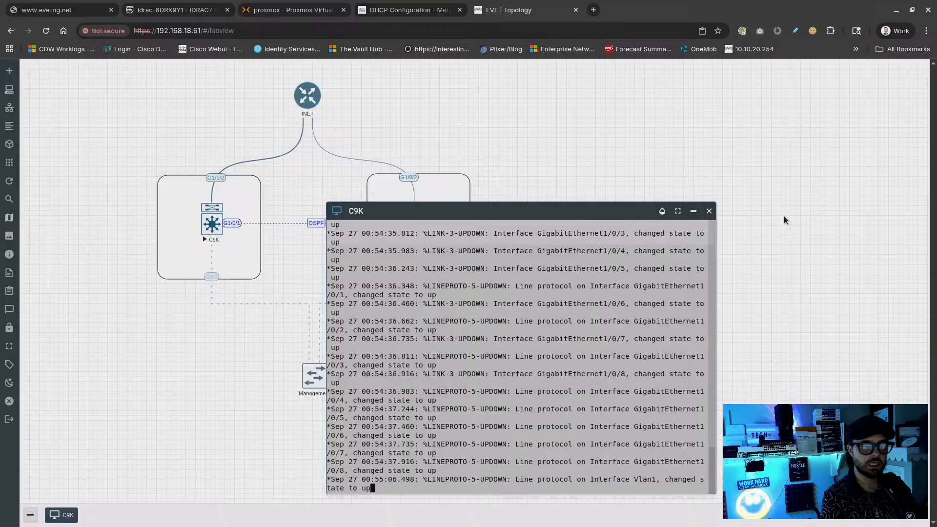
pyautogui.click(705, 211)
pyautogui.click(413, 224)
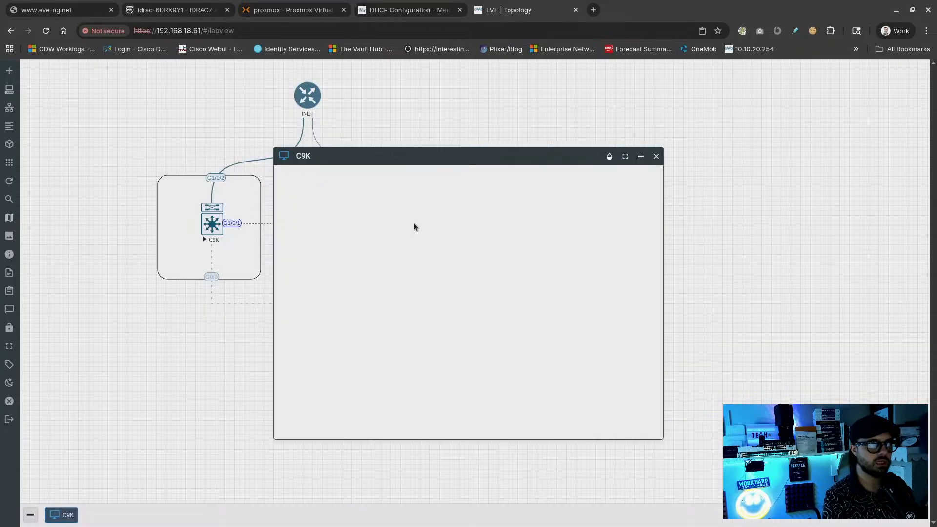
pyautogui.moveTo(393, 160); pyautogui.dragTo(591, 141)
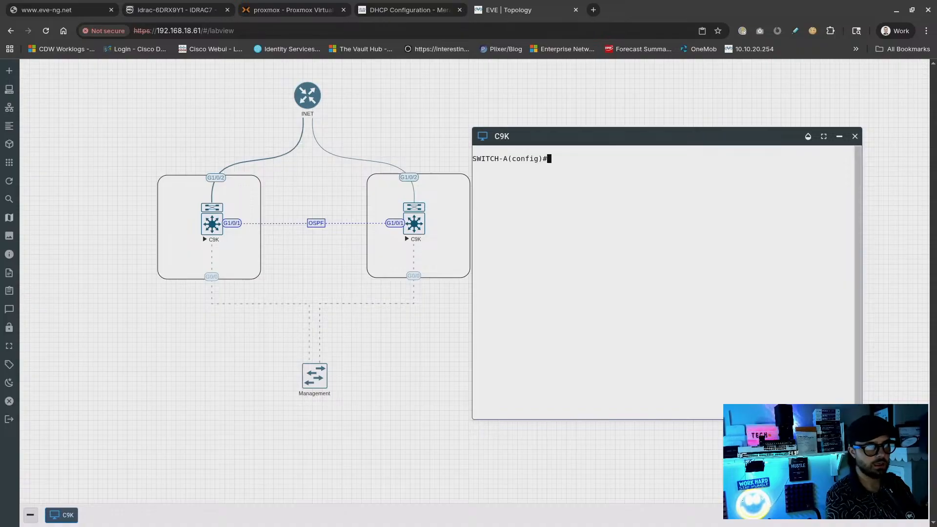
# Set the hostname to SWITCH-B, exit configuration mode, and show all windows
pyautogui.write('hostname SWITCH-B')
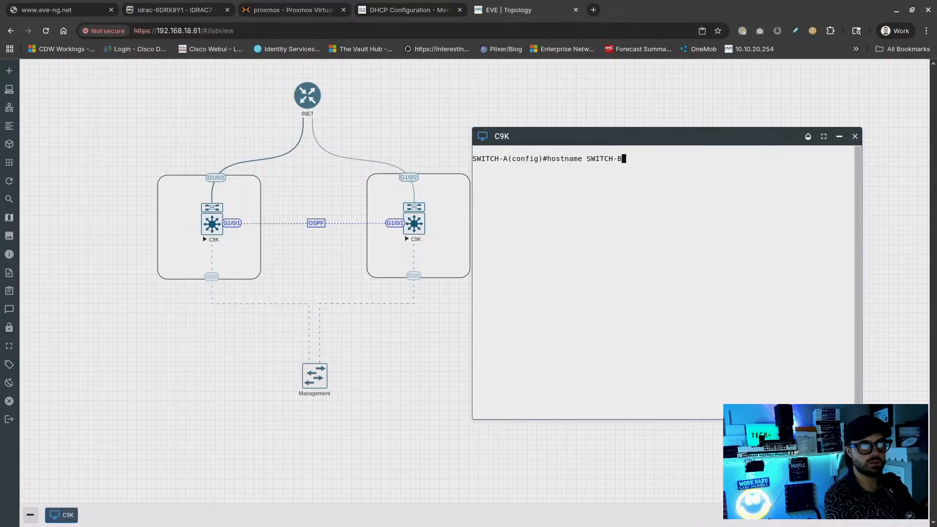
pyautogui.press('Return')
pyautogui.press('Return')
pyautogui.press('Return')
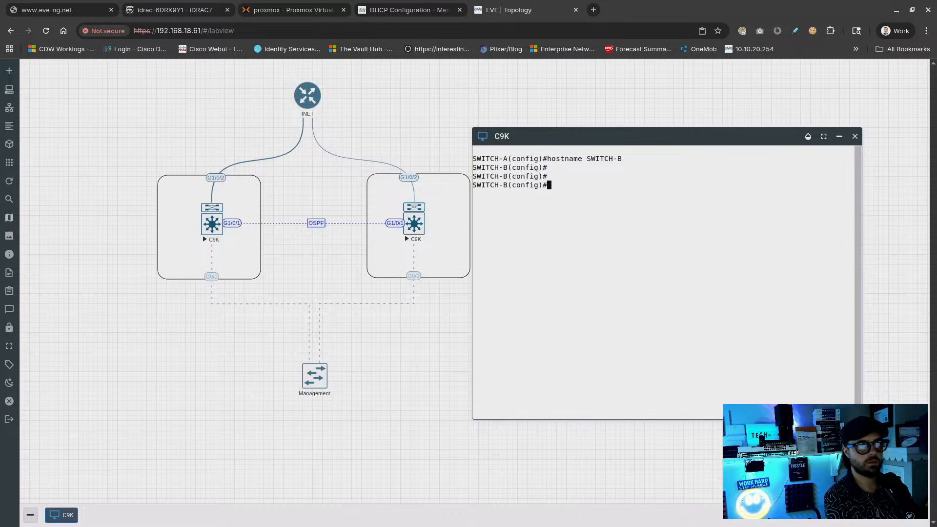
pyautogui.press('Return')
pyautogui.press('Return')
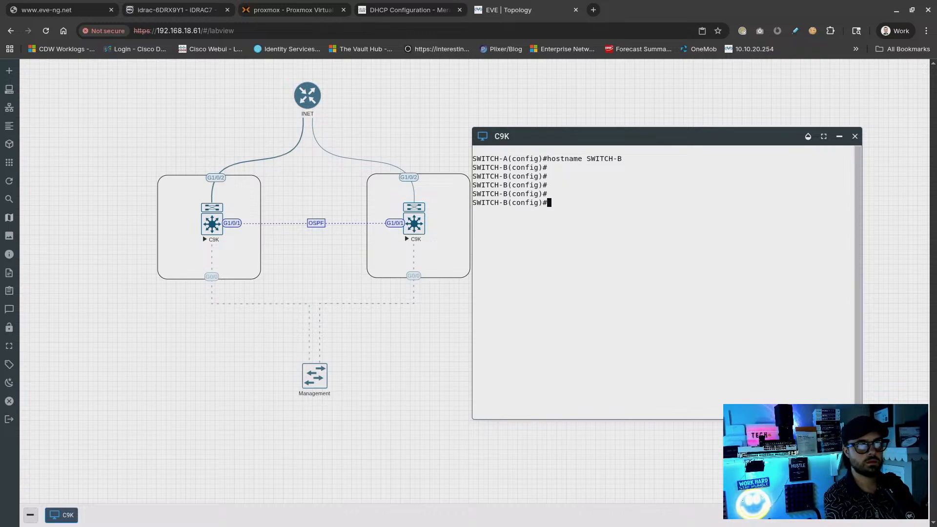
pyautogui.write('end')
pyautogui.press('Return')
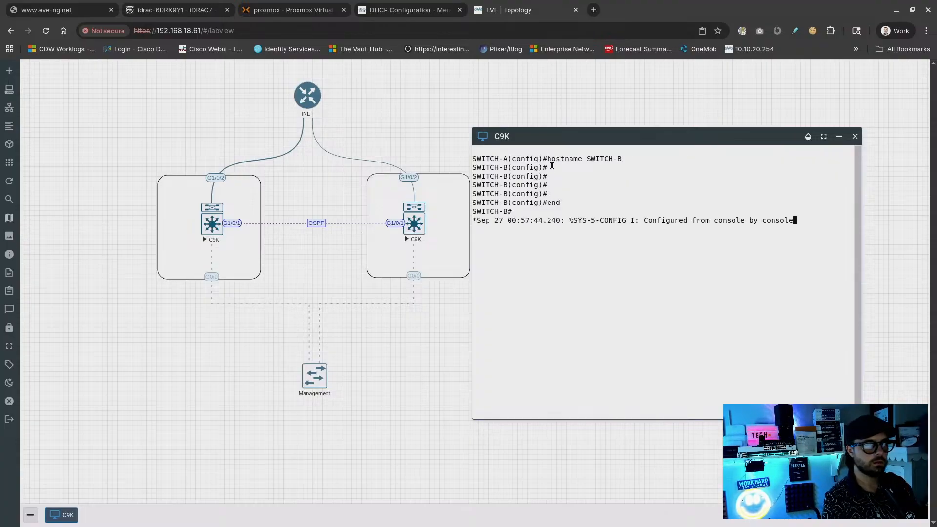
pyautogui.press('super')
# Bring the laptop terminal forward and exit the EVE-NG server session
pyautogui.click(468, 352)
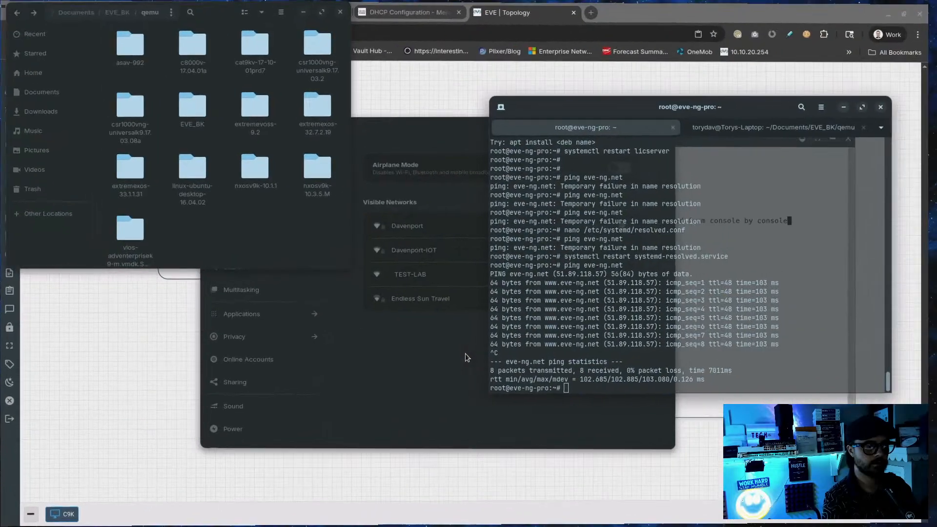
pyautogui.moveTo(546, 127); pyautogui.dragTo(159, 141)
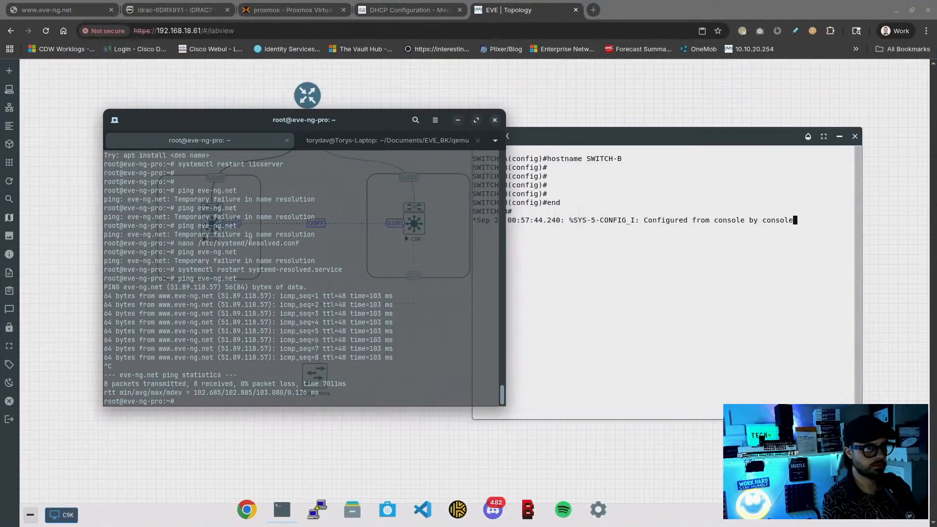
pyautogui.press('Return')
pyautogui.press('Return')
pyautogui.write('ei')
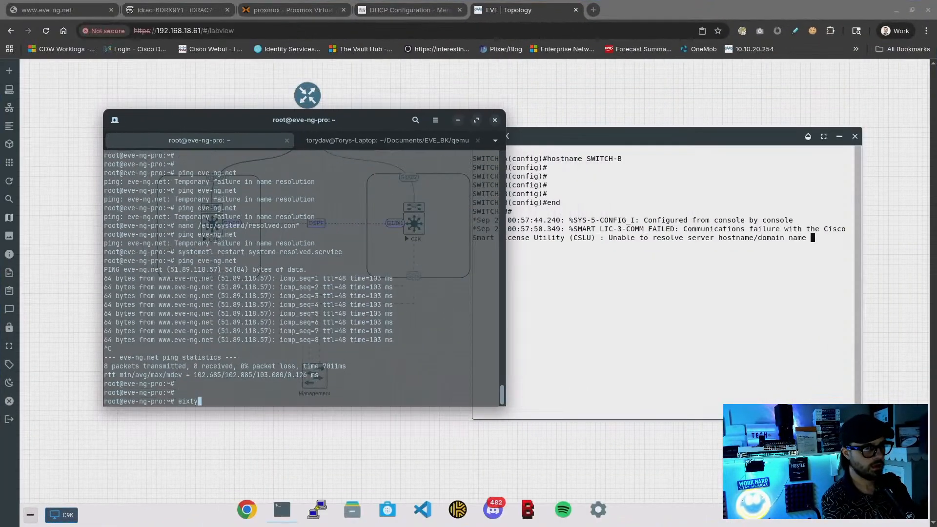
pyautogui.press('BackSpace')
pyautogui.write('xit')
pyautogui.press('Return')
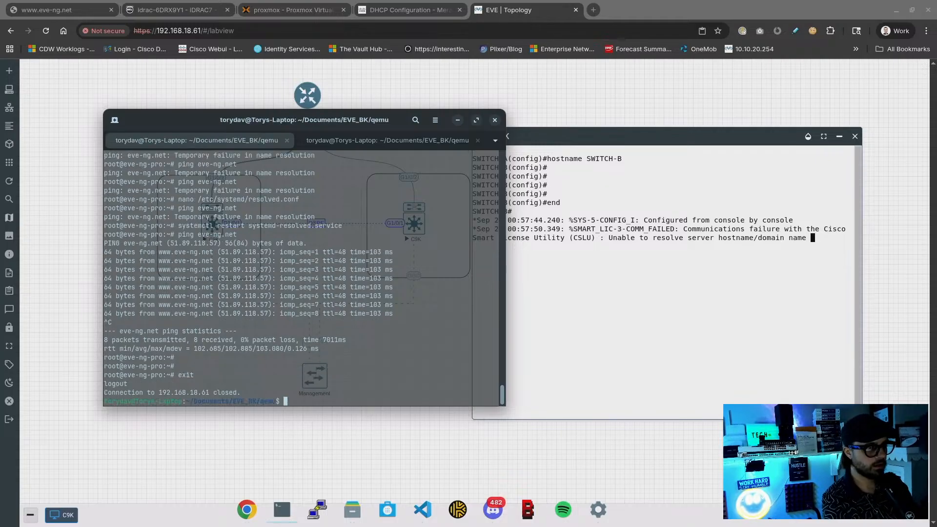
pyautogui.press('Up')
pyautogui.press('BackSpace')
pyautogui.press('BackSpace')
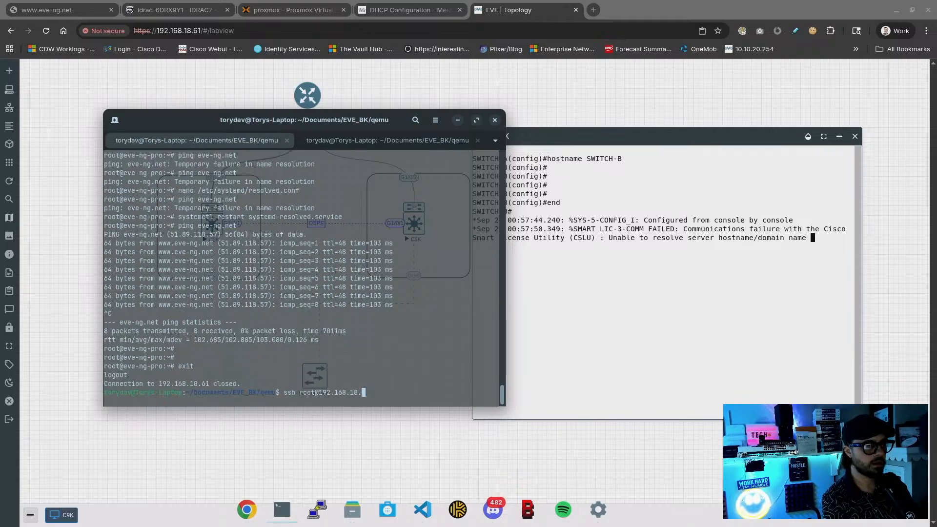
pyautogui.write('71')
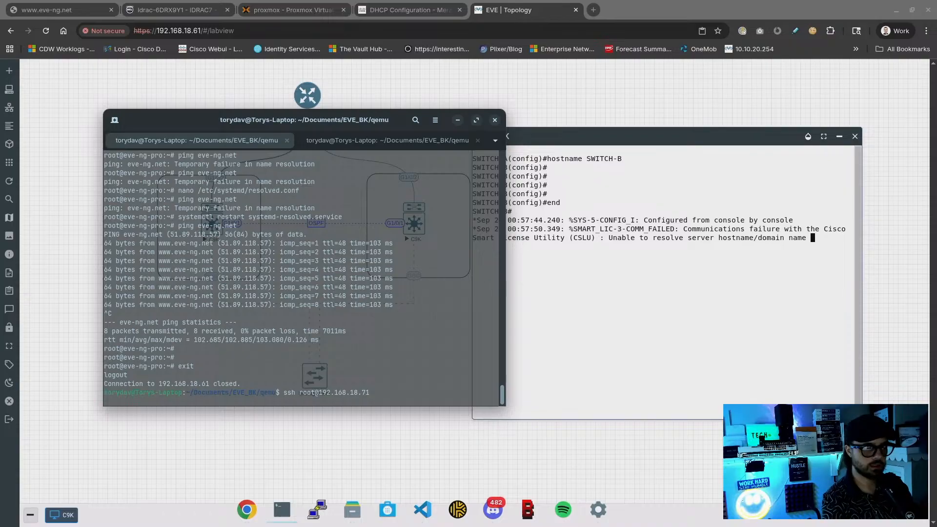
pyautogui.press('BackSpace')
pyautogui.press('BackSpace')
pyautogui.write('17')
pyautogui.press('Return')
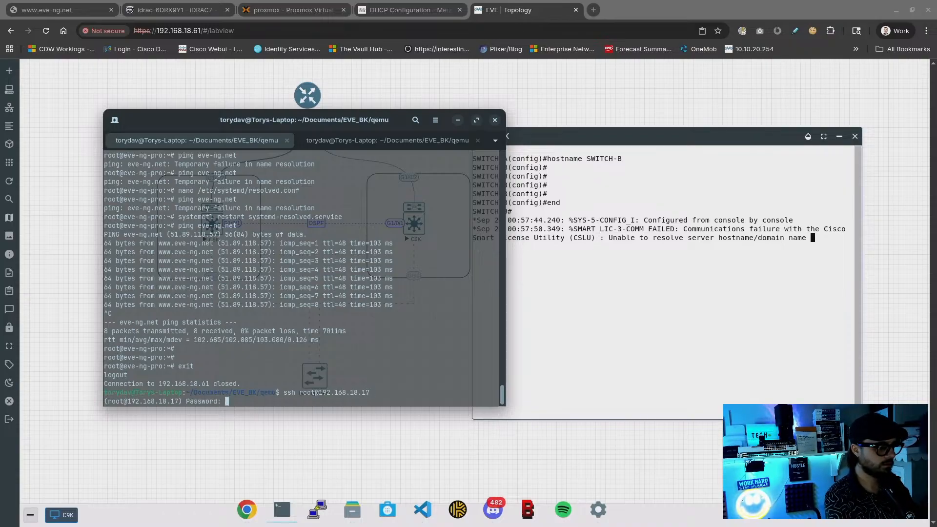
pyautogui.press('Return')
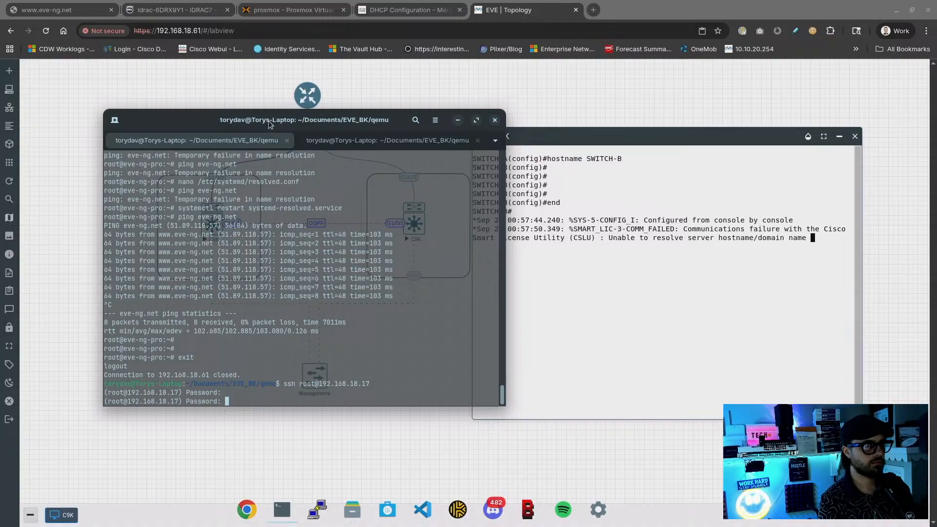
pyautogui.moveTo(269, 124); pyautogui.dragTo(473, 110)
pyautogui.hotkey('ctrl', 'c')
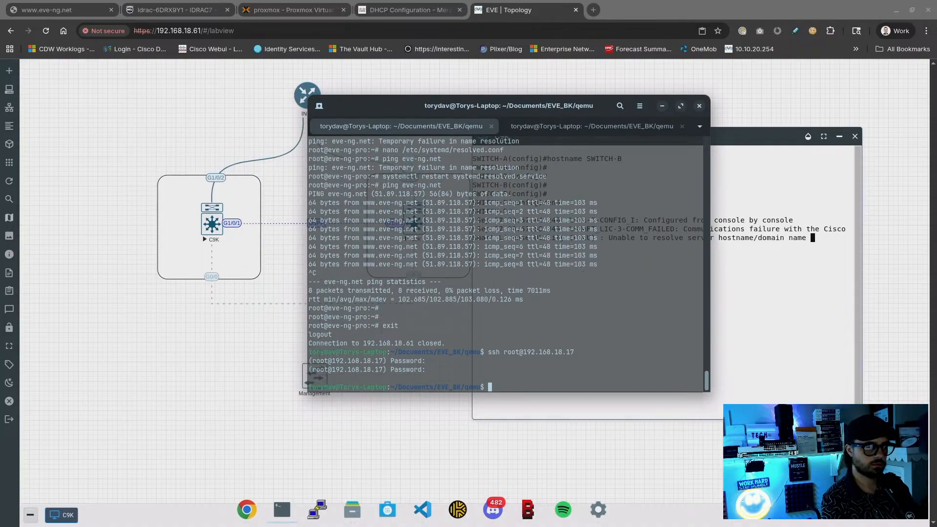
# Retry SSH to 192.168.18.17 as admin, submit the password twice, then abort
pyautogui.press('Up')
pyautogui.press('Left')
pyautogui.press('Left')
pyautogui.press('Left')
pyautogui.press('Left')
pyautogui.press('Left')
pyautogui.press('Left')
pyautogui.press('Left')
pyautogui.press('Left')
pyautogui.press('Left')
pyautogui.press('Left')
pyautogui.press('Left')
pyautogui.press('Left')
pyautogui.press('Left')
pyautogui.press('Left')
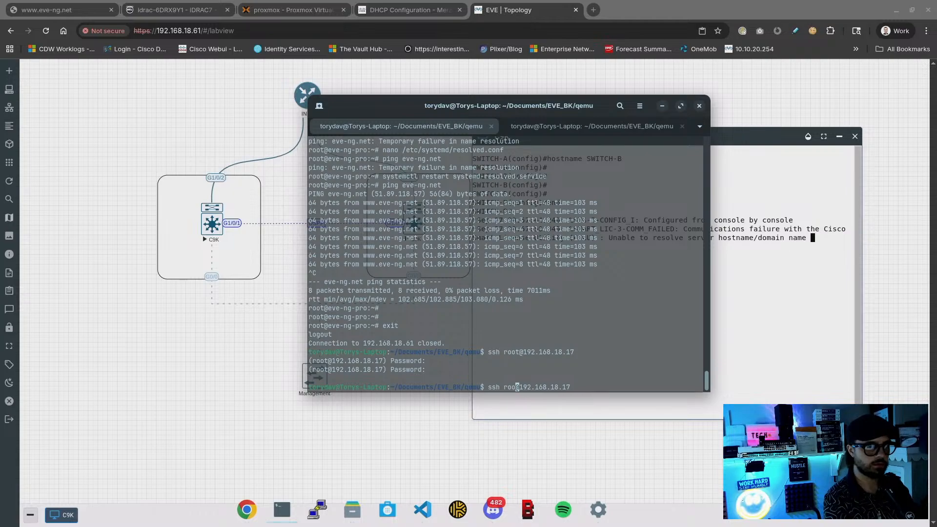
pyautogui.press('BackSpace')
pyautogui.press('BackSpace')
pyautogui.press('BackSpace')
pyautogui.press('BackSpace')
pyautogui.press('Return')
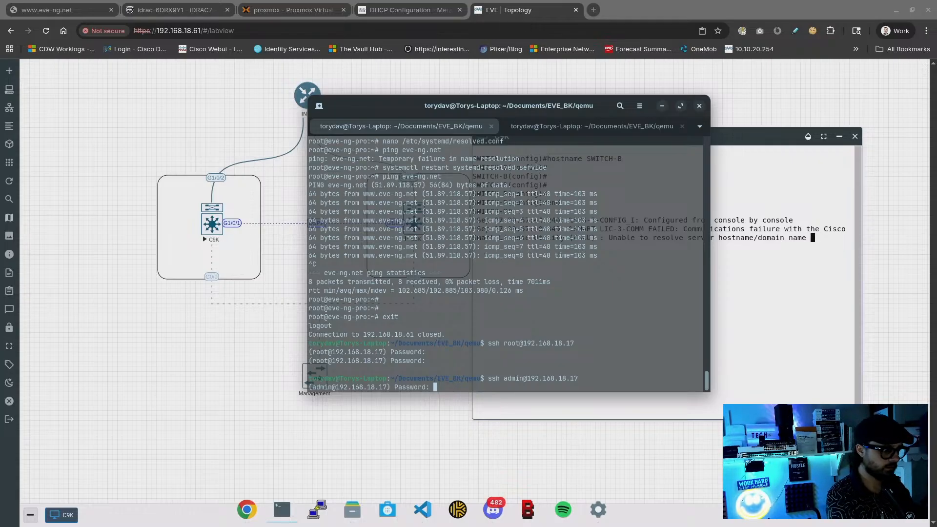
pyautogui.press('Return')
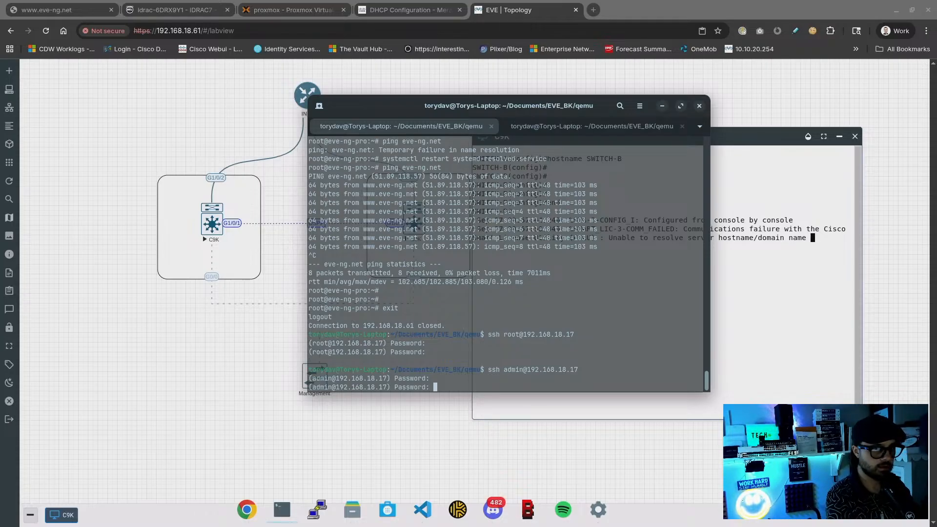
pyautogui.press('Return')
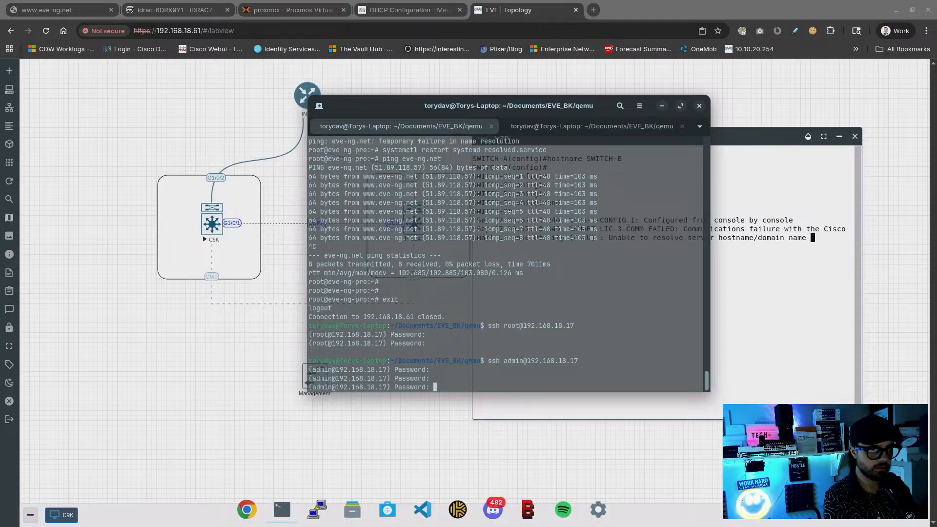
pyautogui.hotkey('ctrl', 'c')
pyautogui.press('Up')
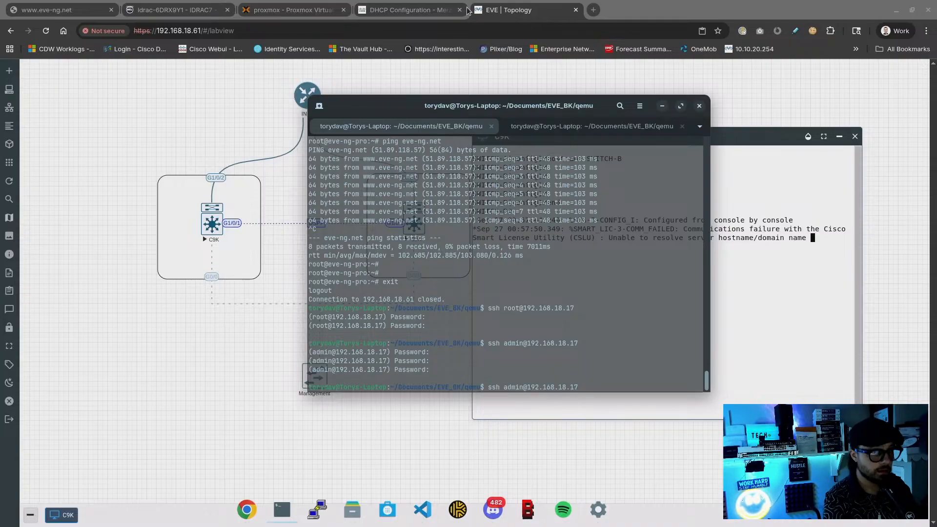
# Switch to the Meraki DHCP Configuration tab and open Switching > Monitor > Switches
pyautogui.click(410, 9)
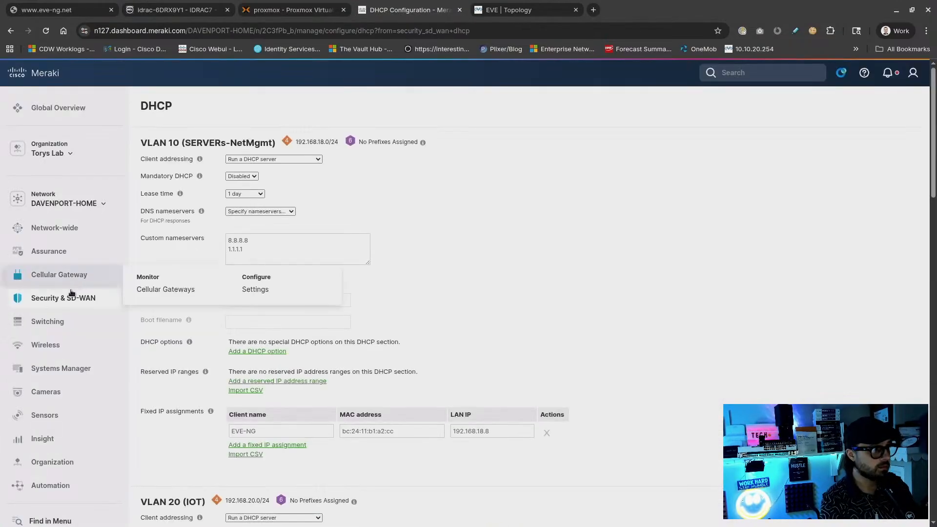
pyautogui.moveTo(58, 321)
pyautogui.click(167, 343)
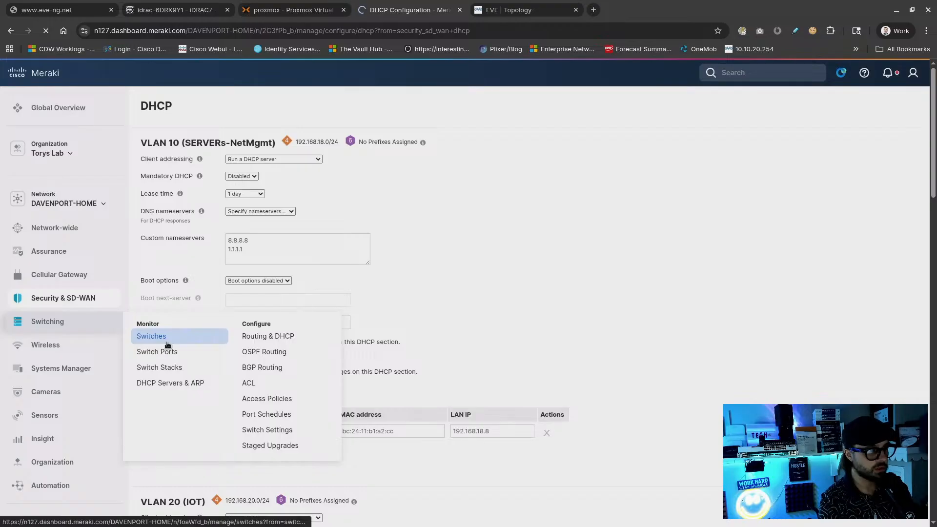
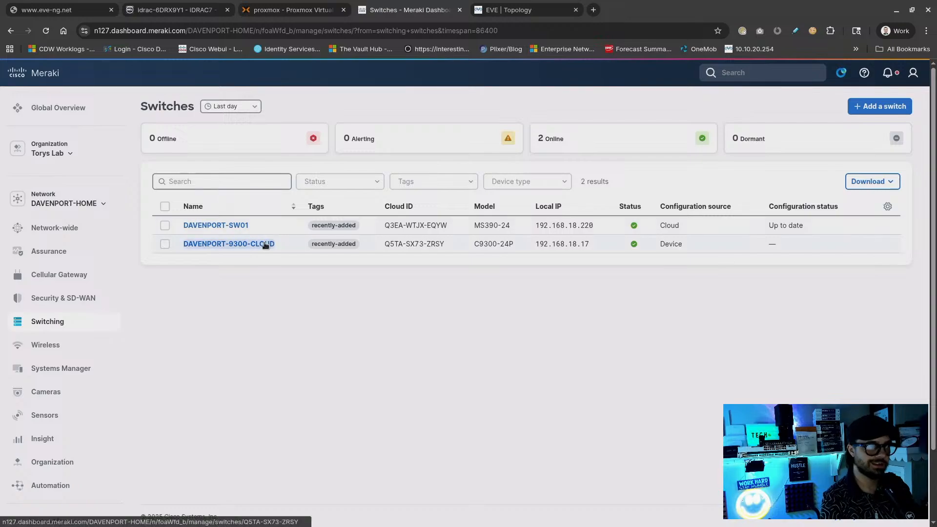
# Copy the C9300's local IP 192.168.18.17 from Meraki and return to the EVE topology
pyautogui.moveTo(599, 244); pyautogui.dragTo(532, 245)
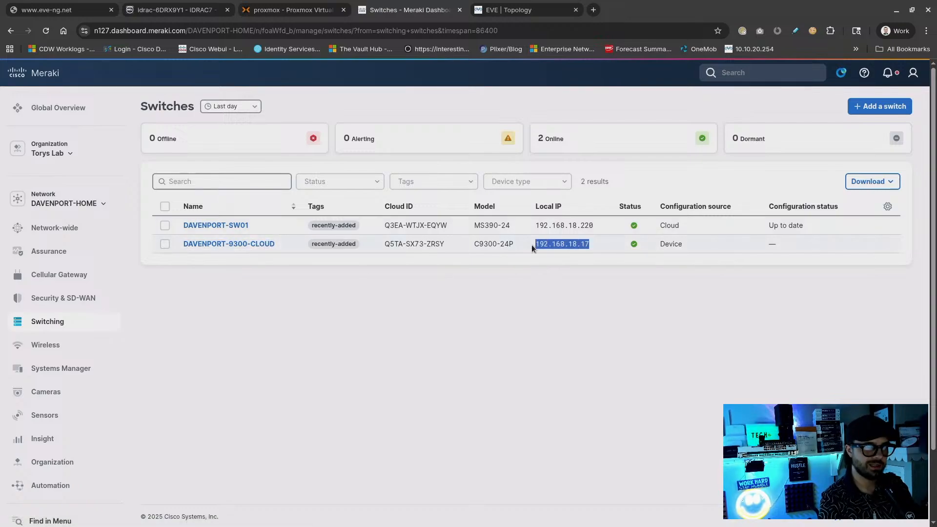
pyautogui.click(524, 7)
# SSH into the Catalyst 9300 at 192.168.18.17 from the laptop terminal with a corrected user name
pyautogui.press('Return')
pyautogui.press('Return')
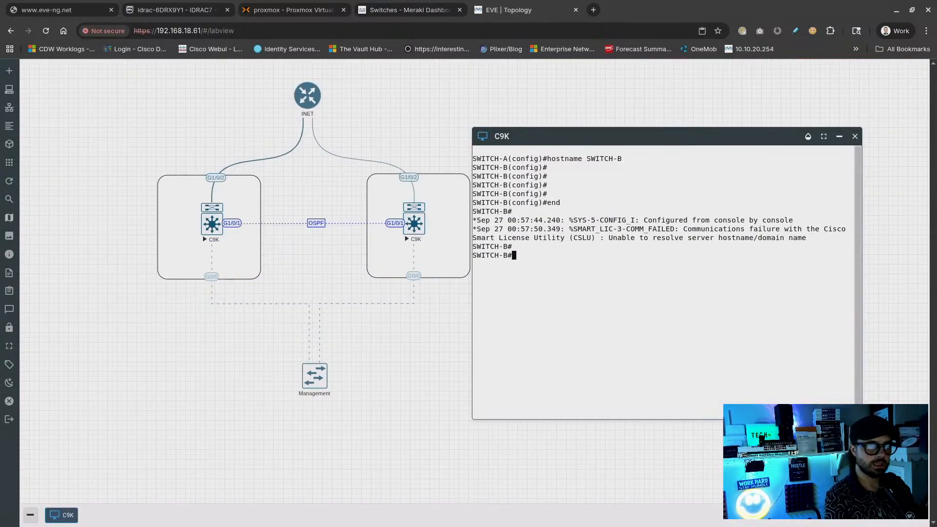
pyautogui.press('Up')
pyautogui.press('Down')
pyautogui.hotkey('alt', 'Tab')
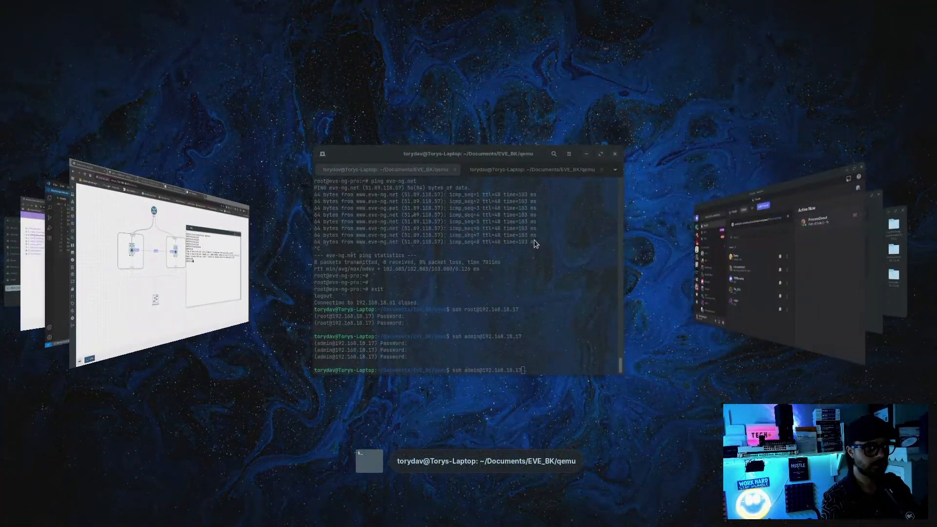
pyautogui.press('Up')
pyautogui.press('Down')
pyautogui.press('Left')
pyautogui.press('Left')
pyautogui.press('Left')
pyautogui.press('Left')
pyautogui.press('Left')
pyautogui.press('Left')
pyautogui.press('Left')
pyautogui.press('Left')
pyautogui.press('Left')
pyautogui.press('Left')
pyautogui.press('Left')
pyautogui.press('Left')
pyautogui.press('Left')
pyautogui.press('Left')
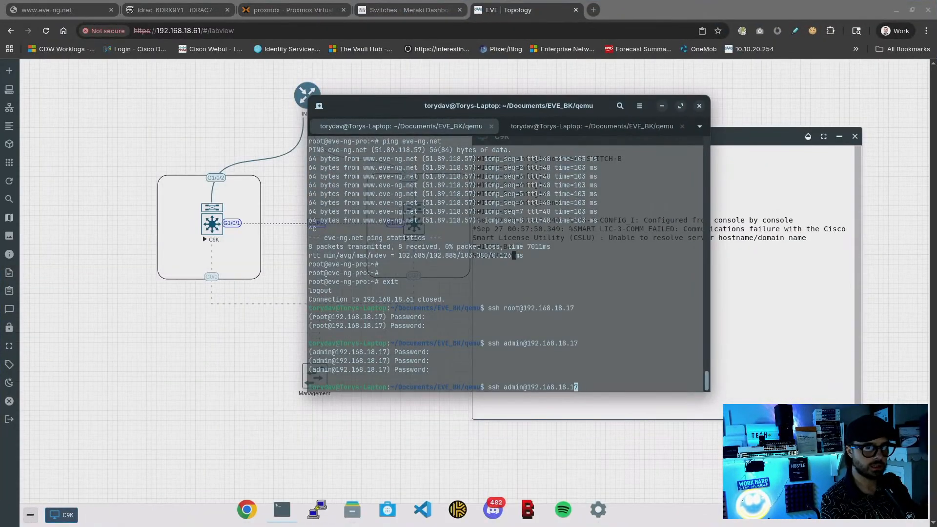
pyautogui.press('BackSpace')
pyautogui.press('BackSpace')
pyautogui.press('BackSpace')
pyautogui.press('BackSpace')
pyautogui.press('BackSpace')
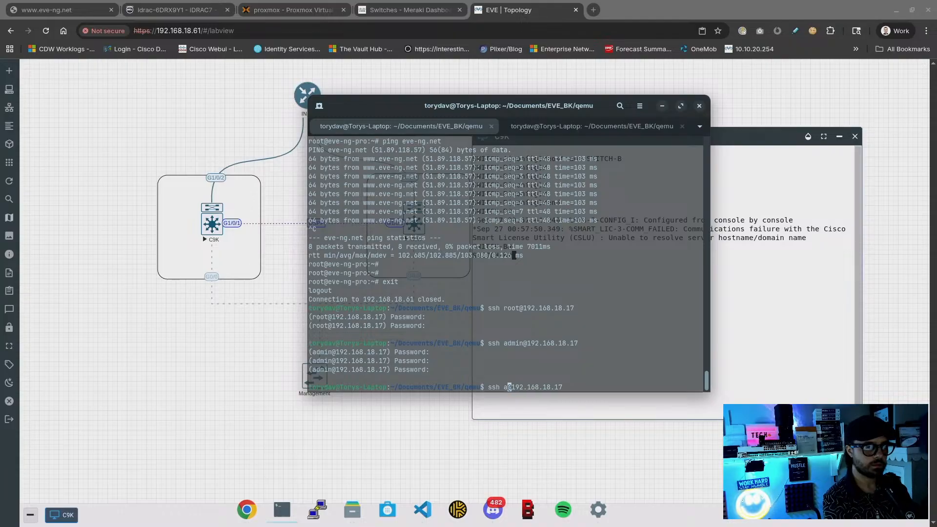
pyautogui.press('Return')
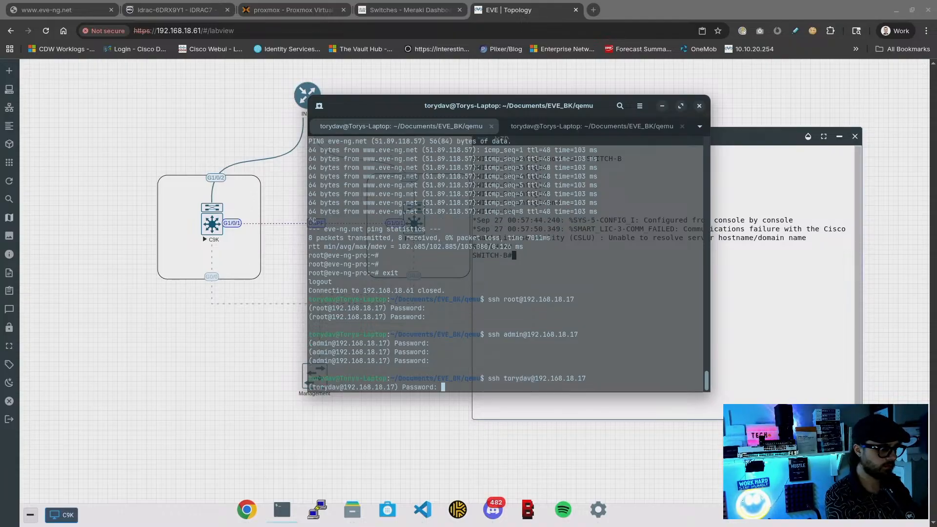
pyautogui.press('Return')
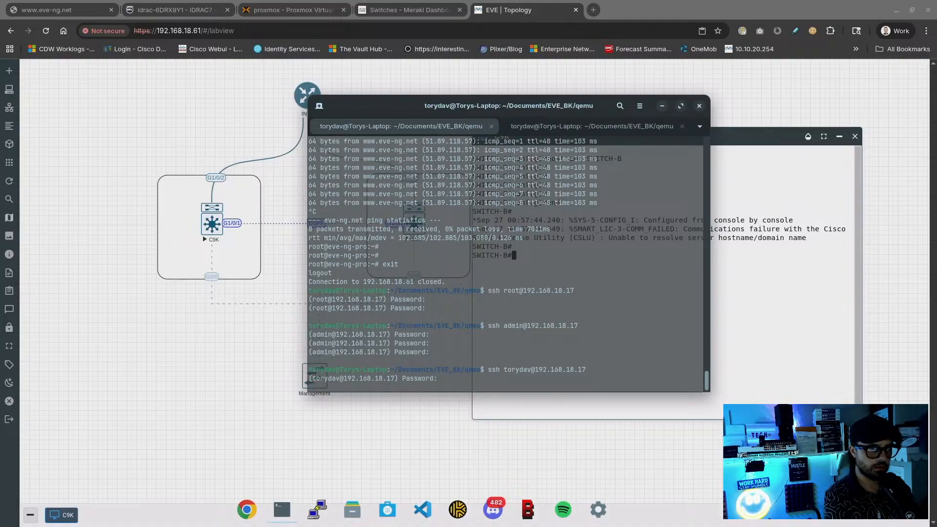
pyautogui.press('Return')
pyautogui.press('Return')
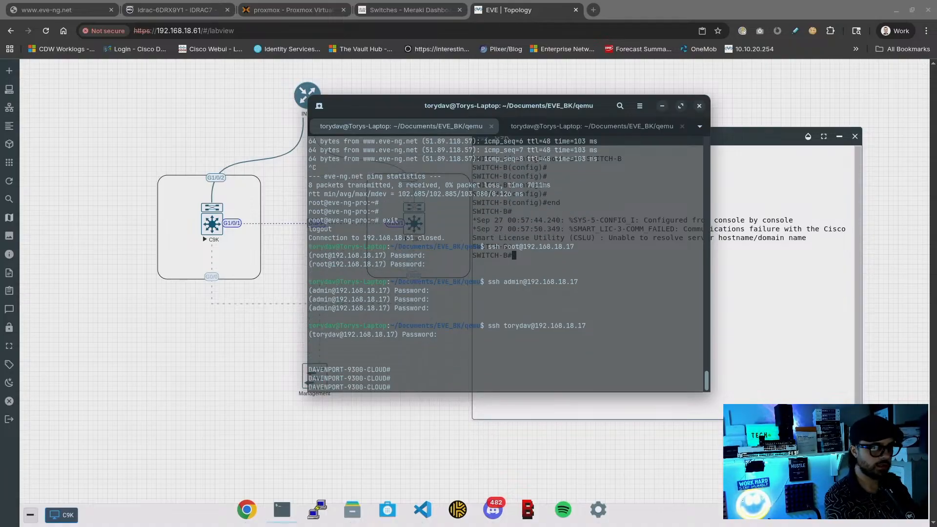
# Check the switch's software version and running routing protocols with show ver and show ip protocols
pyautogui.write('show ver')
pyautogui.press('Return')
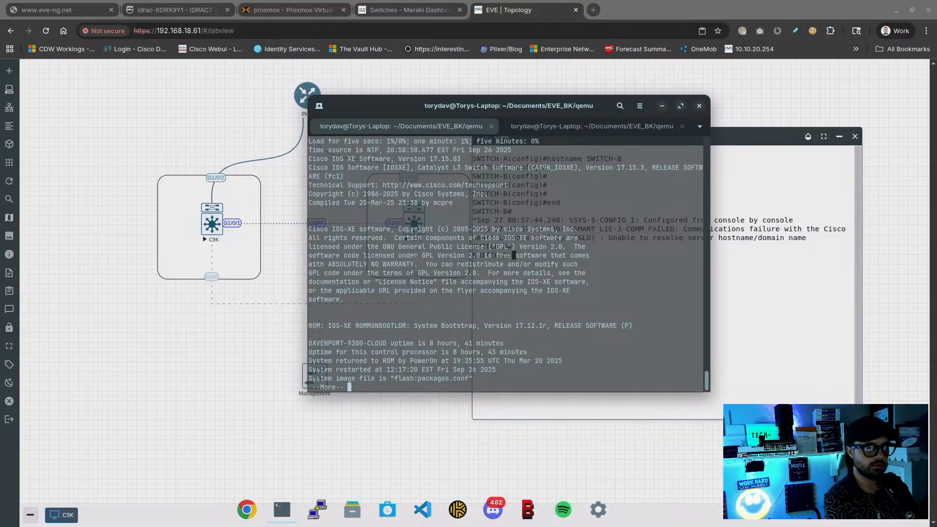
pyautogui.press('space')
pyautogui.press('space')
pyautogui.press('space')
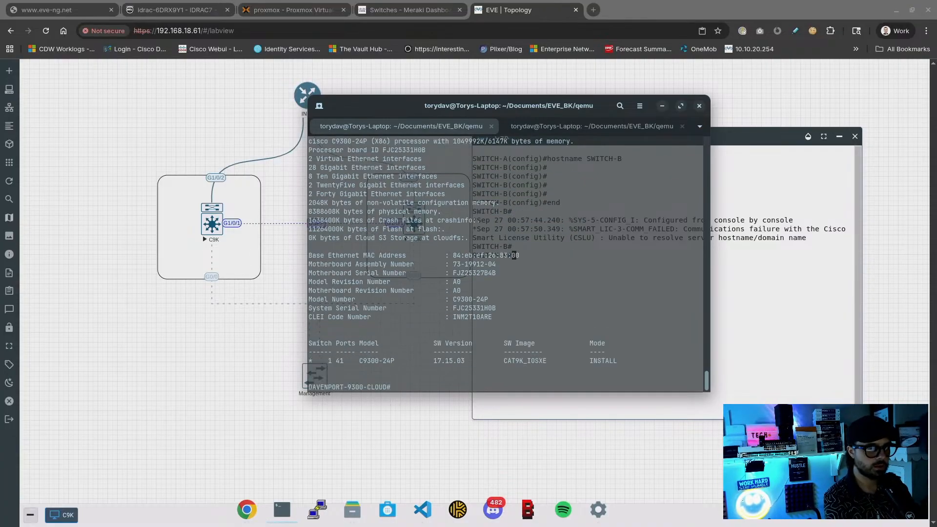
pyautogui.press('Return')
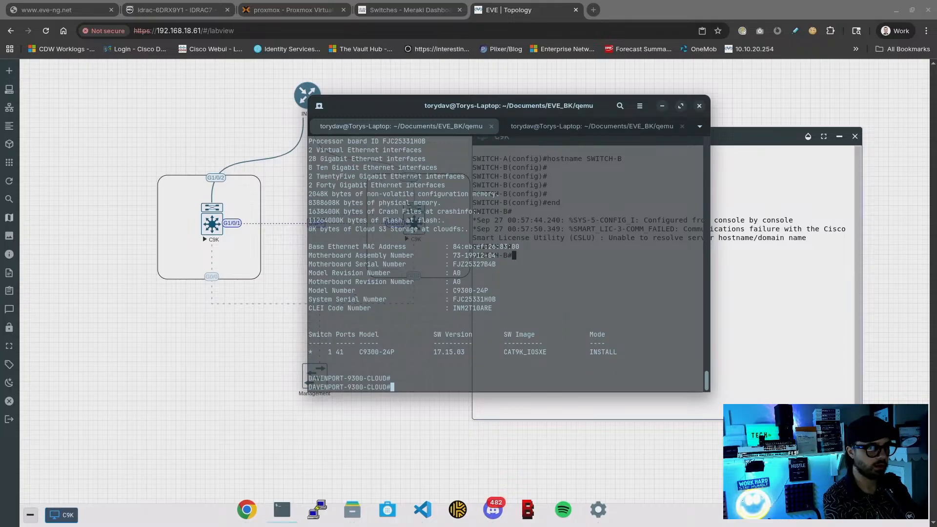
pyautogui.write('show ')
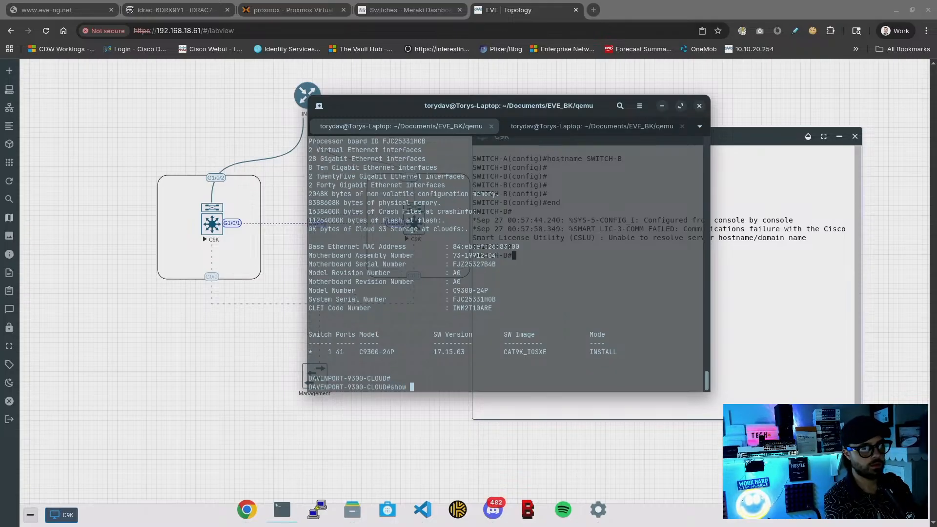
pyautogui.write('ip pro')
pyautogui.press('Tab')
pyautogui.press('Return')
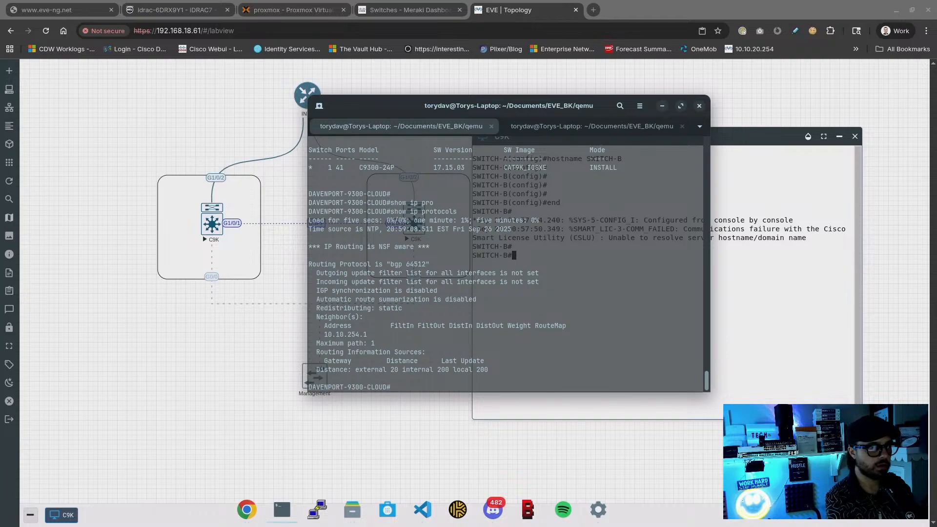
# Review the BGP configuration section and the BGP neighbor summary
pyautogui.write('show run | i')
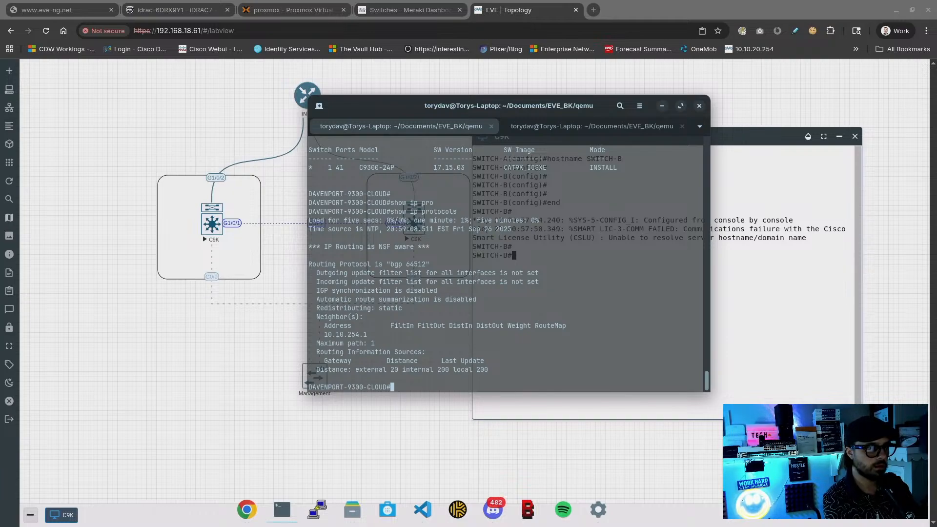
pyautogui.write('nc bgp')
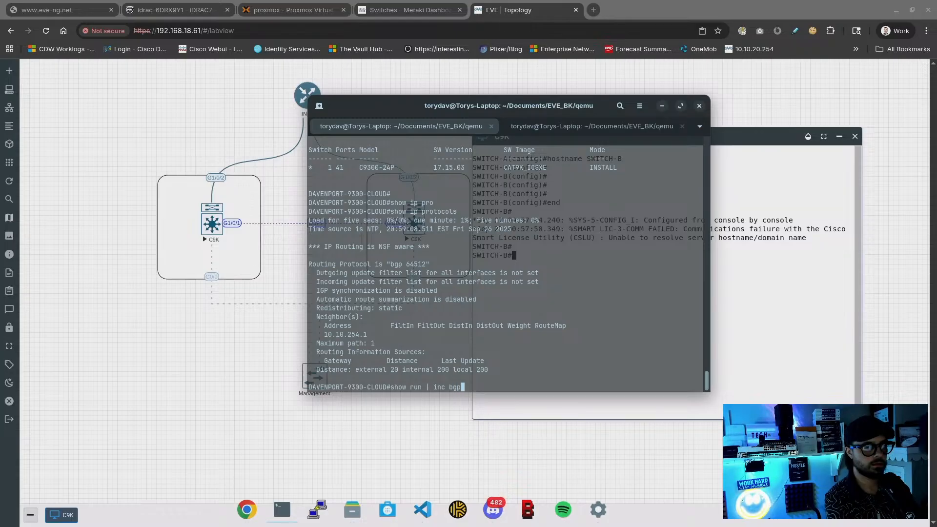
pyautogui.press('Return')
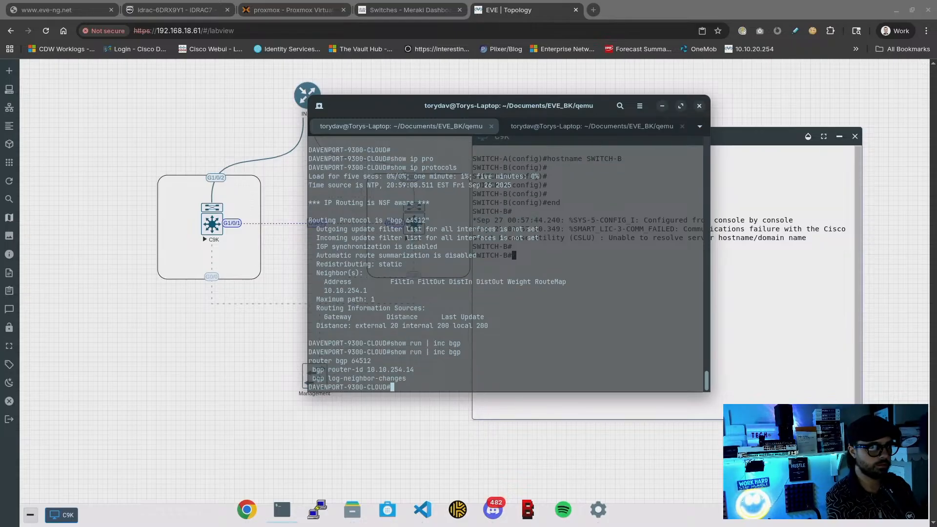
pyautogui.press('Up')
pyautogui.press('Left')
pyautogui.press('Left')
pyautogui.press('Left')
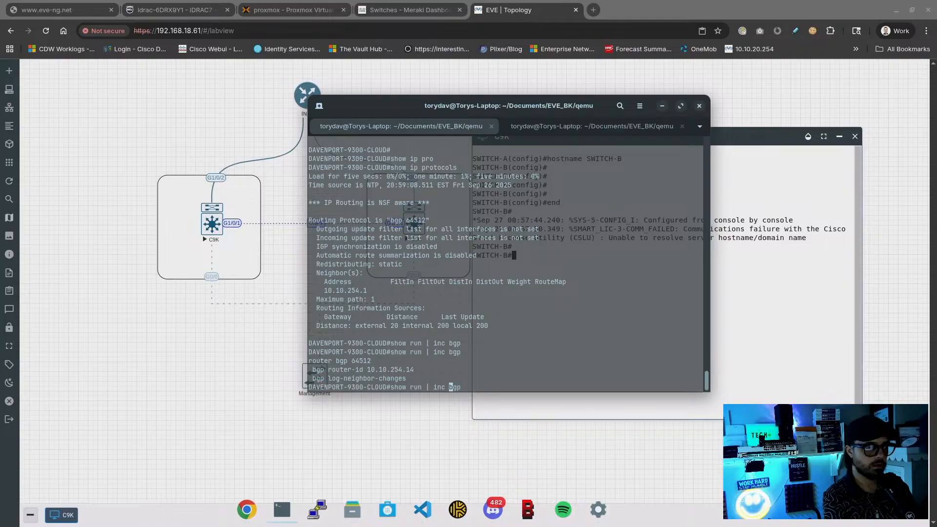
pyautogui.press('BackSpace')
pyautogui.press('BackSpace')
pyautogui.press('BackSpace')
pyautogui.press('BackSpace')
pyautogui.write('sec')
pyautogui.press('Return')
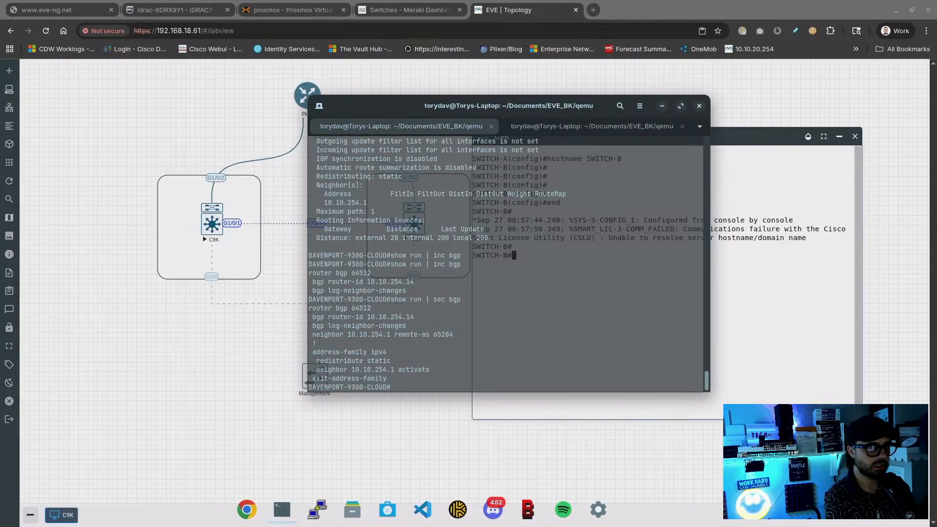
pyautogui.write('show ip bgp sum')
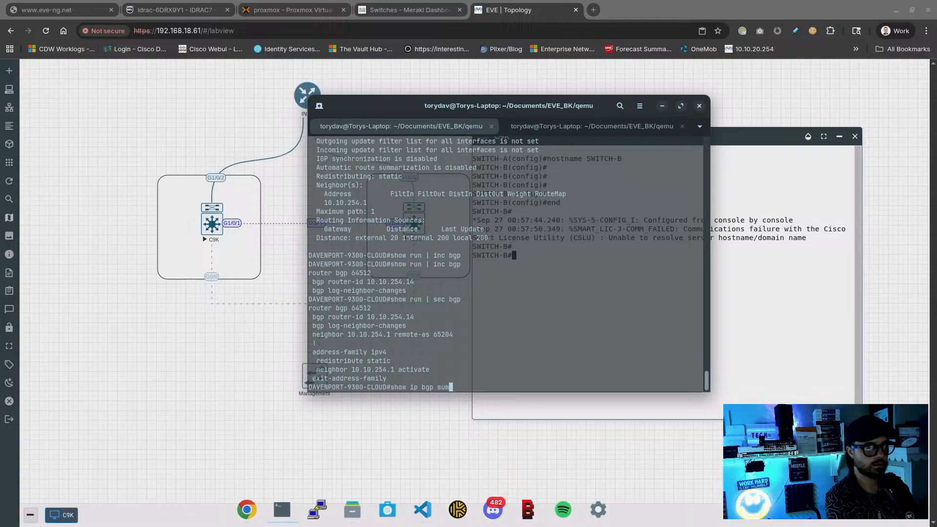
pyautogui.press('Return')
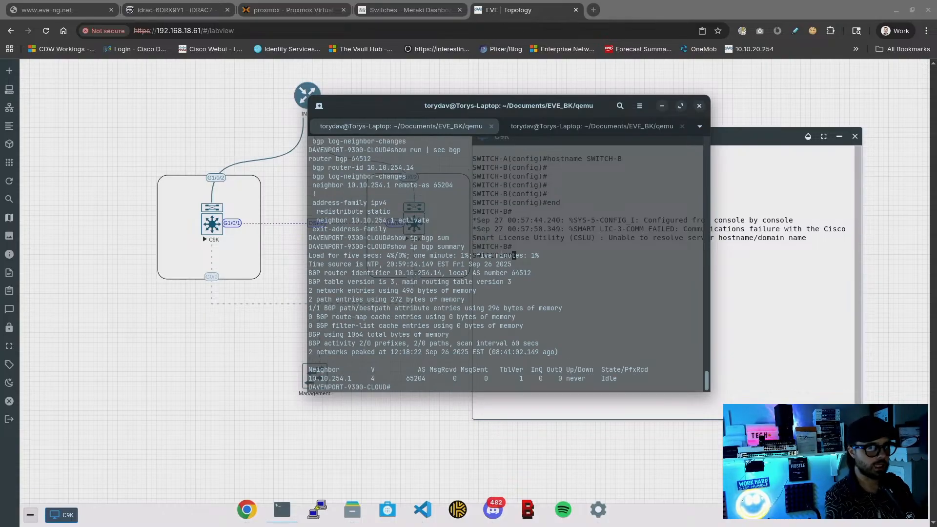
pyautogui.press('Up')
pyautogui.press('Up')
pyautogui.press('Return')
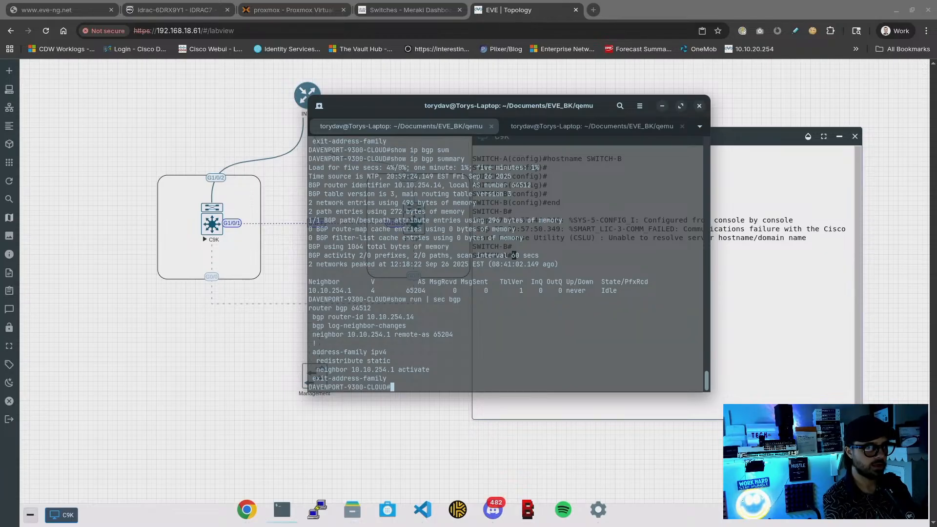
# List interface IPs with show ip int brief, then go back to the EVE console
pyautogui.write('show ip int brief')
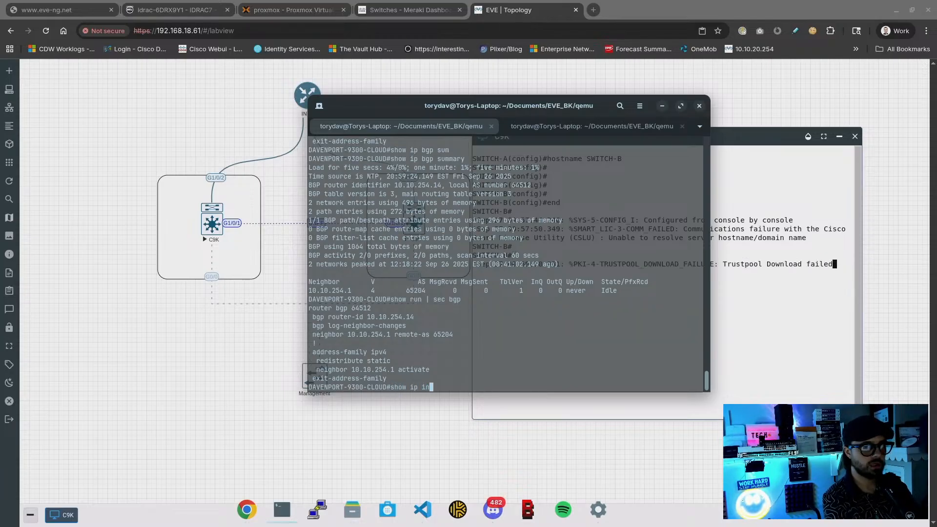
pyautogui.press('Return')
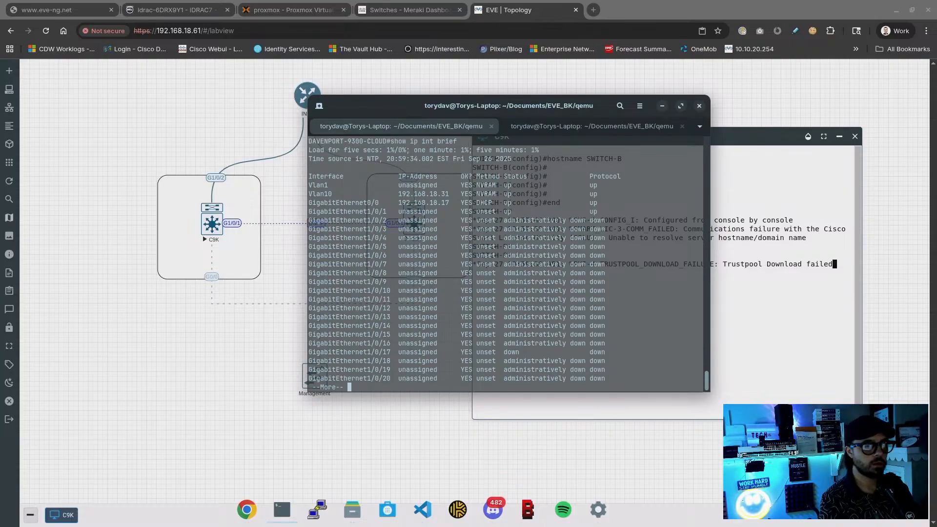
pyautogui.click(760, 294)
# Enable ip routing on SWITCH-B from configuration mode
pyautogui.press('Return')
pyautogui.press('Return')
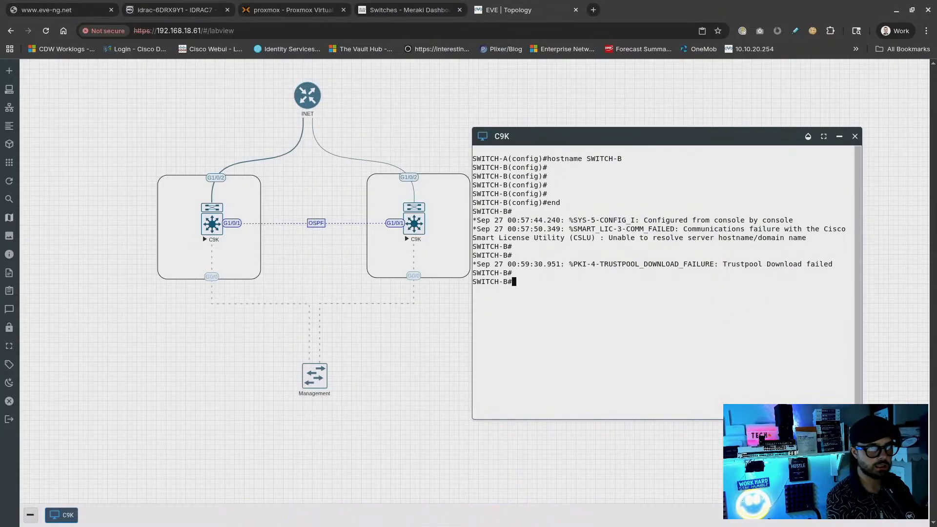
pyautogui.write('conf t')
pyautogui.press('Return')
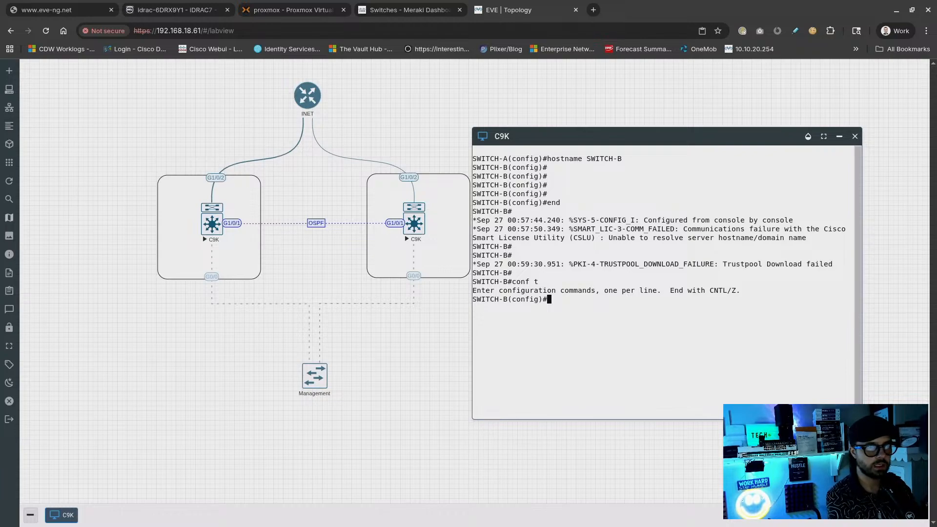
pyautogui.write('ip ru')
pyautogui.press('BackSpace')
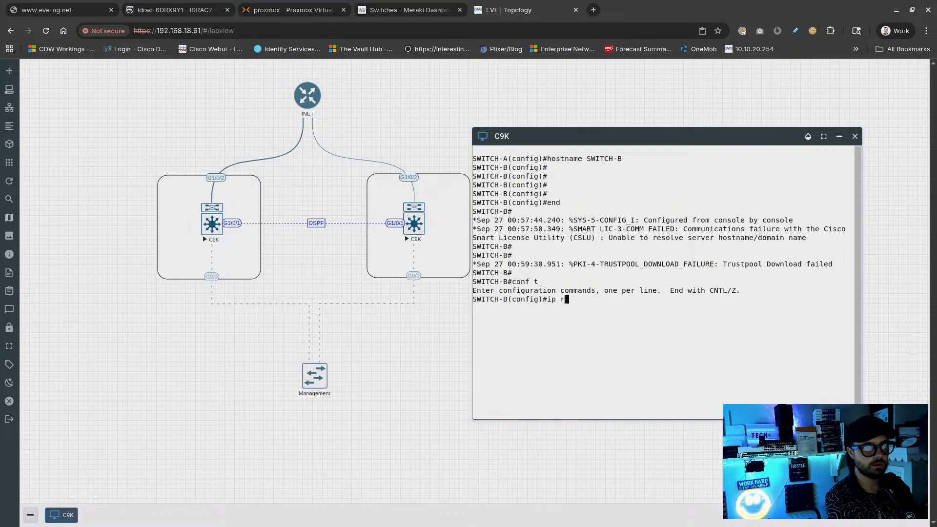
pyautogui.write('outing')
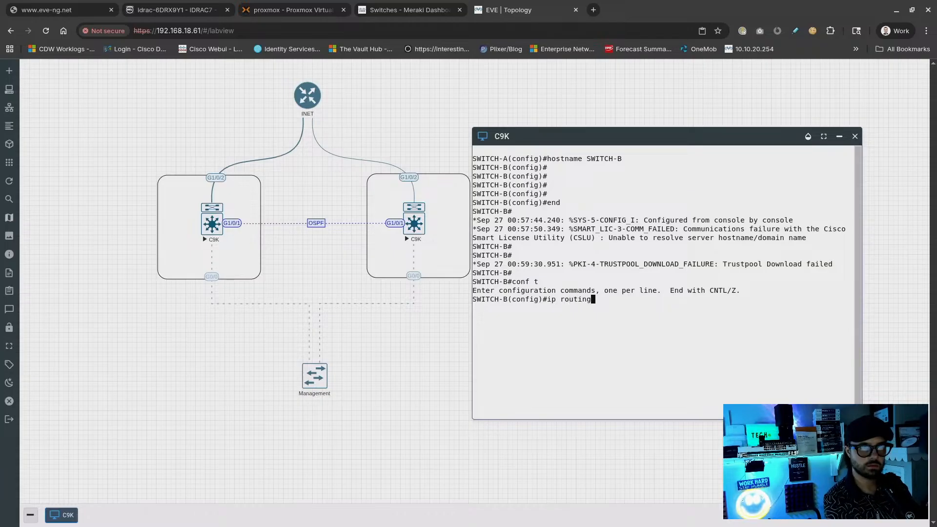
pyautogui.press('Return')
pyautogui.press('Return')
pyautogui.press('Return')
pyautogui.press('Return')
# Attempt router bgp 65002 (unsupported), then start router ospf 1 instead
pyautogui.write('router bgp')
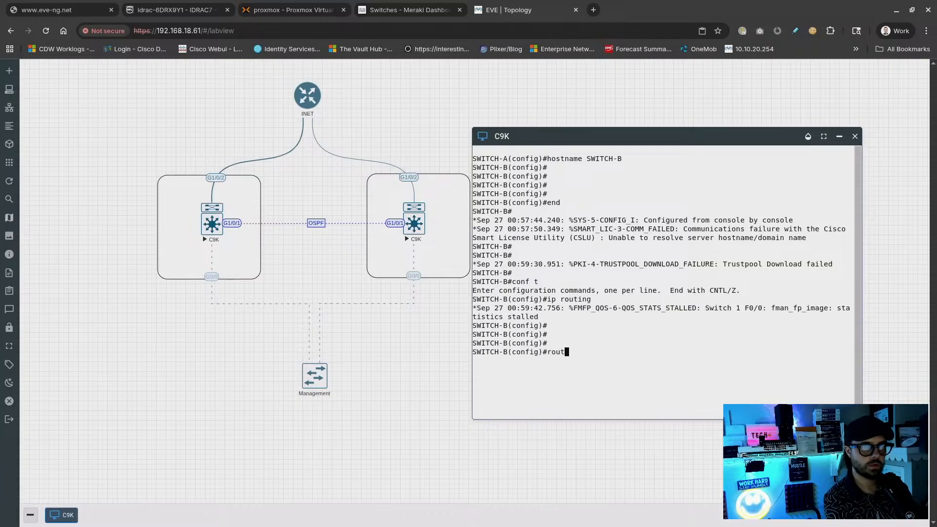
pyautogui.press('Return')
pyautogui.write('?')
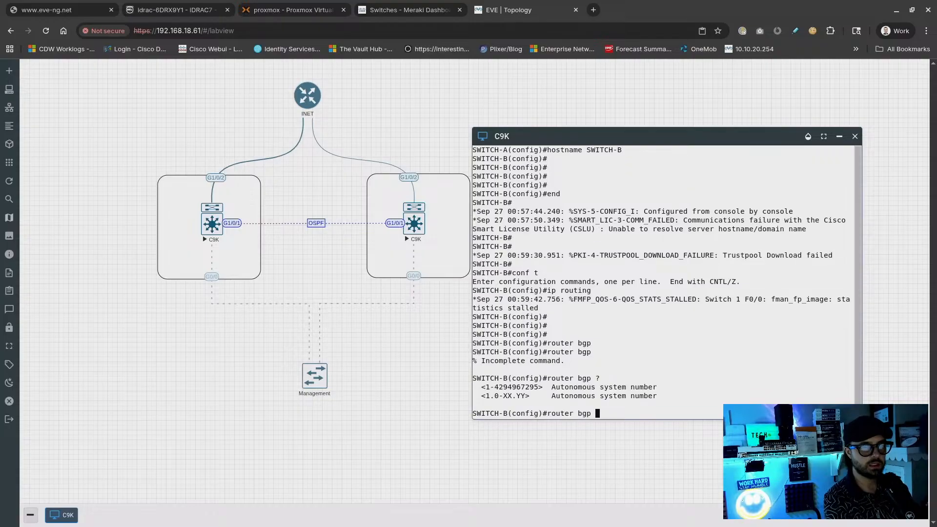
pyautogui.write('65002')
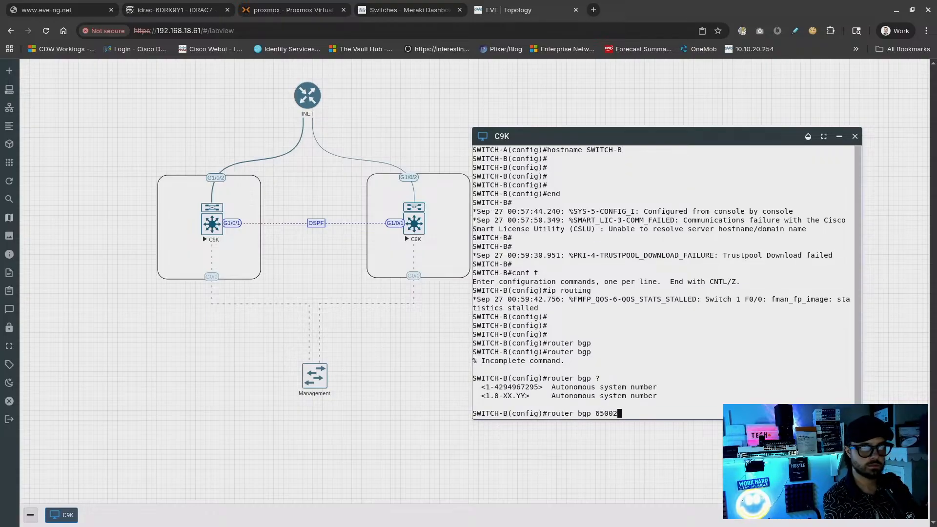
pyautogui.press('Return')
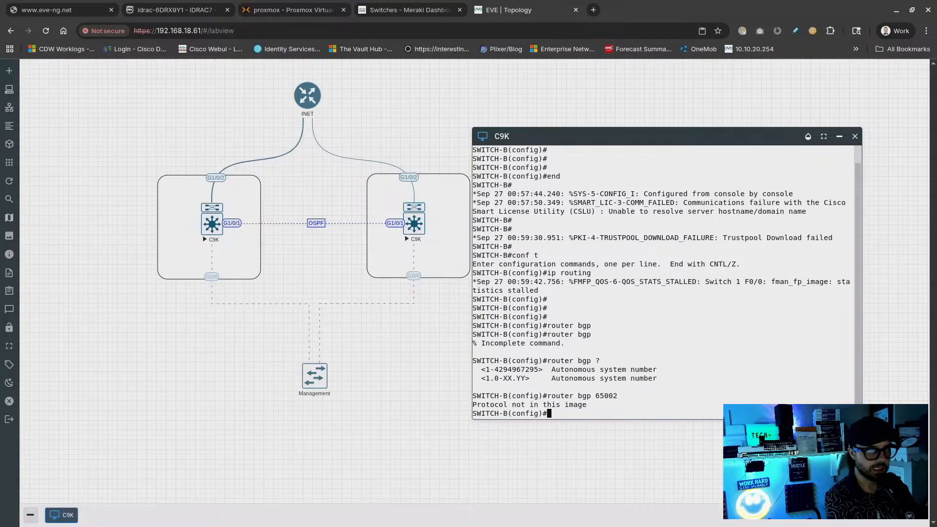
pyautogui.write('router ospf 1')
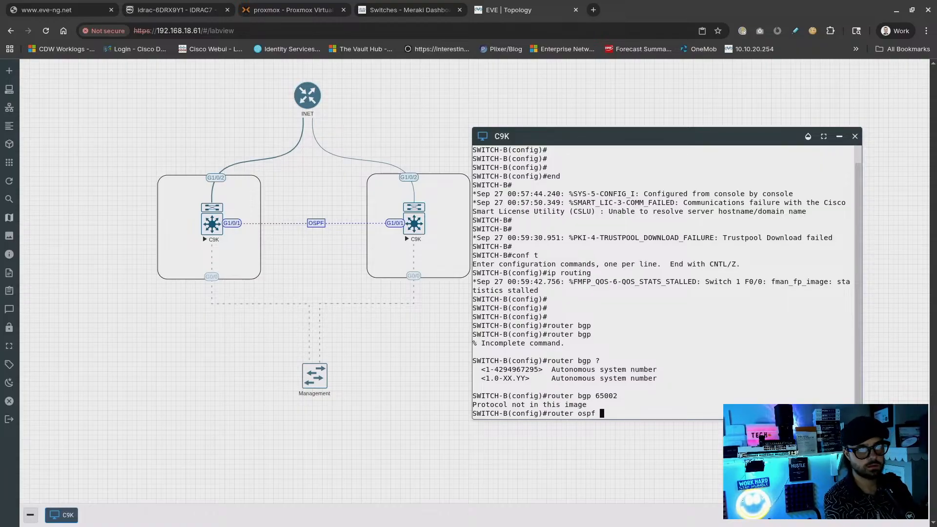
pyautogui.press('Return')
pyautogui.press('Return')
pyautogui.hotkey('alt', 'Tab')
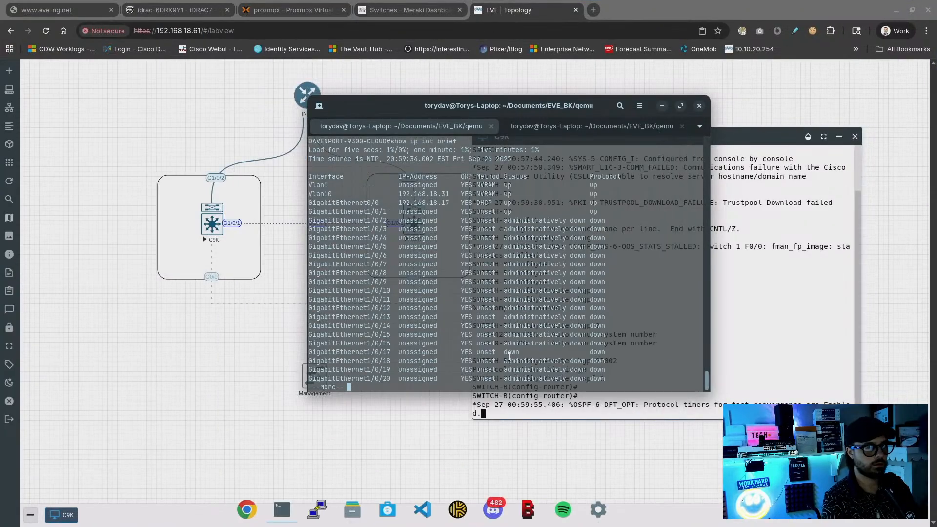
# Display the Catalyst 9300's routing table and pick out the default route's next hop
pyautogui.write('qshow ipr')
pyautogui.press('BackSpace')
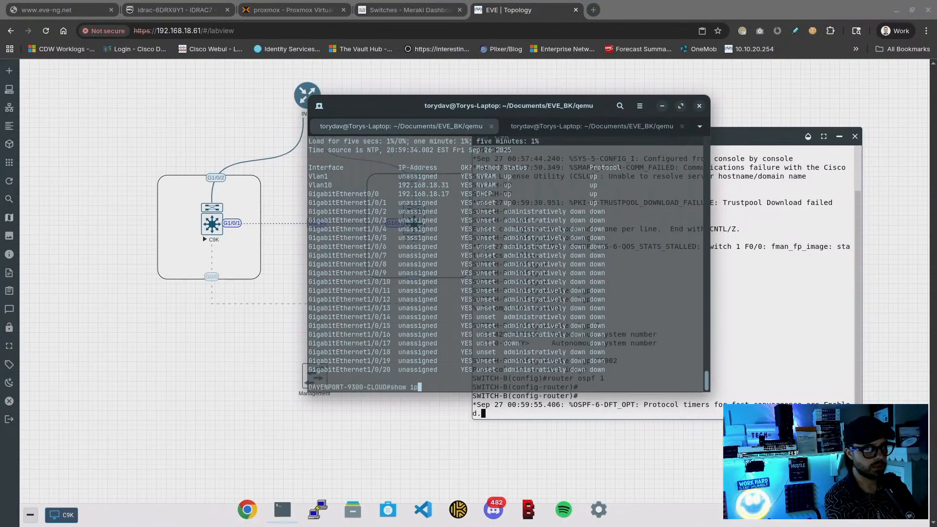
pyautogui.write('route')
pyautogui.press('Return')
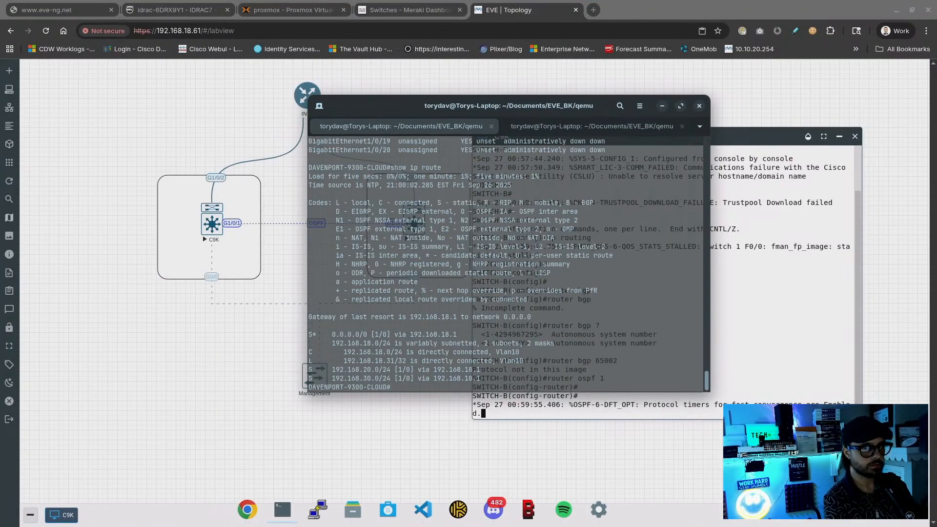
pyautogui.doubleClick(401, 335)
pyautogui.click(492, 326)
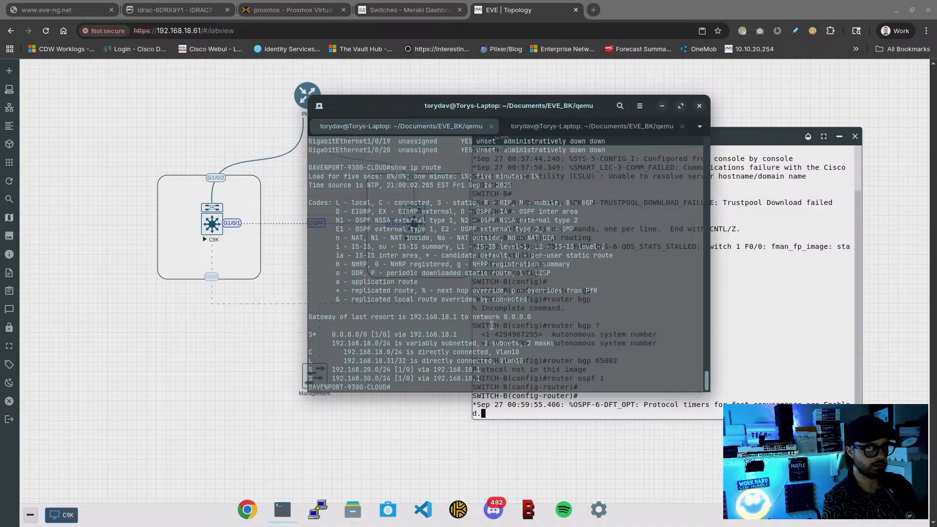
# Enter OSPF process 1 configuration and submit an area 0.0.0.0 command
pyautogui.write('conf t')
pyautogui.press('Return')
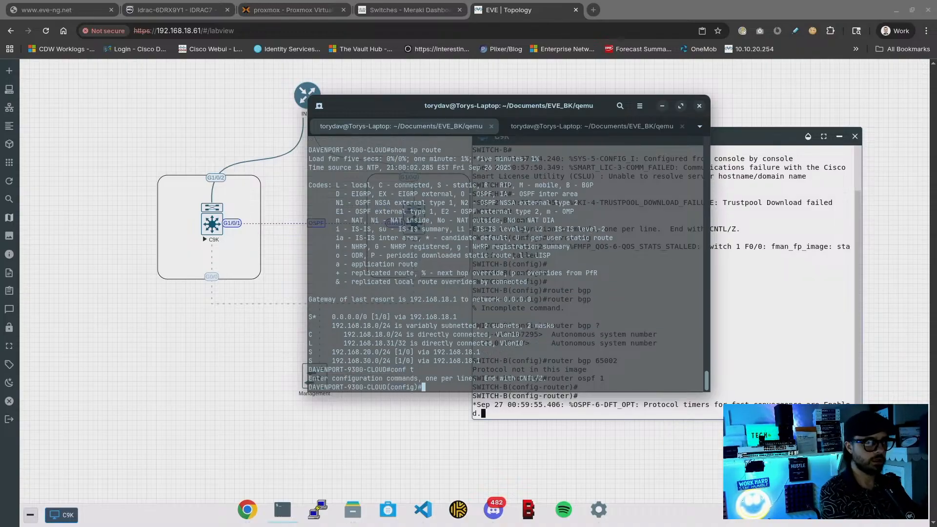
pyautogui.write('router ro')
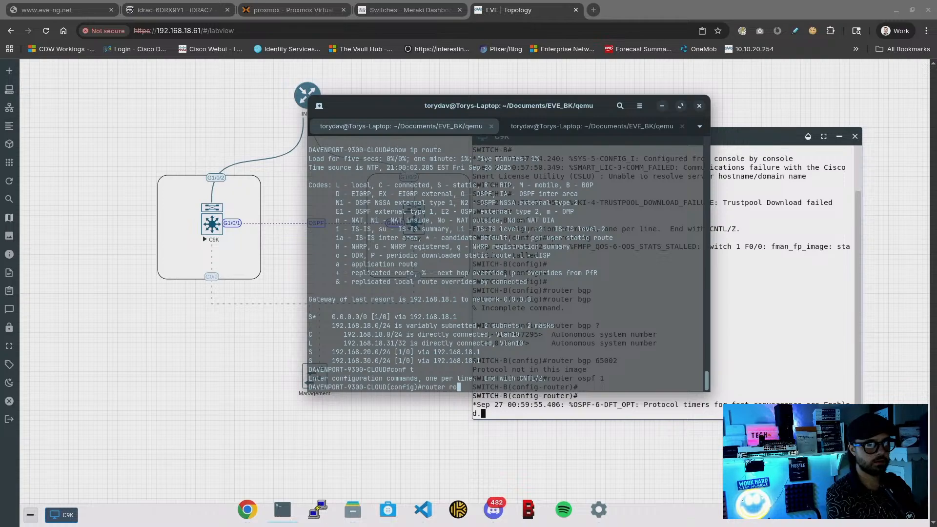
pyautogui.press('BackSpace')
pyautogui.press('BackSpace')
pyautogui.write('ospf 1')
pyautogui.press('Return')
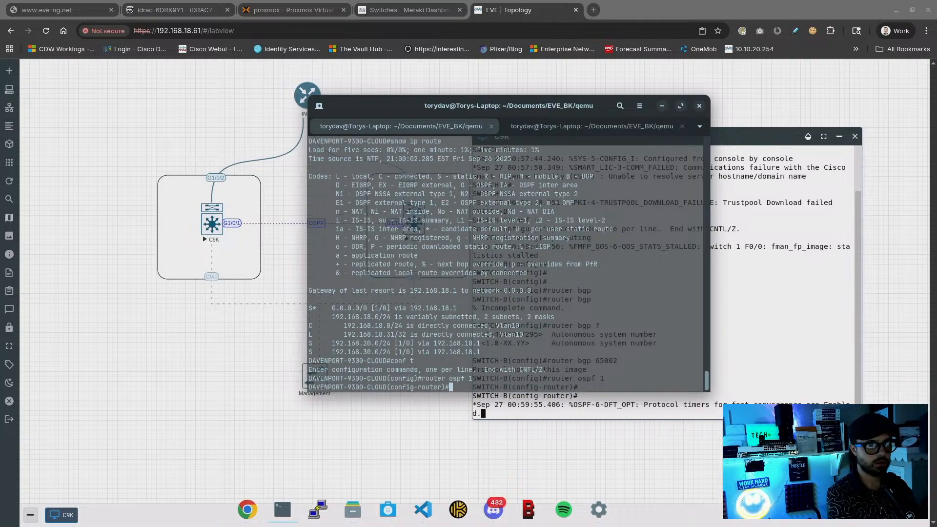
pyautogui.write('are')
pyautogui.press('Tab')
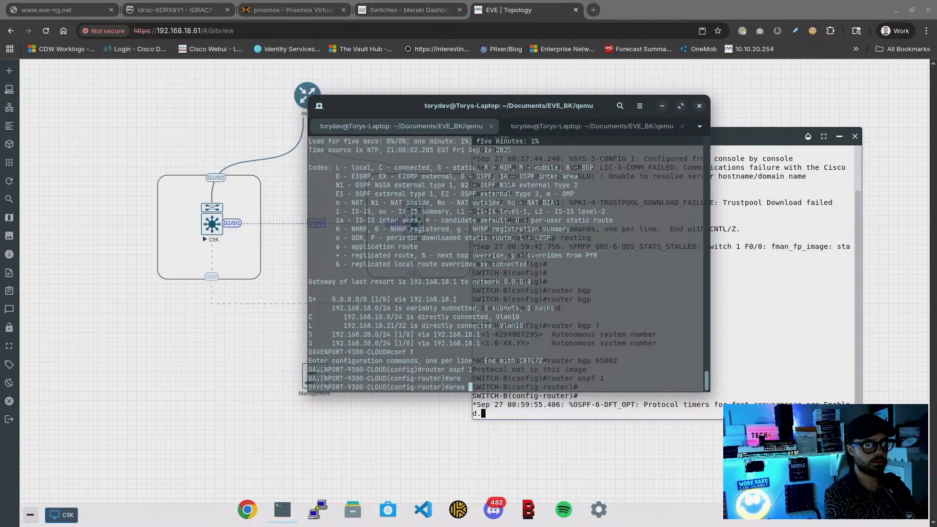
pyautogui.write('?0.0.')
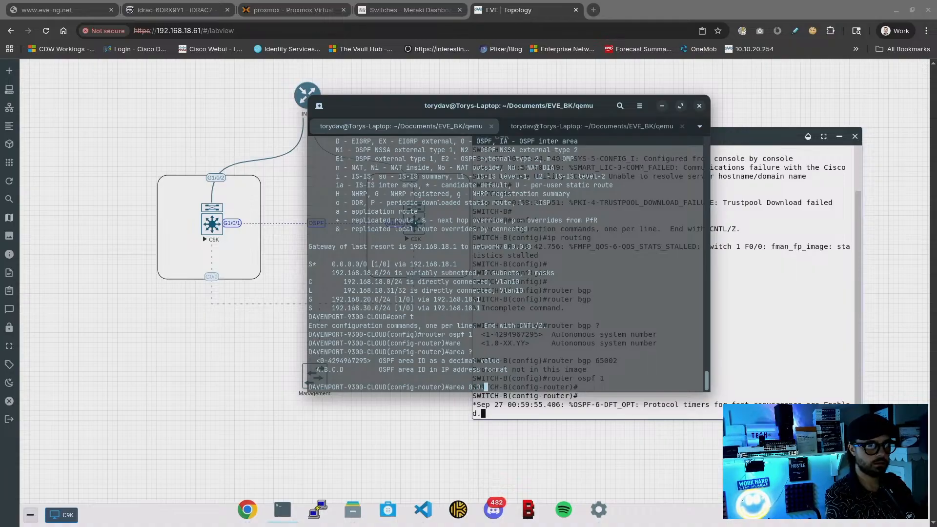
pyautogui.write('0')
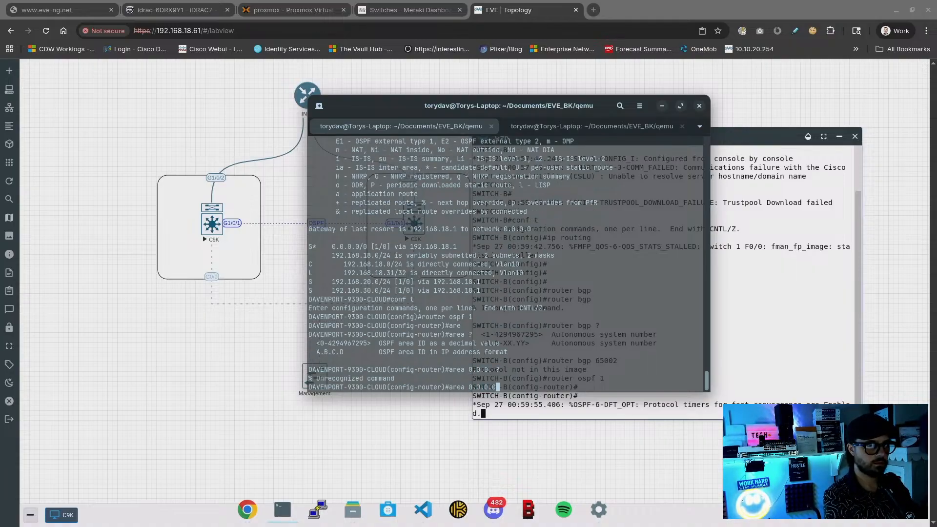
pyautogui.write('.?0 ?')
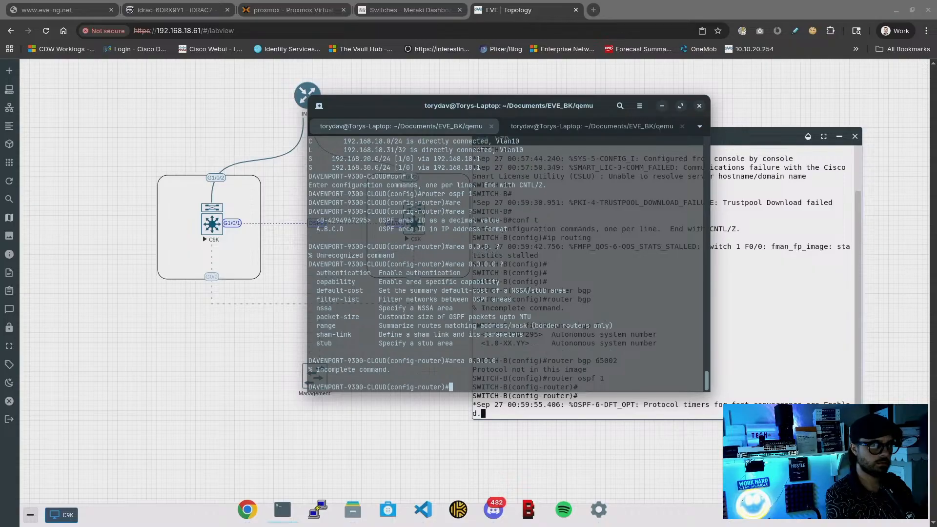
pyautogui.press('Return')
# Set the OSPF router-id to 192.168.18.17
pyautogui.press('Up')
pyautogui.press('BackSpace')
pyautogui.press('BackSpace')
pyautogui.press('BackSpace')
pyautogui.press('BackSpace')
pyautogui.press('BackSpace')
pyautogui.press('BackSpace')
pyautogui.press('BackSpace')
pyautogui.press('BackSpace')
pyautogui.press('BackSpace')
pyautogui.press('BackSpace')
pyautogui.press('BackSpace')
pyautogui.press('BackSpace')
pyautogui.press('BackSpace')
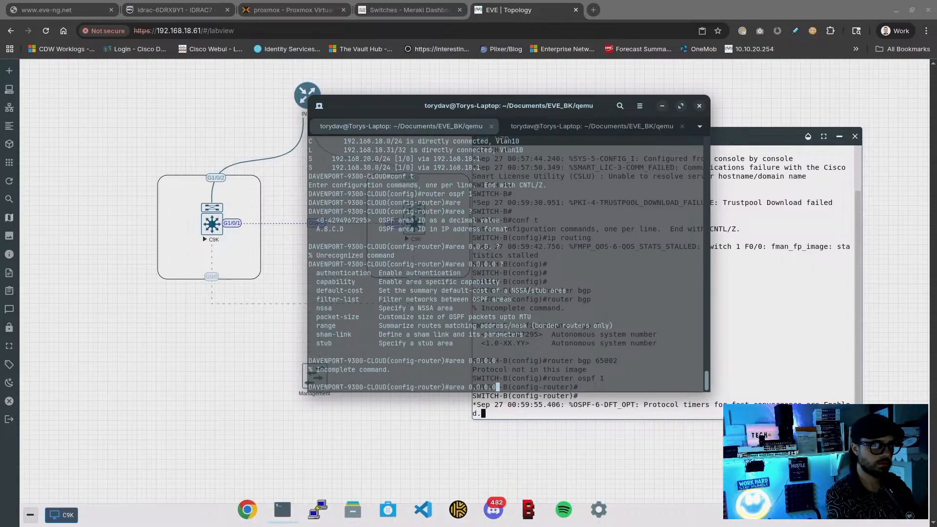
pyautogui.write('n')
pyautogui.press('BackSpace')
pyautogui.write('rou')
pyautogui.press('Tab')
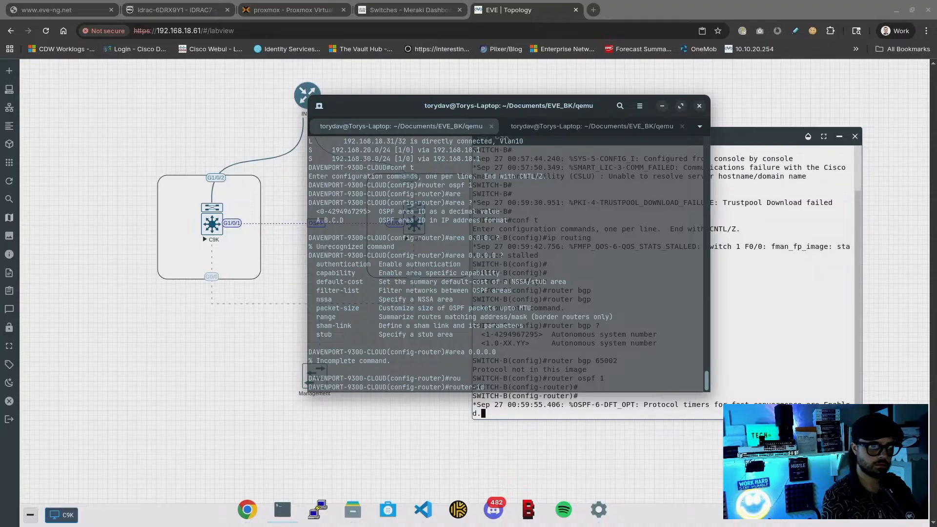
pyautogui.write('192.168.18')
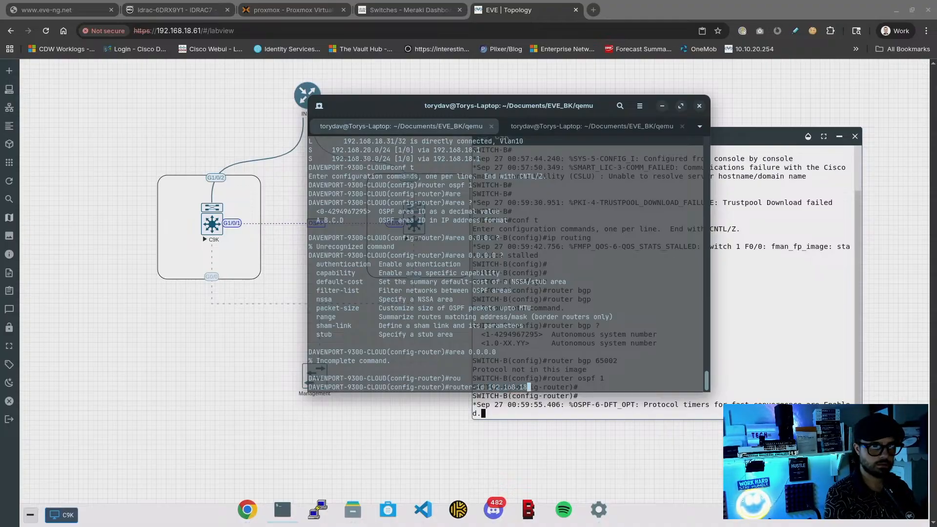
pyautogui.write('.17')
pyautogui.press('Return')
pyautogui.press('Return')
pyautogui.press('Return')
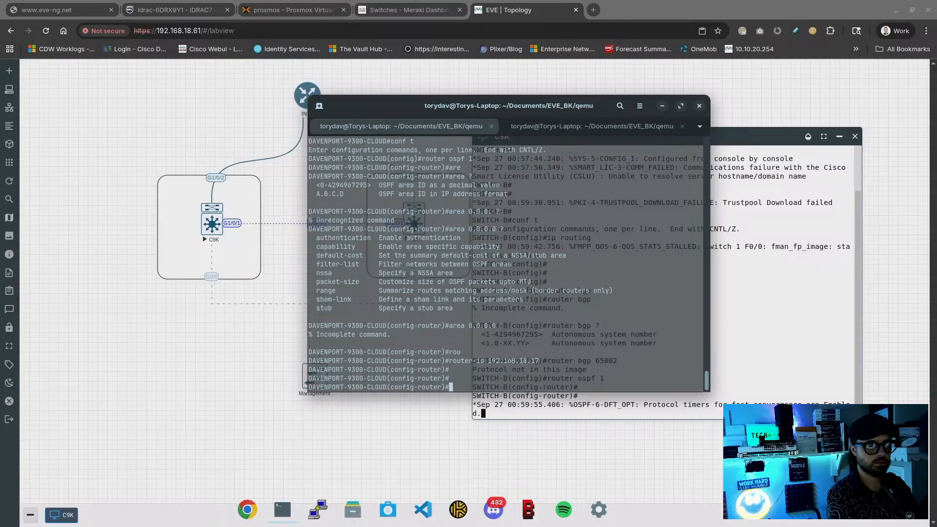
# Add network 192.168.18.17 0.0.0.255 area 0 to OSPF process 1
pyautogui.write('ne')
pyautogui.press('Tab')
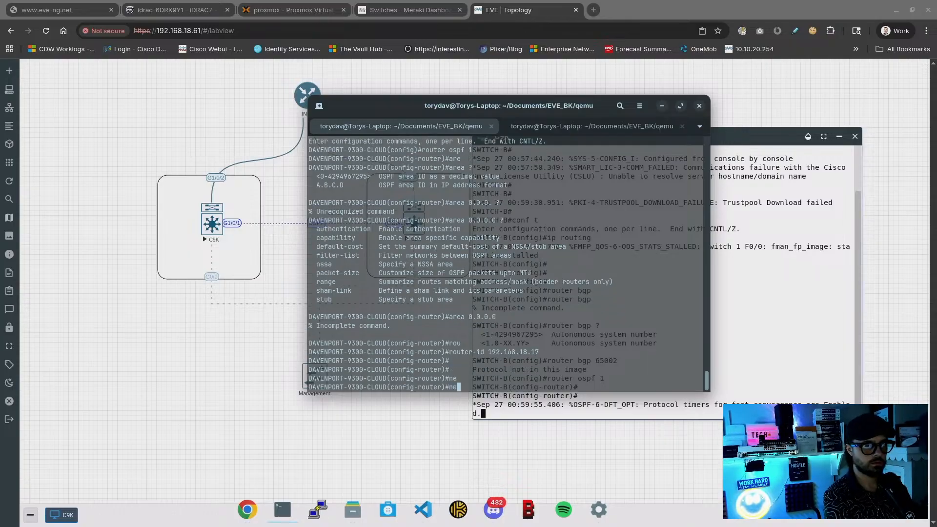
pyautogui.write('t')
pyautogui.press('Tab')
pyautogui.write('?')
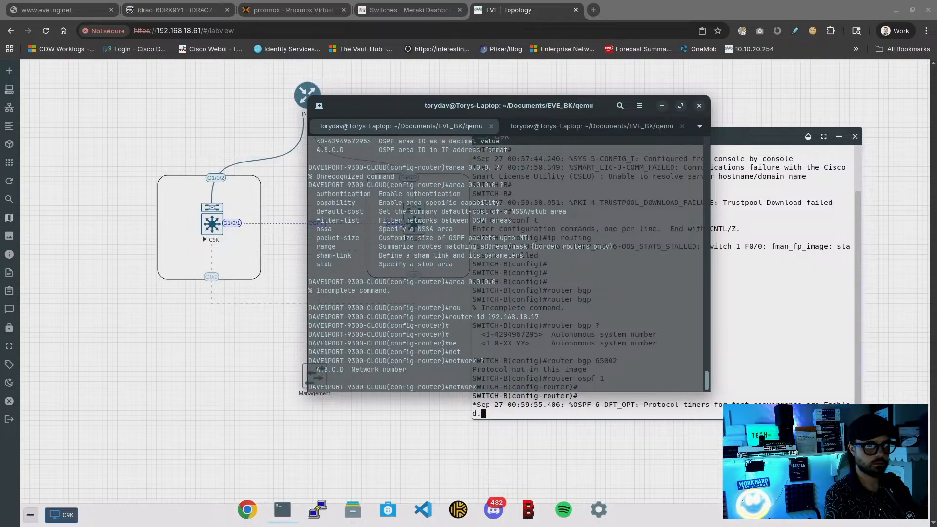
pyautogui.write('192.')
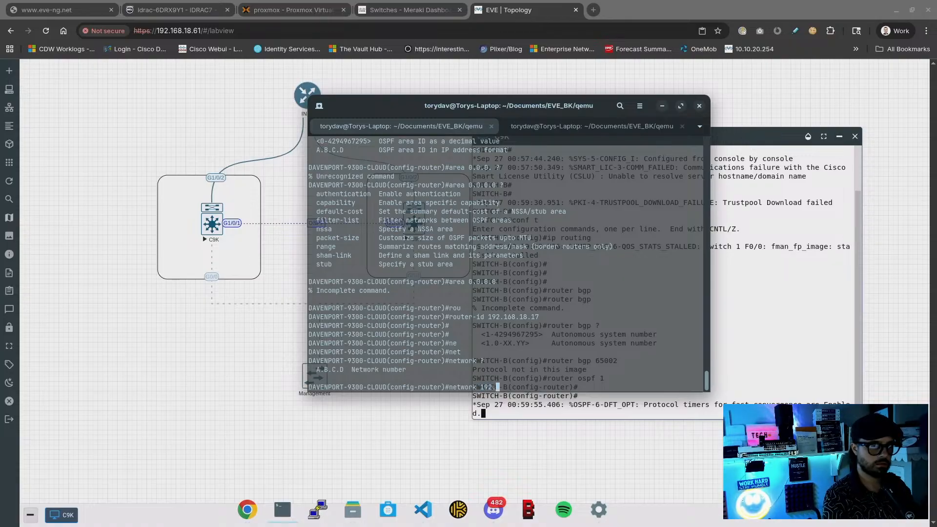
pyautogui.write('168.18.')
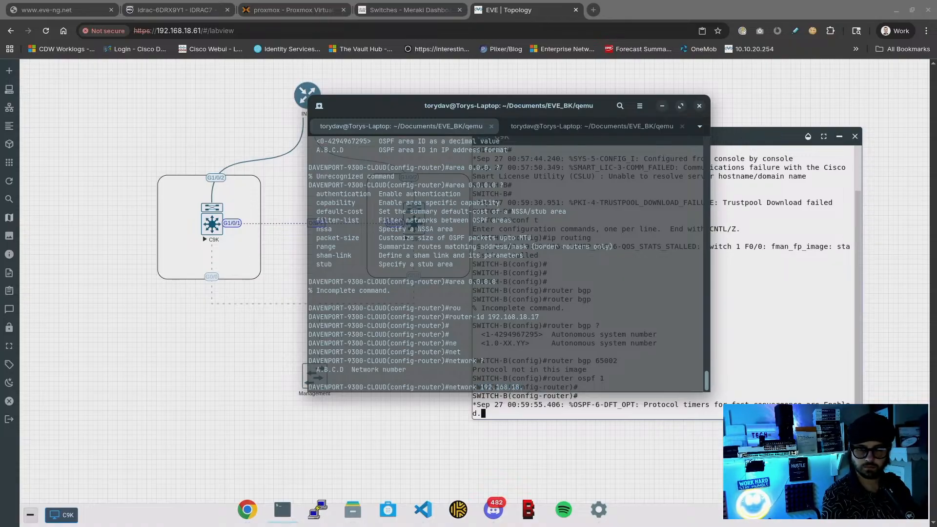
pyautogui.write('17')
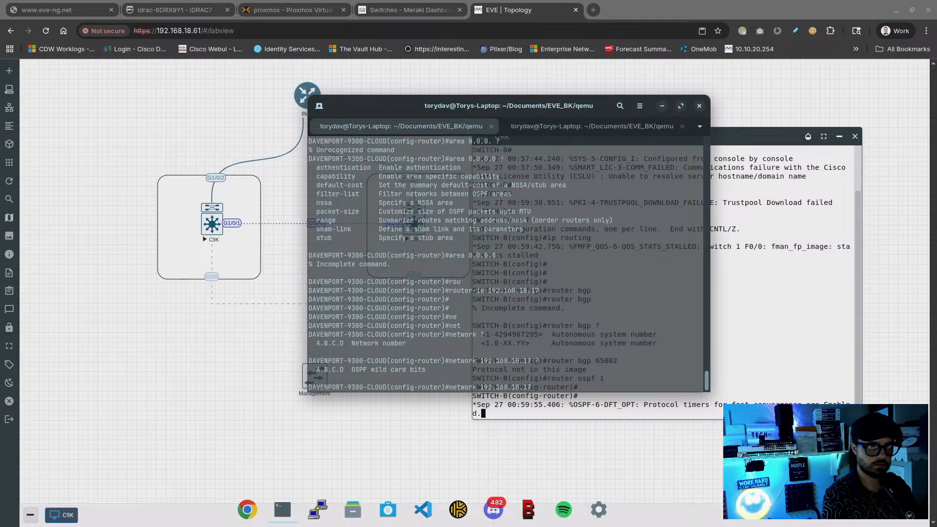
pyautogui.write(' ?0.0.0.0')
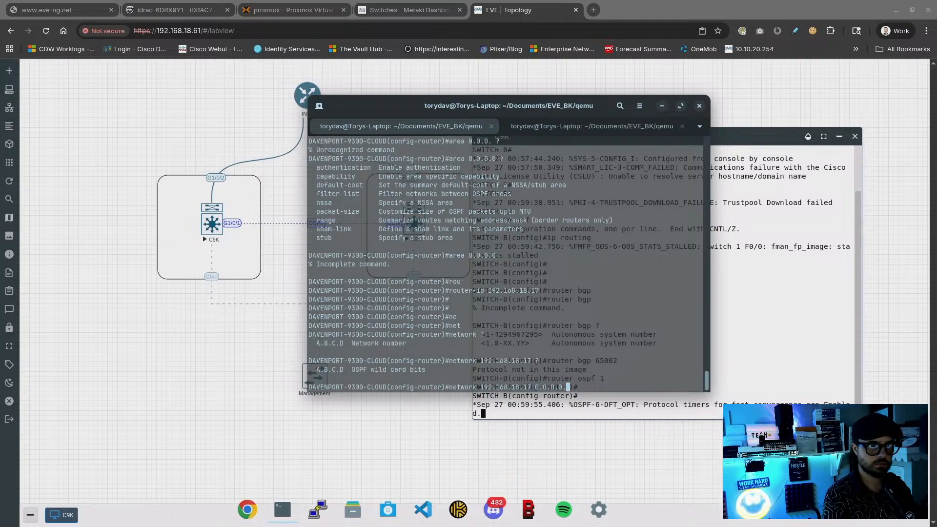
pyautogui.press('BackSpace')
pyautogui.write('255')
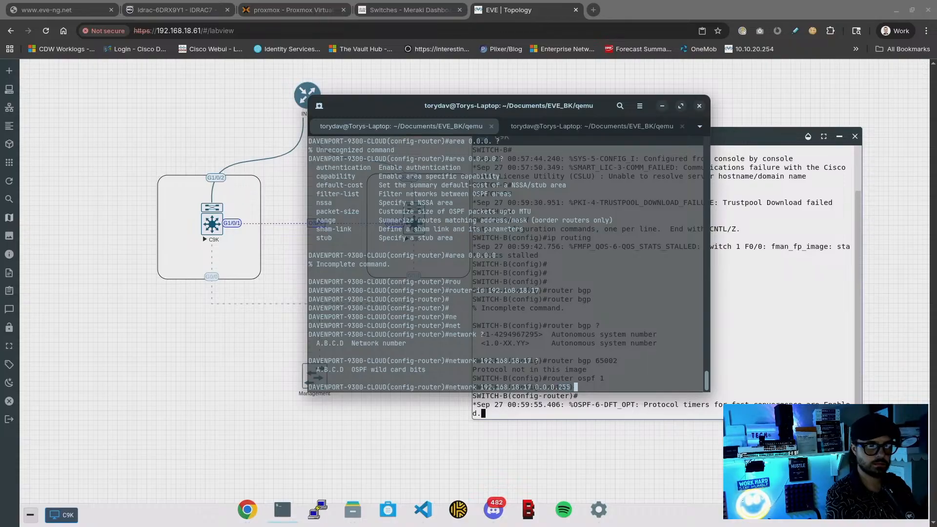
pyautogui.write(' ?area')
pyautogui.press('Tab')
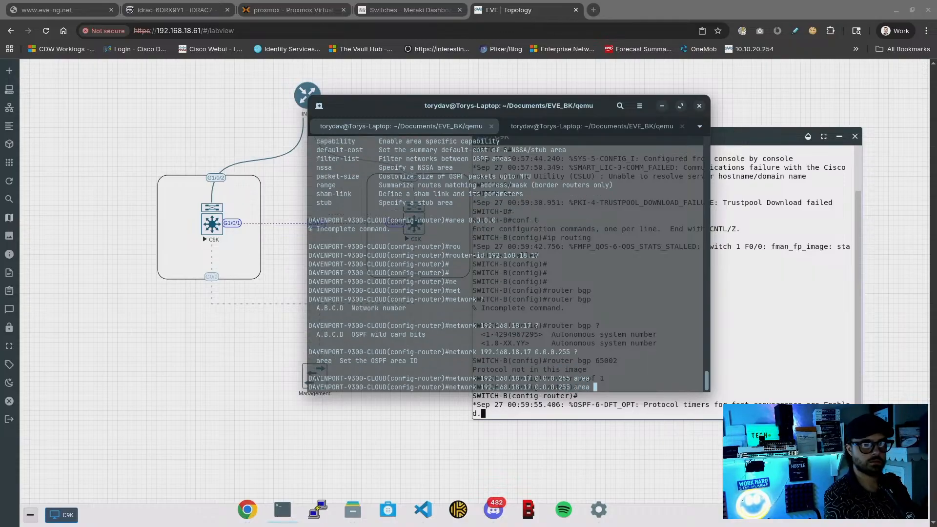
pyautogui.write('0')
pyautogui.press('Return')
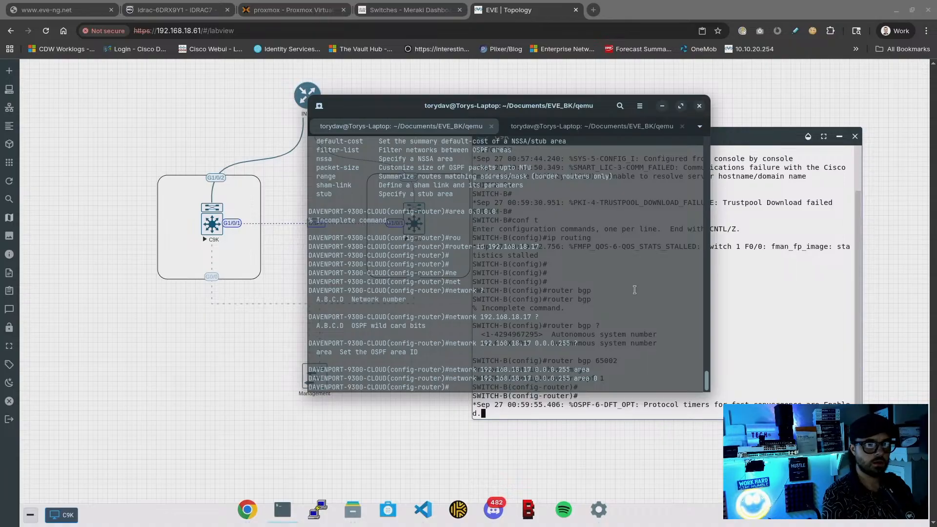
# Ping 192.168.18.17 from SWITCH-B's config mode with do ping, then abort the failing ping
pyautogui.click(749, 344)
pyautogui.press('Return')
pyautogui.write('pi')
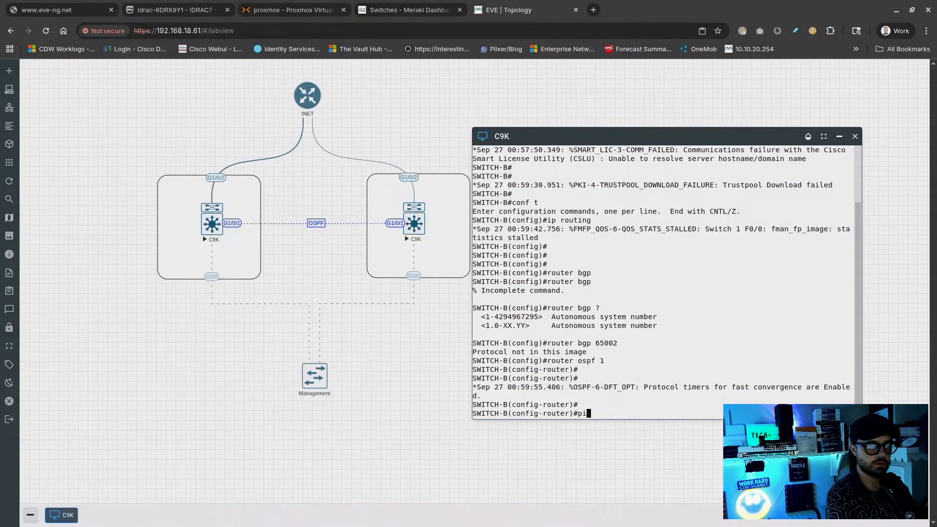
pyautogui.write('ng')
pyautogui.hotkey('ctrl', 'a')
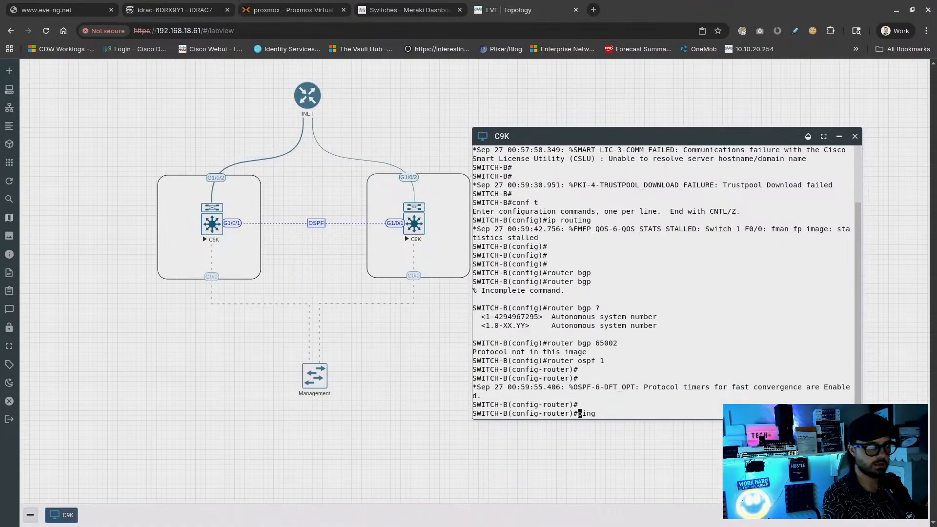
pyautogui.write('do')
pyautogui.press('Right')
pyautogui.press('Right')
pyautogui.press('Right')
pyautogui.press('Right')
pyautogui.press('Right')
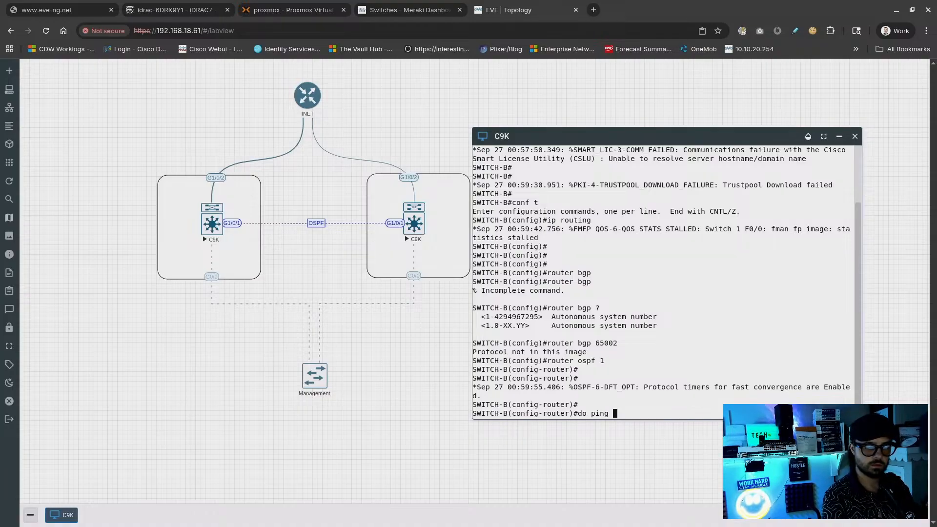
pyautogui.write('192.168.18.')
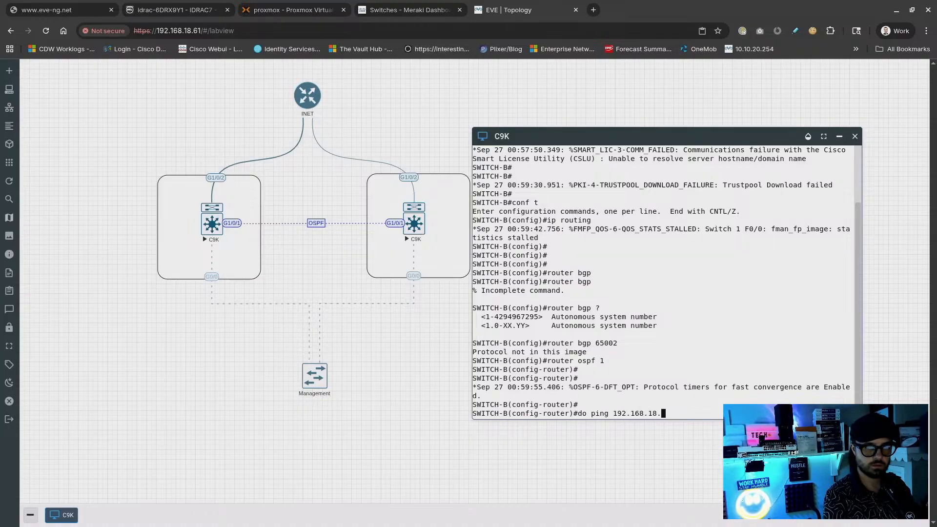
pyautogui.write('17')
pyautogui.press('Return')
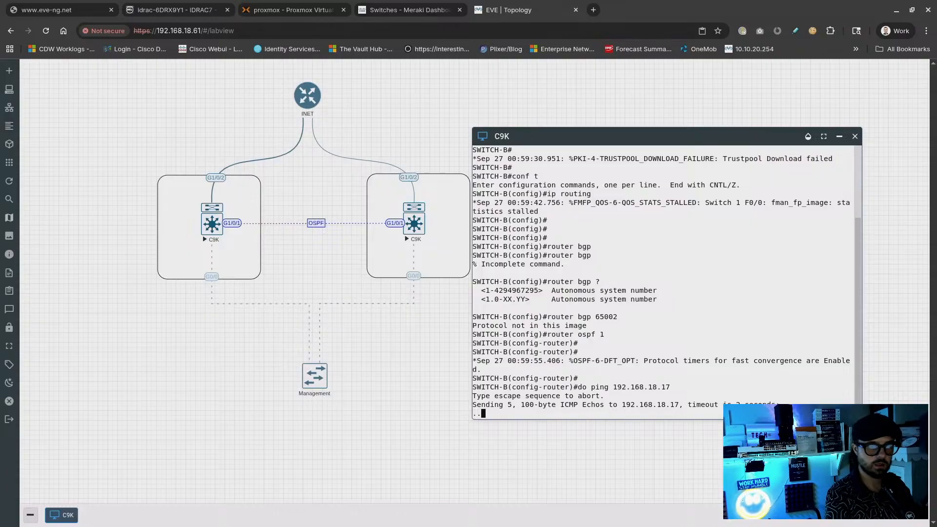
pyautogui.hotkey('ctrl', 'shift', '6')
# Try a source option, exit configuration mode and ping 192.168.18.17 again, which also fails
pyautogui.press('Up')
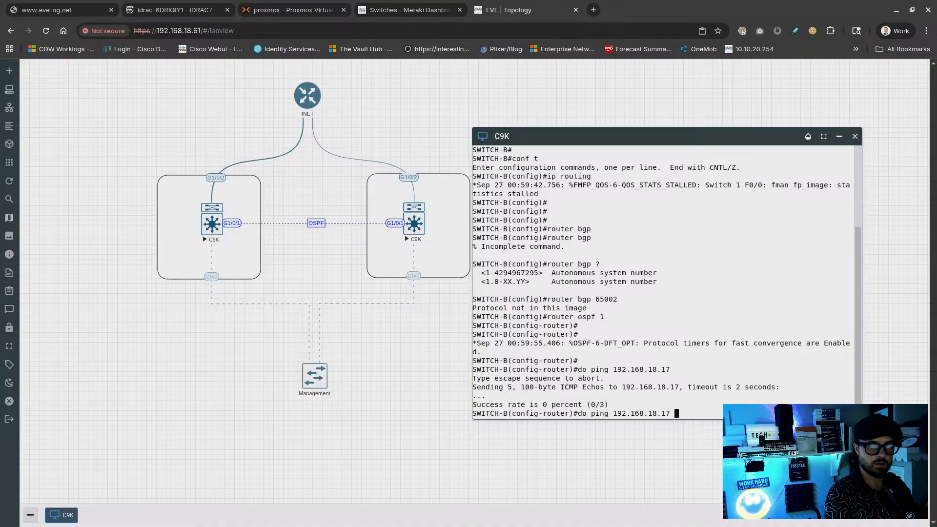
pyautogui.write('sou')
pyautogui.press('Return')
pyautogui.press('Up')
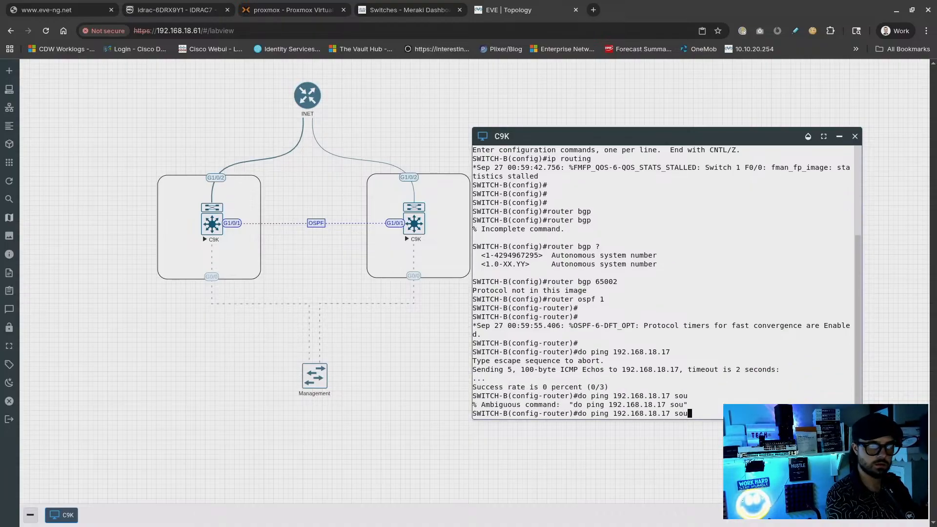
pyautogui.press('BackSpace')
pyautogui.press('BackSpace')
pyautogui.press('BackSpace')
pyautogui.write('?')
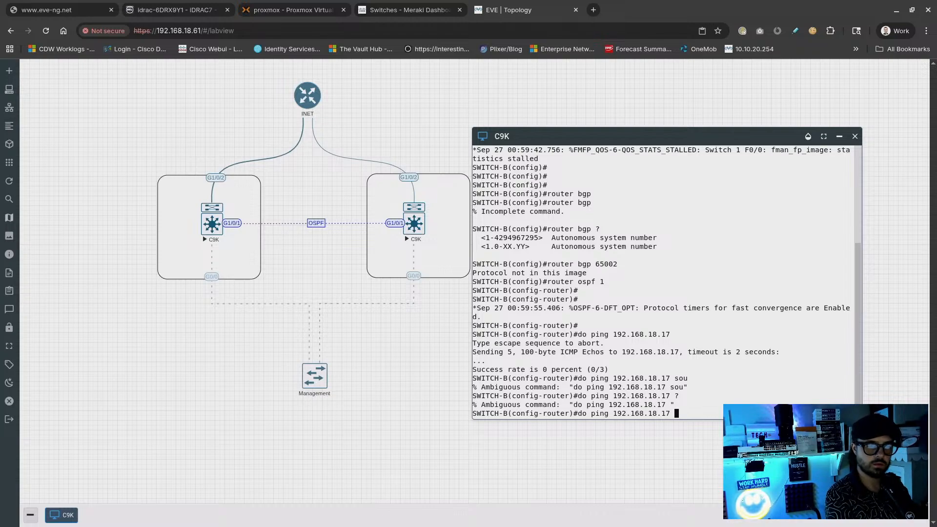
pyautogui.press('BackSpace')
pyautogui.hotkey('ctrl', 'z')
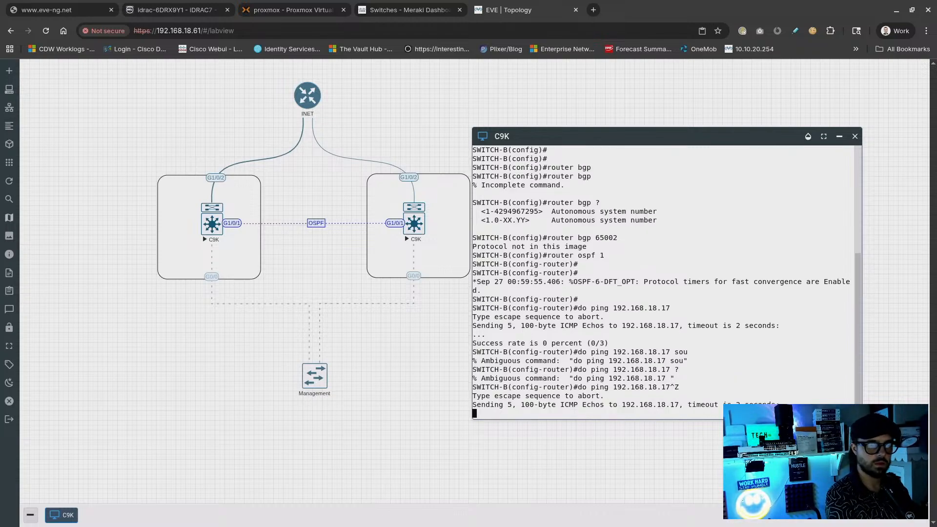
pyautogui.hotkey('ctrl', 'shift', '6')
pyautogui.press('Return')
# Show SWITCH-B's running config and brief interface list, then nudge the console window right
pyautogui.write('sho')
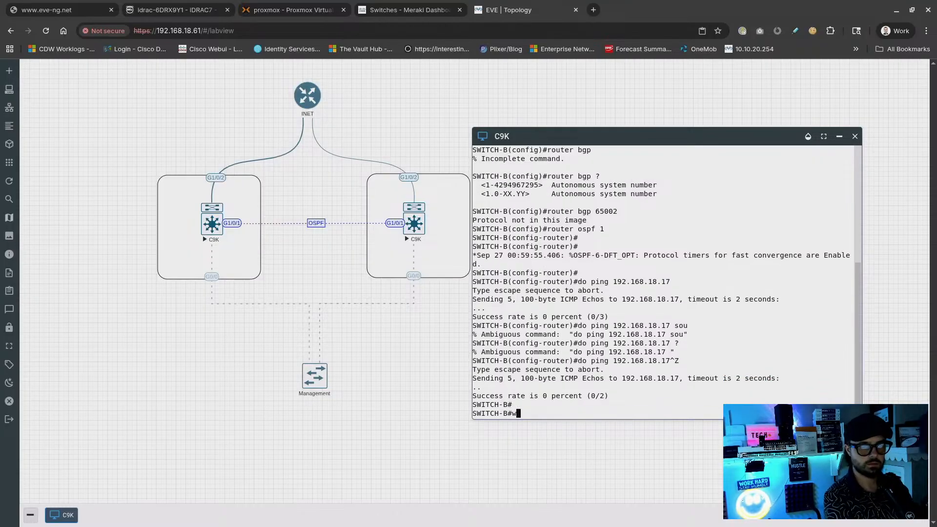
pyautogui.write('w run')
pyautogui.press('Return')
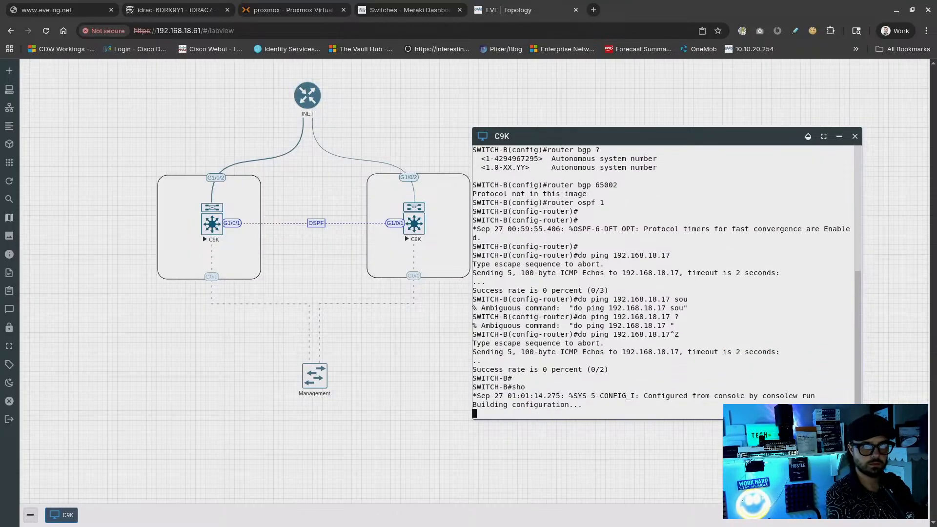
pyautogui.write('qshow ip int')
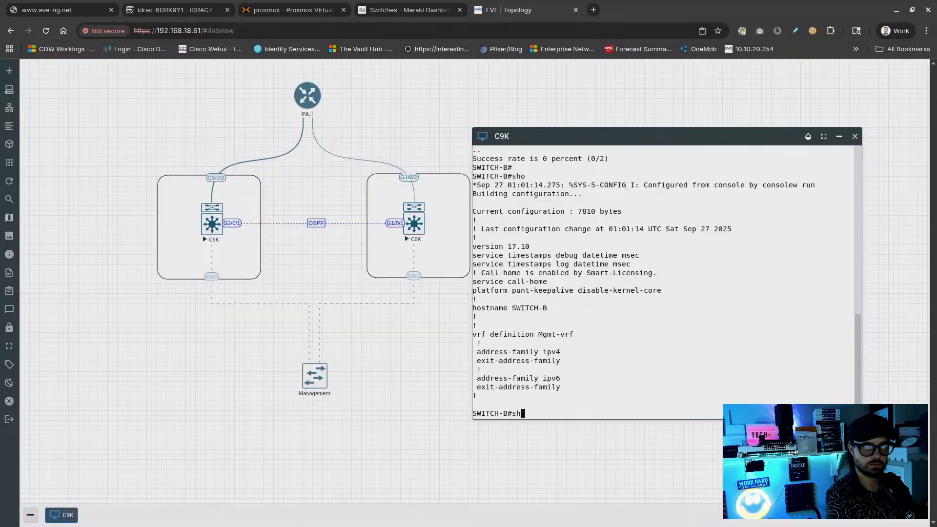
pyautogui.write(' bri')
pyautogui.press('Return')
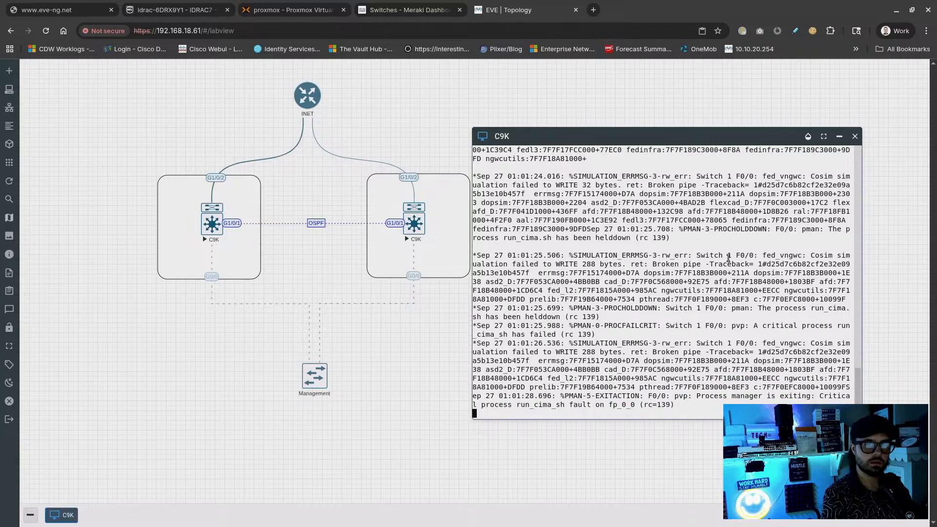
pyautogui.moveTo(714, 139); pyautogui.dragTo(730, 144)
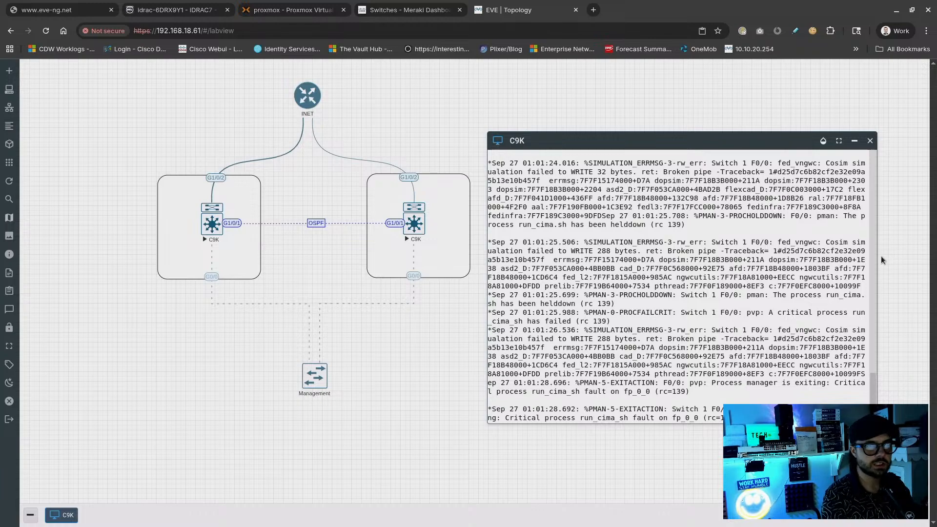
# Swap the SWITCH-B console for the left C9K switch's console, placed beside the topology
pyautogui.click(870, 141)
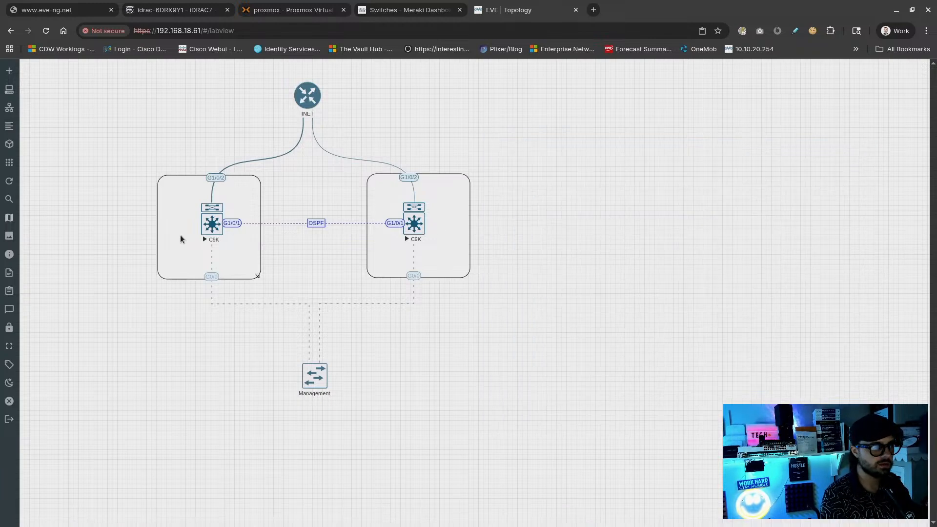
pyautogui.click(208, 225)
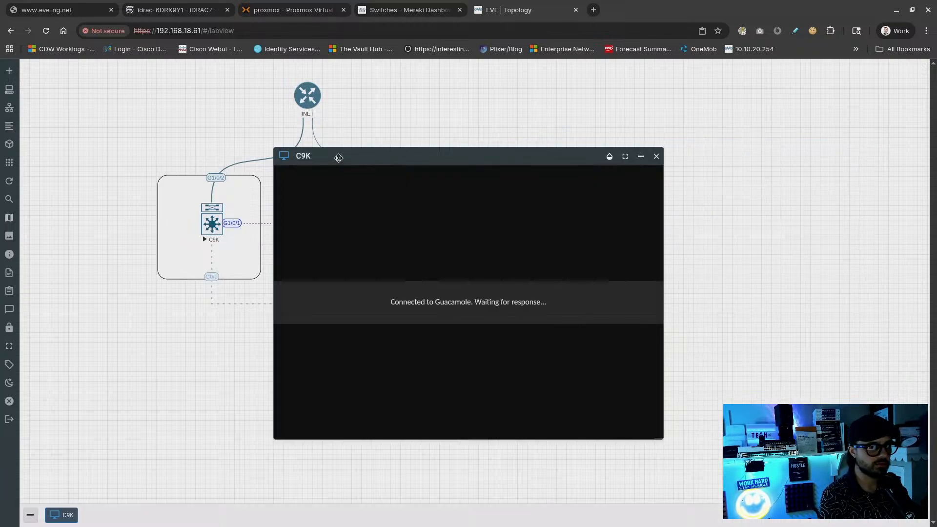
pyautogui.moveTo(339, 154); pyautogui.dragTo(517, 144)
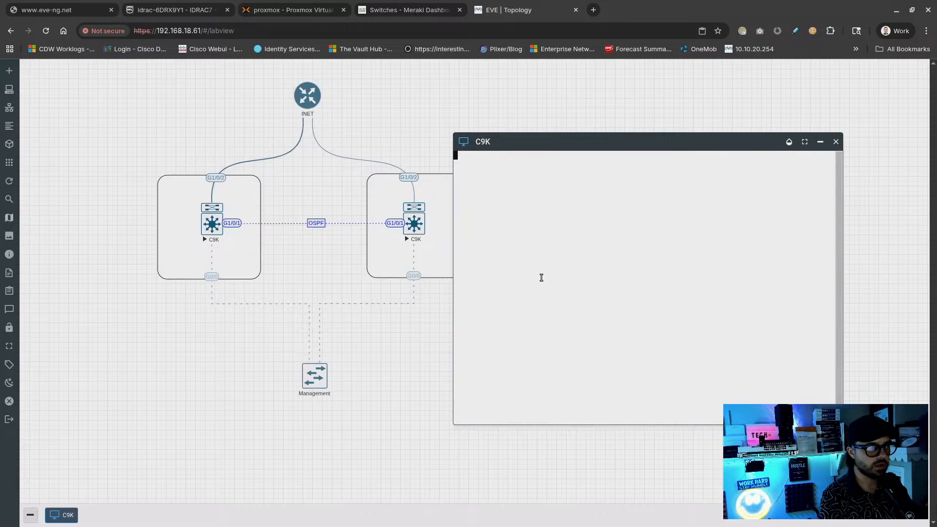
pyautogui.press('Return')
pyautogui.press('Return')
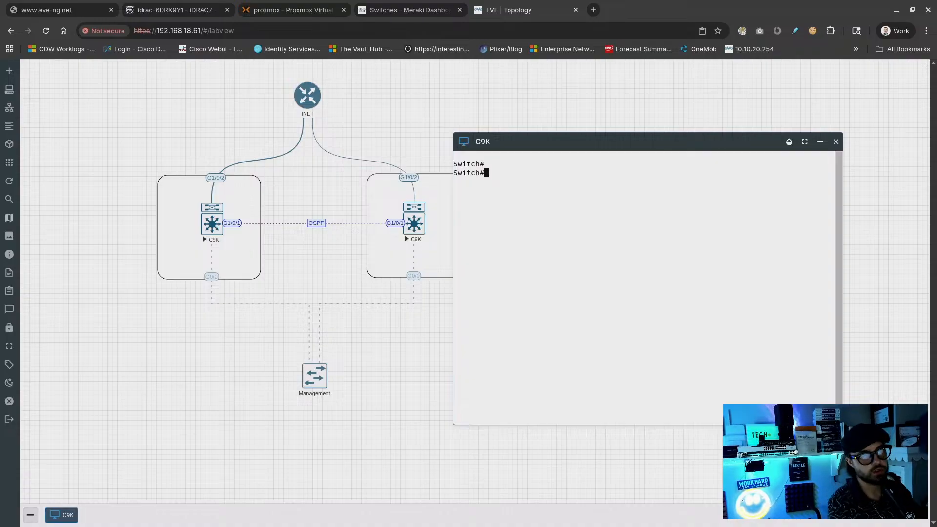
pyautogui.press('Return')
pyautogui.press('Return')
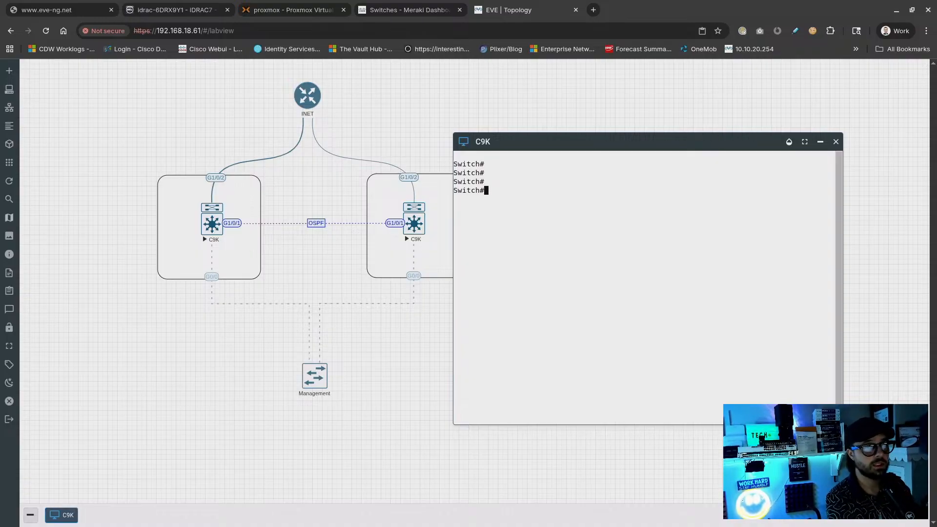
# Enter configuration mode and make port Gi1/0/2 a switchport in access mode
pyautogui.write('conf t')
pyautogui.press('Return')
pyautogui.write('show ')
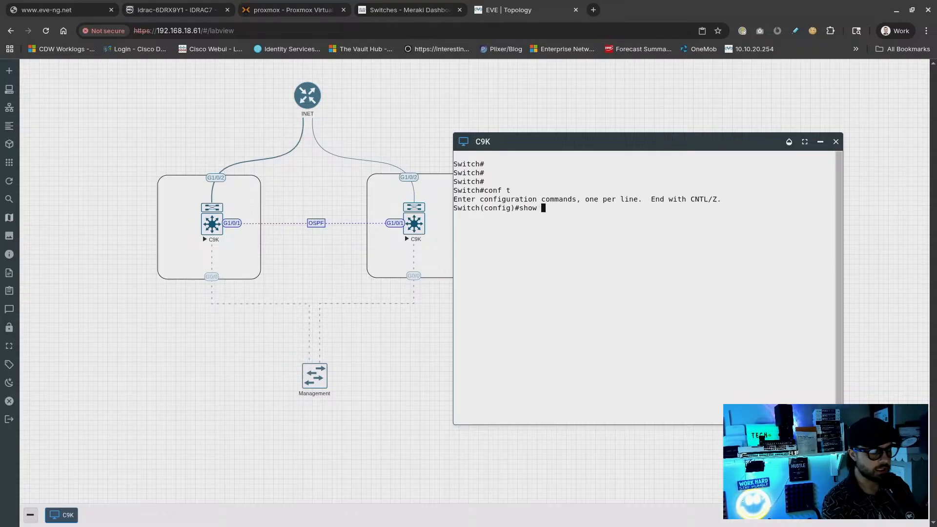
pyautogui.write('?')
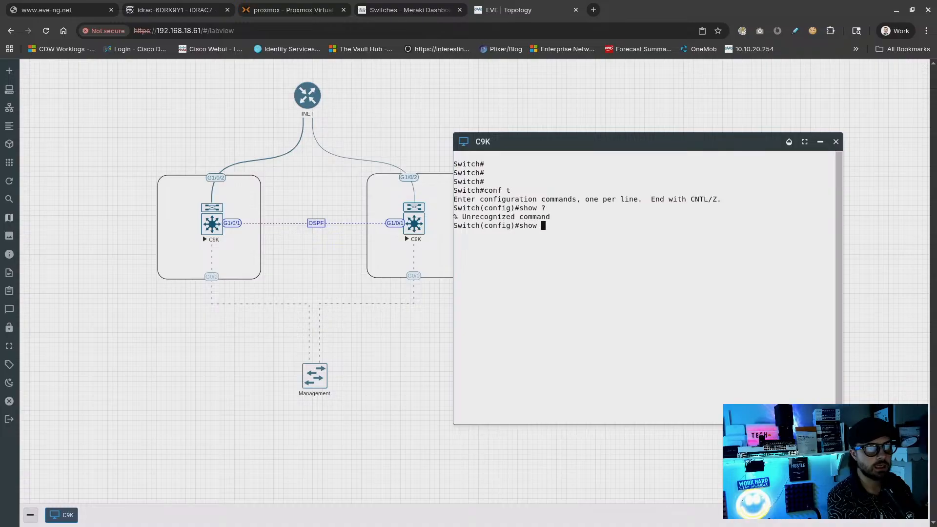
pyautogui.press('BackSpace')
pyautogui.press('BackSpace')
pyautogui.press('BackSpace')
pyautogui.press('BackSpace')
pyautogui.press('BackSpace')
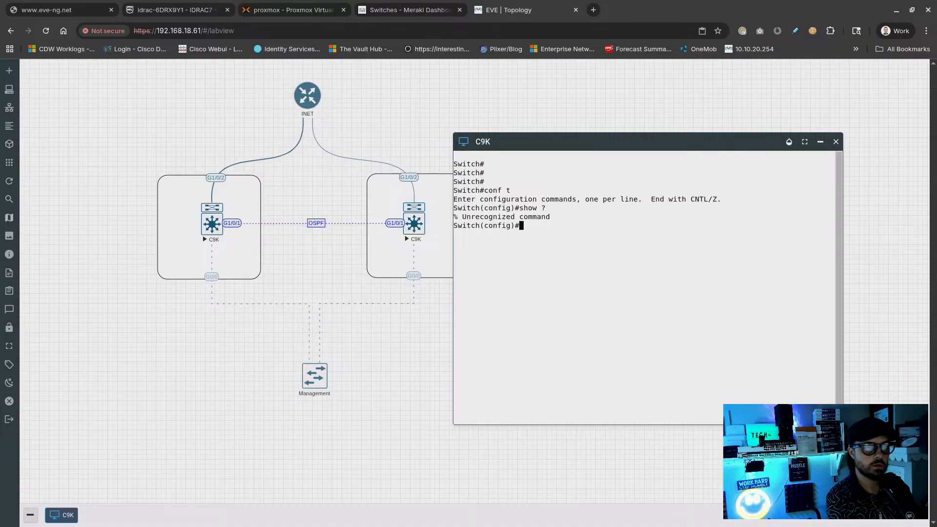
pyautogui.write('int gi1')
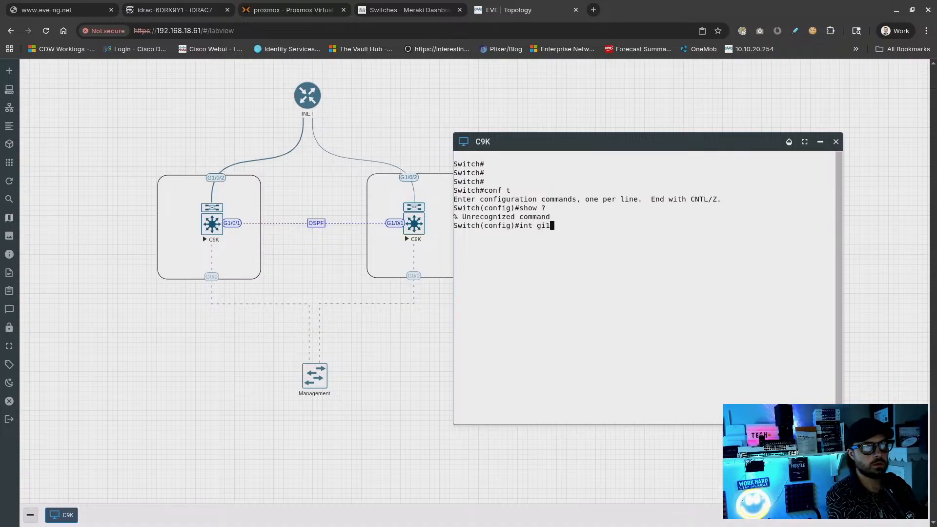
pyautogui.write('/0/2')
pyautogui.press('Return')
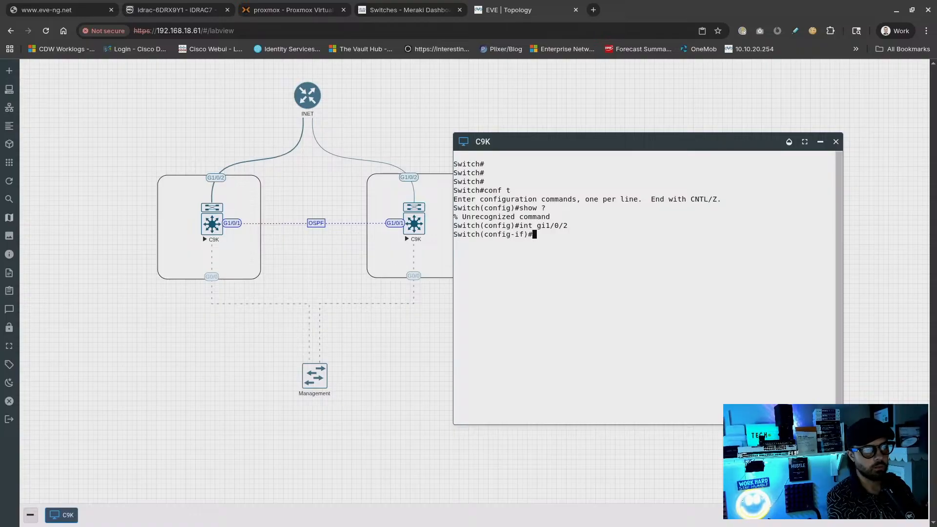
pyautogui.write('swi')
pyautogui.press('Tab')
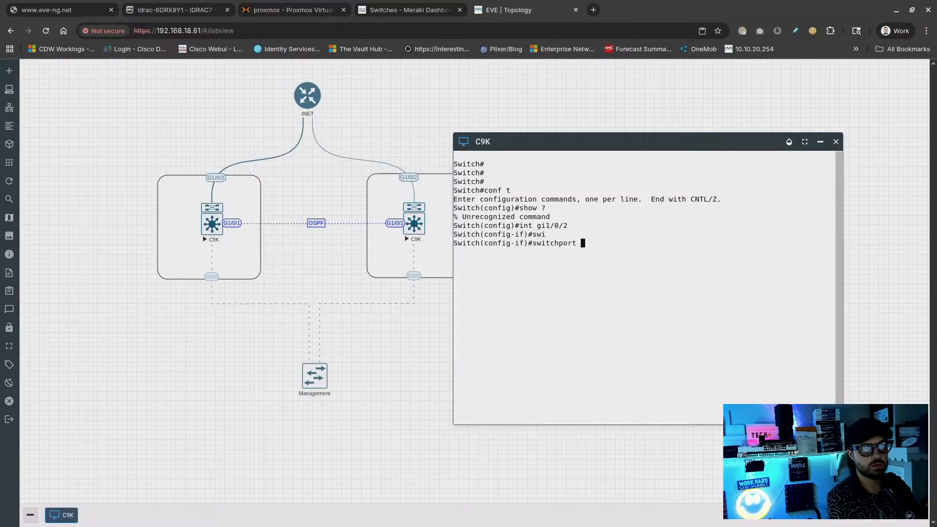
pyautogui.write('mode acc')
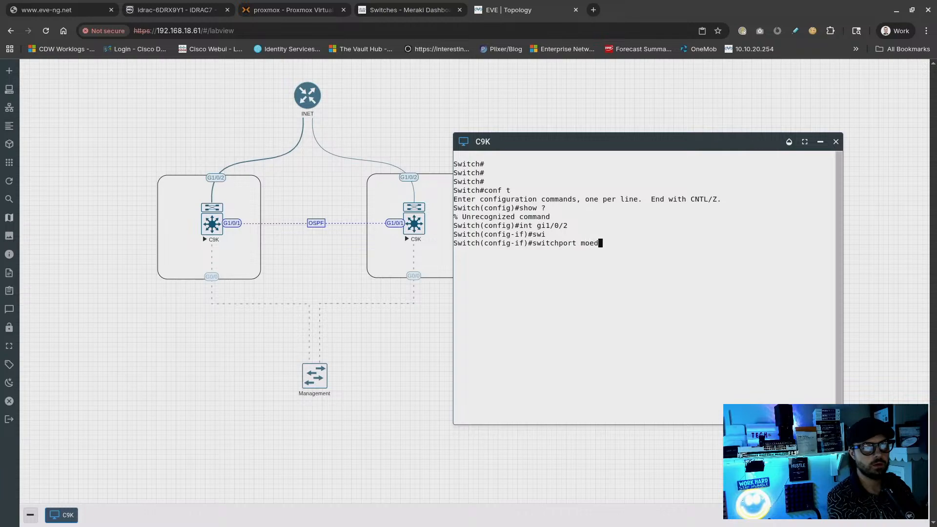
pyautogui.press('Tab')
pyautogui.press('Return')
# Assign Gi1/0/2 to access VLAN 10 and return to global configuration
pyautogui.write('switchport mode access')
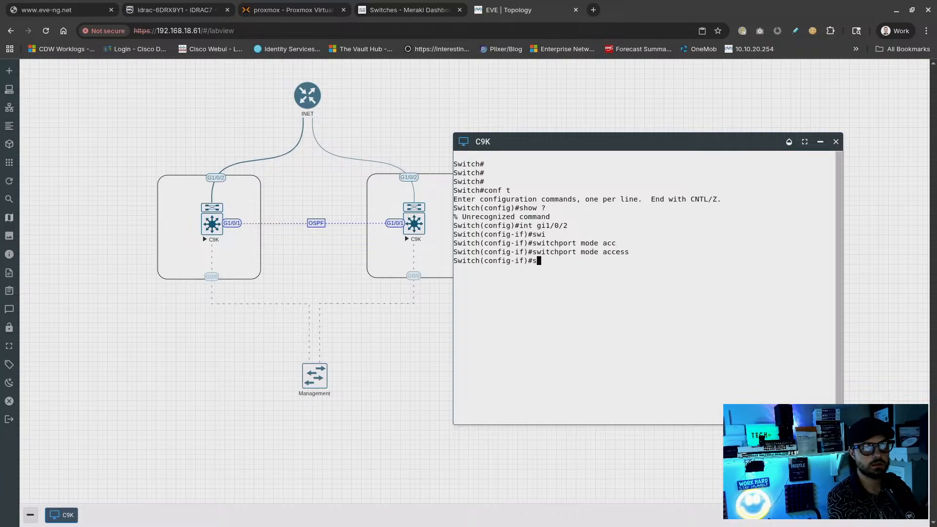
pyautogui.press('Tab')
pyautogui.write('acc')
pyautogui.press('Tab')
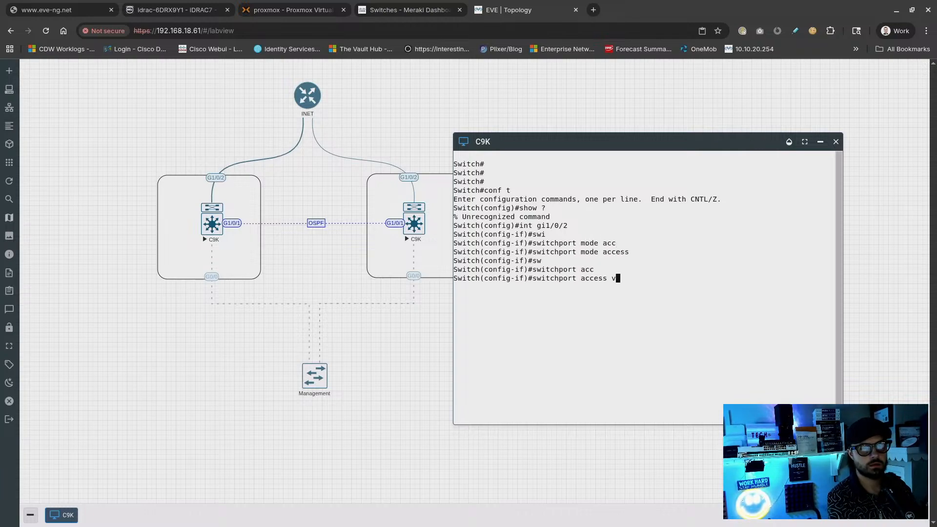
pyautogui.write('vlan 10')
pyautogui.press('Return')
pyautogui.write('exit')
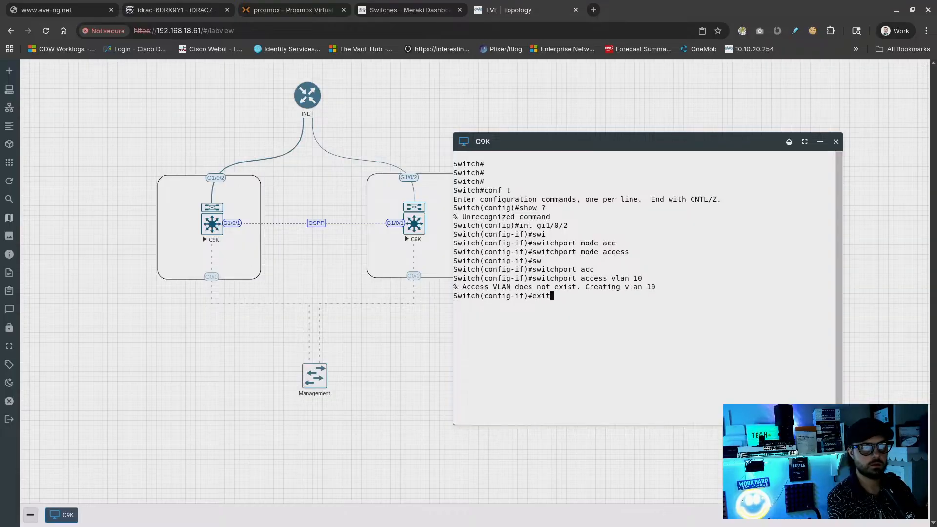
pyautogui.press('Return')
# Give interface Vlan10 the address 192.168.18.65 255.255.255.0, enable it with no shut, and end
pyautogui.write('int ')
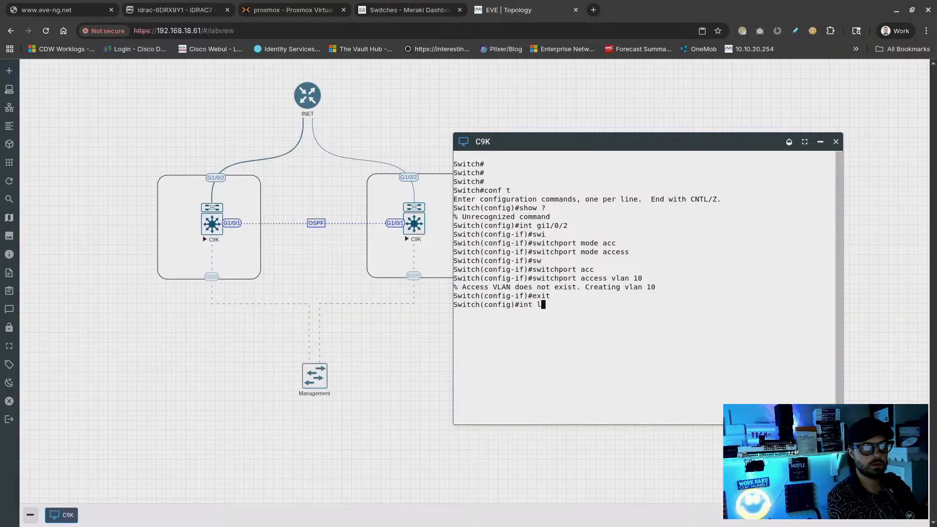
pyautogui.write('vlan 10')
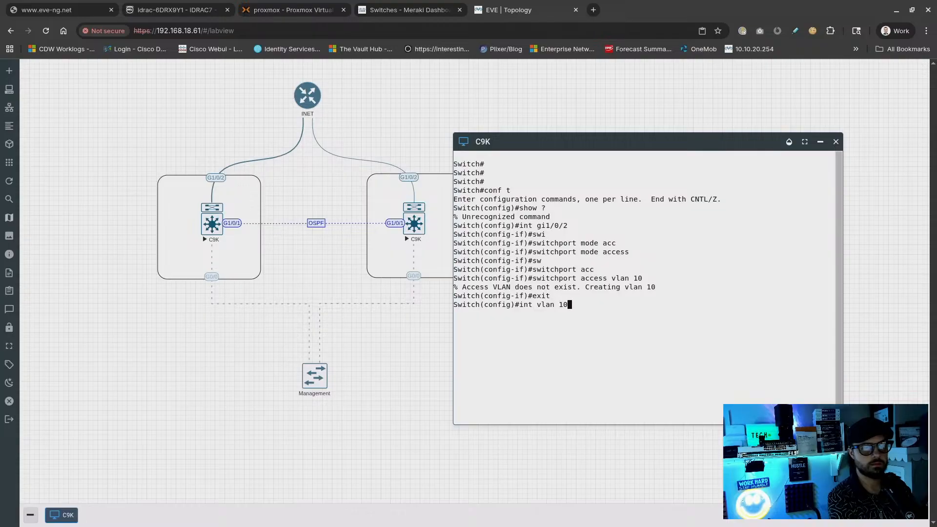
pyautogui.press('Return')
pyautogui.write('ip add')
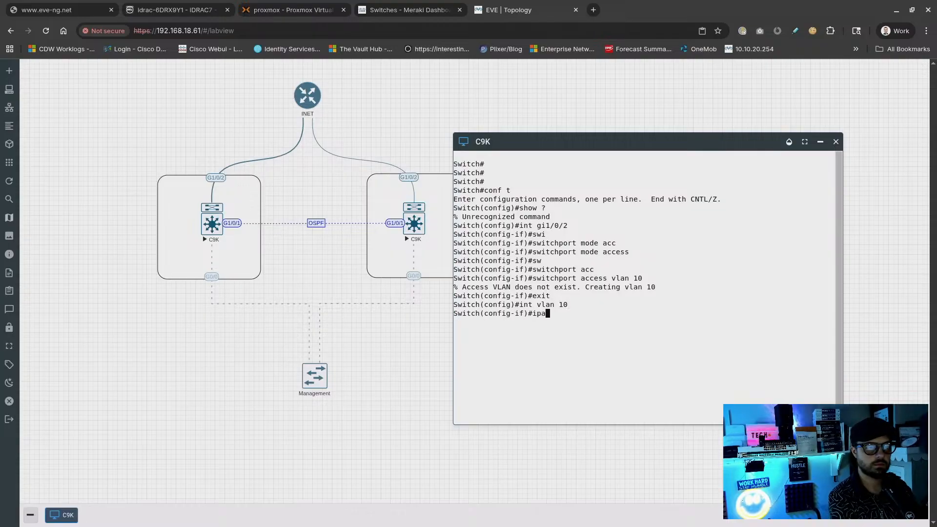
pyautogui.press('Tab')
pyautogui.press('Tab')
pyautogui.press('Tab')
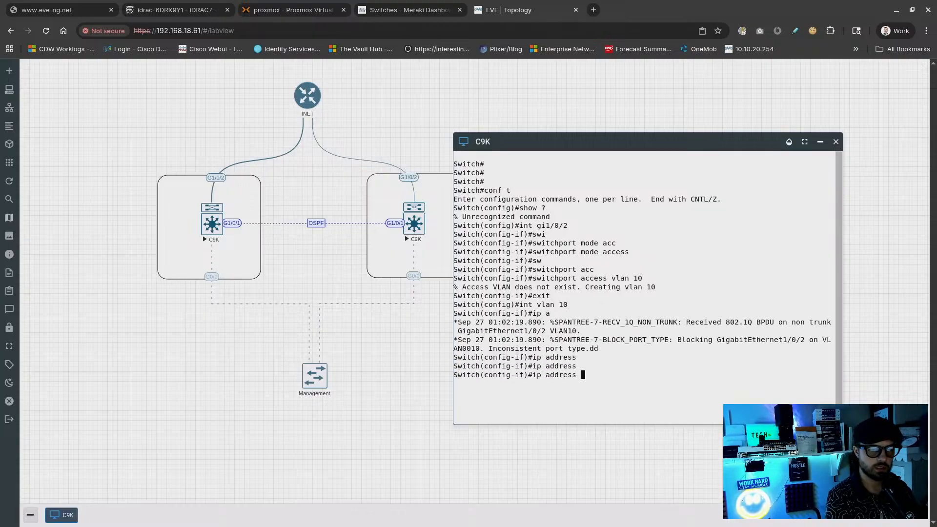
pyautogui.write('192.168')
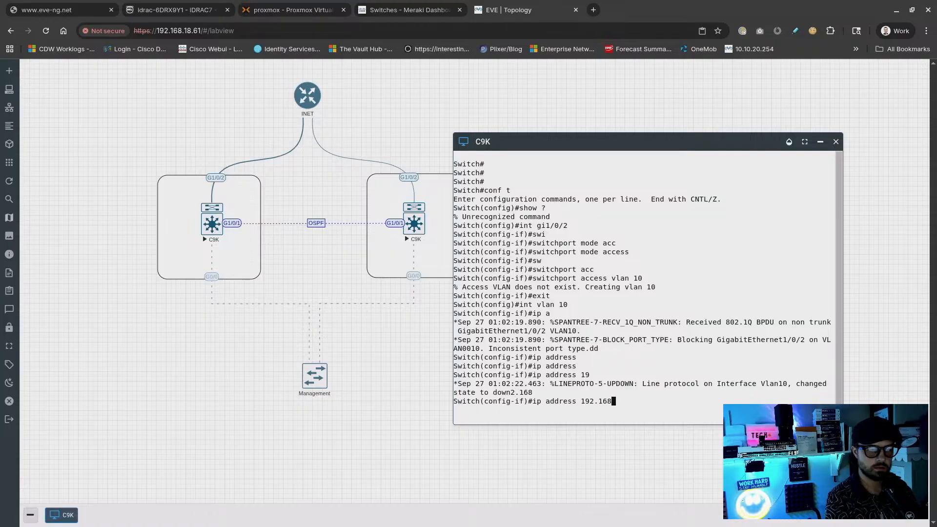
pyautogui.write('.18.6')
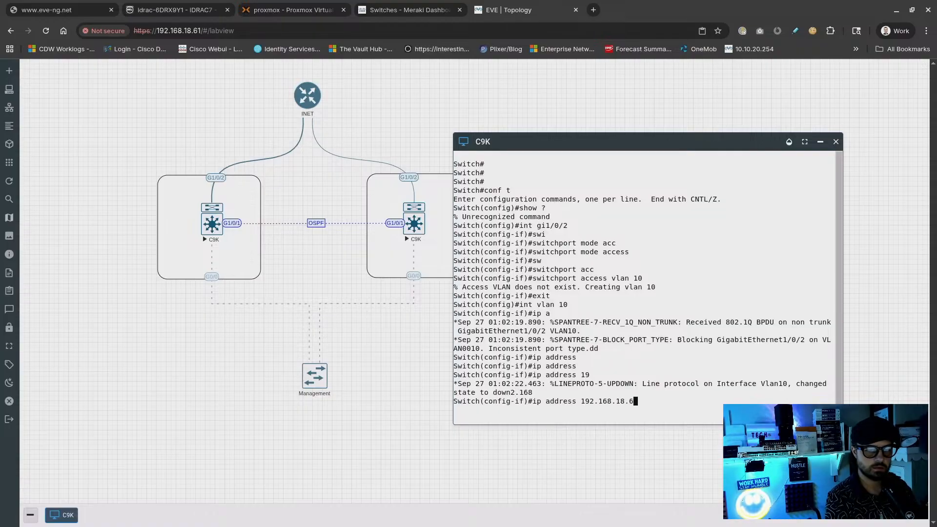
pyautogui.write('5 255.2')
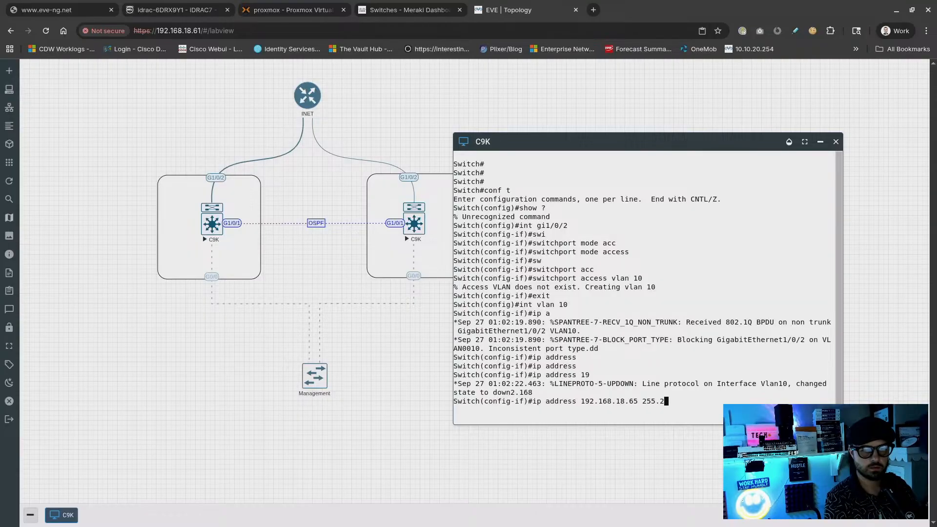
pyautogui.write('55.255.0')
pyautogui.press('Return')
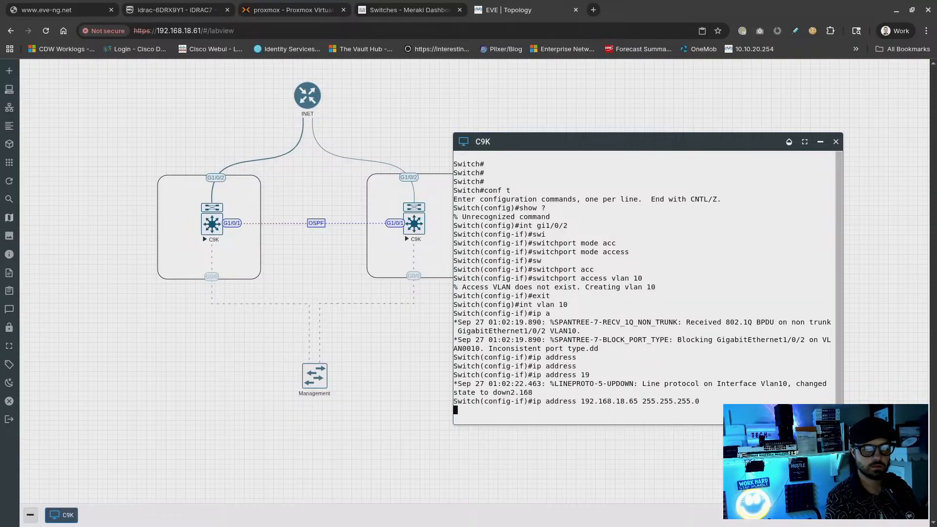
pyautogui.press('Return')
pyautogui.write('no shut')
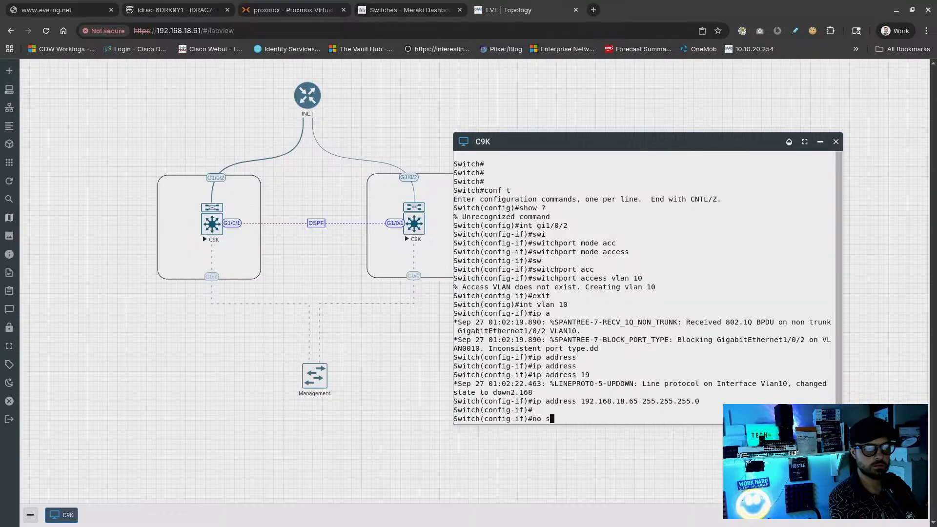
pyautogui.press('Return')
pyautogui.write('end')
pyautogui.press('Return')
pyautogui.write('oing')
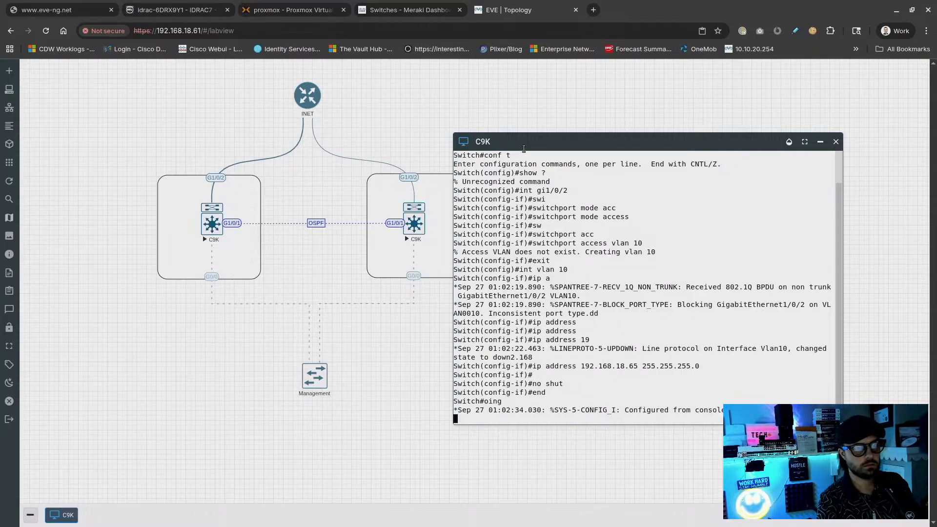
# Try a ping to 192.168.18.17 from the C9K and abort it early
pyautogui.moveTo(529, 138); pyautogui.dragTo(547, 114)
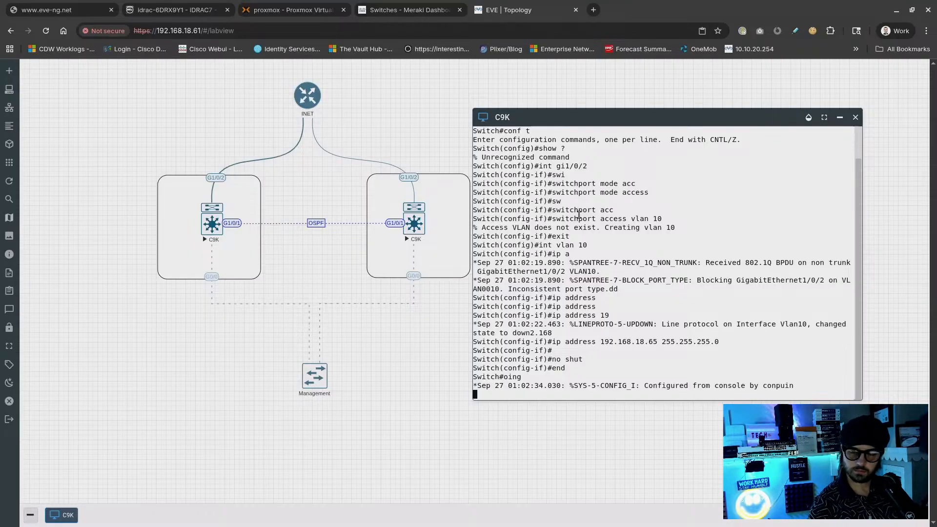
pyautogui.write('ping 192.168.18.17')
pyautogui.hotkey('ctrl', 'z')
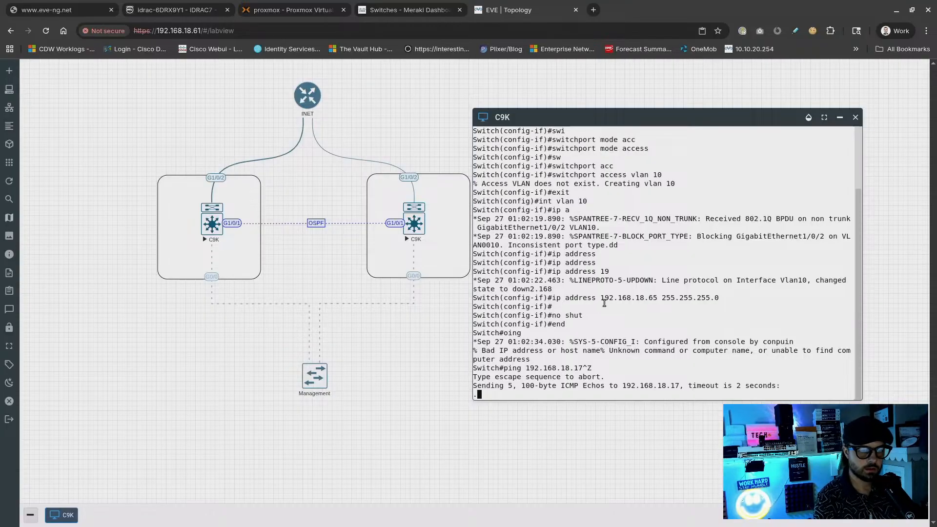
pyautogui.hotkey('ctrl', 'shift', '6')
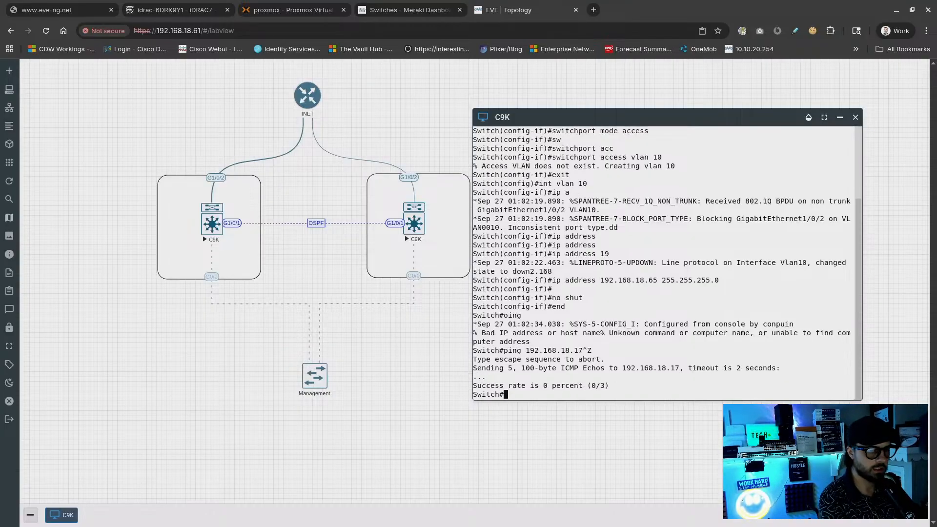
pyautogui.write('conf t')
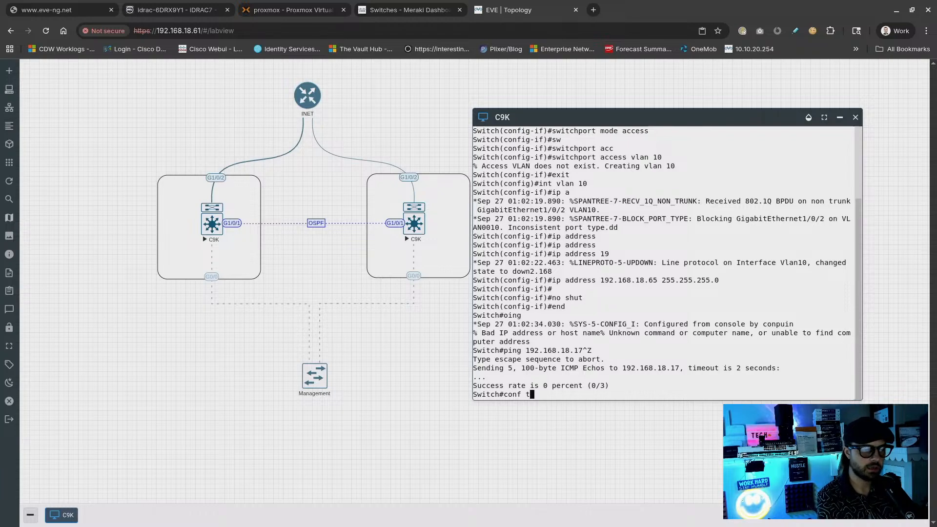
pyautogui.press('BackSpace')
pyautogui.press('BackSpace')
pyautogui.press('BackSpace')
pyautogui.press('BackSpace')
pyautogui.press('BackSpace')
pyautogui.press('BackSpace')
# Ping 192.168.18.1 from the C9K switch
pyautogui.write('p')
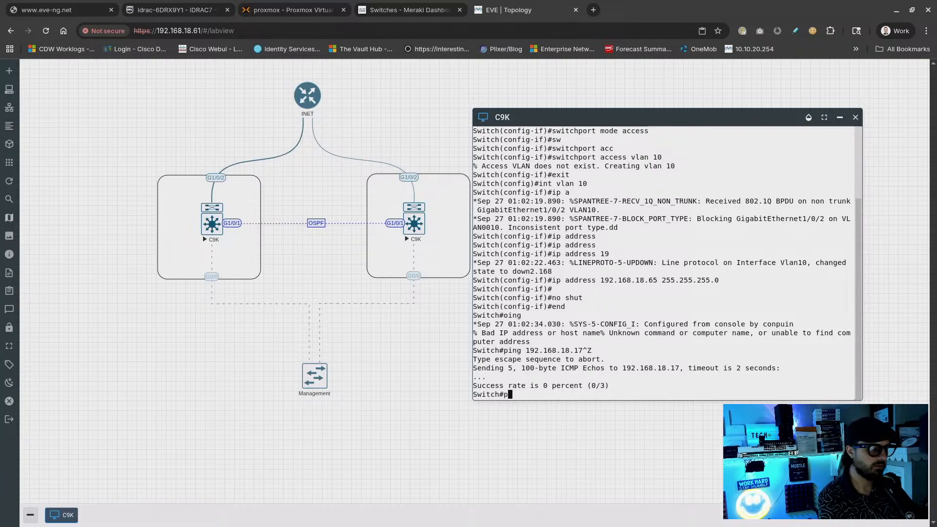
pyautogui.write('ing ')
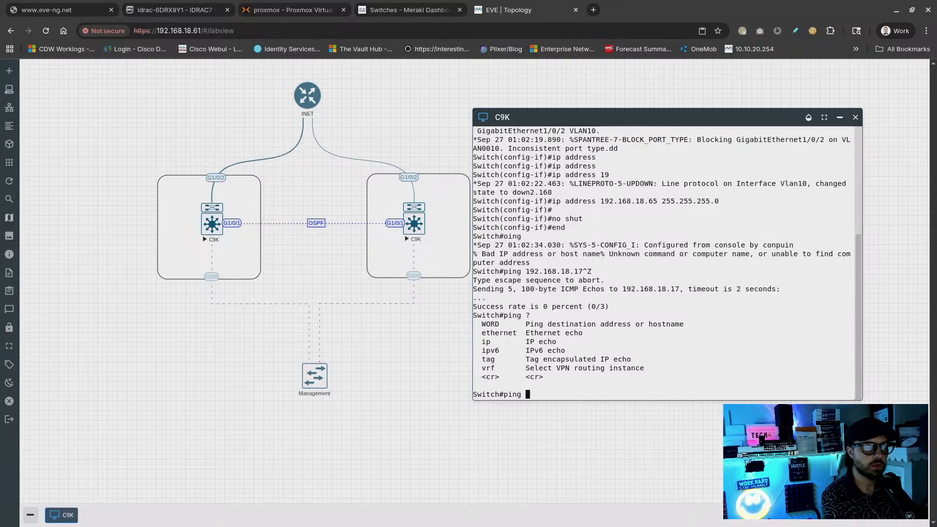
pyautogui.write('?192.168')
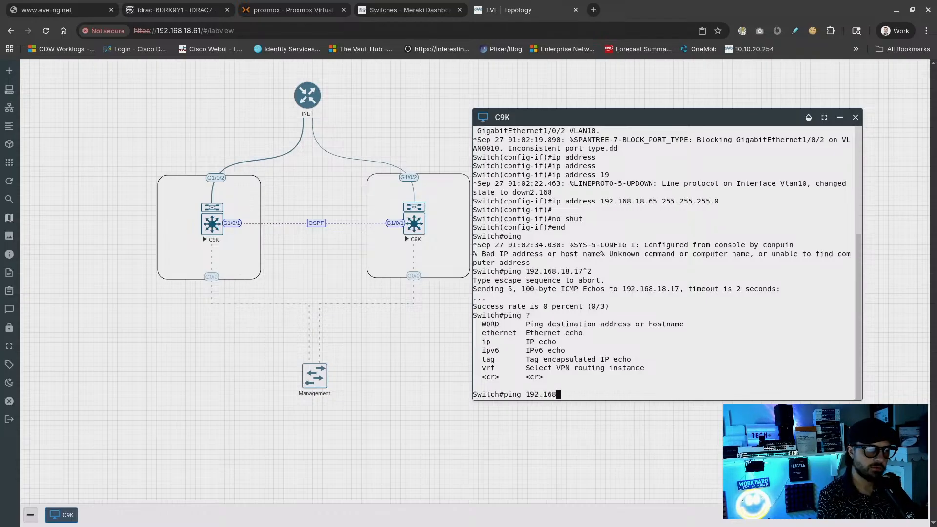
pyautogui.write('.18.')
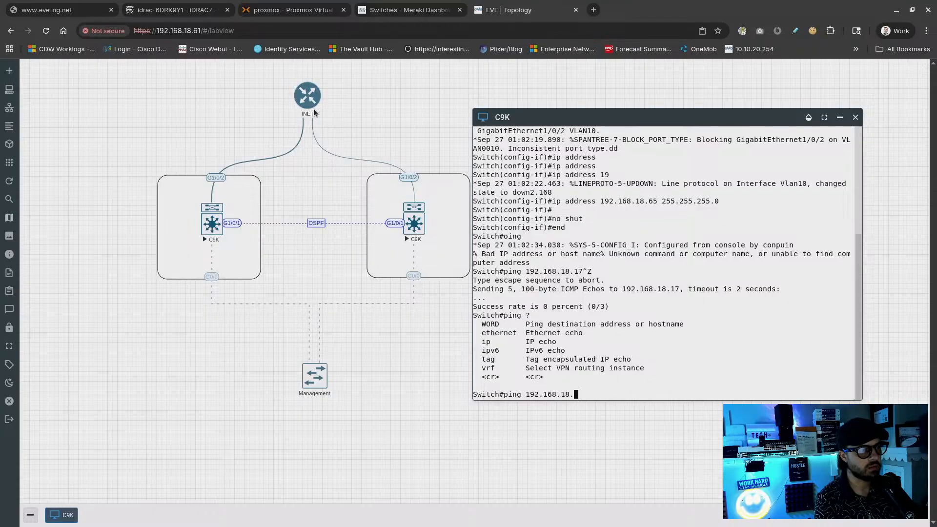
pyautogui.moveTo(604, 386); pyautogui.dragTo(597, 385)
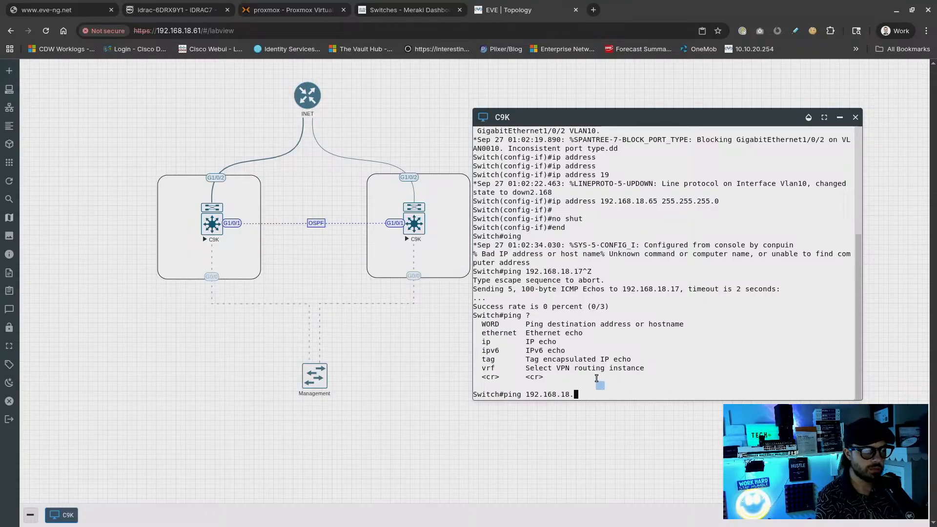
pyautogui.write('1')
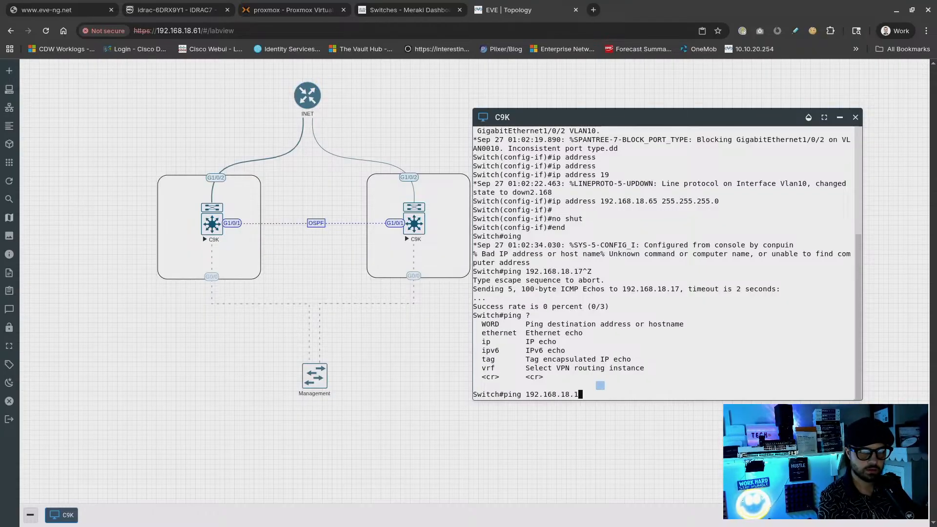
pyautogui.press('Return')
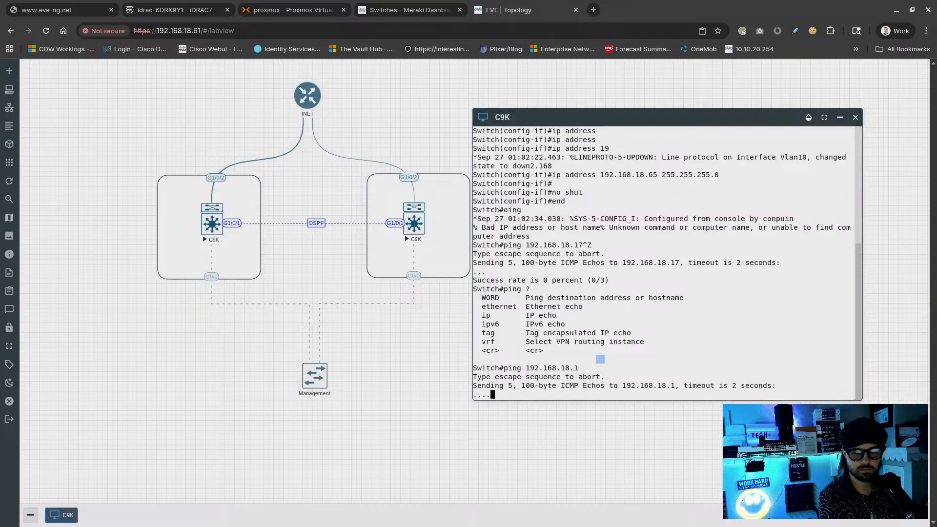
# Retry the ping to 192.168.18.1 sourced from vlan 10, then from vlan10
pyautogui.press('Up')
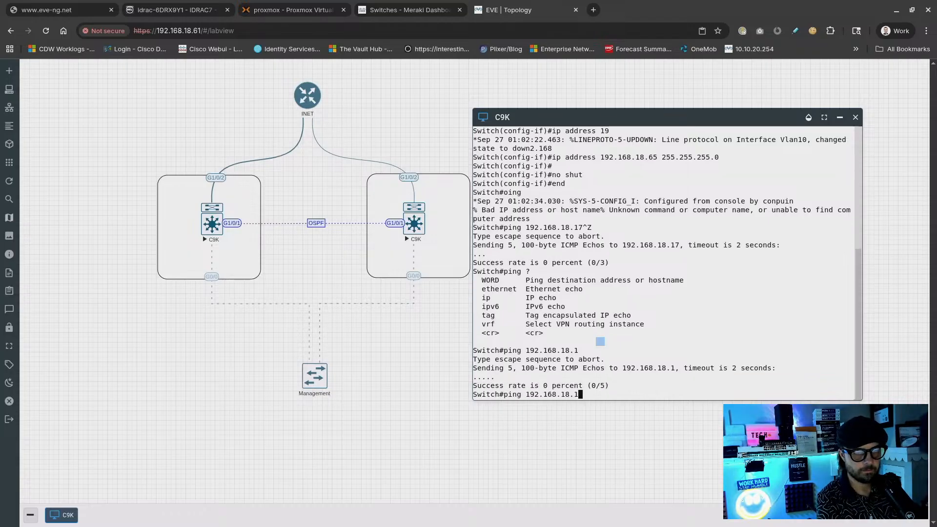
pyautogui.write('s')
pyautogui.press('BackSpace')
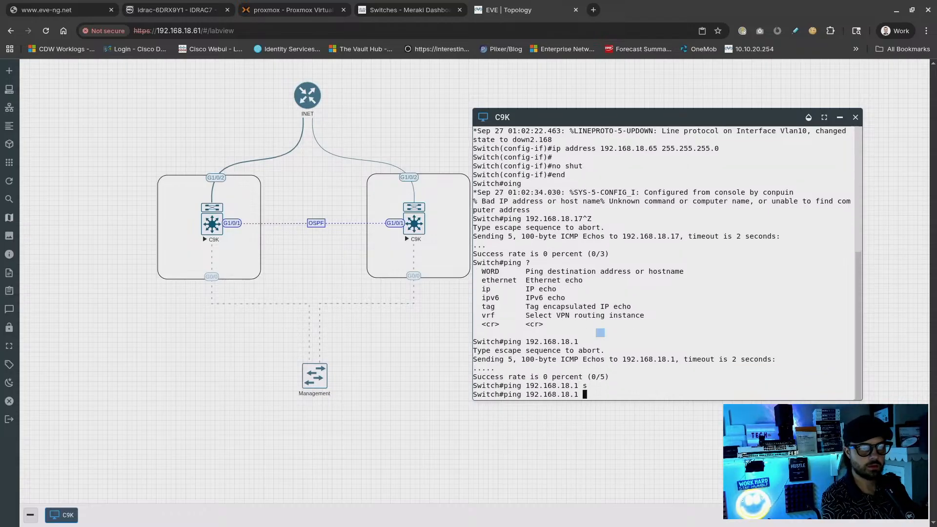
pyautogui.write('?s')
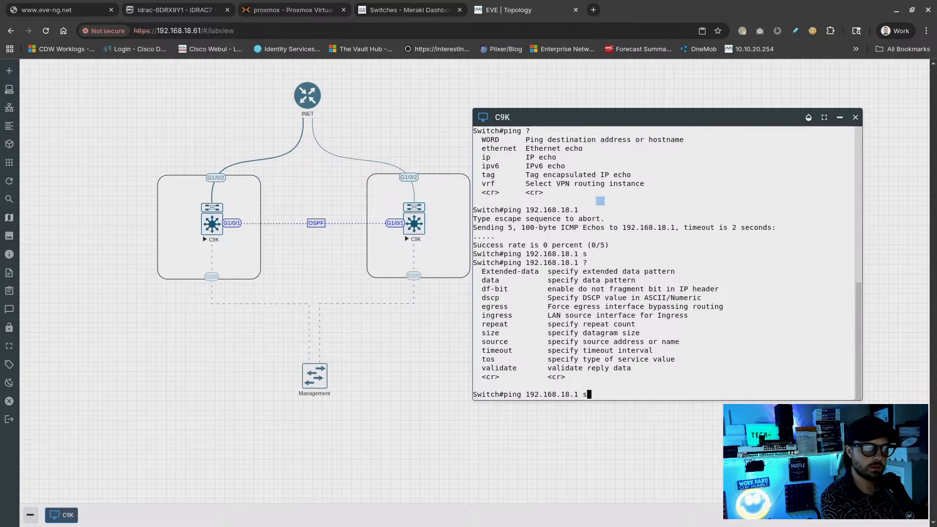
pyautogui.write('ource vlan 10')
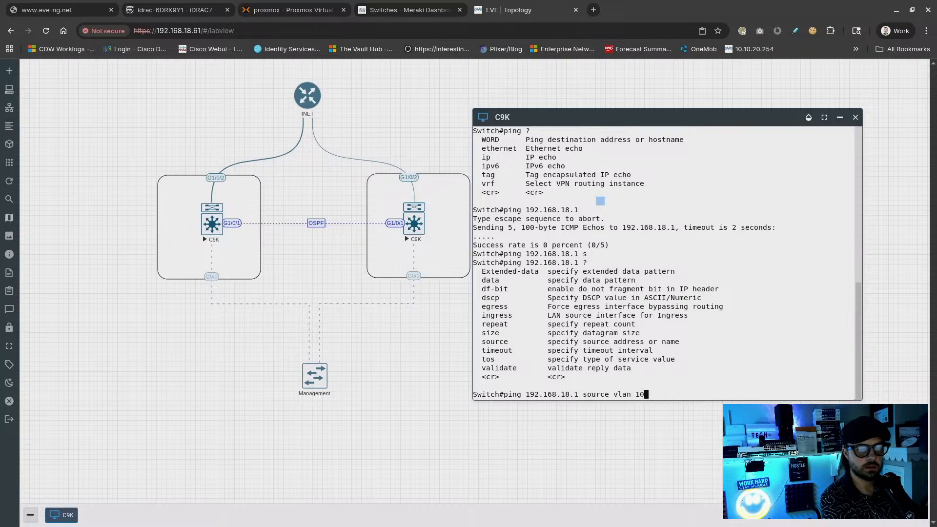
pyautogui.press('Return')
pyautogui.press('Up')
pyautogui.press('Left')
pyautogui.press('Left')
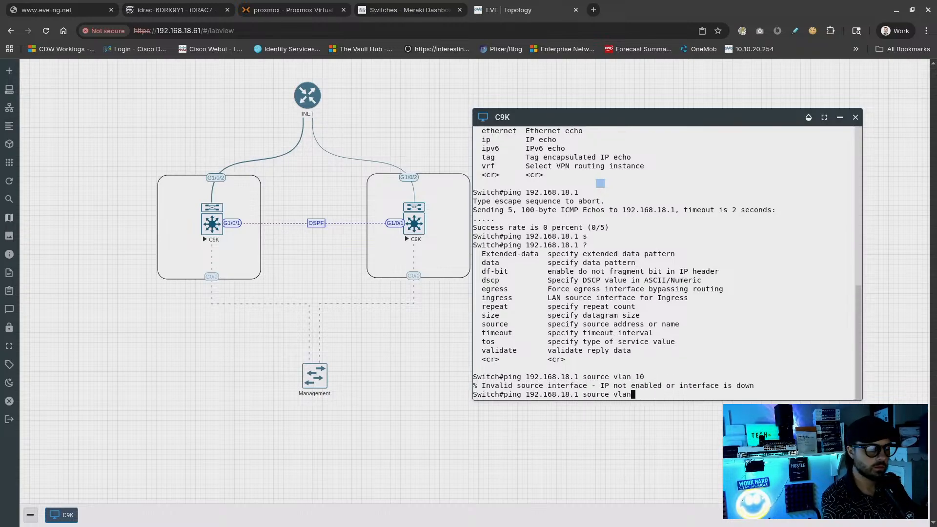
pyautogui.press('BackSpace')
pyautogui.press('Return')
# Run show ip int brief to see Vlan10 up but protocol down
pyautogui.write('sj')
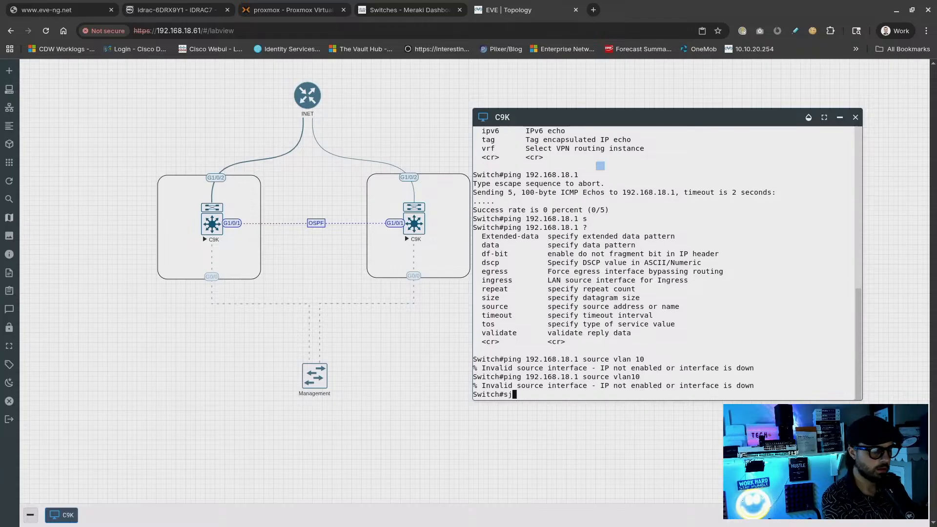
pyautogui.press('BackSpace')
pyautogui.write('how ip int bri')
pyautogui.press('Tab')
pyautogui.press('Return')
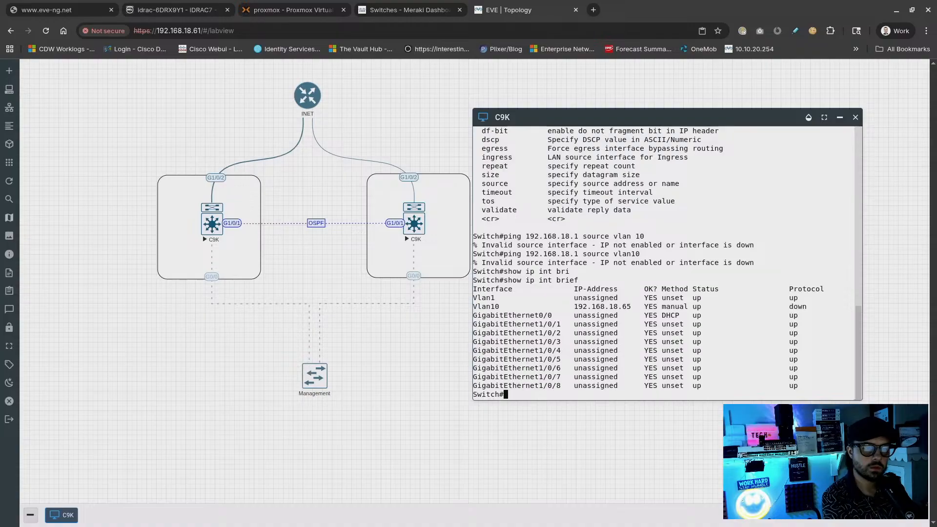
pyautogui.write('q')
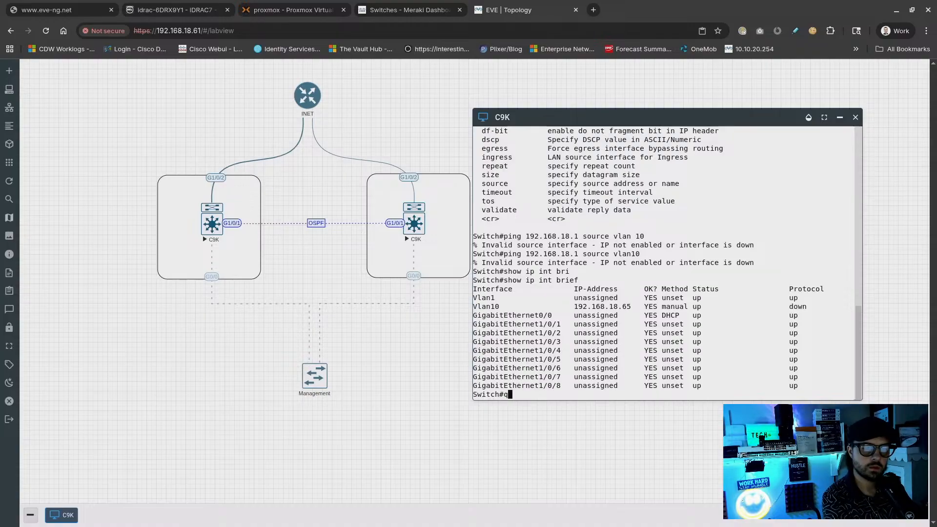
pyautogui.press('BackSpace')
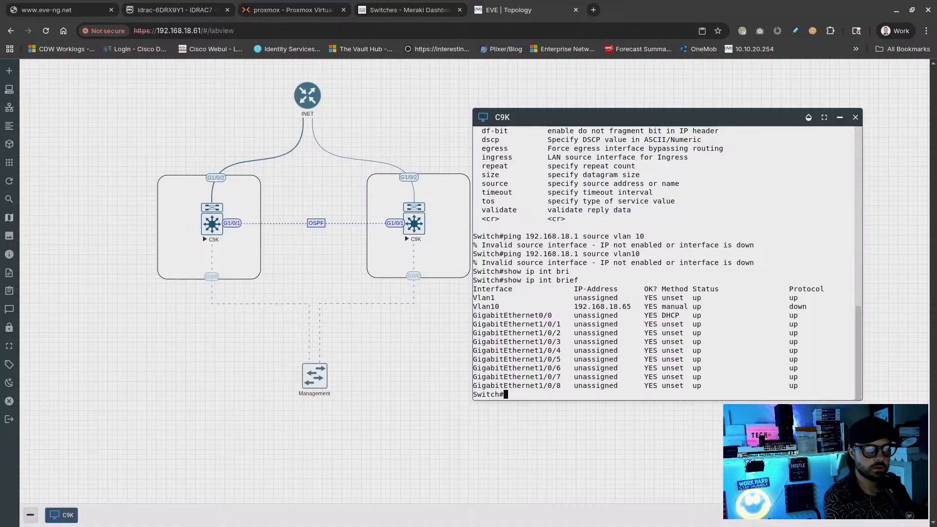
# Enter configuration mode and set Gi1/0/2 to switchport mode trunk
pyautogui.write('conf t')
pyautogui.press('Return')
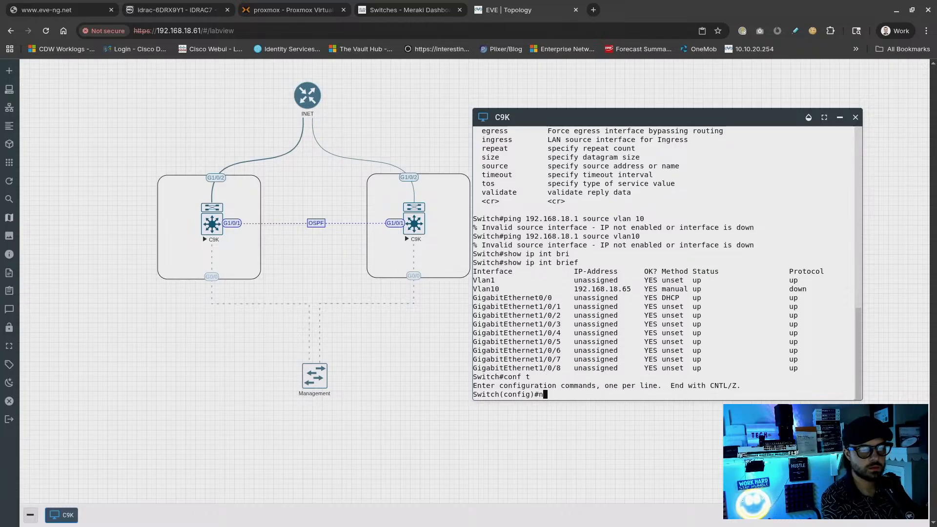
pyautogui.write('no shut')
pyautogui.press('Return')
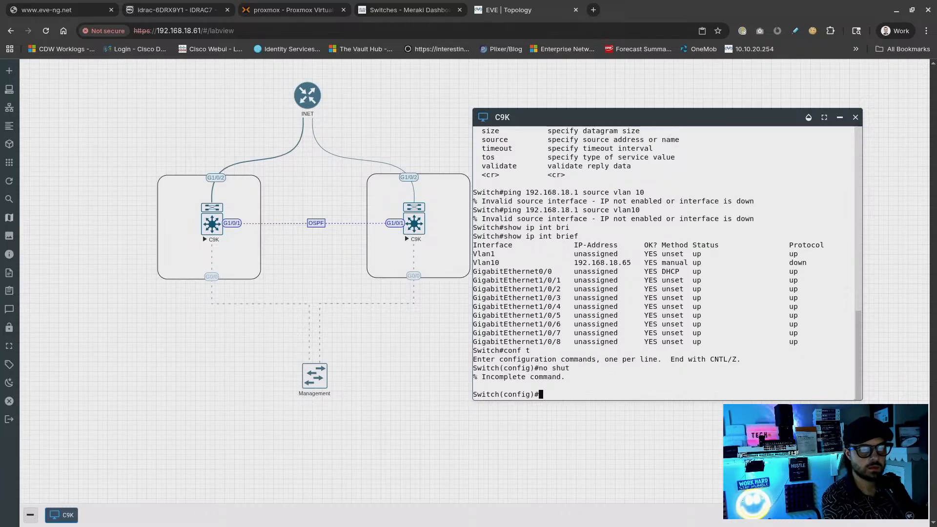
pyautogui.write('int')
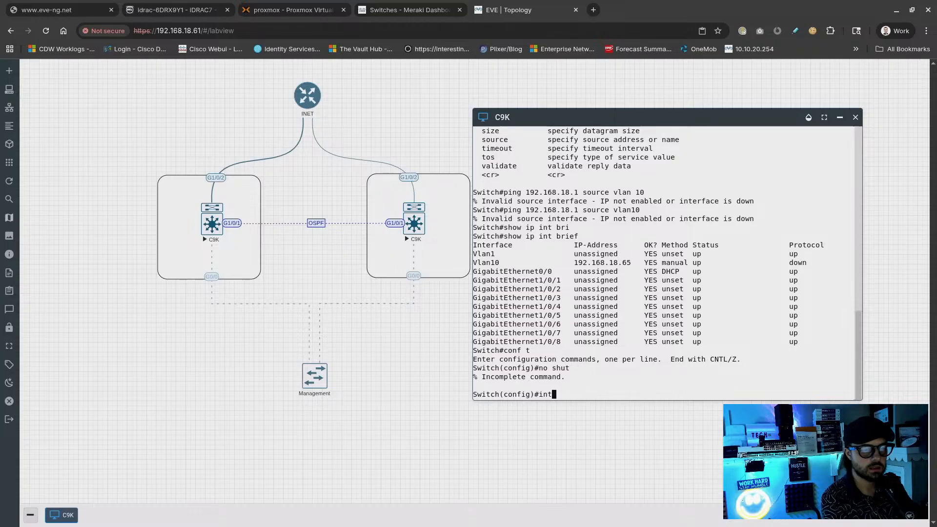
pyautogui.write(' gi1')
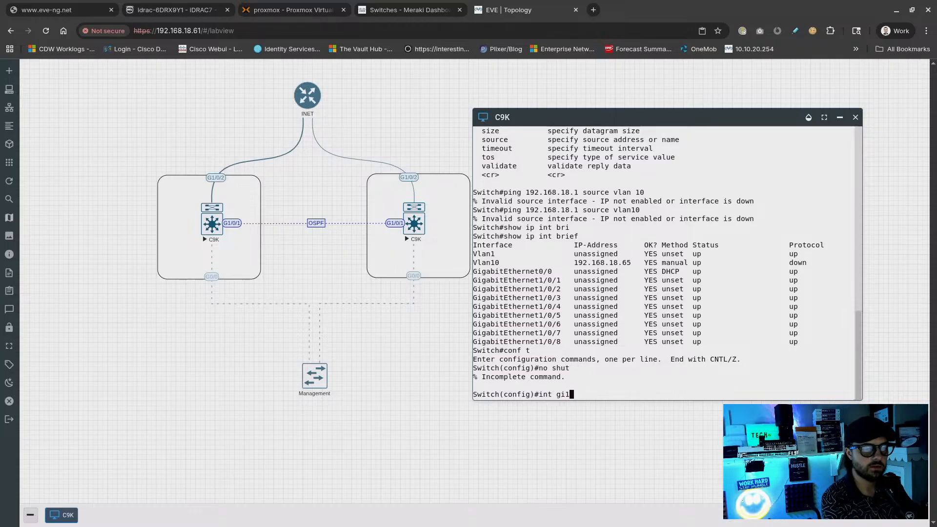
pyautogui.write('/0/')
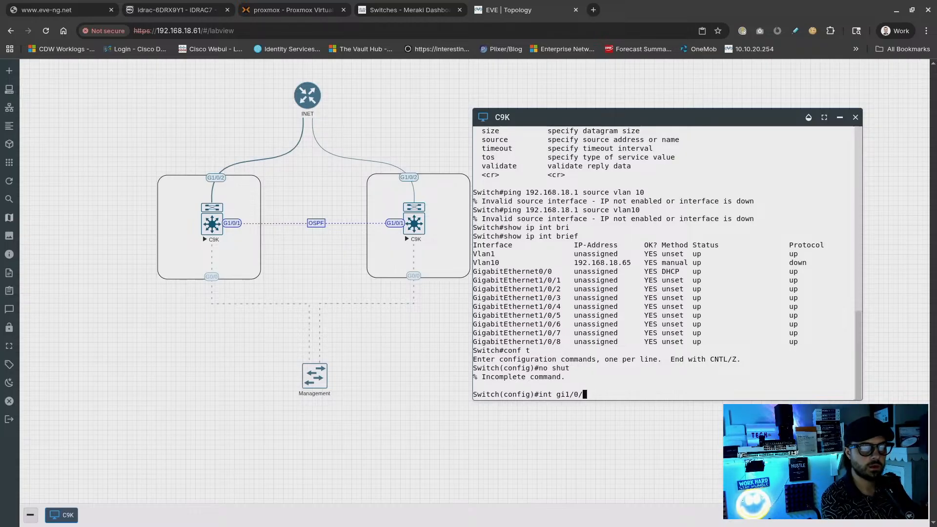
pyautogui.write('2')
pyautogui.press('Return')
pyautogui.write('swi')
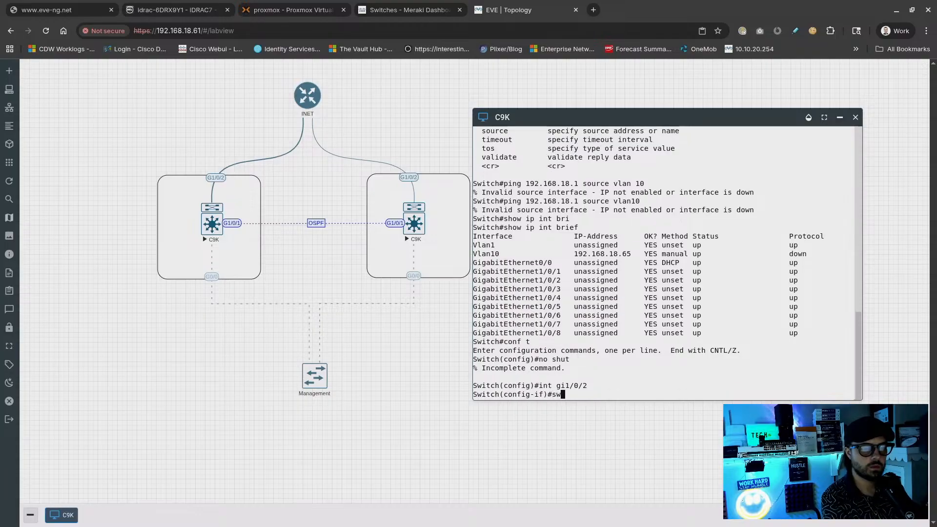
pyautogui.press('Tab')
pyautogui.write('mode tru')
pyautogui.press('Tab')
pyautogui.press('Return')
# Set the Gi1/0/2 trunk's native VLAN to 10
pyautogui.write('swi')
pyautogui.press('Tab')
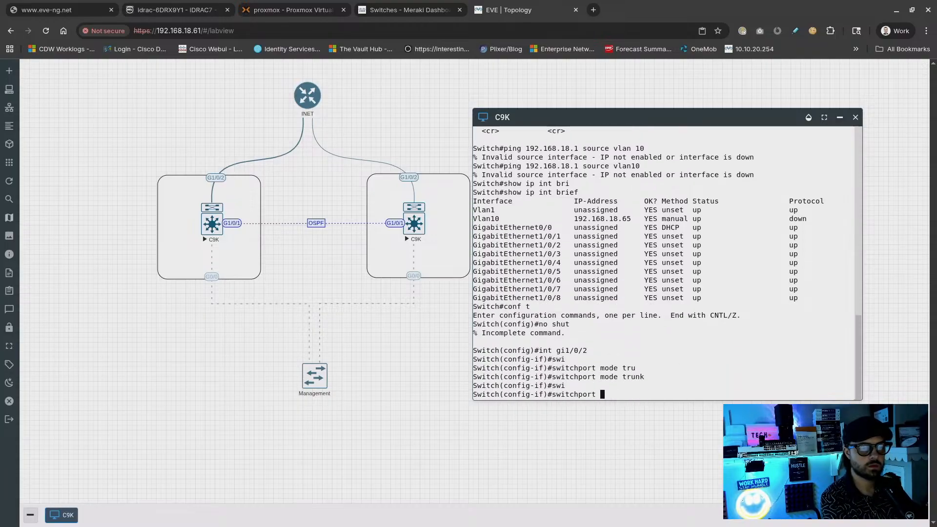
pyautogui.write('tr')
pyautogui.press('Tab')
pyautogui.write('nati')
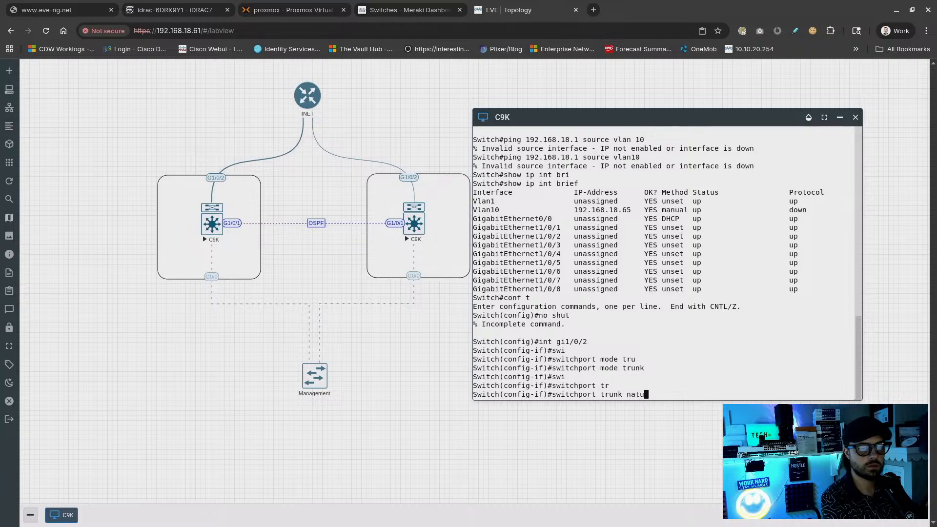
pyautogui.write('ve')
pyautogui.press('Tab')
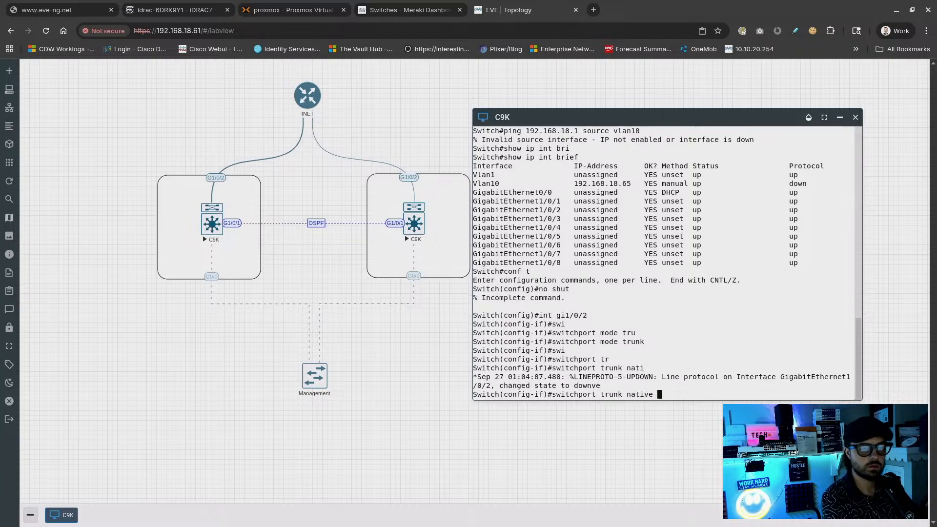
pyautogui.press('Tab')
pyautogui.press('Tab')
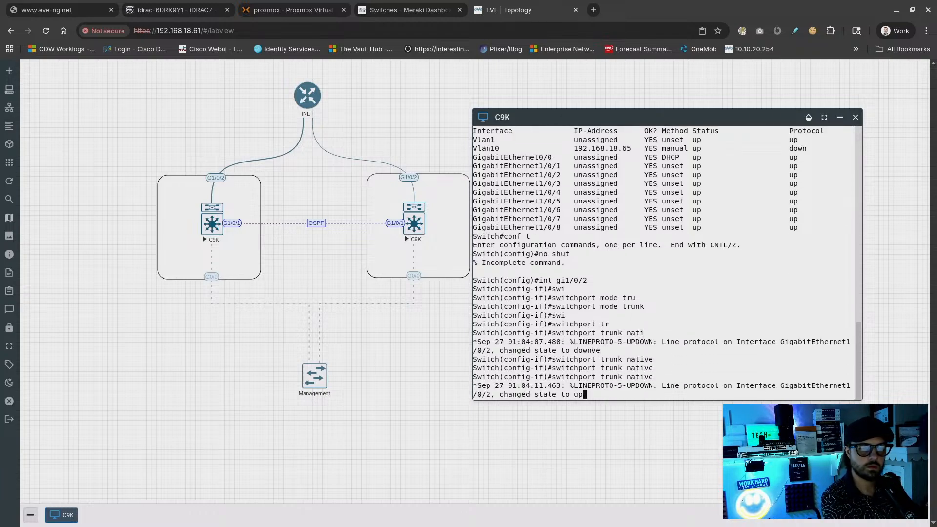
pyautogui.write('vlan 10')
pyautogui.press('Return')
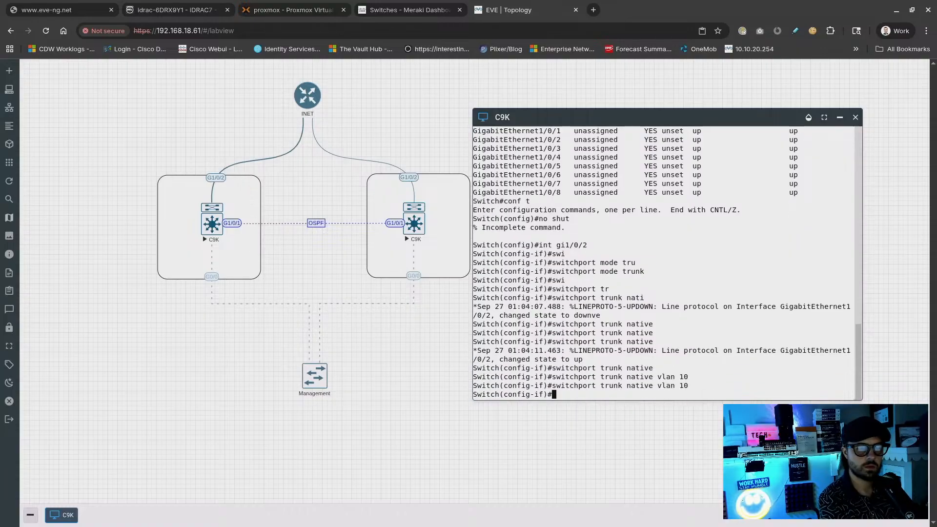
# Allow all VLANs on the Gi1/0/2 trunk and leave configuration mode
pyautogui.write('swi')
pyautogui.press('Tab')
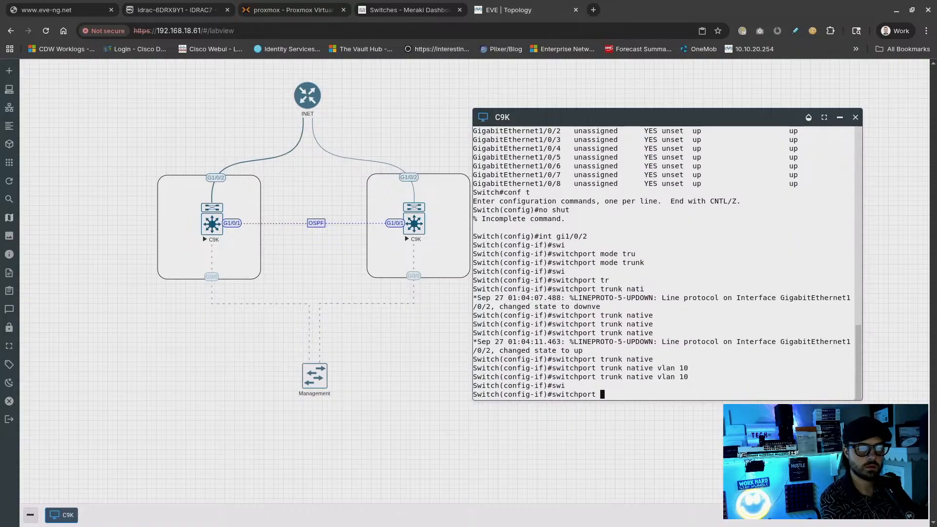
pyautogui.write('tru')
pyautogui.press('Tab')
pyautogui.write('allowed vla')
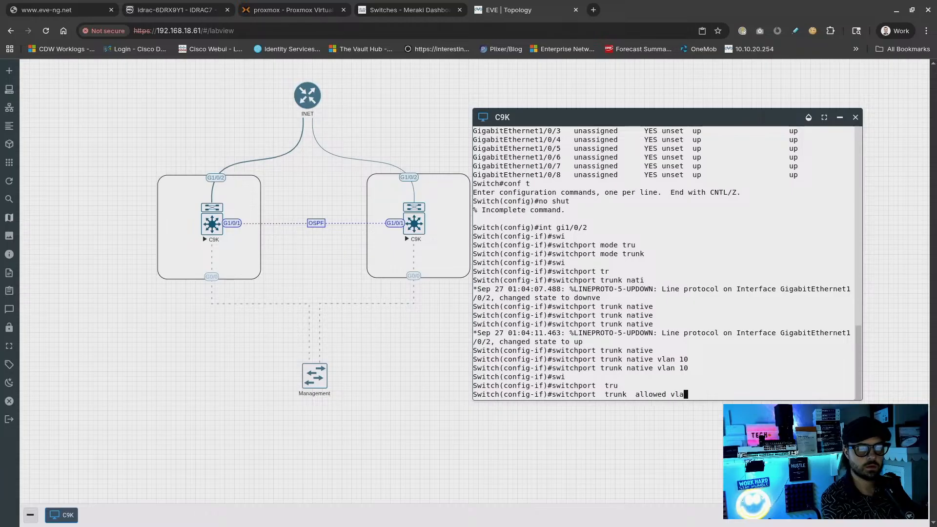
pyautogui.write('n all')
pyautogui.press('Return')
pyautogui.write('end')
pyautogui.press('Return')
# Display the interface IP summary and the C9K's VLAN table
pyautogui.write('sho ip ')
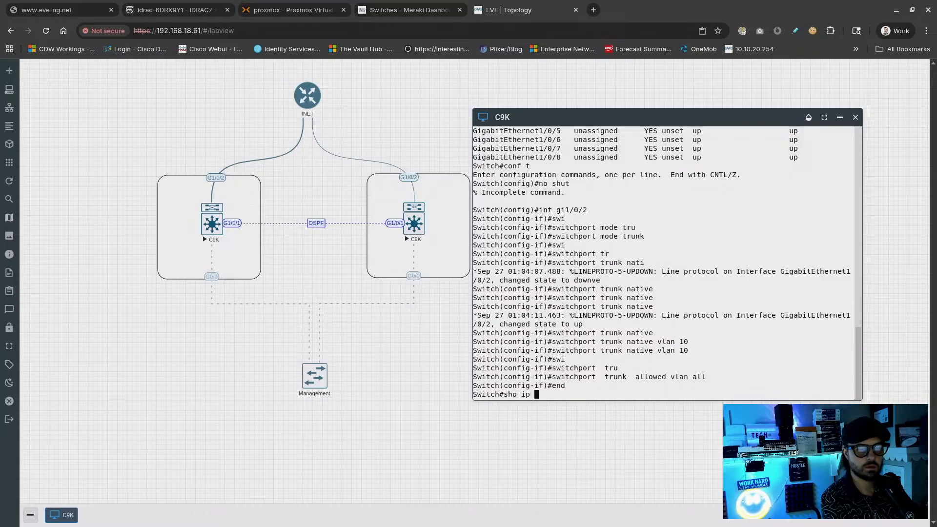
pyautogui.write('int bri')
pyautogui.press('Tab')
pyautogui.press('Return')
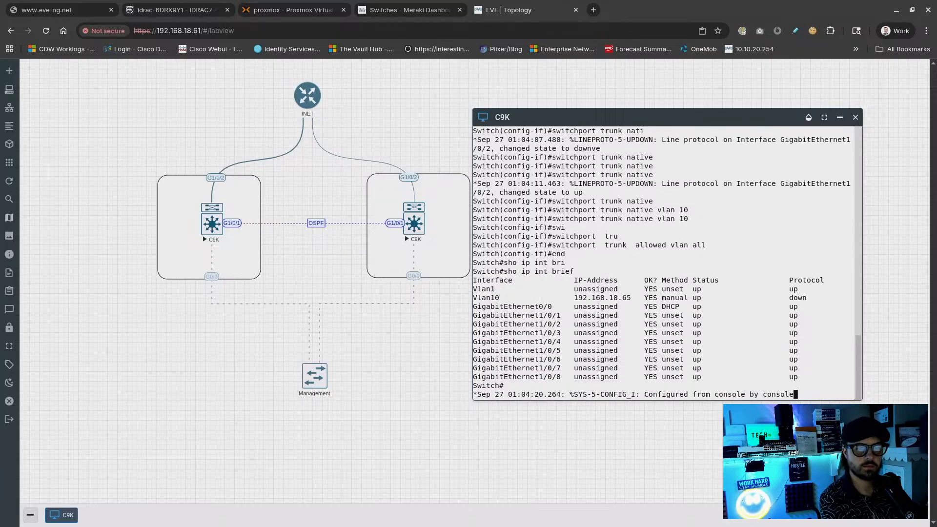
pyautogui.press('Return')
pyautogui.press('Return')
pyautogui.write('s')
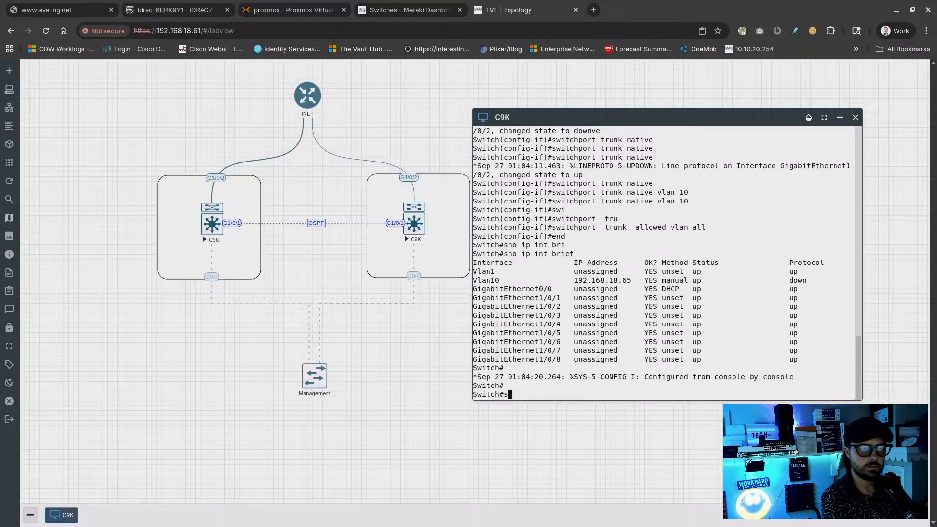
pyautogui.write('how vlan')
pyautogui.press('Return')
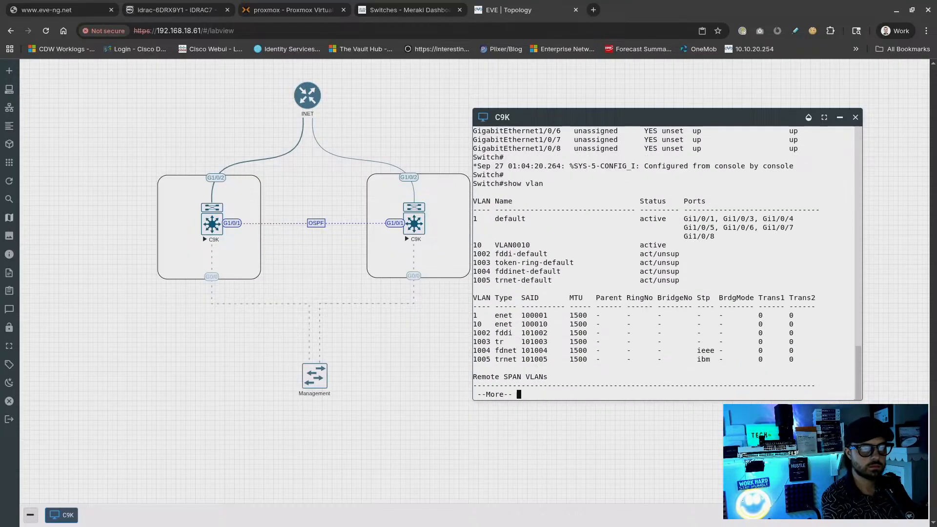
pyautogui.press('space')
# Show the interfaces' trunk status and list the CDP neighbors
pyautogui.write('show interf')
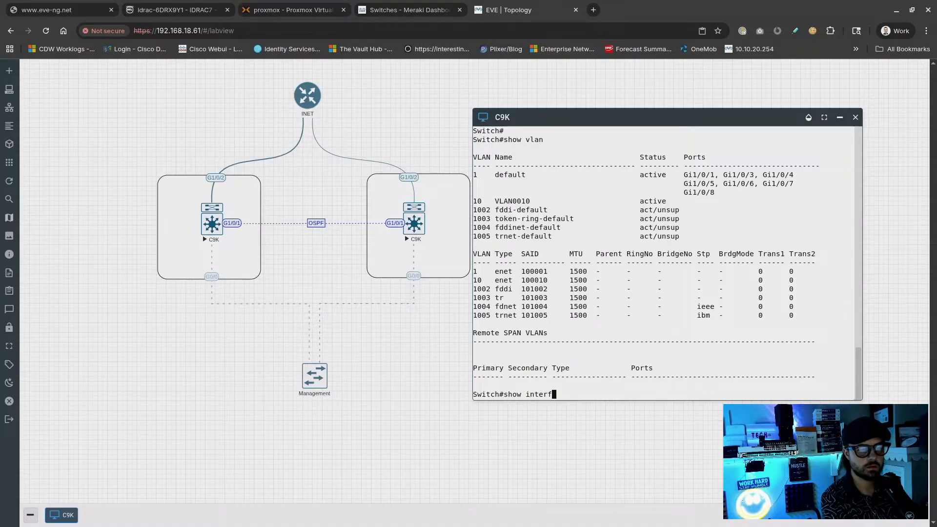
pyautogui.press('Tab')
pyautogui.write('tru')
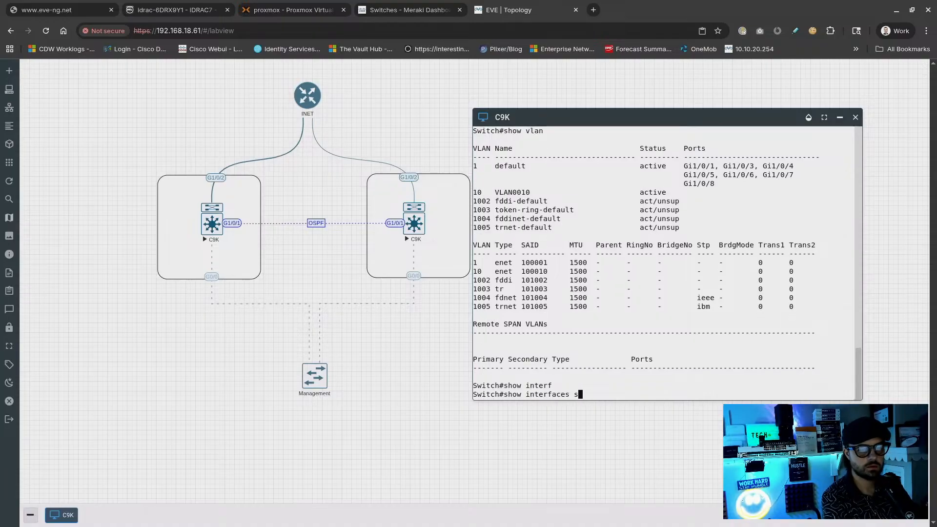
pyautogui.press('Tab')
pyautogui.press('Return')
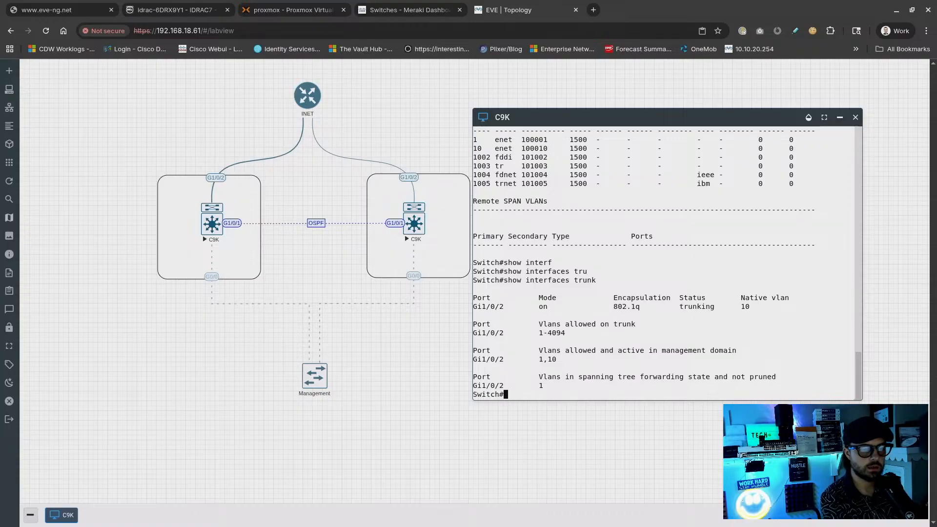
pyautogui.write('show cdp nei')
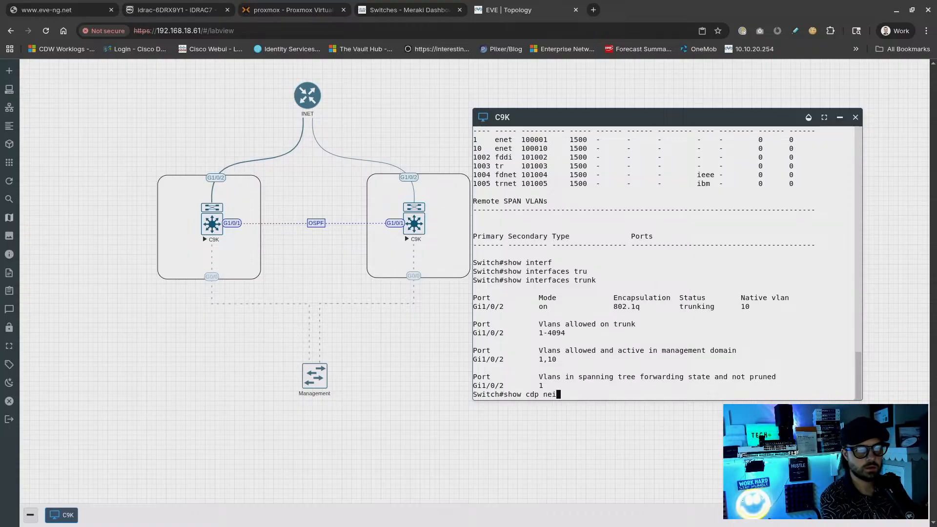
pyautogui.press('Tab')
pyautogui.press('Return')
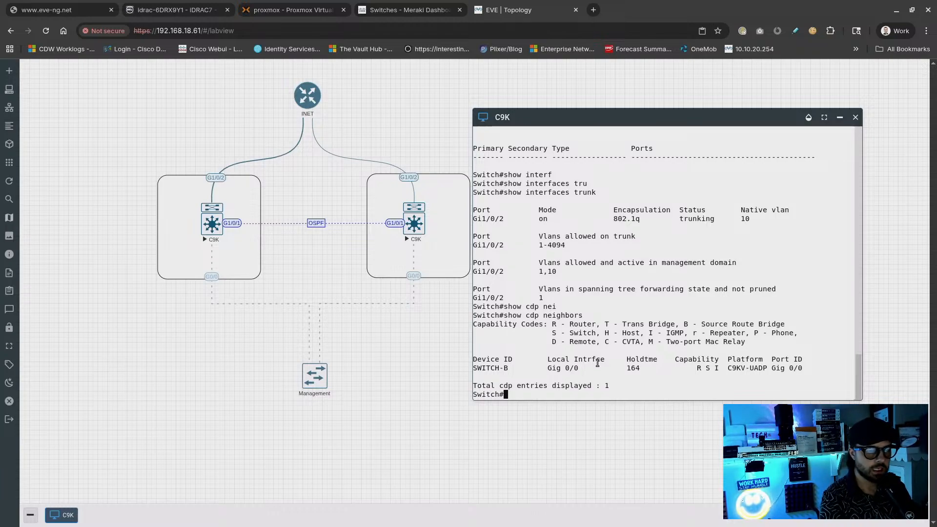
# Clear an accidental text selection and refresh the prompt below the Vlan10 up message
pyautogui.moveTo(499, 367); pyautogui.dragTo(559, 358)
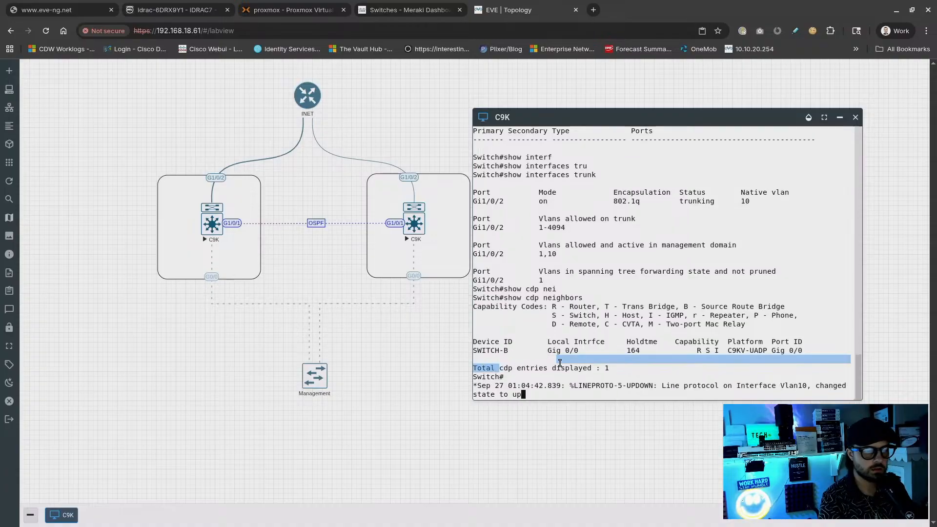
pyautogui.click(569, 357)
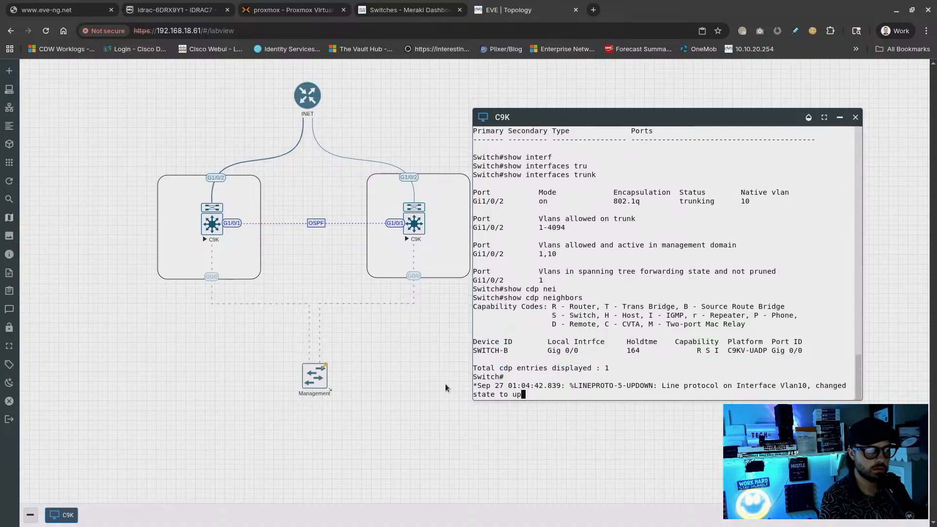
pyautogui.press('Return')
pyautogui.press('Return')
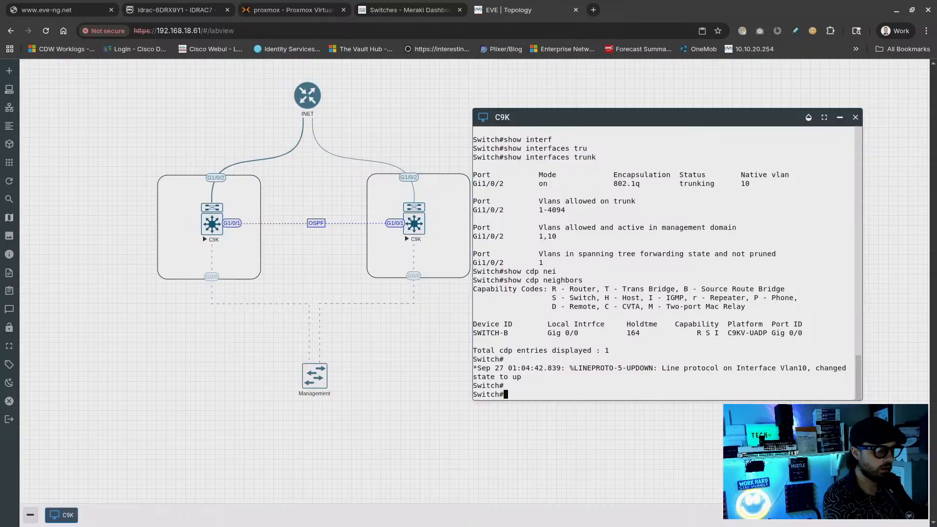
pyautogui.write('show ll')
pyautogui.press('BackSpace')
pyautogui.press('BackSpace')
pyautogui.press('BackSpace')
pyautogui.press('BackSpace')
pyautogui.press('BackSpace')
pyautogui.press('BackSpace')
pyautogui.press('BackSpace')
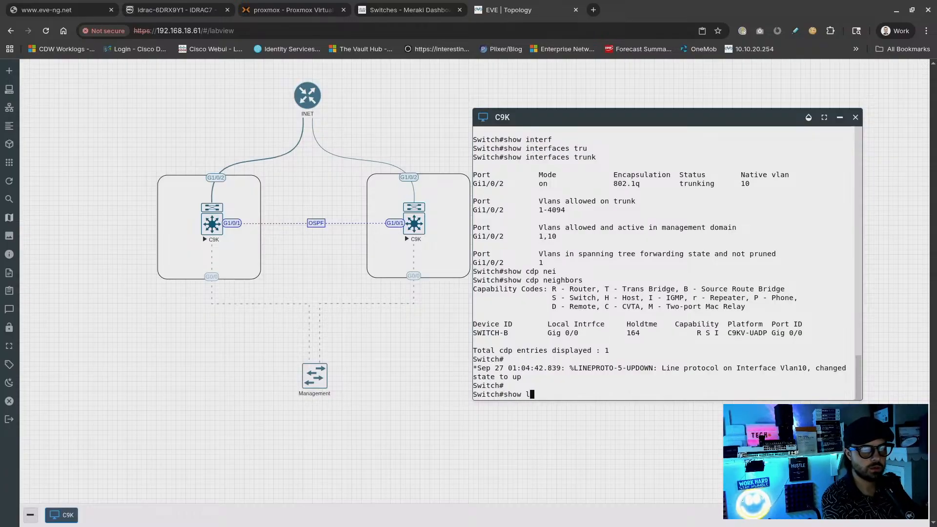
# Enable LLDP with lldp run and list the switch's LLDP neighbors
pyautogui.write('conf t')
pyautogui.press('Return')
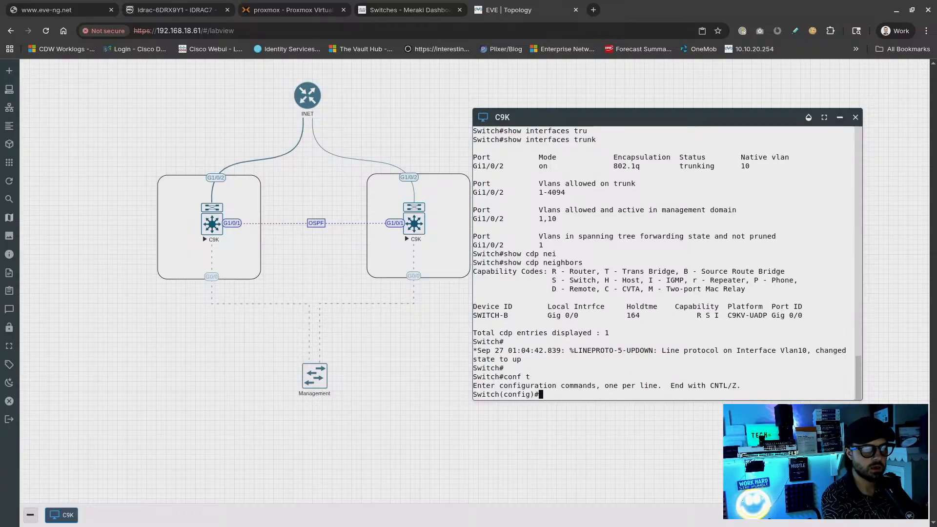
pyautogui.write('lldp run')
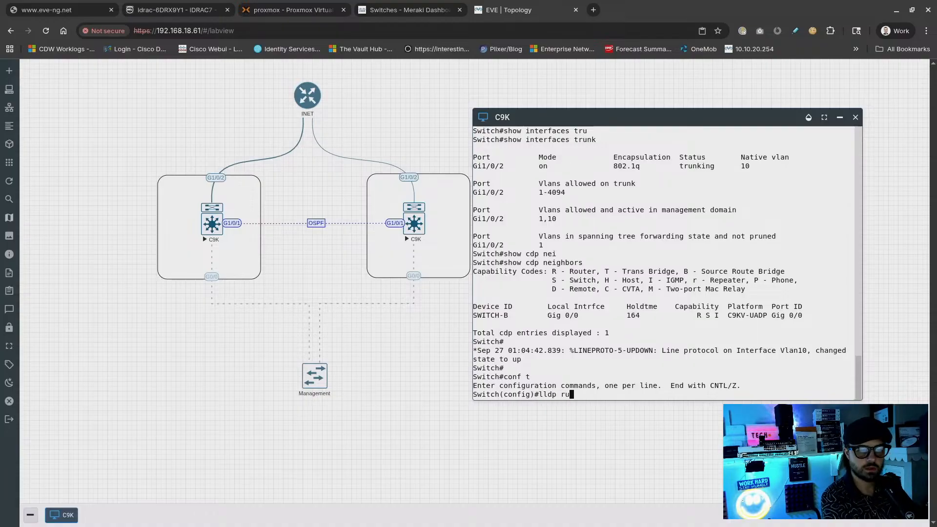
pyautogui.press('Return')
pyautogui.write('end')
pyautogui.press('Return')
pyautogui.write('show lld')
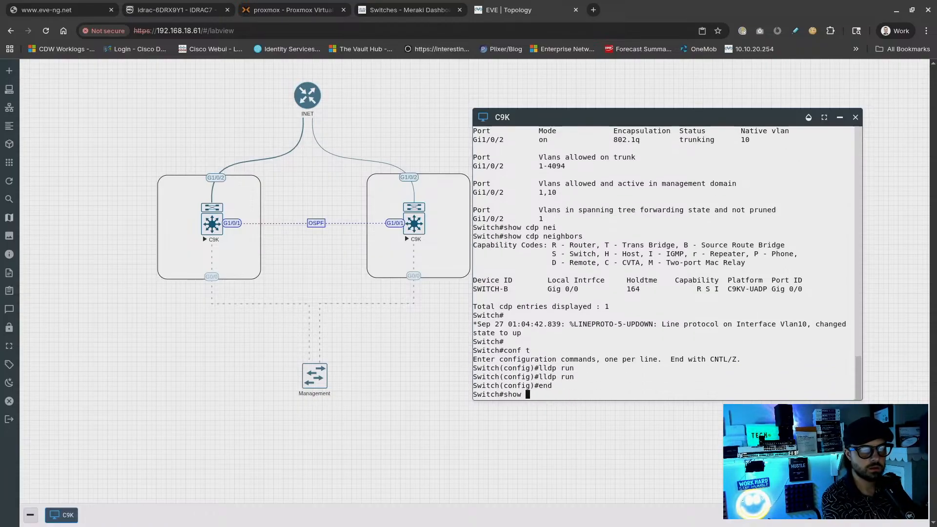
pyautogui.write('i')
pyautogui.press('Return')
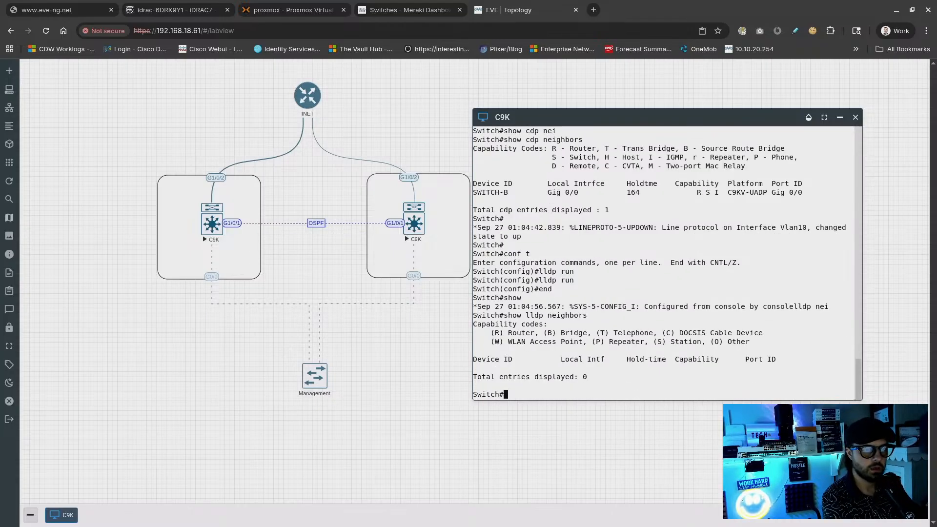
# Rerun the ping to 192.168.18.1 sourced from vlan10 three times until replies succeed
pyautogui.write('p')
pyautogui.press('Up')
pyautogui.press('Up')
pyautogui.press('Up')
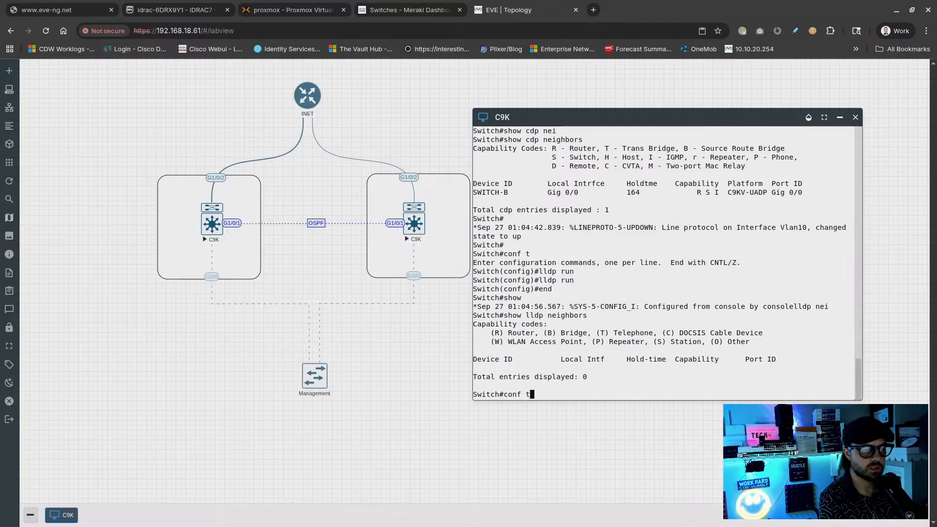
pyautogui.press('Up')
pyautogui.press('Up')
pyautogui.press('Up')
pyautogui.press('Up')
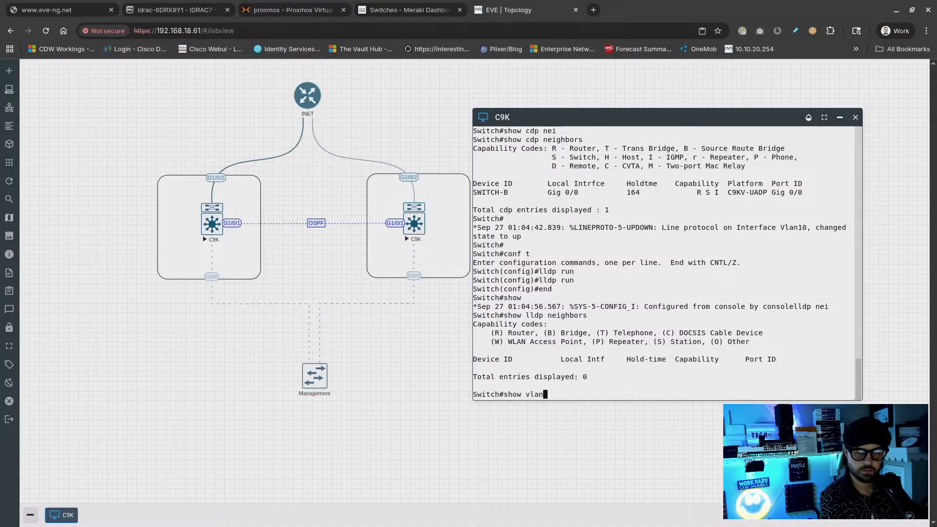
pyautogui.press('Down')
pyautogui.press('Up')
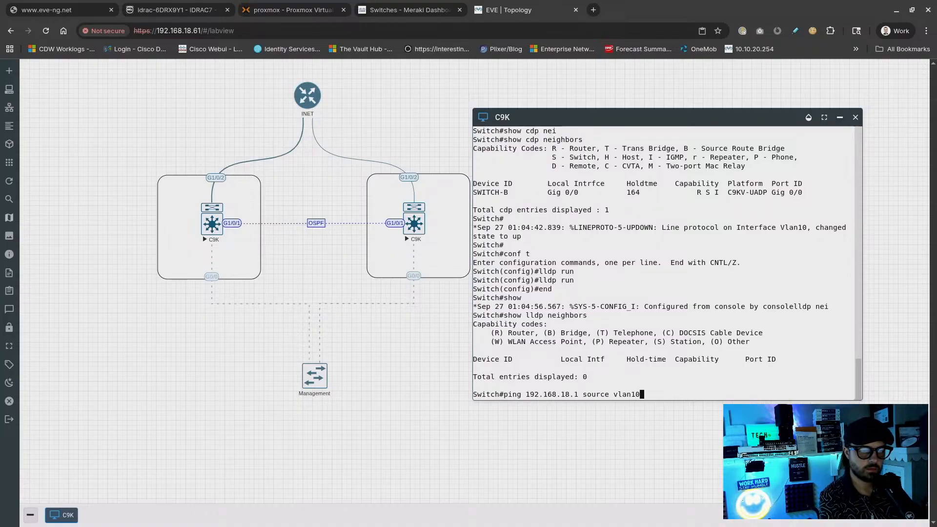
pyautogui.press('Return')
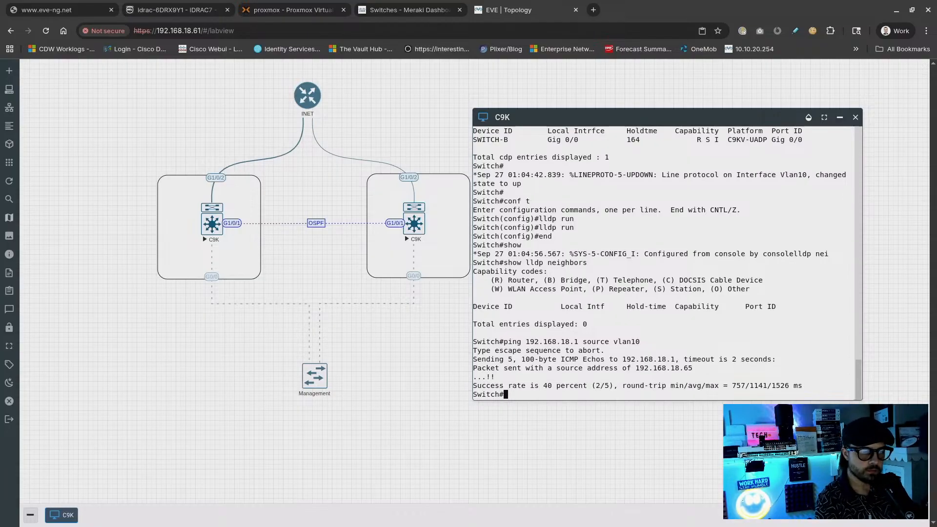
pyautogui.press('Up')
pyautogui.press('Return')
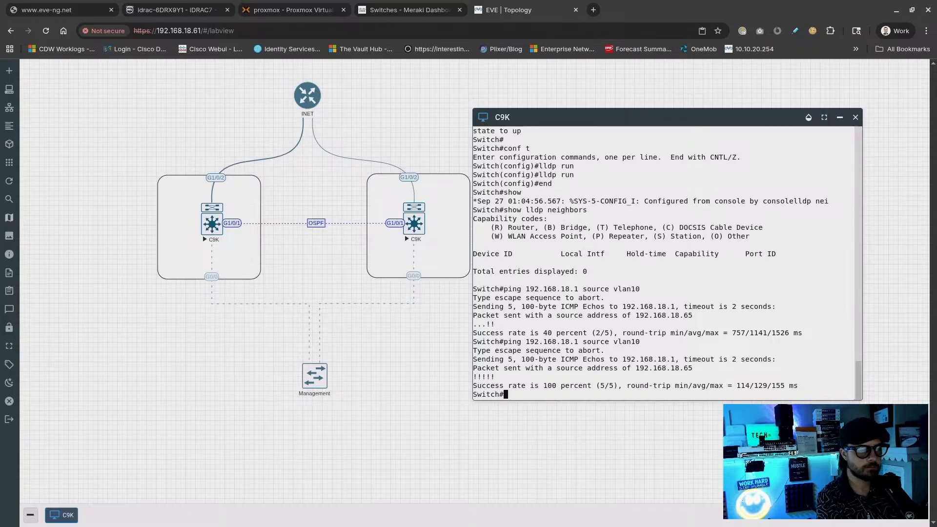
pyautogui.press('Up')
pyautogui.press('Return')
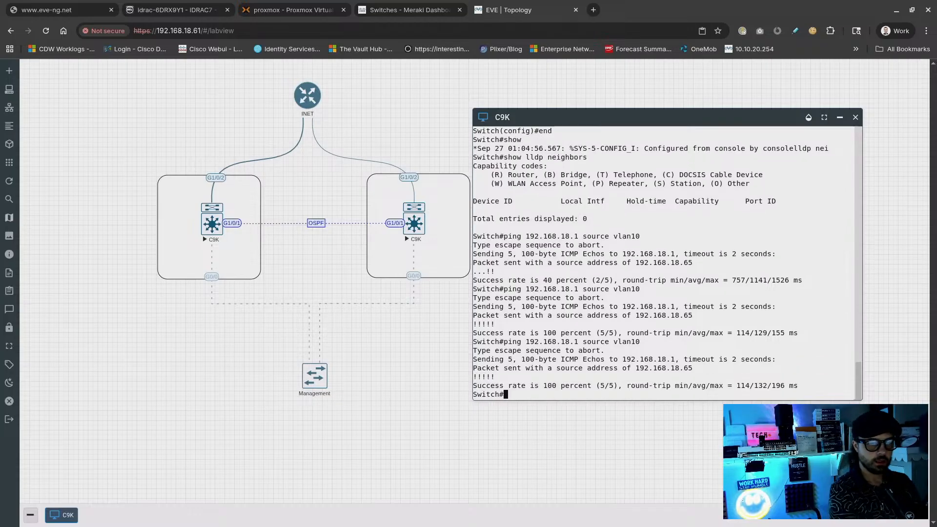
pyautogui.press('Return')
pyautogui.press('Return')
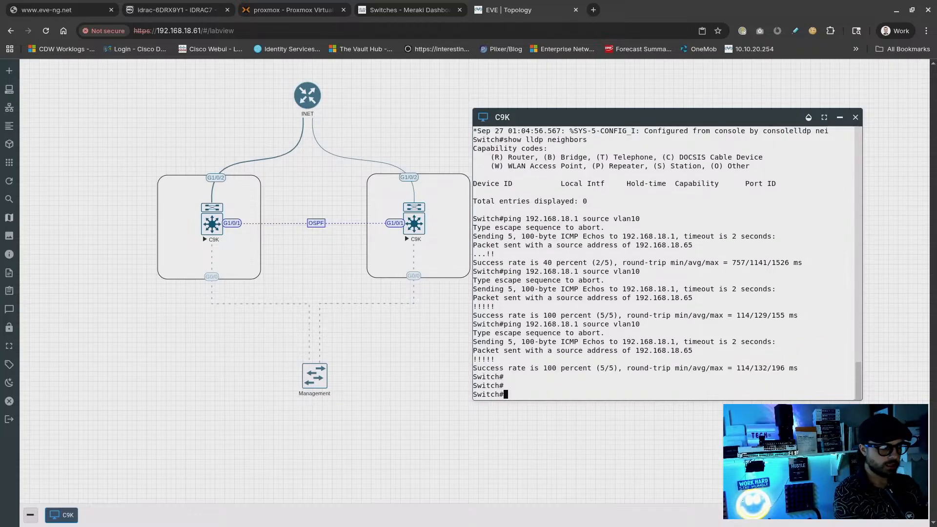
# Enter global configuration mode and begin a router command
pyautogui.write('conf t')
pyautogui.press('Return')
pyautogui.write('router')
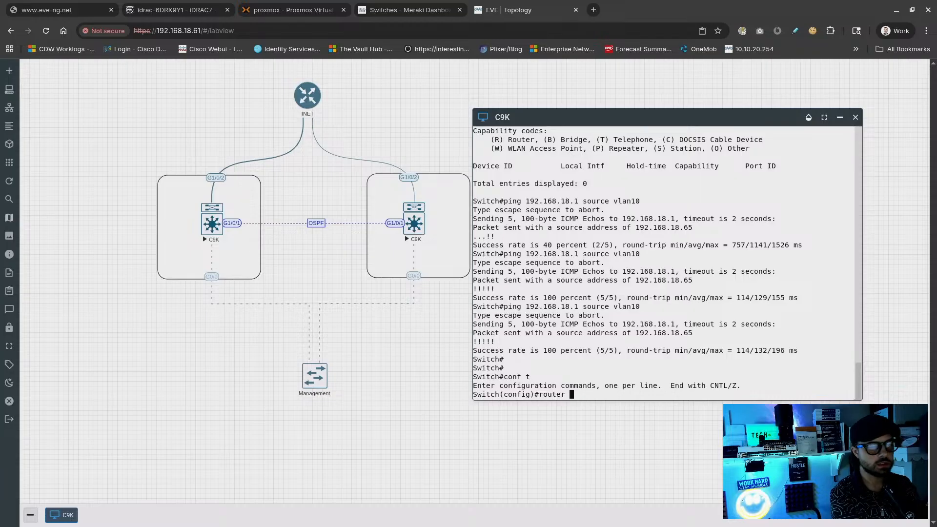
# Enable IP routing on the C9K and start OSPF process 1
pyautogui.write('ospf 1 ?')
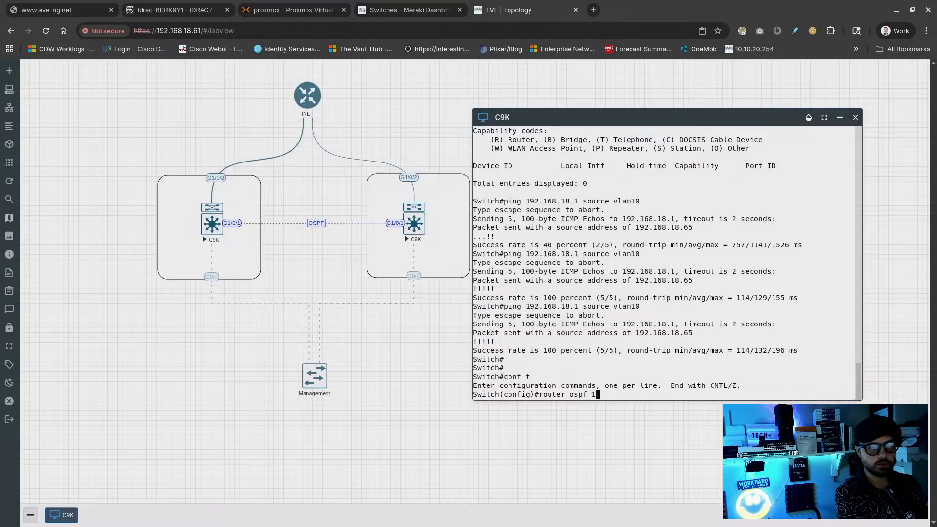
pyautogui.press('Return')
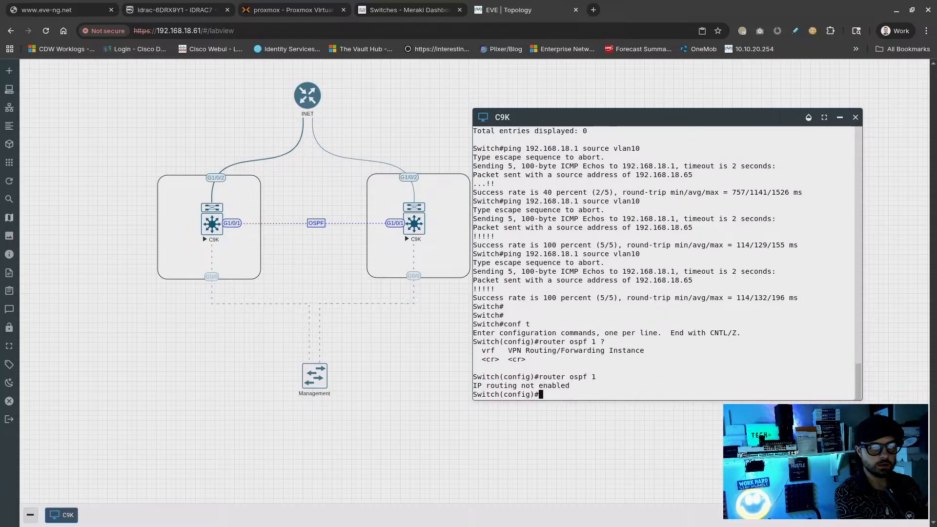
pyautogui.write('ip routing')
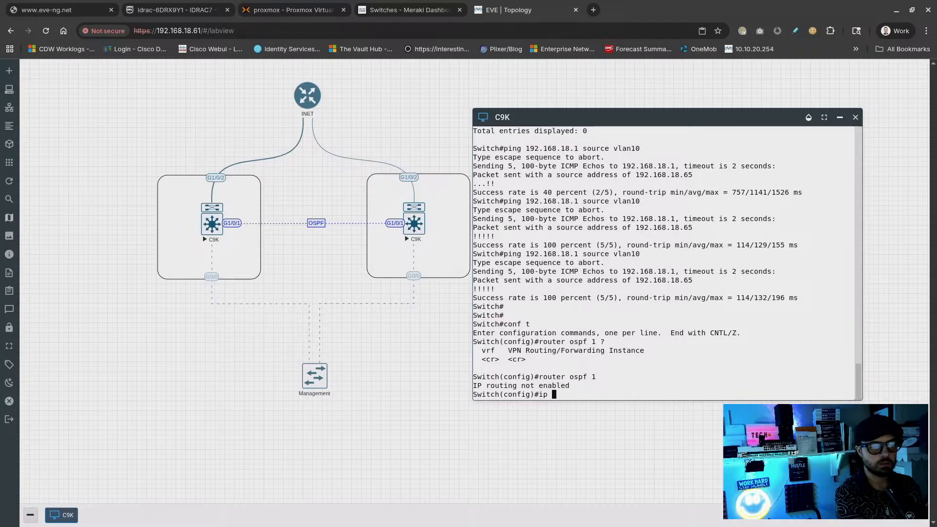
pyautogui.press('Return')
pyautogui.write('router ospf 1')
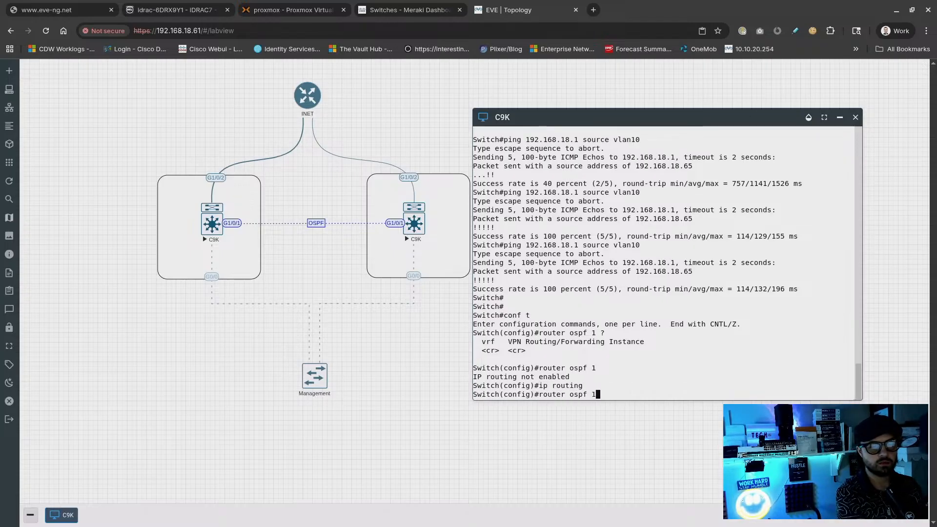
pyautogui.press('Return')
# Set the OSPF router-id to 192.168.18.65, correcting the mistyped address
pyautogui.write('rou')
pyautogui.press('Tab')
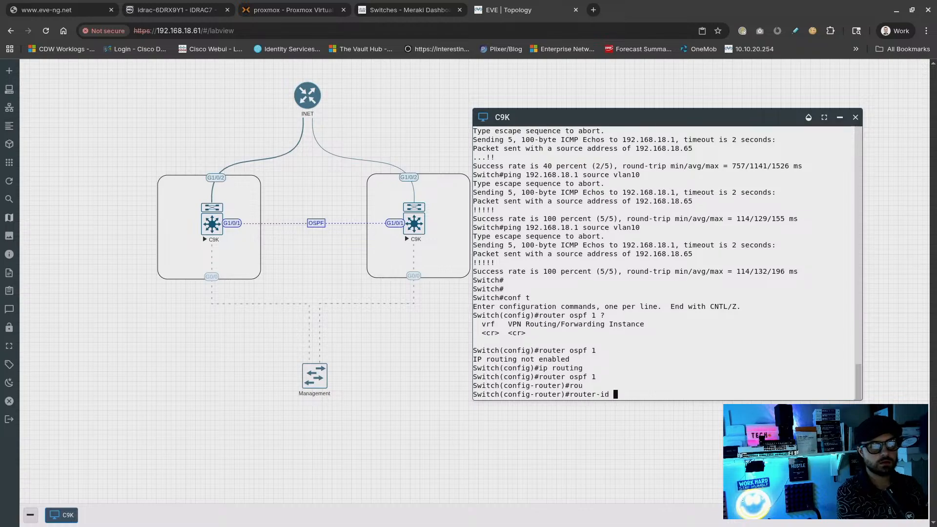
pyautogui.write('12.168.')
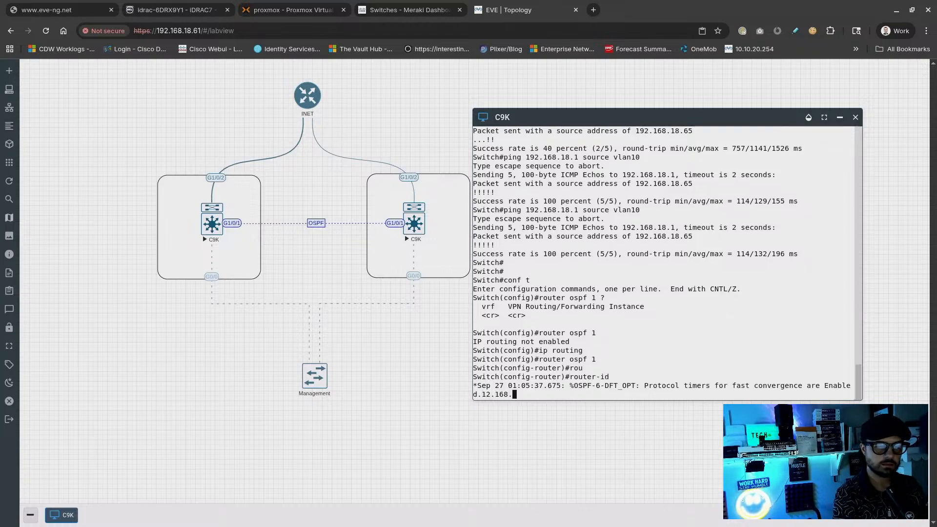
pyautogui.hotkey('ctrl', 'r')
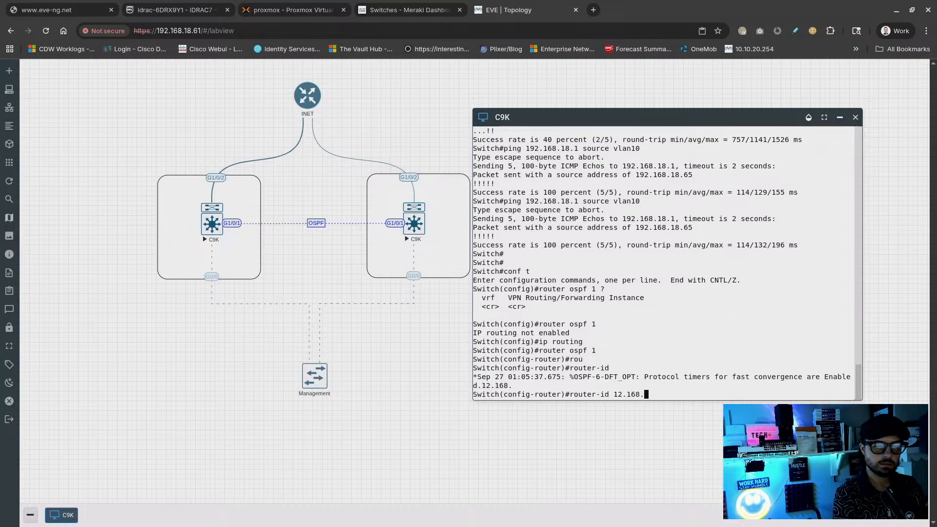
pyautogui.press('BackSpace')
pyautogui.press('BackSpace')
pyautogui.press('BackSpace')
pyautogui.press('BackSpace')
pyautogui.press('BackSpace')
pyautogui.press('BackSpace')
pyautogui.press('BackSpace')
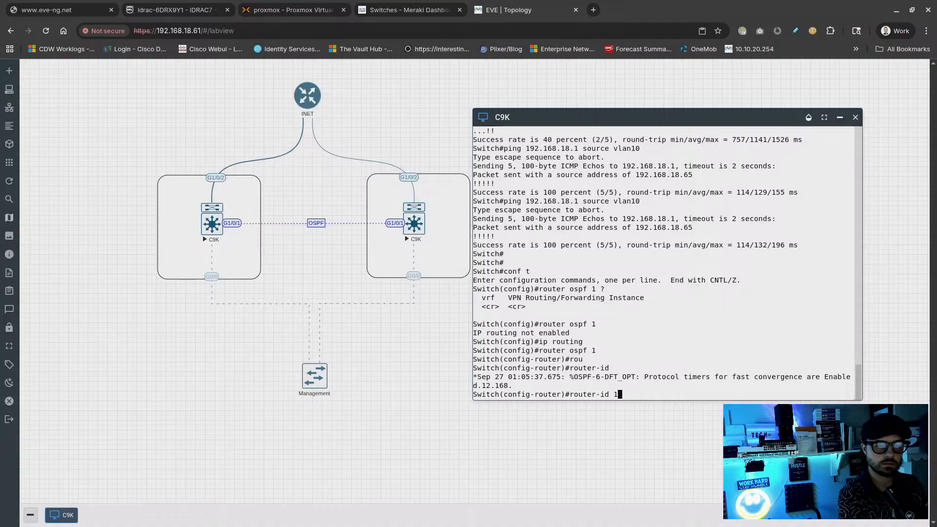
pyautogui.write('192.168')
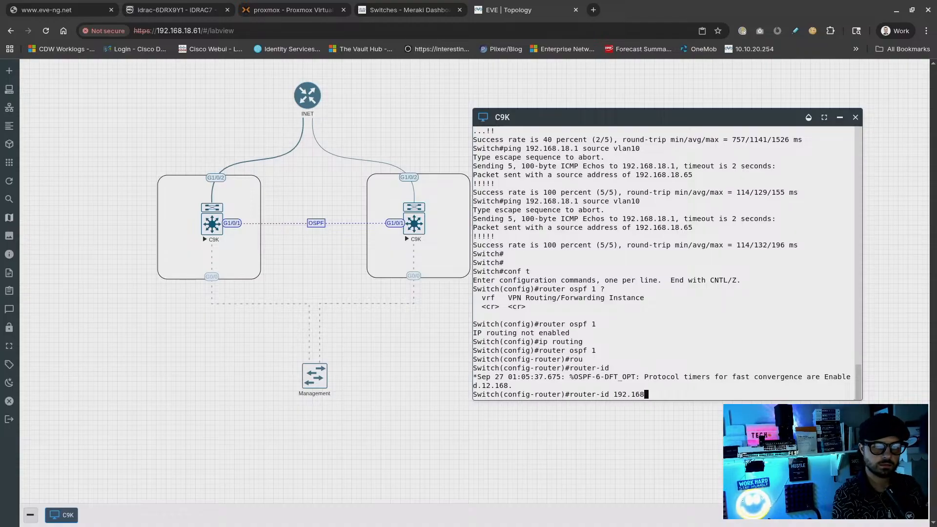
pyautogui.write('.18.65')
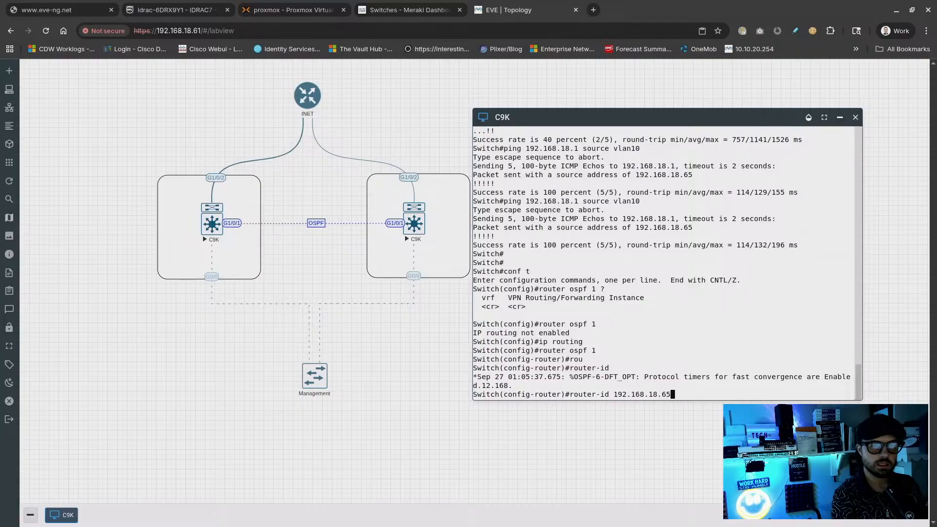
pyautogui.press('Return')
pyautogui.press('Return')
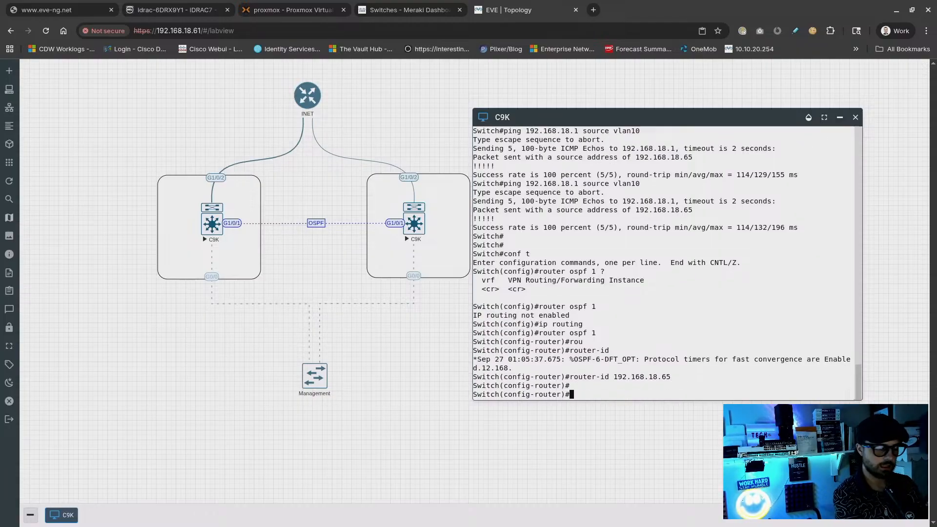
# Advertise 192.168.18.0 0.0.0.255 in area 0 and leave the OSPF configuration
pyautogui.write('net')
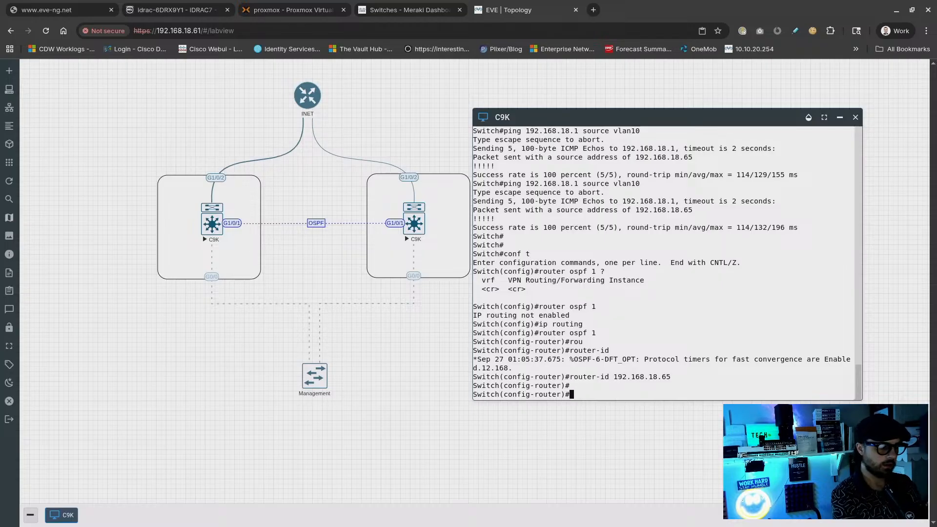
pyautogui.press('Tab')
pyautogui.write('192.1')
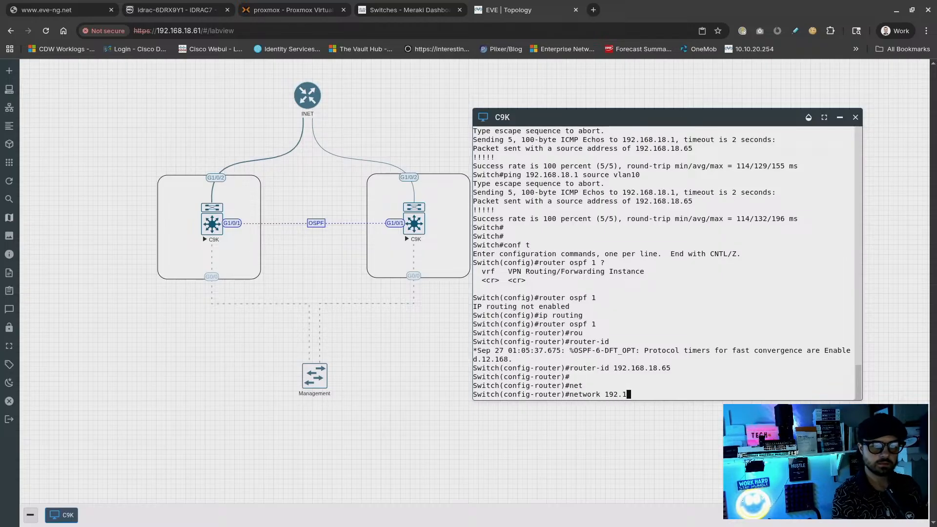
pyautogui.write('68.18.0 ')
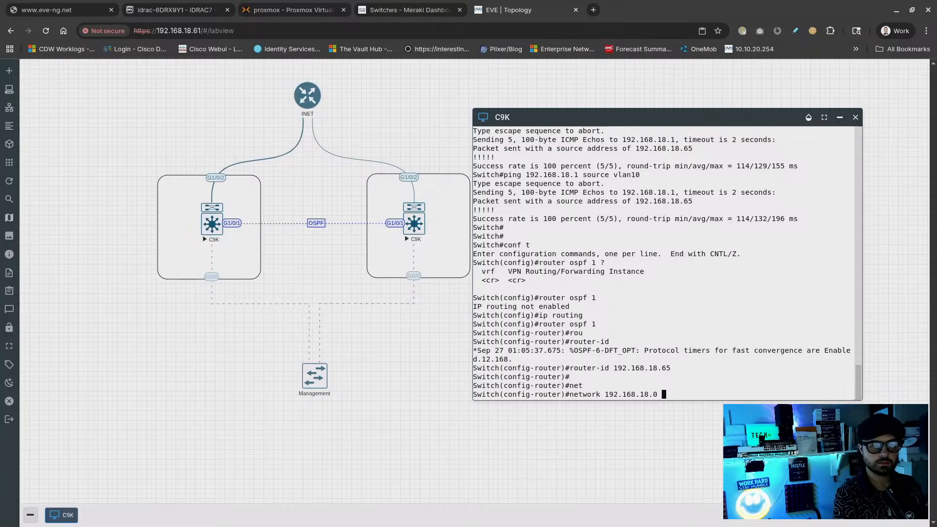
pyautogui.write('0.0.0.255 ')
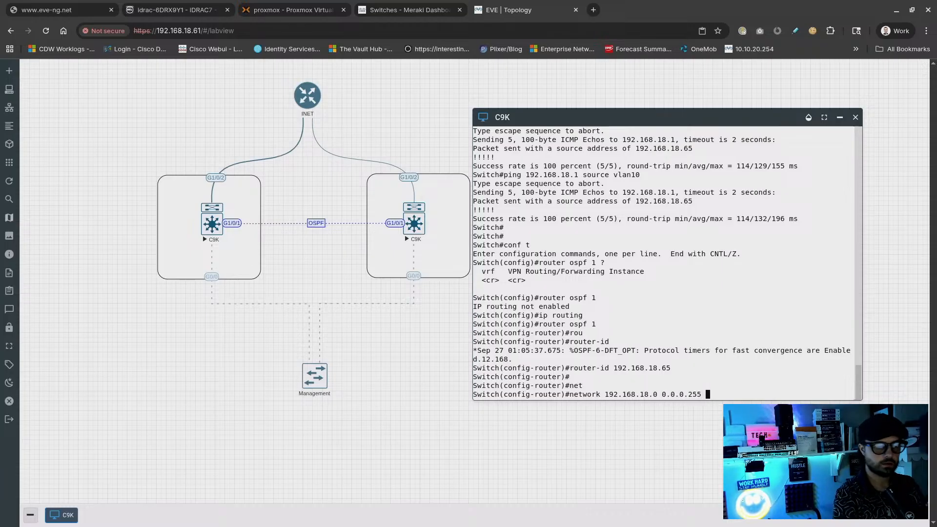
pyautogui.write('?area 0')
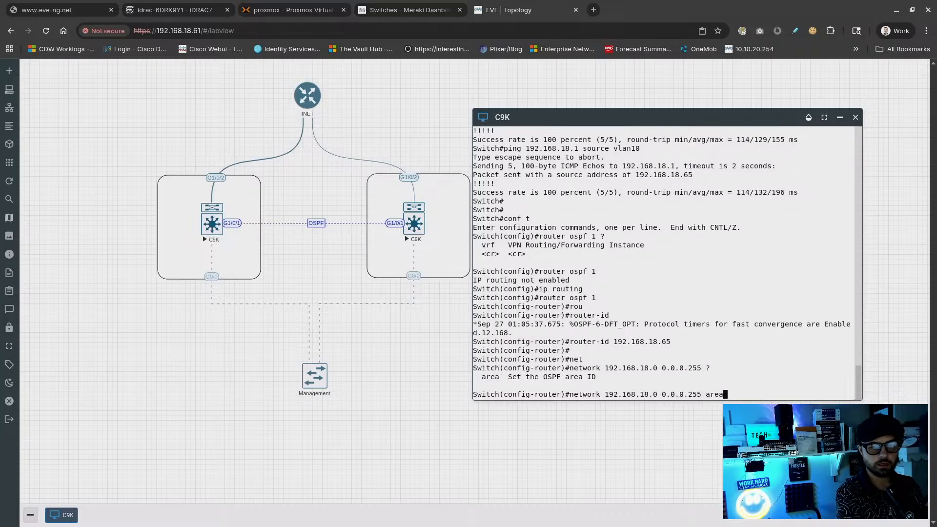
pyautogui.press('Return')
pyautogui.write('exit')
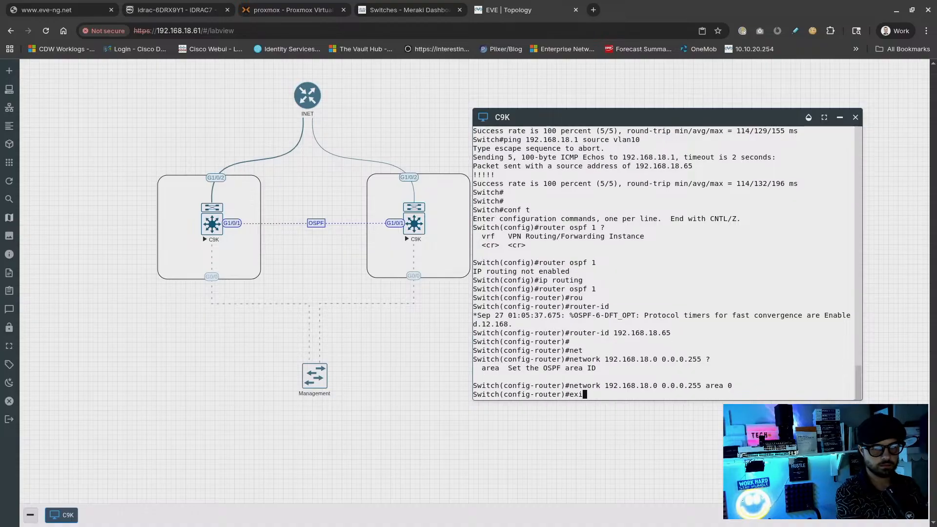
pyautogui.press('Return')
# Enter interface Vlan10, drop the unfinished ip ospf command, and exit to highlight adjacency logs
pyautogui.write('int vlan 10')
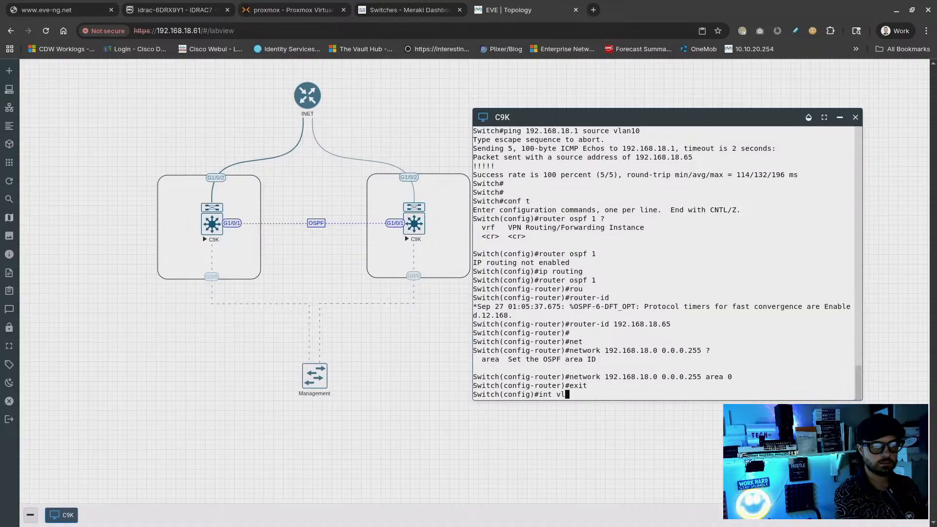
pyautogui.press('Return')
pyautogui.write('ip osp')
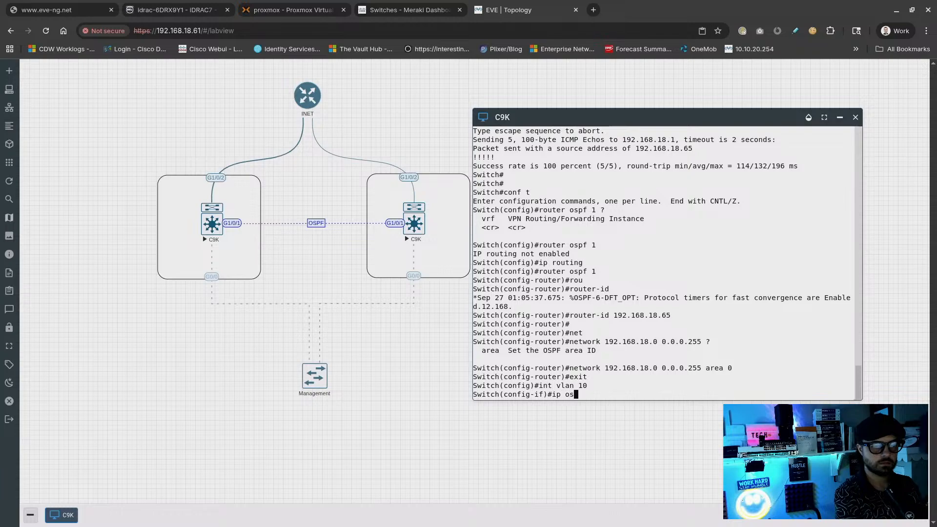
pyautogui.press('Tab')
pyautogui.write('?q')
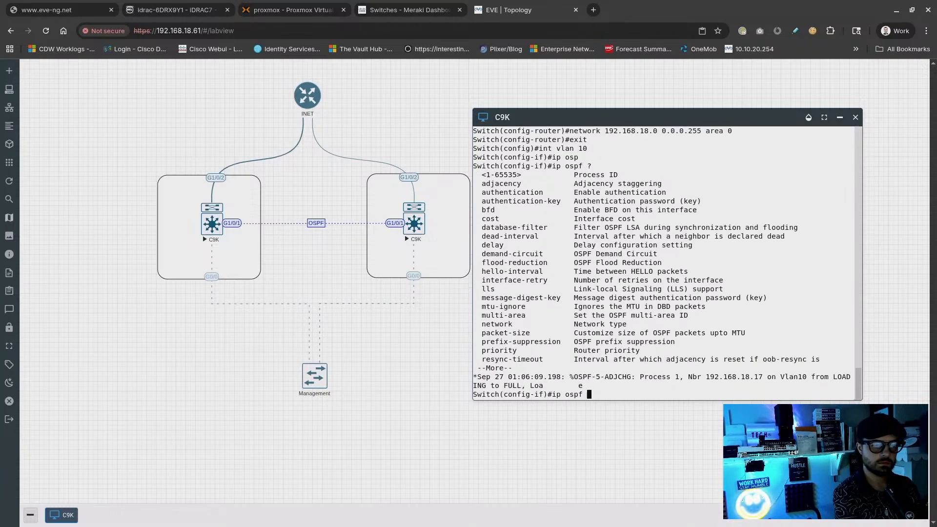
pyautogui.press('BackSpace')
pyautogui.press('BackSpace')
pyautogui.press('BackSpace')
pyautogui.press('BackSpace')
pyautogui.press('BackSpace')
pyautogui.press('BackSpace')
pyautogui.press('BackSpace')
pyautogui.press('BackSpace')
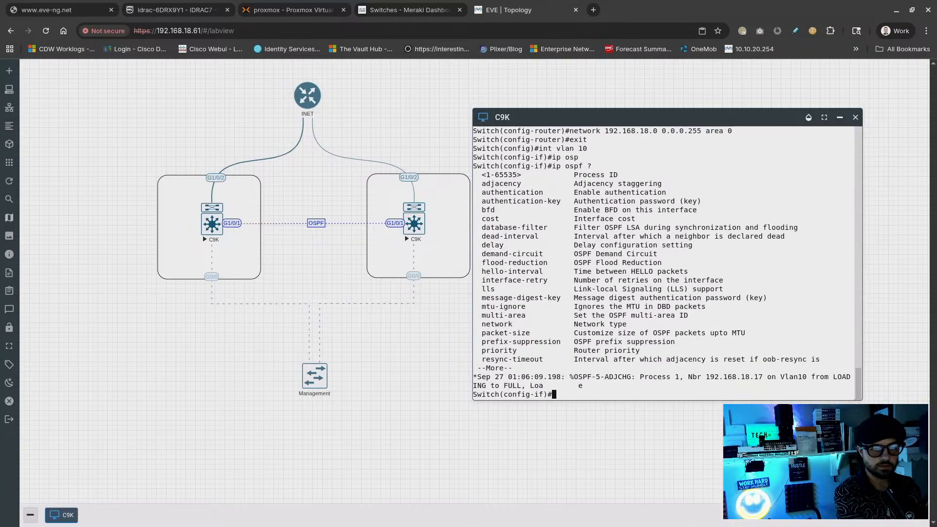
pyautogui.hotkey('ctrl', 'z')
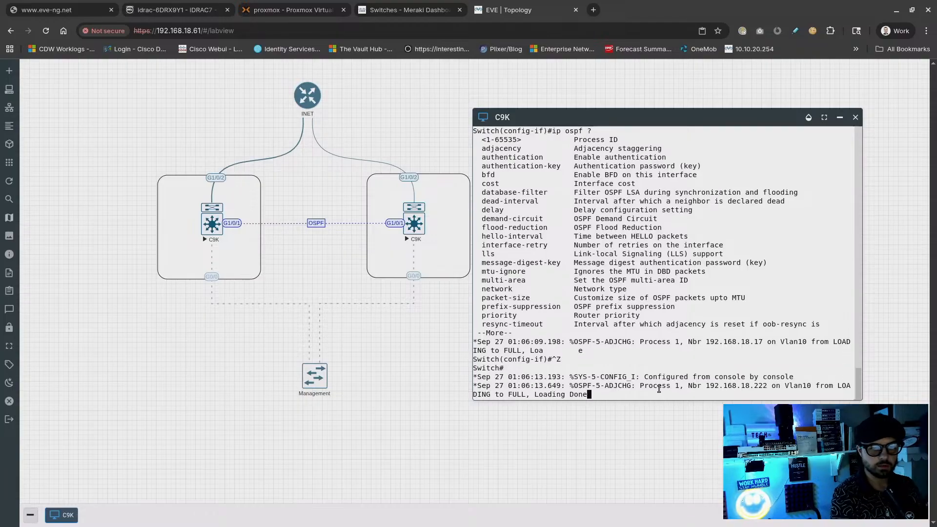
pyautogui.moveTo(653, 335); pyautogui.dragTo(676, 369)
pyautogui.click(735, 377)
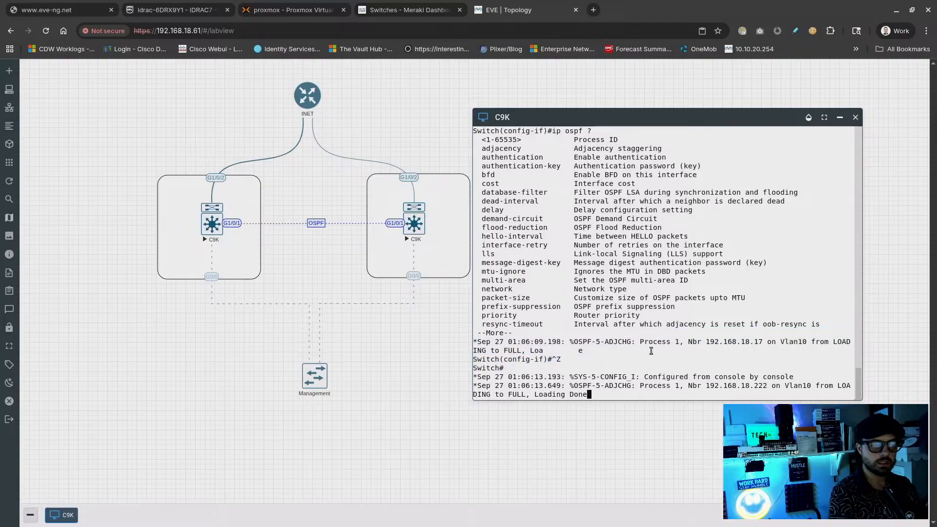
pyautogui.press('Return')
pyautogui.press('Return')
pyautogui.press('Return')
# Display the C9K routing table
pyautogui.write('show ip route')
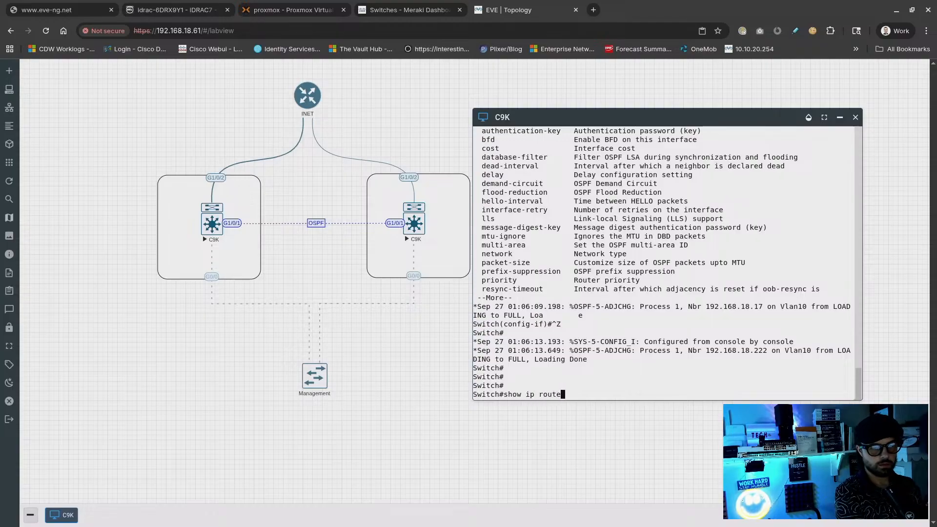
pyautogui.press('Return')
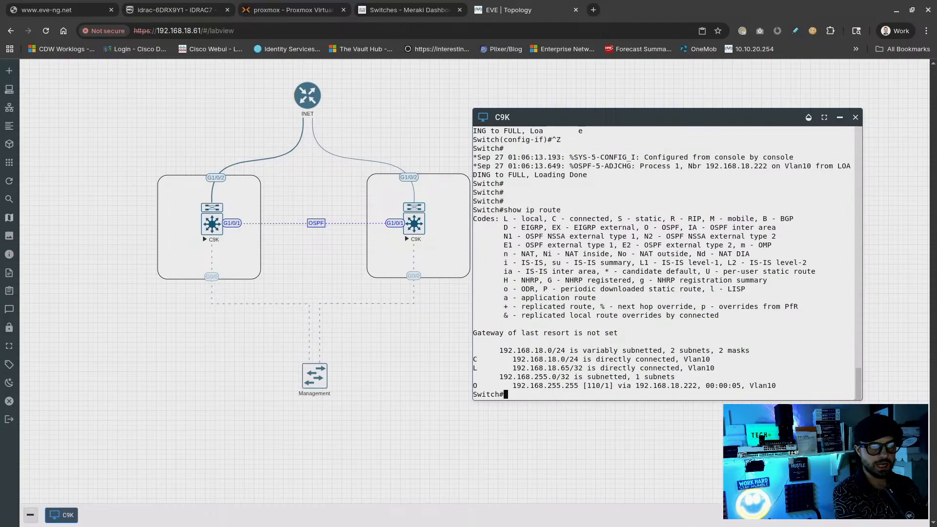
pyautogui.press('Return')
# List the OSPF neighbours with show ip ospf nei and highlight both FULL neighbour rows
pyautogui.write('show ip odp')
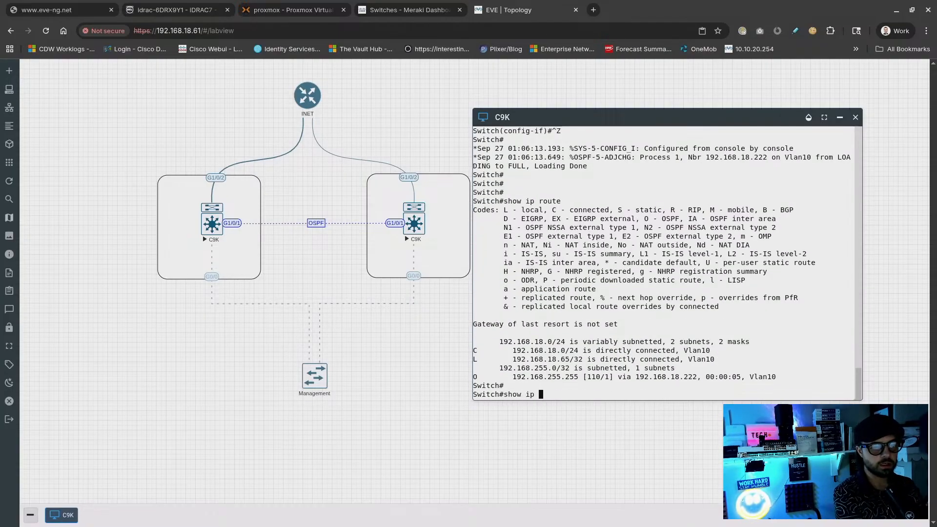
pyautogui.press('BackSpace')
pyautogui.press('BackSpace')
pyautogui.write('spf nei')
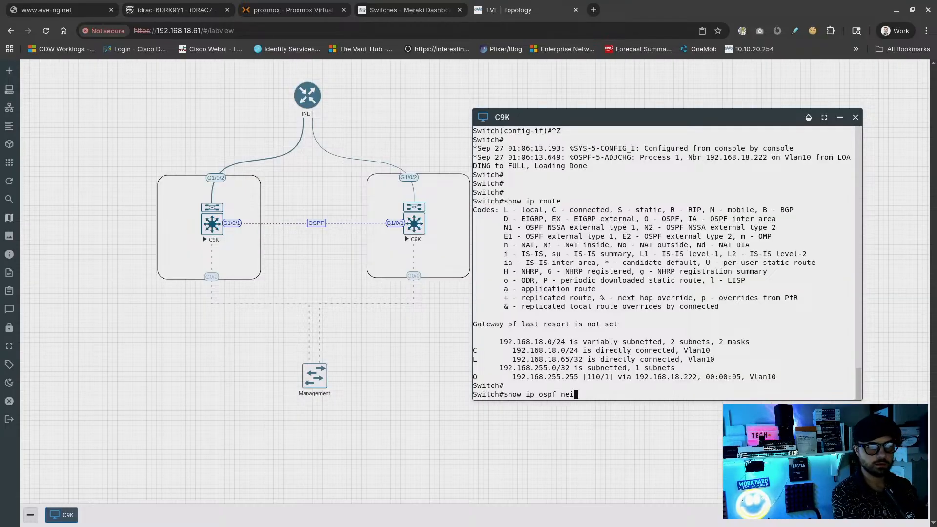
pyautogui.press('Return')
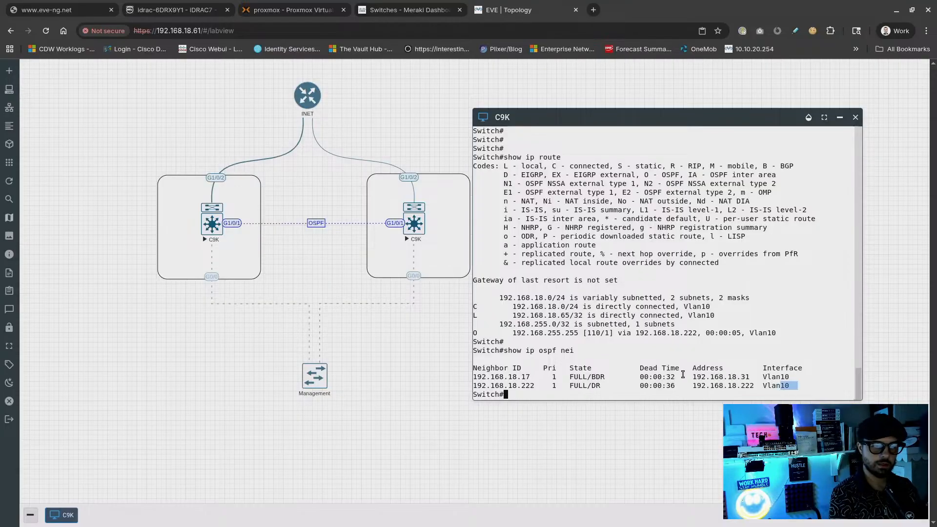
pyautogui.moveTo(683, 374); pyautogui.dragTo(459, 375)
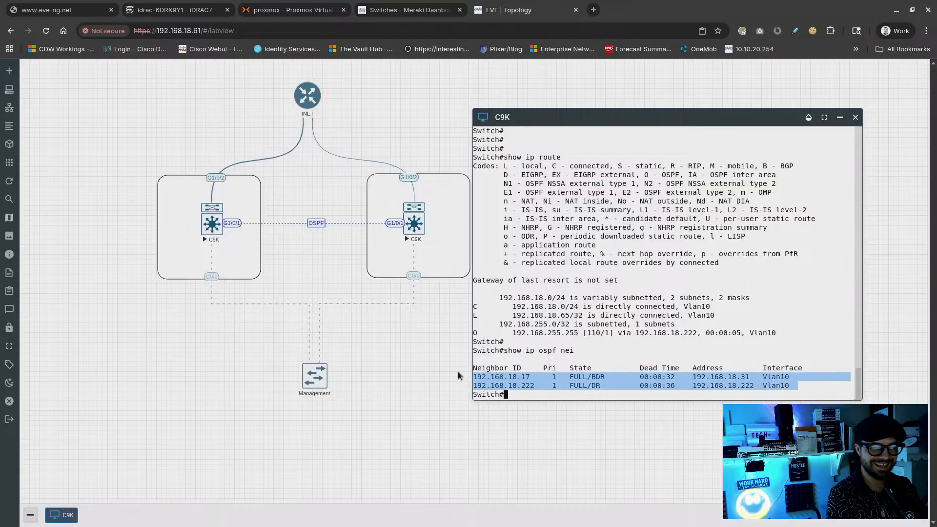
pyautogui.click(520, 379)
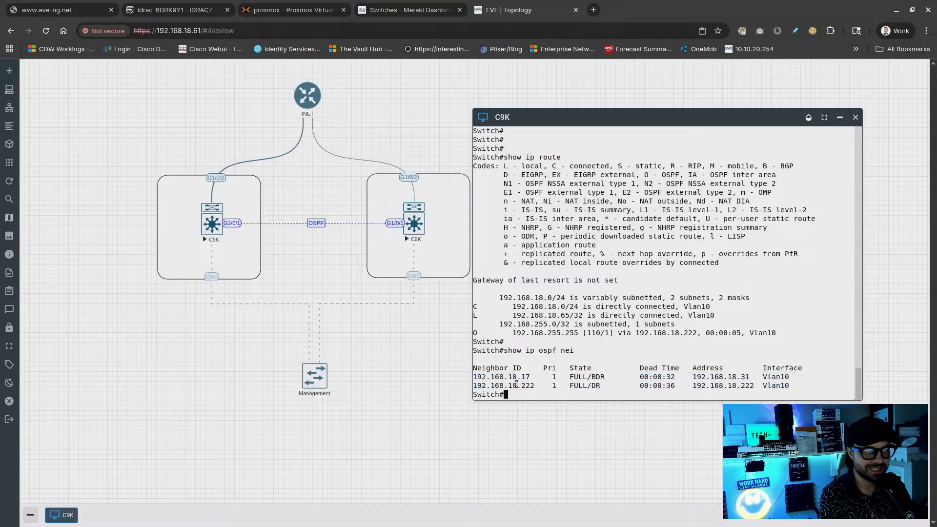
pyautogui.moveTo(509, 386); pyautogui.dragTo(534, 384)
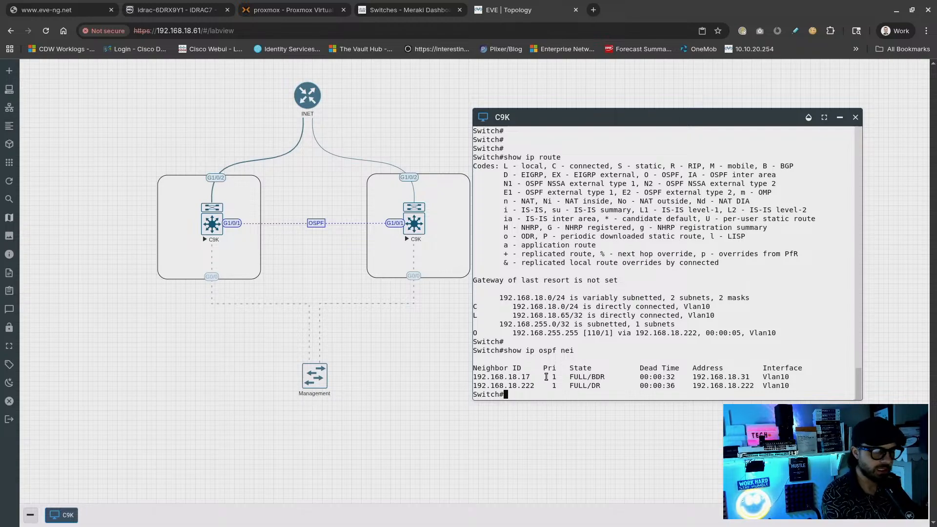
# Recheck the route table and enter global configuration mode with conf t
pyautogui.write('show ip route')
pyautogui.press('Return')
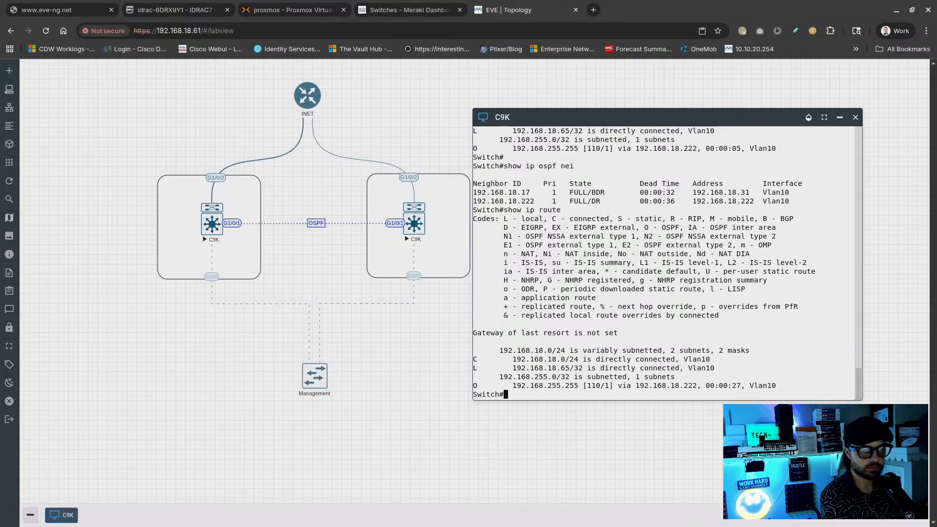
pyautogui.press('Return')
pyautogui.press('Return')
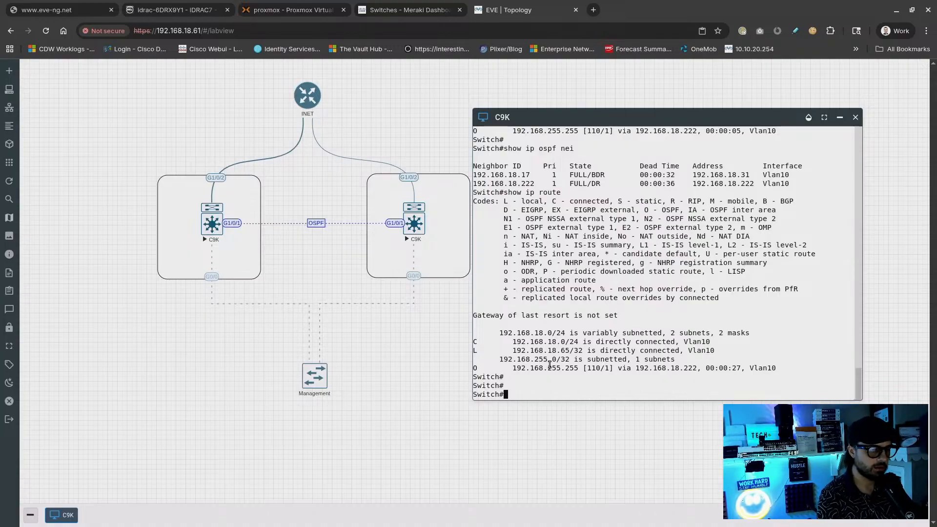
pyautogui.write('conf t')
pyautogui.press('Return')
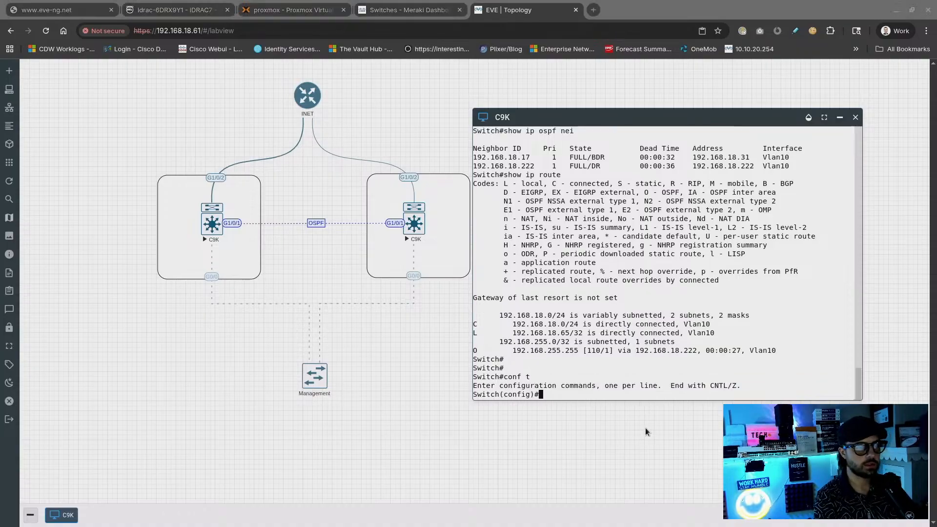
pyautogui.press('super')
# Bring the SSH terminal forward and enter router ospf 1 on the 9300
pyautogui.click(461, 312)
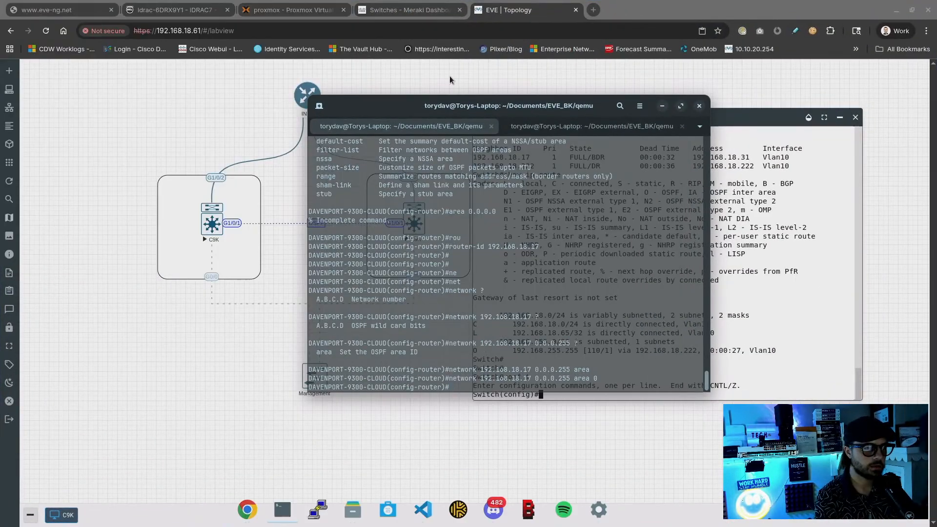
pyautogui.moveTo(441, 107); pyautogui.dragTo(320, 143)
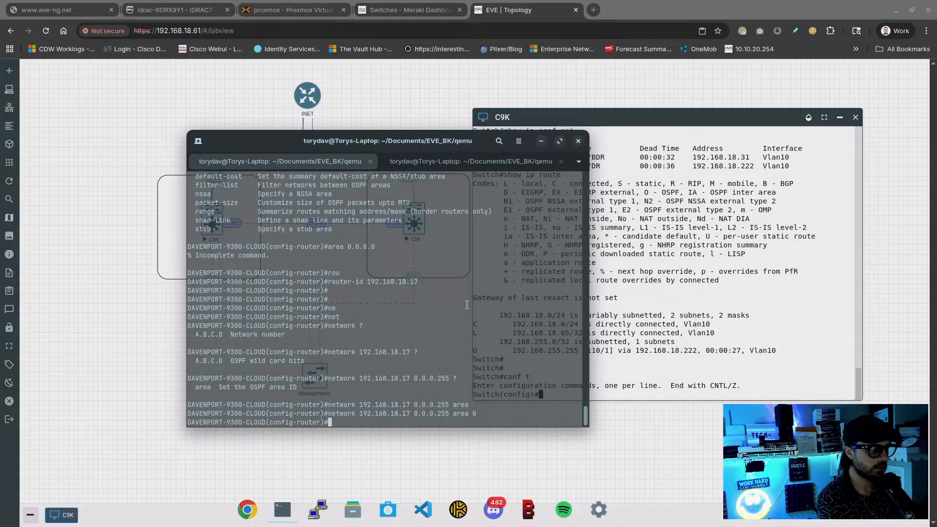
pyautogui.write('exit')
pyautogui.press('Return')
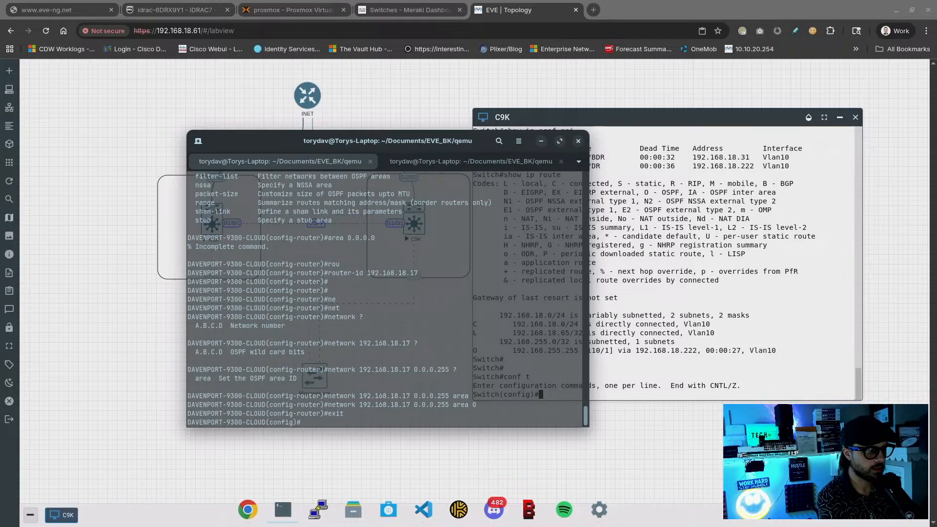
pyautogui.write('r')
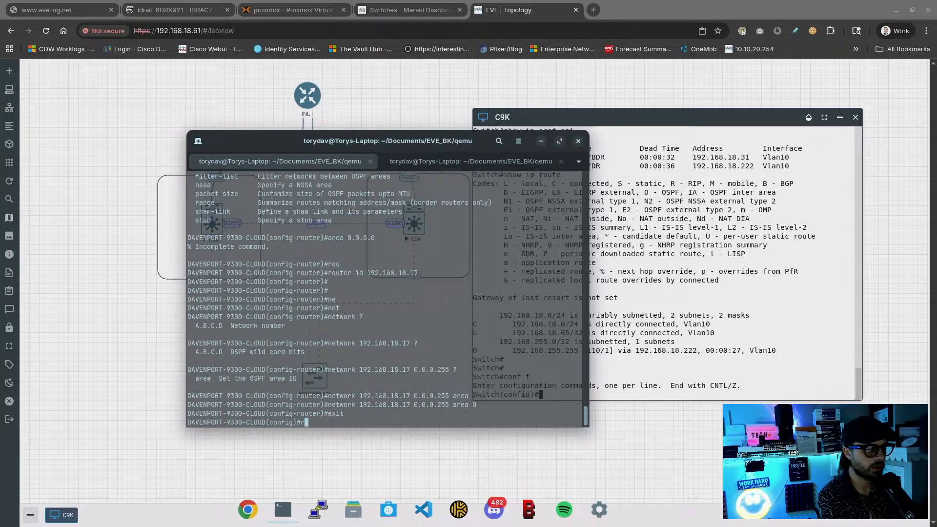
pyautogui.write('outer ospf 1')
pyautogui.press('Return')
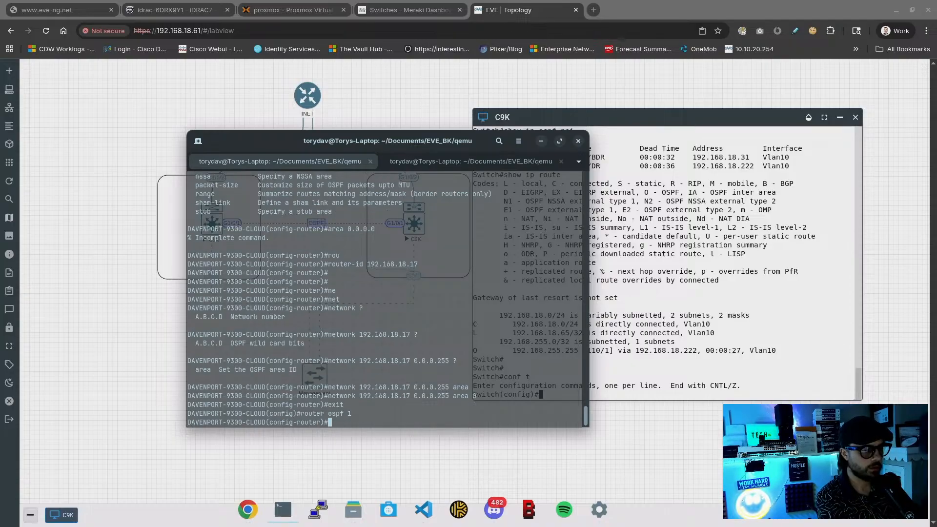
# Add default-information originate to OSPF 1, then view the 9300 routing table
pyautogui.write('def')
pyautogui.press('Tab')
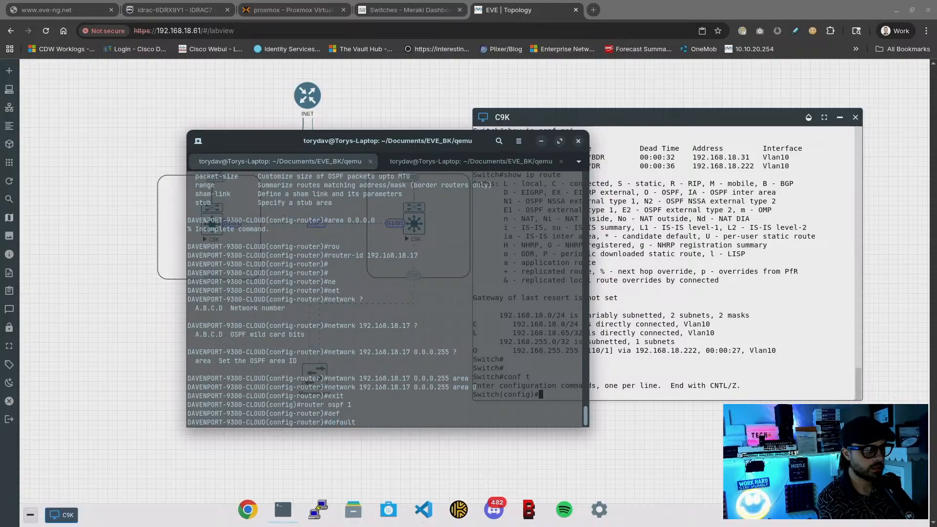
pyautogui.write('-in')
pyautogui.press('Tab')
pyautogui.write('or')
pyautogui.press('Tab')
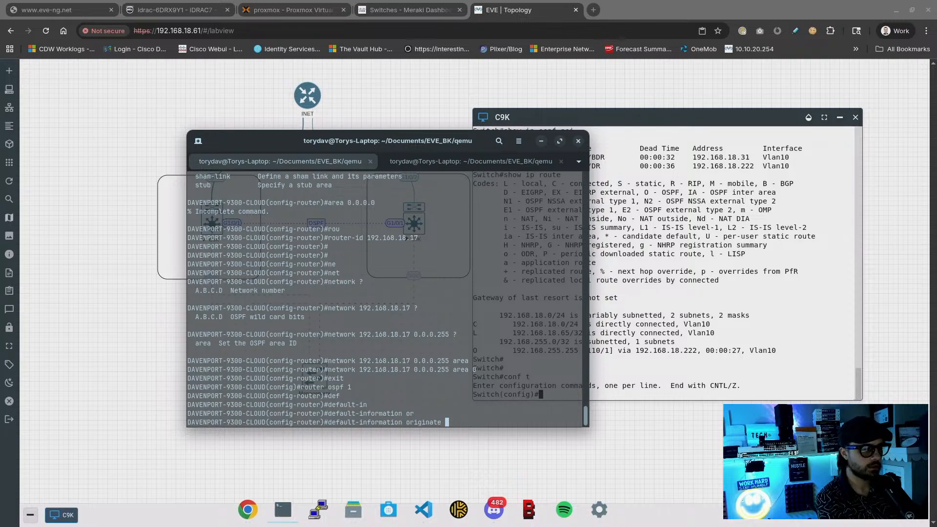
pyautogui.press('Return')
pyautogui.write('end')
pyautogui.press('Return')
pyautogui.write('show ip route')
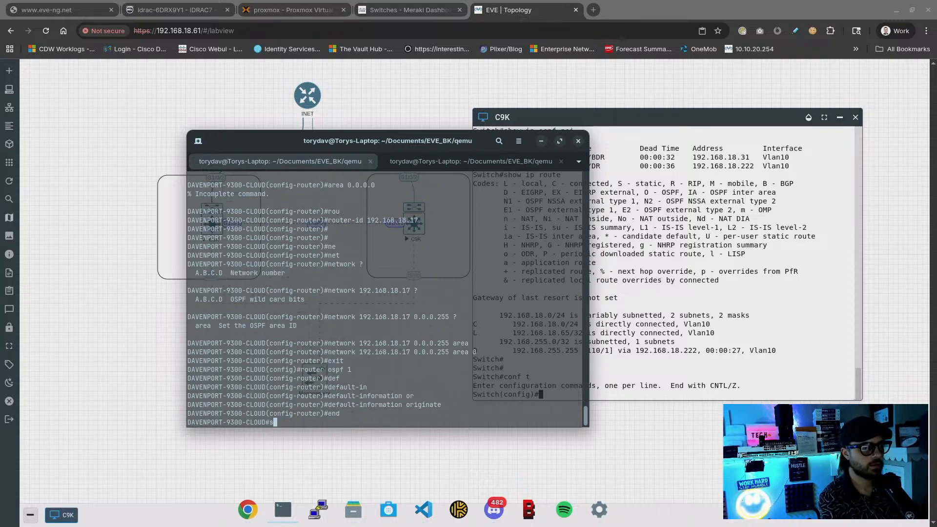
pyautogui.press('Return')
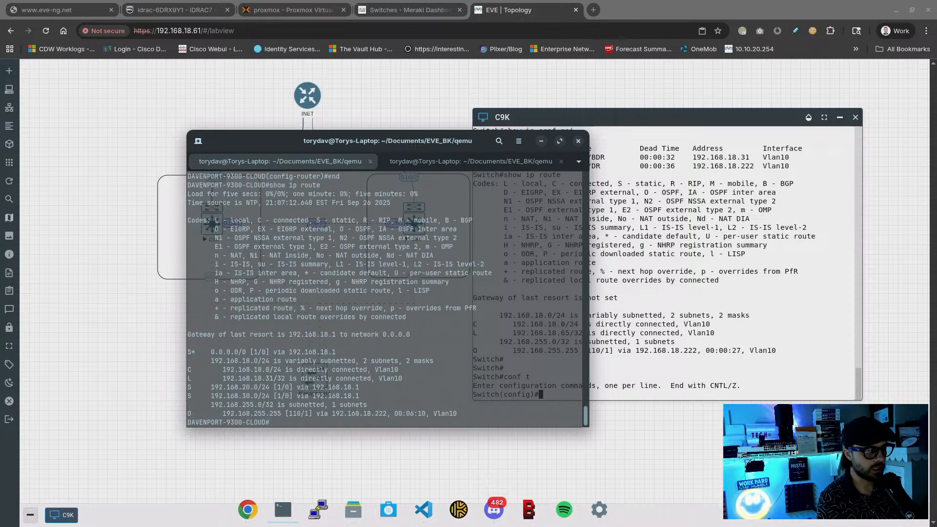
# Add redistribute static under router ospf 1 and return to privileged mode
pyautogui.write('conf t')
pyautogui.press('Return')
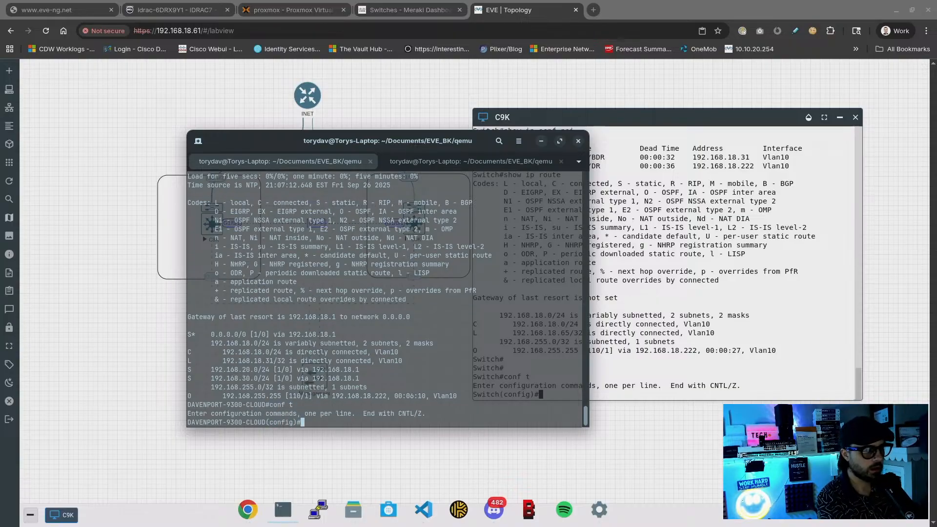
pyautogui.write('router osp')
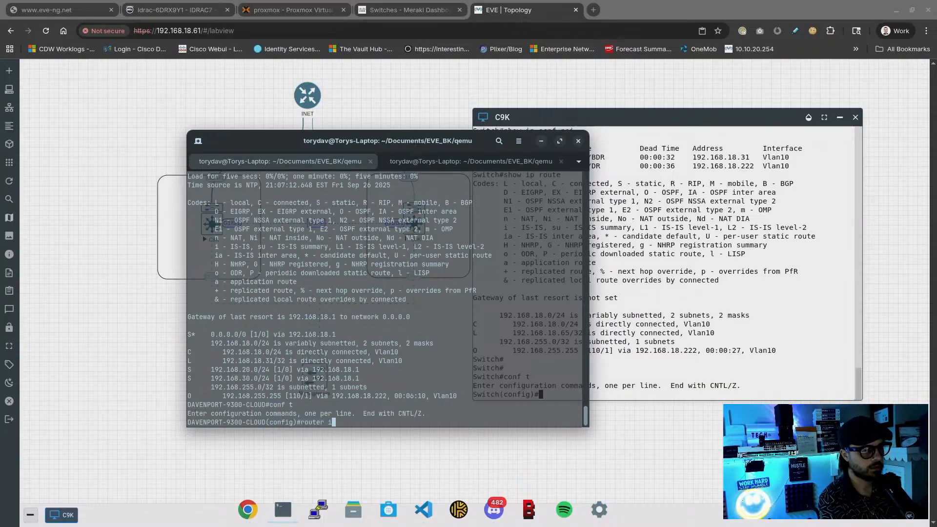
pyautogui.write('f 1')
pyautogui.press('Return')
pyautogui.write('red')
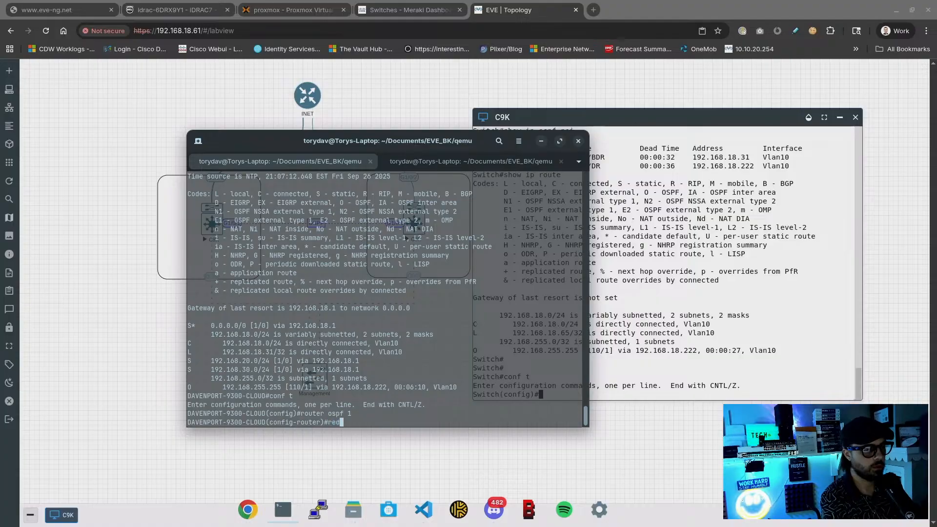
pyautogui.press('Tab')
pyautogui.write('s')
pyautogui.press('Tab')
pyautogui.press('Return')
pyautogui.write('end')
pyautogui.press('Return')
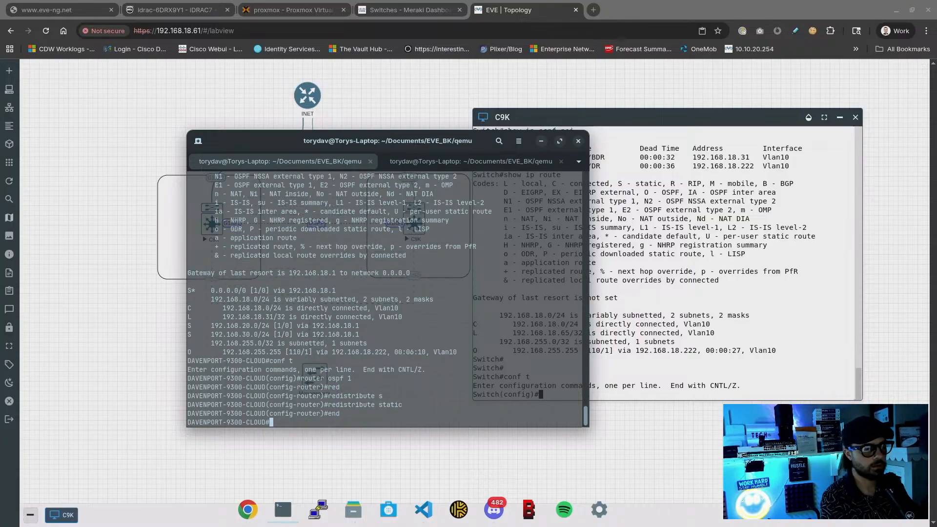
# Return the C9K console to privileged mode and display its routing table with sh ip rou
pyautogui.click(644, 245)
pyautogui.write('int vlan 10')
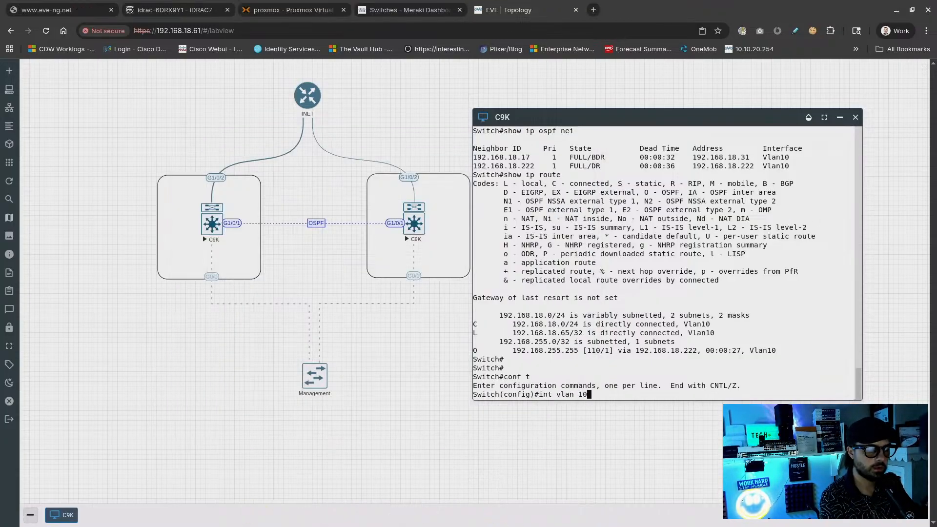
pyautogui.press('BackSpace')
pyautogui.press('BackSpace')
pyautogui.press('BackSpace')
pyautogui.press('BackSpace')
pyautogui.press('BackSpace')
pyautogui.press('BackSpace')
pyautogui.press('BackSpace')
pyautogui.press('BackSpace')
pyautogui.press('BackSpace')
pyautogui.press('BackSpace')
pyautogui.press('BackSpace')
pyautogui.write('exit')
pyautogui.hotkey('ctrl', 'z')
pyautogui.write('sh ')
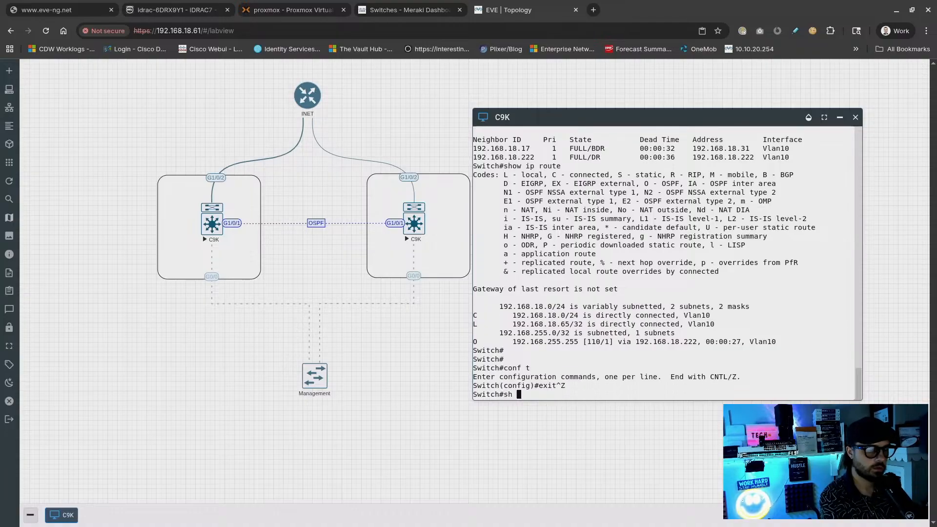
pyautogui.write('ip rou')
pyautogui.press('Return')
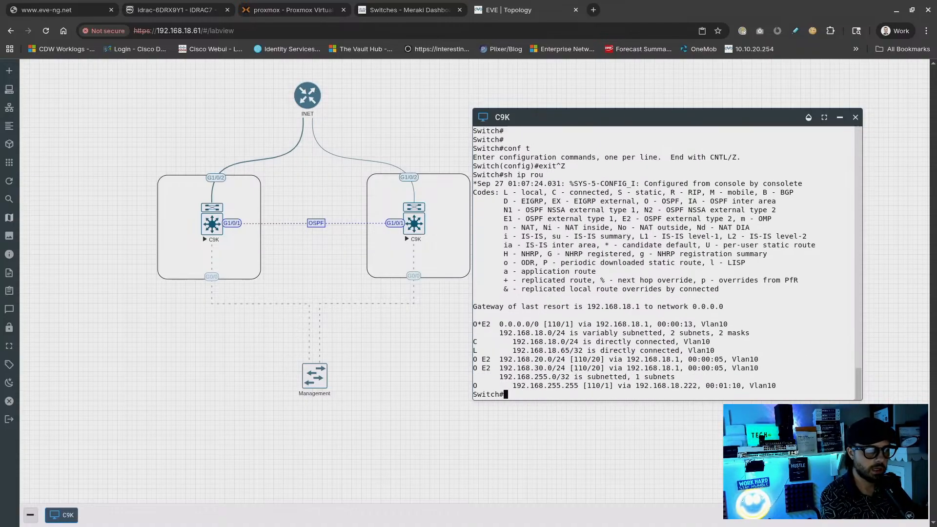
pyautogui.press('Return')
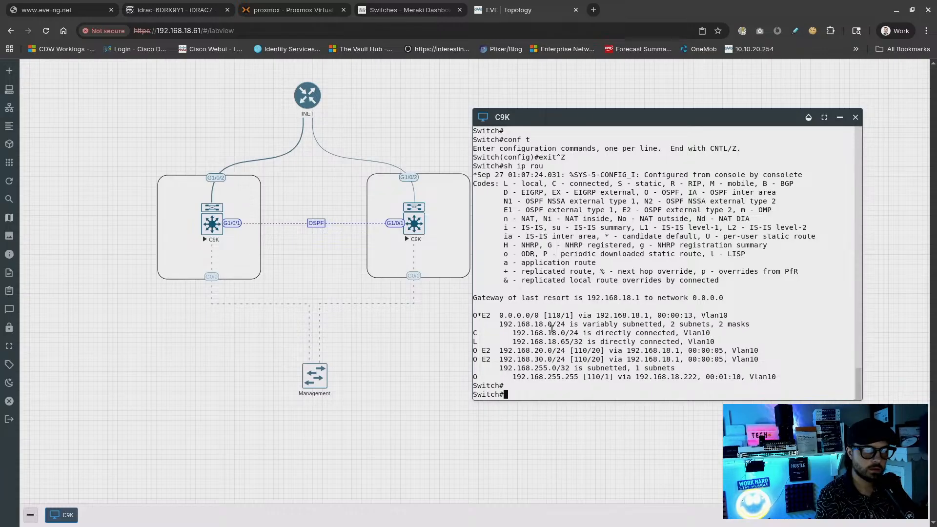
# Highlight the O*E2 default route and the 192.168.20.0/24 and 192.168.30.0/24 external routes
pyautogui.moveTo(476, 317); pyautogui.dragTo(742, 324)
pyautogui.moveTo(762, 360); pyautogui.dragTo(510, 351)
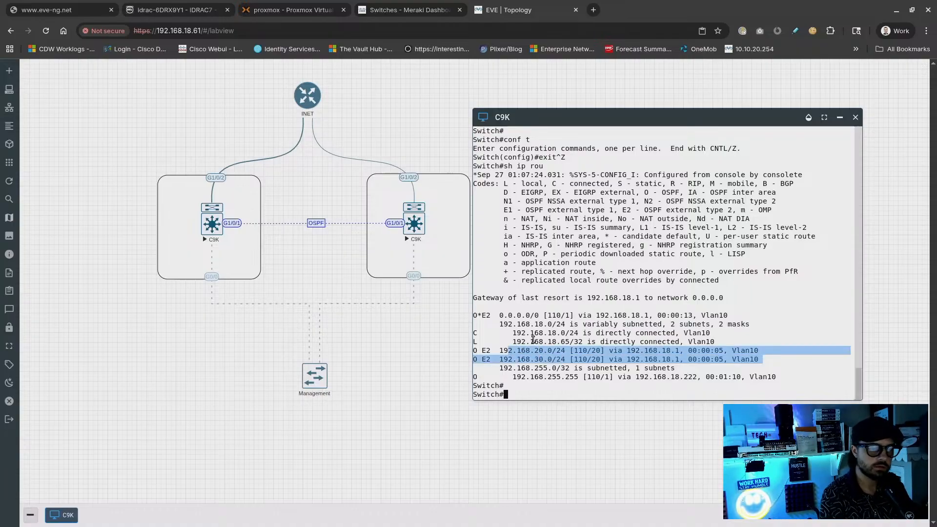
pyautogui.click(533, 340)
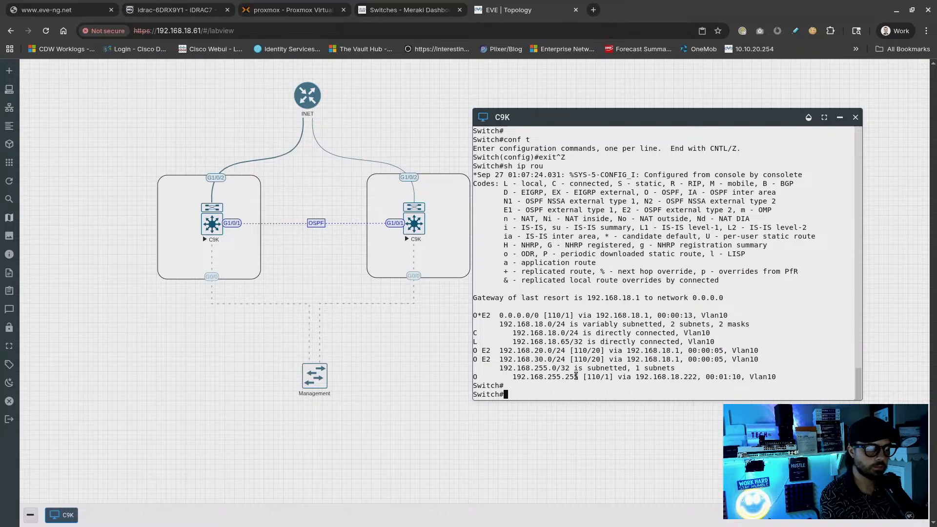
pyautogui.moveTo(552, 116); pyautogui.dragTo(533, 132)
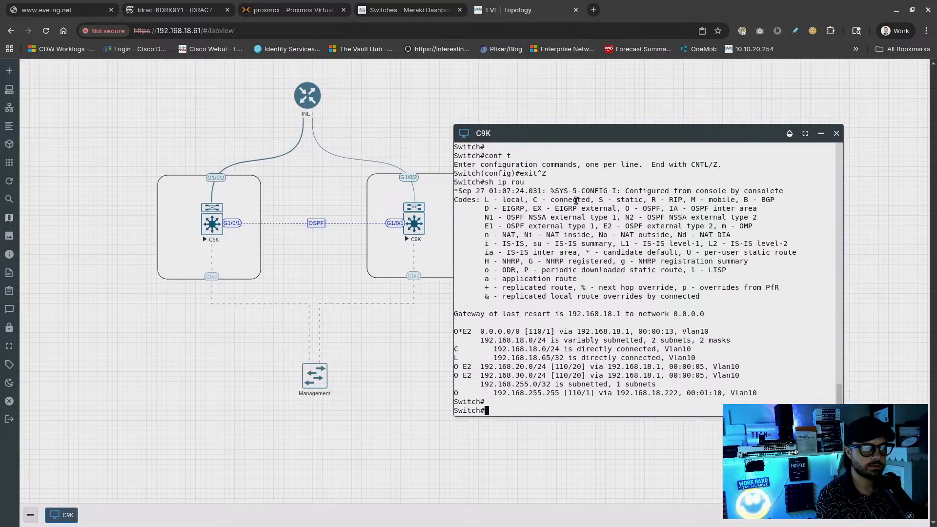
pyautogui.moveTo(556, 136); pyautogui.dragTo(546, 144)
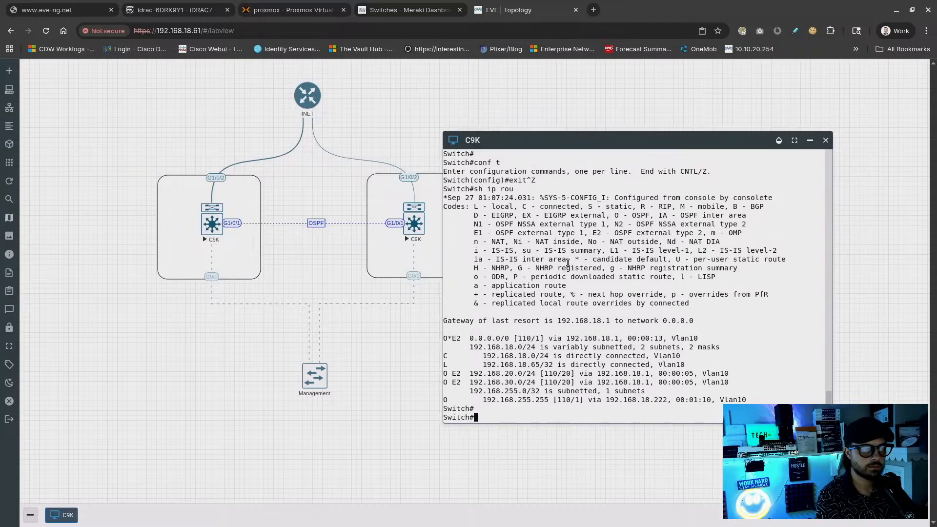
pyautogui.moveTo(488, 142); pyautogui.dragTo(537, 138)
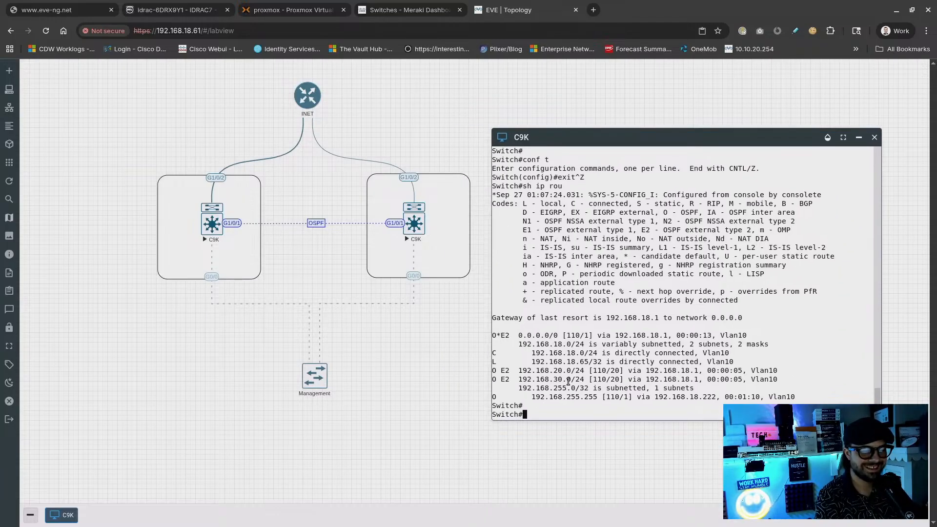
pyautogui.hotkey('alt', 'Tab')
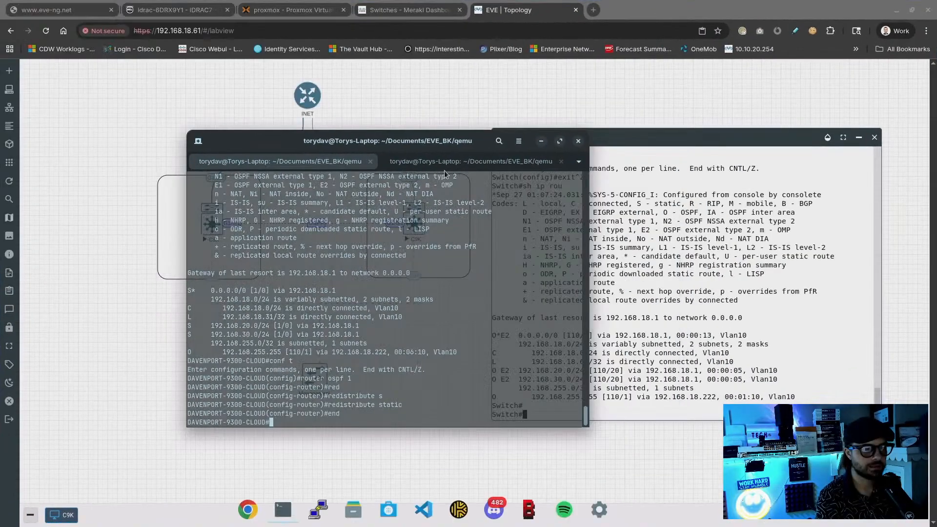
# Show the 9300 routing table and inspect its last route line
pyautogui.moveTo(415, 142); pyautogui.dragTo(336, 126)
pyautogui.write('s')
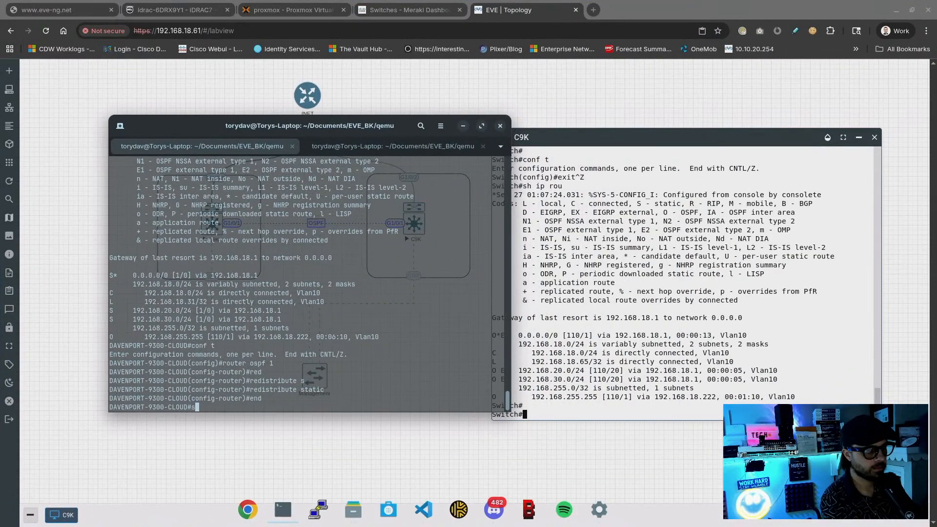
pyautogui.write('how ip route')
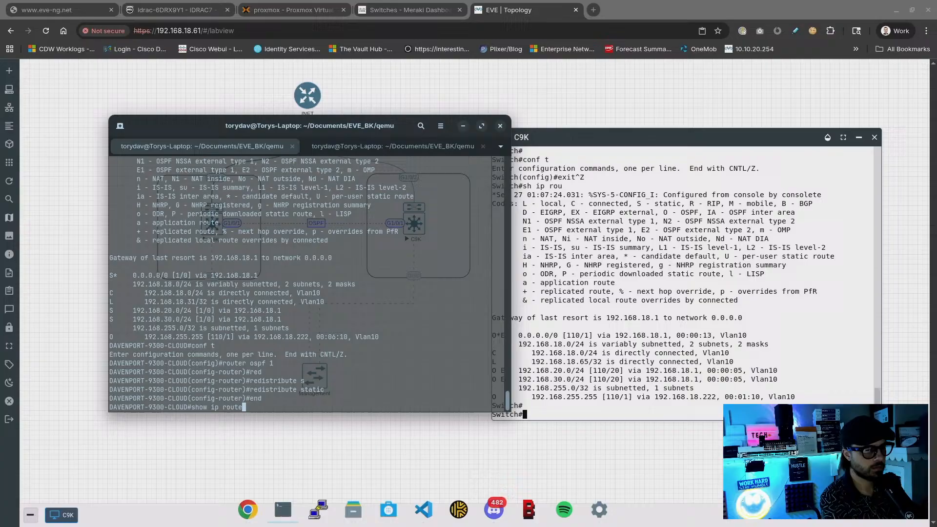
pyautogui.press('Return')
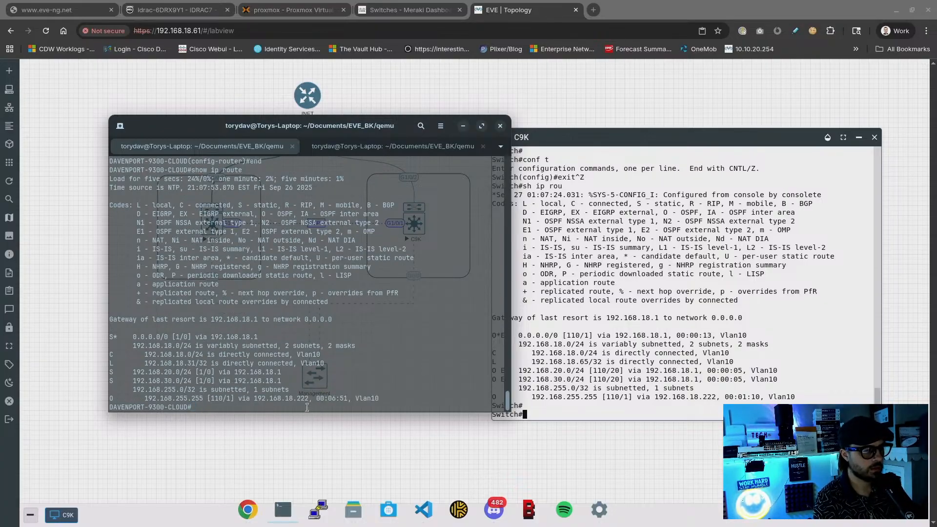
pyautogui.tripleClick(269, 399)
pyautogui.click(378, 385)
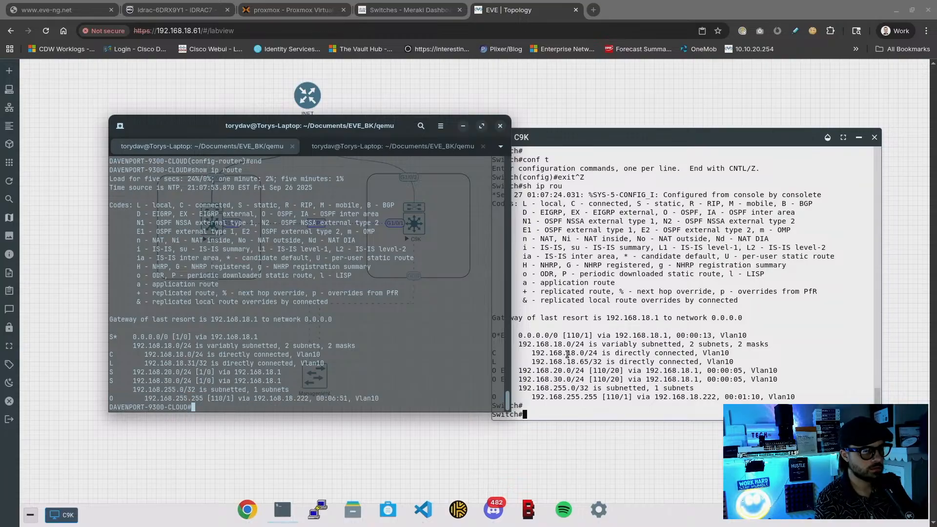
# List the OSPF neighbours and copy the 192.168.18.222 neighbour address
pyautogui.write('s')
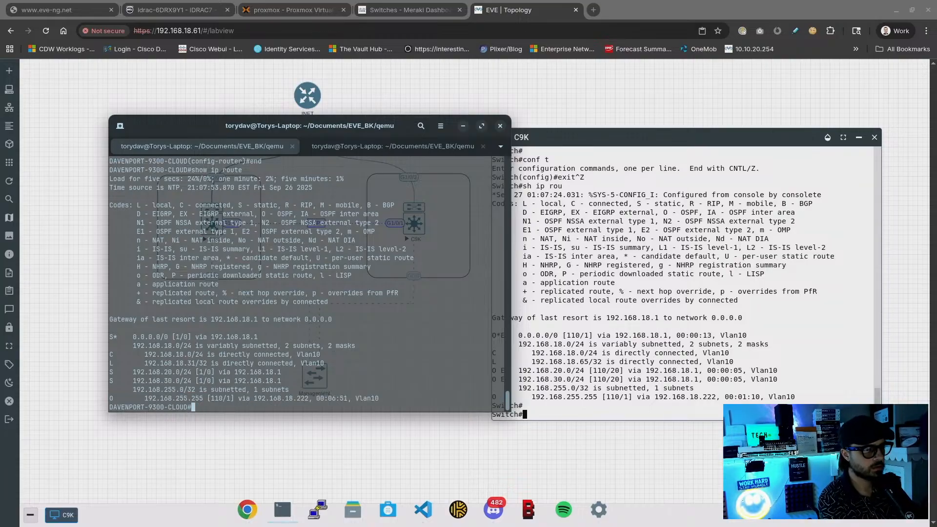
pyautogui.write('show ip os')
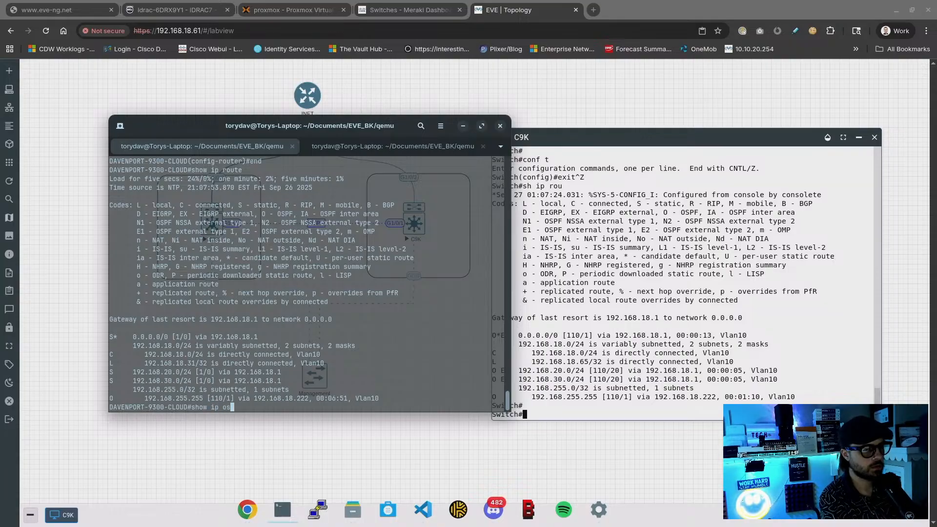
pyautogui.write('pf nei')
pyautogui.press('Tab')
pyautogui.press('Return')
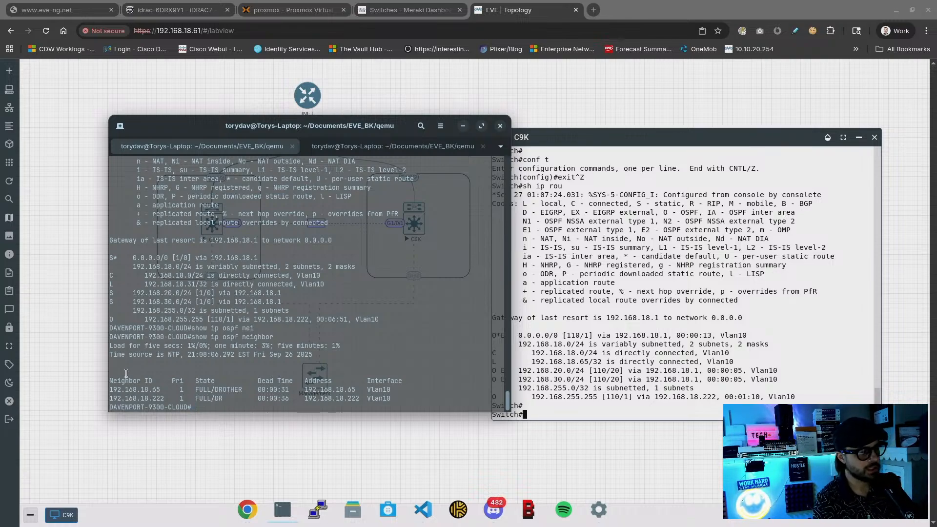
pyautogui.moveTo(109, 398); pyautogui.dragTo(164, 400)
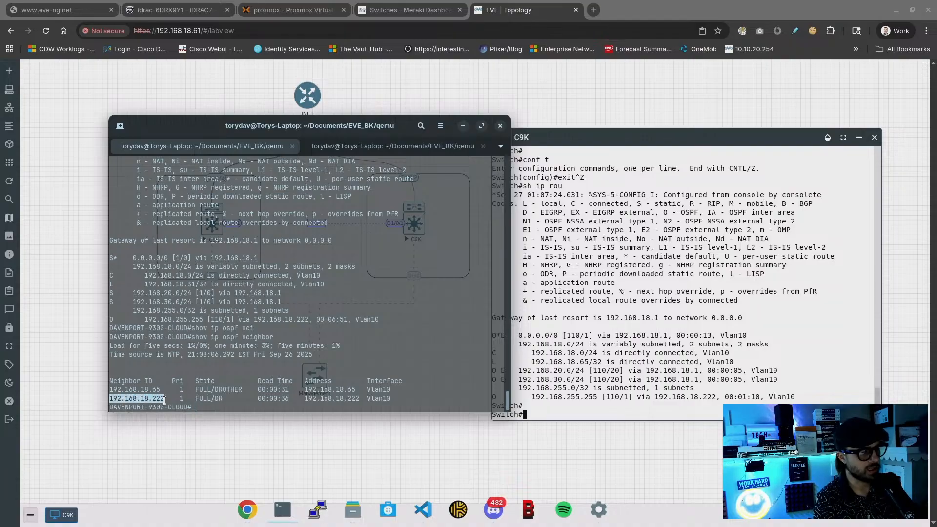
pyautogui.rightClick(164, 400)
pyautogui.click(201, 273)
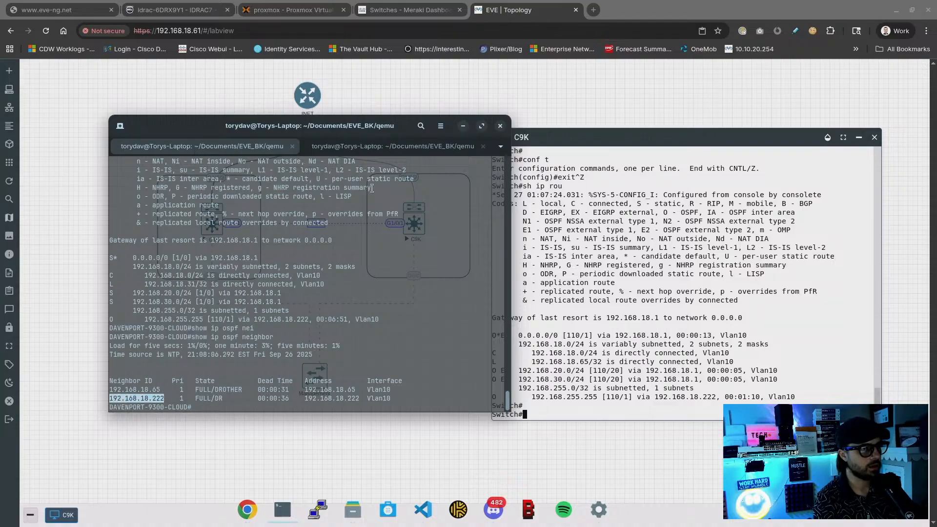
# SSH as admin to 192.168.18.222 from the local shell, accepting its host key and logging in
pyautogui.click(389, 148)
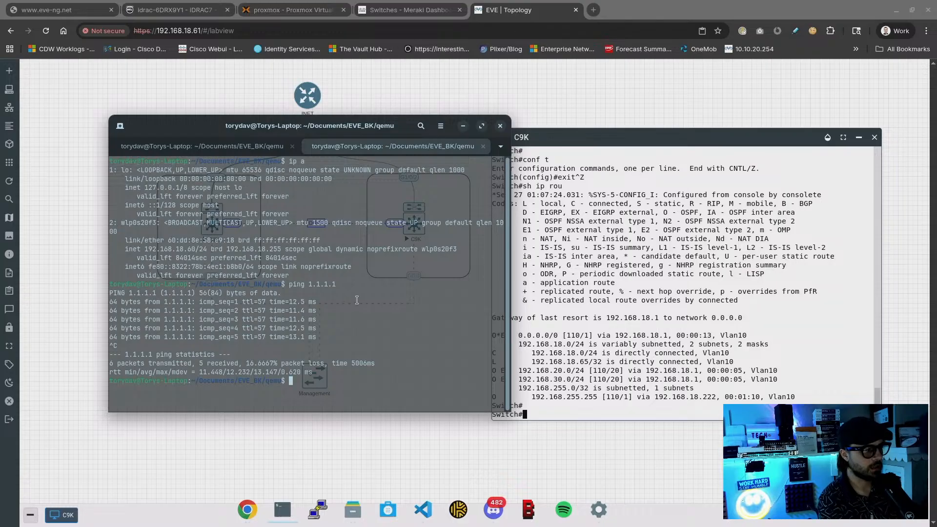
pyautogui.press('Return')
pyautogui.press('Return')
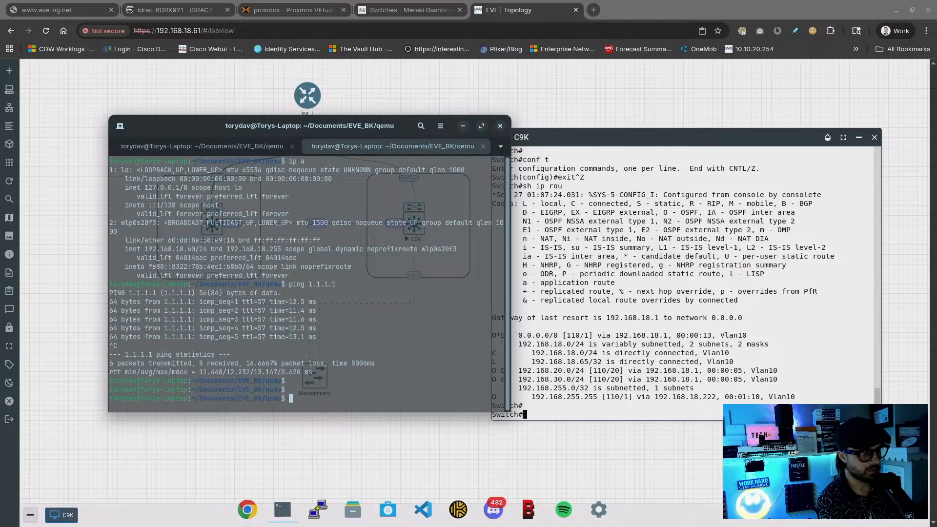
pyautogui.write('ssh')
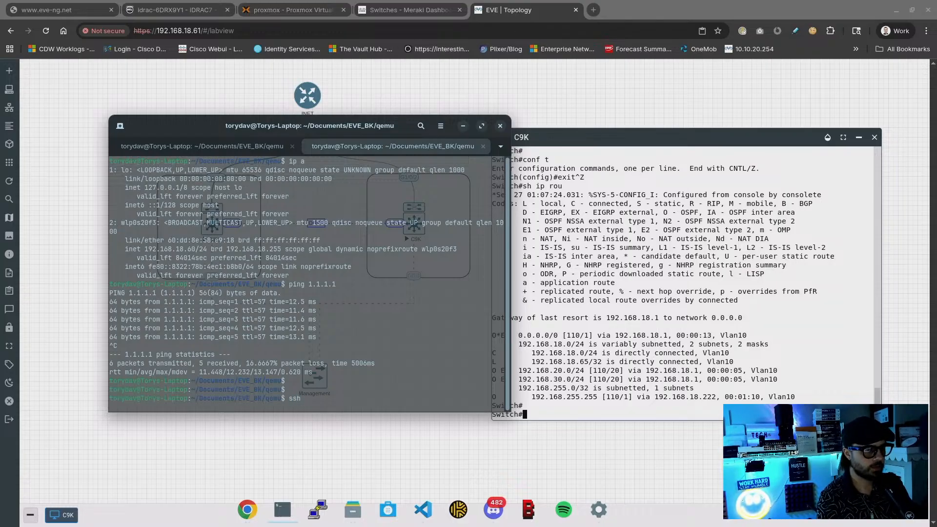
pyautogui.rightClick(356, 299)
pyautogui.click(387, 336)
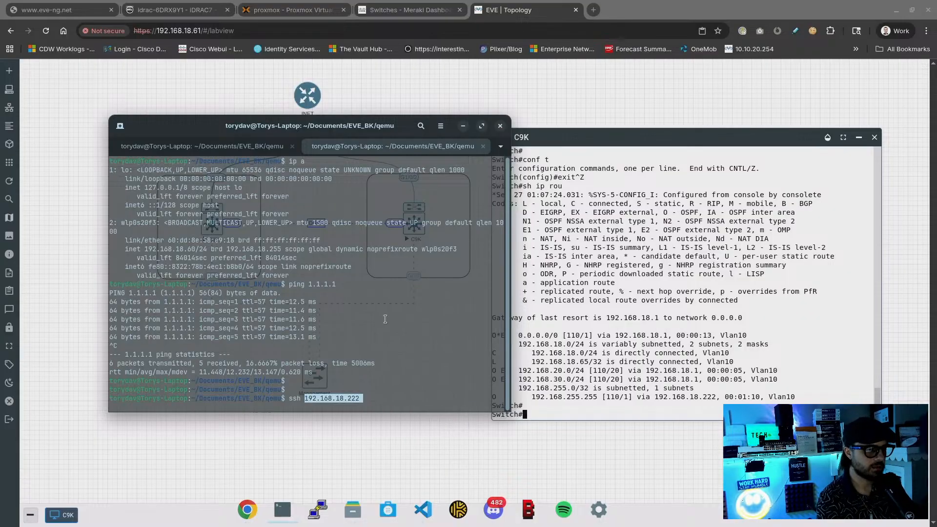
pyautogui.press('Left')
pyautogui.press('Left')
pyautogui.press('Left')
pyautogui.press('Left')
pyautogui.press('Left')
pyautogui.press('Left')
pyautogui.press('Left')
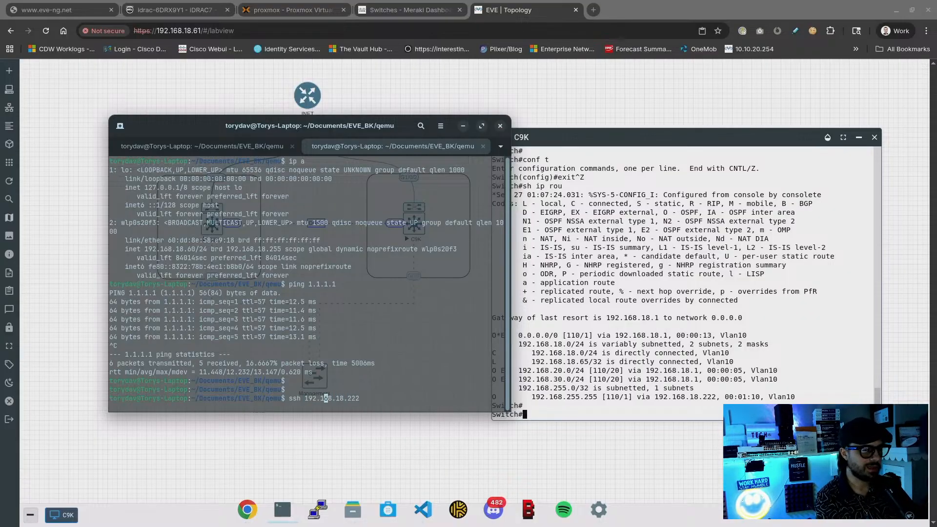
pyautogui.write('admin@')
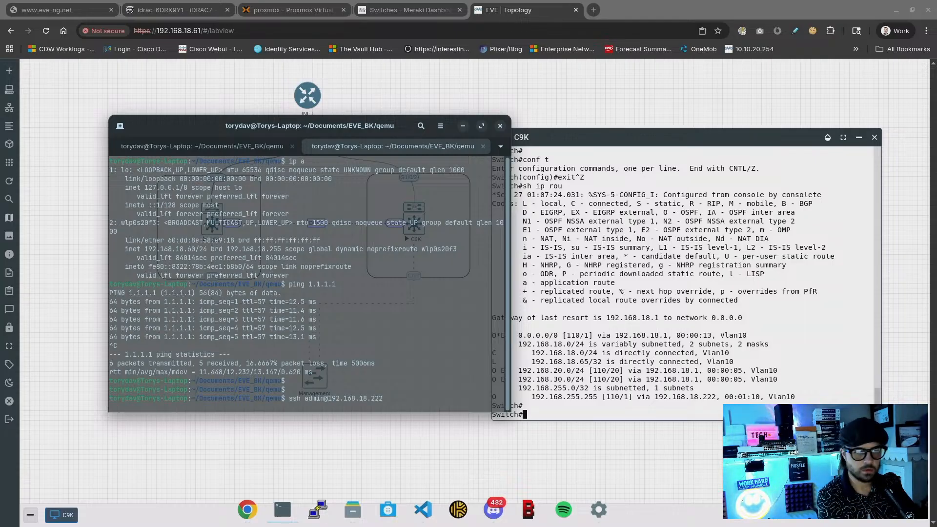
pyautogui.press('Return')
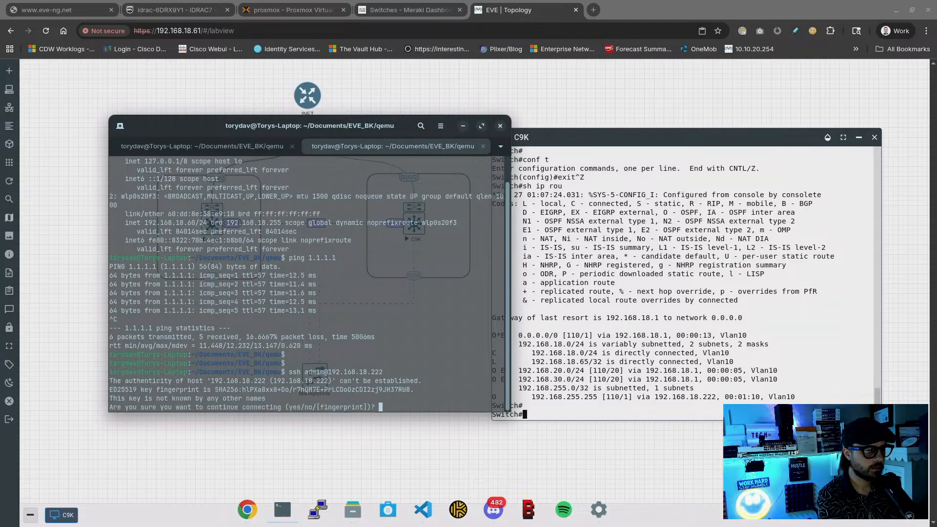
pyautogui.write('yes')
pyautogui.press('Return')
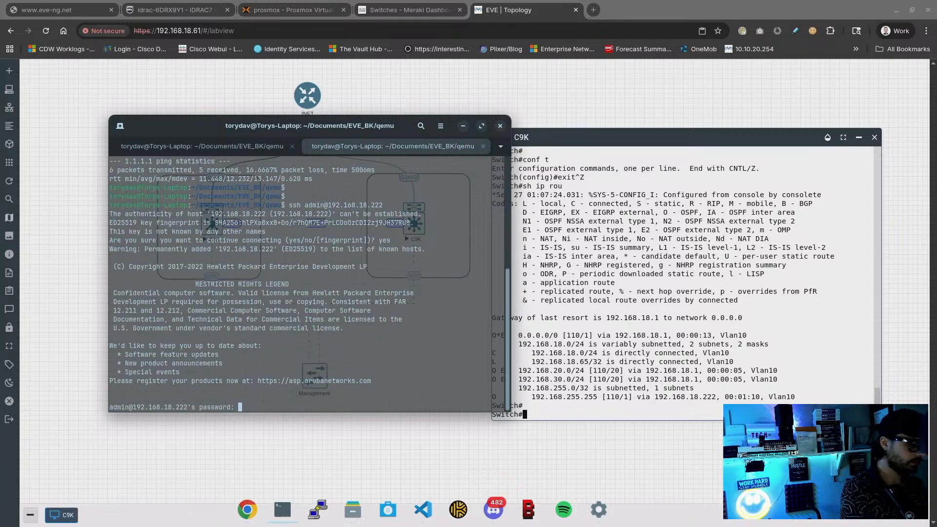
pyautogui.press('Return')
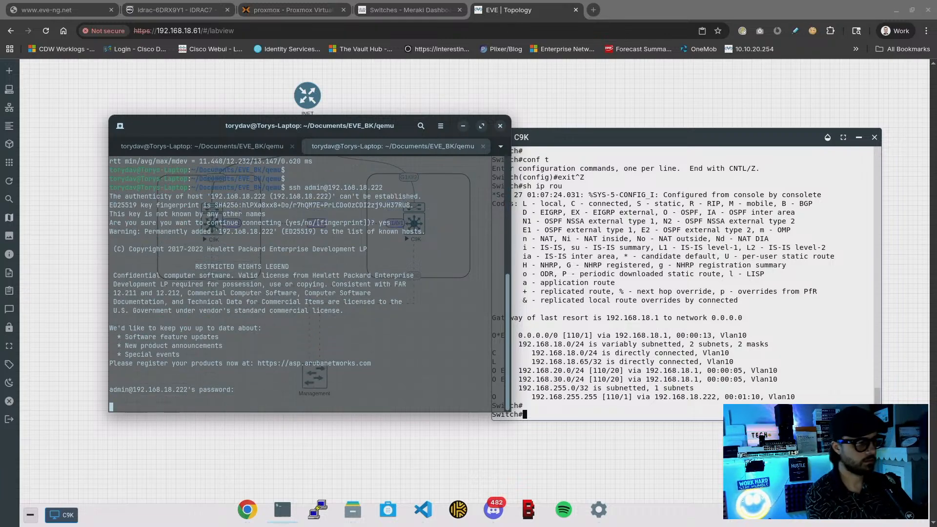
pyautogui.press('Return')
pyautogui.press('Return')
pyautogui.press('Return')
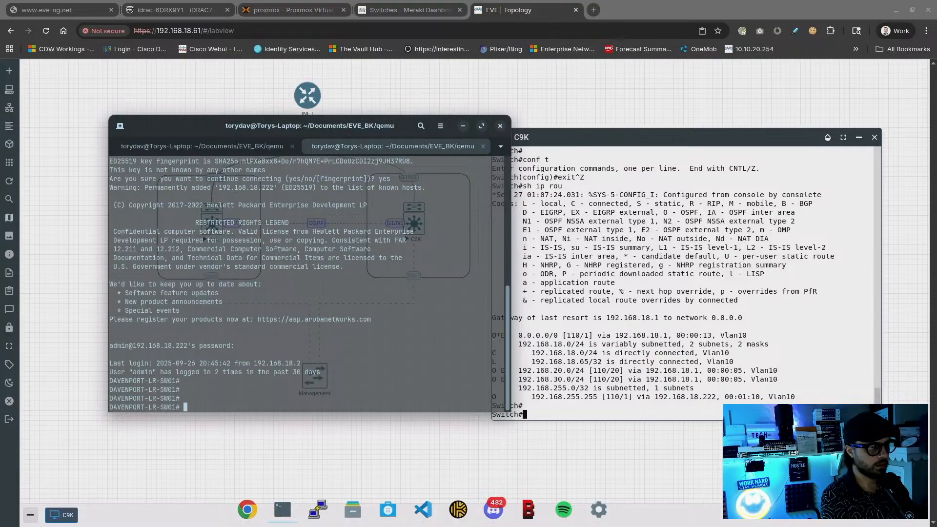
# Check the OSPF config on 192.168.18.222, remove router ospf 1, and close the session
pyautogui.write('show ')
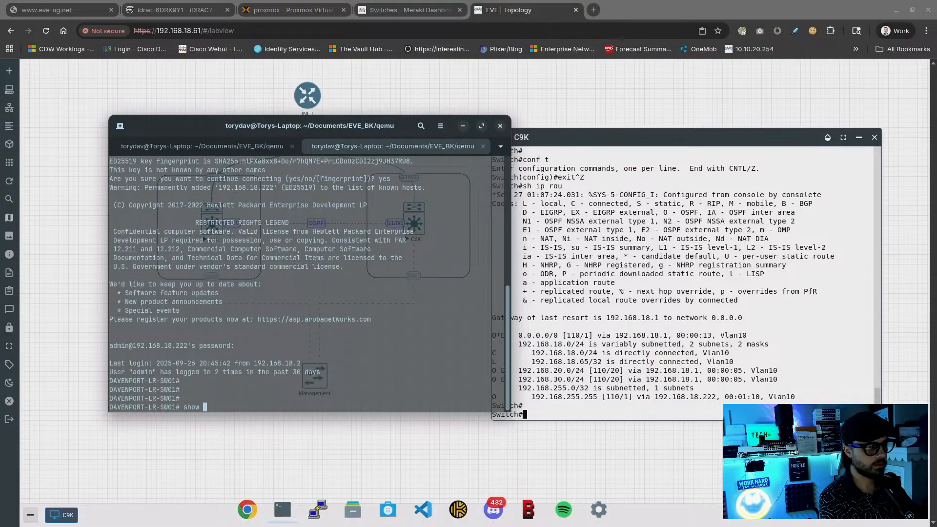
pyautogui.write('run | inc ospf')
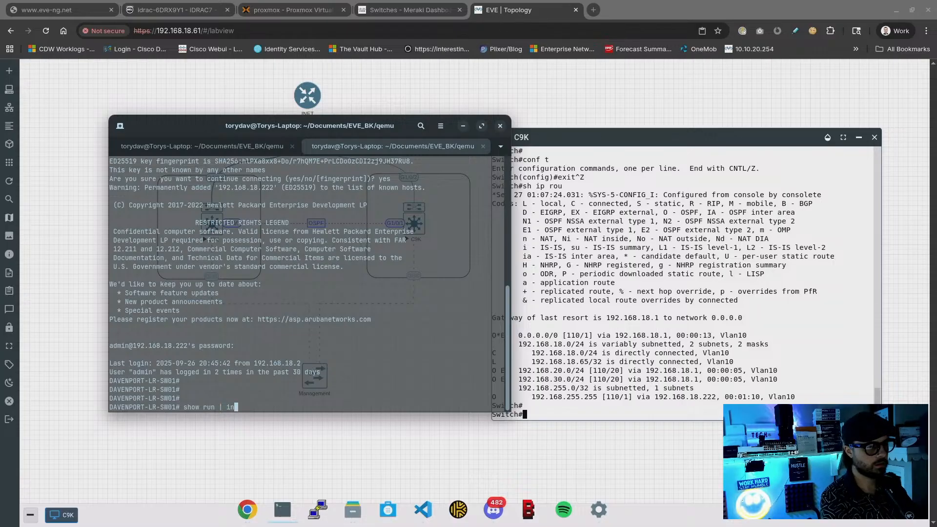
pyautogui.press('Return')
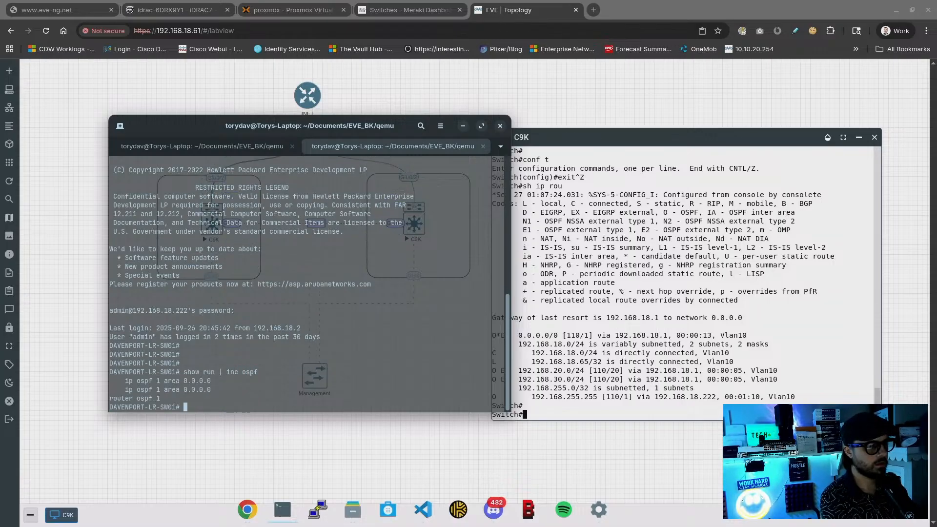
pyautogui.write('conf t')
pyautogui.press('Return')
pyautogui.write('no rout')
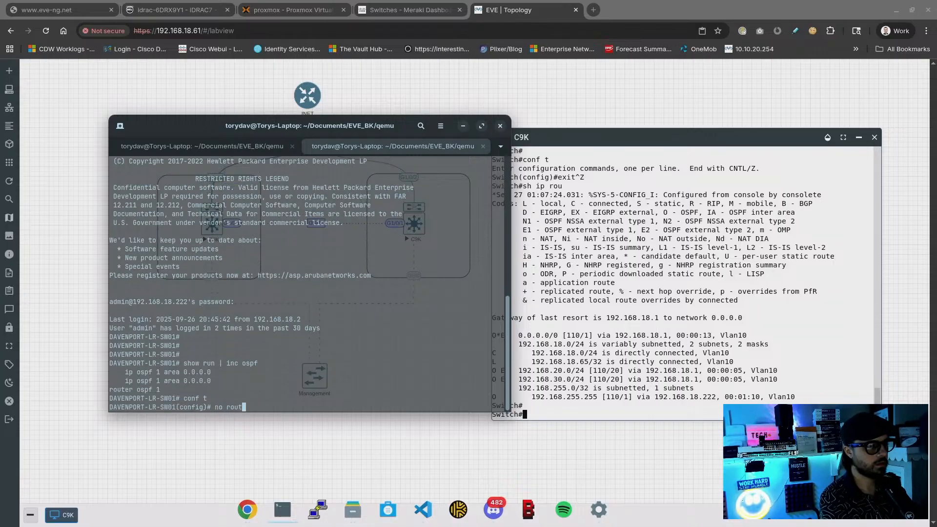
pyautogui.write('er ospf 1')
pyautogui.press('Return')
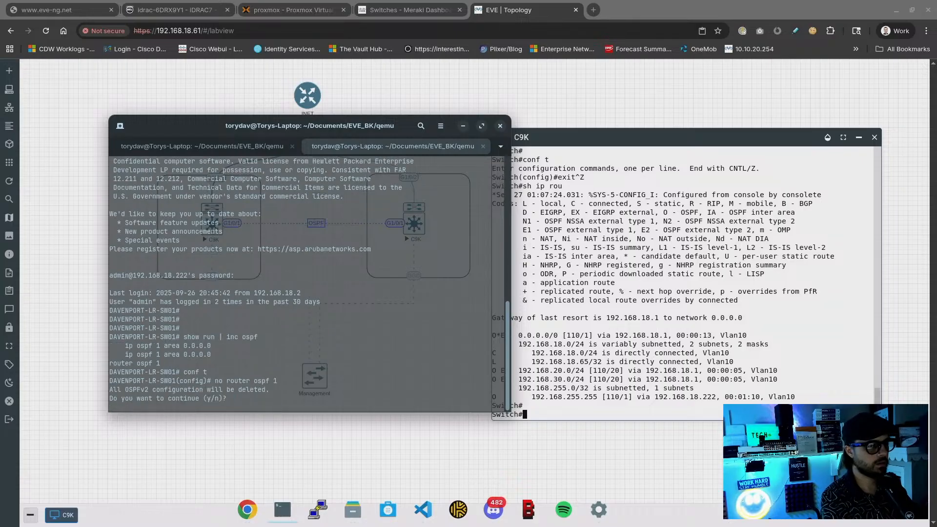
pyautogui.write('yt')
pyautogui.press('Return')
pyautogui.write('end')
pyautogui.press('Return')
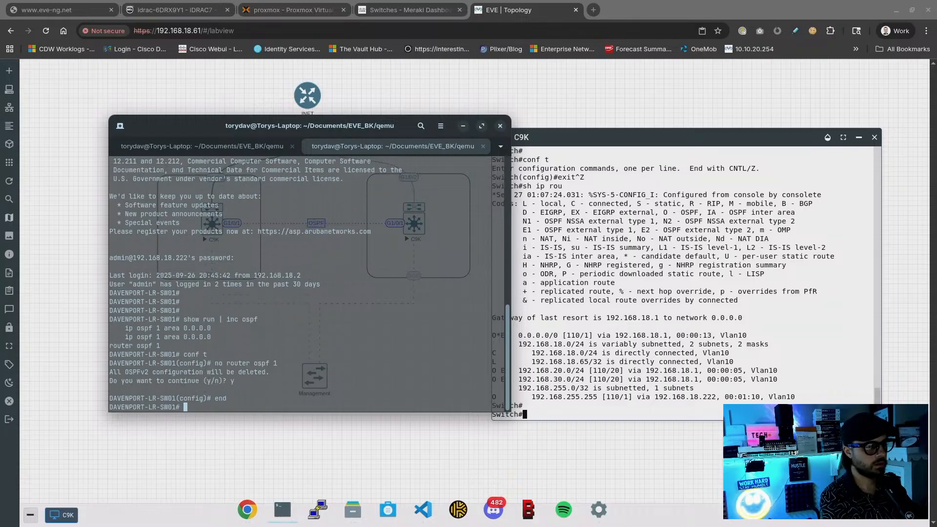
pyautogui.write('exit')
pyautogui.press('Return')
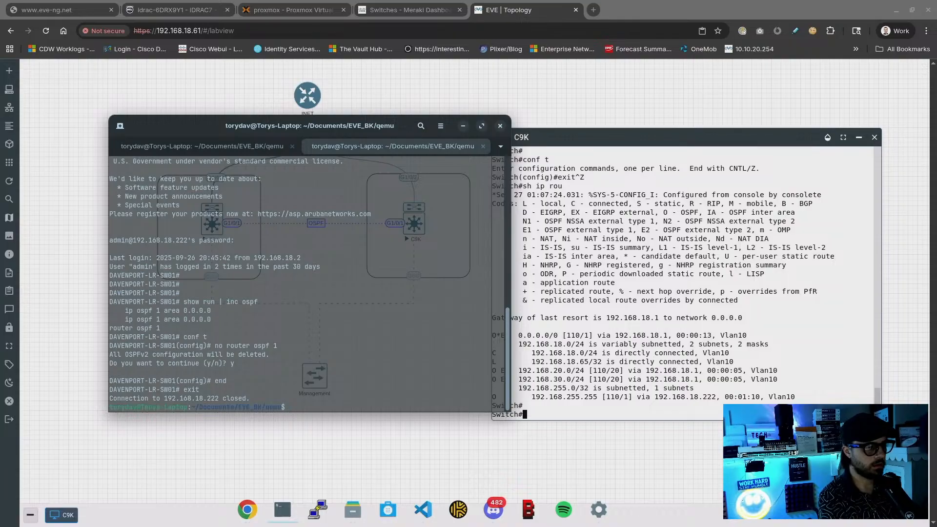
# Rerun show ip ospf neighbor on the 9300 several times to recheck neighbour states
pyautogui.click(201, 146)
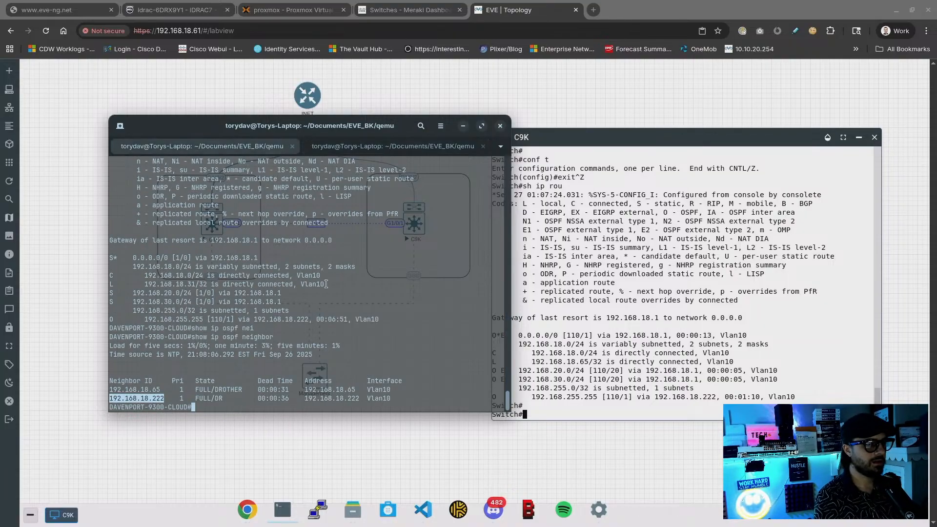
pyautogui.doubleClick(137, 328)
pyautogui.press('Up')
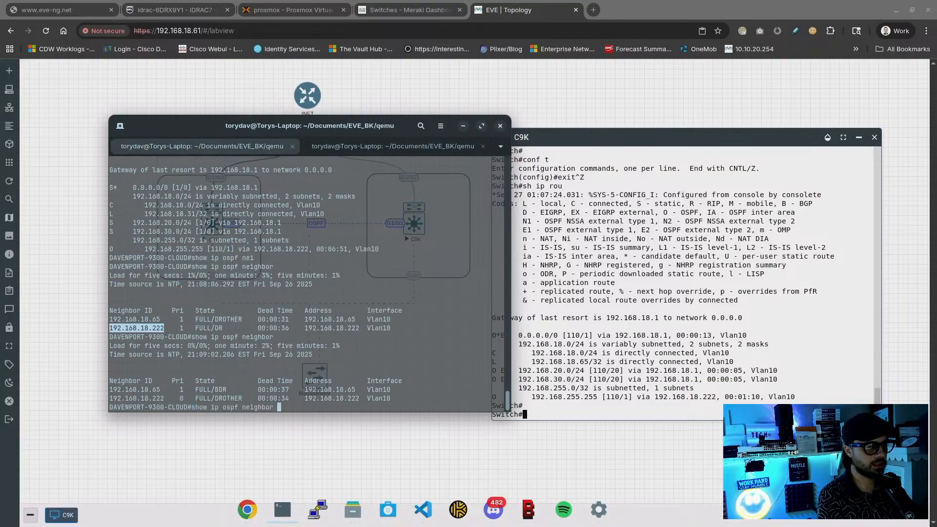
pyautogui.press('Return')
pyautogui.press('Up')
pyautogui.press('Return')
pyautogui.press('Up')
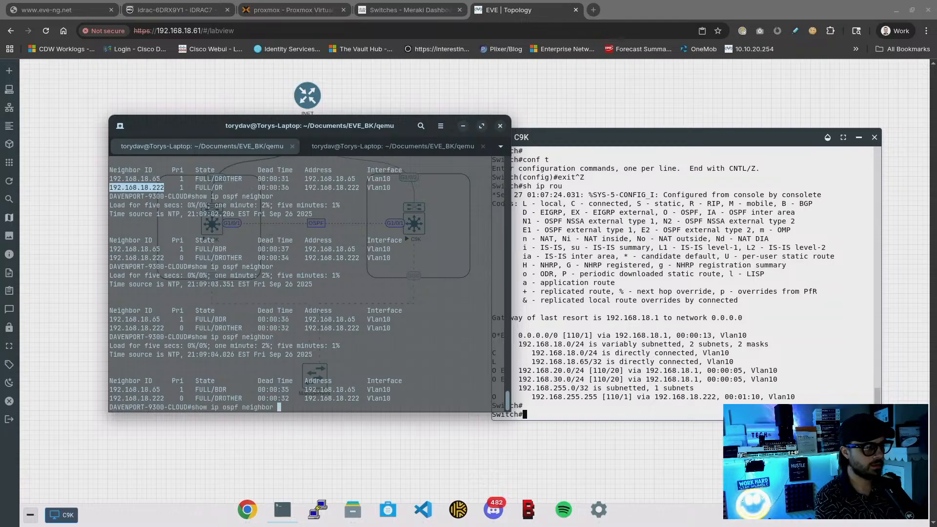
pyautogui.press('Return')
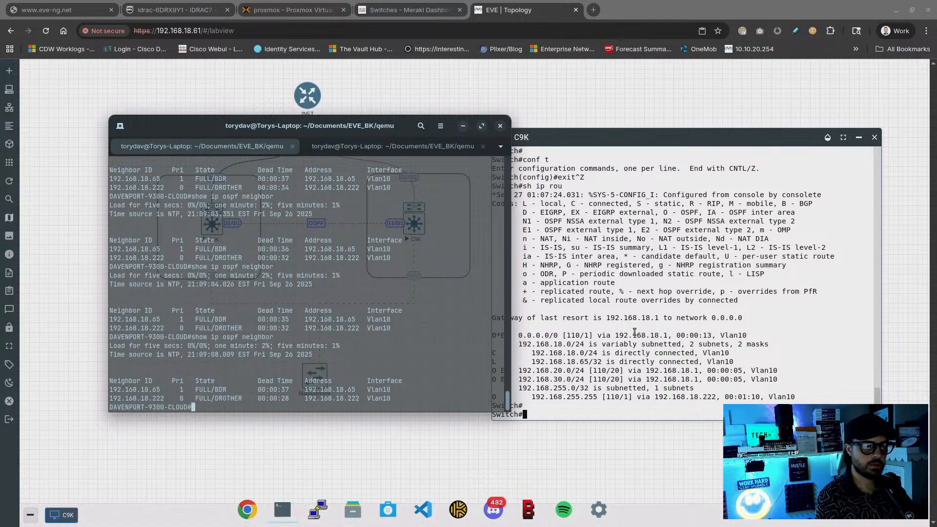
# Return to the EVE-NG C9K console and begin typing show ip route
pyautogui.hotkey('alt', 'Tab')
pyautogui.press('Return')
pyautogui.press('Return')
pyautogui.press('Return')
pyautogui.write('show ip ')
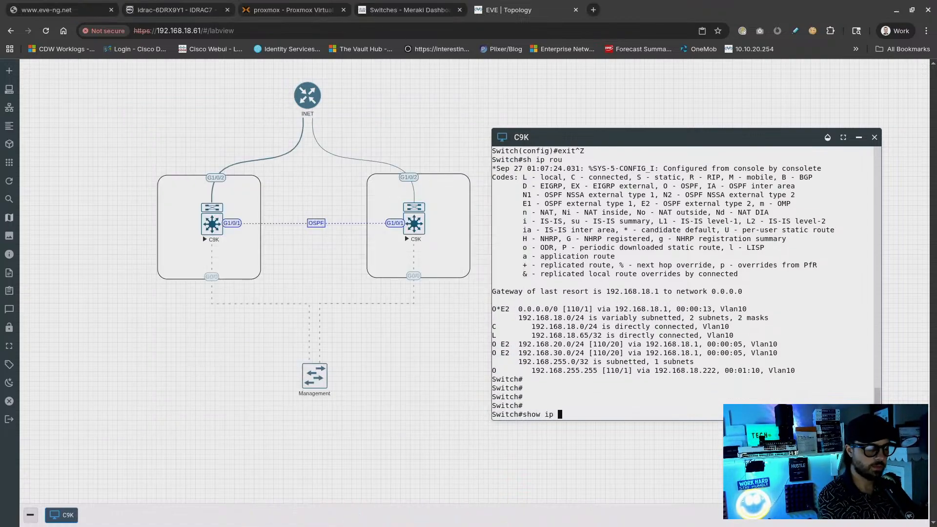
pyautogui.write('route')
# Display the C9K's full routing table and the show ip ospf overview
pyautogui.press('Return')
pyautogui.press('space')
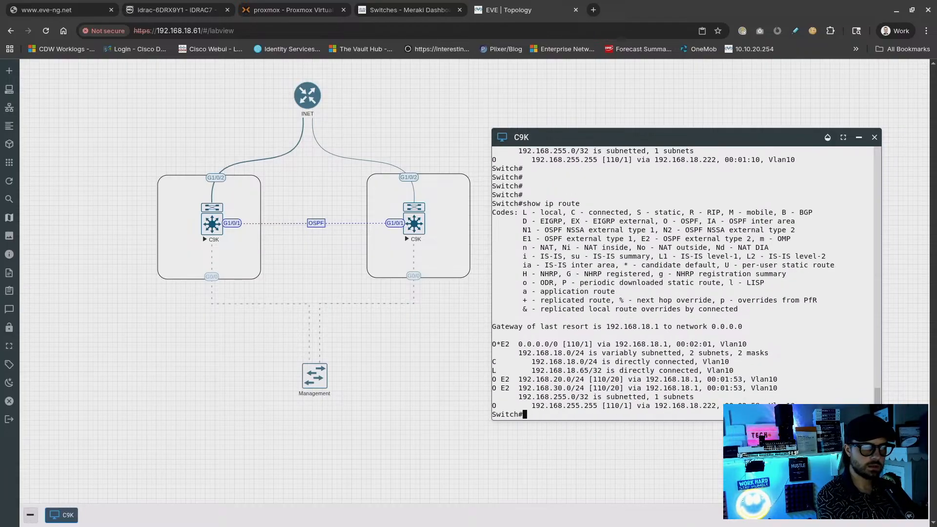
pyautogui.write('show ip ')
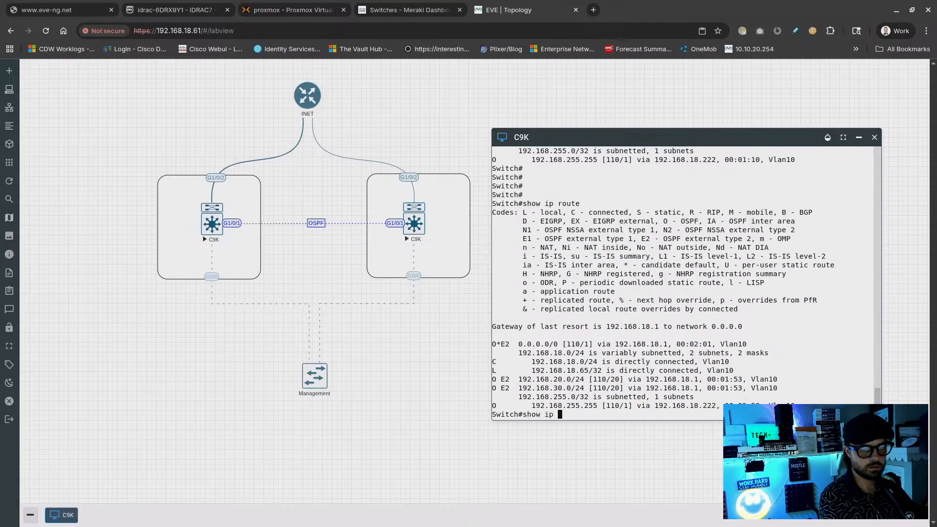
pyautogui.write('ospf')
pyautogui.press('Return')
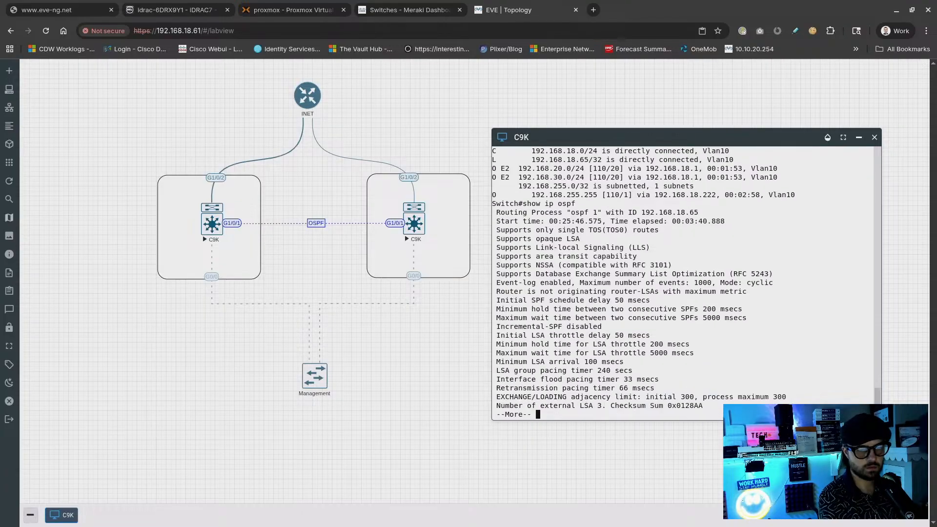
pyautogui.press('space')
pyautogui.press('Up')
# List the switch's OSPF neighbours, then show the routing table again
pyautogui.write('ne')
pyautogui.press('Tab')
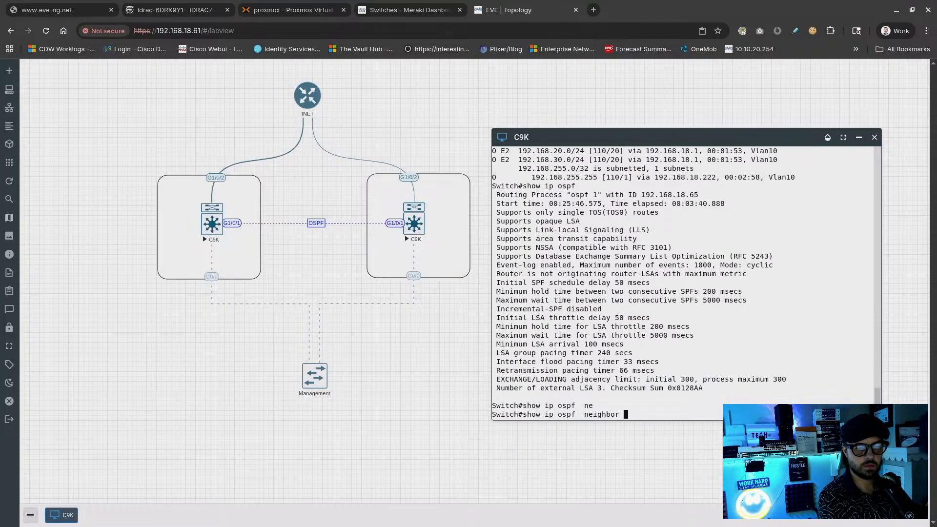
pyautogui.press('Return')
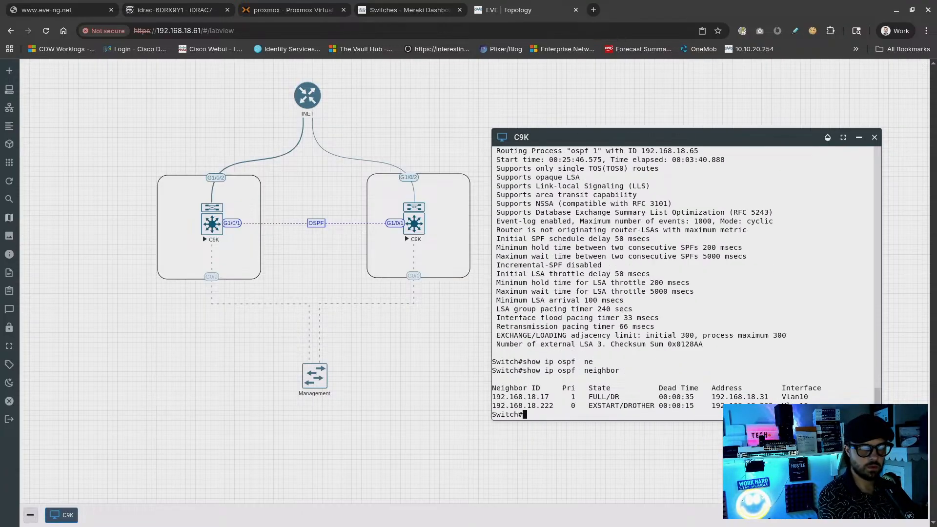
pyautogui.press('Up')
pyautogui.press('Up')
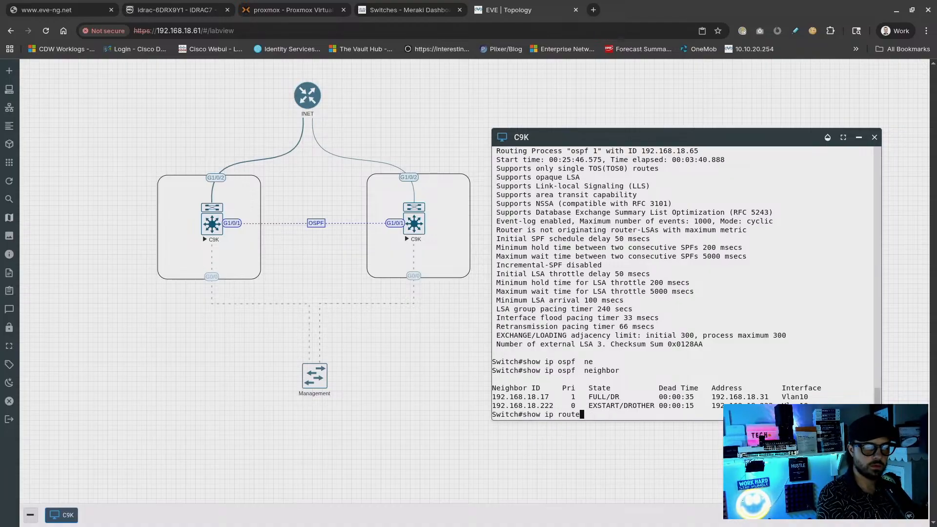
pyautogui.press('Return')
pyautogui.press('space')
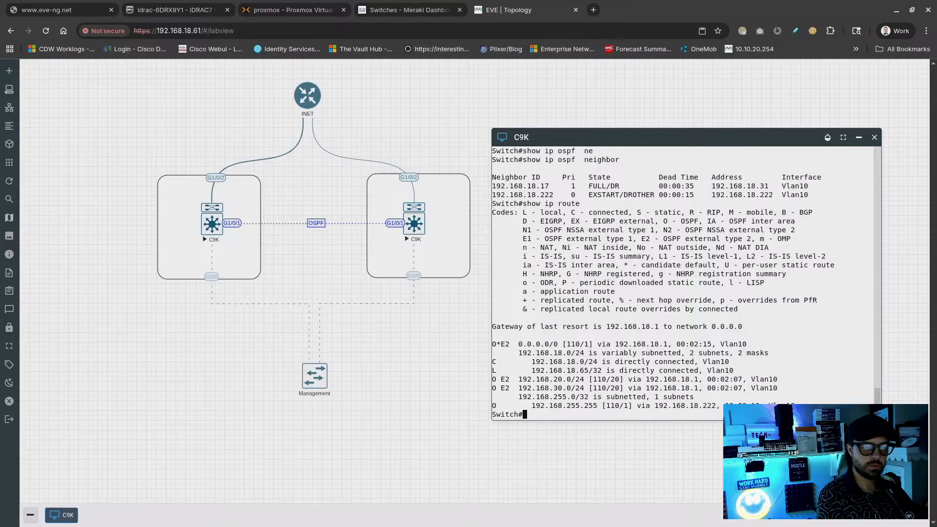
# Ping 1.1.1.1 from the C9K, getting 5/5 successful replies
pyautogui.write('ping')
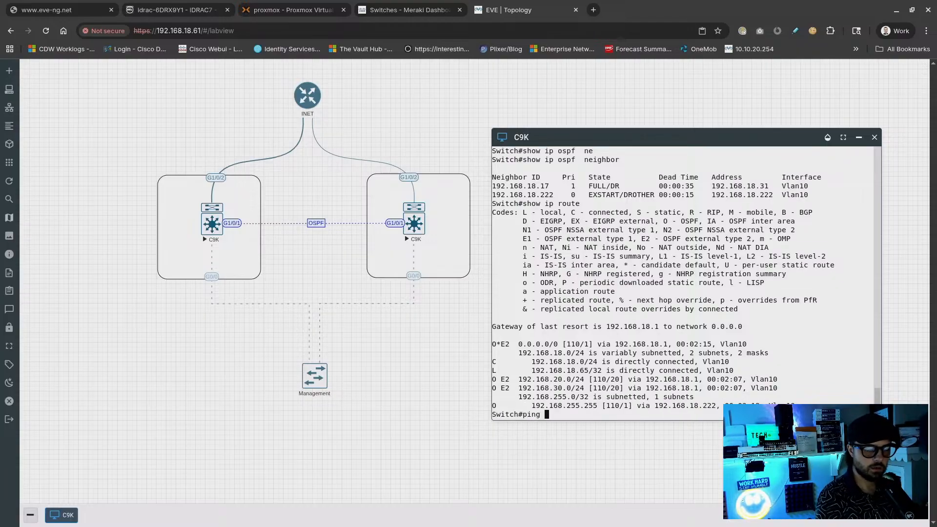
pyautogui.write(' 1.1.1.')
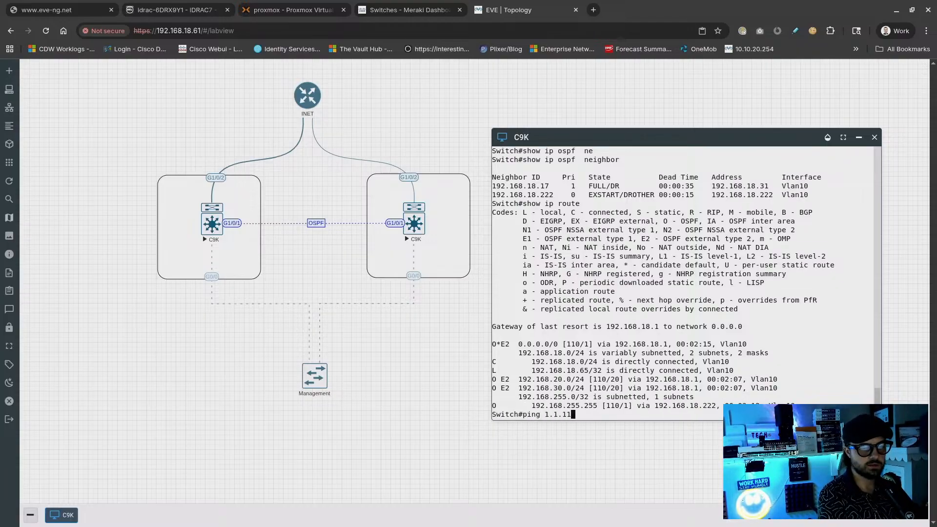
pyautogui.write('1')
pyautogui.press('BackSpace')
pyautogui.press('Return')
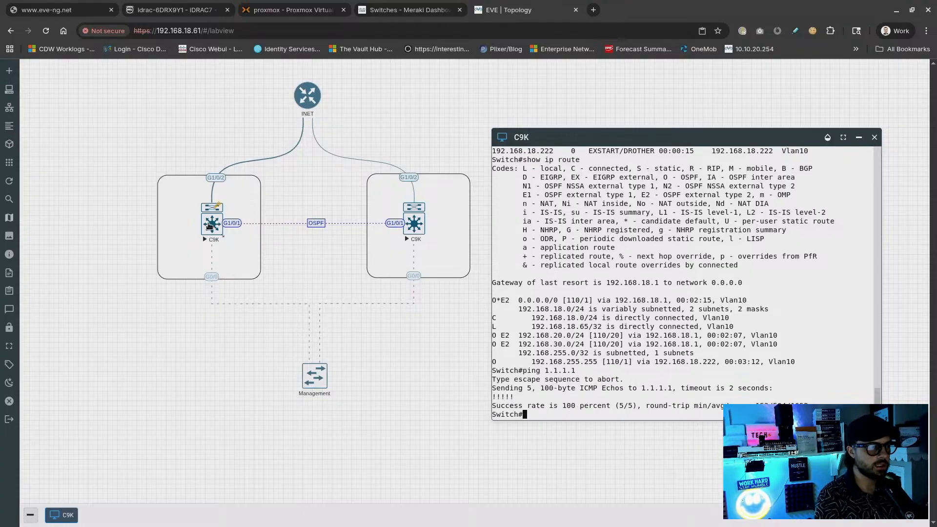
pyautogui.moveTo(303, 96); pyautogui.dragTo(303, 101)
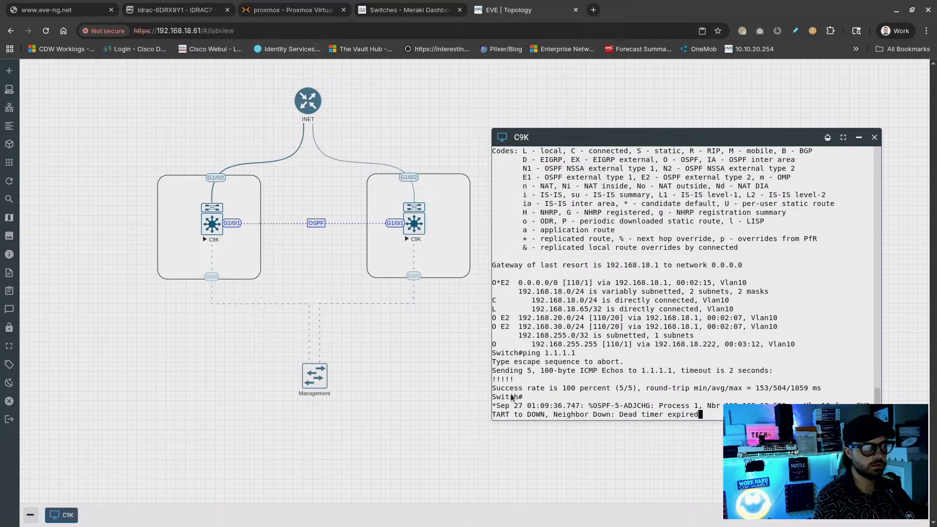
pyautogui.press('Return')
pyautogui.press('Return')
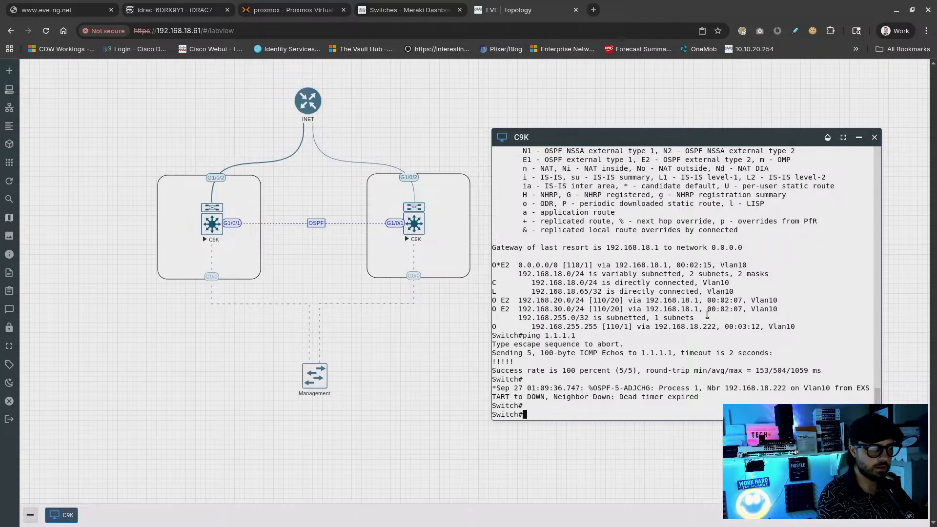
pyautogui.press('Up')
pyautogui.write('?')
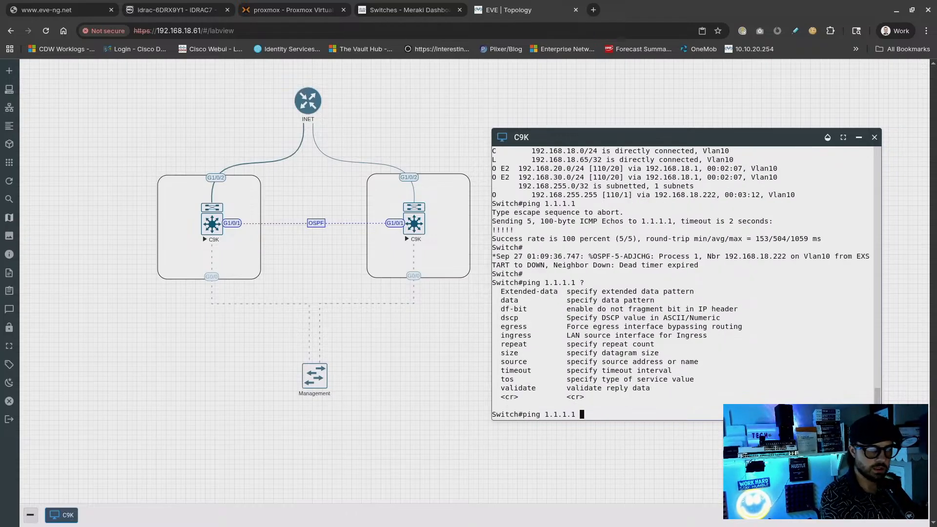
pyautogui.write('r')
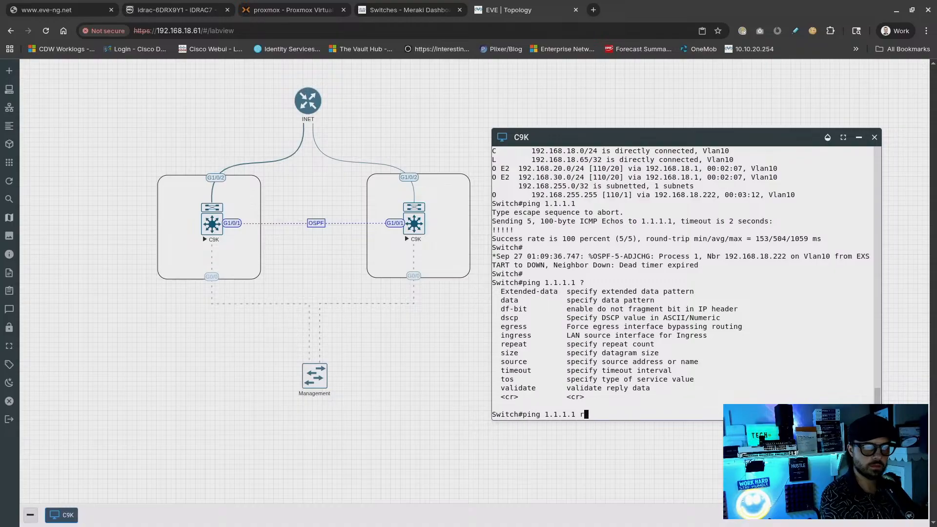
pyautogui.write('e')
pyautogui.press('Tab')
pyautogui.write('?')
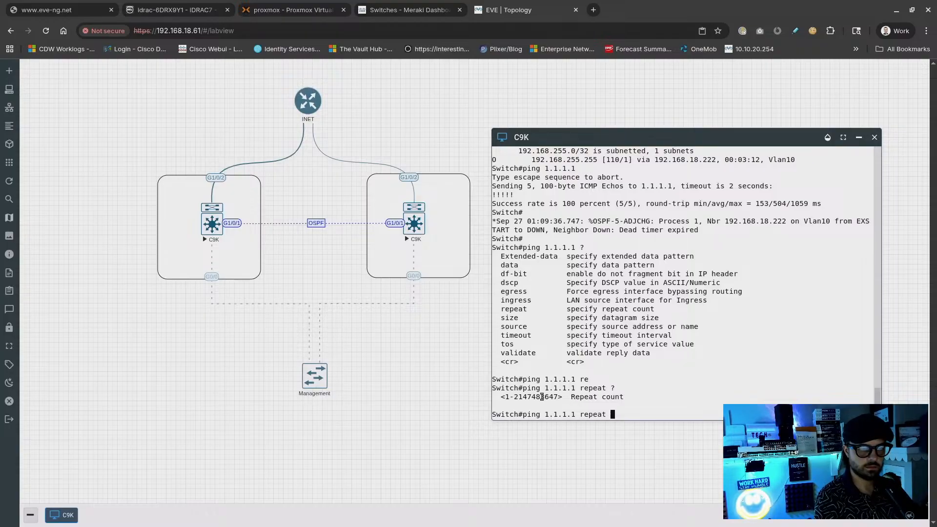
pyautogui.moveTo(518, 398); pyautogui.dragTo(552, 397)
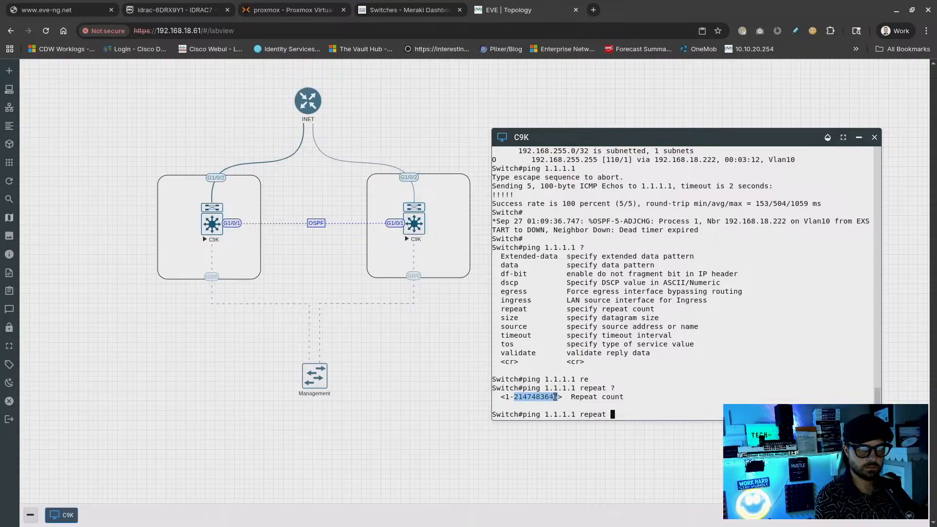
pyautogui.rightClick(555, 397)
pyautogui.press('Return')
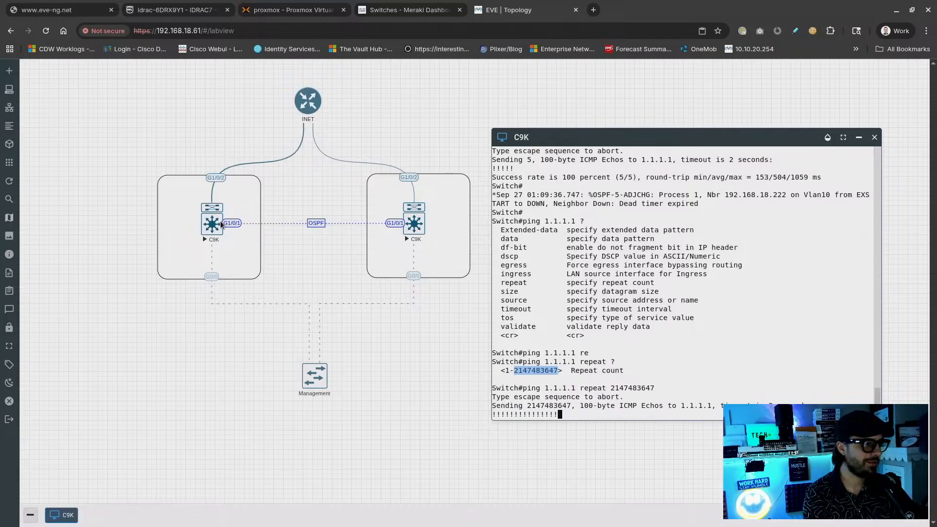
pyautogui.rightClick(217, 182)
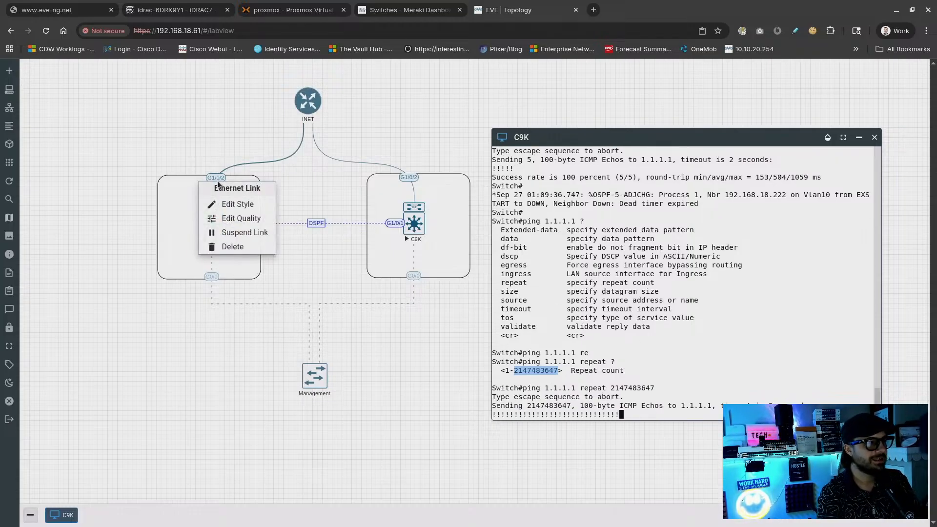
# Open a traffic graph for the left C9K's G1/0/2 interface
pyautogui.click(202, 160)
pyautogui.rightClick(213, 218)
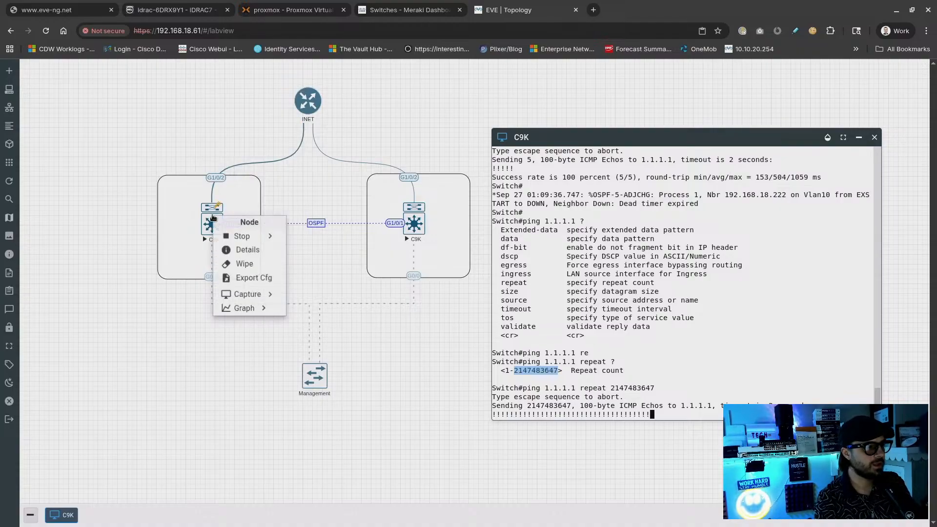
pyautogui.click(262, 308)
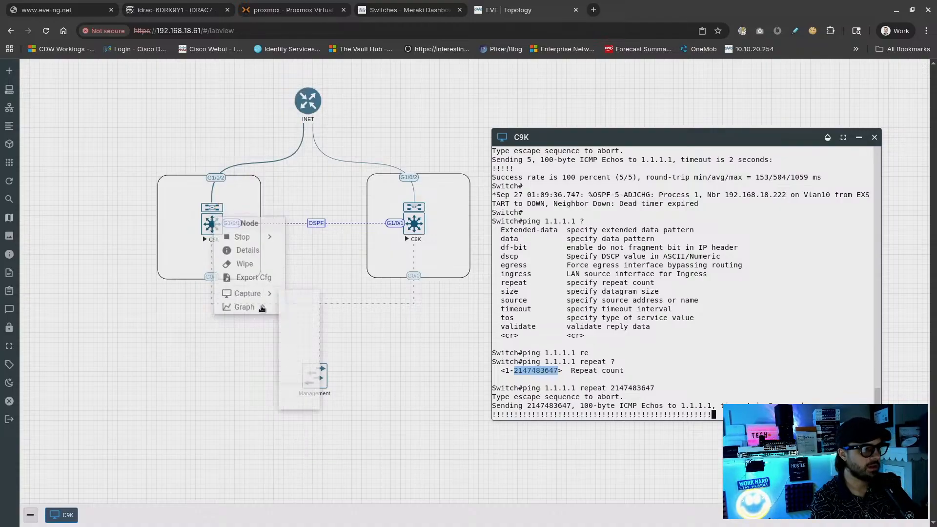
pyautogui.rightClick(218, 225)
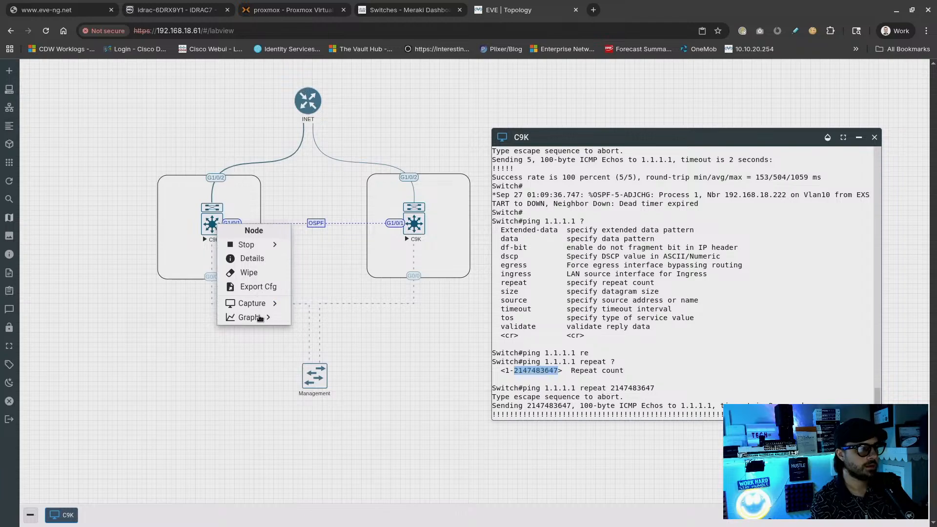
pyautogui.click(285, 321)
pyautogui.rightClick(214, 227)
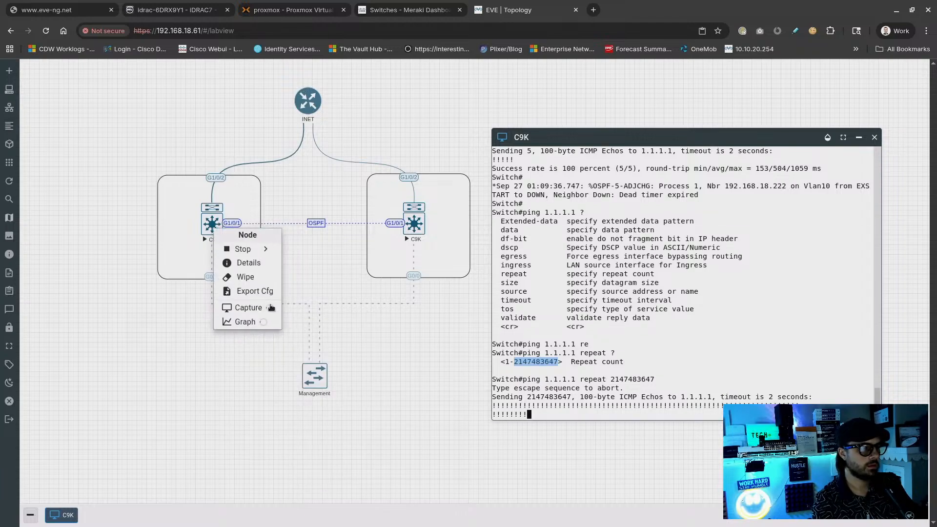
pyautogui.moveTo(264, 324)
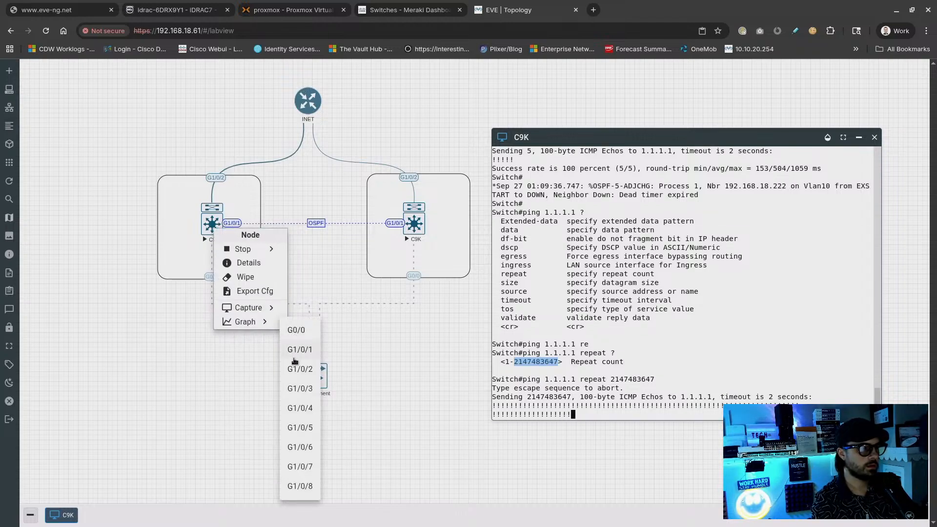
pyautogui.click(295, 374)
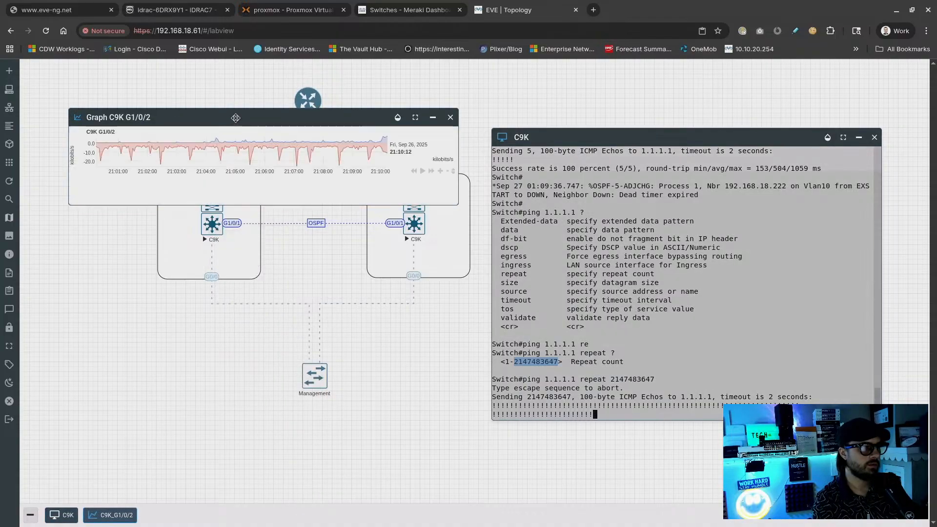
# Move the graph below the topology and try a shorter time span before returning to live view
pyautogui.moveTo(233, 121)
pyautogui.mouseDown()
pyautogui.moveTo(356, 197)
pyautogui.moveTo(196, 297)
pyautogui.moveTo(222, 308)
pyautogui.mouseUp()
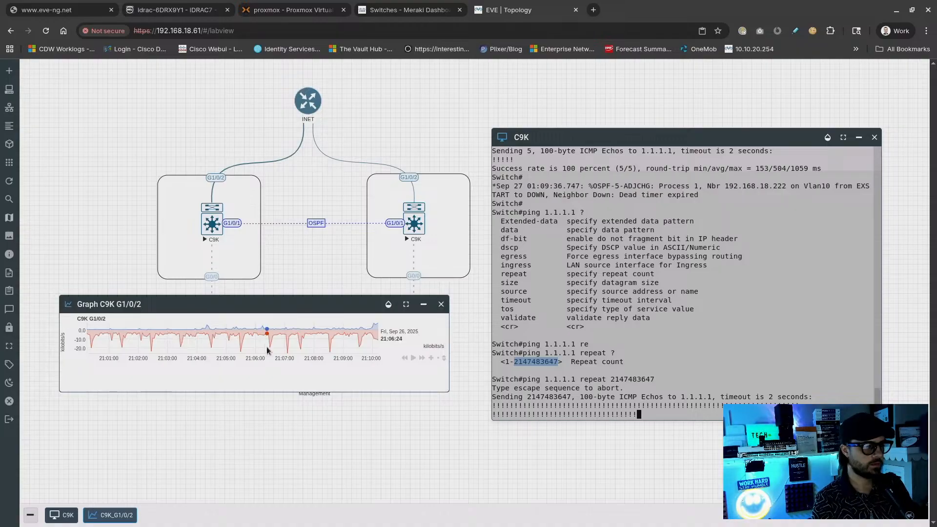
pyautogui.keyDown('ctrl'); pyautogui.scroll(-2, 276, 351); pyautogui.keyUp('ctrl')
pyautogui.keyDown('ctrl'); pyautogui.scroll(2, 277, 351); pyautogui.keyUp('ctrl')
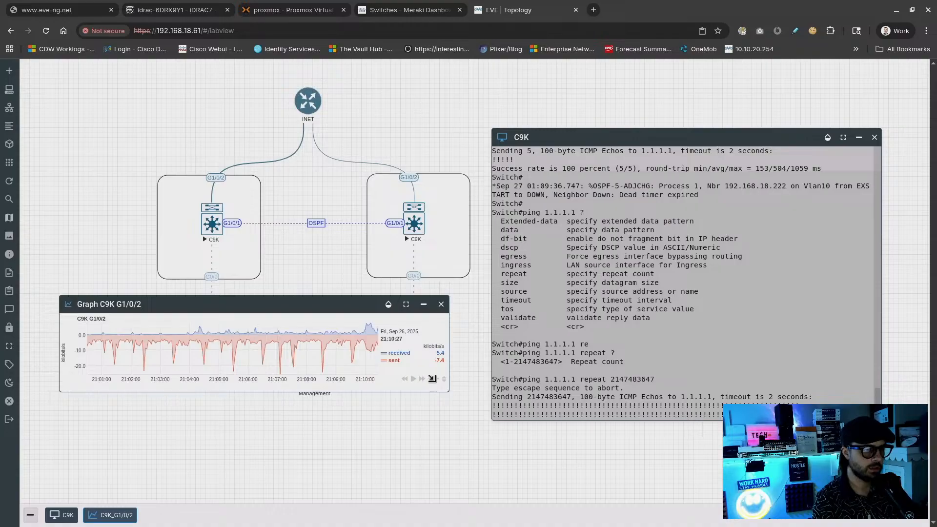
pyautogui.click(431, 379)
pyautogui.moveTo(434, 377); pyautogui.dragTo(443, 380)
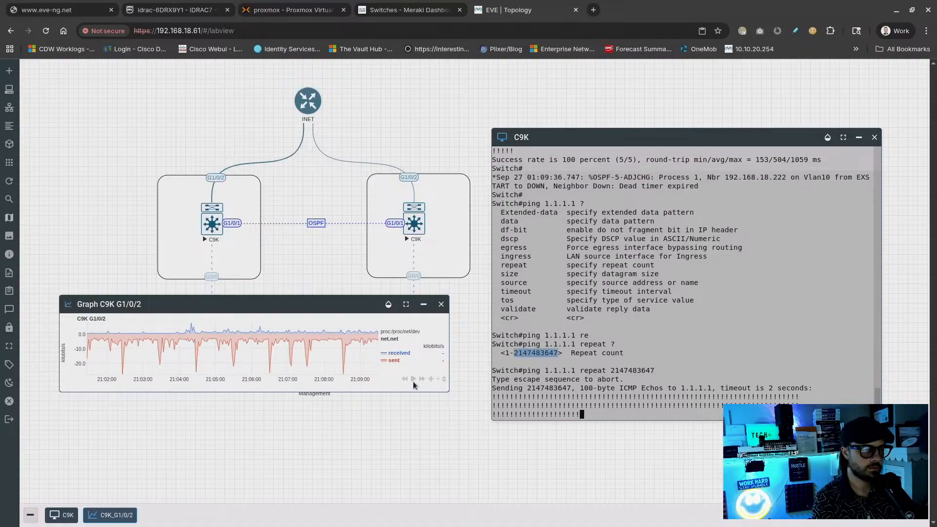
pyautogui.click(413, 379)
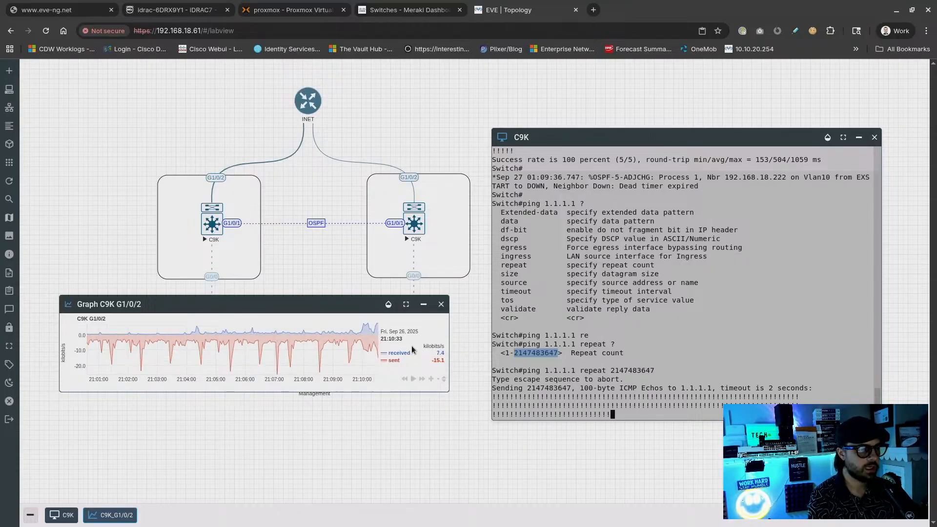
# Enlarge the graph window and toggle the received and sent series off and back on
pyautogui.moveTo(440, 357)
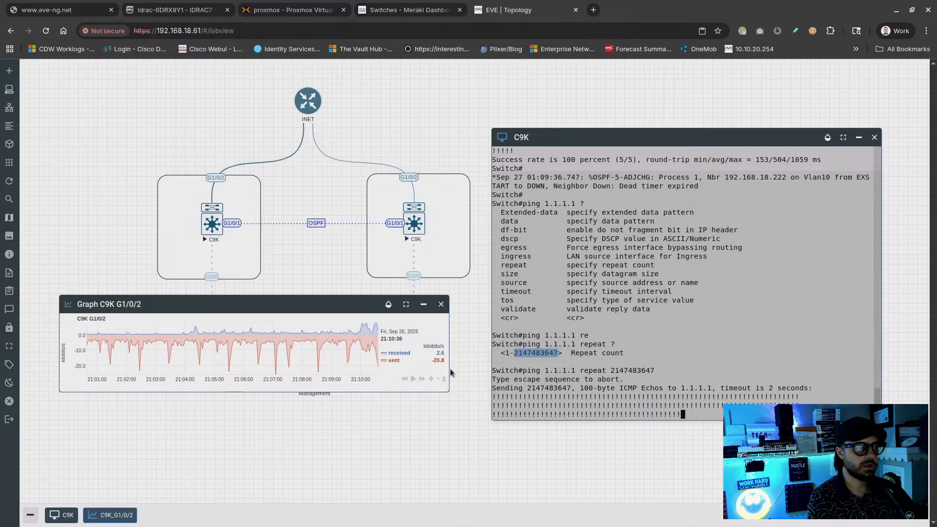
pyautogui.moveTo(445, 389); pyautogui.dragTo(519, 453)
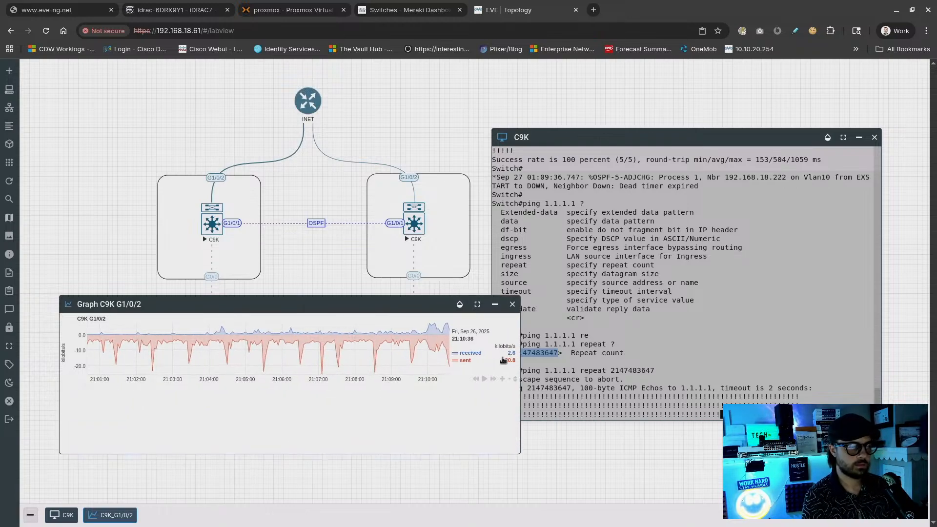
pyautogui.moveTo(505, 362)
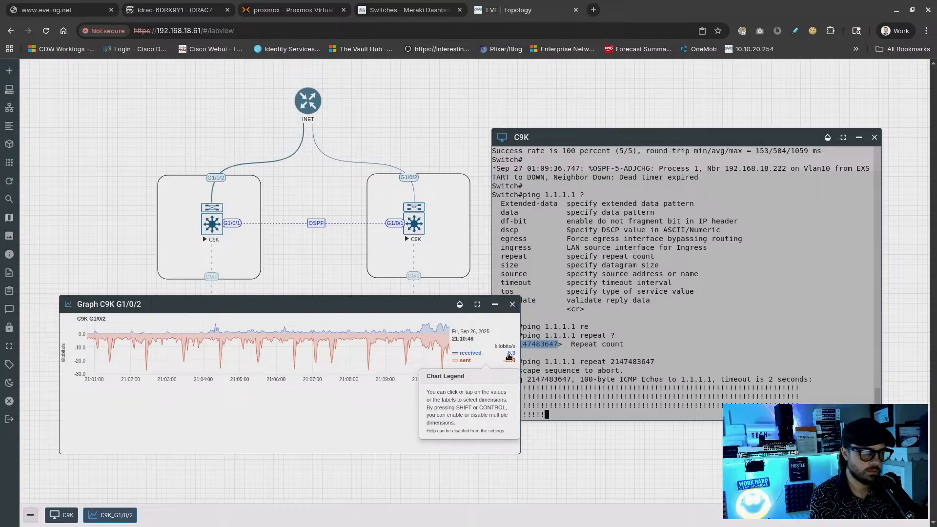
pyautogui.click(509, 361)
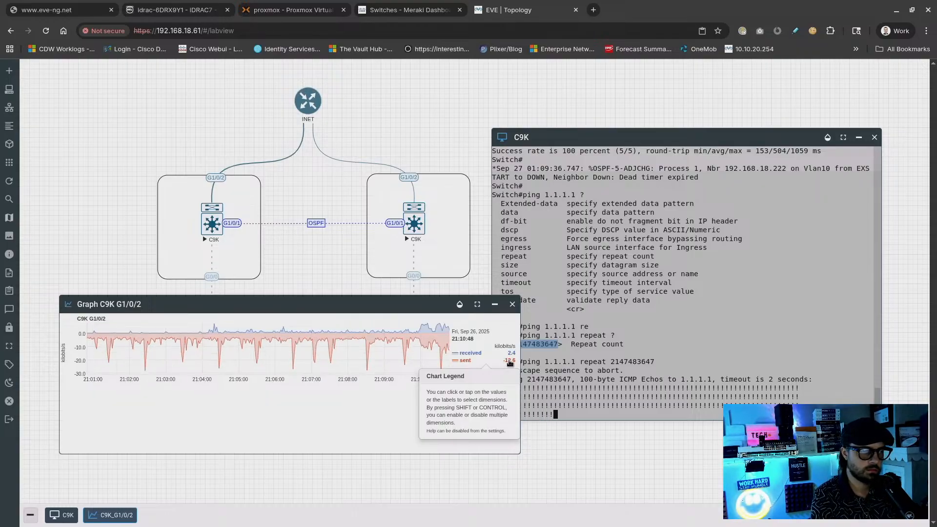
pyautogui.click(509, 355)
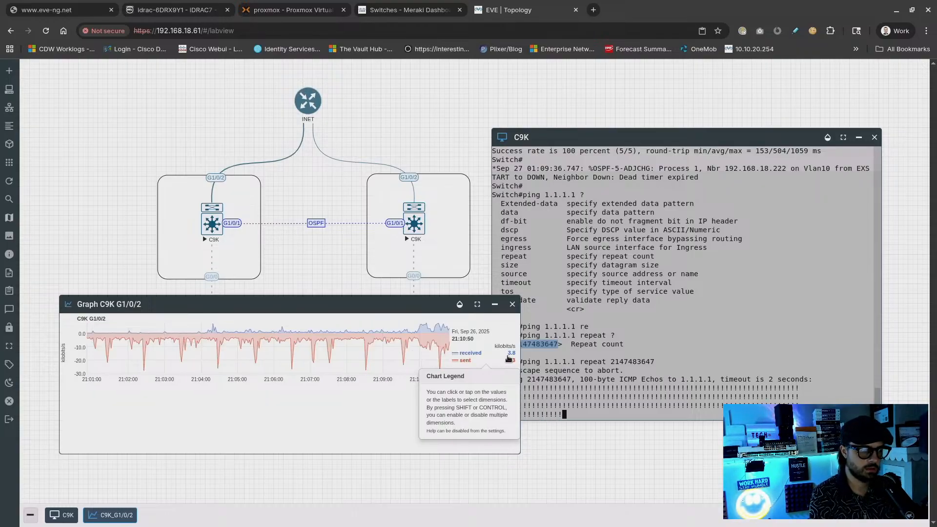
pyautogui.click(510, 361)
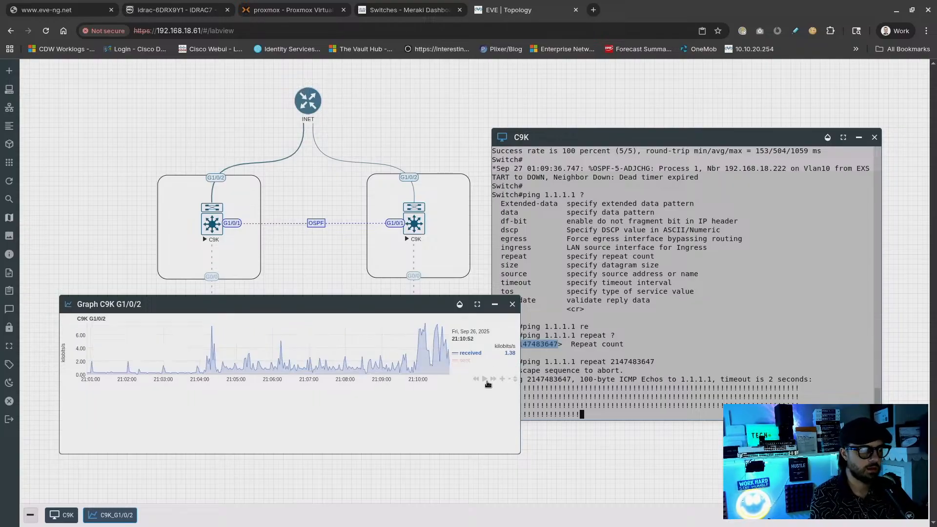
pyautogui.click(510, 360)
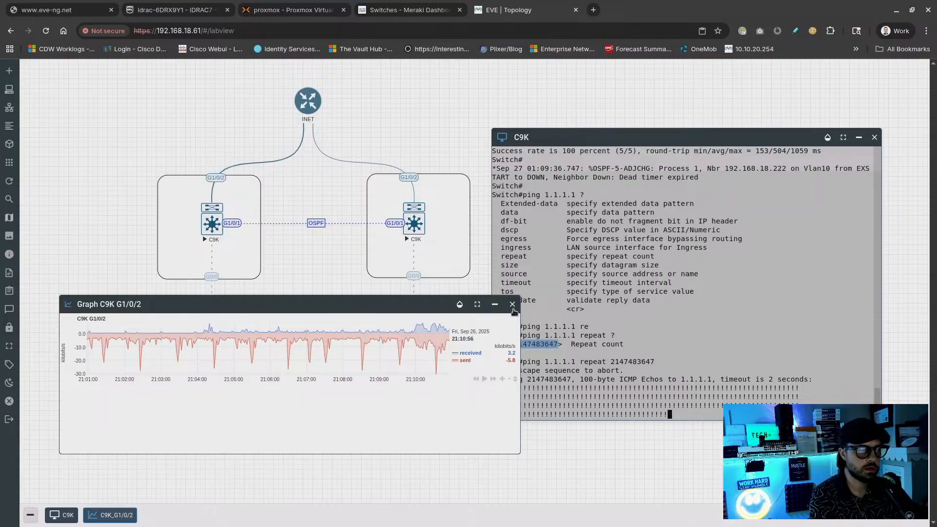
# Close the G1/0/2 traffic graph window
pyautogui.rightClick(212, 222)
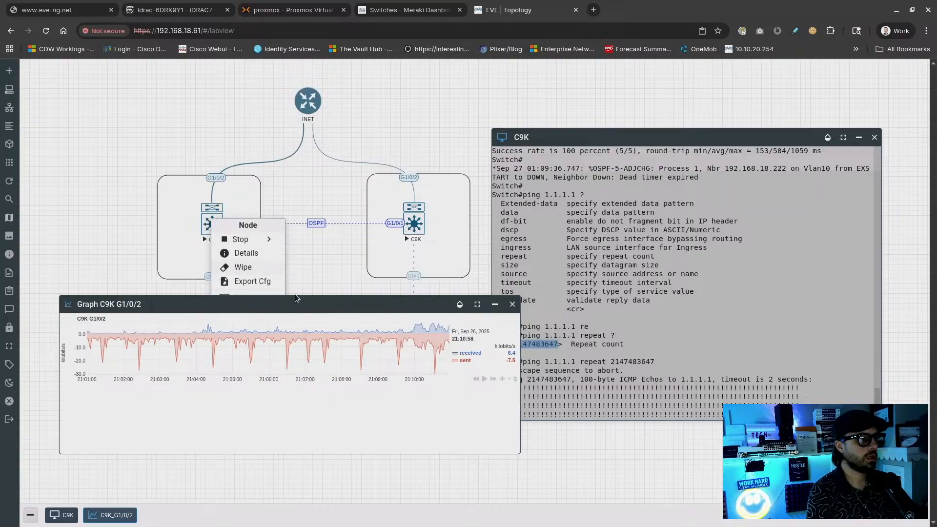
pyautogui.moveTo(297, 298); pyautogui.dragTo(304, 337)
pyautogui.click(254, 299)
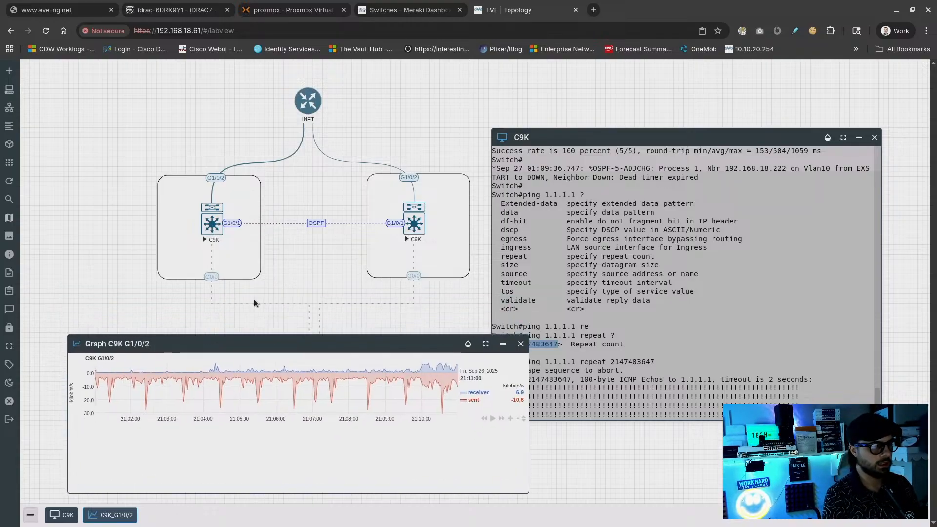
pyautogui.click(521, 344)
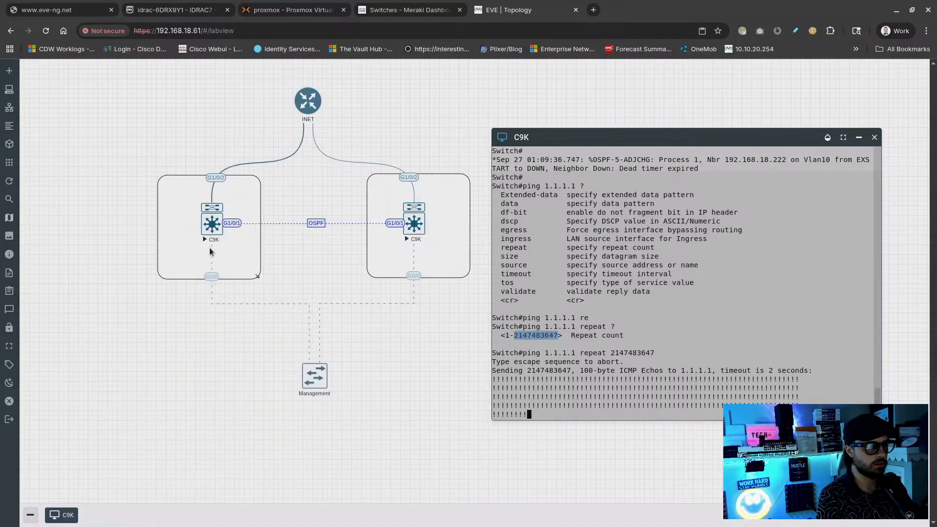
# Start a packet capture on the left C9K's G1/0/2 interface
pyautogui.rightClick(209, 230)
pyautogui.moveTo(266, 311)
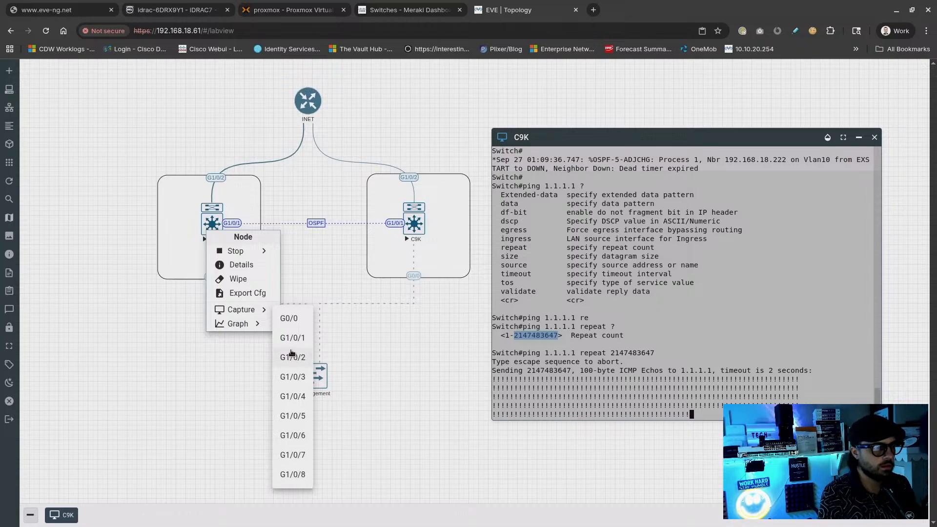
pyautogui.click(291, 357)
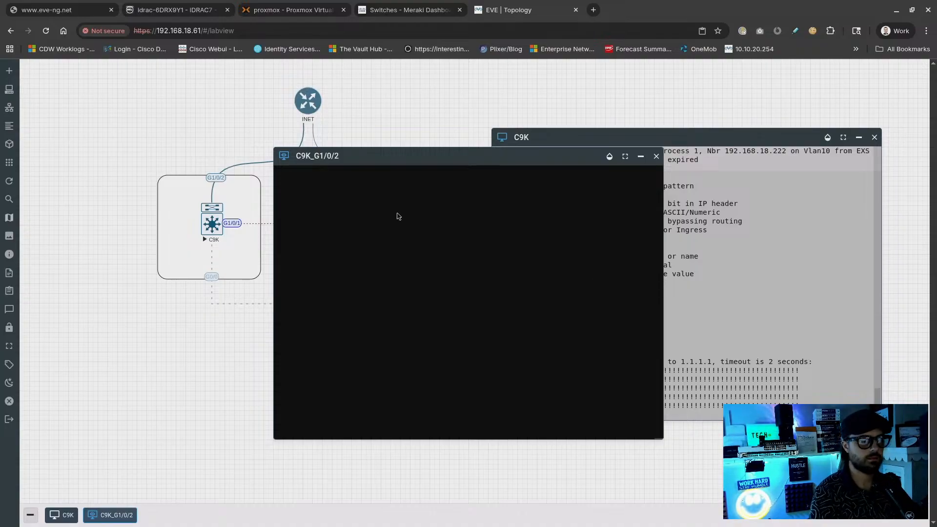
# Accept Ethernet as the link type, enlarge Wireshark, and inspect frame 140
pyautogui.moveTo(404, 156); pyautogui.dragTo(354, 139)
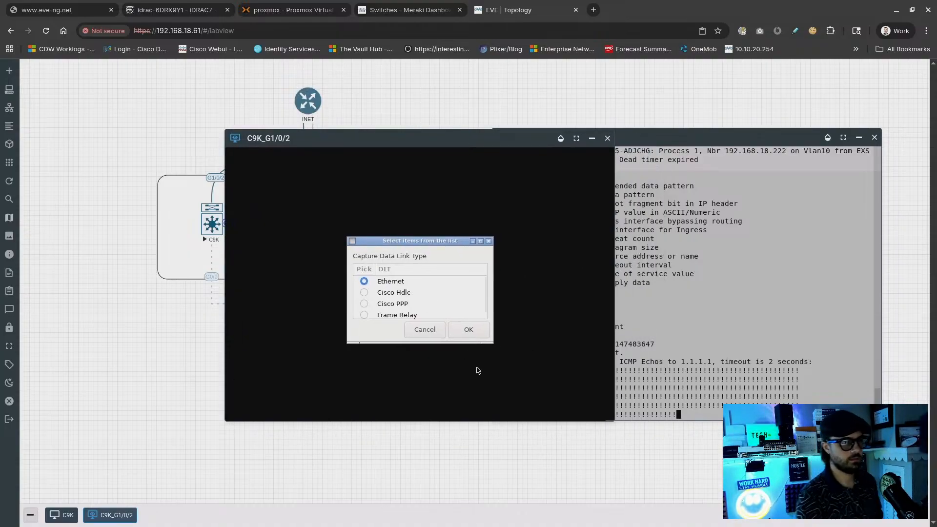
pyautogui.click(469, 330)
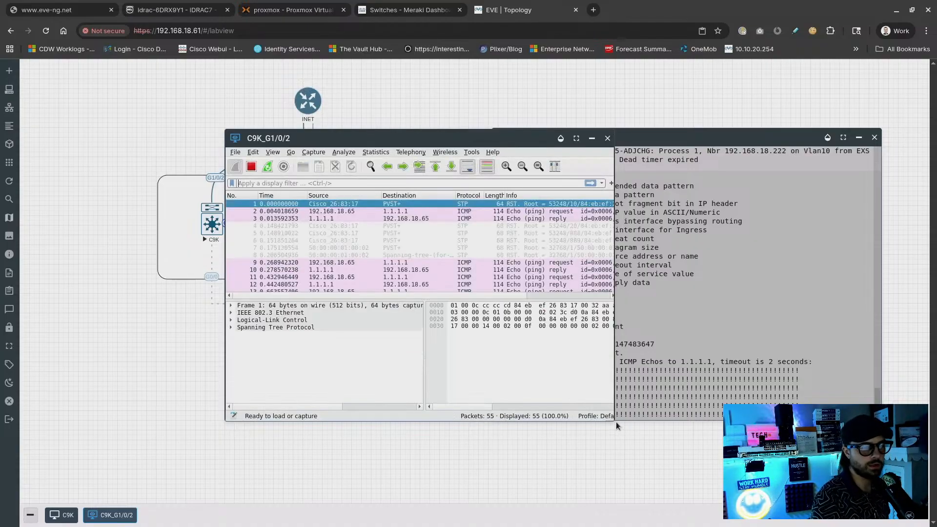
pyautogui.moveTo(614, 420); pyautogui.dragTo(698, 479)
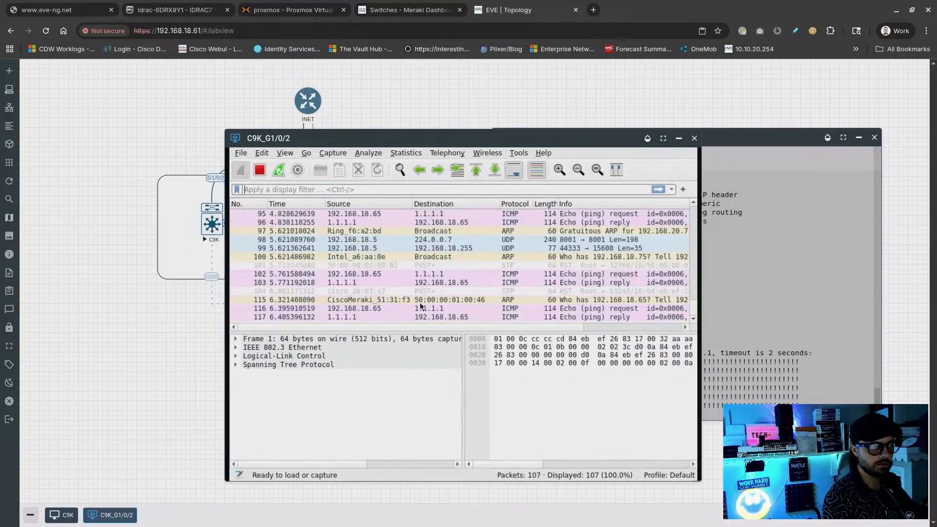
pyautogui.click(342, 282)
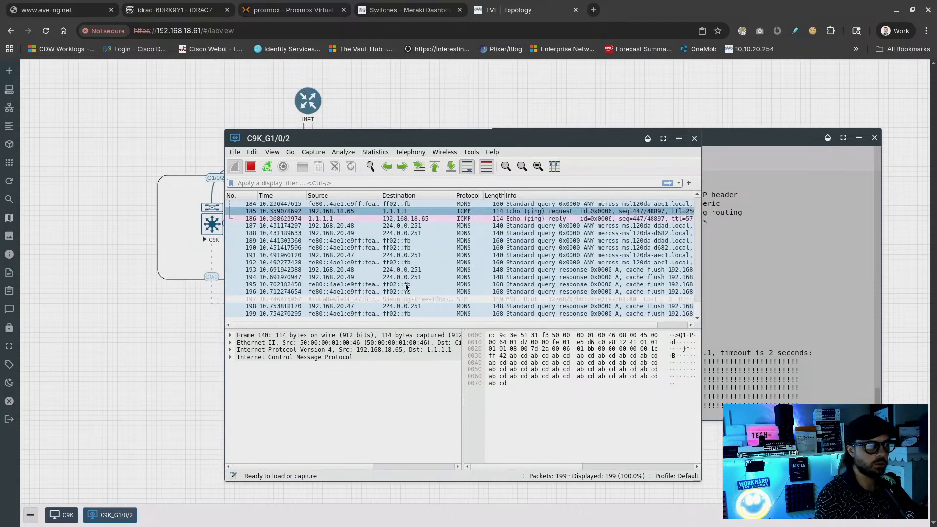
# Filter the capture to icmp, inspect the ICMP payload bytes, and close Wireshark
pyautogui.click(352, 180)
pyautogui.write('icmp')
pyautogui.press('Return')
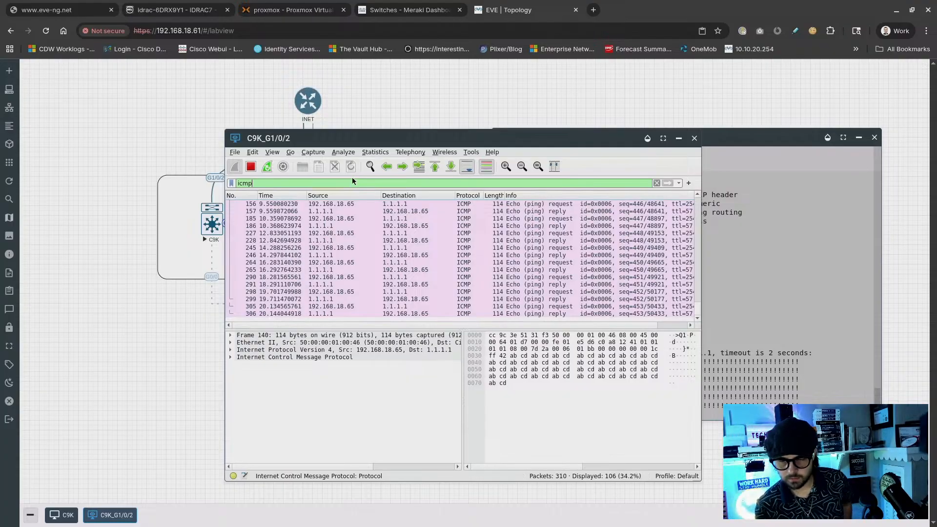
pyautogui.click(617, 348)
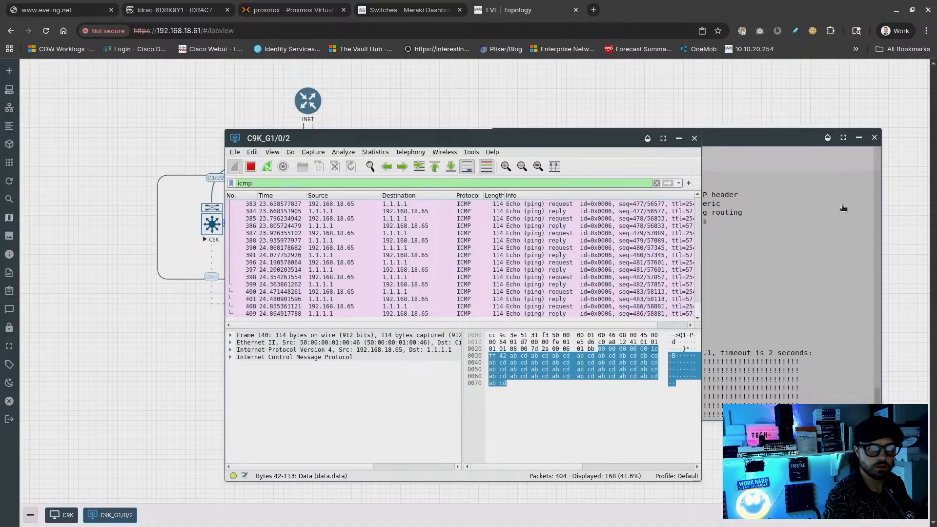
pyautogui.click(694, 138)
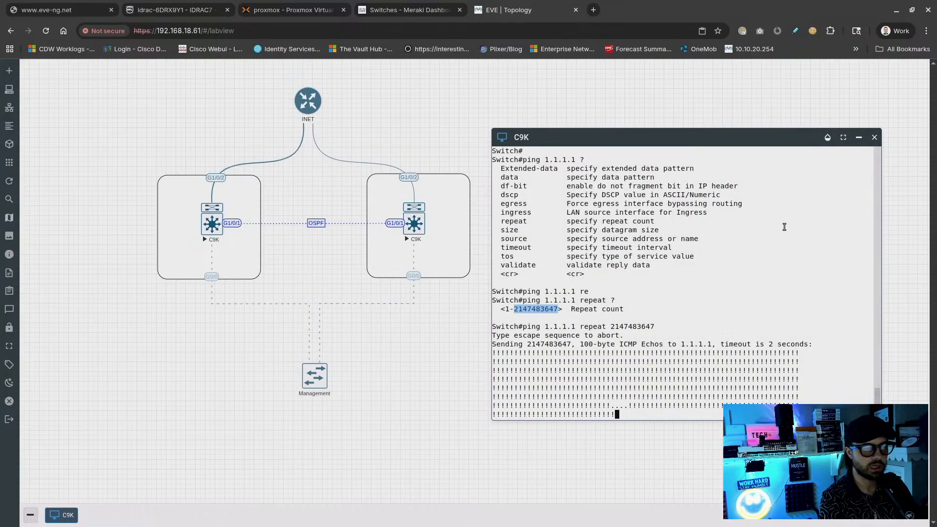
# Close the C9K terminal window, leaving the two-switch OSPF topology visible
pyautogui.click(875, 138)
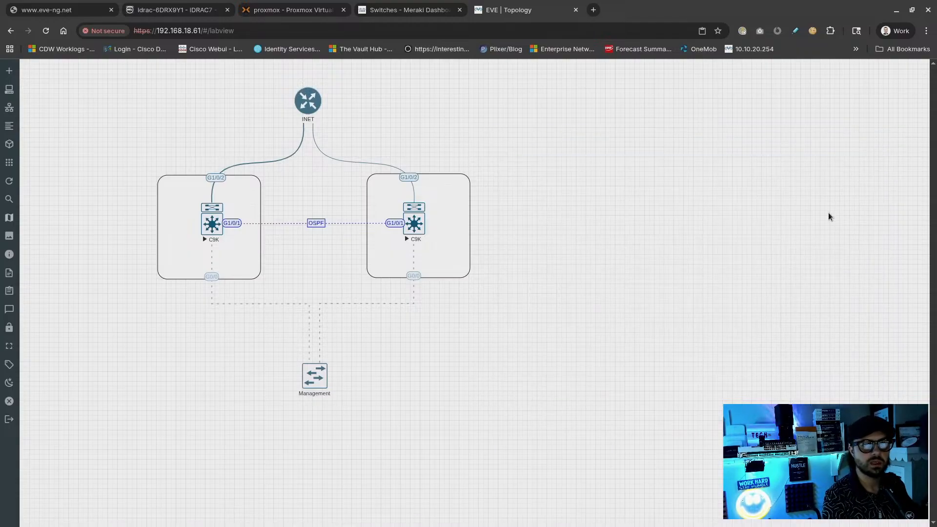
pyautogui.moveTo(6, 384)
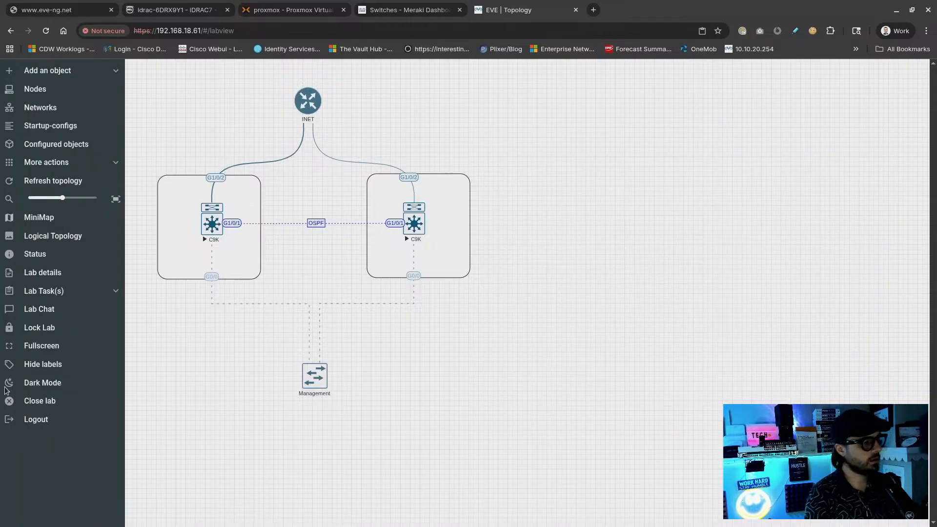
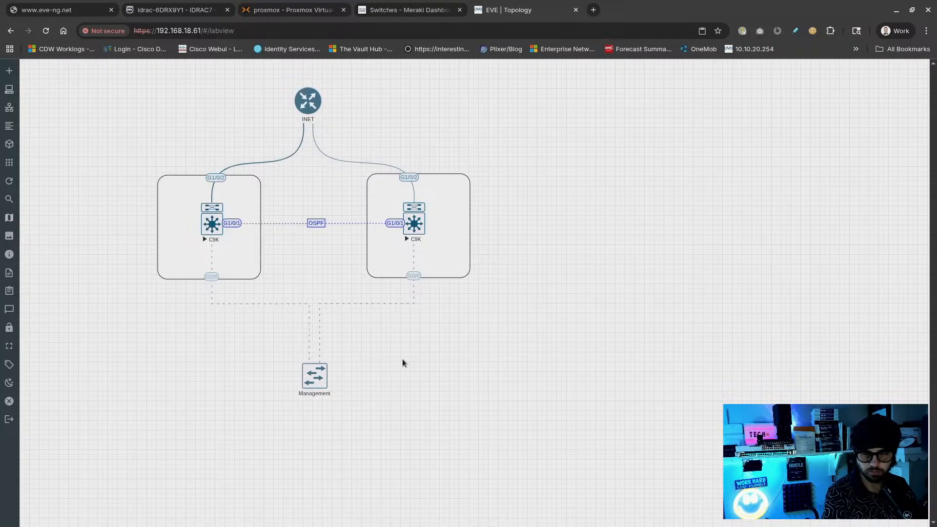
# Marquee-select INET, both C9K switches and Management, and drag them right and down
pyautogui.moveTo(525, 110); pyautogui.dragTo(171, 470)
pyautogui.moveTo(566, 445); pyautogui.dragTo(530, 459)
pyautogui.click(341, 341)
pyautogui.moveTo(464, 259); pyautogui.dragTo(581, 273)
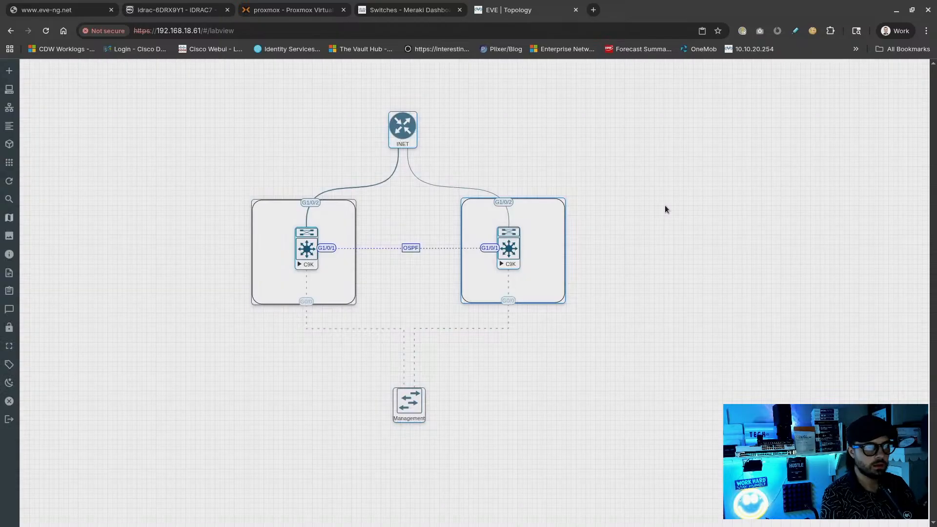
pyautogui.click(177, 284)
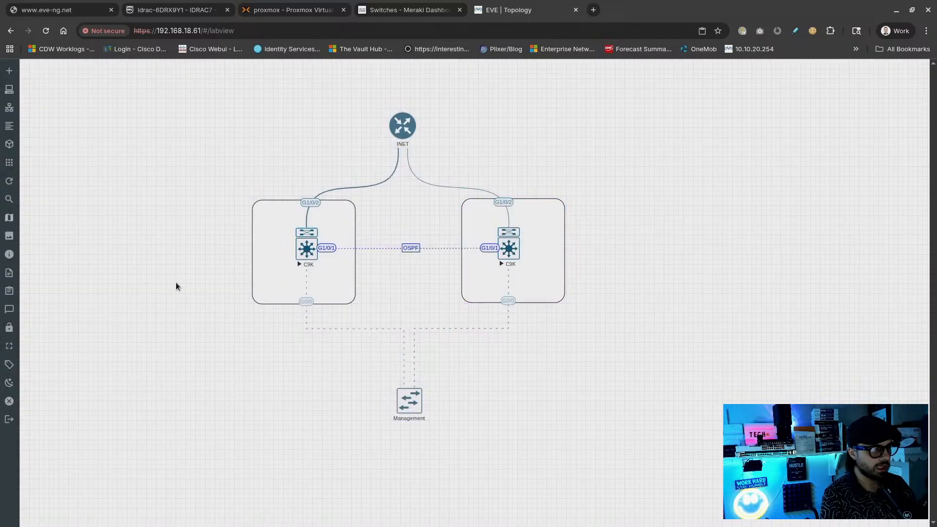
pyautogui.moveTo(4, 371)
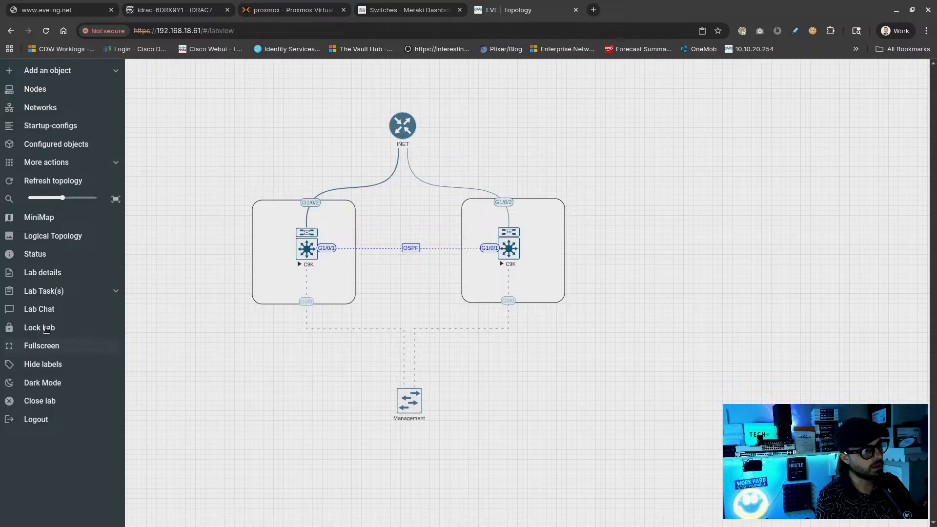
# Zoom the topology in slightly, and briefly try Dark Mode before returning to Light Mode
pyautogui.click(116, 293)
pyautogui.click(115, 292)
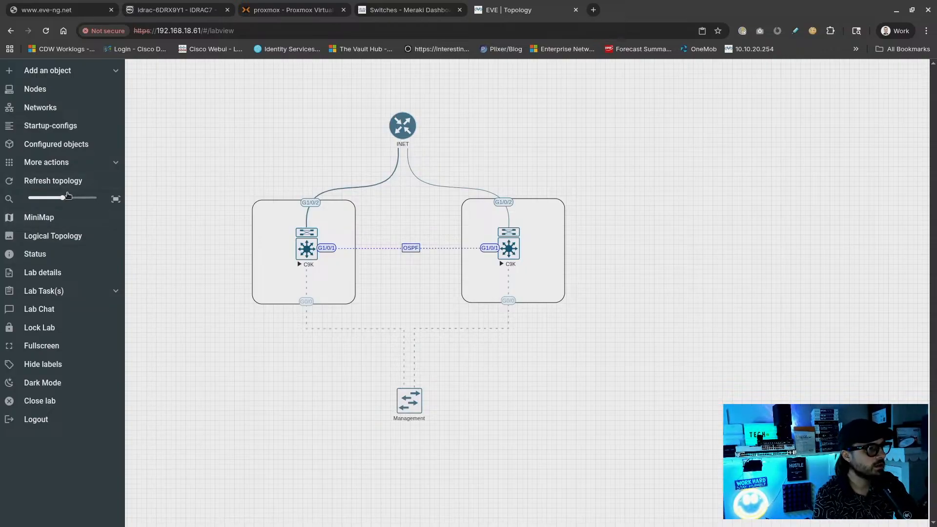
pyautogui.moveTo(63, 198); pyautogui.dragTo(67, 199)
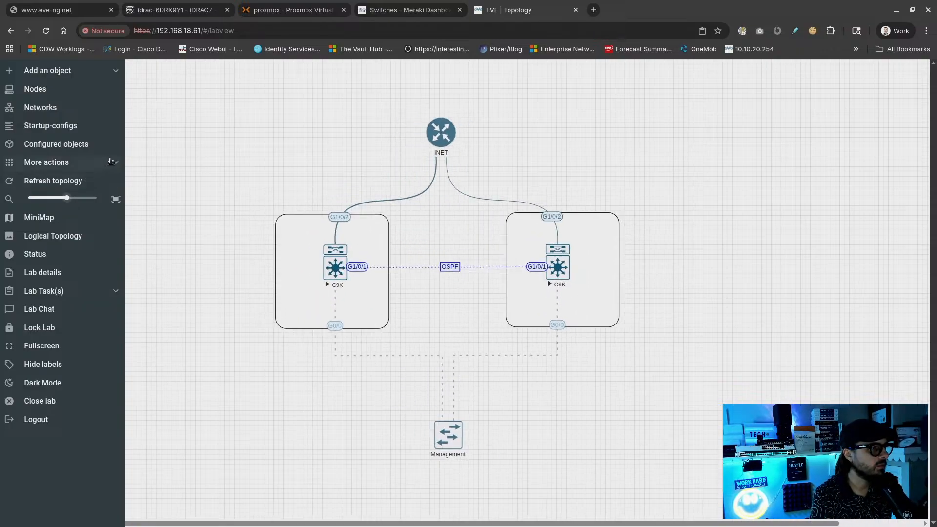
pyautogui.click(118, 162)
pyautogui.click(118, 161)
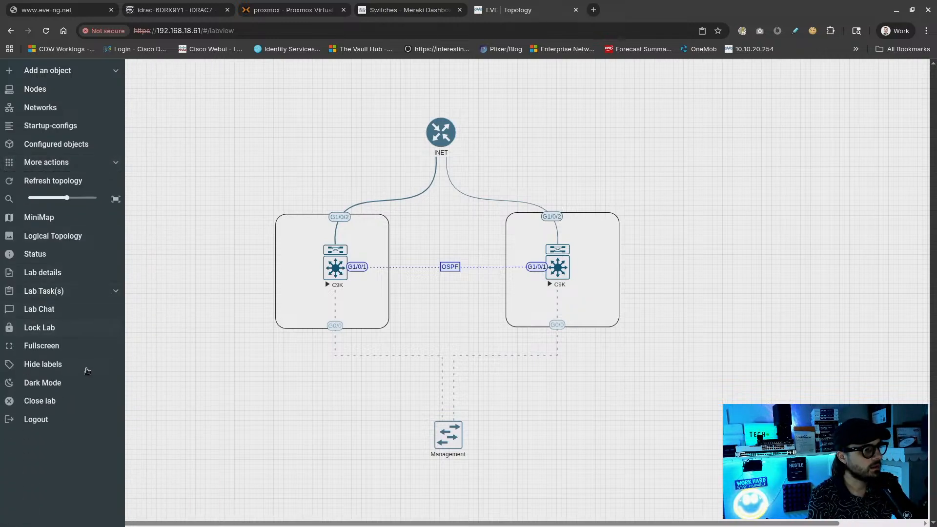
pyautogui.click(82, 388)
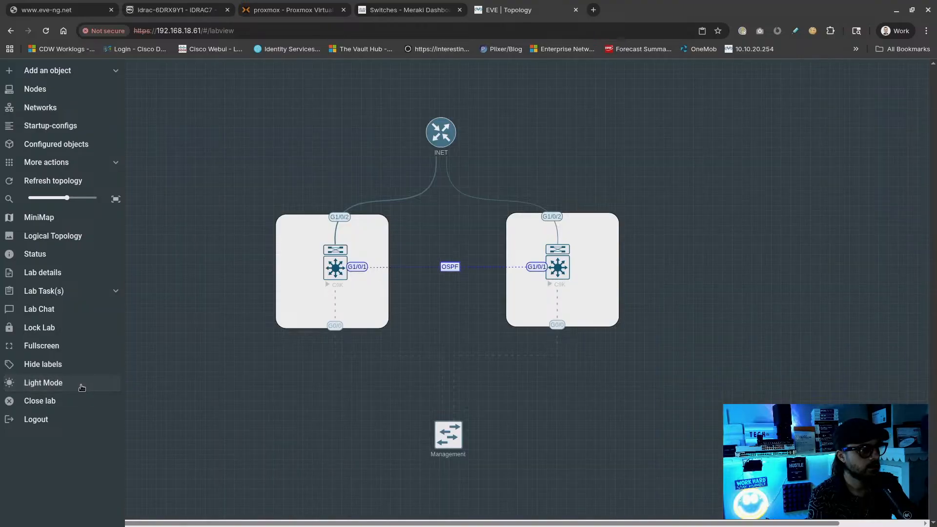
pyautogui.click(82, 389)
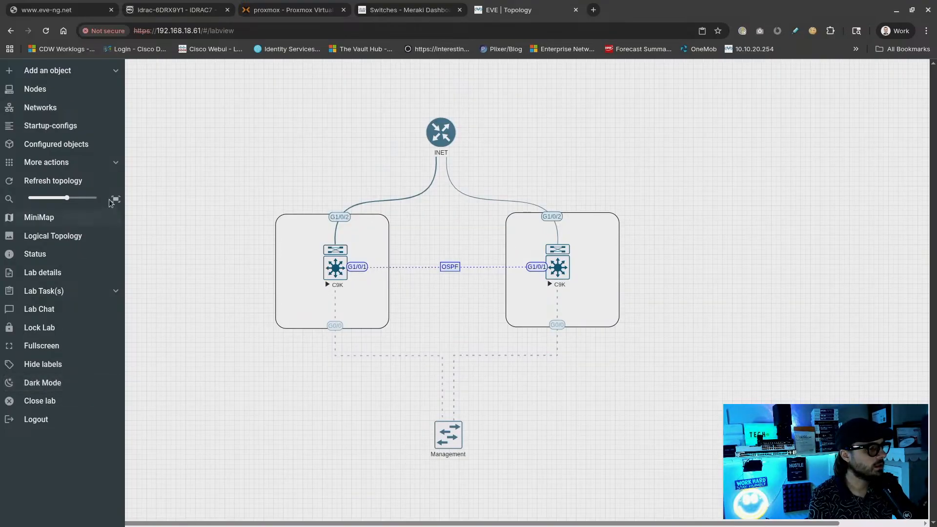
# Export the left C9K's config with Export Cfg, then open its console beside the topology
pyautogui.rightClick(345, 272)
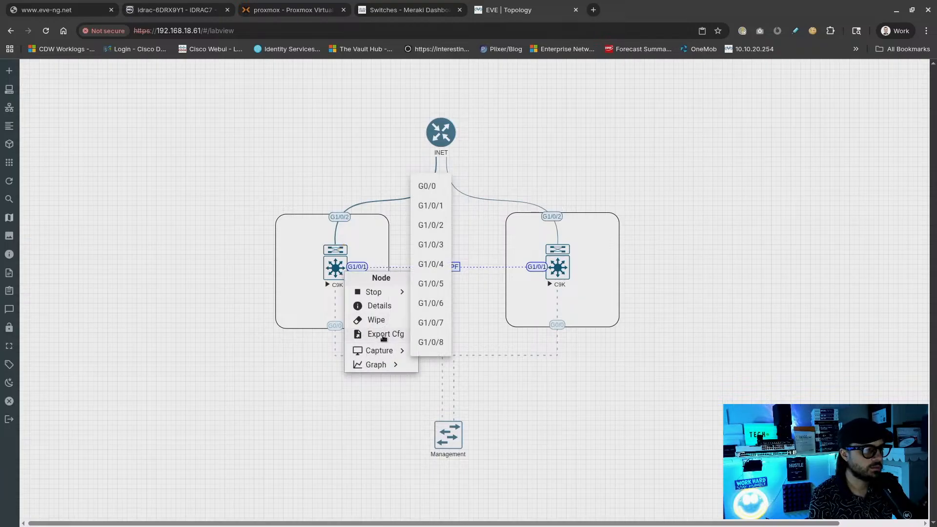
pyautogui.click(384, 337)
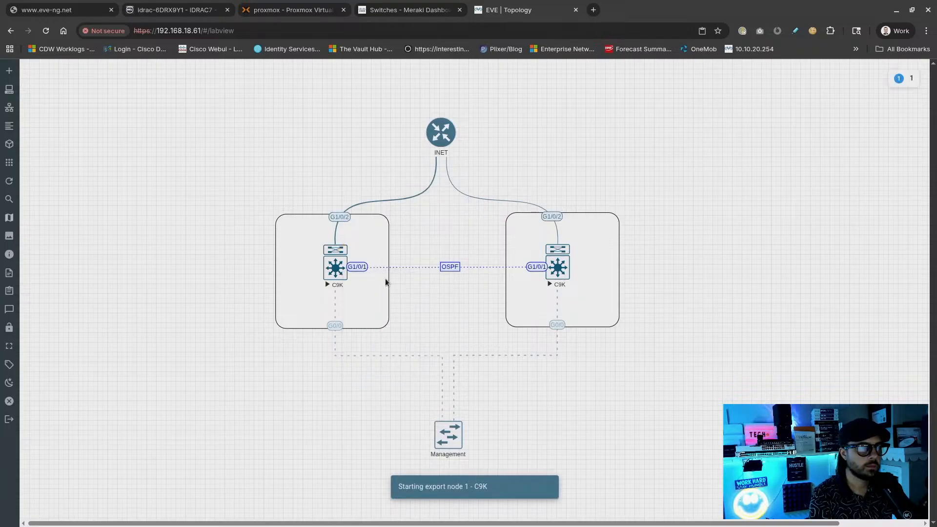
pyautogui.click(342, 279)
pyautogui.moveTo(344, 163); pyautogui.dragTo(550, 163)
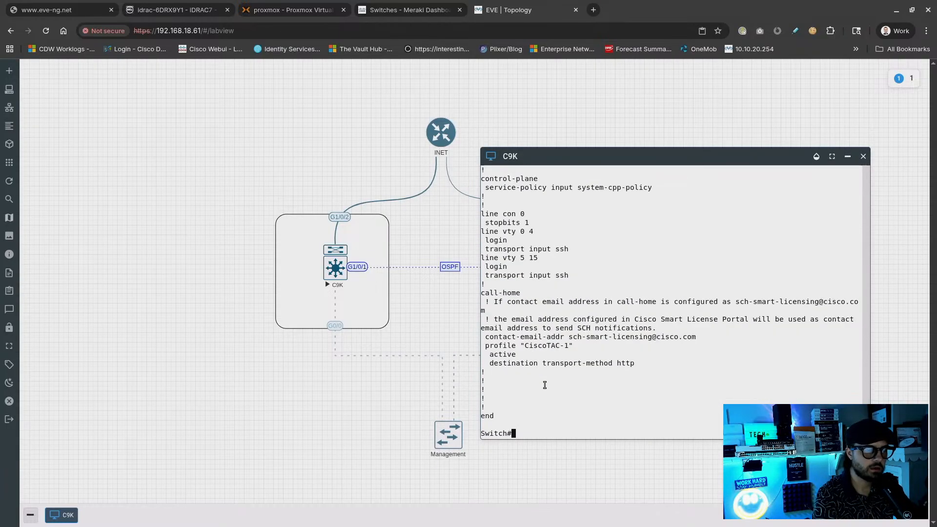
pyautogui.moveTo(29, 253)
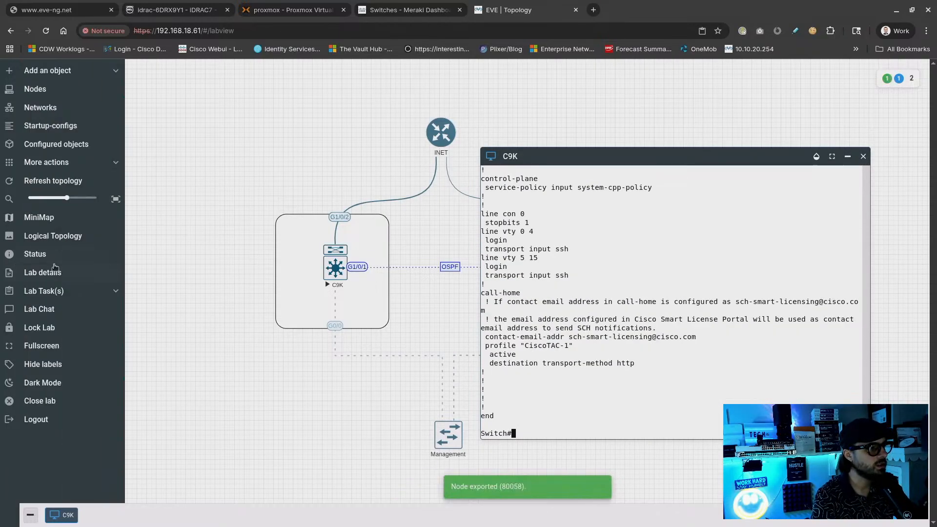
# Close the console and review the first C9K's saved config, including the router ospf lines
pyautogui.click(63, 127)
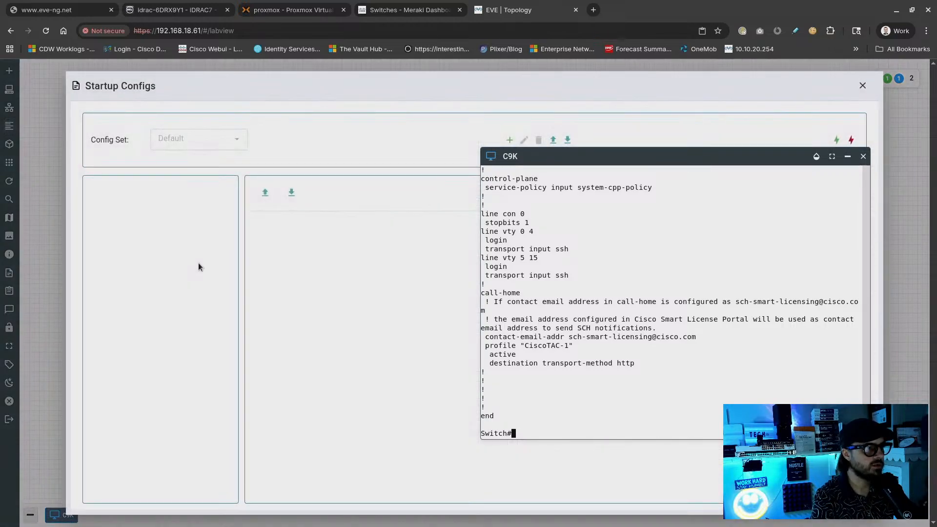
pyautogui.click(863, 157)
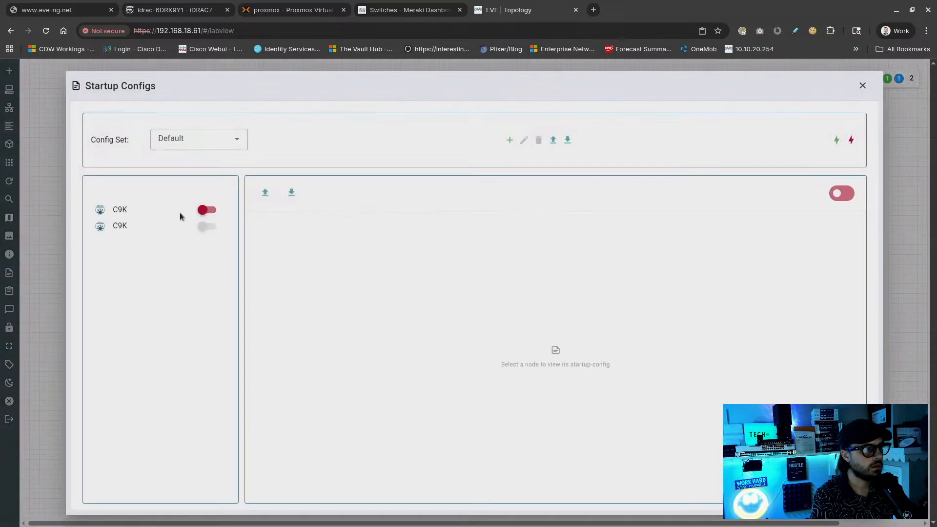
pyautogui.click(116, 211)
pyautogui.scroll(-15, 332, 275)
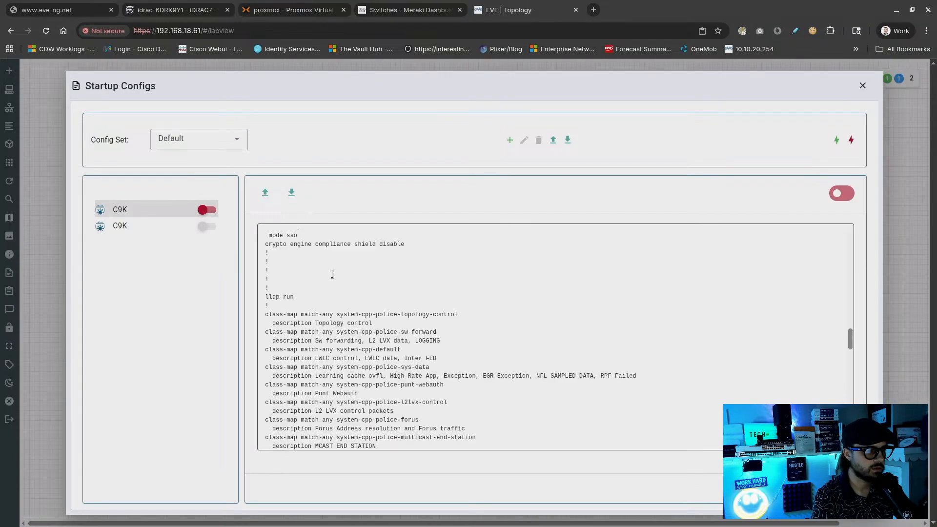
pyautogui.scroll(-10, 333, 275)
pyautogui.scroll(-3, 339, 278)
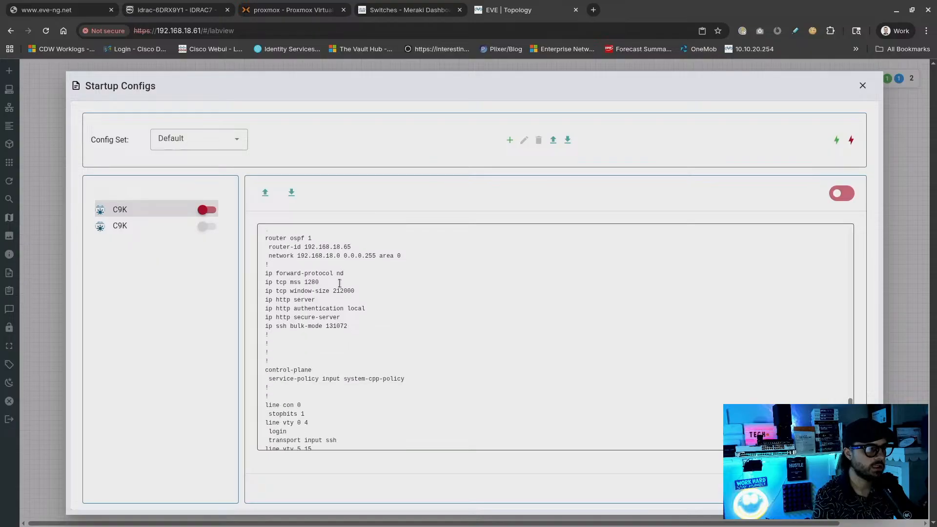
pyautogui.click(280, 236)
pyautogui.moveTo(281, 237); pyautogui.dragTo(429, 268)
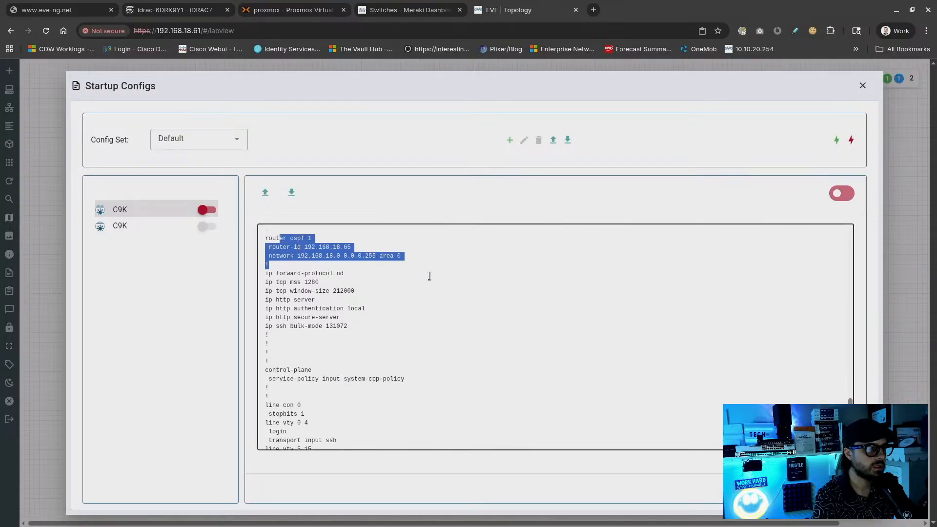
pyautogui.click(448, 294)
pyautogui.scroll(-4, 490, 314)
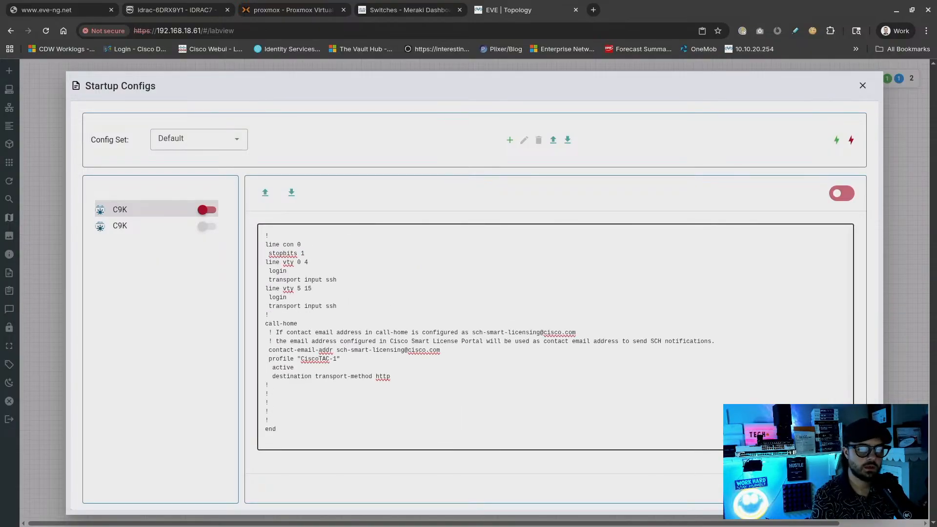
# Keep the Default config set, enable the first C9K's startup config, and close Startup Configs
pyautogui.click(211, 154)
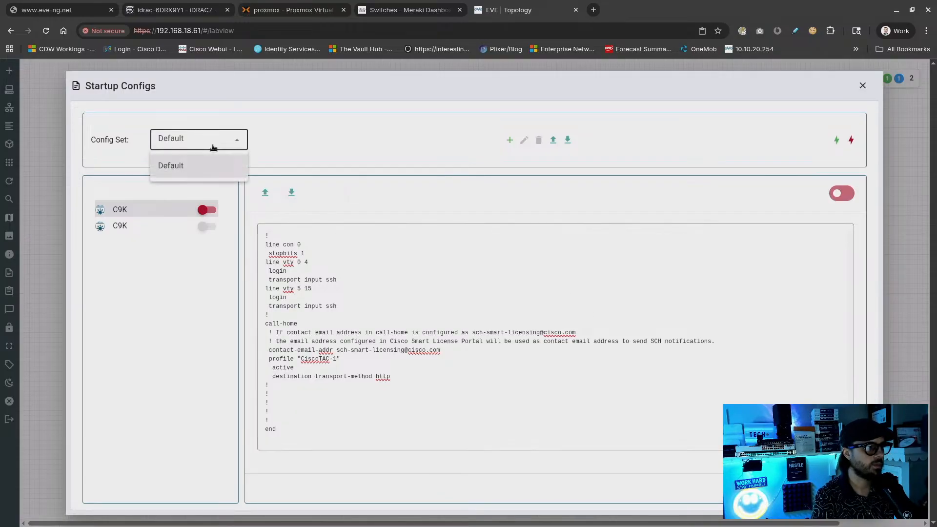
pyautogui.click(212, 146)
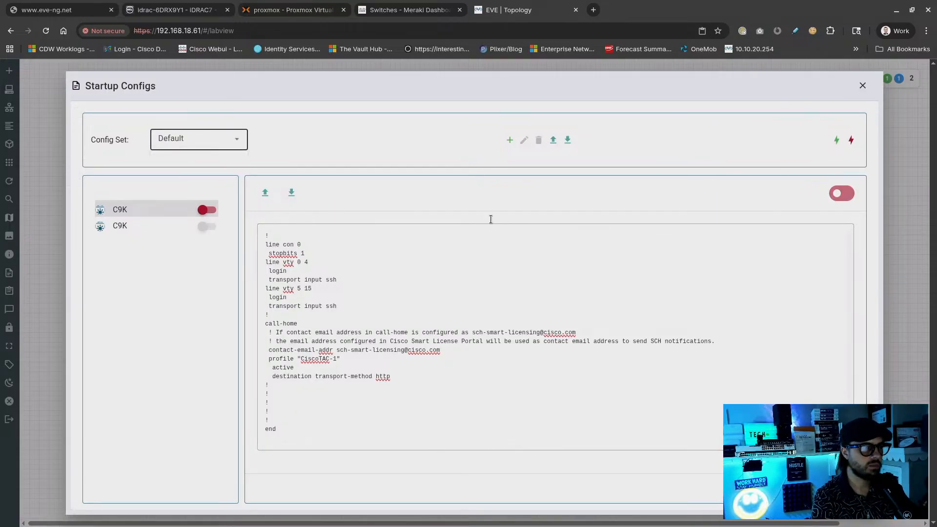
pyautogui.click(199, 210)
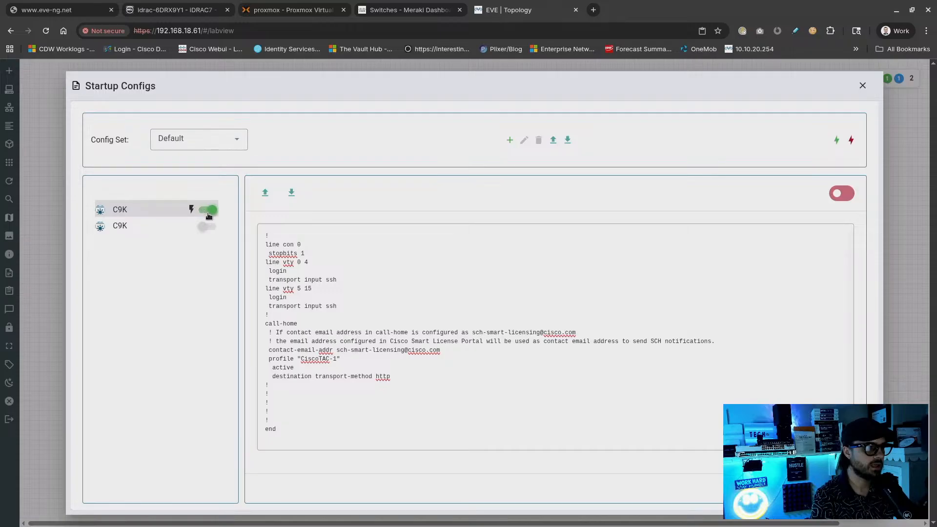
pyautogui.moveTo(409, 429); pyautogui.dragTo(254, 123)
pyautogui.click(612, 317)
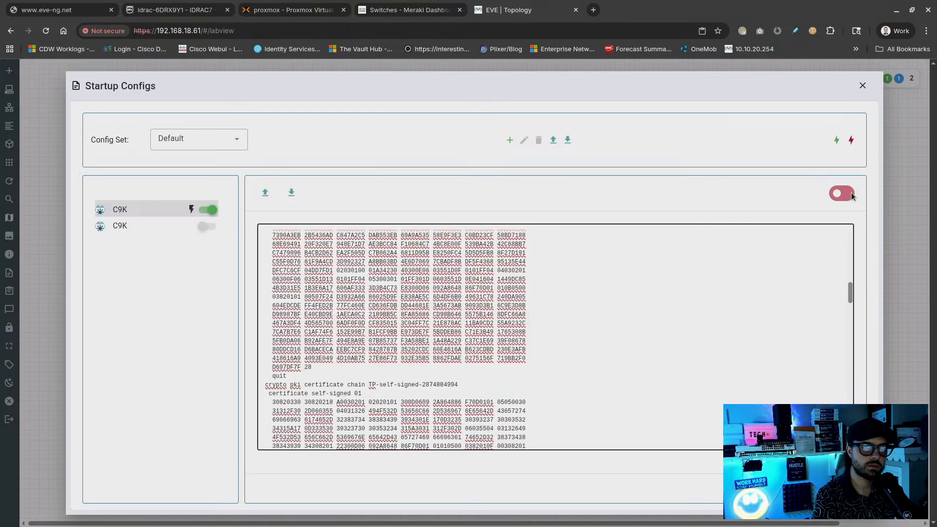
pyautogui.click(862, 85)
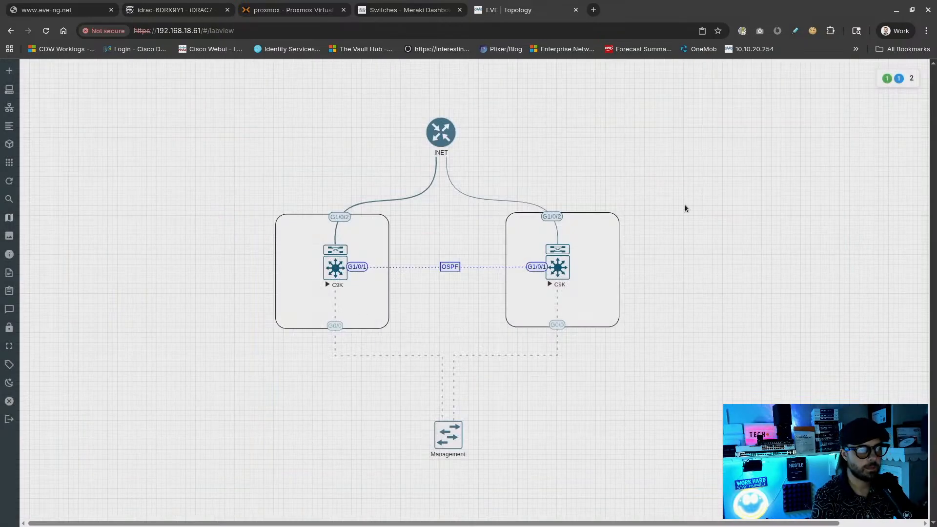
# Dismiss the add-object menu and review both C9K nodes in the Nodes list
pyautogui.rightClick(654, 181)
pyautogui.click(610, 182)
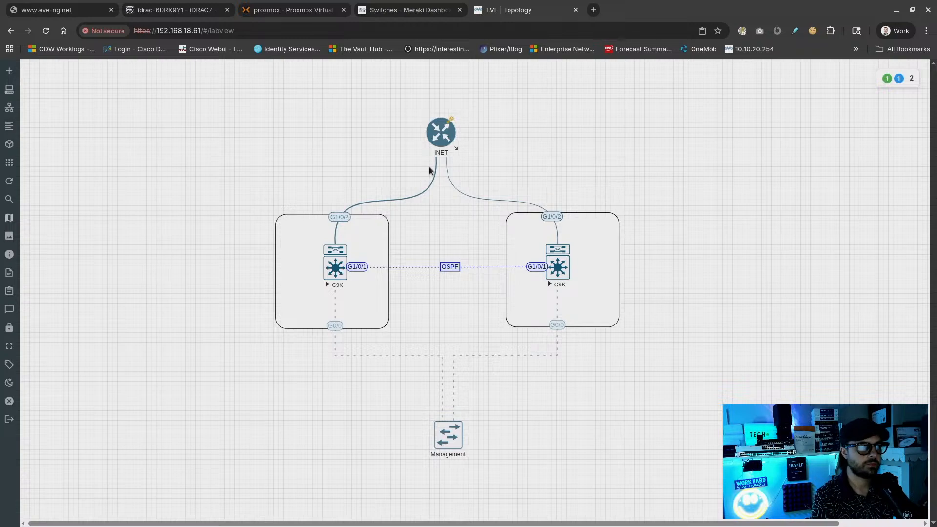
pyautogui.moveTo(9, 128)
pyautogui.click(36, 89)
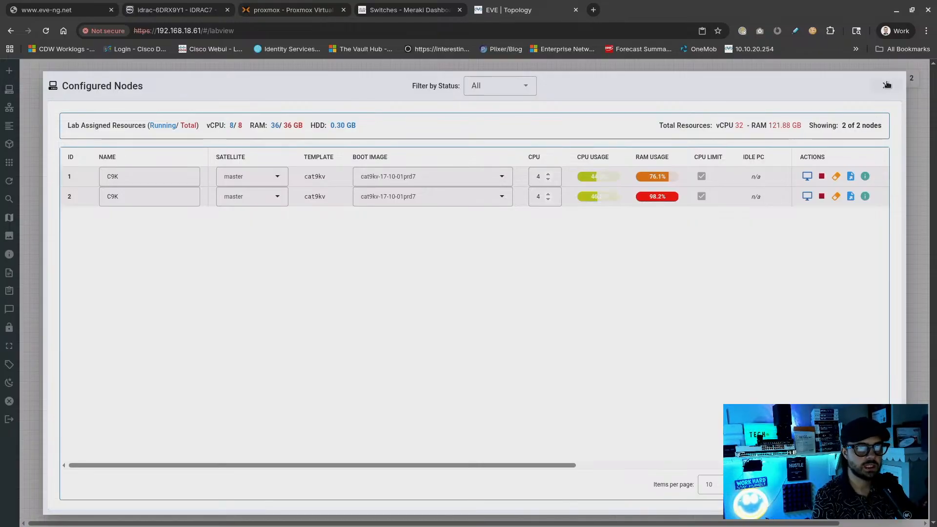
pyautogui.click(887, 85)
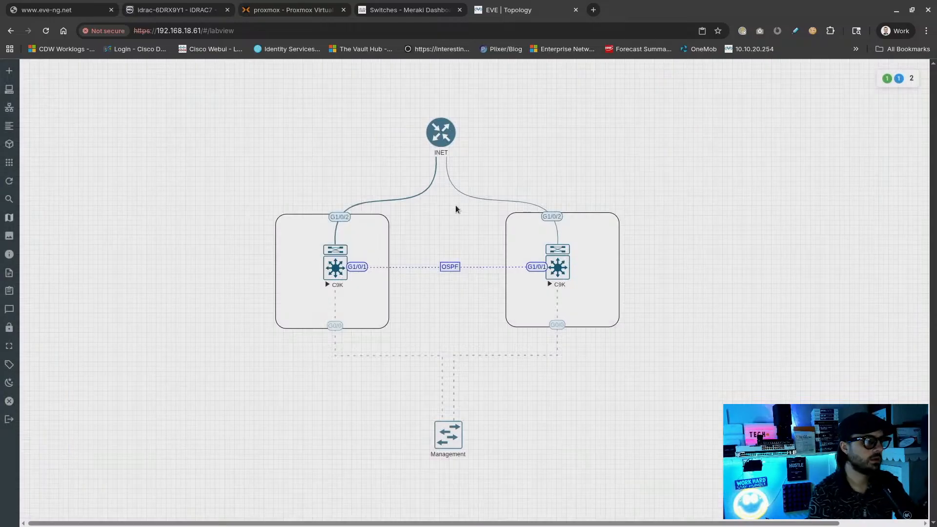
# Close the lab to the file manager and switch to the eve-ng.net tab
pyautogui.moveTo(32, 277)
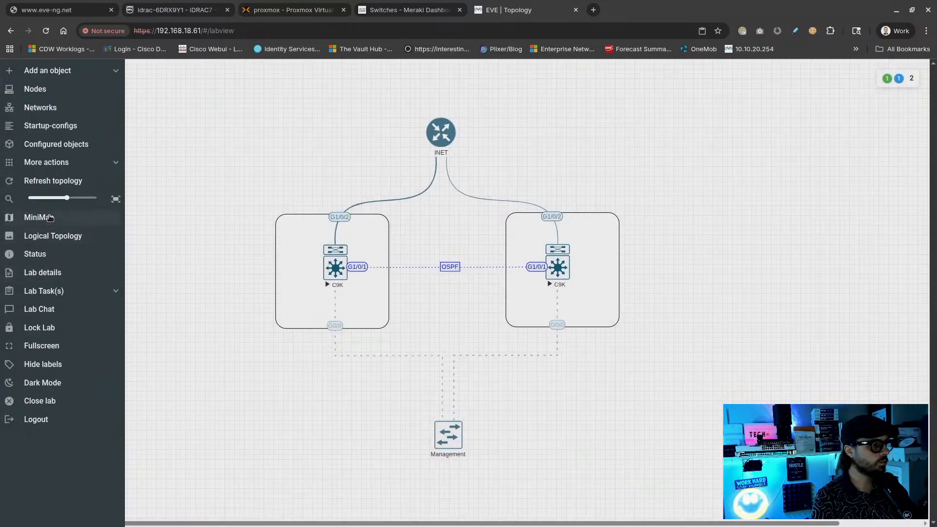
pyautogui.click(47, 401)
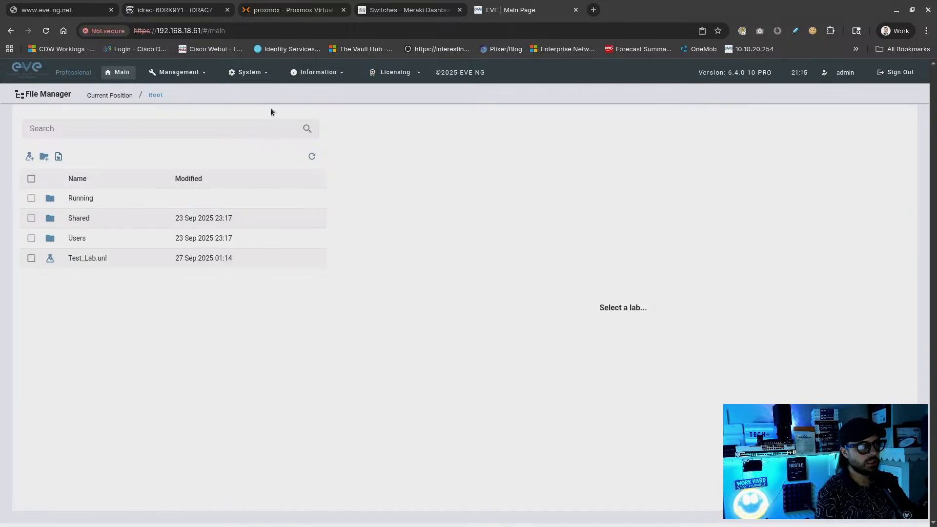
pyautogui.click(79, 10)
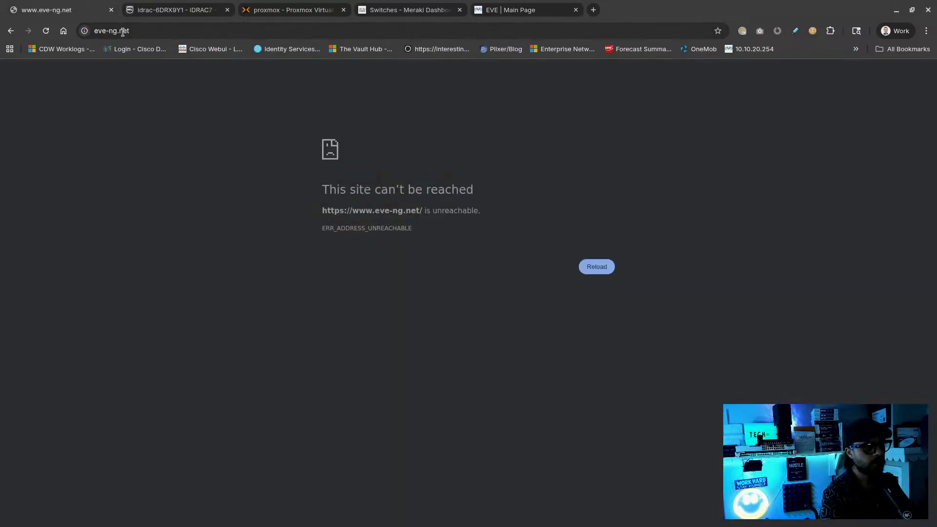
# Reload eve-ng.net and highlight the latest Professional release, 6.4.0-10, before going to Proxmox
pyautogui.click(45, 30)
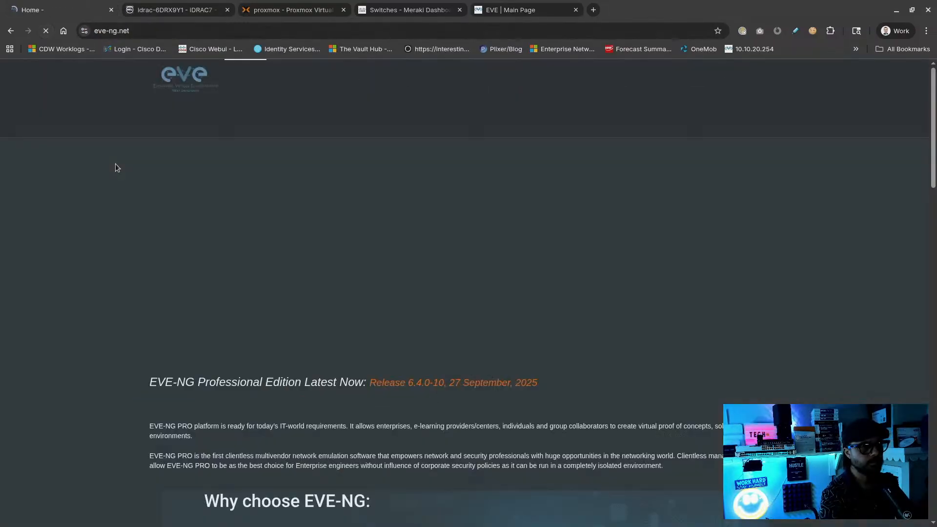
pyautogui.scroll(-5, 267, 210)
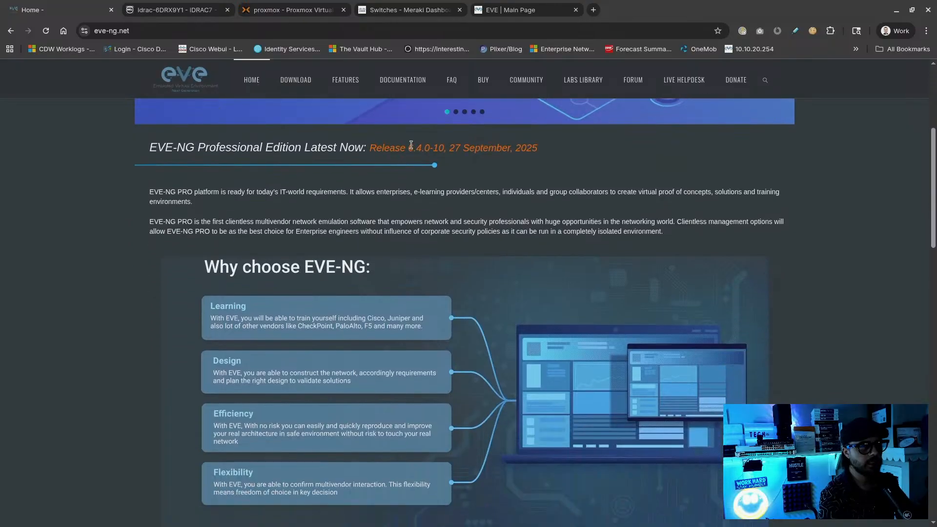
pyautogui.moveTo(408, 148); pyautogui.dragTo(445, 149)
pyautogui.click(459, 189)
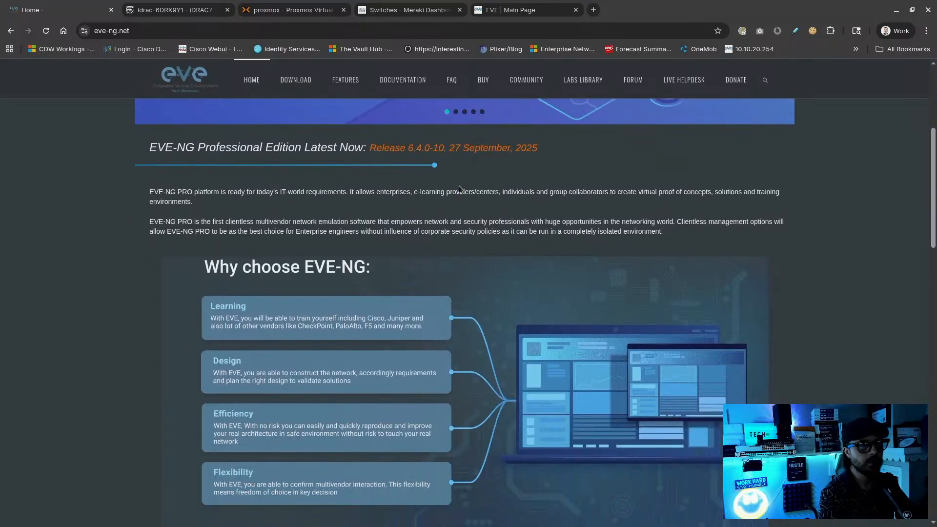
pyautogui.click(319, 10)
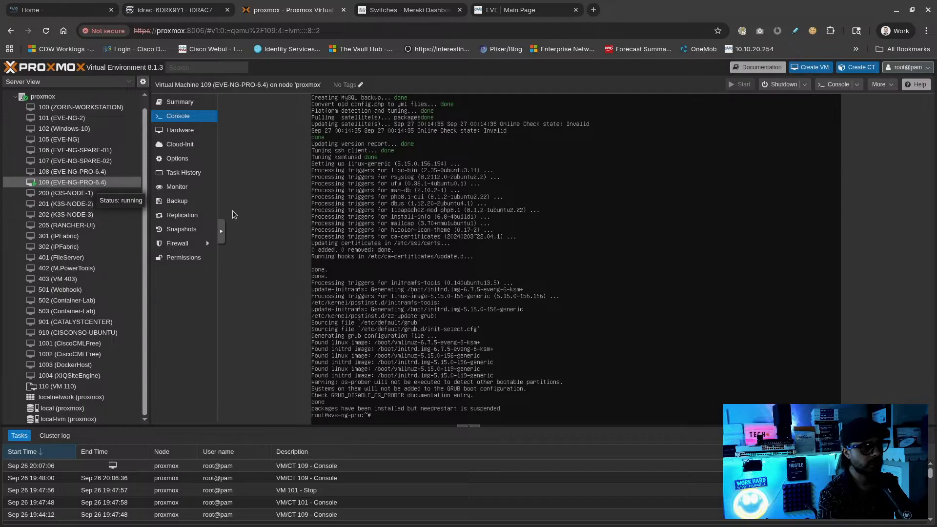
# Return to the EVE | Main Page tab listing Test_Lab.unl
pyautogui.click(508, 10)
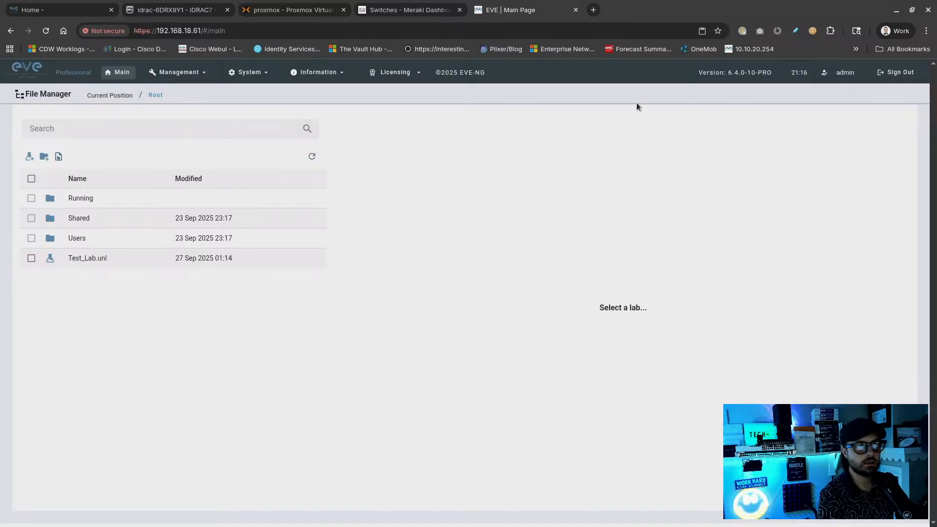
# Select and open Test_Lab.unl from the File Manager, then move to the Proxmox console
pyautogui.click(314, 261)
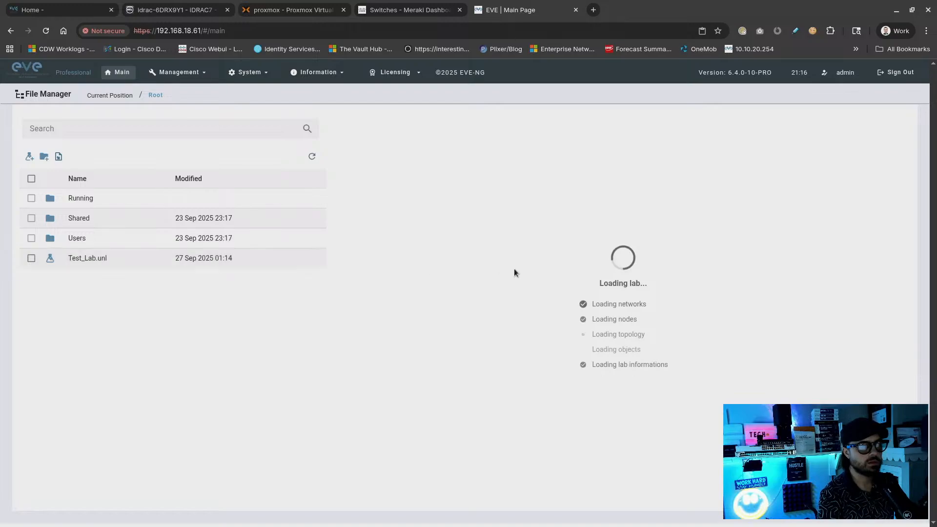
pyautogui.click(402, 399)
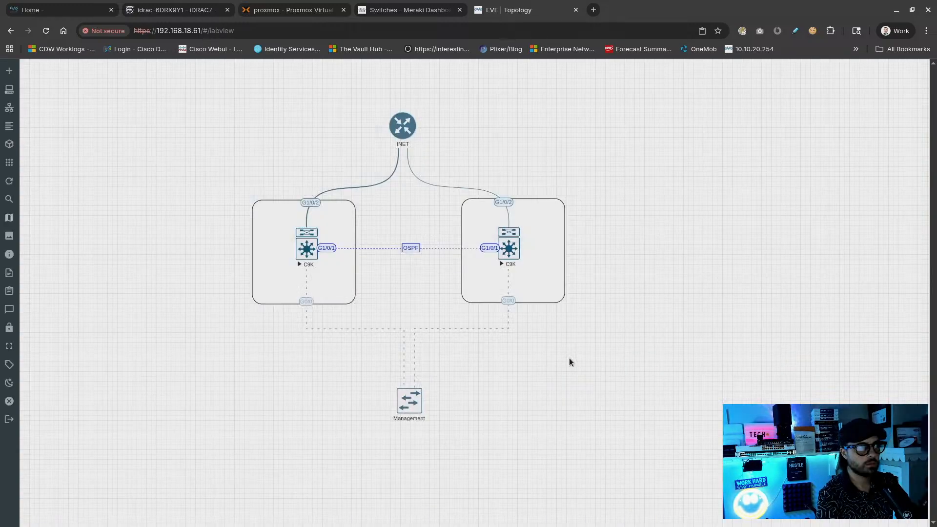
pyautogui.click(308, 10)
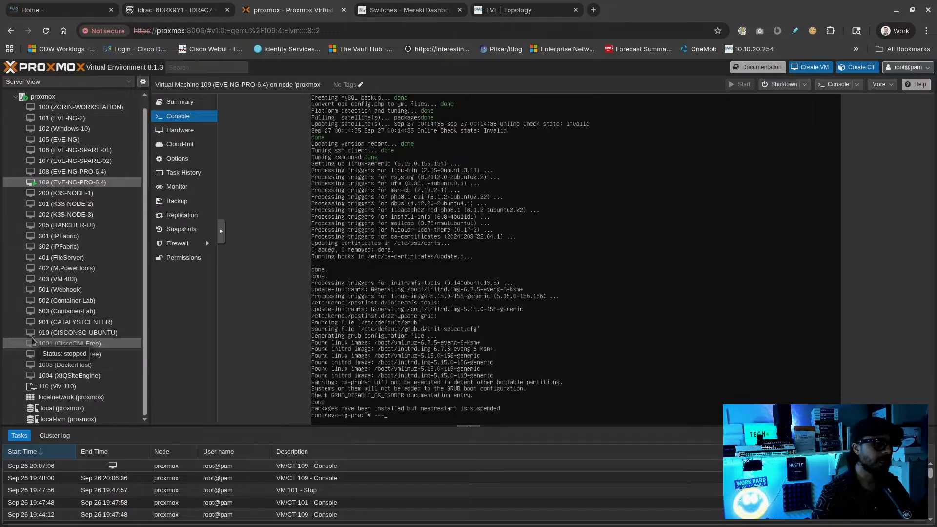
# Type dashes in the VM 109 console, then return to the EVE | Topology tab
pyautogui.write('----')
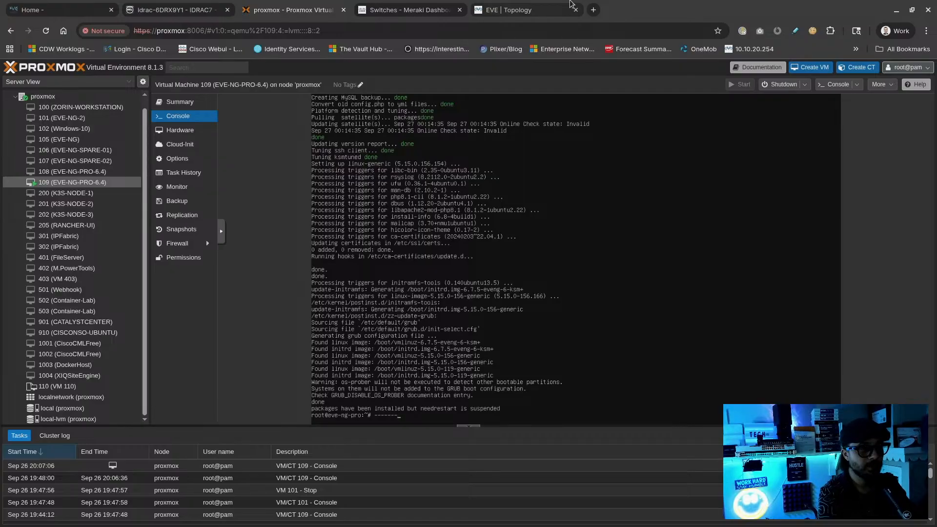
pyautogui.click(556, 15)
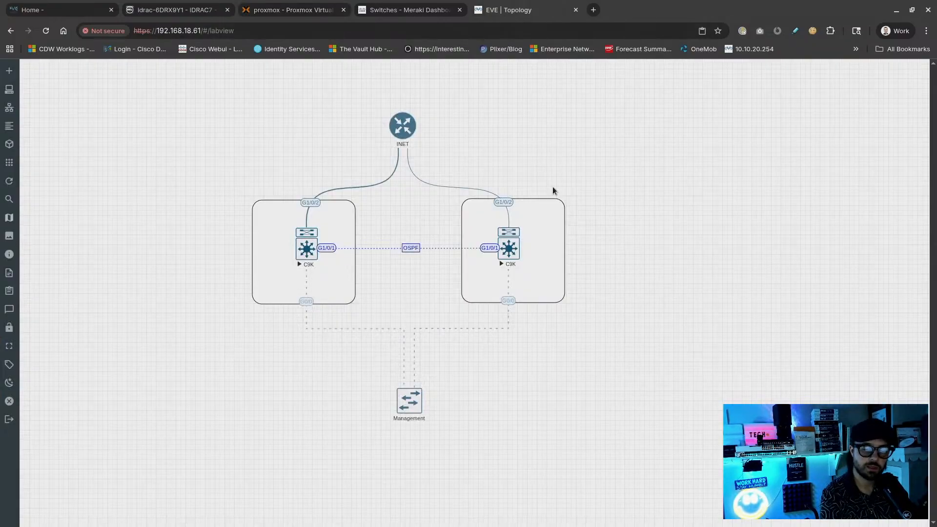